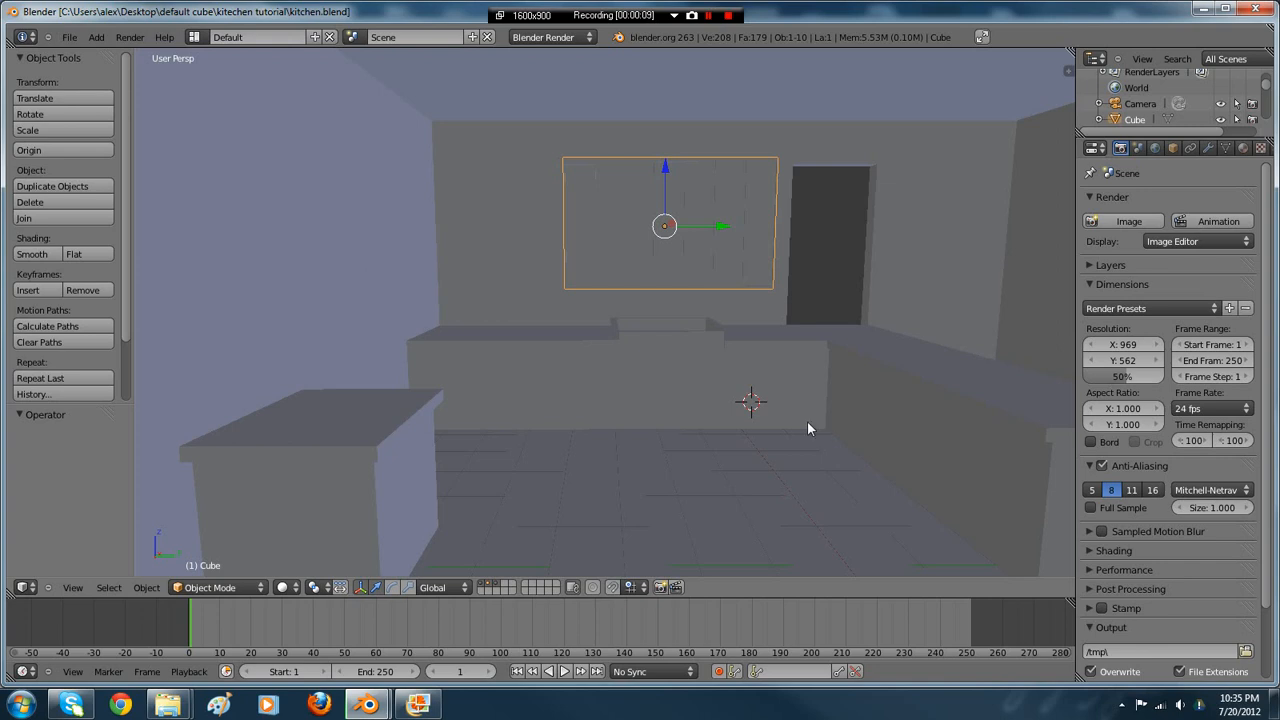
- Delete the wide box mounted on the back wall above the counter
{"action": "mouse_move", "coordinate": [806, 426]}
{"action": "middle_mouse_down"}
{"action": "mouse_move", "coordinate": [777, 430]}
{"action": "mouse_move", "coordinate": [904, 422]}
{"action": "mouse_move", "coordinate": [740, 408]}
{"action": "mouse_move", "coordinate": [675, 365]}
{"action": "mouse_move", "coordinate": [679, 392]}
{"action": "mouse_move", "coordinate": [663, 388]}
{"action": "mouse_move", "coordinate": [786, 434]}
{"action": "middle_mouse_up"}
{"action": "key", "text": "x"}
{"action": "left_click", "coordinate": [791, 408]}
- Select the L-shaped counter base and examine its layout in wireframe display
{"action": "right_click", "coordinate": [858, 455]}
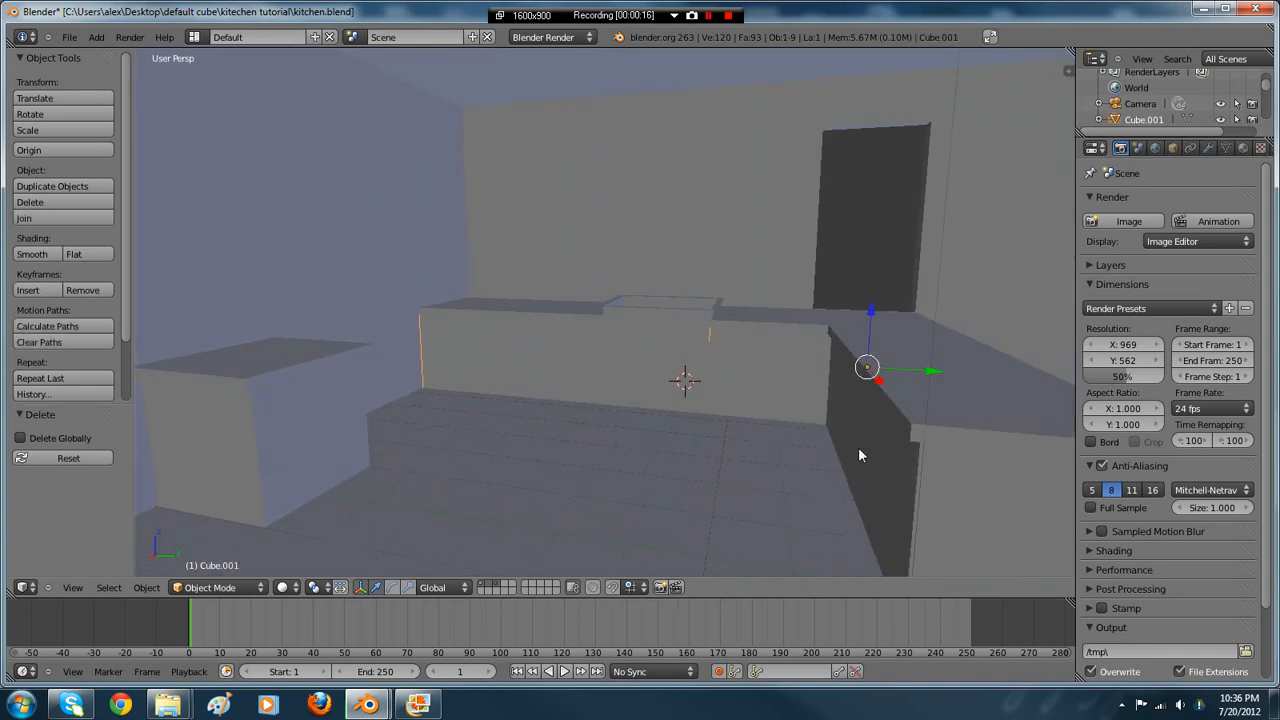
{"action": "mouse_move", "coordinate": [498, 481]}
{"action": "middle_mouse_down"}
{"action": "mouse_move", "coordinate": [529, 468]}
{"action": "mouse_move", "coordinate": [389, 505]}
{"action": "middle_mouse_up"}
{"action": "key", "text": "z"}
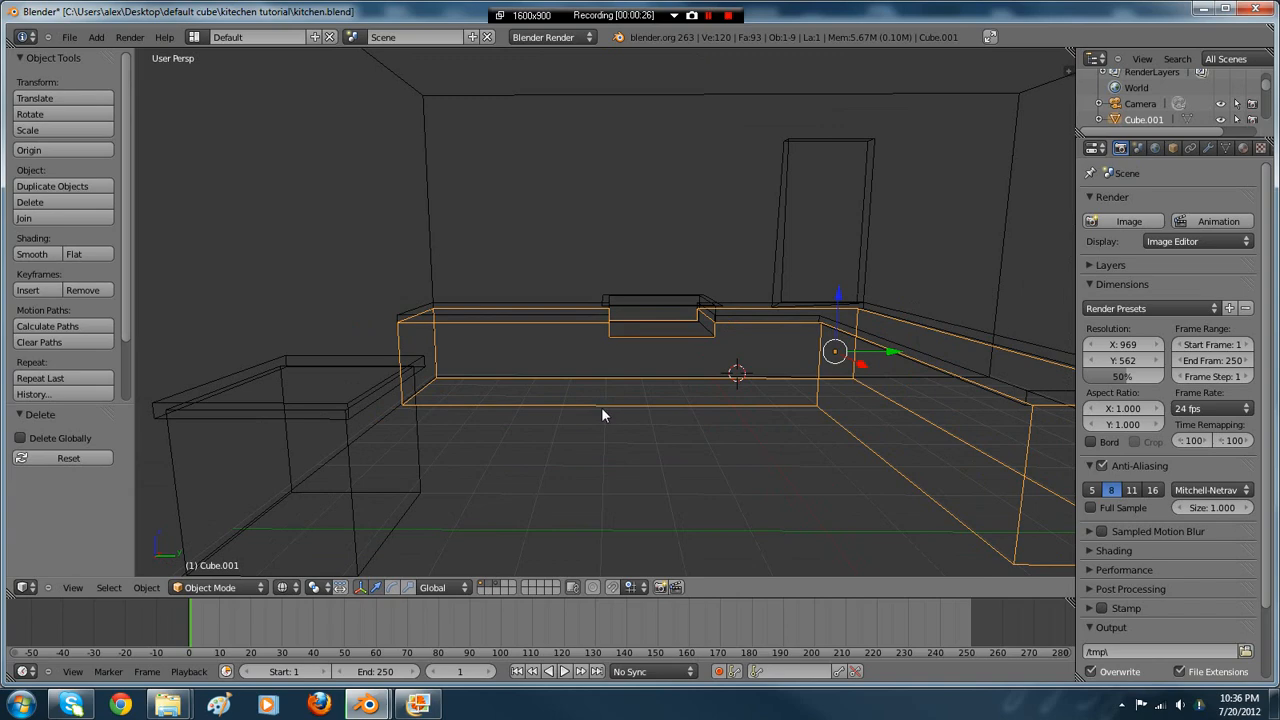
{"action": "middle_click_drag", "start_coordinate": [603, 411], "coordinate": [341, 392]}
{"action": "middle_click_drag", "start_coordinate": [691, 315], "coordinate": [746, 314]}
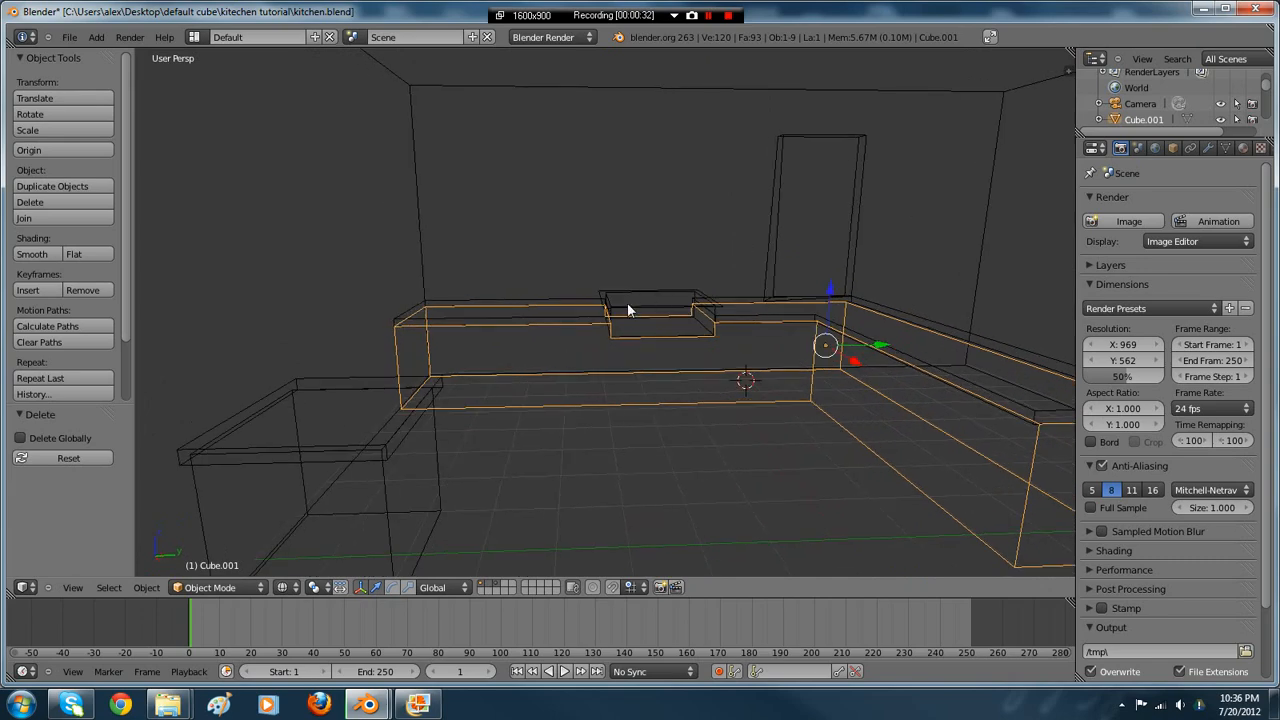
{"action": "middle_click_drag", "start_coordinate": [795, 348], "coordinate": [648, 426]}
- Check the reference kitchen photo in Windows Live Photo Gallery, and return to the kitchen scene in Blender
{"action": "key", "text": "alt+Tab"}
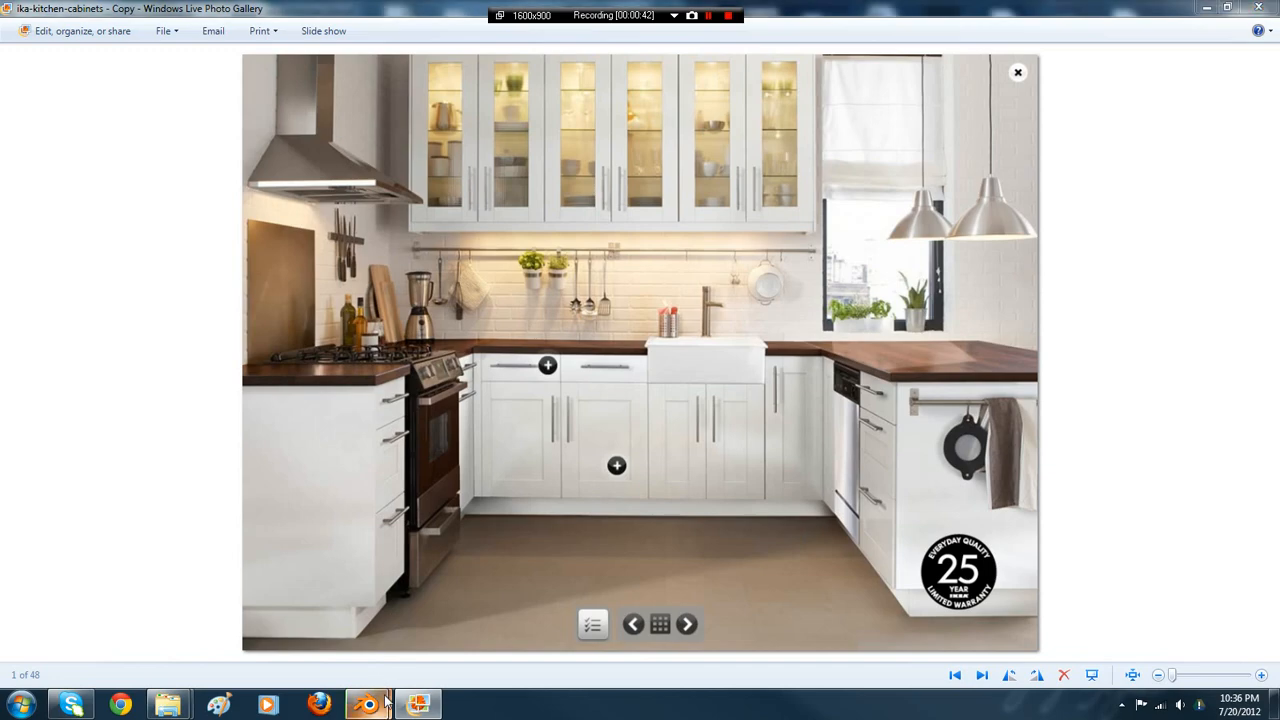
{"action": "mouse_move", "coordinate": [368, 705]}
{"action": "mouse_move", "coordinate": [322, 621]}
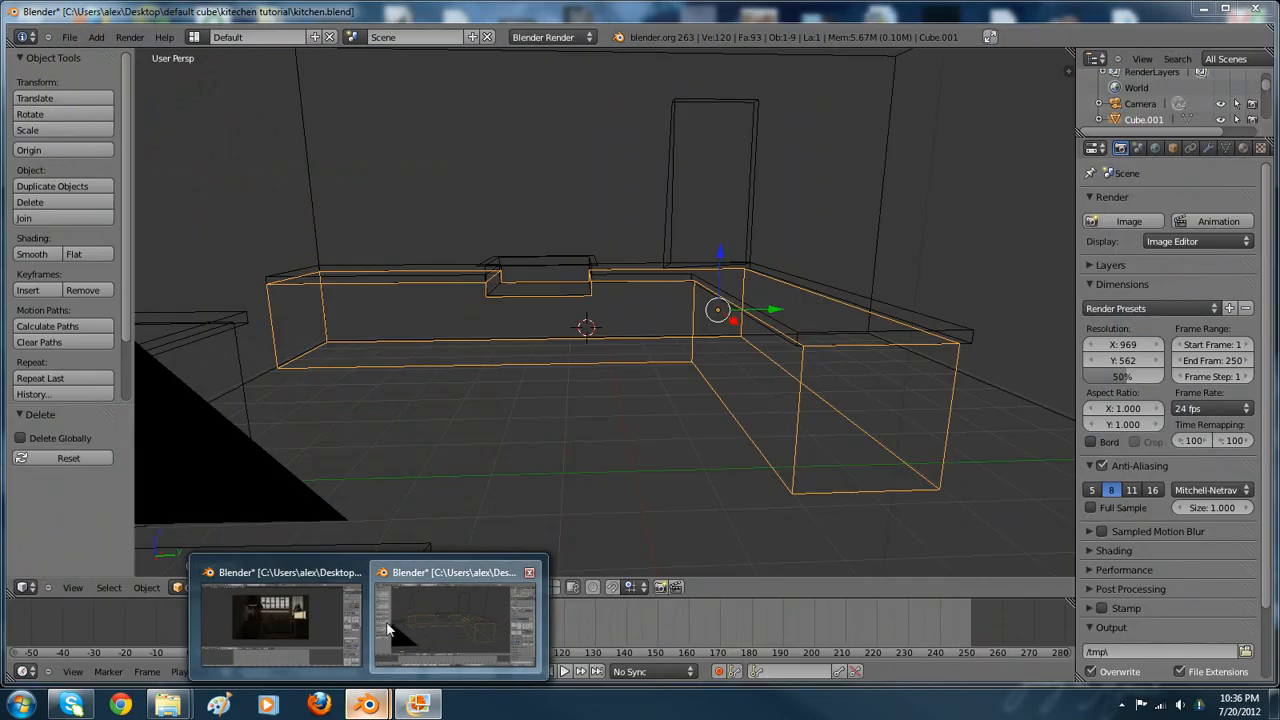
{"action": "left_click", "coordinate": [455, 625]}
{"action": "scroll", "coordinate": [595, 426], "scroll_direction": "up", "scroll_amount": 1}
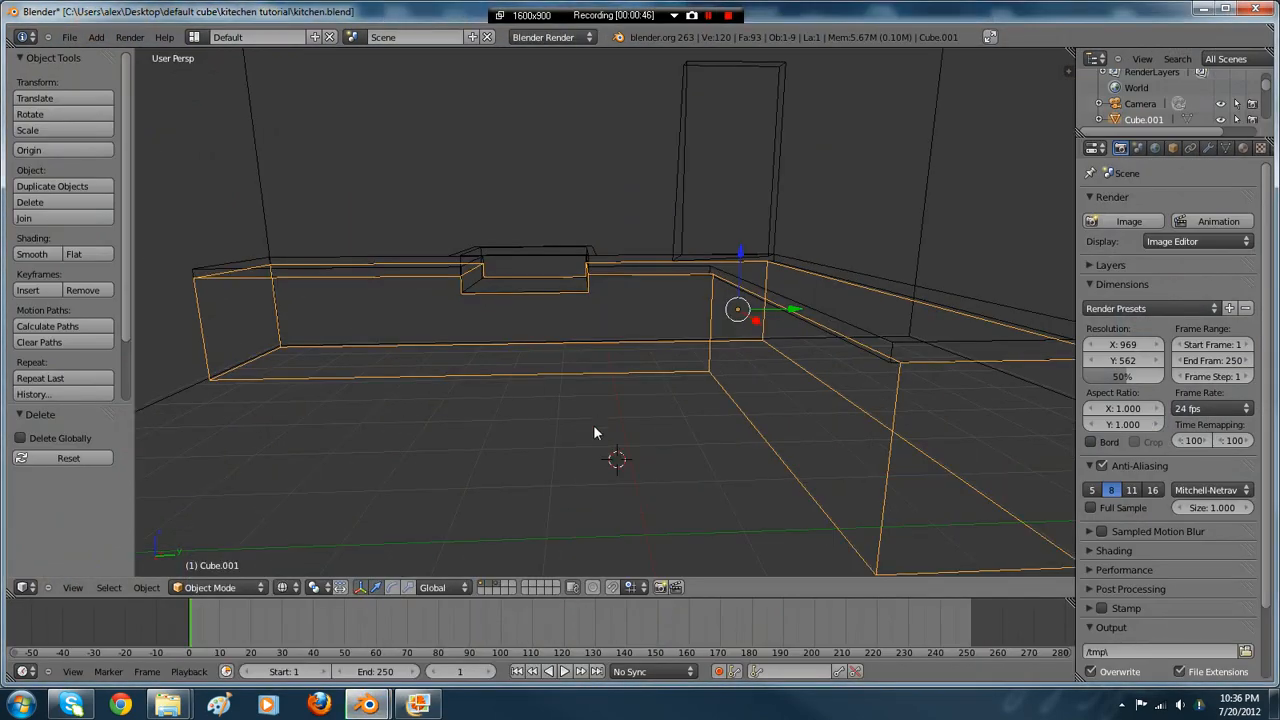
- Clear the selection and select the camera near the front end of the room
{"action": "middle_click_drag", "start_coordinate": [594, 427], "coordinate": [374, 369]}
{"action": "scroll", "coordinate": [591, 450], "scroll_direction": "down", "scroll_amount": 3}
{"action": "scroll", "coordinate": [595, 405], "scroll_direction": "up", "scroll_amount": 3}
{"action": "middle_click_drag", "start_coordinate": [537, 405], "coordinate": [347, 352]}
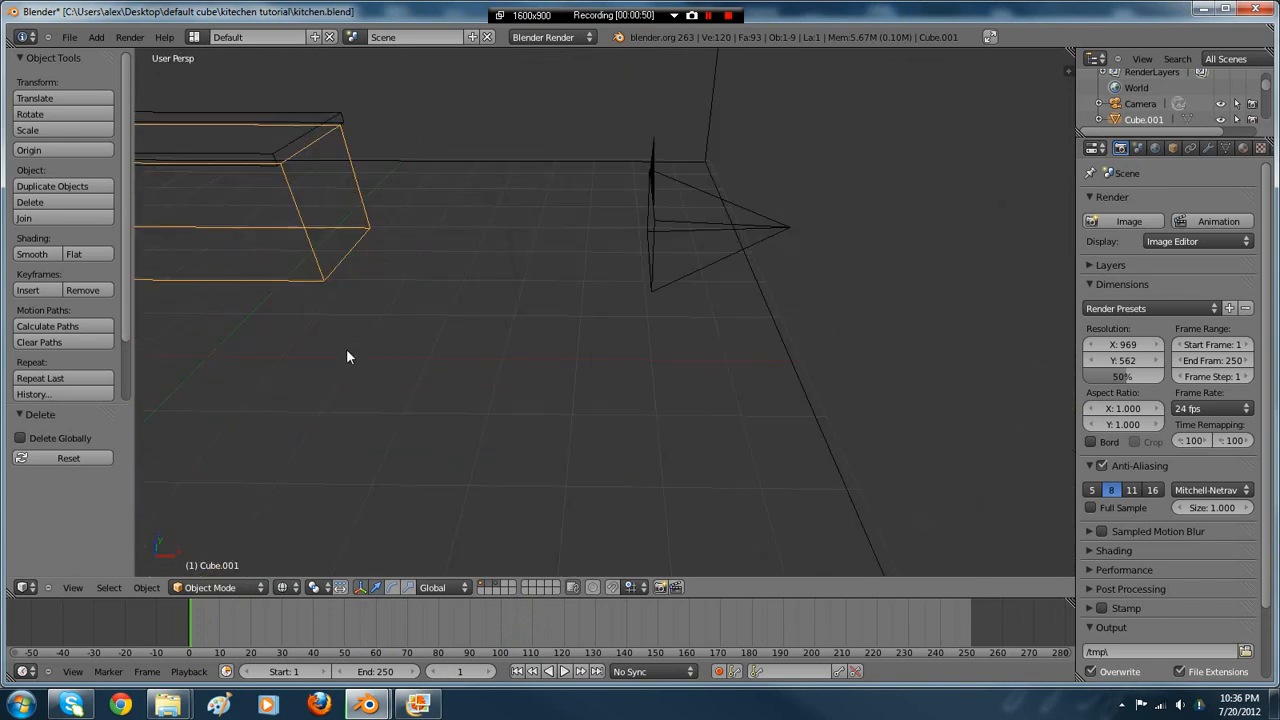
{"action": "key", "text": "a"}
{"action": "right_click", "coordinate": [764, 221]}
{"action": "key", "text": "KP_Decimal"}
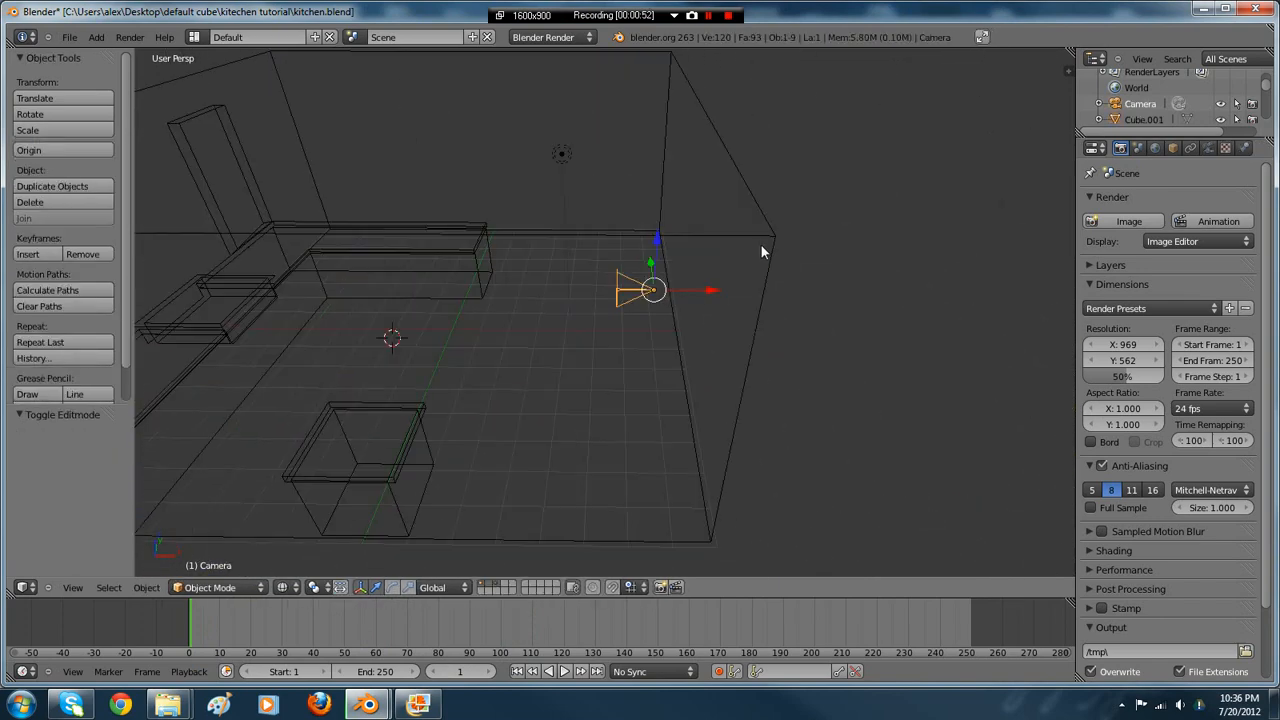
- Edit the room mesh and pull its front end wall outward along X, undoing the first attempt
{"action": "middle_click_drag", "start_coordinate": [782, 359], "coordinate": [629, 249]}
{"action": "right_click", "coordinate": [629, 249]}
{"action": "key", "text": "Tab"}
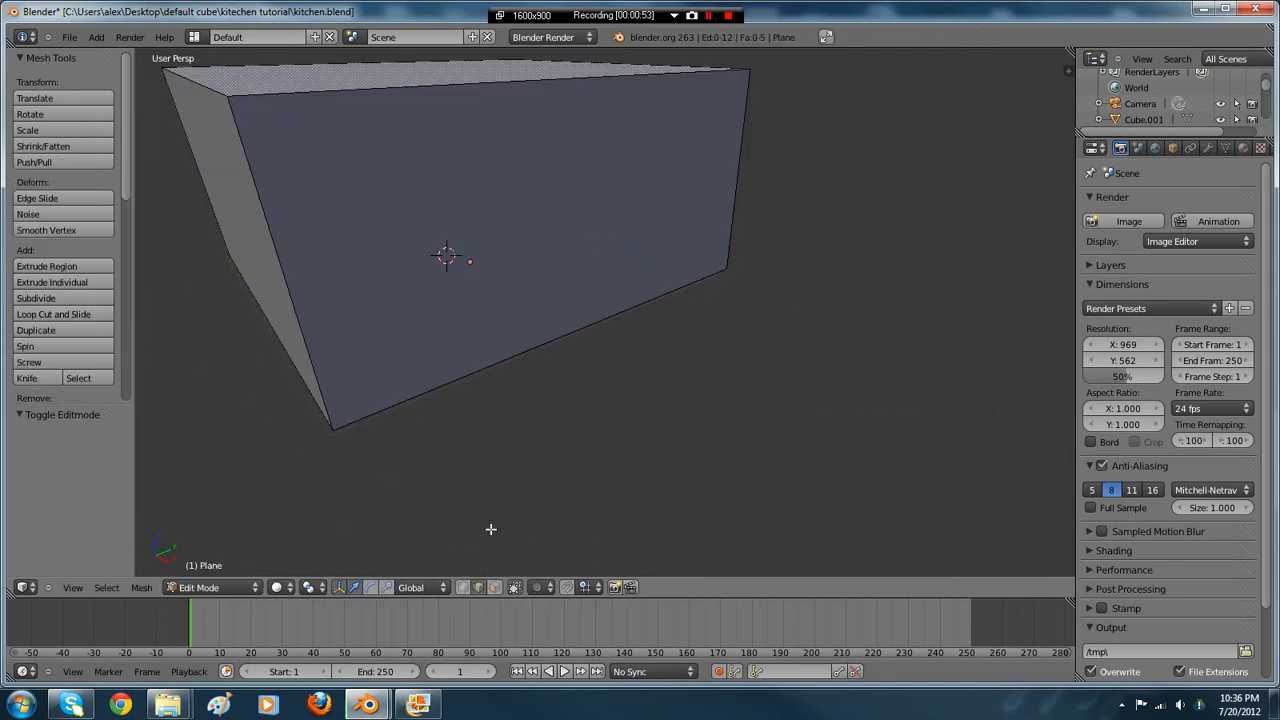
{"action": "right_click", "coordinate": [567, 237]}
{"action": "key", "text": "g"}
{"action": "key", "text": "x"}
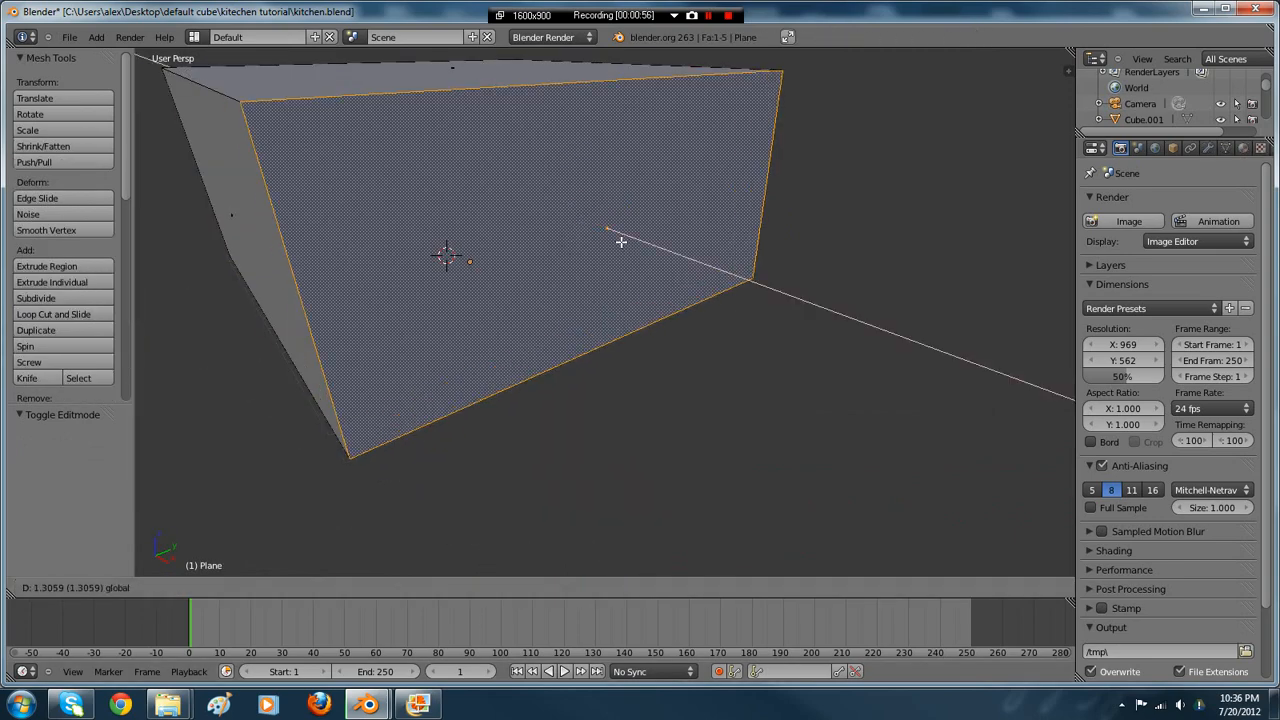
{"action": "left_click", "coordinate": [637, 243]}
{"action": "left_click_drag", "start_coordinate": [637, 243], "coordinate": [648, 254]}
{"action": "middle_click_drag", "start_coordinate": [648, 254], "coordinate": [704, 250]}
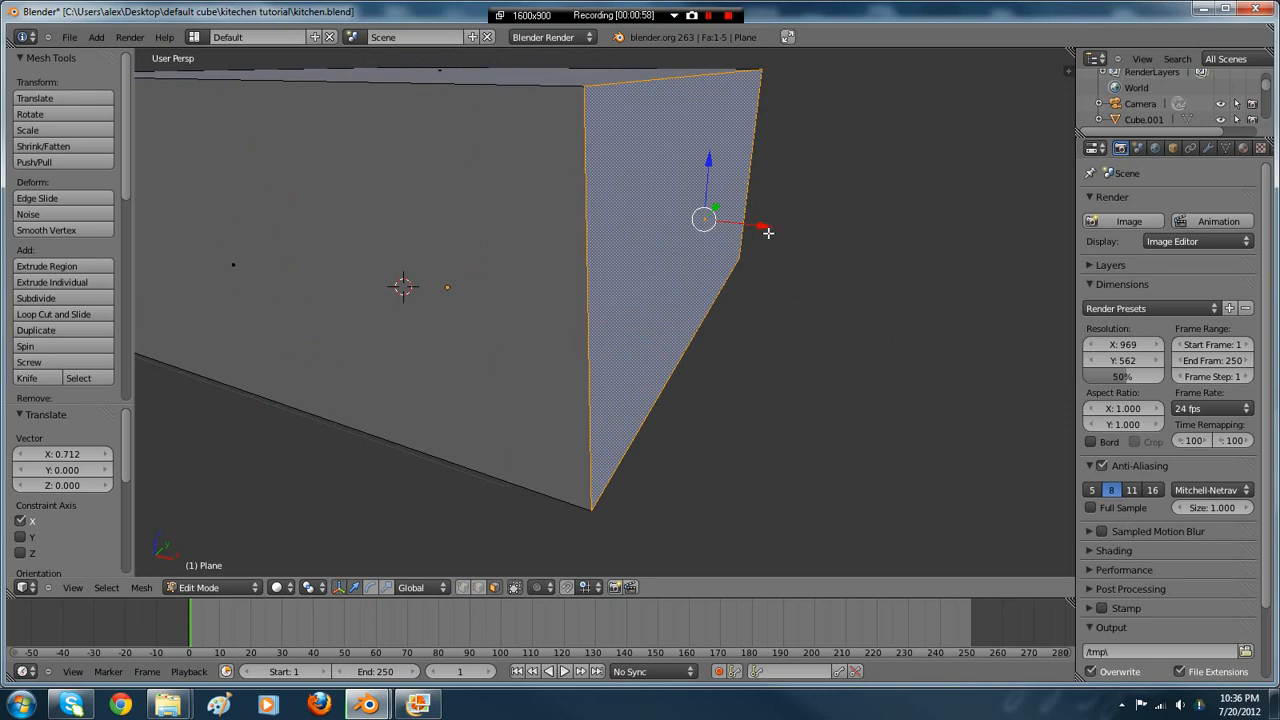
{"action": "key", "text": "z"}
{"action": "key", "text": "ctrl+z"}
{"action": "key", "text": "ctrl+z"}
{"action": "left_click_drag", "start_coordinate": [684, 216], "coordinate": [753, 229]}
- Leave mesh editing, select the camera and look through it with solid shading
{"action": "key", "text": "Tab"}
{"action": "right_click", "coordinate": [575, 264]}
{"action": "key", "text": "KP_0"}
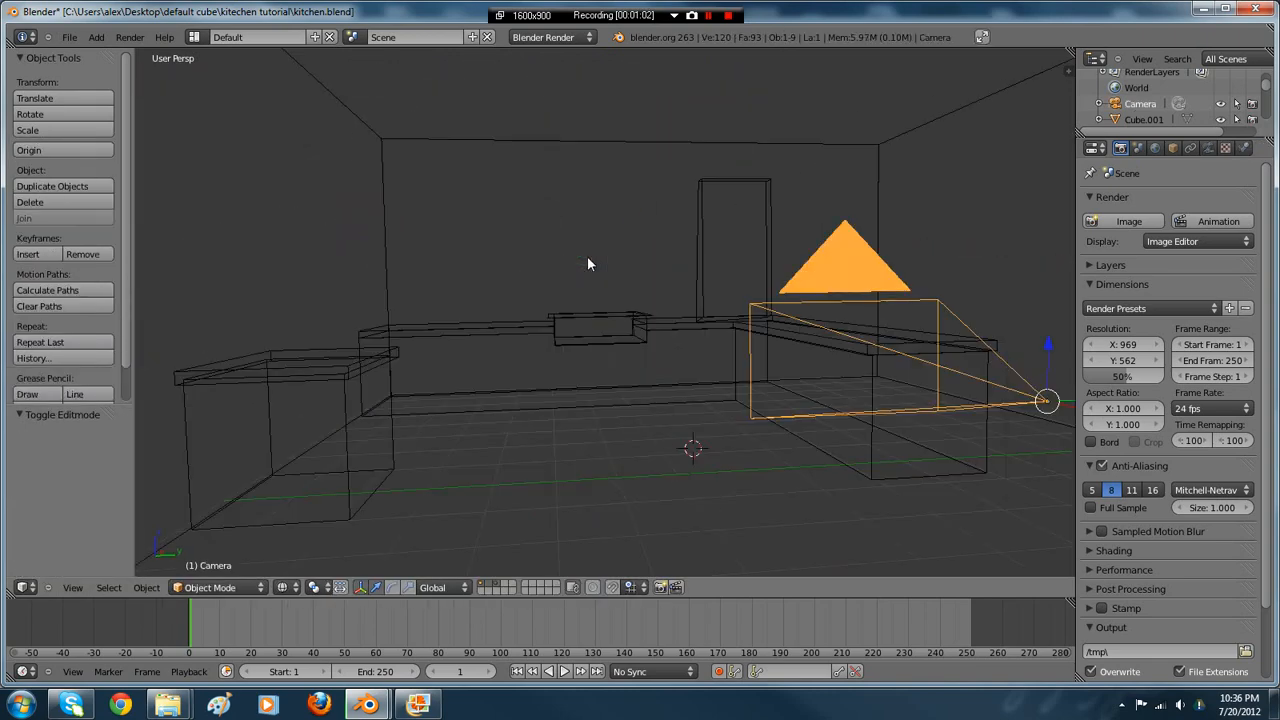
{"action": "scroll", "coordinate": [725, 277], "scroll_direction": "down", "scroll_amount": 3}
{"action": "scroll", "coordinate": [729, 278], "scroll_direction": "up", "scroll_amount": 3}
{"action": "key", "text": "z"}
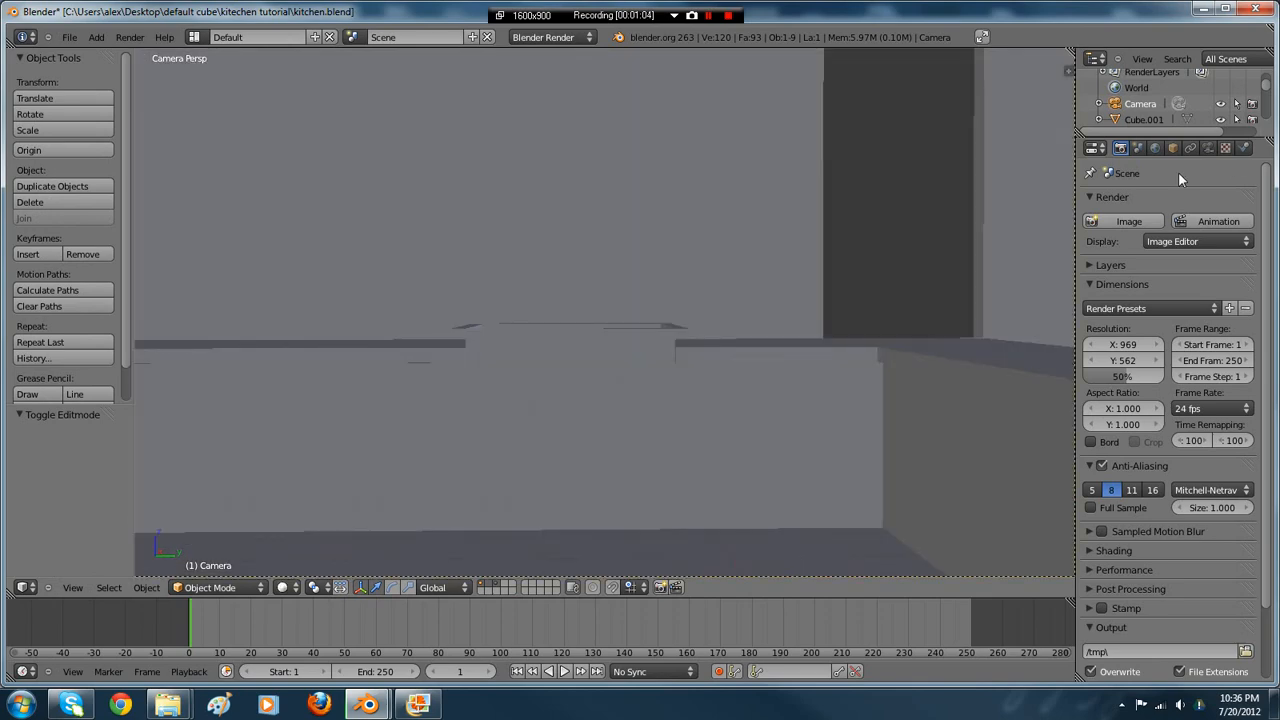
- Show the camera's lens settings and move the camera 2.448 units along X, away from the counters
{"action": "left_click", "coordinate": [1209, 147]}
{"action": "scroll", "coordinate": [960, 230], "scroll_direction": "down", "scroll_amount": 2}
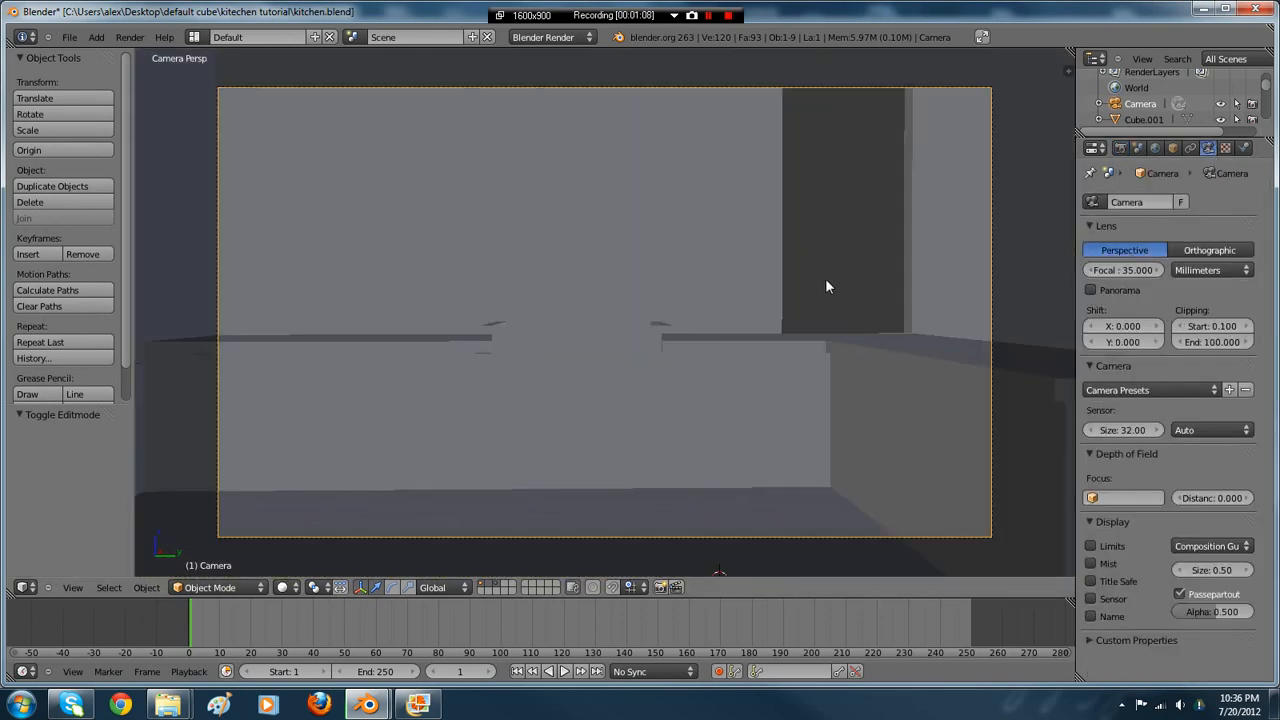
{"action": "key", "text": "g"}
{"action": "key", "text": "y"}
{"action": "key", "text": "x"}
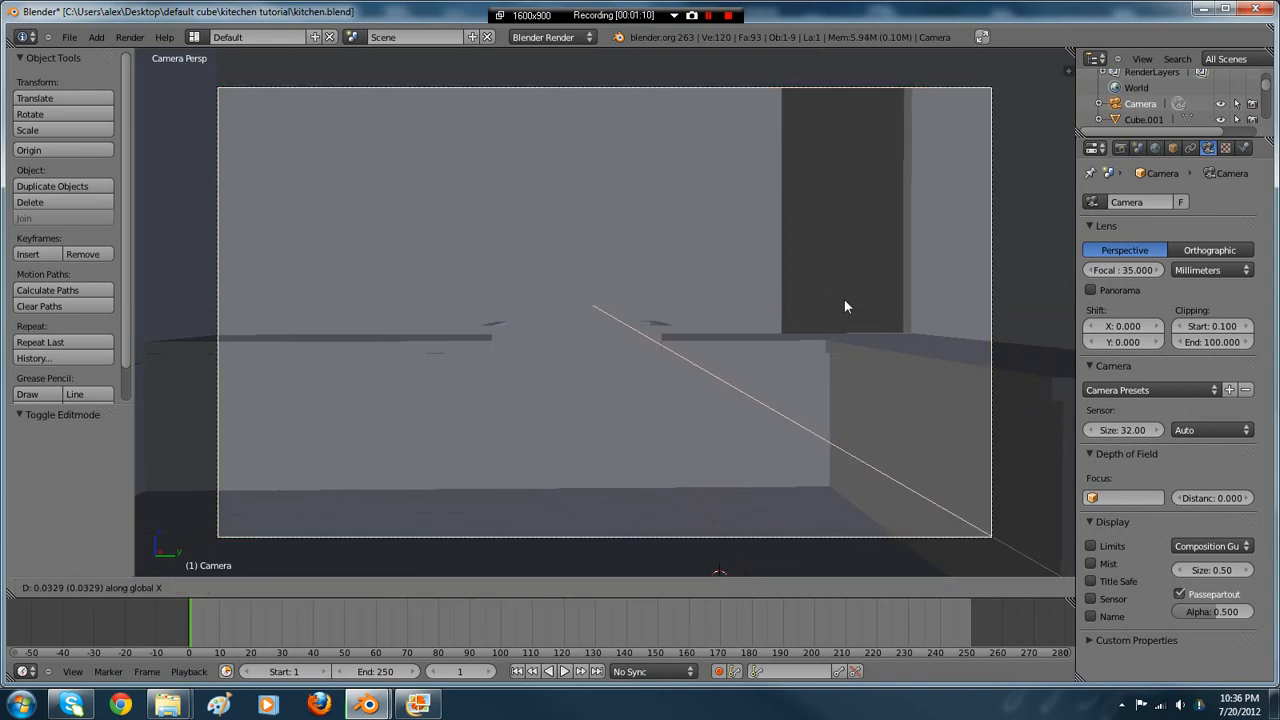
{"action": "left_click", "coordinate": [900, 389]}
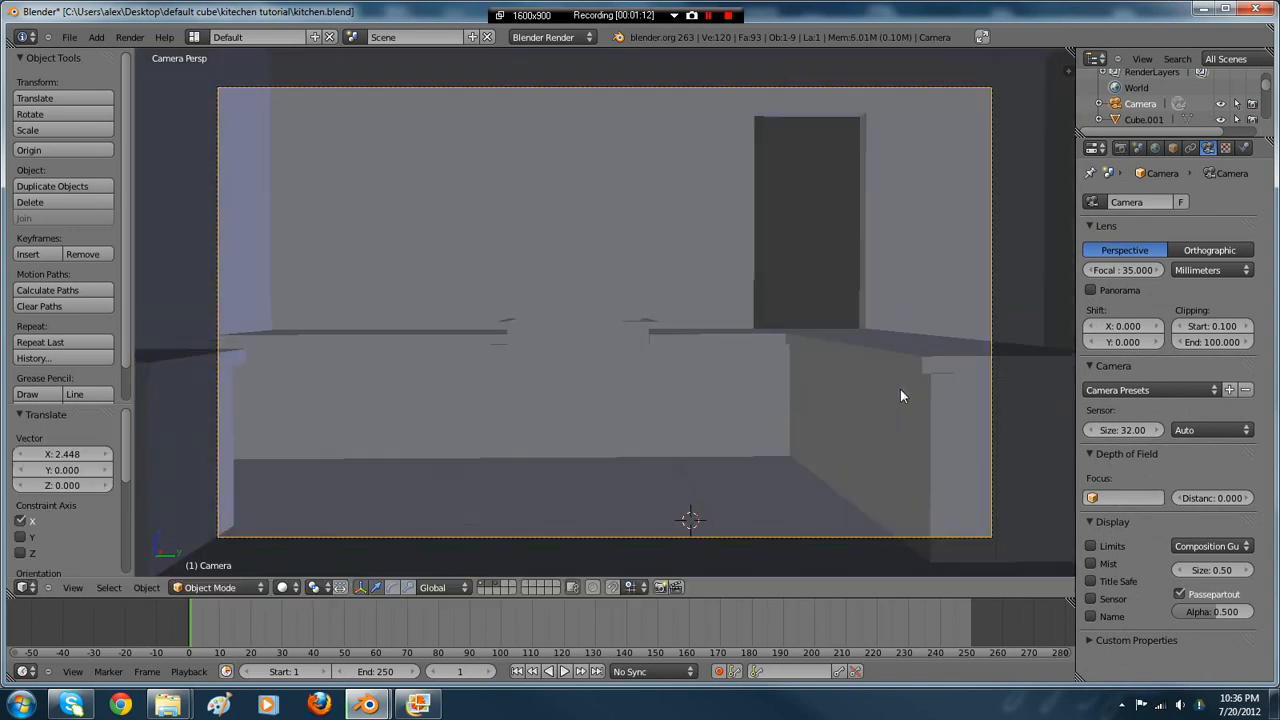
- Move the camera -0.323 units along Y
{"action": "key", "text": "g"}
{"action": "key", "text": "x"}
{"action": "key", "text": "y"}
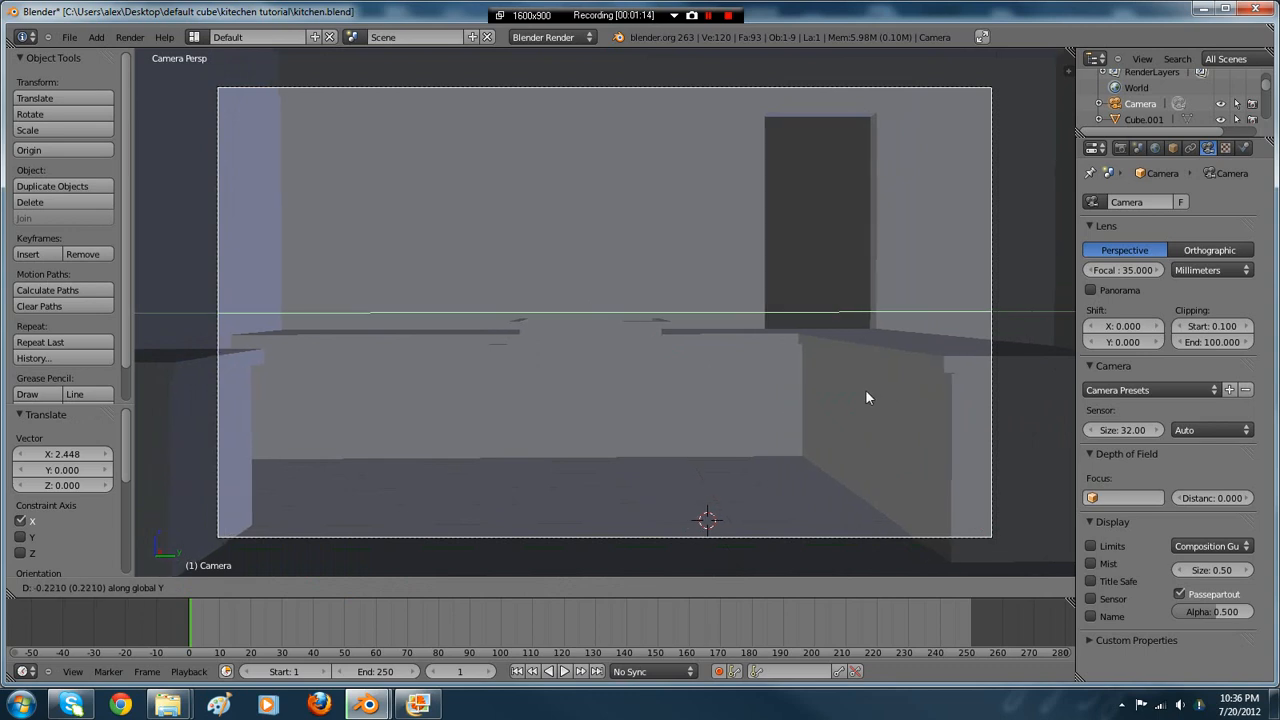
{"action": "left_click", "coordinate": [855, 393]}
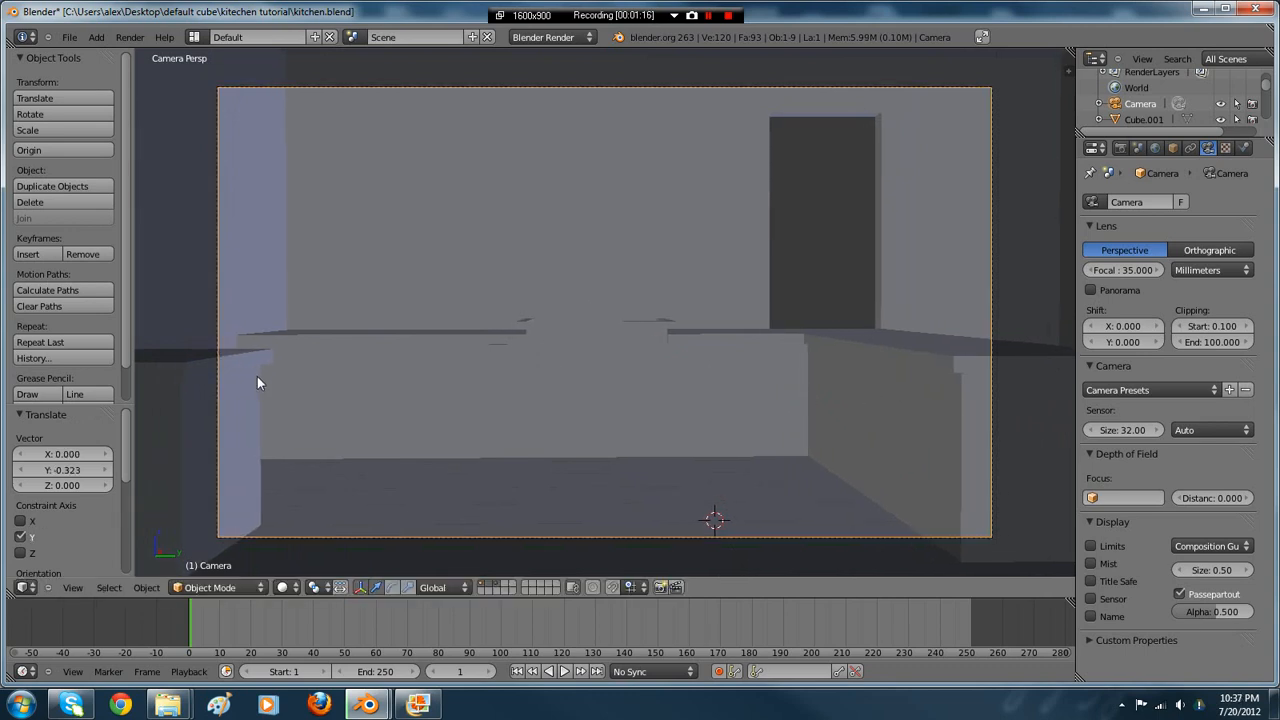
- Undo the accidental object move and the camera's last shift along Y
{"action": "right_click_drag", "start_coordinate": [1035, 181], "coordinate": [716, 294]}
{"action": "left_click", "coordinate": [600, 303]}
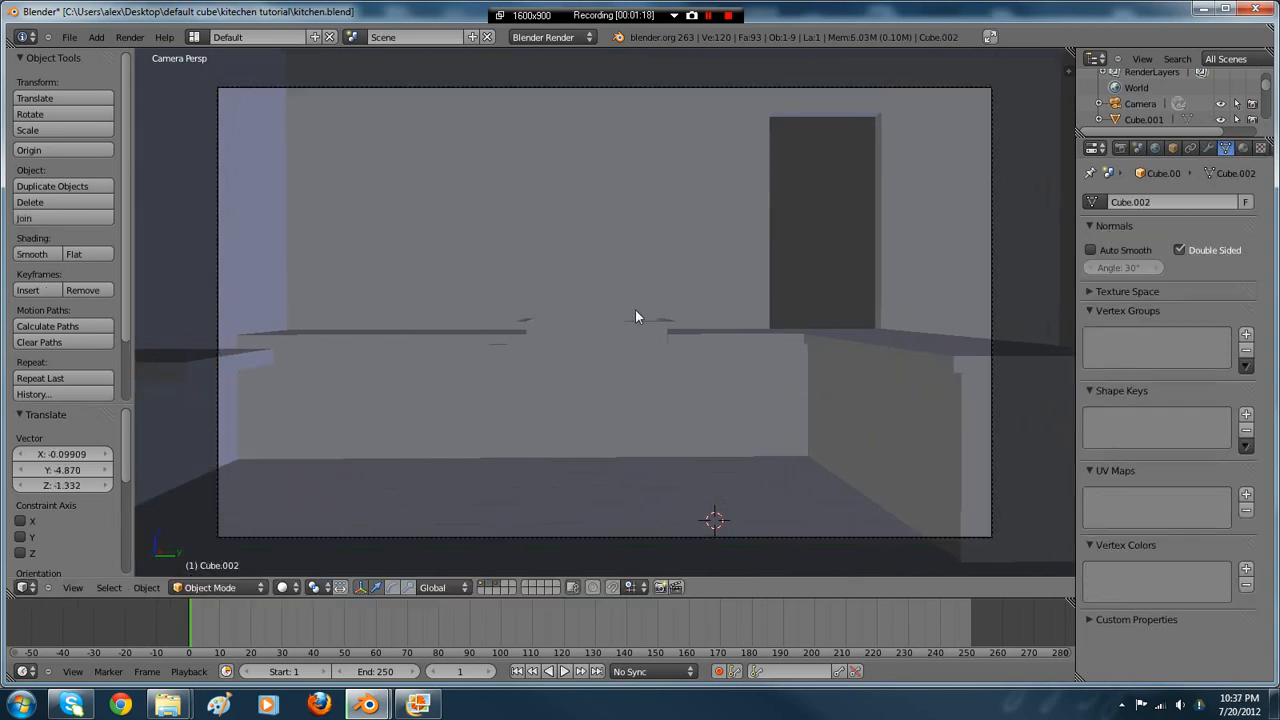
{"action": "key", "text": "ctrl+z"}
{"action": "key", "text": "ctrl+z"}
{"action": "key", "text": "ctrl+z"}
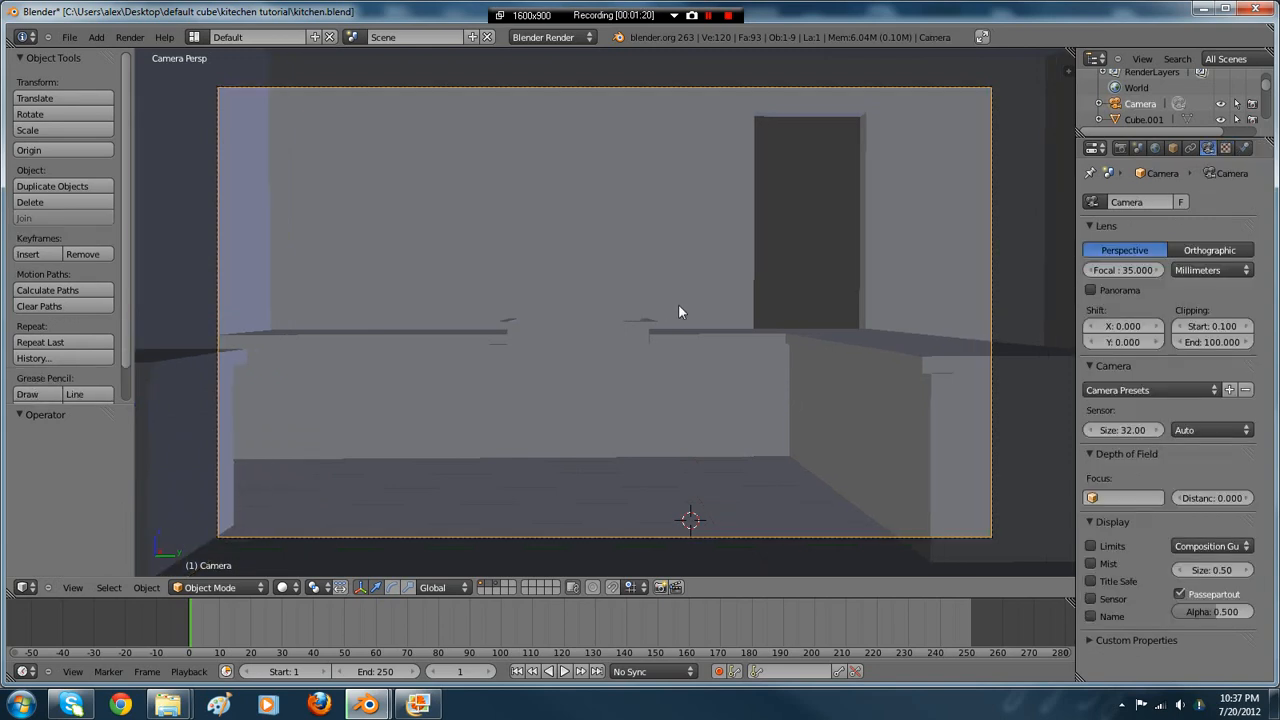
- Move the camera 1.527 units farther back along X
{"action": "middle_click_drag", "start_coordinate": [744, 312], "coordinate": [781, 310], "text": "shift"}
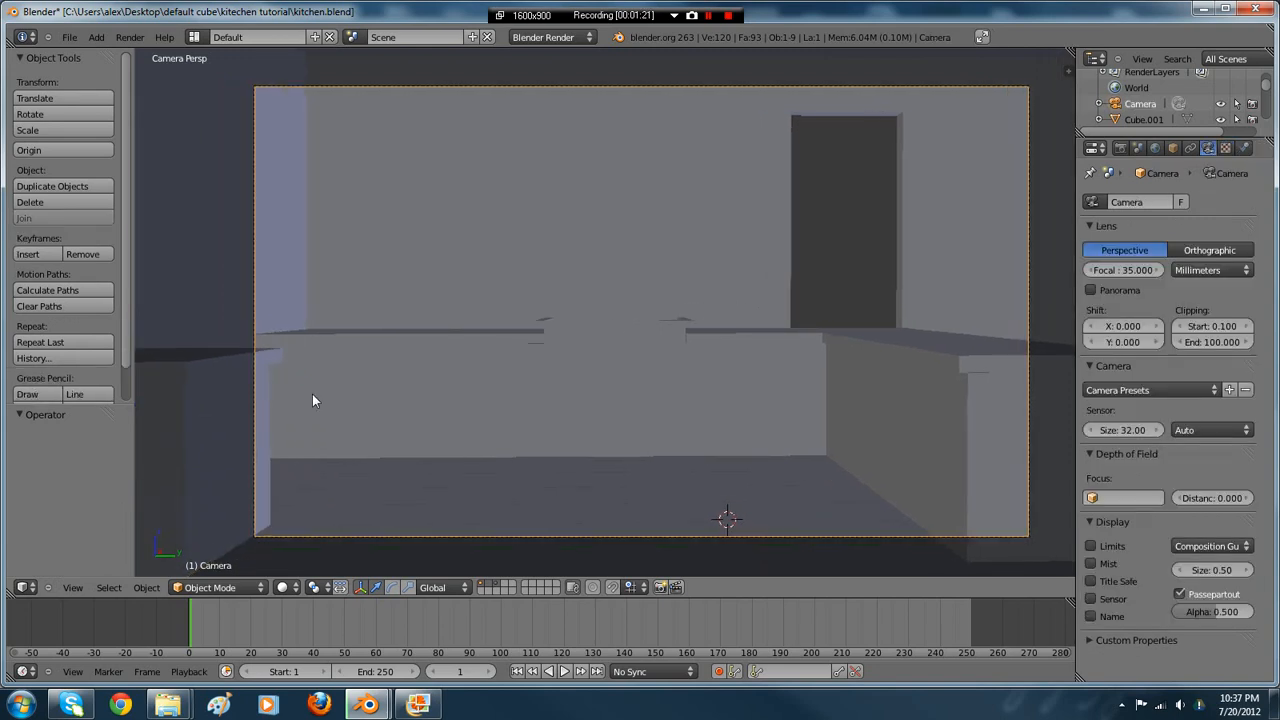
{"action": "key", "text": "g"}
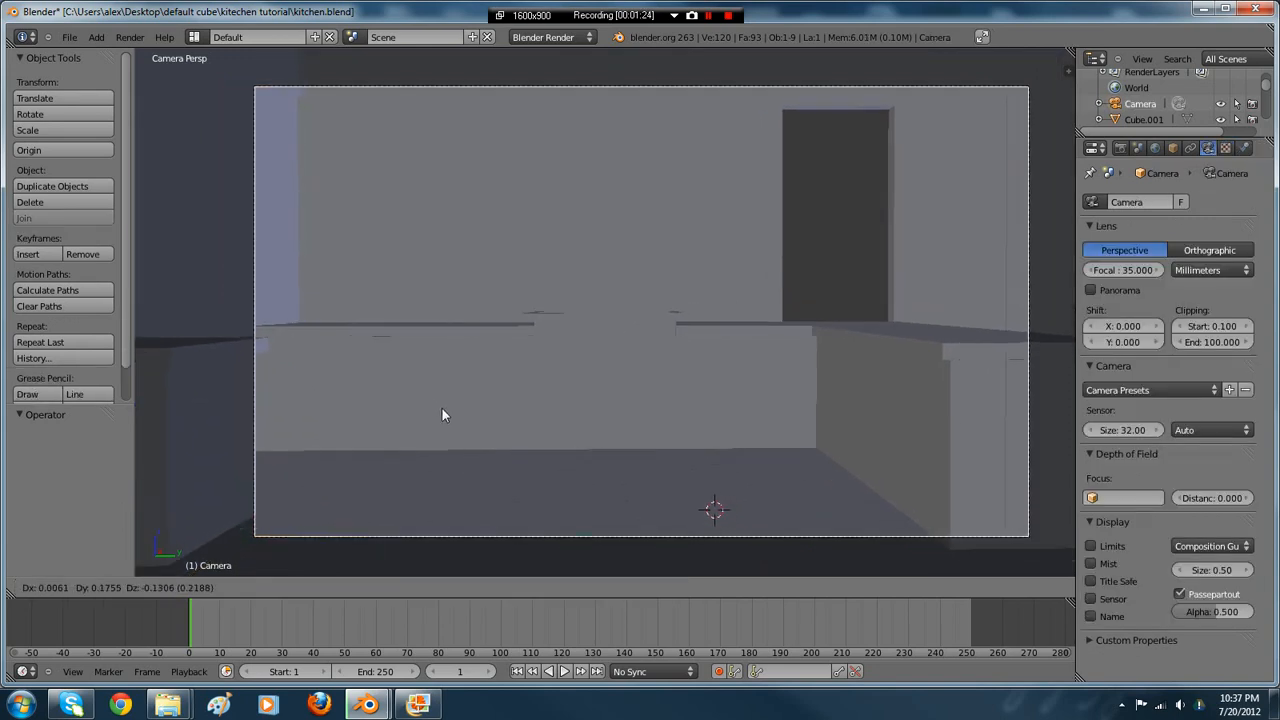
{"action": "key", "text": "x"}
{"action": "left_click", "coordinate": [596, 381]}
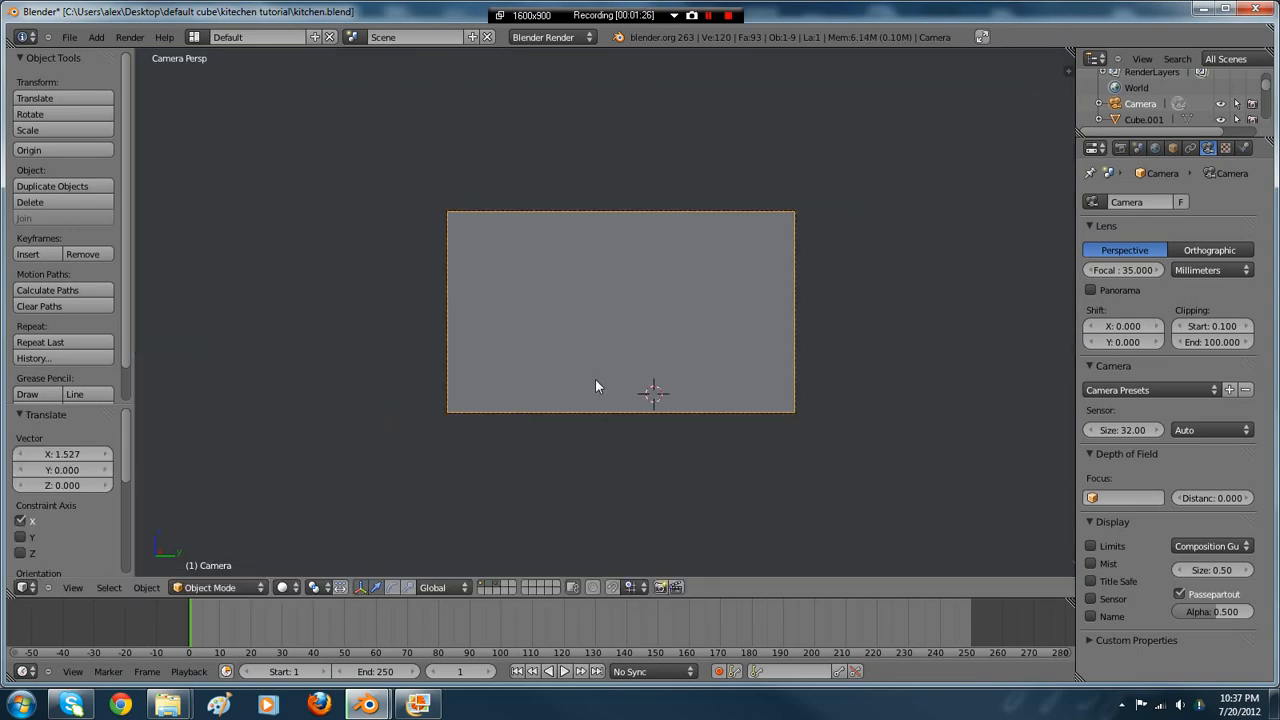
- Pull the room's front end wall farther out along X so it sits behind the camera, and return to the camera view
{"action": "middle_click_drag", "start_coordinate": [595, 379], "coordinate": [692, 401]}
{"action": "right_click", "coordinate": [692, 401]}
{"action": "scroll", "coordinate": [694, 402], "scroll_direction": "down", "scroll_amount": 5}
{"action": "key", "text": "Tab"}
{"action": "left_click_drag", "start_coordinate": [895, 415], "coordinate": [908, 439]}
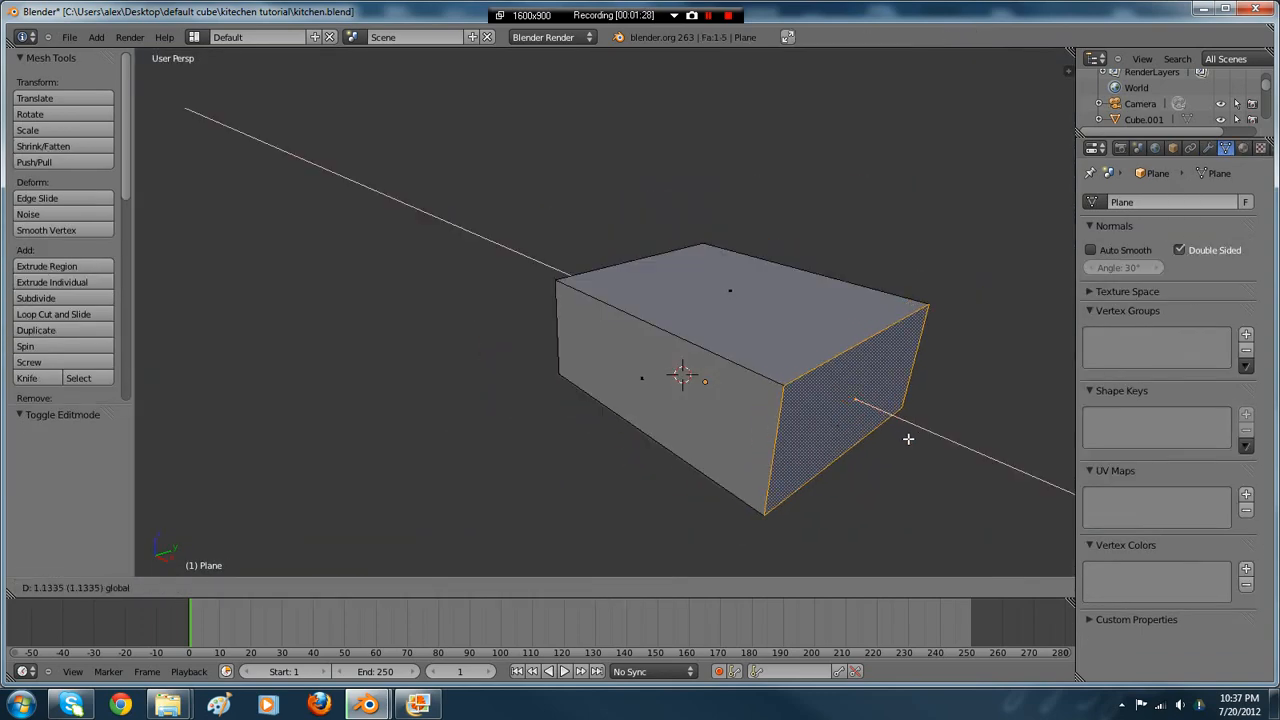
{"action": "left_click", "coordinate": [924, 452]}
{"action": "key", "text": "KP_0"}
{"action": "key", "text": "Tab"}
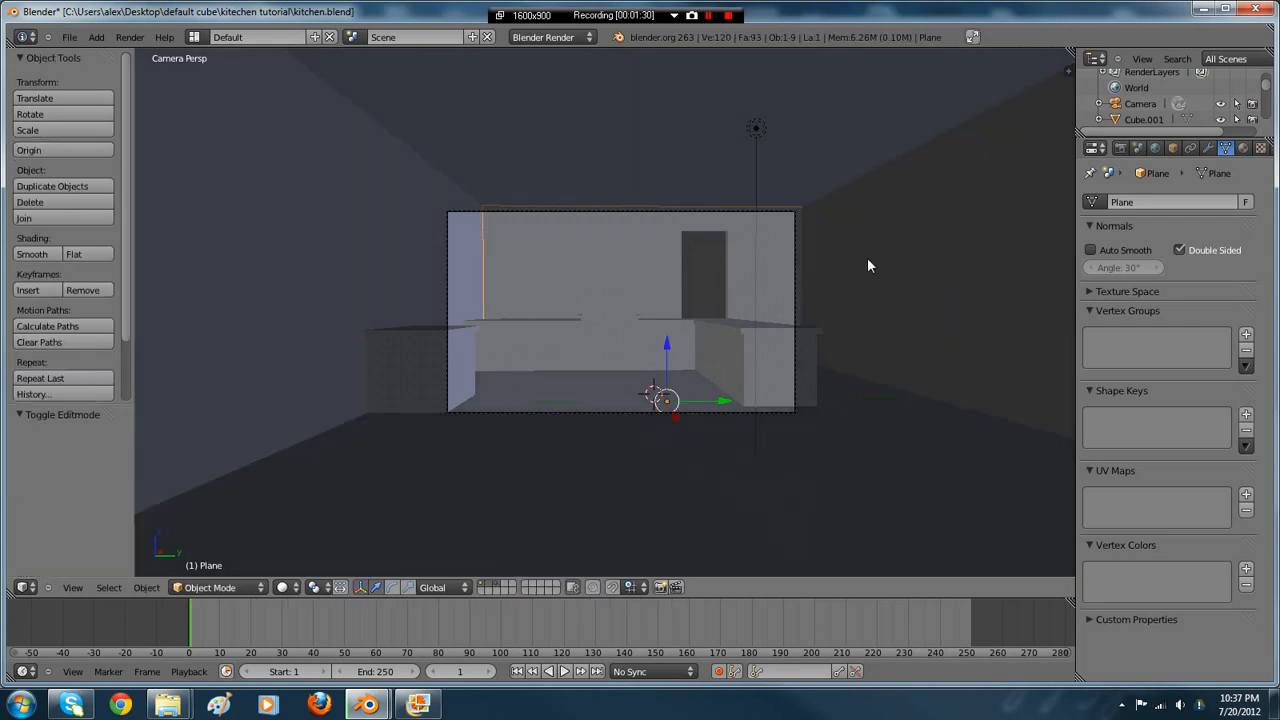
- Select the camera and move it -0.803 units along Y
{"action": "scroll", "coordinate": [867, 262], "scroll_direction": "up", "scroll_amount": 4}
{"action": "scroll", "coordinate": [866, 281], "scroll_direction": "down", "scroll_amount": 1}
{"action": "right_click", "coordinate": [1037, 214]}
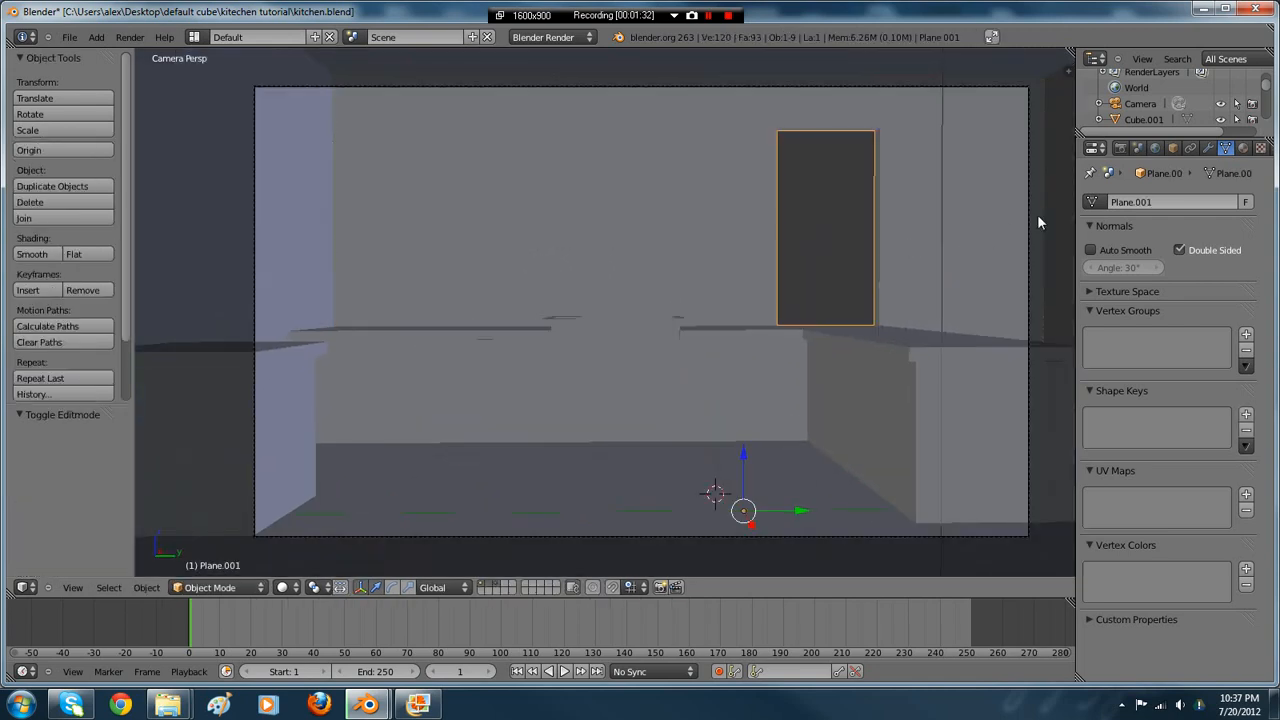
{"action": "right_click", "coordinate": [1033, 216]}
{"action": "key", "text": "g"}
{"action": "key", "text": "y"}
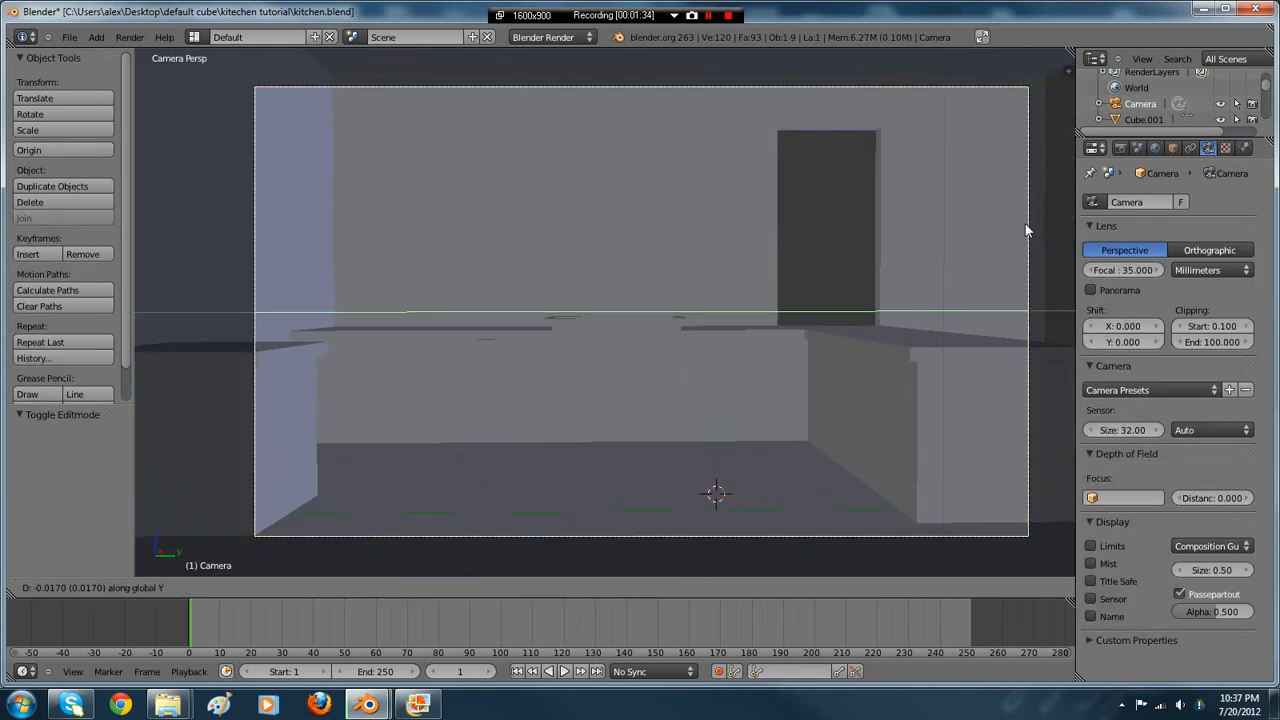
{"action": "left_click", "coordinate": [914, 261]}
- Move the room's left side wall face -0.727 units along Y to widen the room
{"action": "mouse_move", "coordinate": [368, 704]}
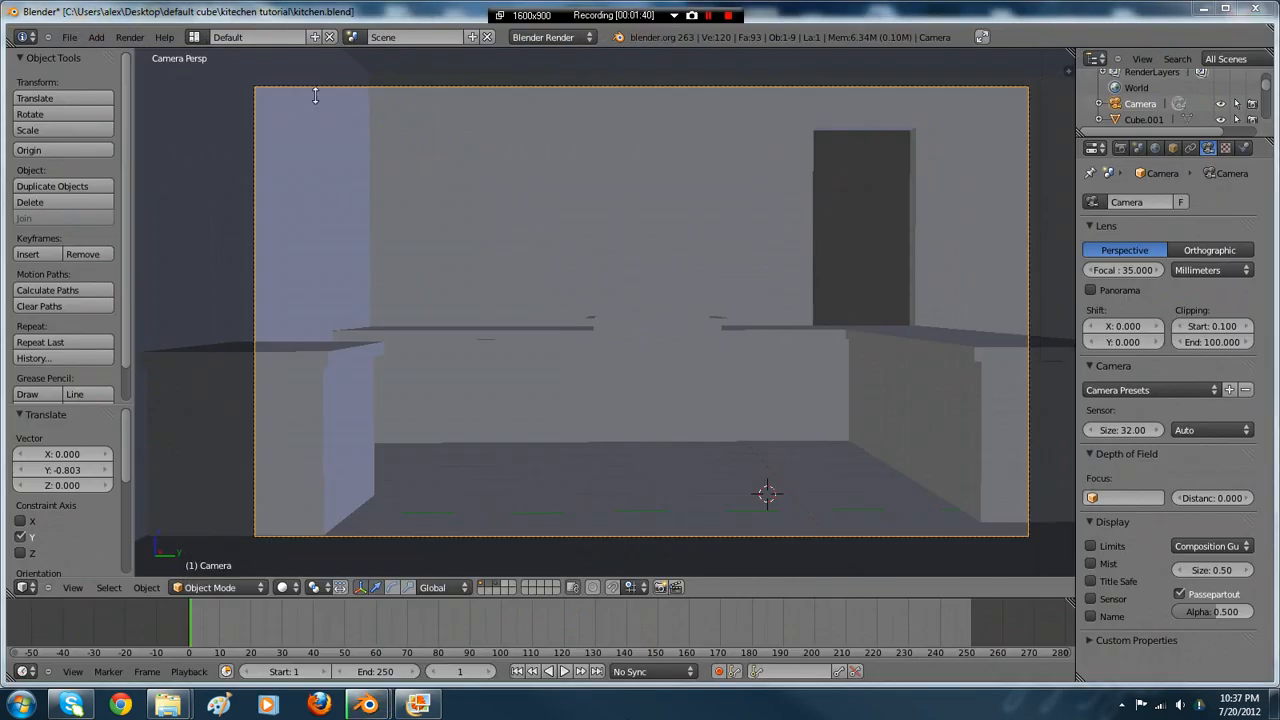
{"action": "right_click", "coordinate": [332, 198]}
{"action": "key", "text": "Tab"}
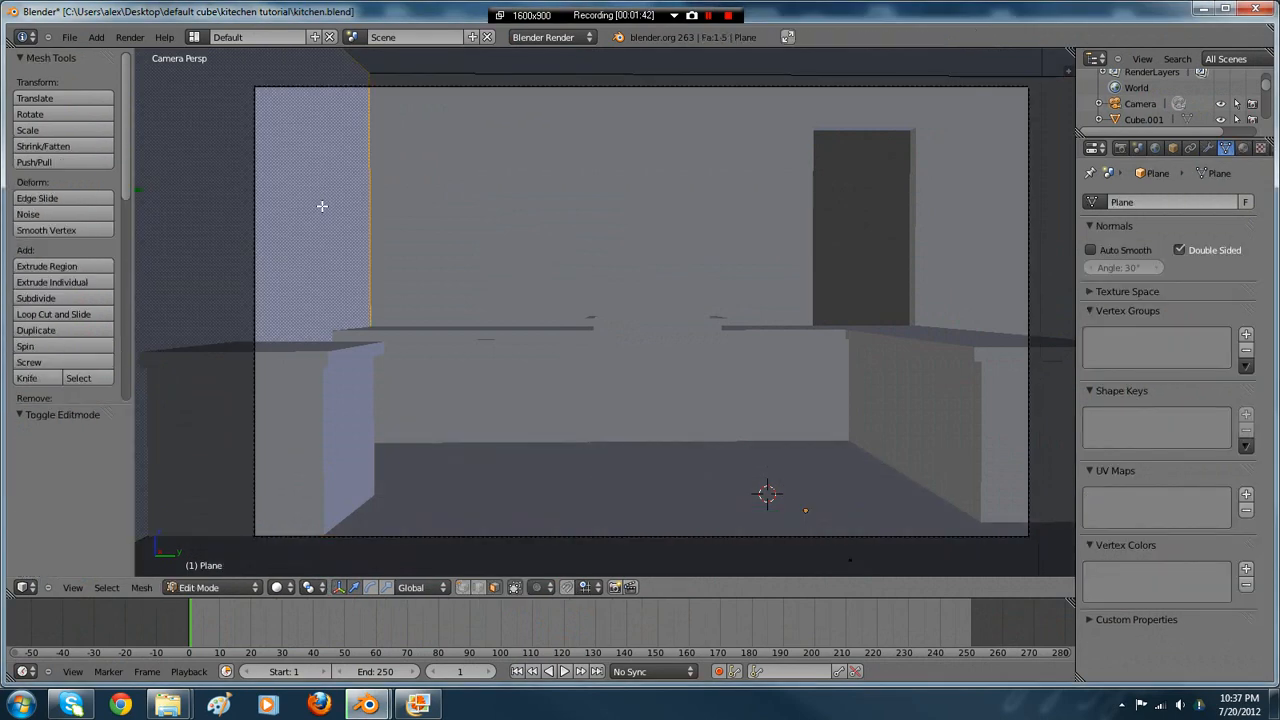
{"action": "scroll", "coordinate": [316, 214], "scroll_direction": "down", "scroll_amount": 2}
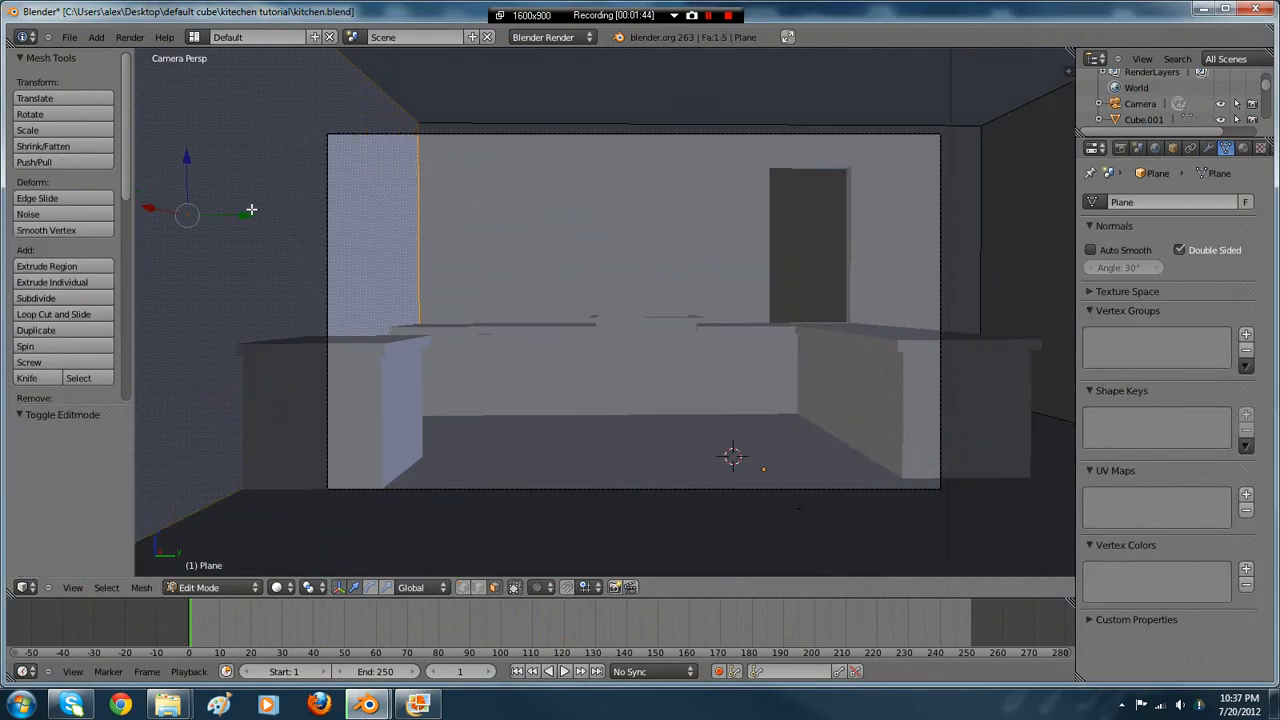
{"action": "left_click_drag", "start_coordinate": [251, 210], "coordinate": [206, 229]}
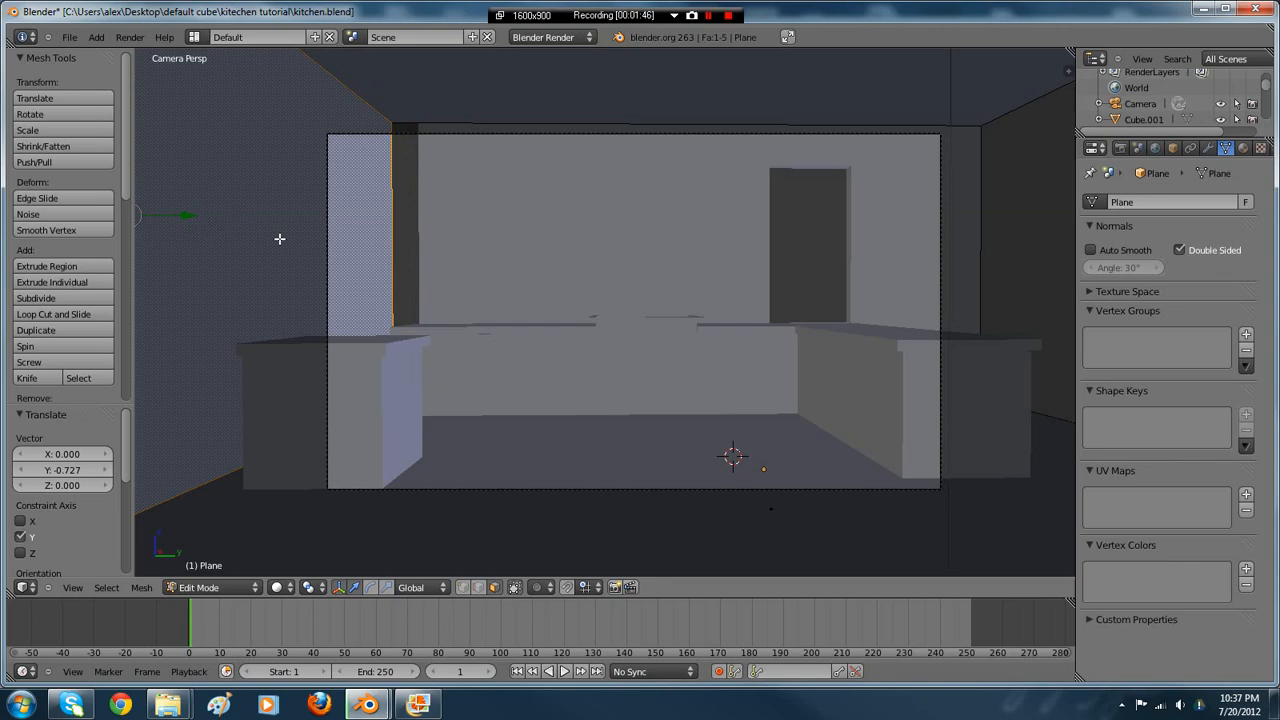
- Select the camera again and move it -0.108 units along Y and 0.977 units along X
{"action": "key", "text": "Tab"}
{"action": "right_click", "coordinate": [328, 218]}
{"action": "key", "text": "g"}
{"action": "key", "text": "y"}
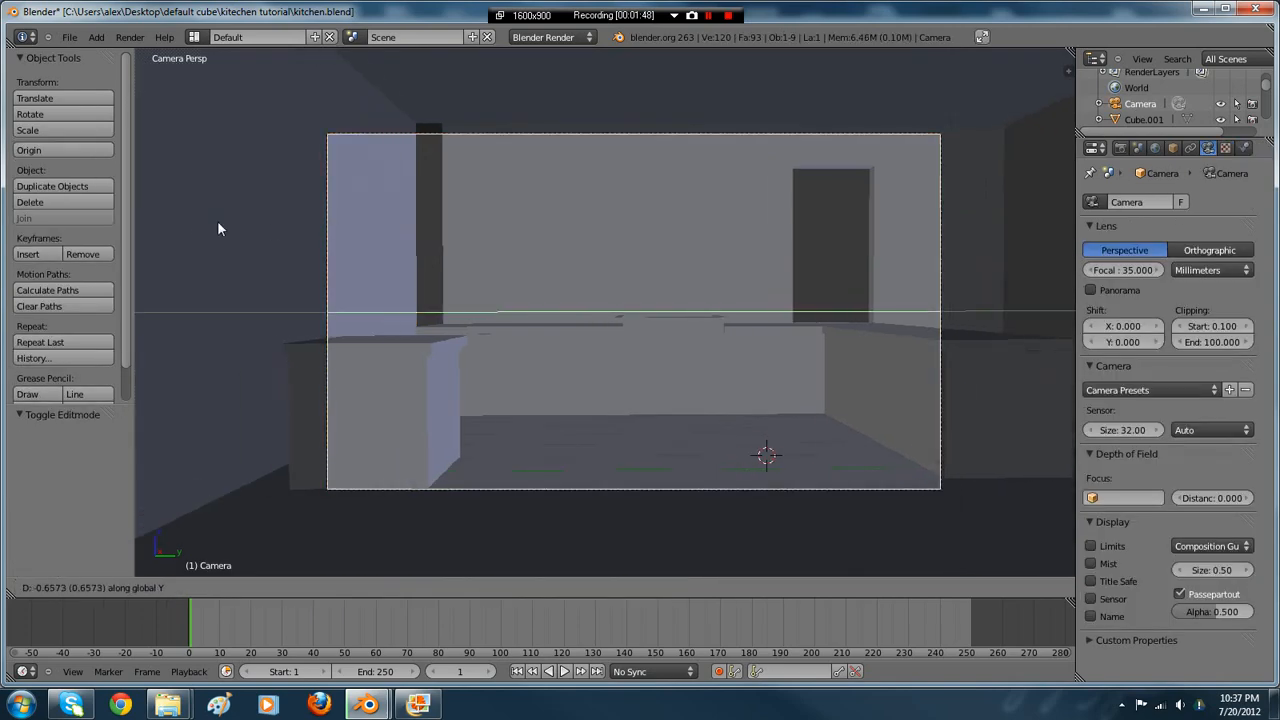
{"action": "left_click", "coordinate": [316, 249]}
{"action": "key", "text": "g"}
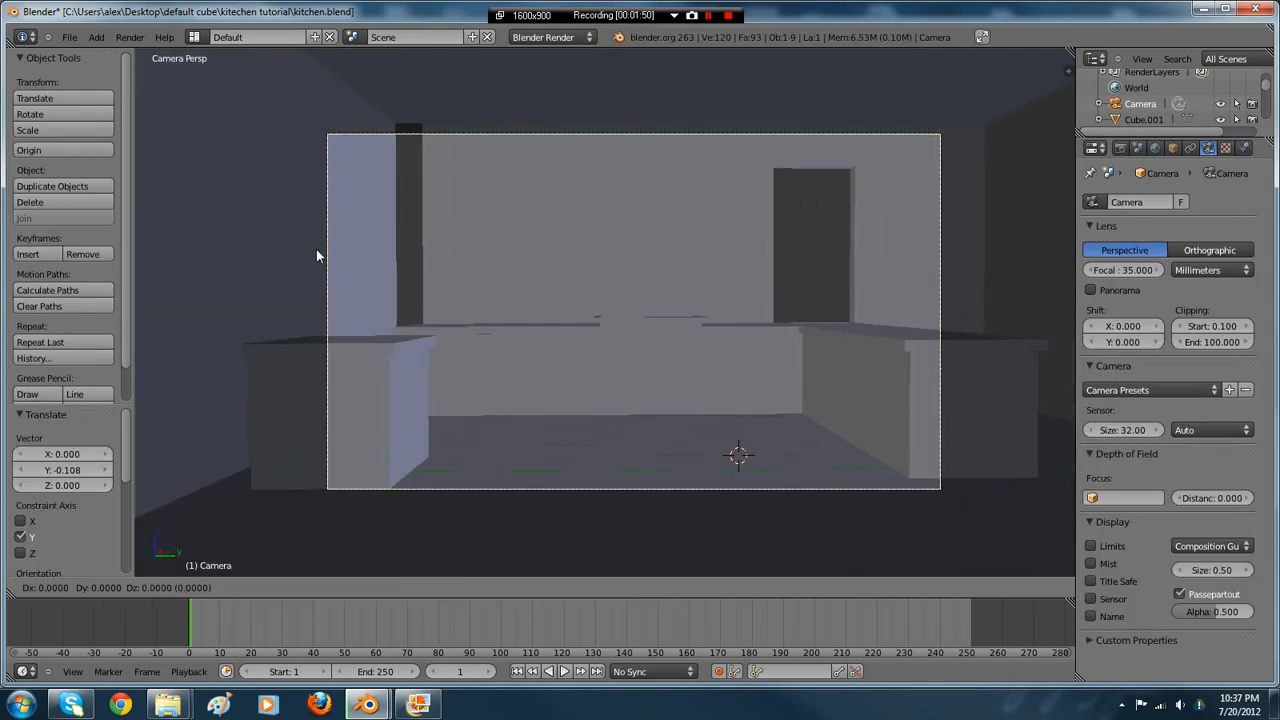
{"action": "key", "text": "x"}
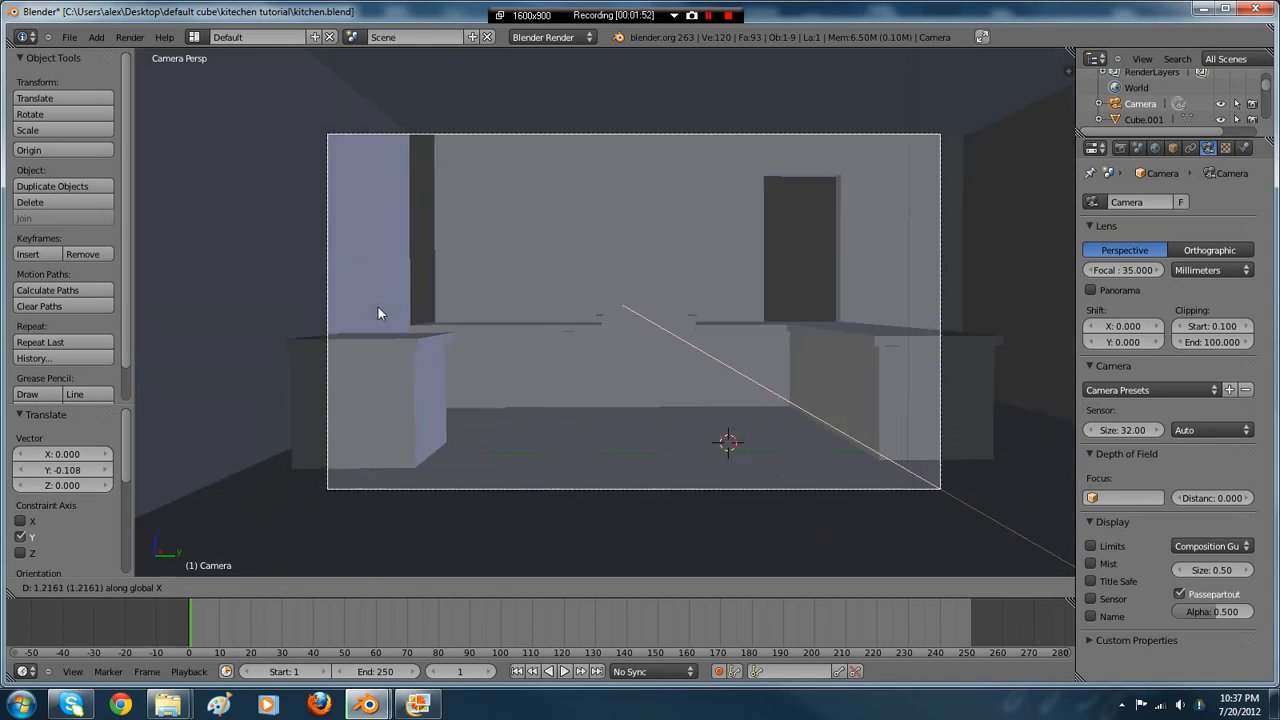
{"action": "left_click", "coordinate": [376, 312]}
- Move the camera -1.219 units along Y
{"action": "key", "text": "g"}
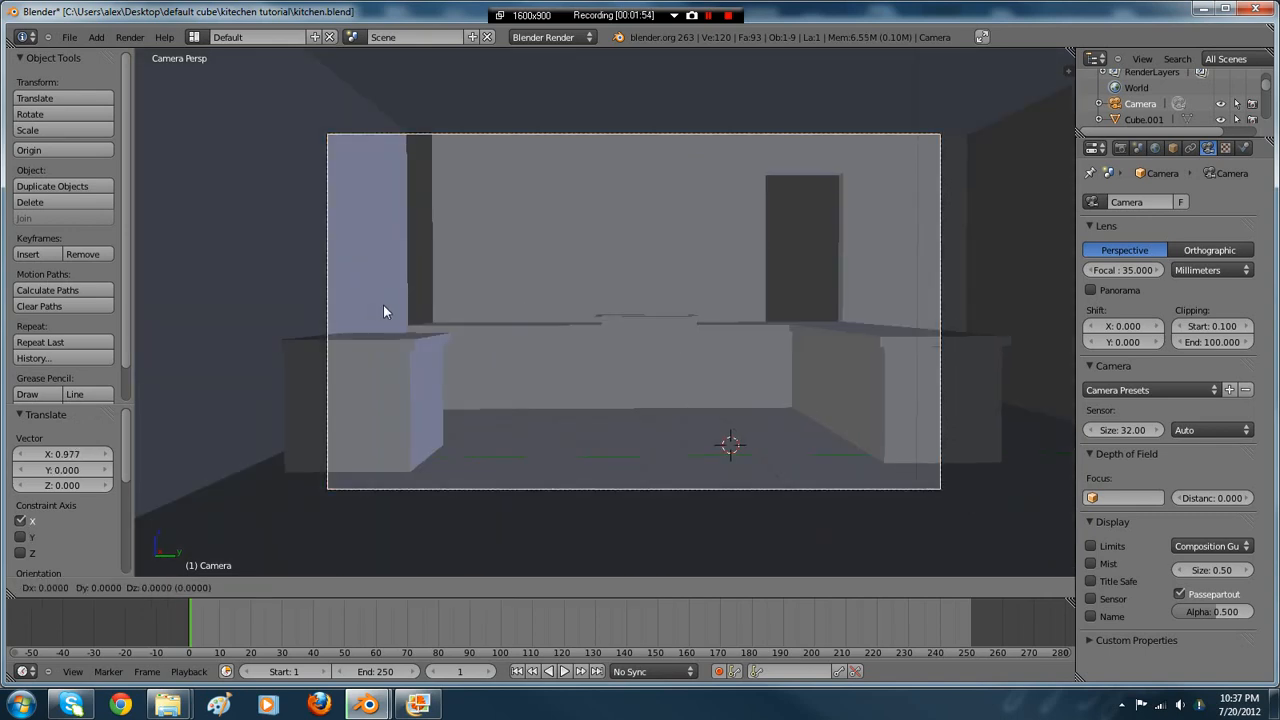
{"action": "key", "text": "y"}
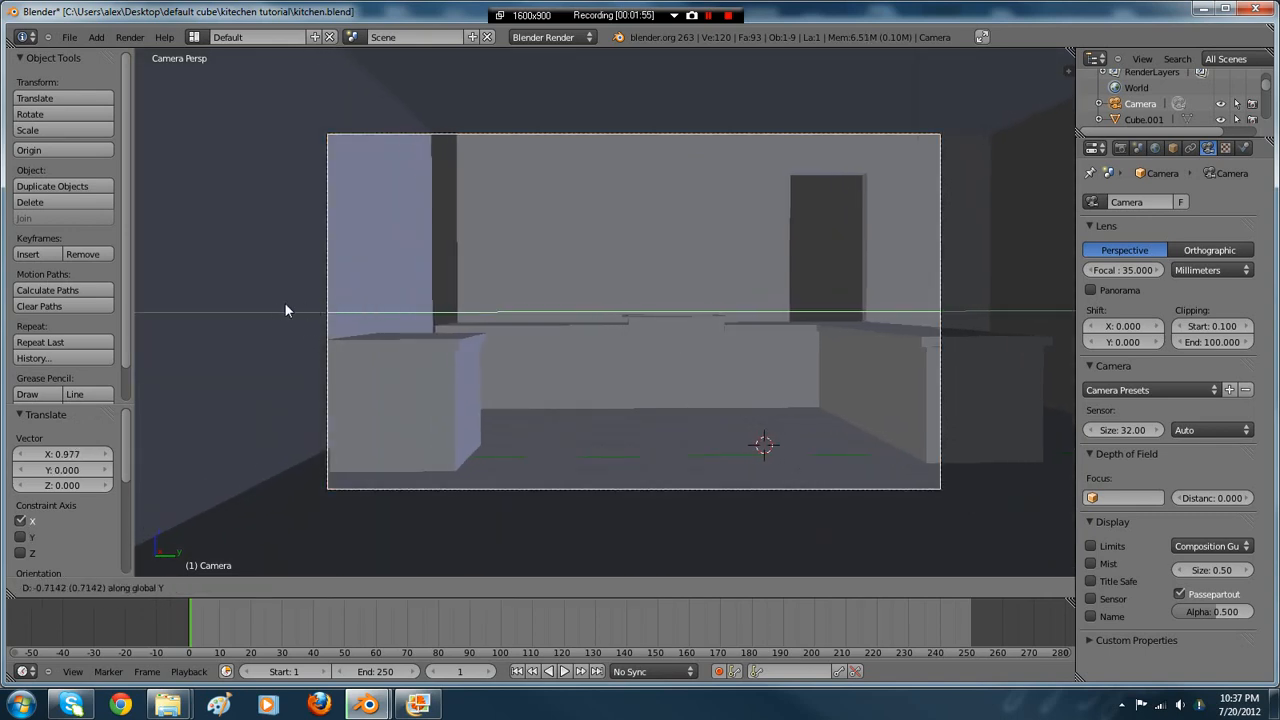
{"action": "left_click", "coordinate": [244, 312]}
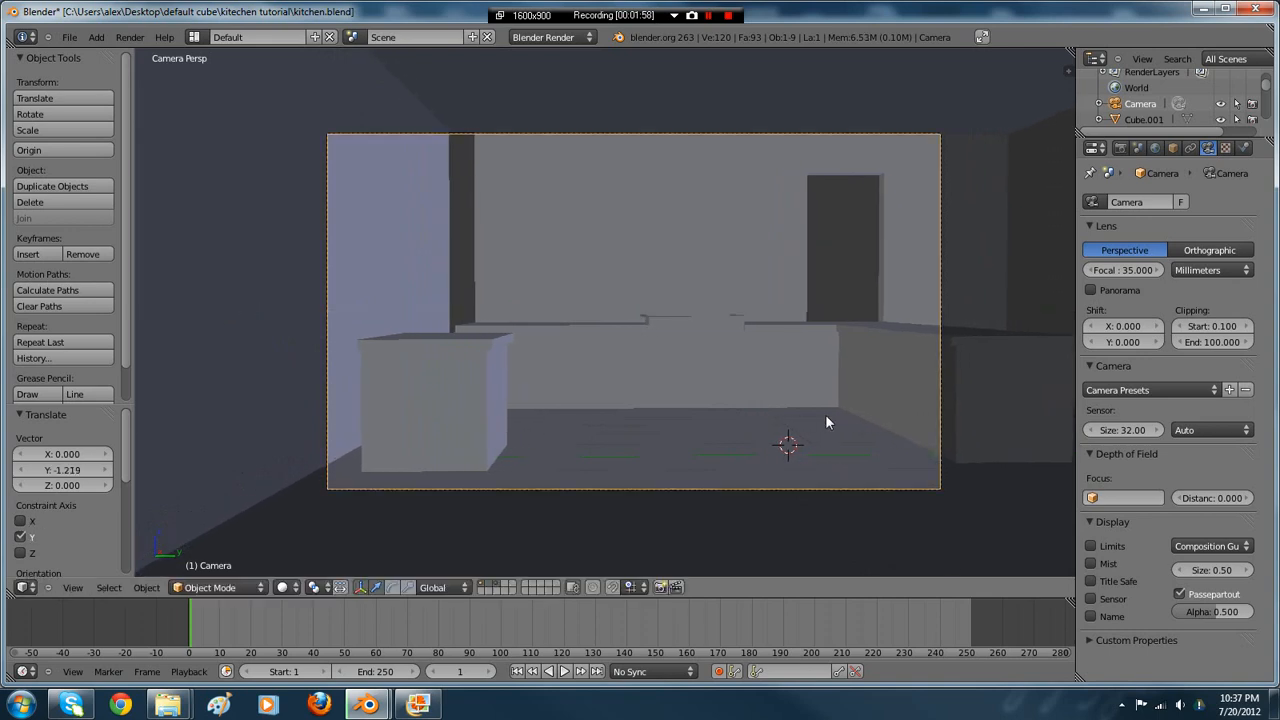
- Select all faces of the right-hand section of the base cabinets, including hidden ones, and move them -0.397 units along Y
{"action": "right_click", "coordinate": [879, 398]}
{"action": "key", "text": "Tab"}
{"action": "key", "text": "z"}
{"action": "right_click", "coordinate": [871, 349]}
{"action": "key", "text": "b"}
{"action": "left_click_drag", "start_coordinate": [805, 281], "coordinate": [1152, 582]}
{"action": "key", "text": "z"}
{"action": "key", "text": "g"}
{"action": "key", "text": "y"}
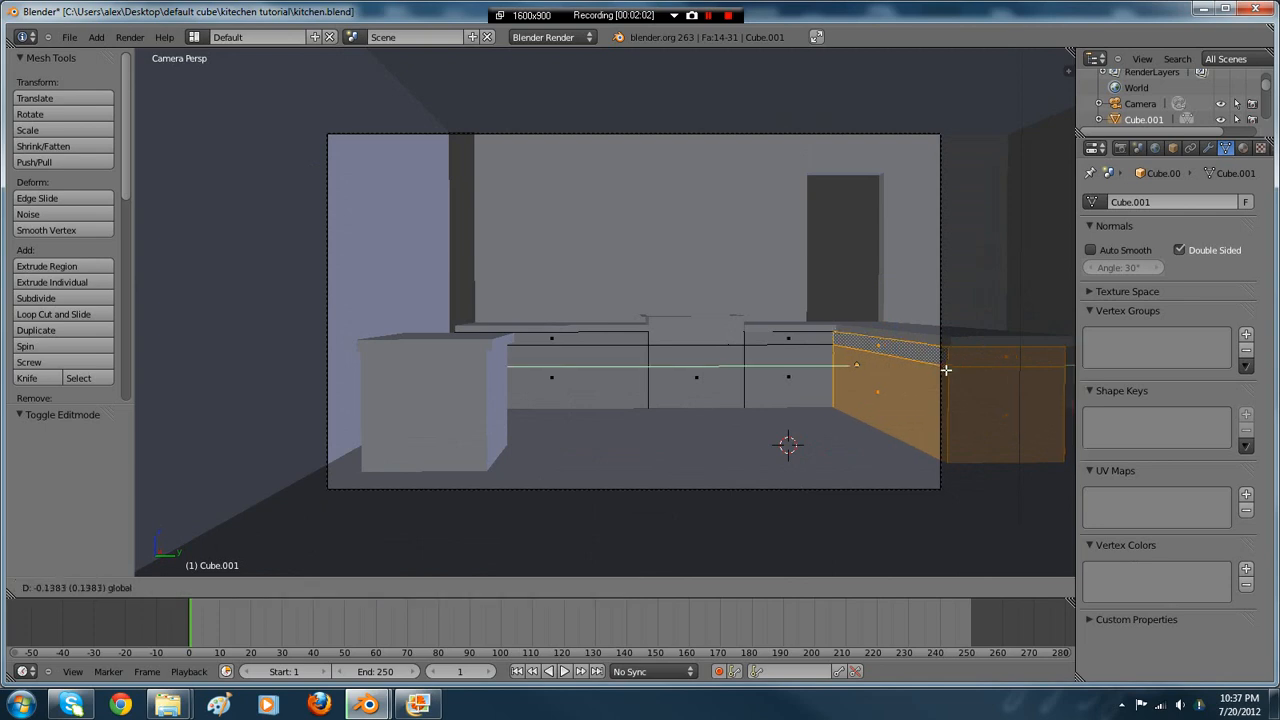
{"action": "left_click", "coordinate": [938, 374]}
- Shift the selected right-hand cabinet section about another -0.84 units along Y and finish editing the cabinets
{"action": "key", "text": "g"}
{"action": "key", "text": "y"}
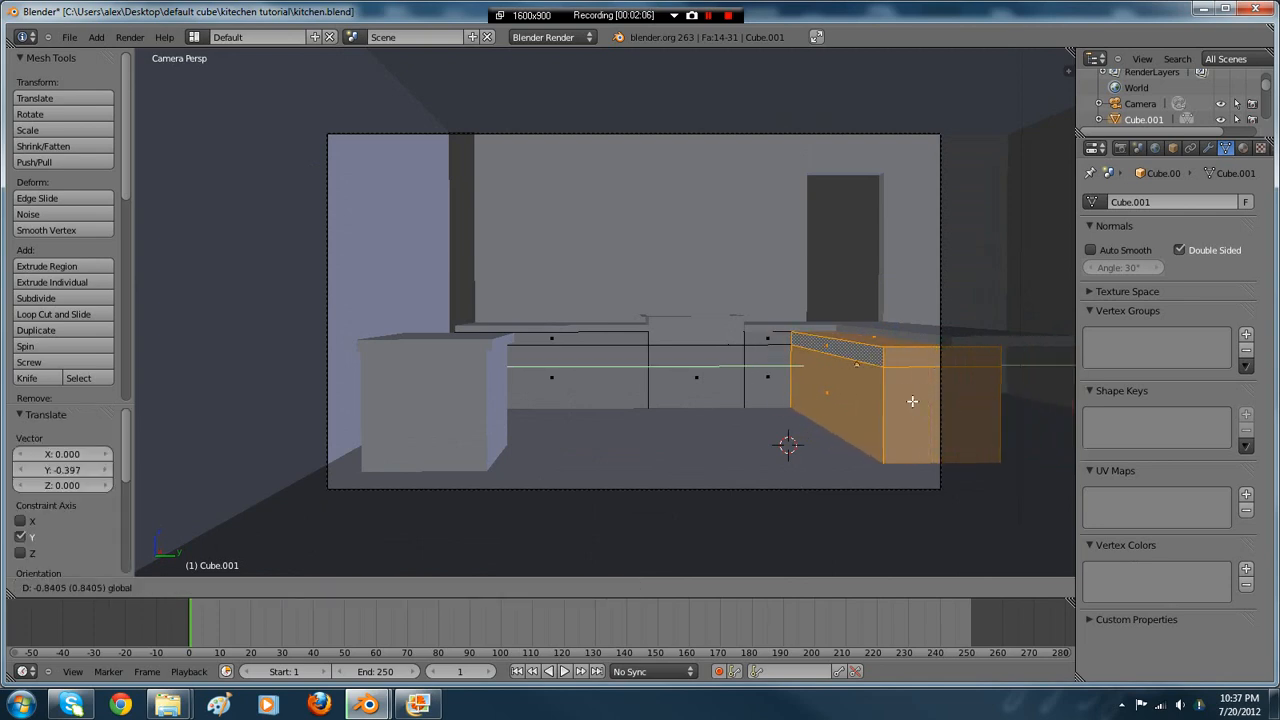
{"action": "left_click", "coordinate": [908, 400]}
{"action": "key", "text": "Tab"}
- Move the whole countertop along negative Y so its right-hand section lines up with the shifted cabinets
{"action": "right_click", "coordinate": [948, 327]}
{"action": "left_click_drag", "start_coordinate": [918, 361], "coordinate": [870, 361]}
{"action": "key", "text": "ctrl+z"}
- Select all faces of the left countertop section along the back wall and move them 1.113 units along Y
{"action": "key", "text": "Tab"}
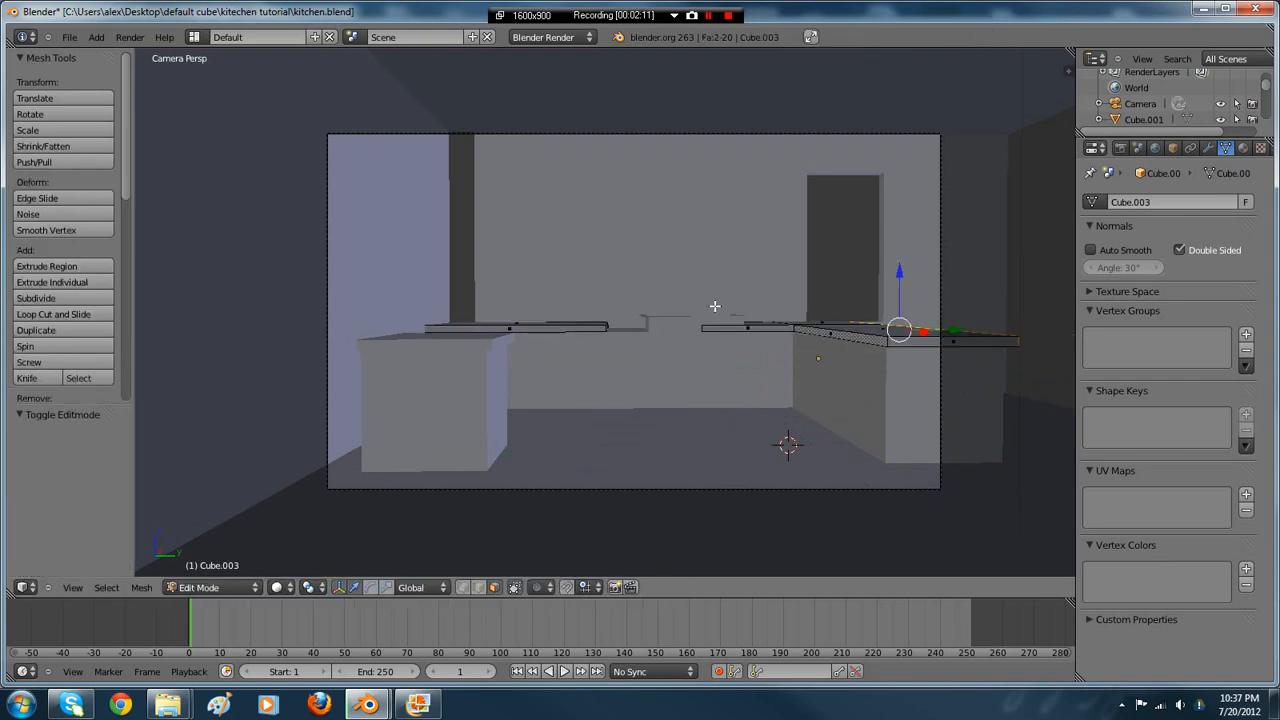
{"action": "right_click", "coordinate": [606, 329]}
{"action": "key", "text": "z"}
{"action": "key", "text": "b"}
{"action": "mouse_move", "coordinate": [349, 264]}
{"action": "left_mouse_down"}
{"action": "mouse_move", "coordinate": [612, 346]}
{"action": "mouse_move", "coordinate": [598, 333]}
{"action": "left_mouse_up"}
{"action": "key", "text": "z"}
{"action": "key", "text": "z"}
- Move the end face of the short back countertop piece beside the gap about 1.5 units along Y
{"action": "right_click", "coordinate": [697, 326]}
{"action": "key", "text": "z"}
{"action": "left_click_drag", "start_coordinate": [748, 326], "coordinate": [800, 333]}
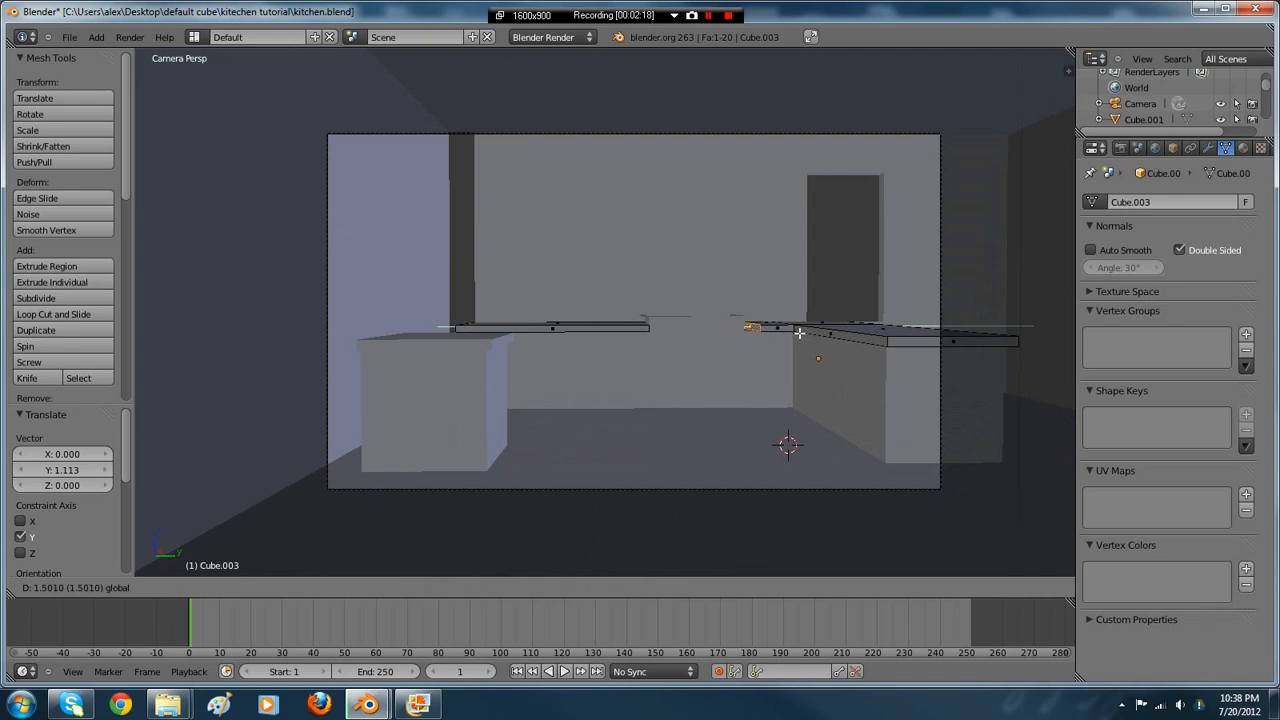
{"action": "left_click", "coordinate": [786, 339]}
{"action": "key", "text": "Tab"}
- Move the room's left side wall face inward along Y to meet the left end of the back countertop
{"action": "scroll", "coordinate": [811, 345], "scroll_direction": "up", "scroll_amount": 5}
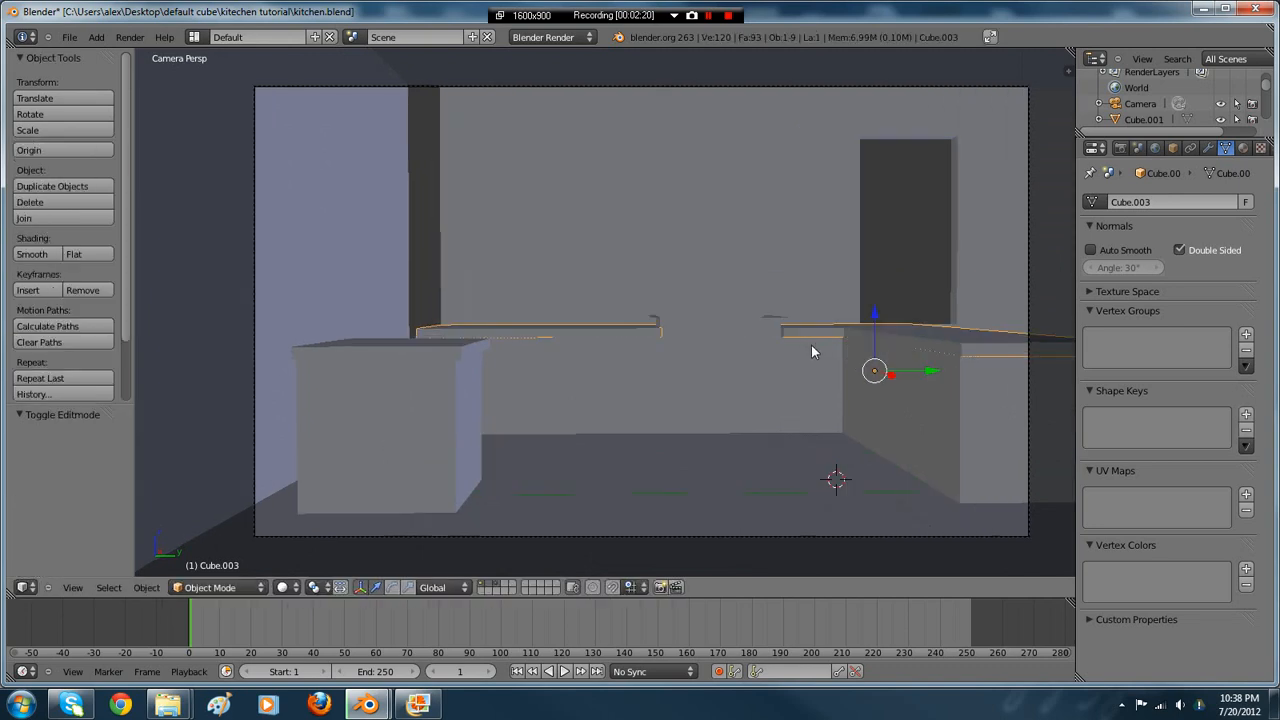
{"action": "right_click", "coordinate": [318, 248]}
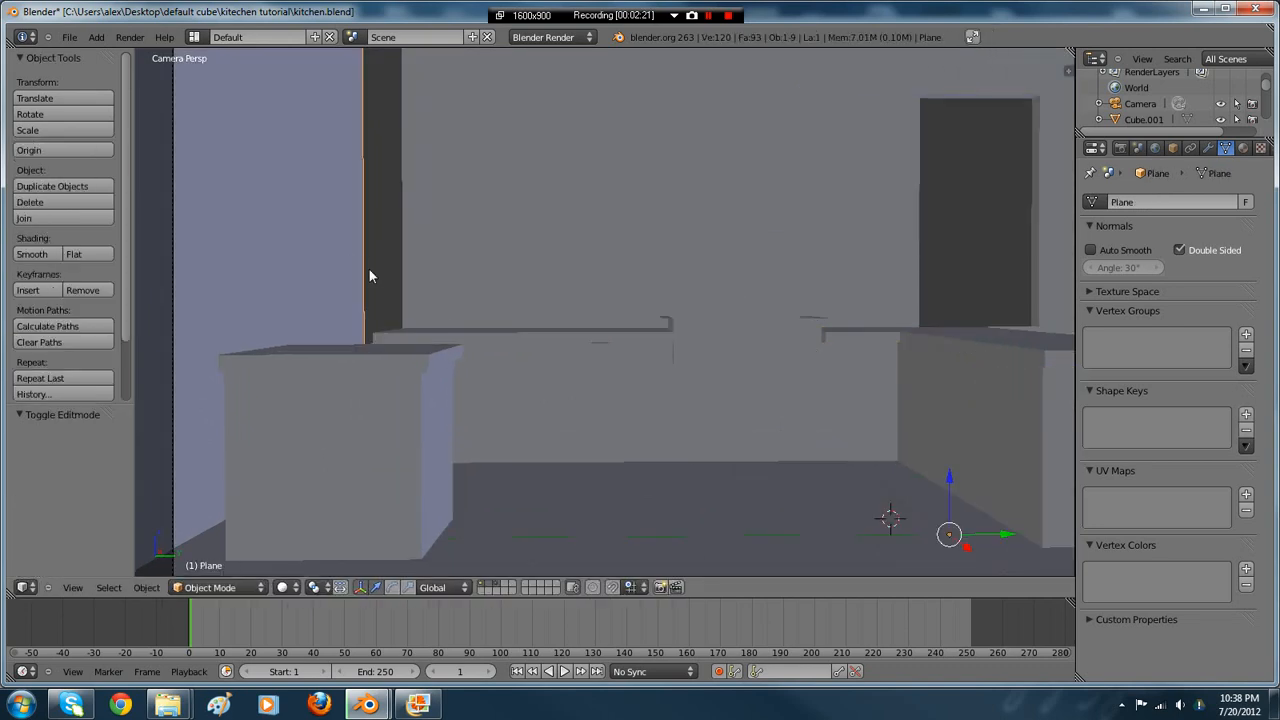
{"action": "scroll", "coordinate": [748, 444], "scroll_direction": "down", "scroll_amount": 5}
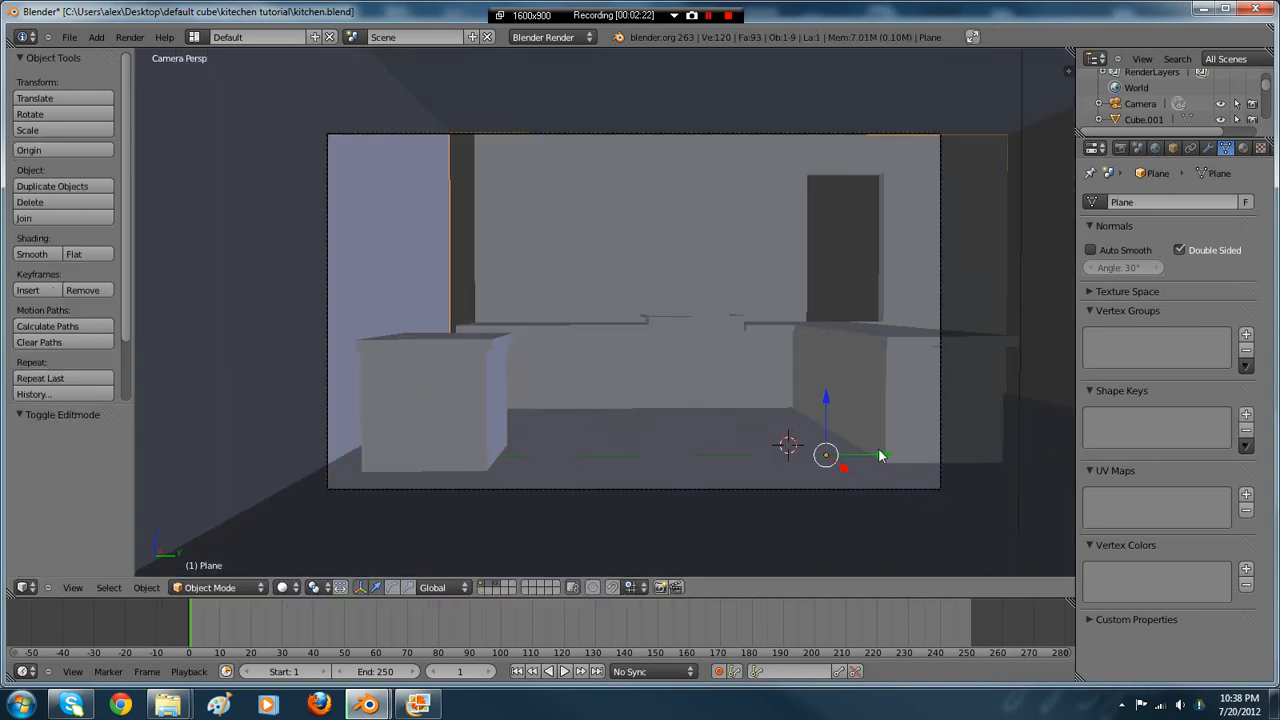
{"action": "left_click_drag", "start_coordinate": [880, 456], "coordinate": [907, 460]}
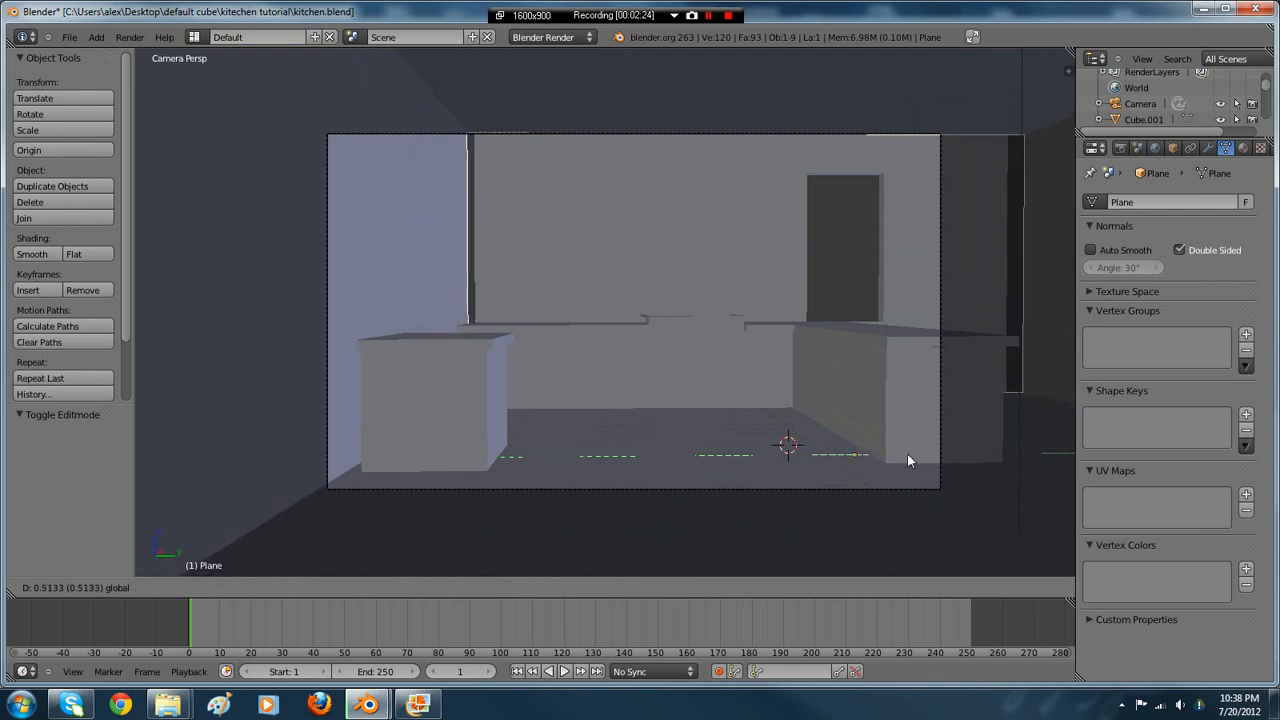
{"action": "key", "text": "ctrl+z"}
{"action": "key", "text": "Tab"}
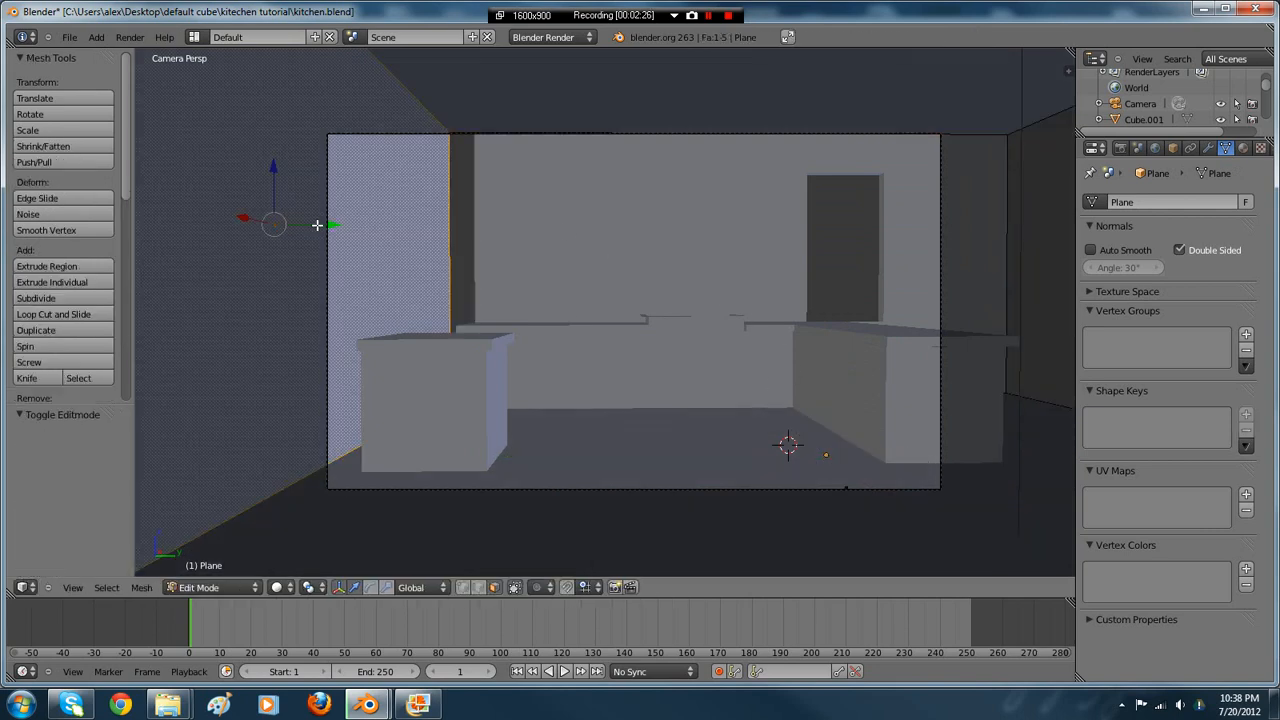
{"action": "left_click_drag", "start_coordinate": [325, 221], "coordinate": [377, 224]}
{"action": "key", "text": "Tab"}
{"action": "right_click", "coordinate": [894, 272]}
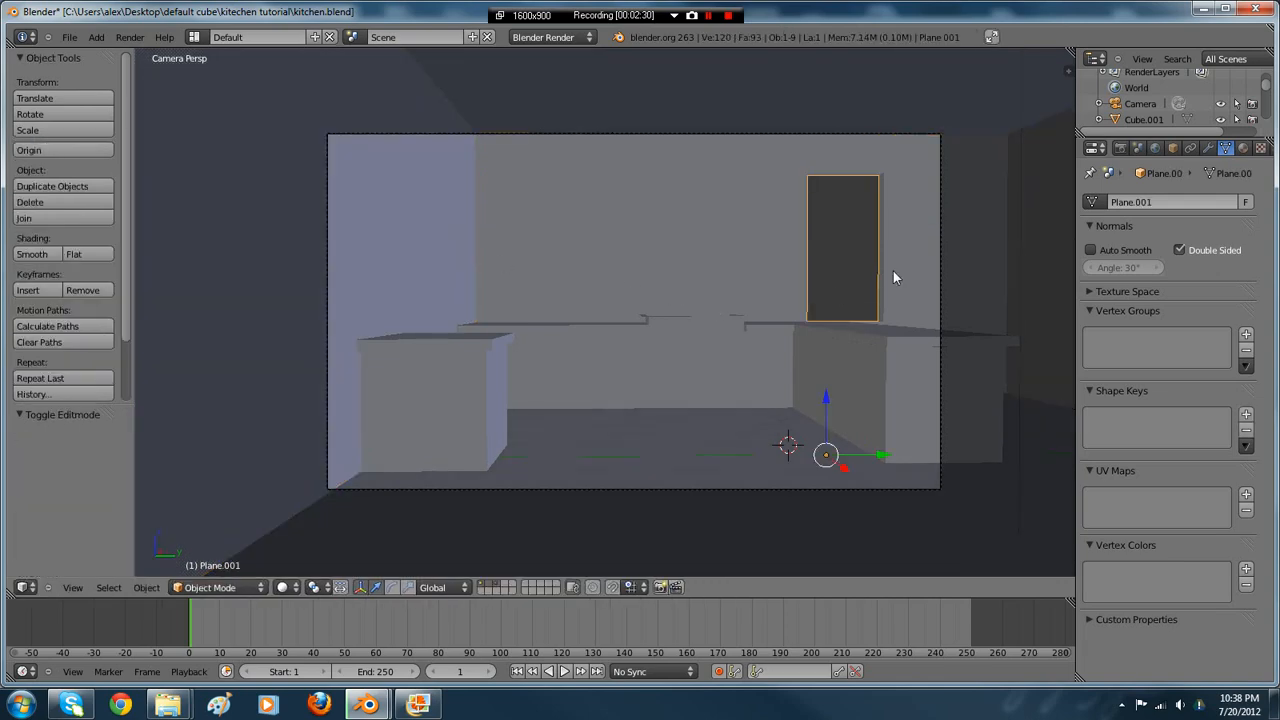
{"action": "scroll", "coordinate": [616, 298], "scroll_direction": "up", "scroll_amount": 1}
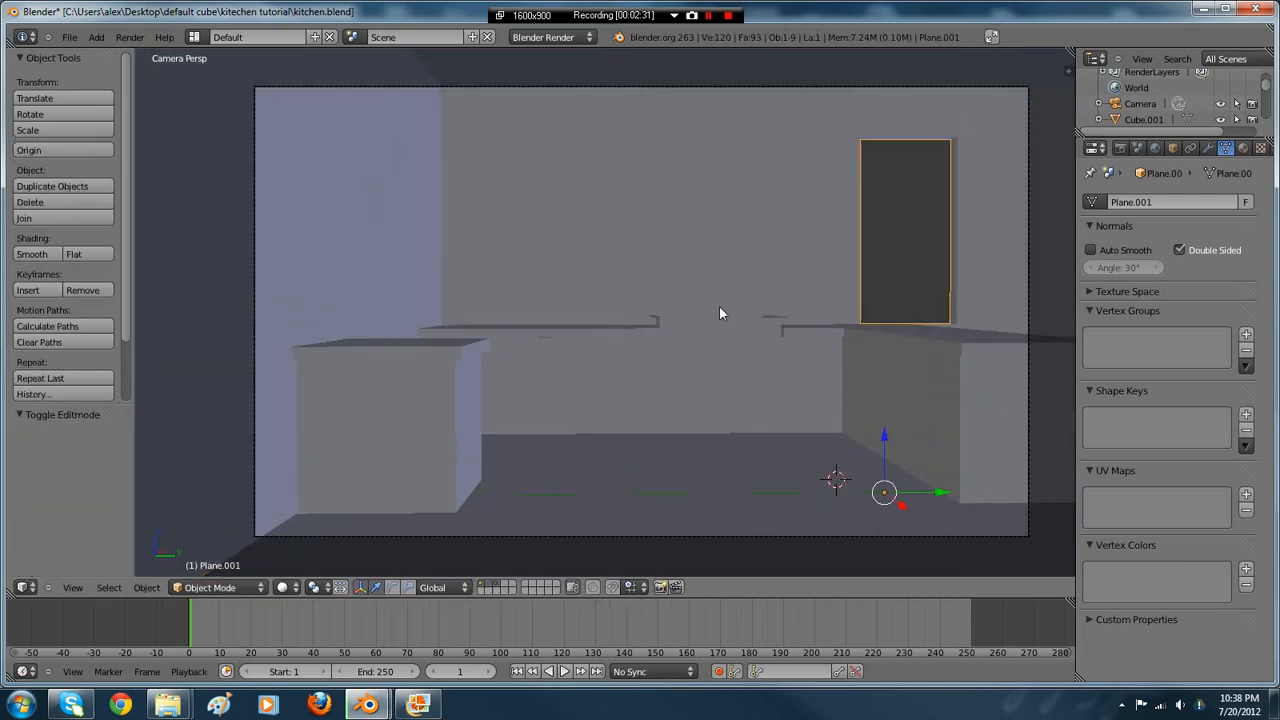
{"action": "right_click", "coordinate": [1037, 352]}
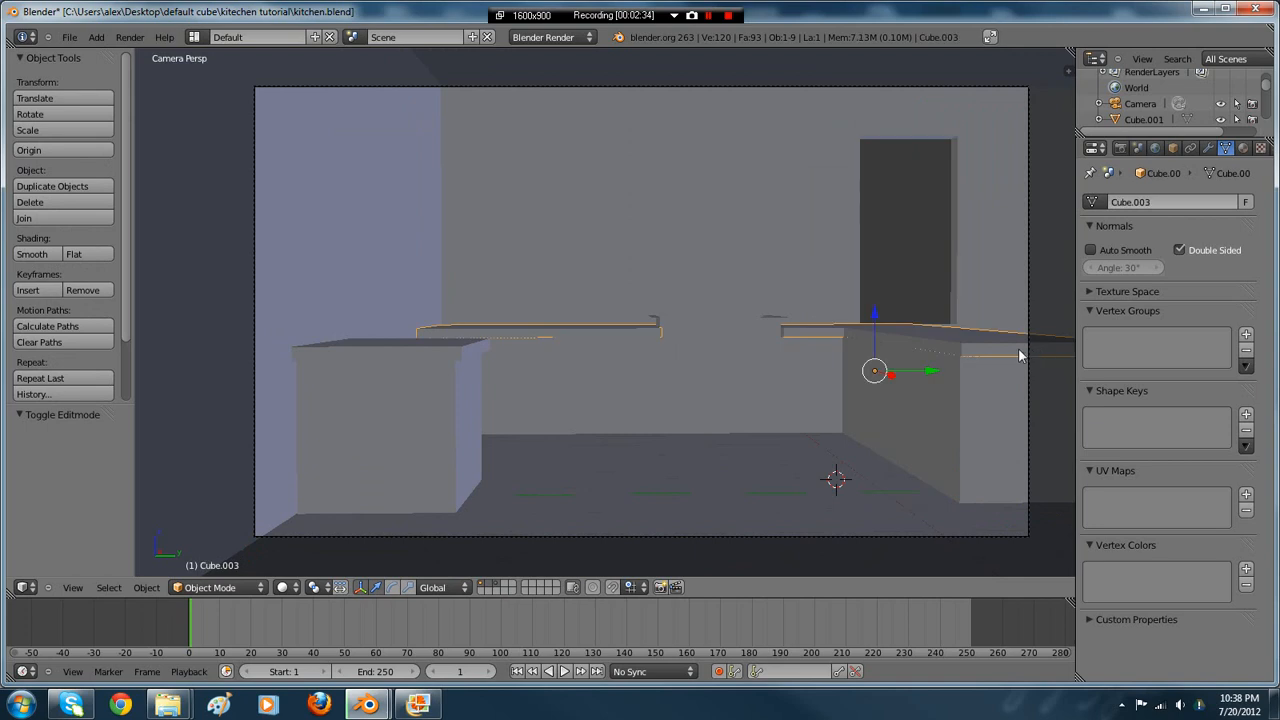
{"action": "right_click", "coordinate": [1025, 356]}
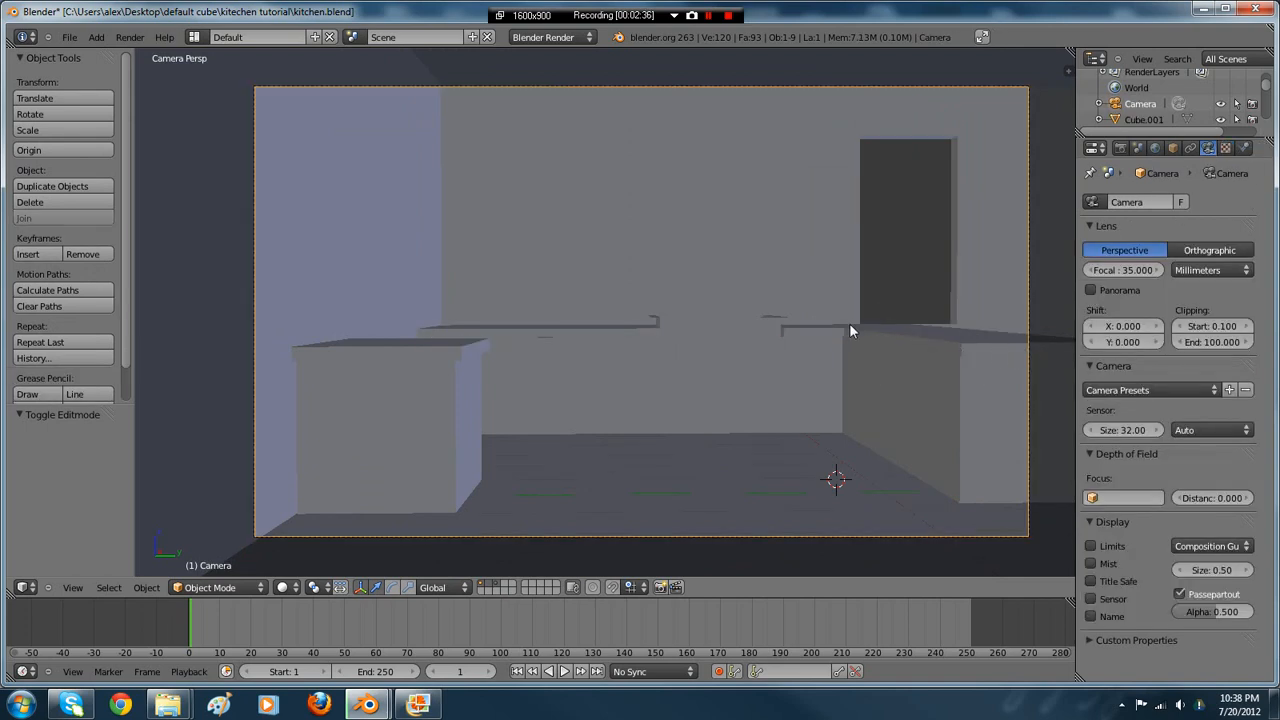
{"action": "scroll", "coordinate": [849, 323], "scroll_direction": "up", "scroll_amount": 2}
{"action": "right_click", "coordinate": [847, 334]}
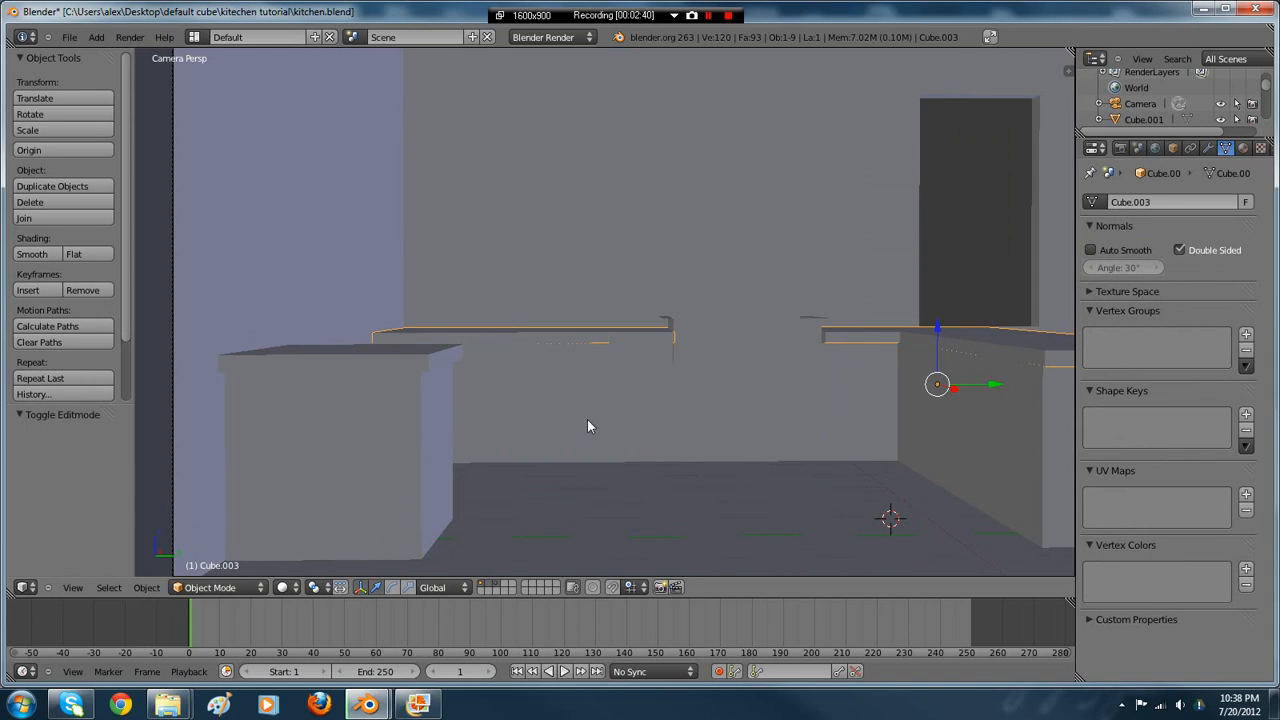
{"action": "middle_click_drag", "start_coordinate": [649, 435], "coordinate": [582, 445], "text": "shift"}
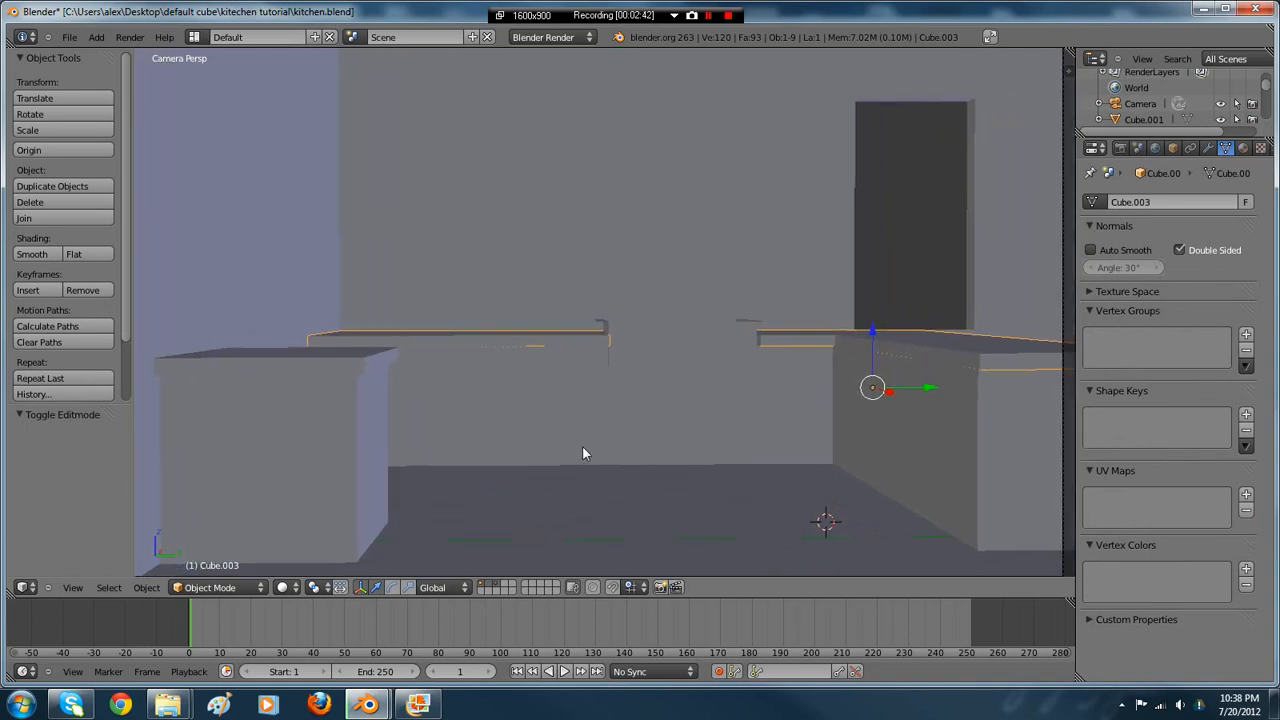
- Try shifting the countertop to a lower position along the back cabinets, and undo the move
{"action": "right_click", "coordinate": [520, 368]}
{"action": "right_click", "coordinate": [532, 346]}
{"action": "key", "text": "shift+d"}
{"action": "left_click", "coordinate": [716, 346]}
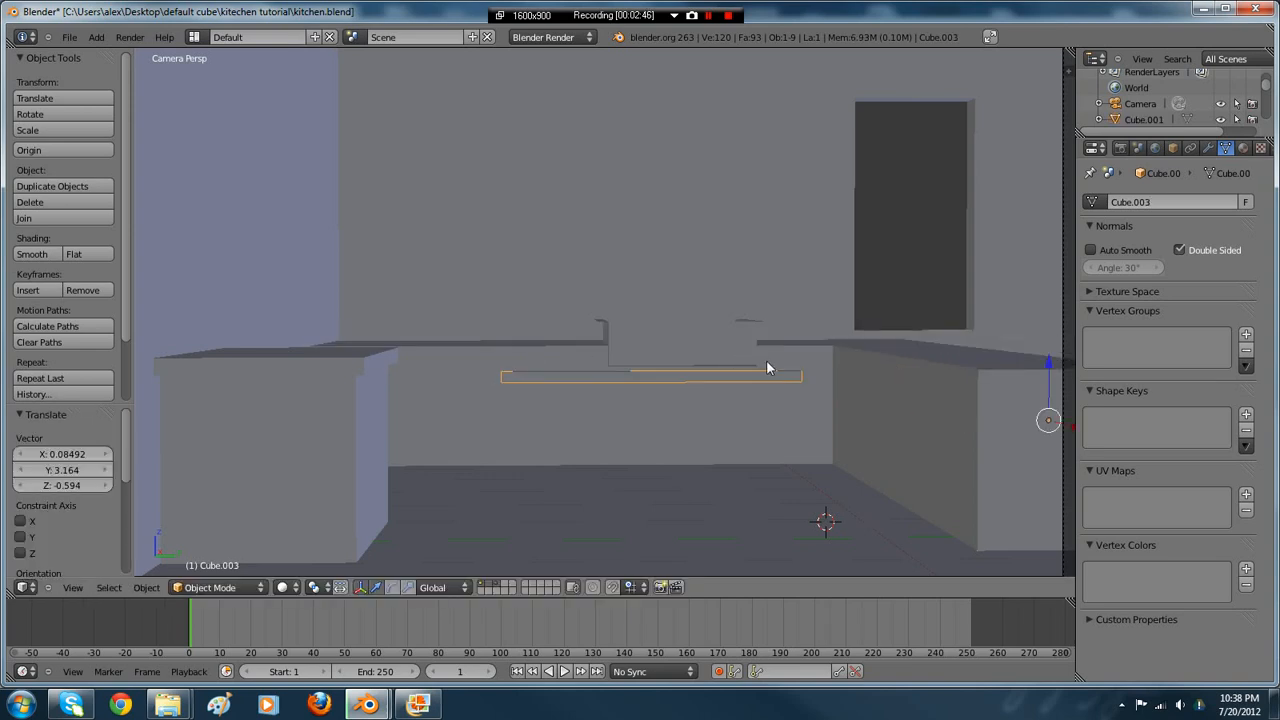
{"action": "key", "text": "ctrl+z"}
{"action": "right_click", "coordinate": [911, 378]}
{"action": "middle_click_drag", "start_coordinate": [928, 372], "coordinate": [913, 381]}
{"action": "mouse_move", "coordinate": [803, 409]}
{"action": "middle_mouse_down"}
{"action": "mouse_move", "coordinate": [834, 412]}
{"action": "mouse_move", "coordinate": [822, 409]}
{"action": "middle_mouse_up"}
{"action": "scroll", "coordinate": [822, 410], "scroll_direction": "up", "scroll_amount": 3}
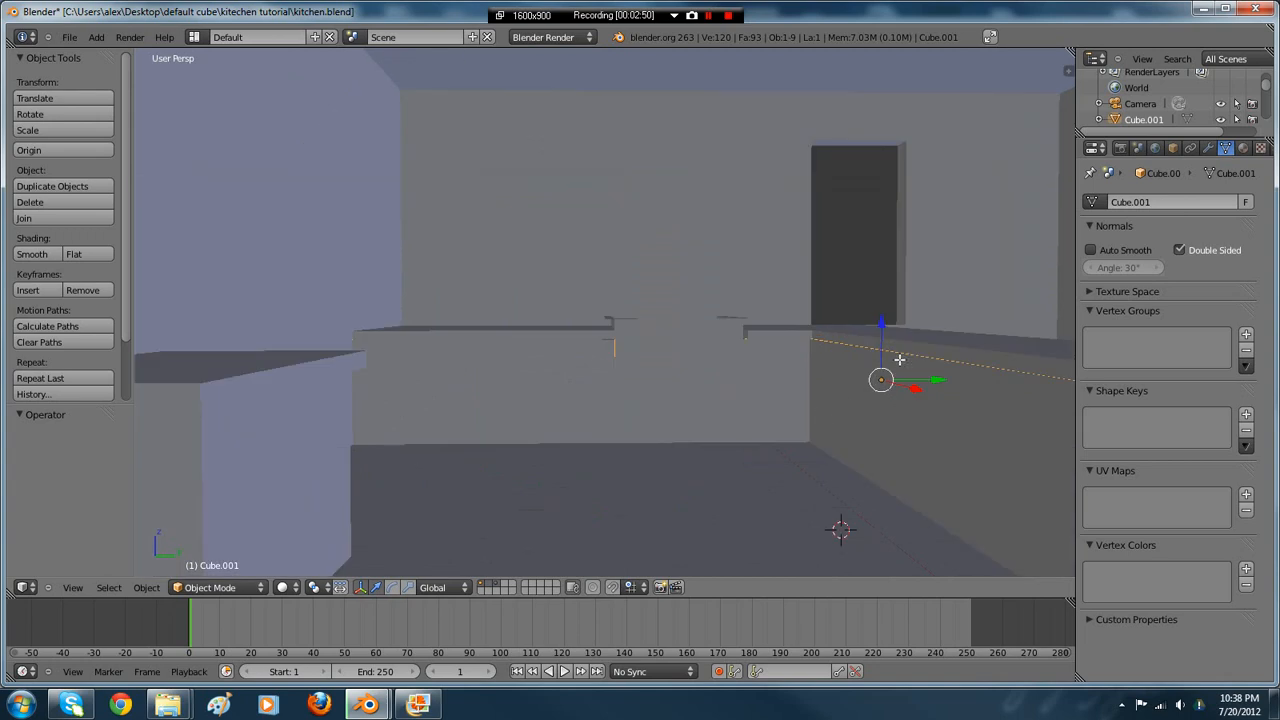
{"action": "key", "text": "Tab"}
{"action": "key", "text": "Tab"}
{"action": "left_click", "coordinate": [938, 384]}
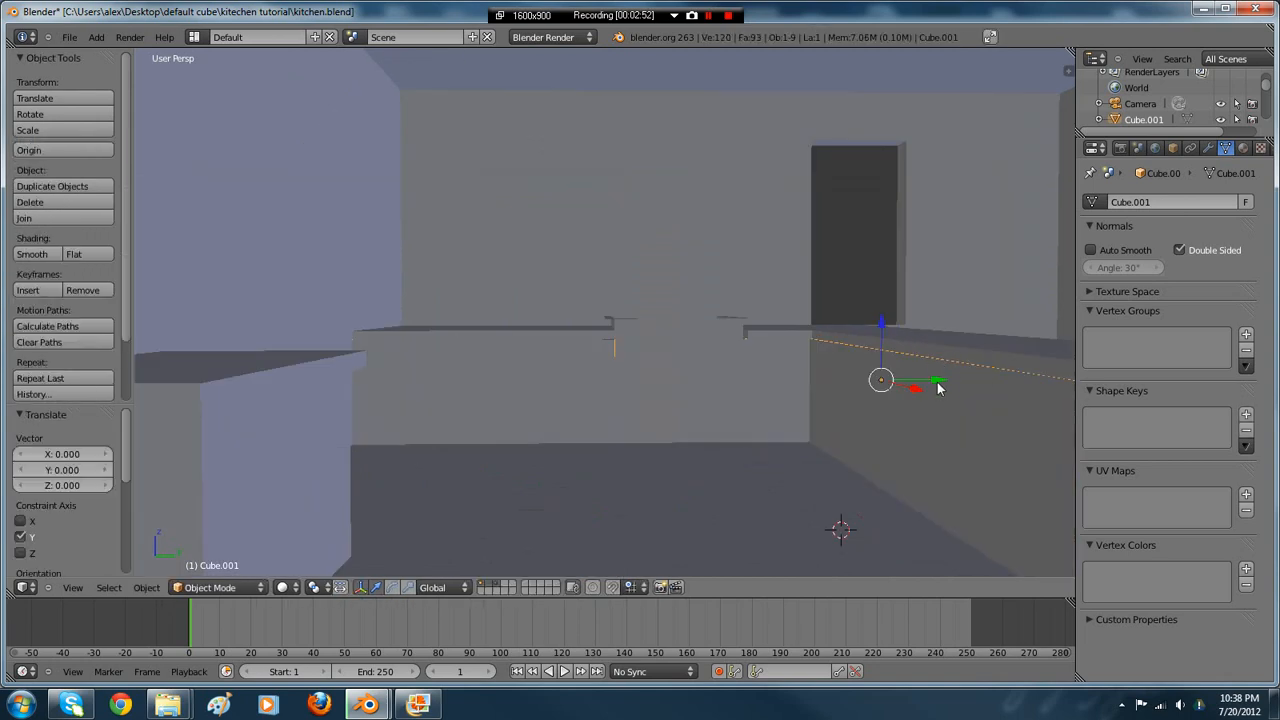
{"action": "key", "text": "shift+d"}
{"action": "key", "text": "y"}
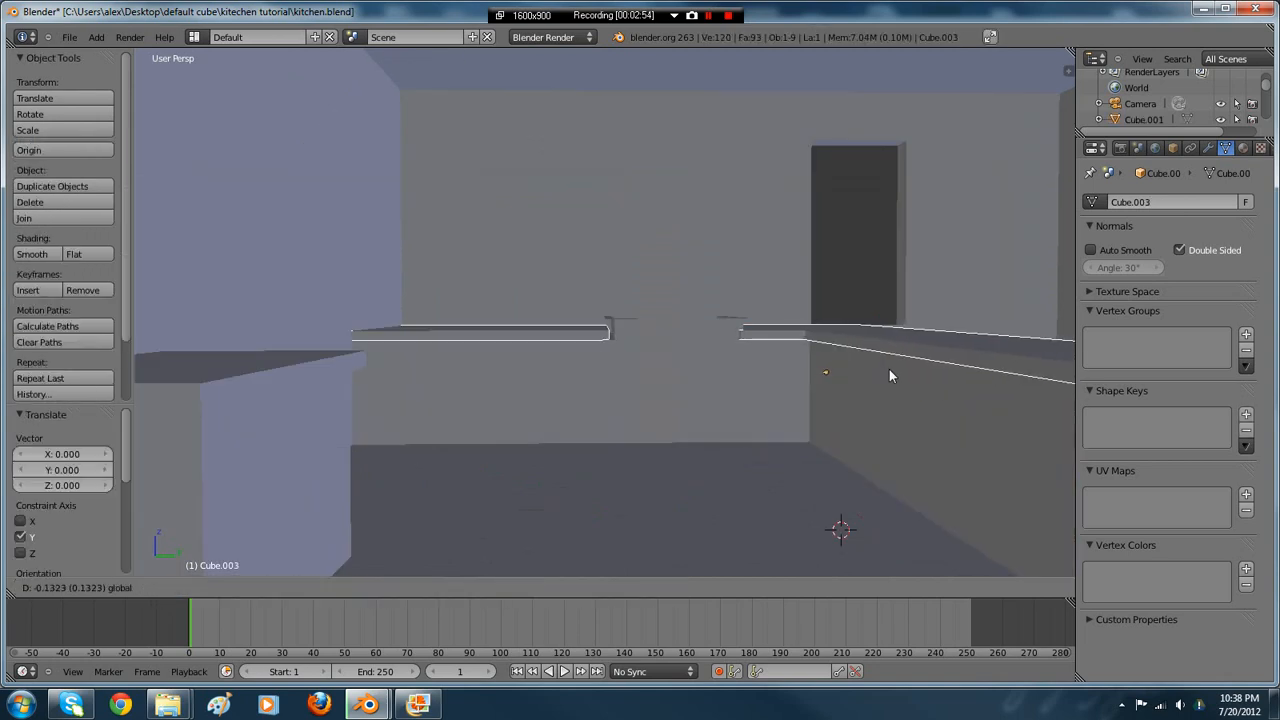
{"action": "left_click", "coordinate": [892, 366]}
- Adjust the inner side face of the right-hand countertop section along Y so it slightly overhangs the cabinet fronts
{"action": "key", "text": "Tab"}
{"action": "right_click", "coordinate": [911, 348]}
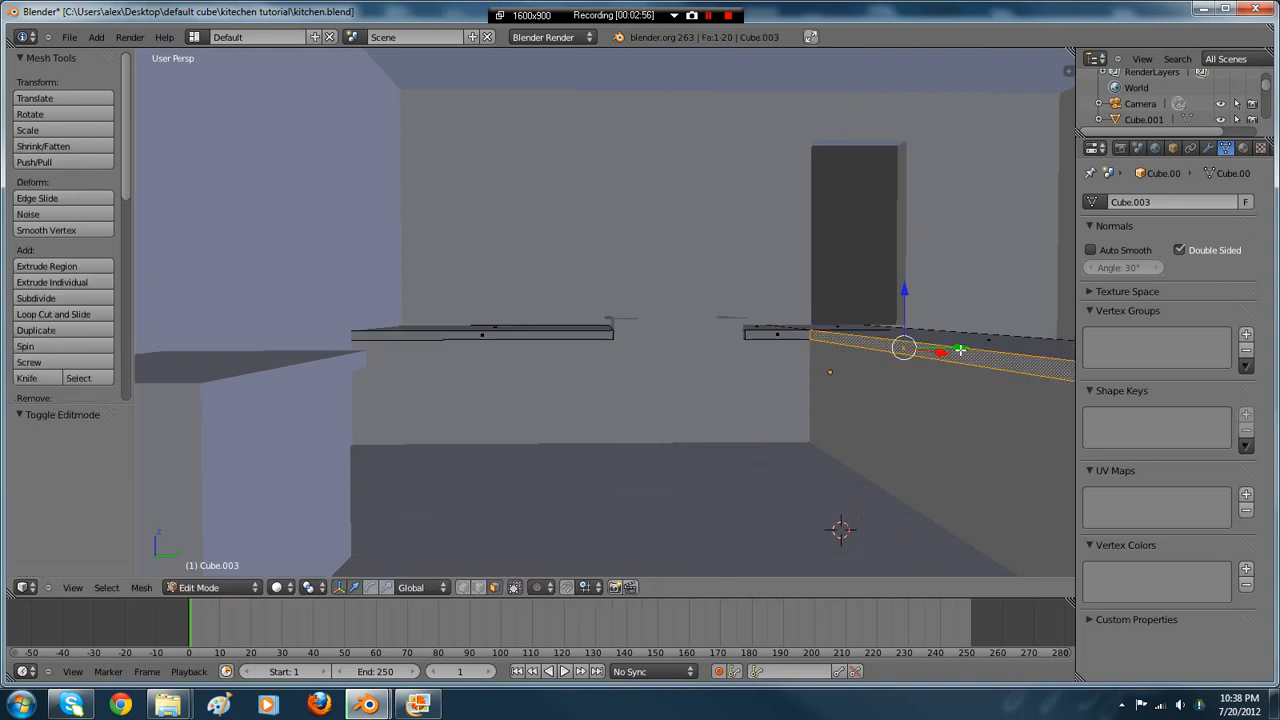
{"action": "left_click_drag", "start_coordinate": [960, 351], "coordinate": [946, 365]}
{"action": "scroll", "coordinate": [900, 380], "scroll_direction": "down", "scroll_amount": 1}
{"action": "key", "text": "Tab"}
{"action": "middle_click_drag", "start_coordinate": [900, 381], "coordinate": [873, 388]}
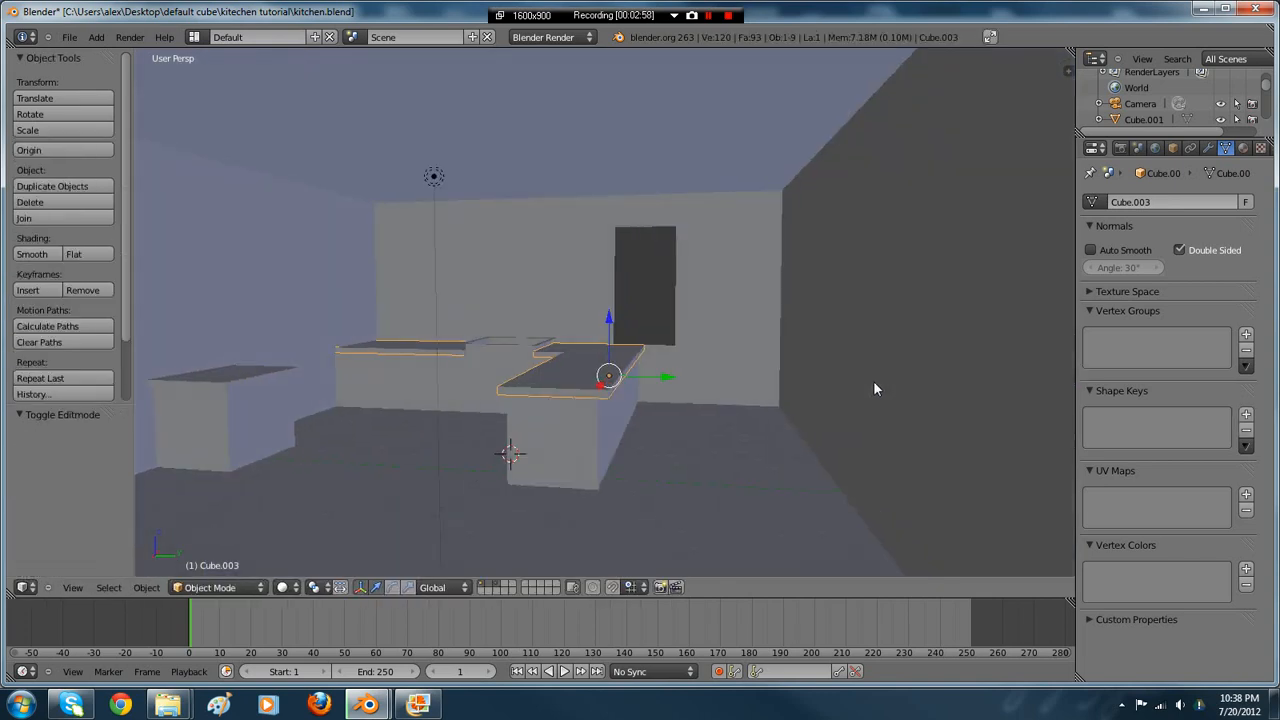
{"action": "key", "text": "Tab"}
{"action": "middle_click_drag", "start_coordinate": [666, 383], "coordinate": [646, 395]}
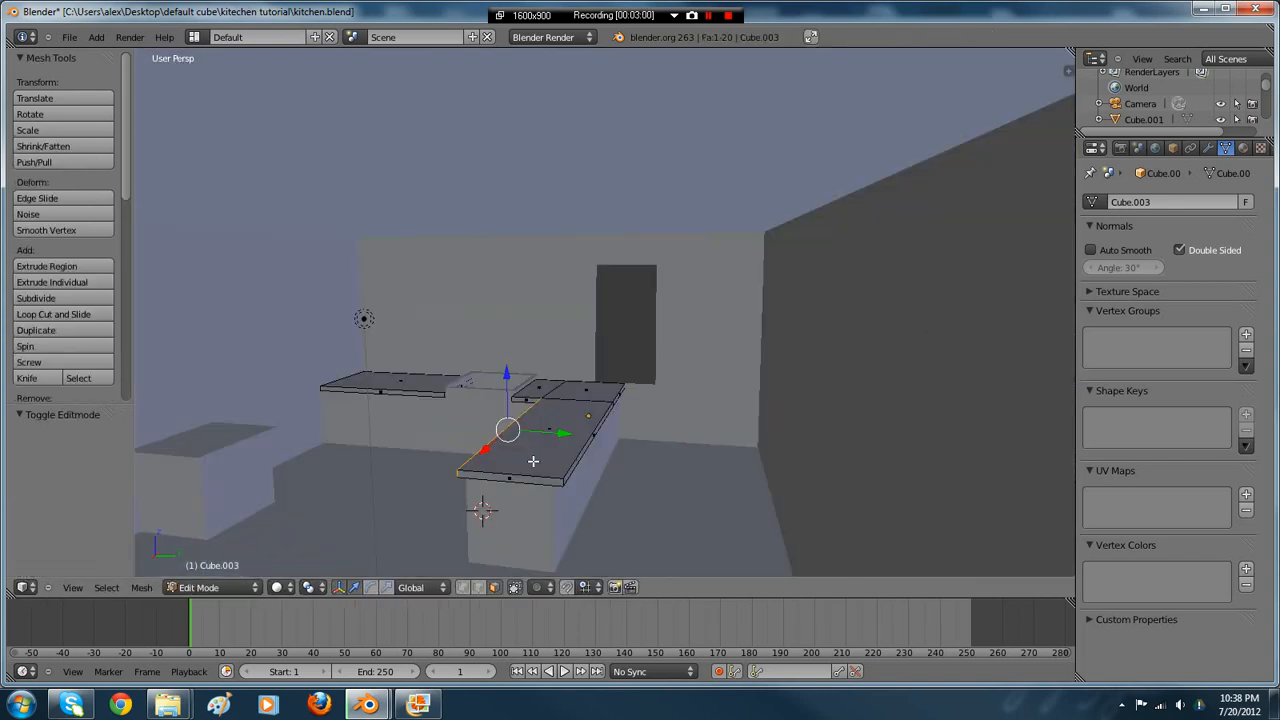
{"action": "left_click_drag", "start_coordinate": [553, 434], "coordinate": [568, 434]}
{"action": "key", "text": "Tab"}
{"action": "middle_click_drag", "start_coordinate": [580, 434], "coordinate": [597, 420]}
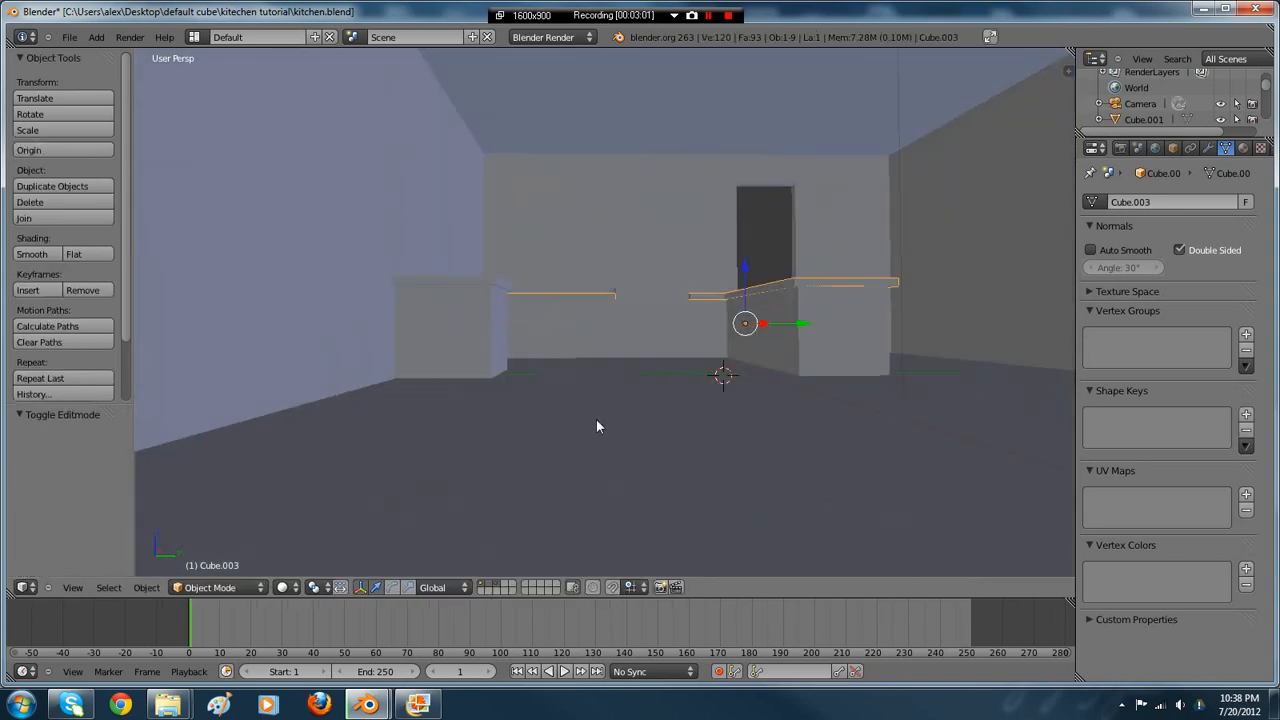
- Show the second layer and move the small block from the gap between the countertops to the third layer
{"action": "left_click", "coordinate": [496, 584]}
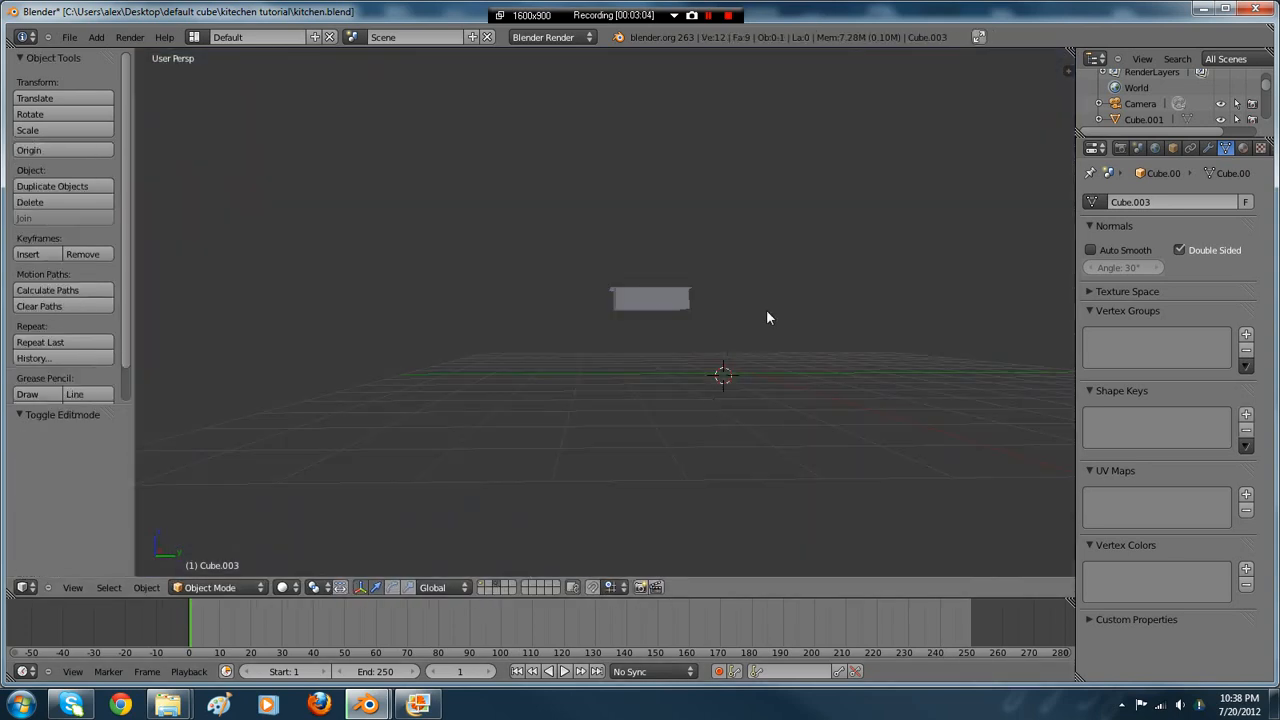
{"action": "right_click", "coordinate": [689, 305]}
{"action": "key", "text": "m"}
{"action": "key", "text": "3"}
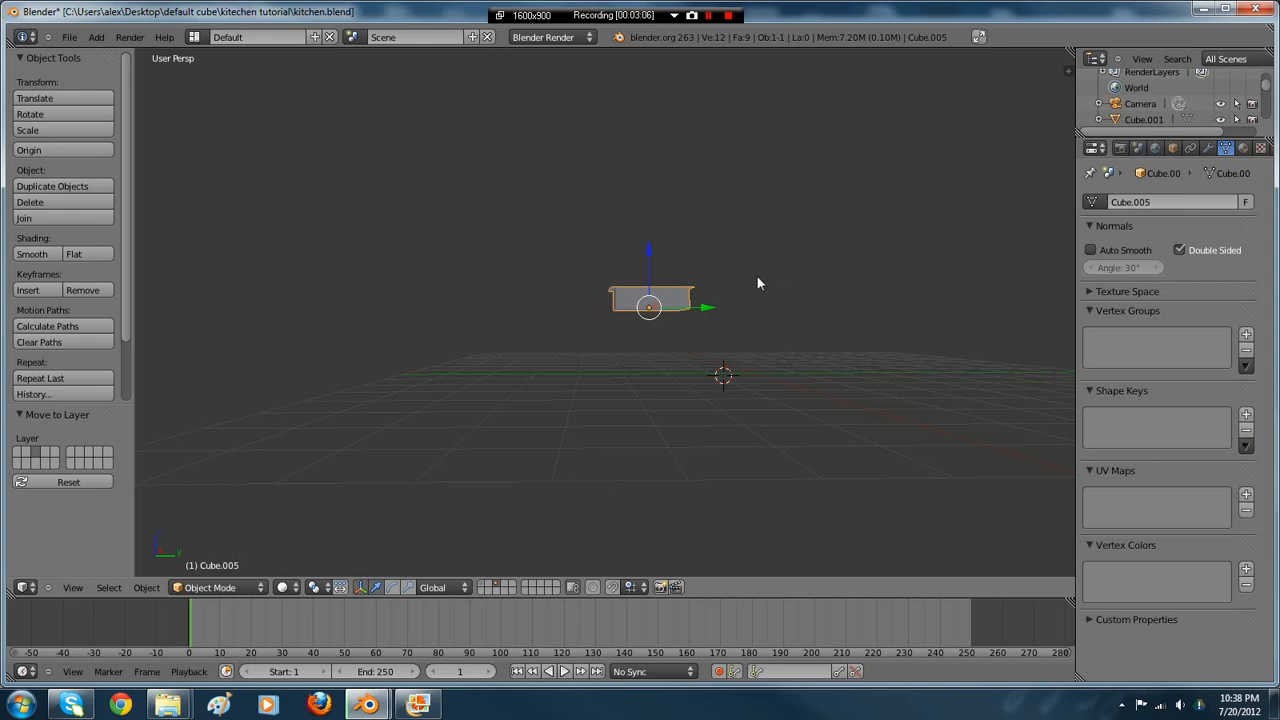
{"action": "left_click", "coordinate": [658, 212]}
{"action": "key", "text": "m"}
{"action": "left_click", "coordinate": [820, 251]}
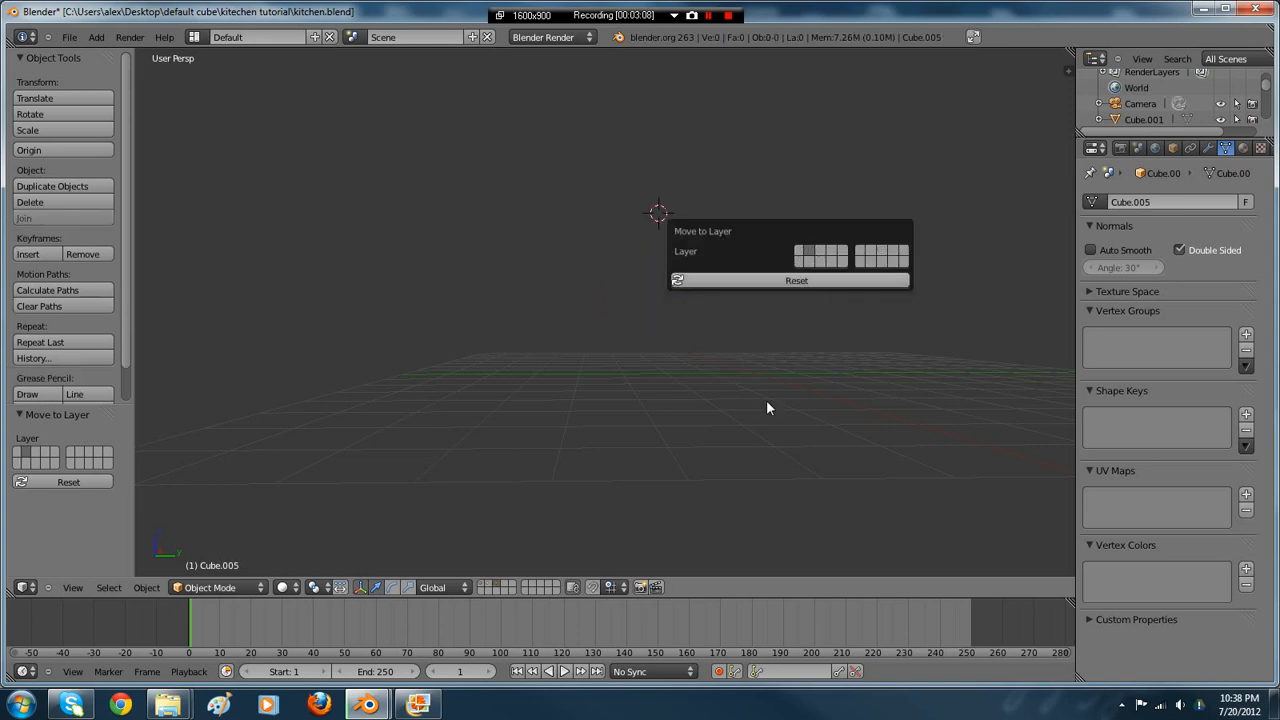
- Add a cube at the scene origin on the empty second layer and raise it 1.052 units along Z
{"action": "middle_click_drag", "start_coordinate": [515, 540], "coordinate": [715, 398]}
{"action": "key", "text": "shift+c"}
{"action": "scroll", "coordinate": [728, 390], "scroll_direction": "up", "scroll_amount": 3}
{"action": "key", "text": "shift+a"}
{"action": "mouse_move", "coordinate": [712, 398]}
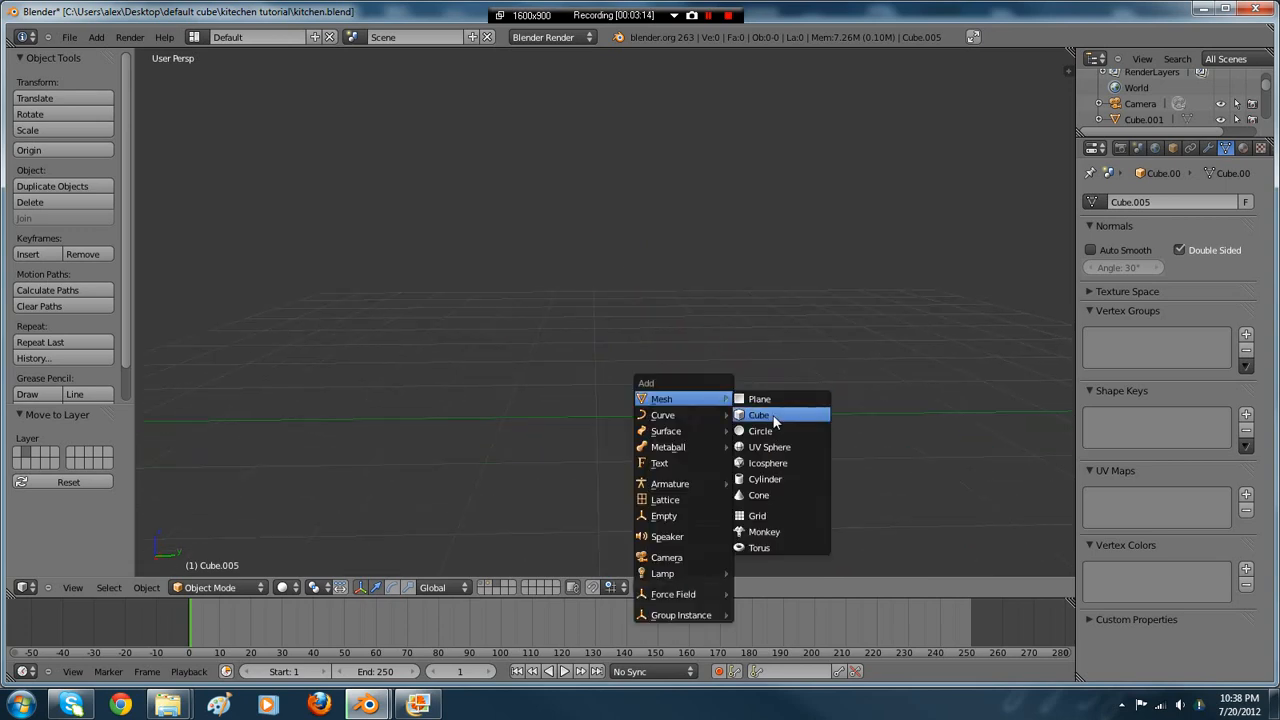
{"action": "left_click", "coordinate": [772, 411]}
{"action": "left_click_drag", "start_coordinate": [695, 365], "coordinate": [692, 270]}
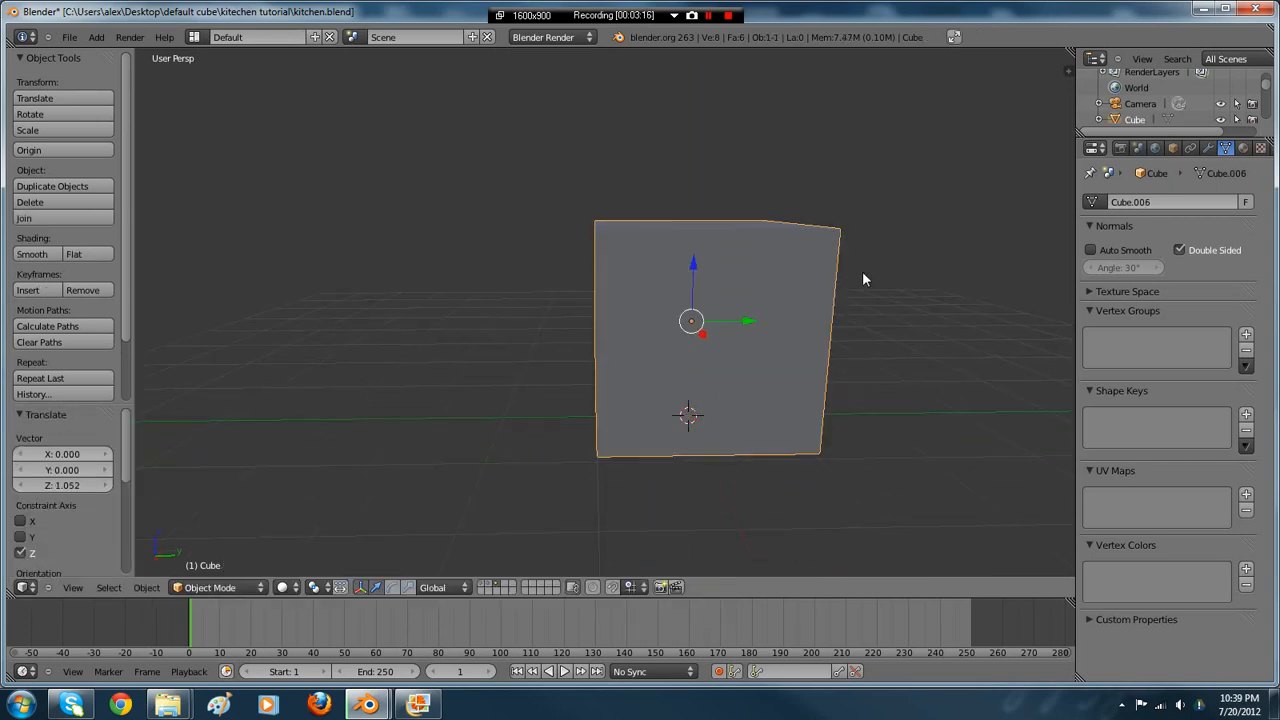
- Scale the new cube to 0.504 along Y and resize its depth along X
{"action": "key", "text": "s"}
{"action": "key", "text": "y"}
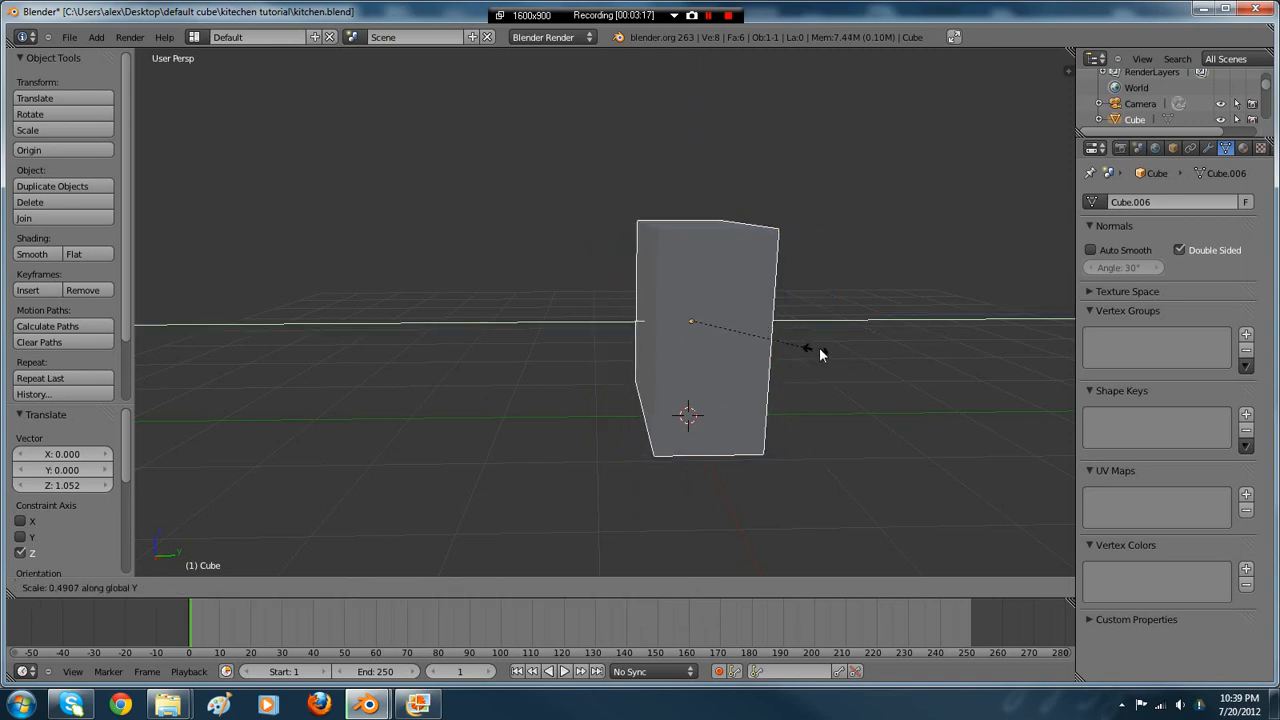
{"action": "left_click", "coordinate": [819, 347]}
{"action": "middle_click_drag", "start_coordinate": [819, 347], "coordinate": [715, 338]}
{"action": "middle_click_drag", "start_coordinate": [640, 338], "coordinate": [767, 298], "text": "shift"}
{"action": "scroll", "coordinate": [700, 312], "scroll_direction": "up", "scroll_amount": 1}
{"action": "middle_click_drag", "start_coordinate": [576, 342], "coordinate": [616, 330], "text": "shift"}
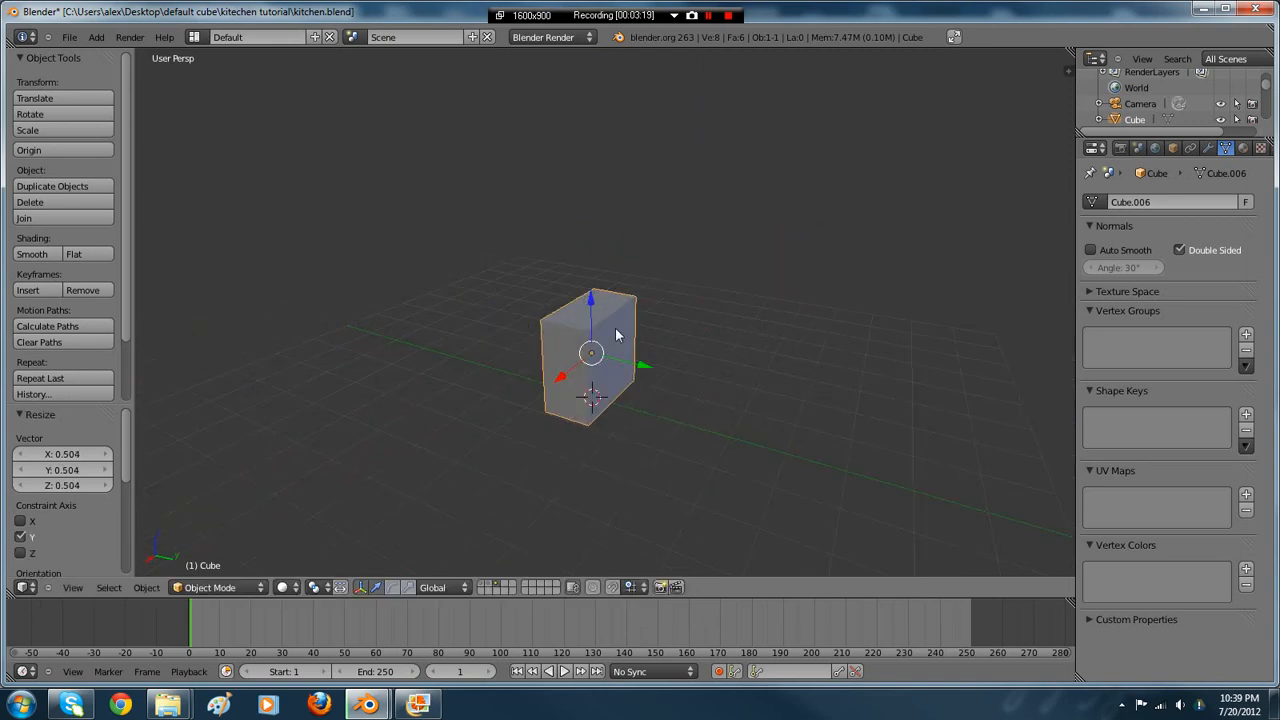
{"action": "key", "text": "s"}
{"action": "key", "text": "x"}
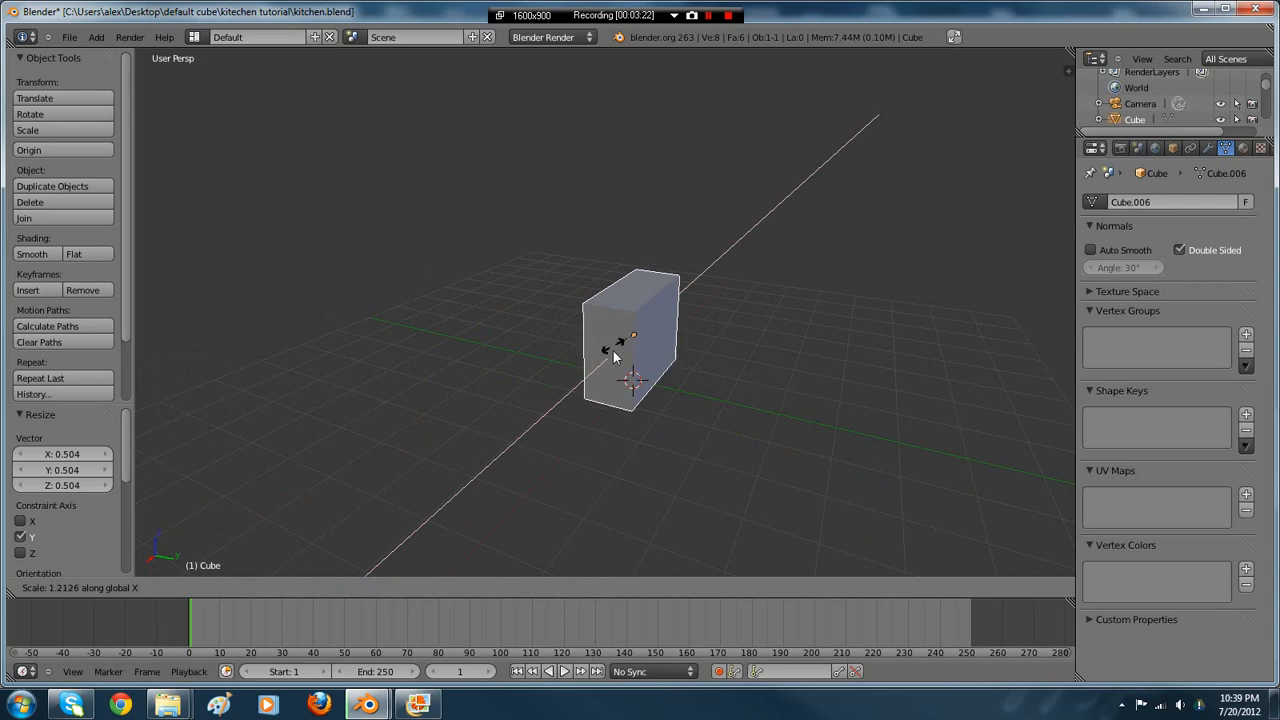
{"action": "left_click", "coordinate": [663, 342]}
- Extrude the cube's front face in place and scale the new face to 0.928 to form a border
{"action": "scroll", "coordinate": [689, 343], "scroll_direction": "up", "scroll_amount": 1}
{"action": "middle_click_drag", "start_coordinate": [663, 342], "coordinate": [677, 374], "text": "shift"}
{"action": "key", "text": "Tab"}
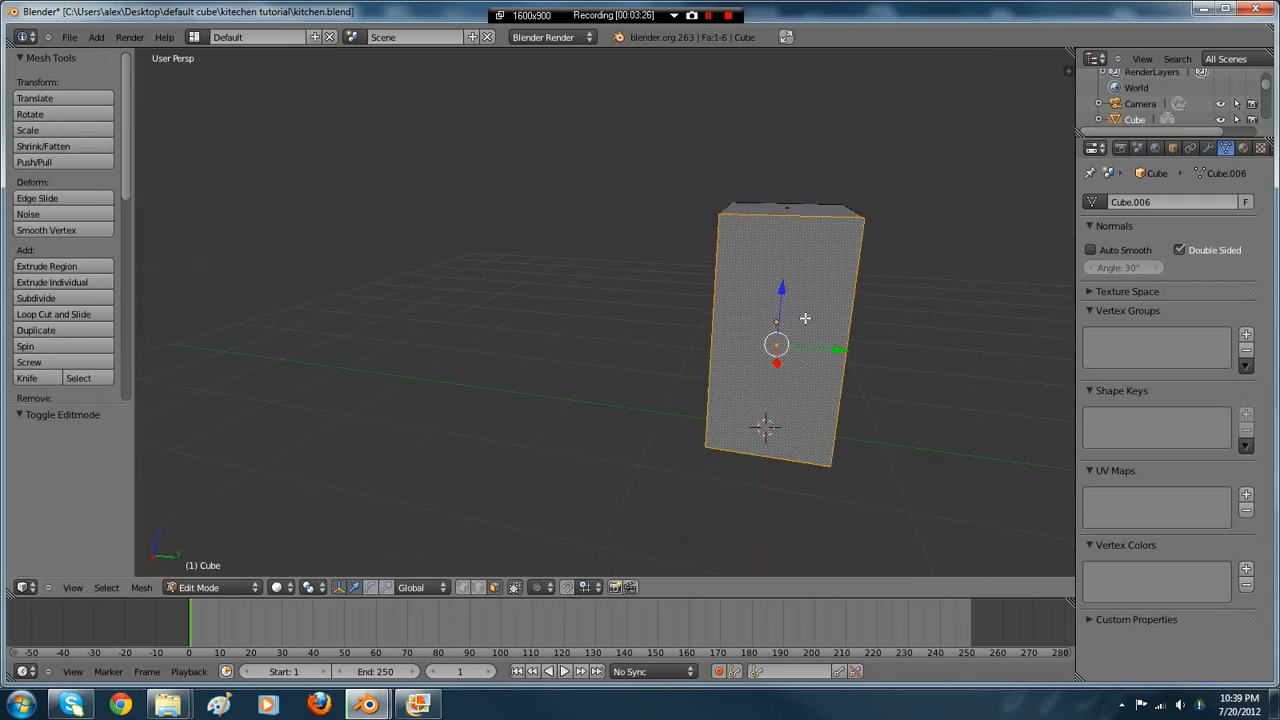
{"action": "key", "text": "e"}
{"action": "right_click", "coordinate": [964, 252]}
{"action": "key", "text": "s"}
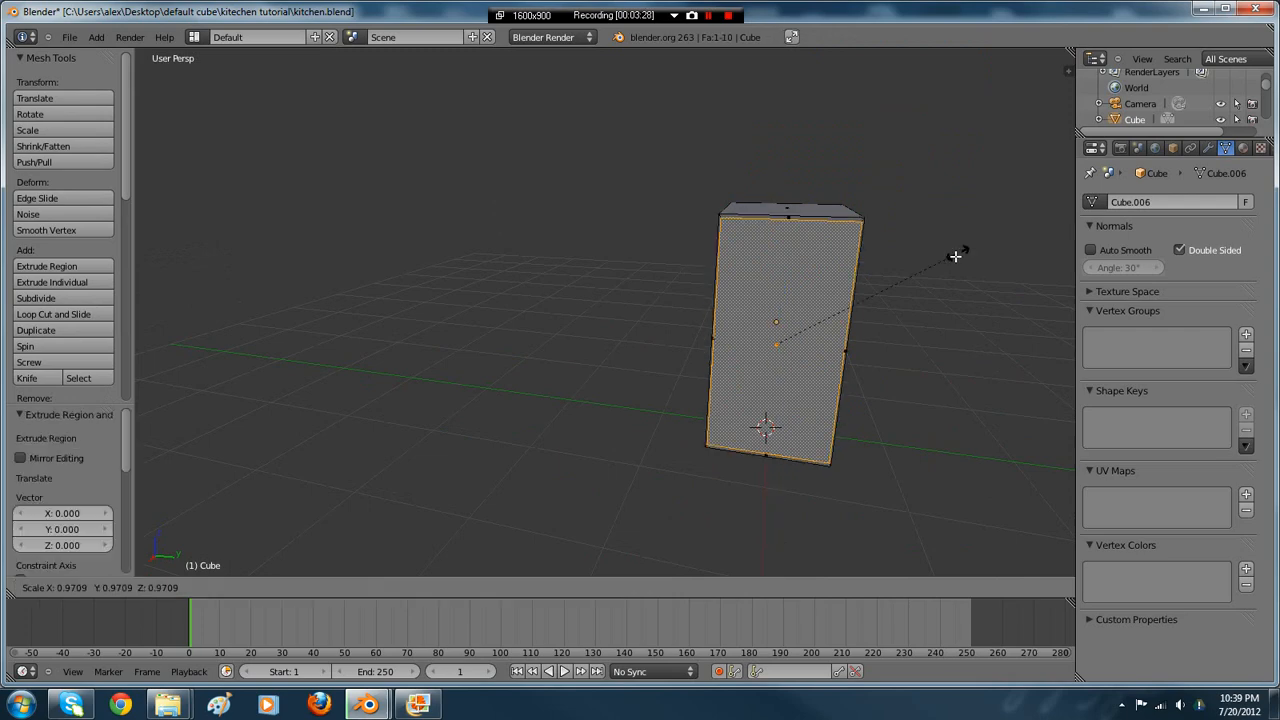
{"action": "left_click", "coordinate": [951, 260]}
- Extrude the inset front face about 0.03 units inward along its normal to make a recessed panel
{"action": "mouse_move", "coordinate": [872, 278]}
{"action": "middle_mouse_down"}
{"action": "mouse_move", "coordinate": [861, 275]}
{"action": "mouse_move", "coordinate": [872, 276]}
{"action": "middle_mouse_up"}
{"action": "key", "text": "e"}
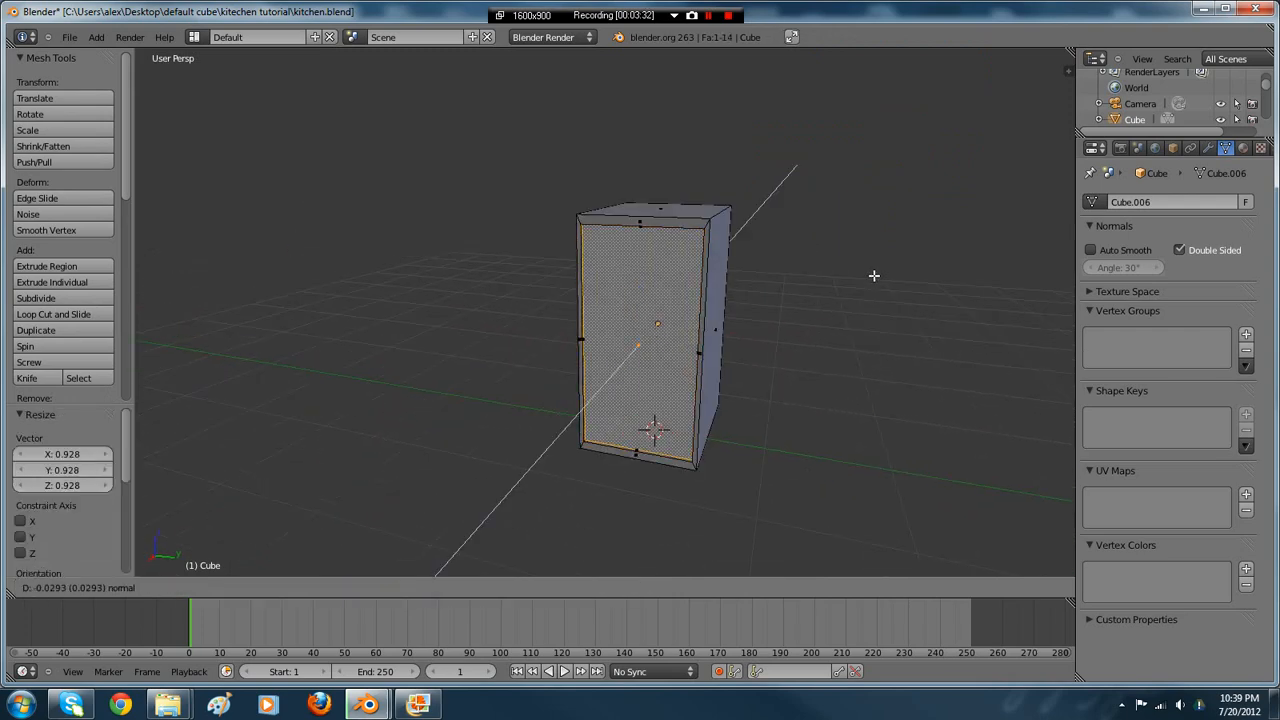
{"action": "left_click", "coordinate": [874, 275]}
{"action": "key", "text": "Tab"}
{"action": "mouse_move", "coordinate": [737, 308]}
{"action": "middle_mouse_down"}
{"action": "mouse_move", "coordinate": [663, 311]}
{"action": "mouse_move", "coordinate": [788, 312]}
{"action": "mouse_move", "coordinate": [740, 335]}
{"action": "mouse_move", "coordinate": [697, 294]}
{"action": "mouse_move", "coordinate": [713, 293]}
{"action": "middle_mouse_up"}
{"action": "key", "text": "z"}
{"action": "key", "text": "z"}
{"action": "key", "text": "Tab"}
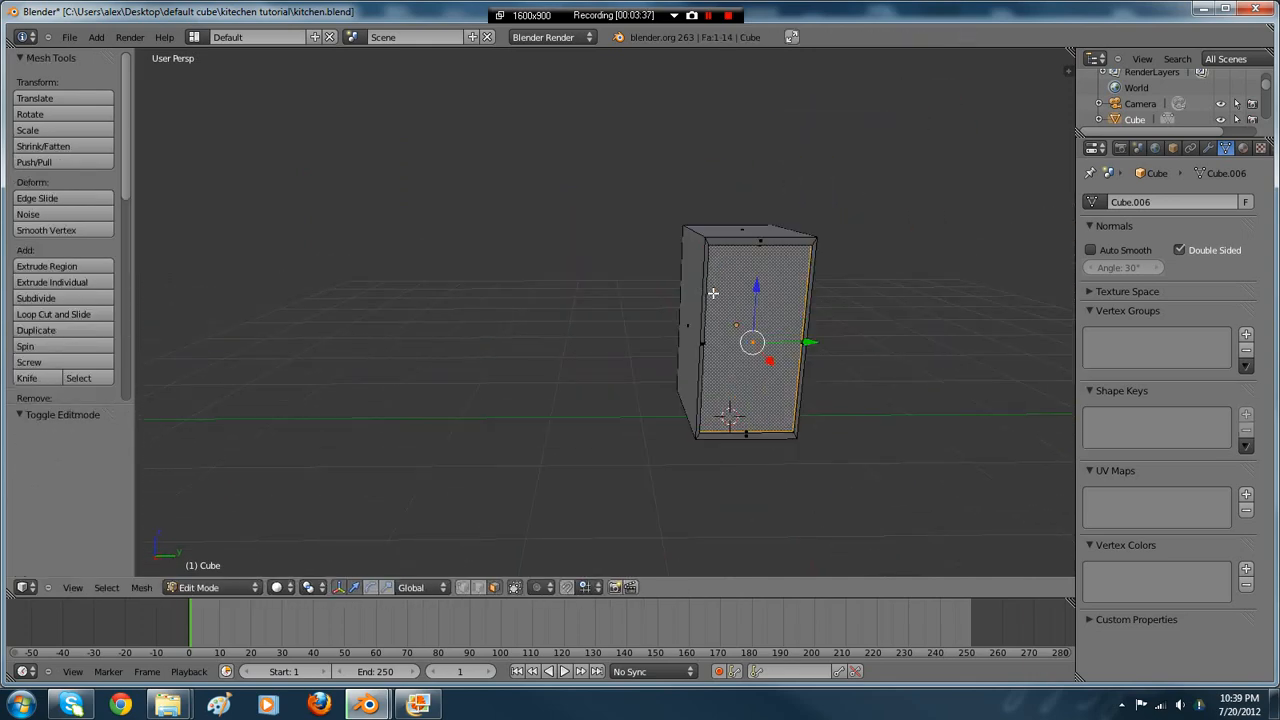
- Select the recess's inner side face on the +Y side and move it inward along Y to widen that border
{"action": "right_click", "coordinate": [804, 343]}
{"action": "right_click", "coordinate": [801, 341]}
{"action": "middle_click_drag", "start_coordinate": [801, 341], "coordinate": [829, 340]}
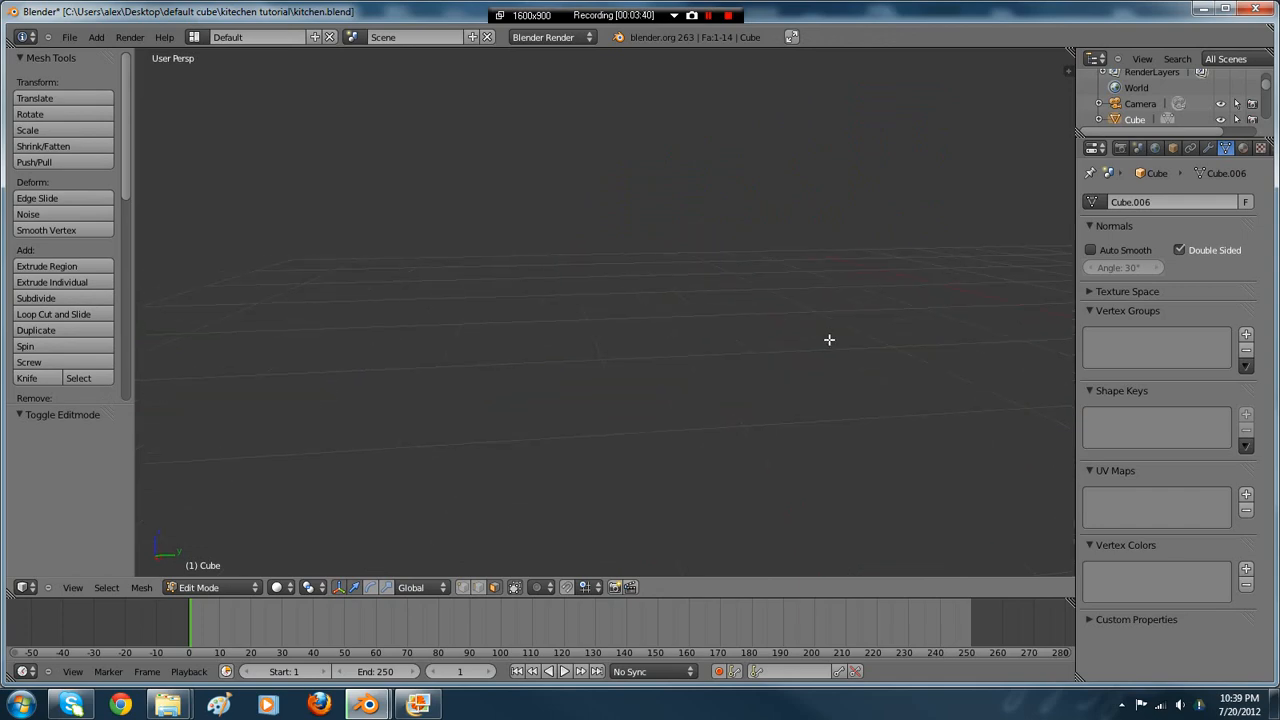
{"action": "middle_click_drag", "start_coordinate": [750, 339], "coordinate": [713, 335]}
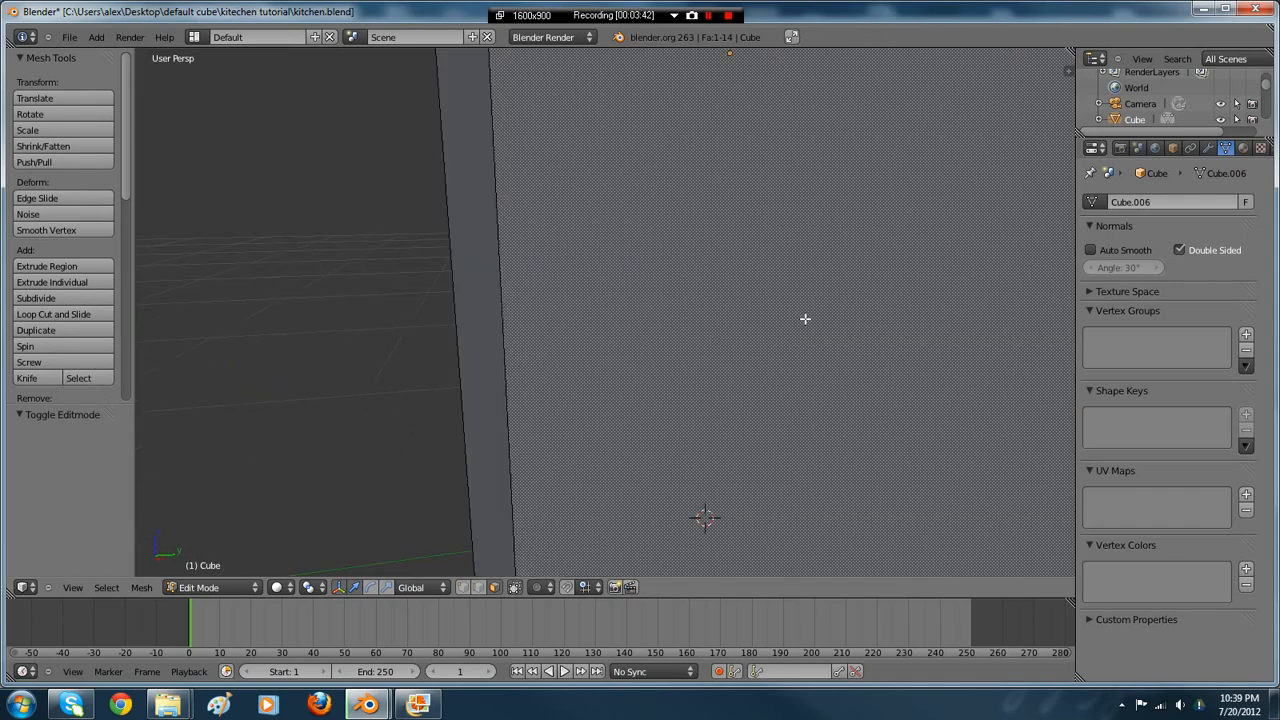
{"action": "middle_click_drag", "start_coordinate": [805, 318], "coordinate": [953, 297]}
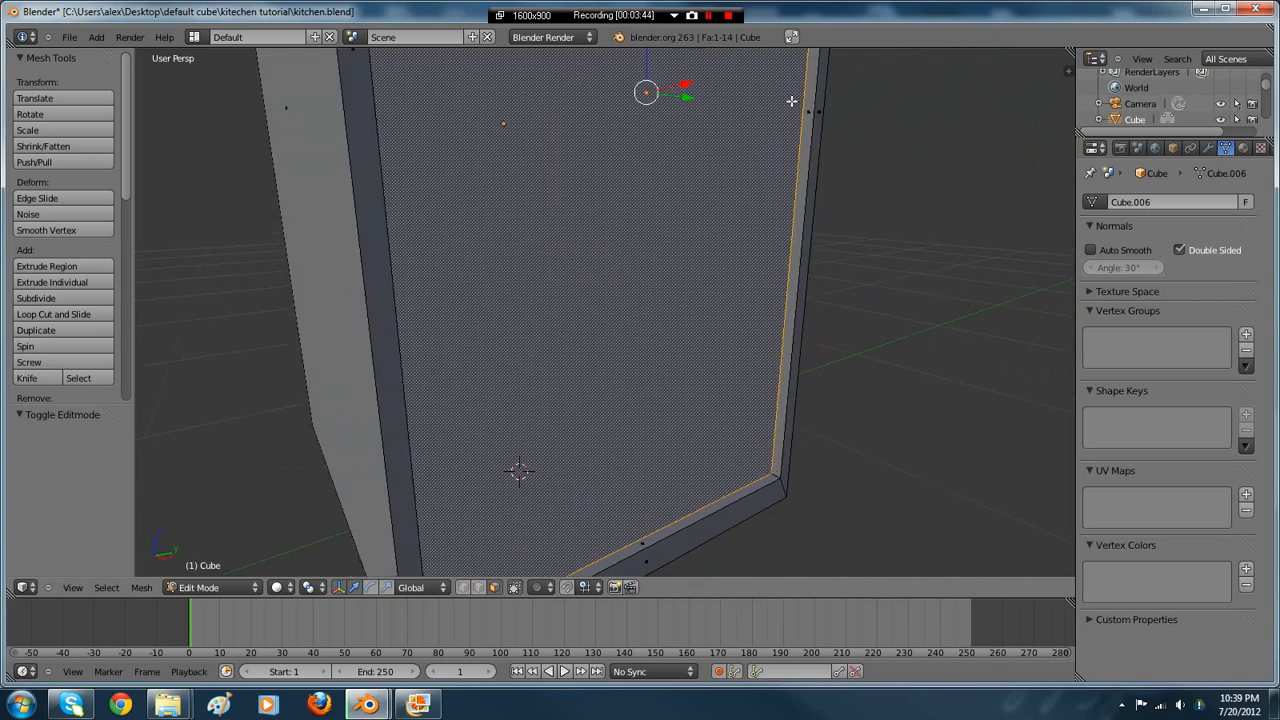
{"action": "right_click", "coordinate": [805, 111]}
{"action": "scroll", "coordinate": [804, 119], "scroll_direction": "down", "scroll_amount": 9}
{"action": "middle_click_drag", "start_coordinate": [729, 161], "coordinate": [686, 171]}
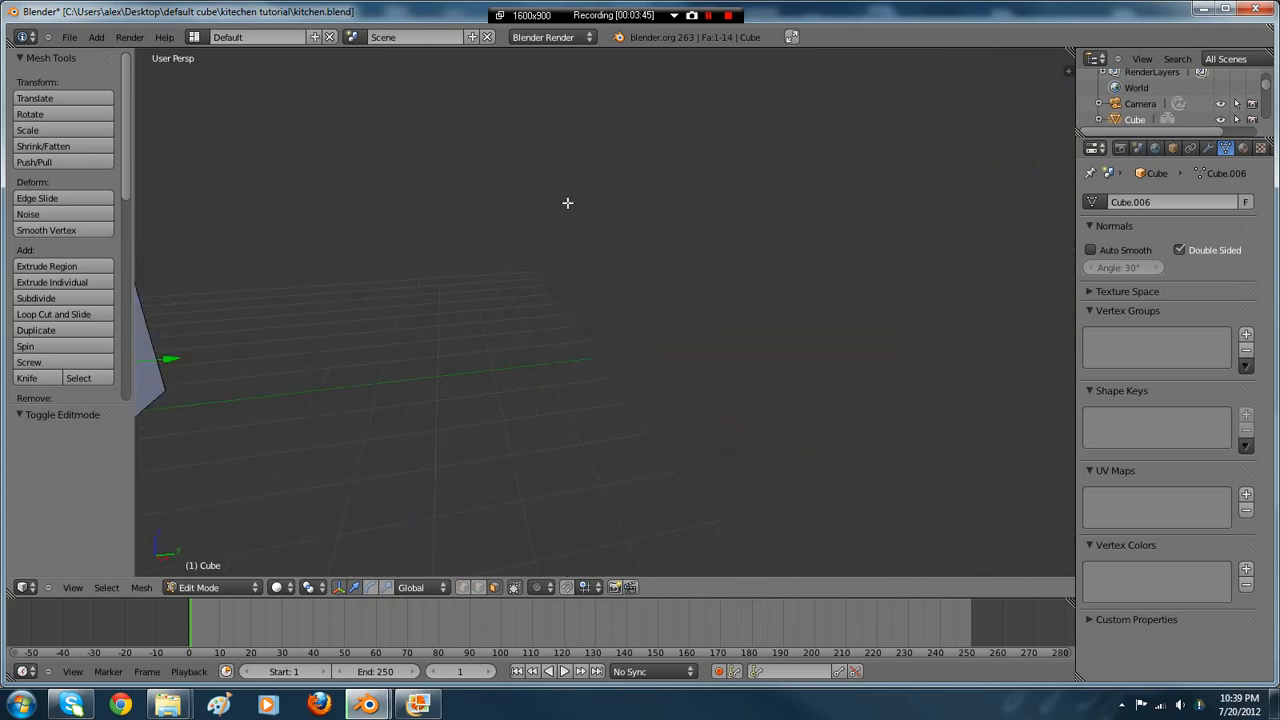
{"action": "middle_click_drag", "start_coordinate": [568, 203], "coordinate": [563, 264], "text": "shift"}
{"action": "key", "text": "g"}
{"action": "key", "text": "y"}
{"action": "left_click", "coordinate": [633, 297]}
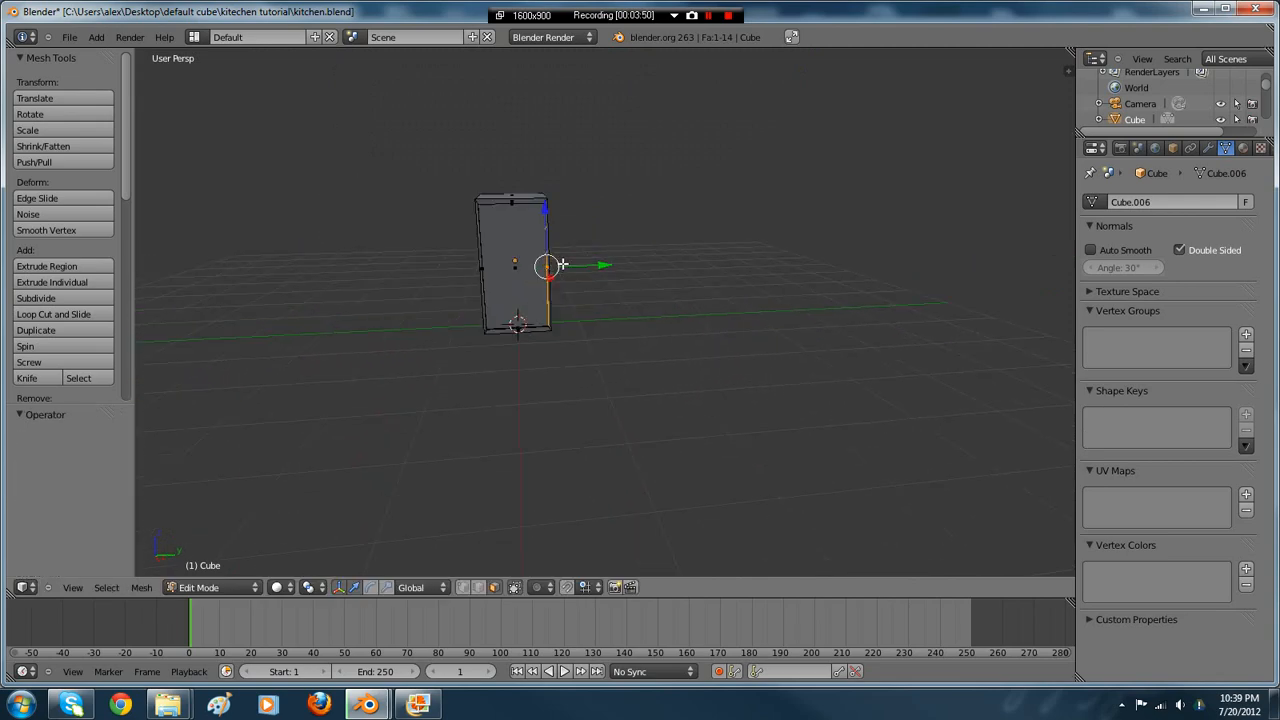
{"action": "key", "text": "g"}
{"action": "key", "text": "y"}
{"action": "left_click", "coordinate": [588, 271]}
- Readjust the +Y inner side face of the recess along Y and return to Object Mode
{"action": "key", "text": "Tab"}
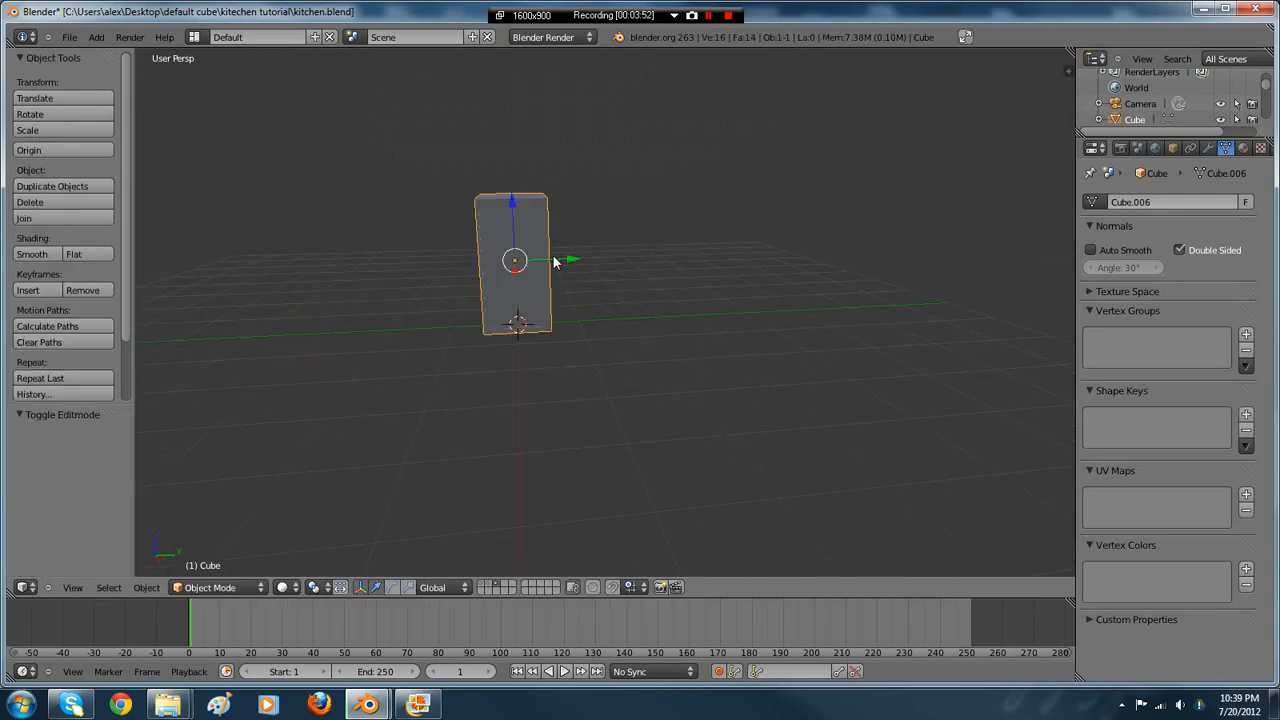
{"action": "key", "text": "Tab"}
{"action": "scroll", "coordinate": [532, 254], "scroll_direction": "up", "scroll_amount": 1}
{"action": "middle_click_drag", "start_coordinate": [555, 259], "coordinate": [581, 262], "text": "shift"}
{"action": "key", "text": "Tab"}
{"action": "key", "text": "Tab"}
{"action": "key", "text": "g"}
{"action": "key", "text": "y"}
{"action": "left_click", "coordinate": [588, 266]}
{"action": "key", "text": "Tab"}
{"action": "scroll", "coordinate": [588, 270], "scroll_direction": "down", "scroll_amount": 5}
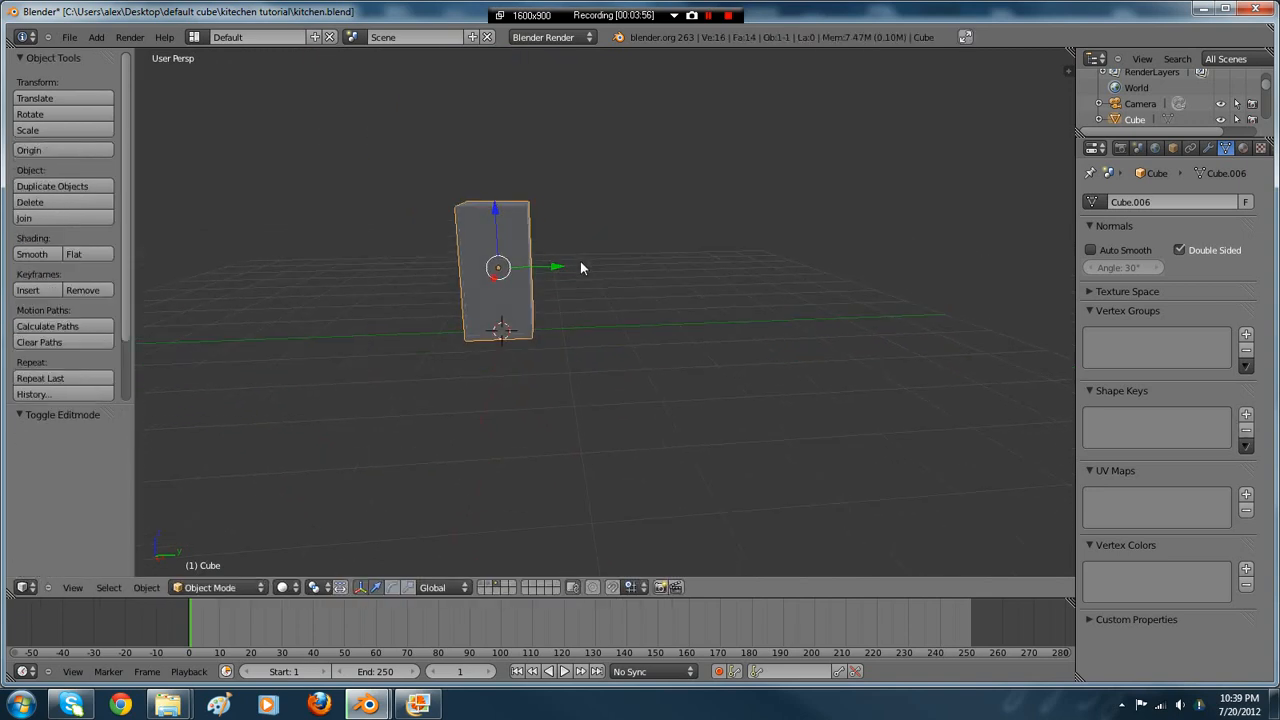
- Duplicate the panelled block -0.942 units along Y and nudge the copy a further -0.088 units along Y
{"action": "key", "text": "shift+d"}
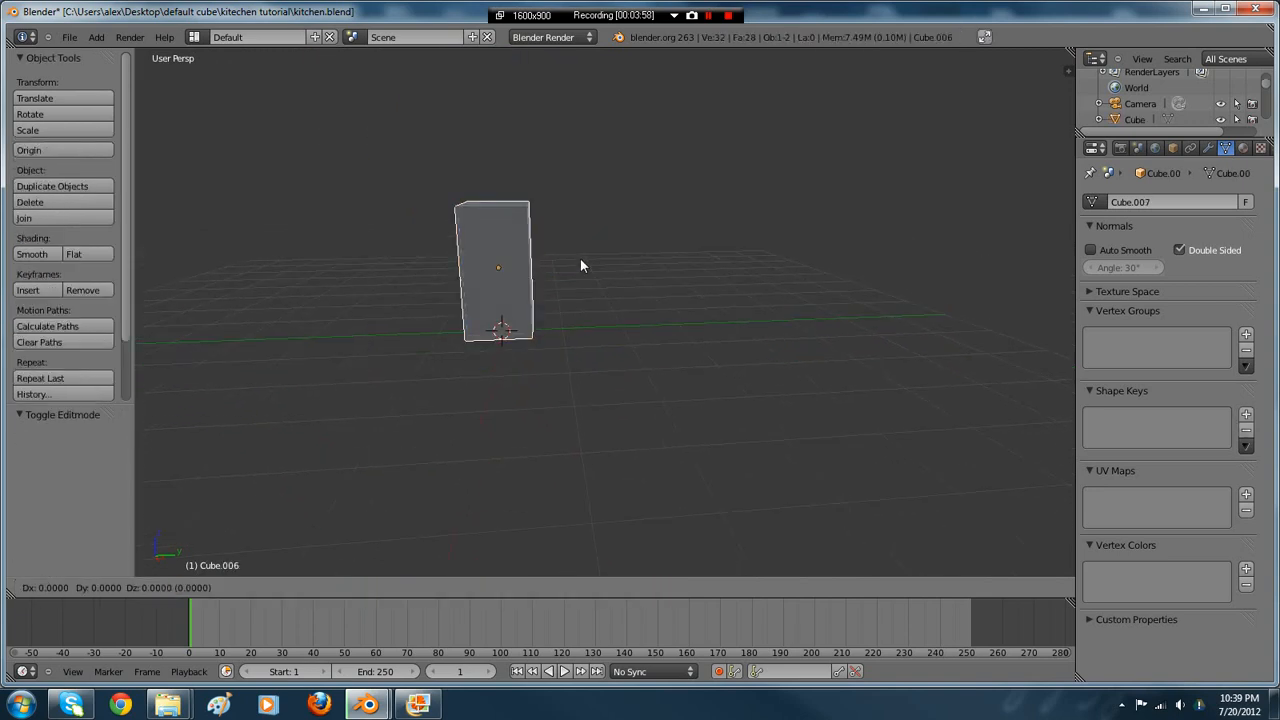
{"action": "key", "text": "y"}
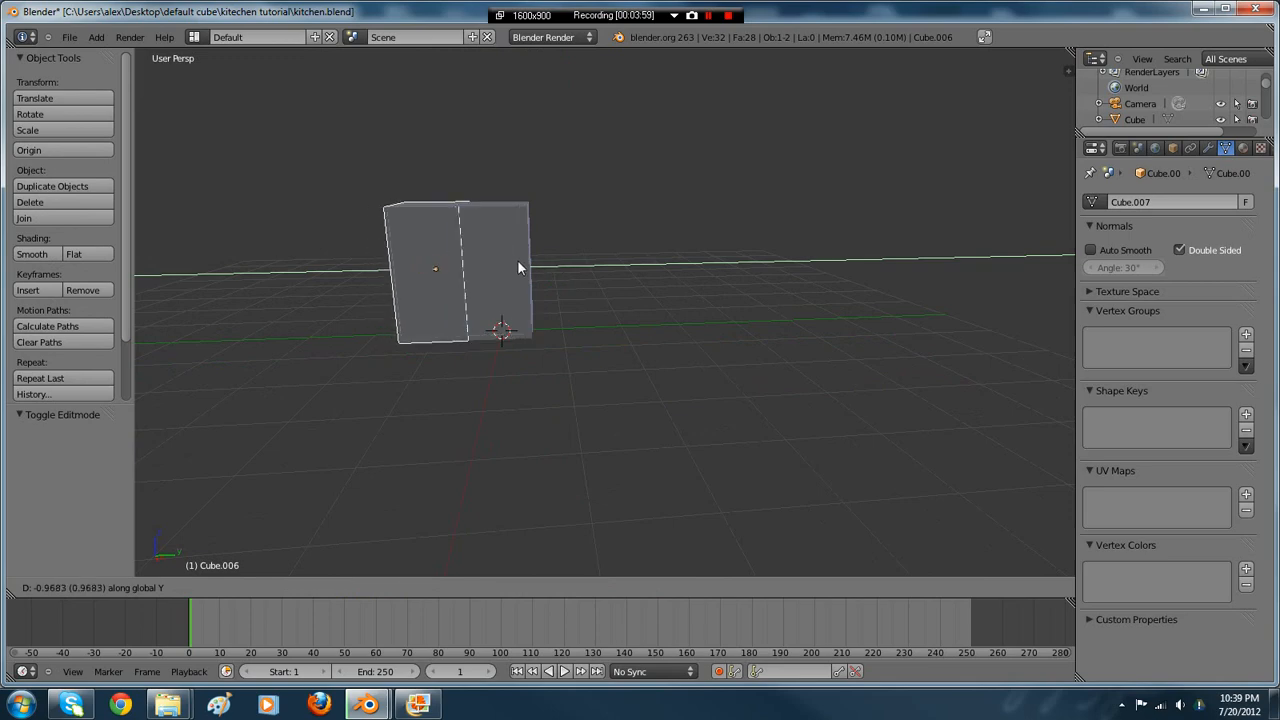
{"action": "left_click", "coordinate": [517, 263]}
{"action": "middle_click_drag", "start_coordinate": [535, 260], "coordinate": [584, 269], "text": "shift"}
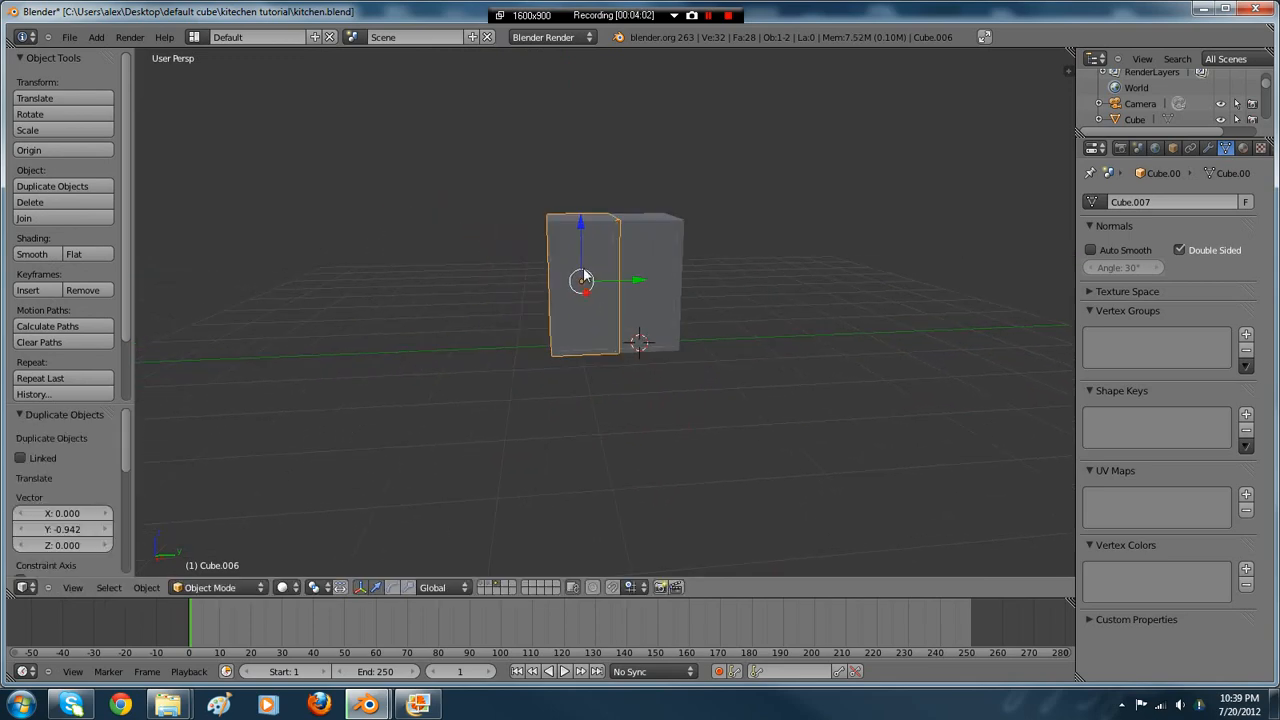
{"action": "key", "text": "z"}
{"action": "scroll", "coordinate": [584, 269], "scroll_direction": "up", "scroll_amount": 3}
{"action": "key", "text": "z"}
{"action": "scroll", "coordinate": [659, 266], "scroll_direction": "down", "scroll_amount": 5}
{"action": "key", "text": "g"}
{"action": "key", "text": "y"}
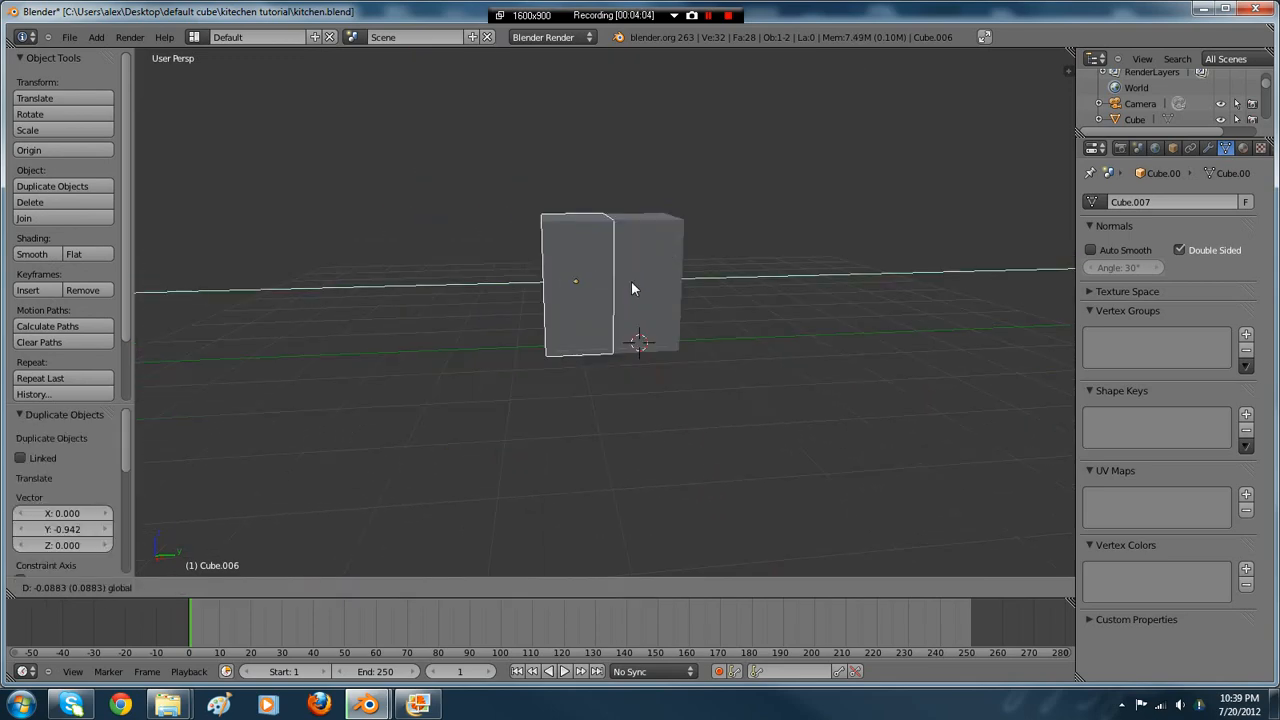
{"action": "left_click", "coordinate": [631, 281]}
- Align the duplicate's edge with the original block by moving it 0.068 and then -0.045 units along Y
{"action": "key", "text": "z"}
{"action": "right_click", "coordinate": [617, 228]}
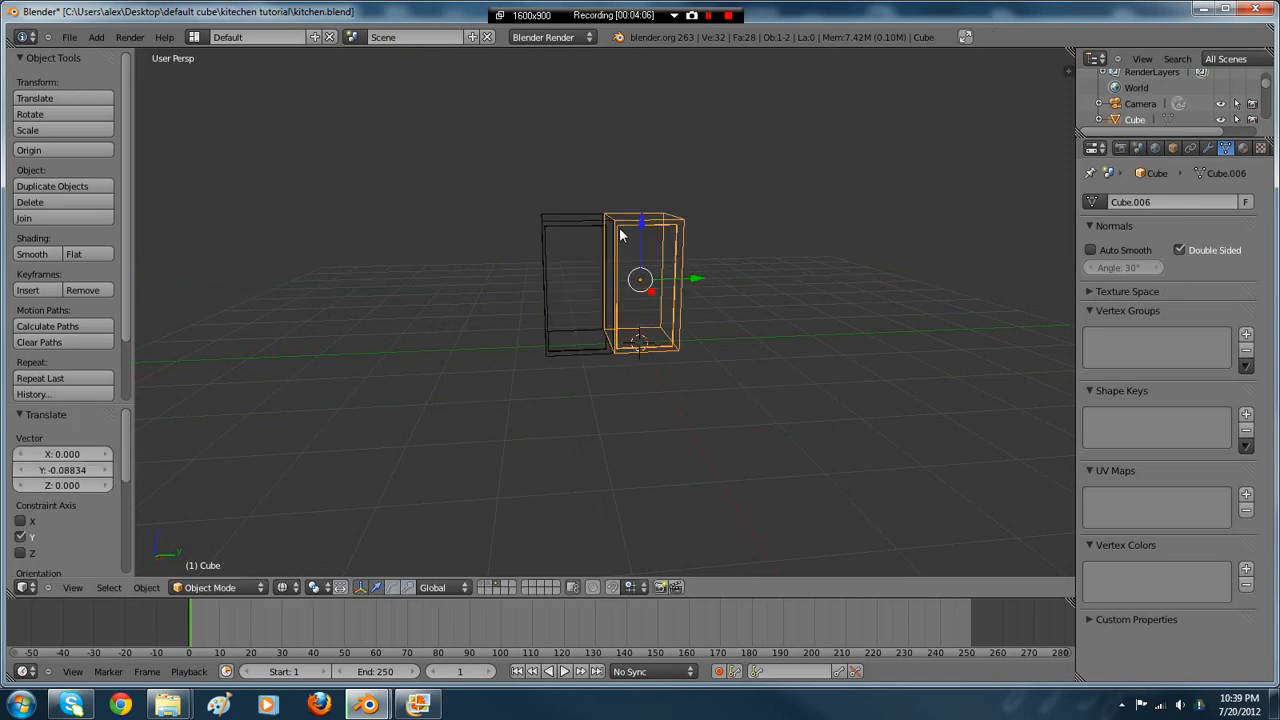
{"action": "key", "text": "z"}
{"action": "scroll", "coordinate": [610, 240], "scroll_direction": "up", "scroll_amount": 5}
{"action": "scroll", "coordinate": [614, 250], "scroll_direction": "down", "scroll_amount": 2}
{"action": "right_click", "coordinate": [615, 272]}
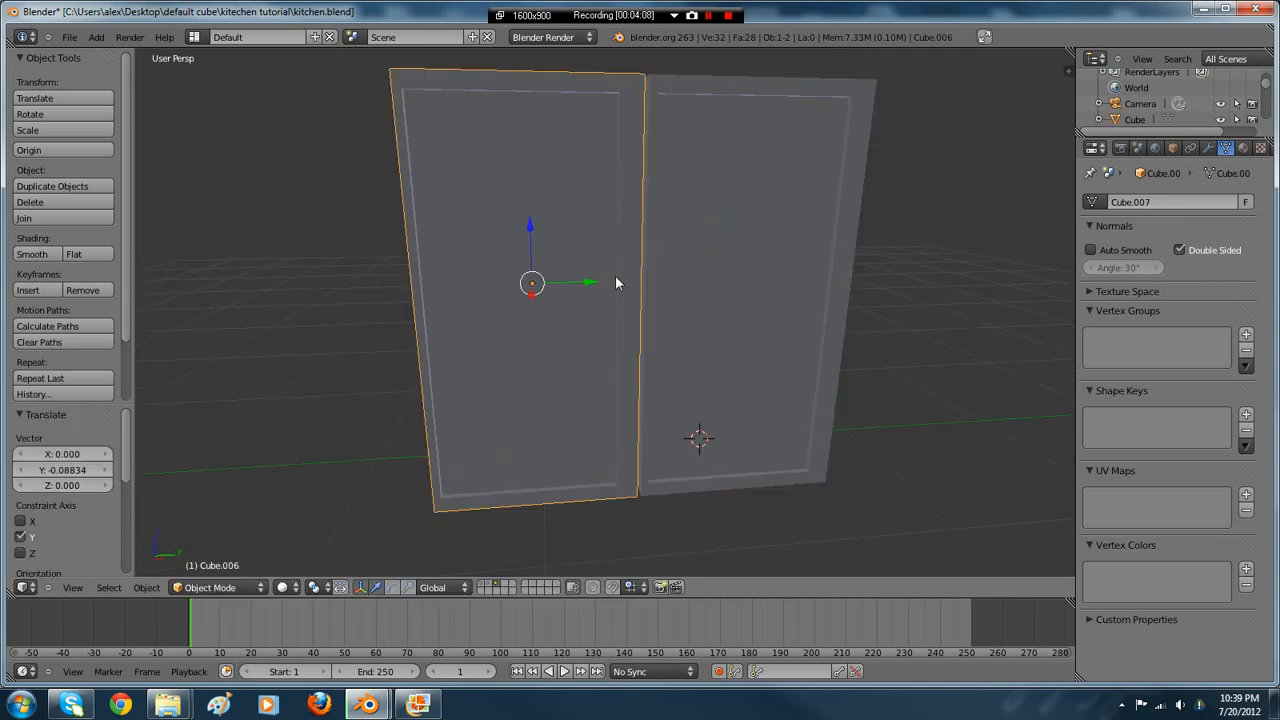
{"action": "key", "text": "shift+d"}
{"action": "left_click", "coordinate": [676, 120]}
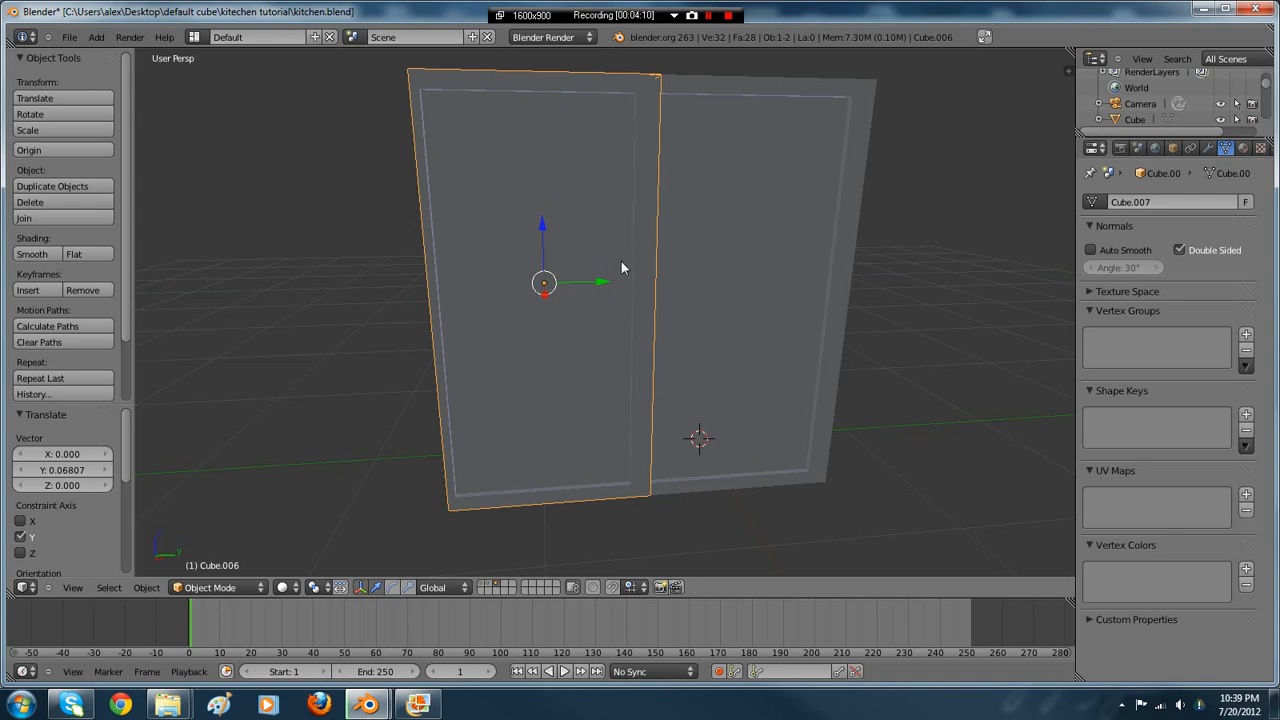
{"action": "key", "text": "g"}
{"action": "key", "text": "y"}
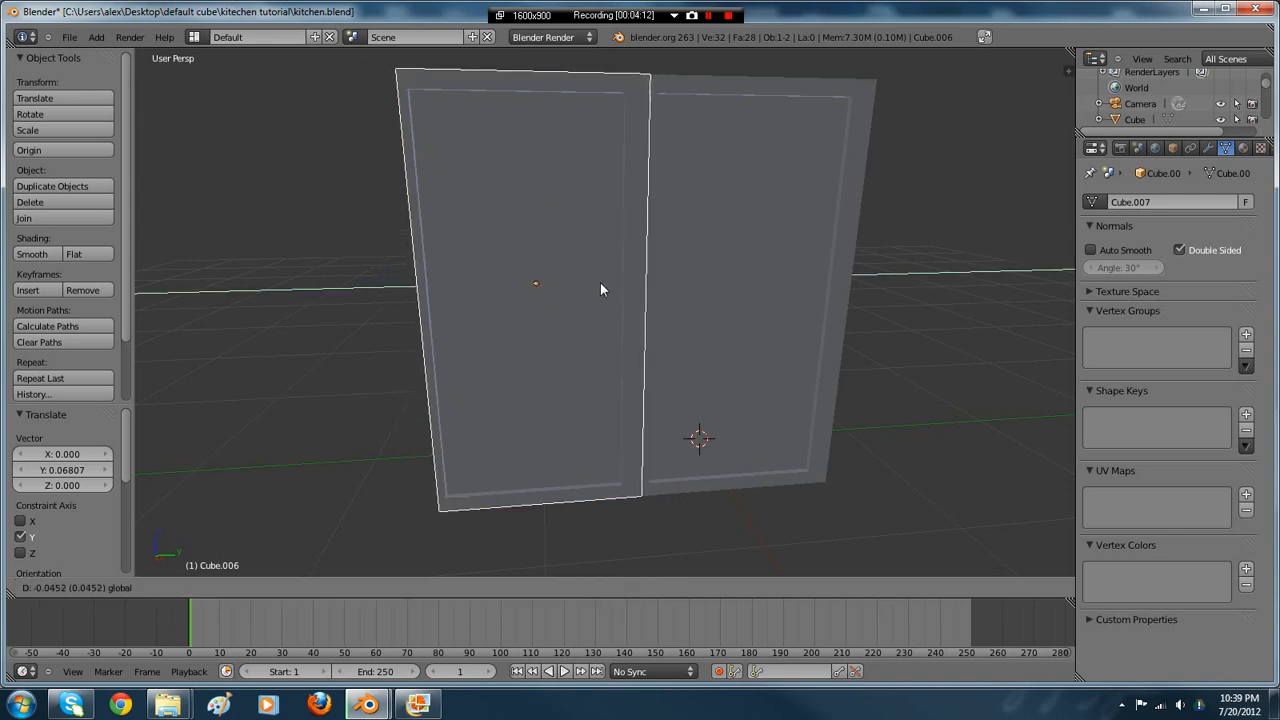
{"action": "left_click", "coordinate": [600, 283]}
{"action": "right_click", "coordinate": [656, 240]}
{"action": "right_click", "coordinate": [590, 326]}
- Delete the original block on the +Y side, keeping only the duplicate
{"action": "scroll", "coordinate": [602, 281], "scroll_direction": "down", "scroll_amount": 6}
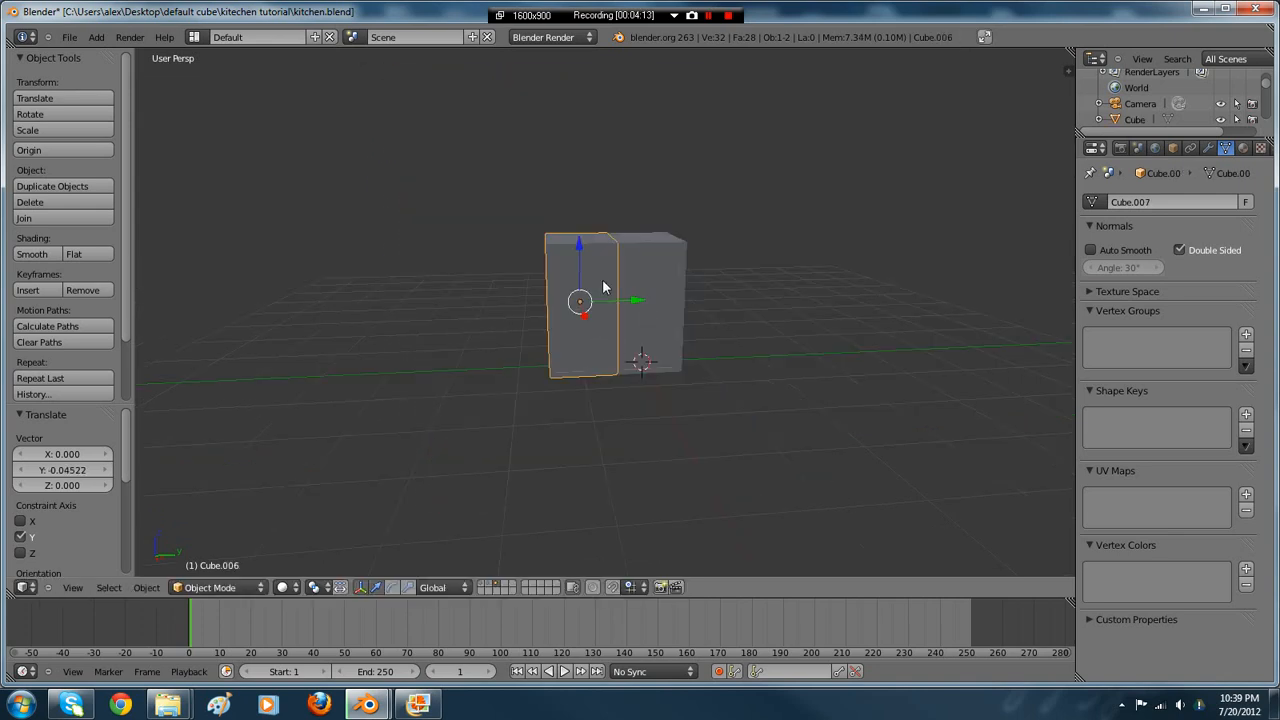
{"action": "middle_click_drag", "start_coordinate": [602, 279], "coordinate": [631, 297]}
{"action": "key", "text": "z"}
{"action": "right_click", "coordinate": [640, 295]}
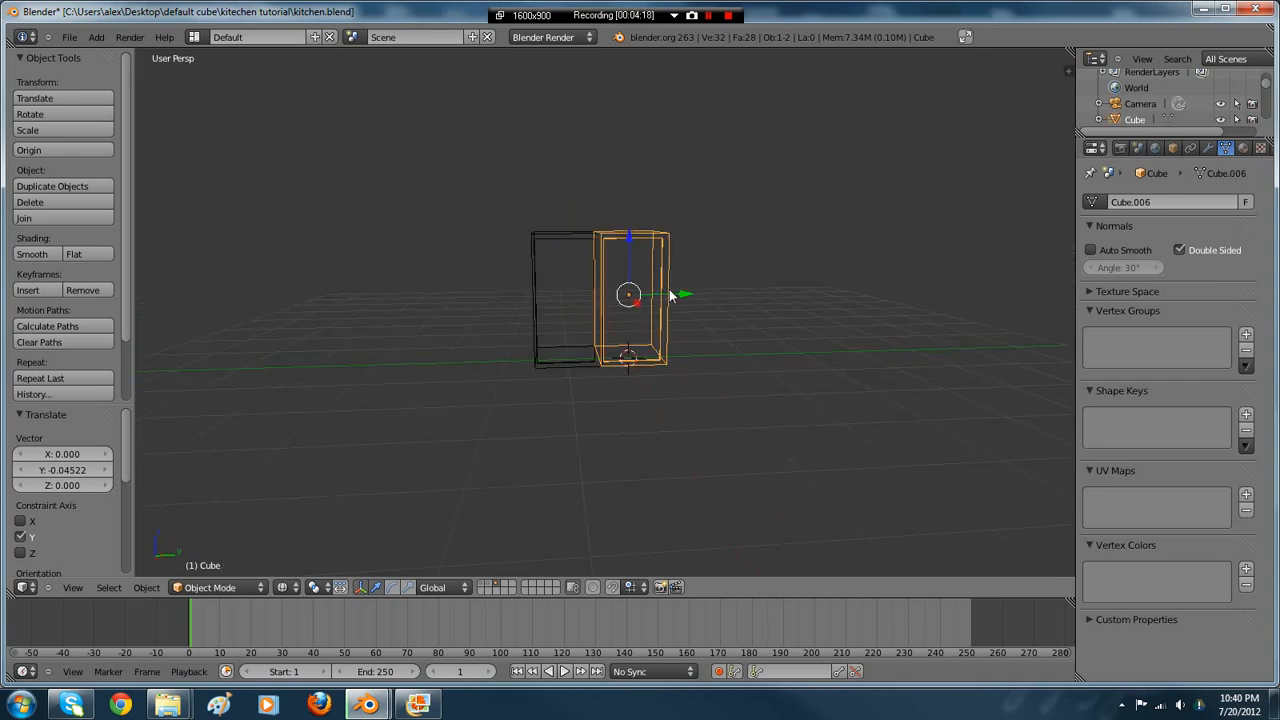
{"action": "right_click", "coordinate": [577, 296]}
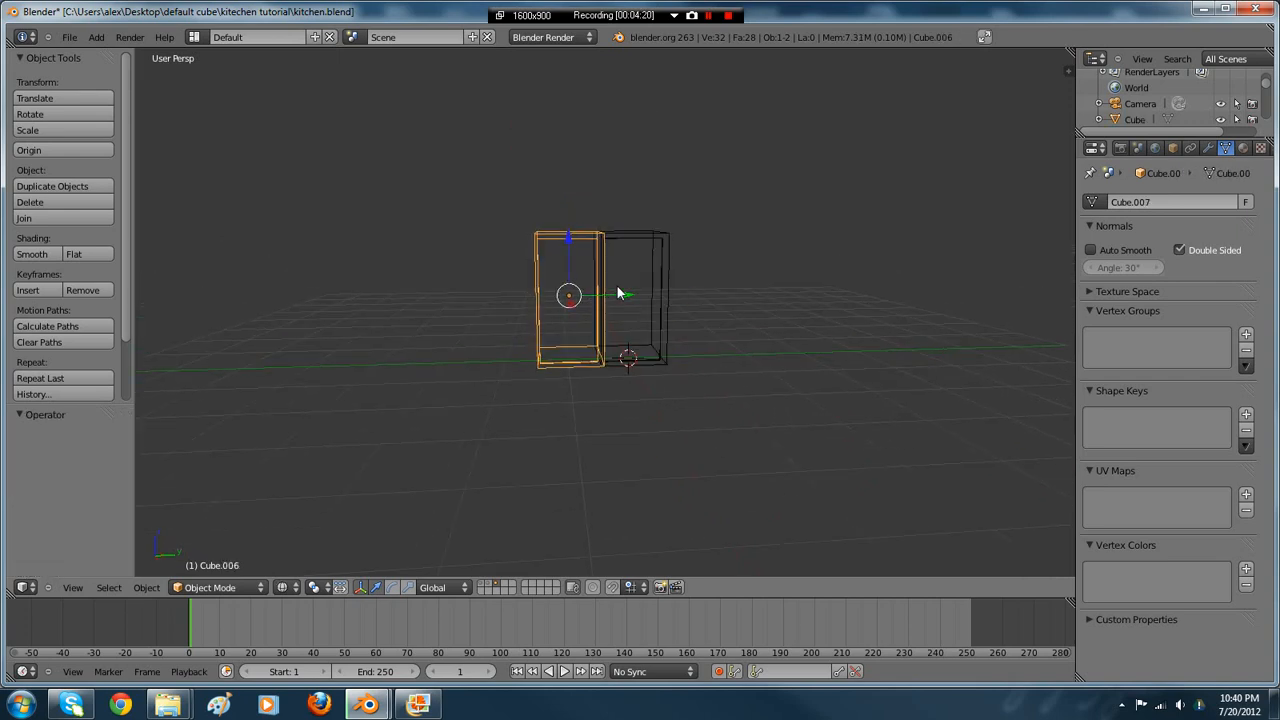
{"action": "right_click", "coordinate": [618, 294], "text": "shift"}
{"action": "key", "text": "ctrl+j"}
{"action": "left_click", "coordinate": [590, 289]}
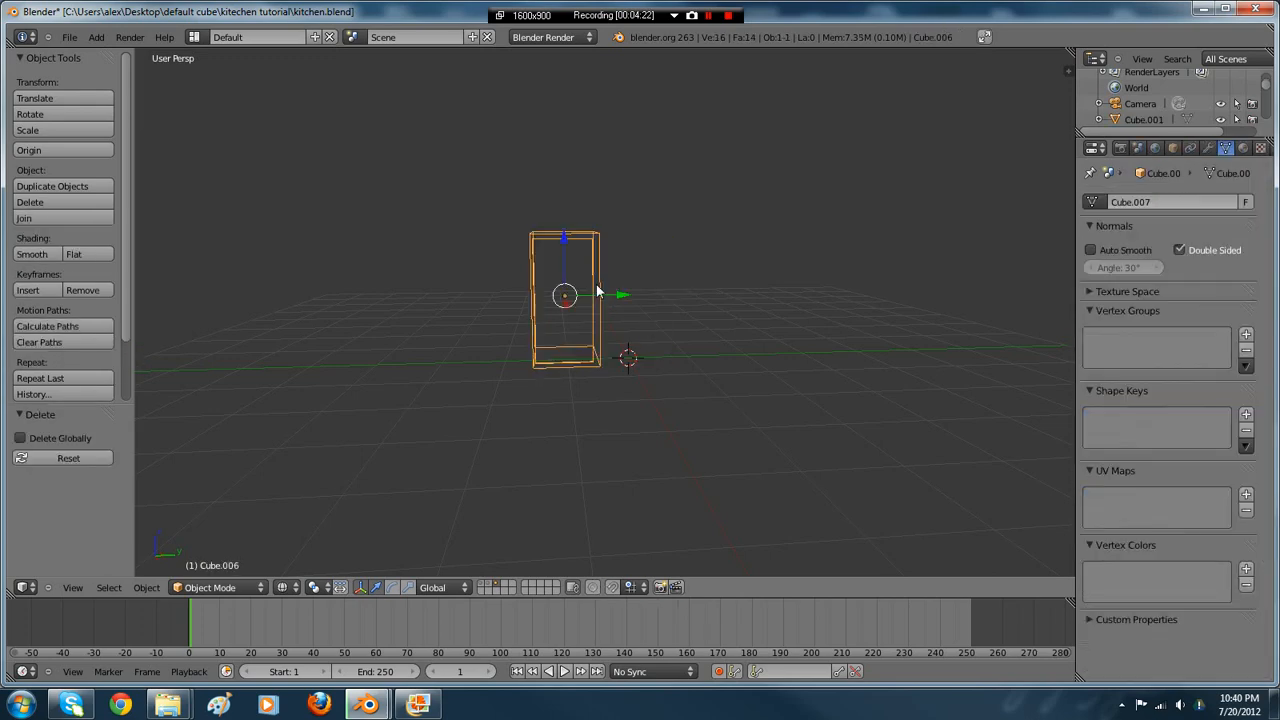
- Move the remaining block's -Y inner recess face inward along Y to widen the border on that side
{"action": "key", "text": "Tab"}
{"action": "scroll", "coordinate": [541, 283], "scroll_direction": "up", "scroll_amount": 6}
{"action": "key", "text": "z"}
{"action": "right_click", "coordinate": [380, 279]}
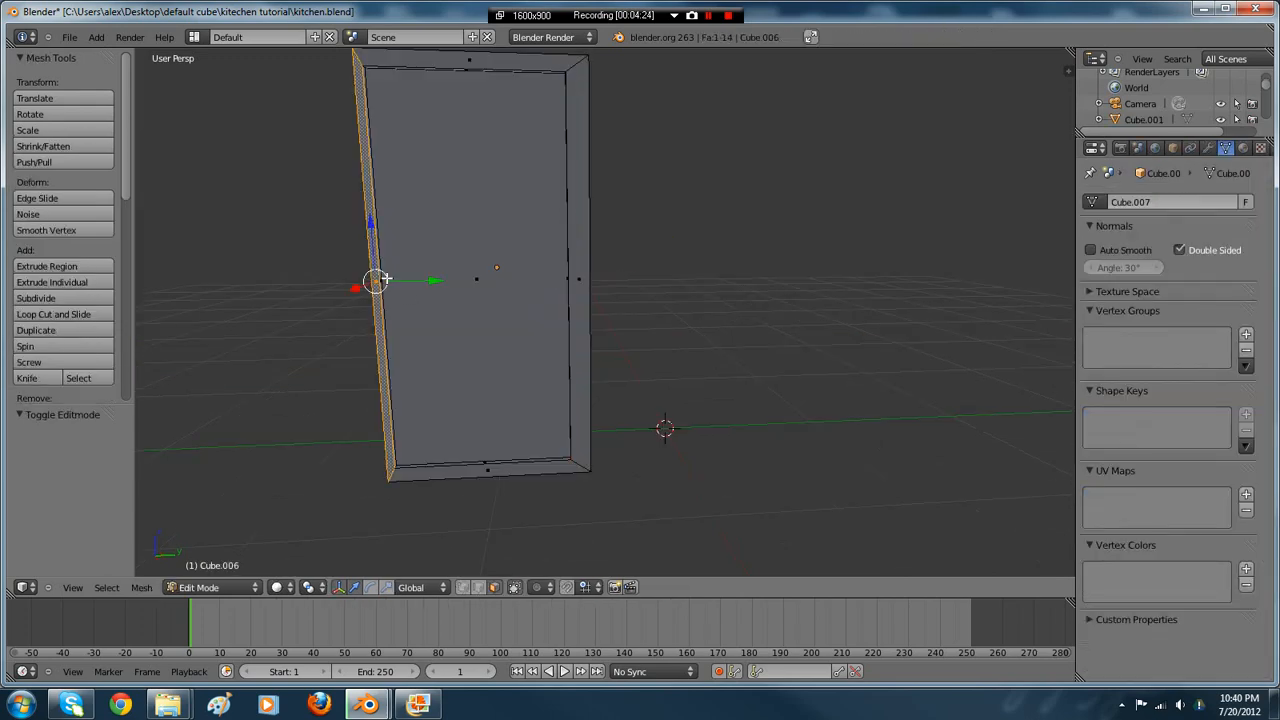
{"action": "right_click", "coordinate": [386, 278]}
{"action": "key", "text": "z"}
{"action": "right_click", "coordinate": [386, 280]}
{"action": "key", "text": "z"}
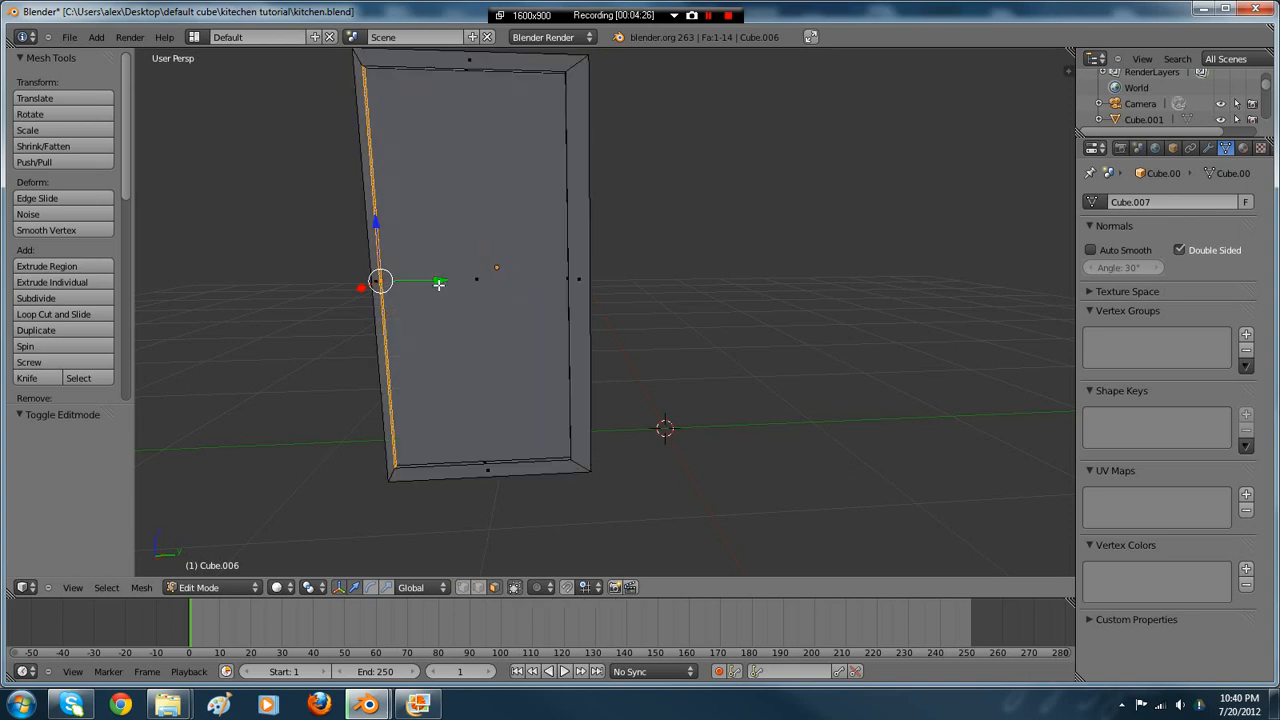
{"action": "left_click_drag", "start_coordinate": [437, 284], "coordinate": [450, 288]}
{"action": "scroll", "coordinate": [615, 297], "scroll_direction": "down", "scroll_amount": 4}
{"action": "key", "text": "Tab"}
- Duplicate the finished panelled block about 0.99 units along Y so the two sit side by side
{"action": "key", "text": "shift+d"}
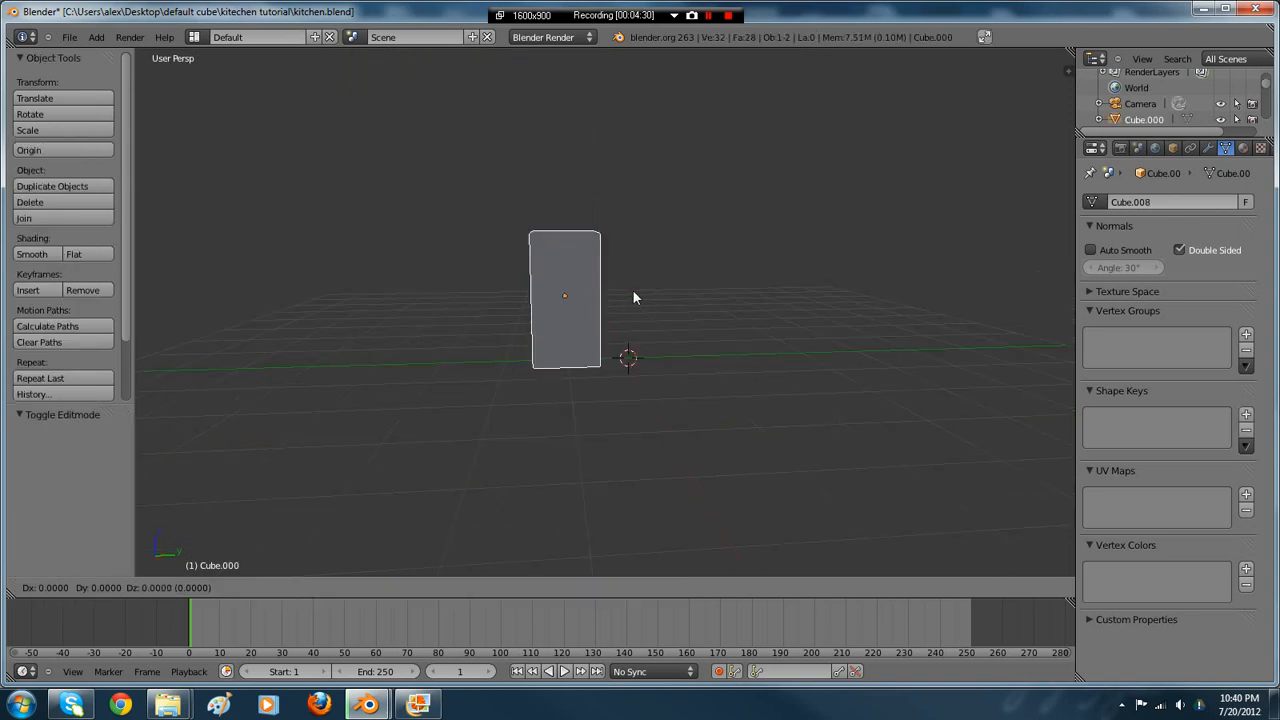
{"action": "key", "text": "y"}
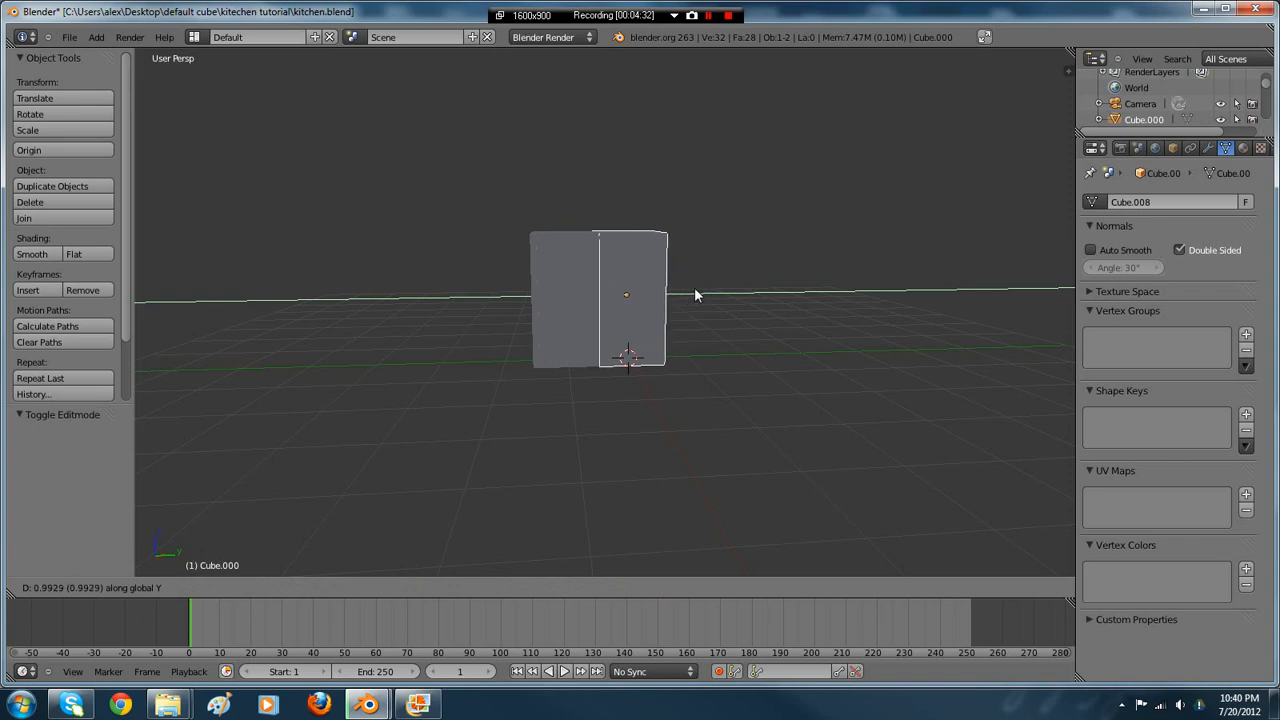
{"action": "left_click", "coordinate": [694, 288]}
{"action": "scroll", "coordinate": [620, 292], "scroll_direction": "up", "scroll_amount": 6}
- Duplicate both blocks 1.982 units along Y, and duplicate that new pair another 1.966 units along Y
{"action": "right_click", "coordinate": [578, 291]}
{"action": "scroll", "coordinate": [578, 295], "scroll_direction": "down", "scroll_amount": 6}
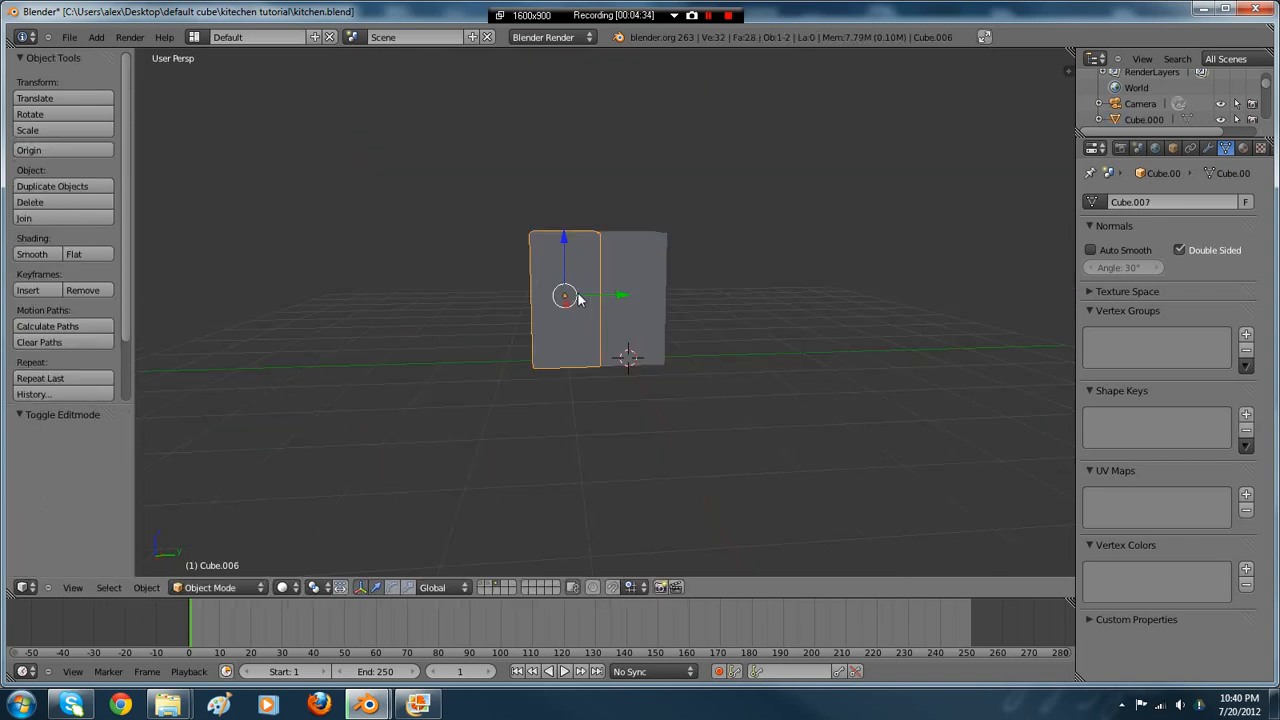
{"action": "mouse_move", "coordinate": [575, 295]}
{"action": "middle_mouse_down"}
{"action": "mouse_move", "coordinate": [557, 297]}
{"action": "mouse_move", "coordinate": [576, 300]}
{"action": "middle_mouse_up"}
{"action": "right_click", "coordinate": [575, 299], "text": "shift"}
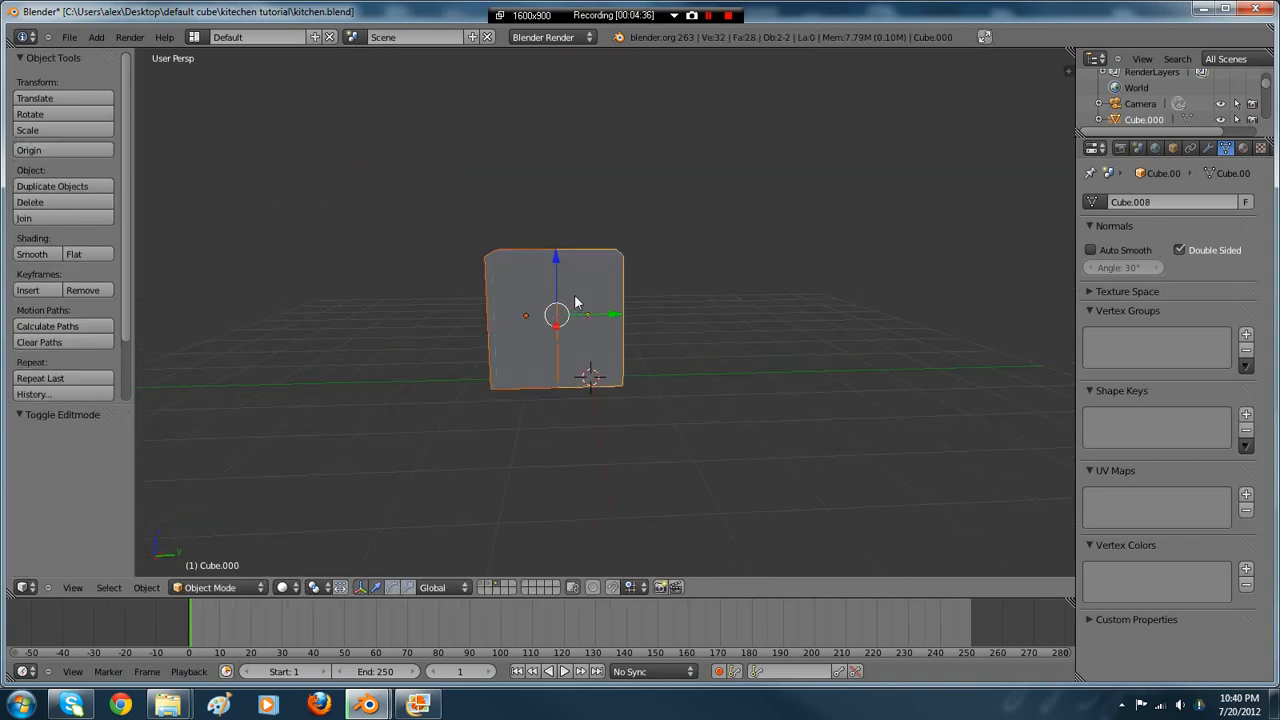
{"action": "key", "text": "shift+d"}
{"action": "key", "text": "y"}
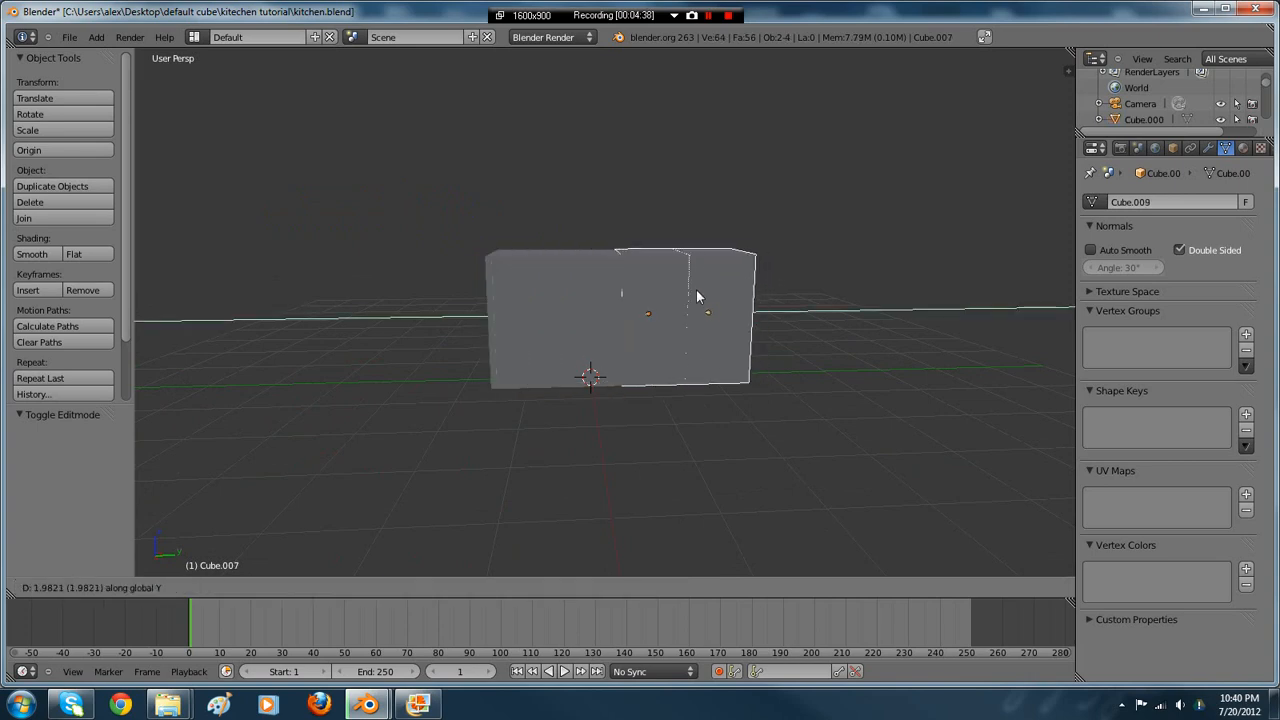
{"action": "left_click", "coordinate": [697, 296]}
{"action": "key", "text": "shift+d"}
{"action": "key", "text": "y"}
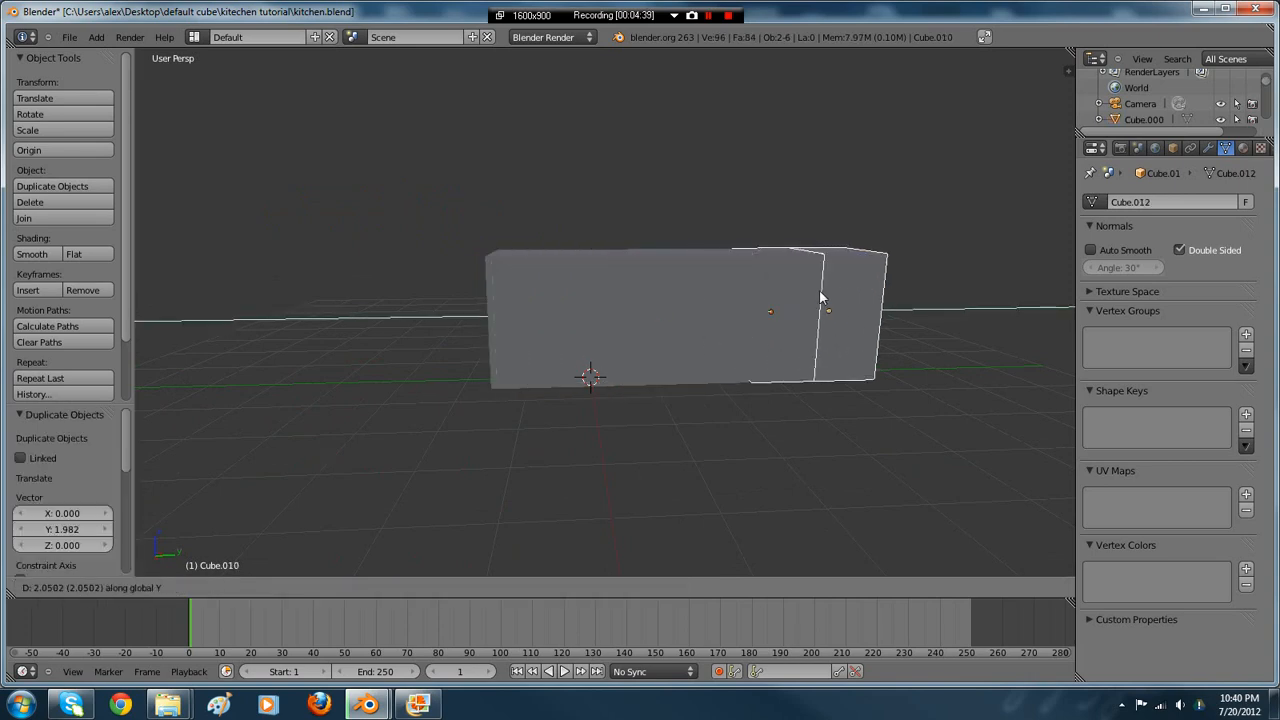
{"action": "left_click", "coordinate": [691, 311]}
- Select all six blocks in wireframe view and join them into one object
{"action": "key", "text": "z"}
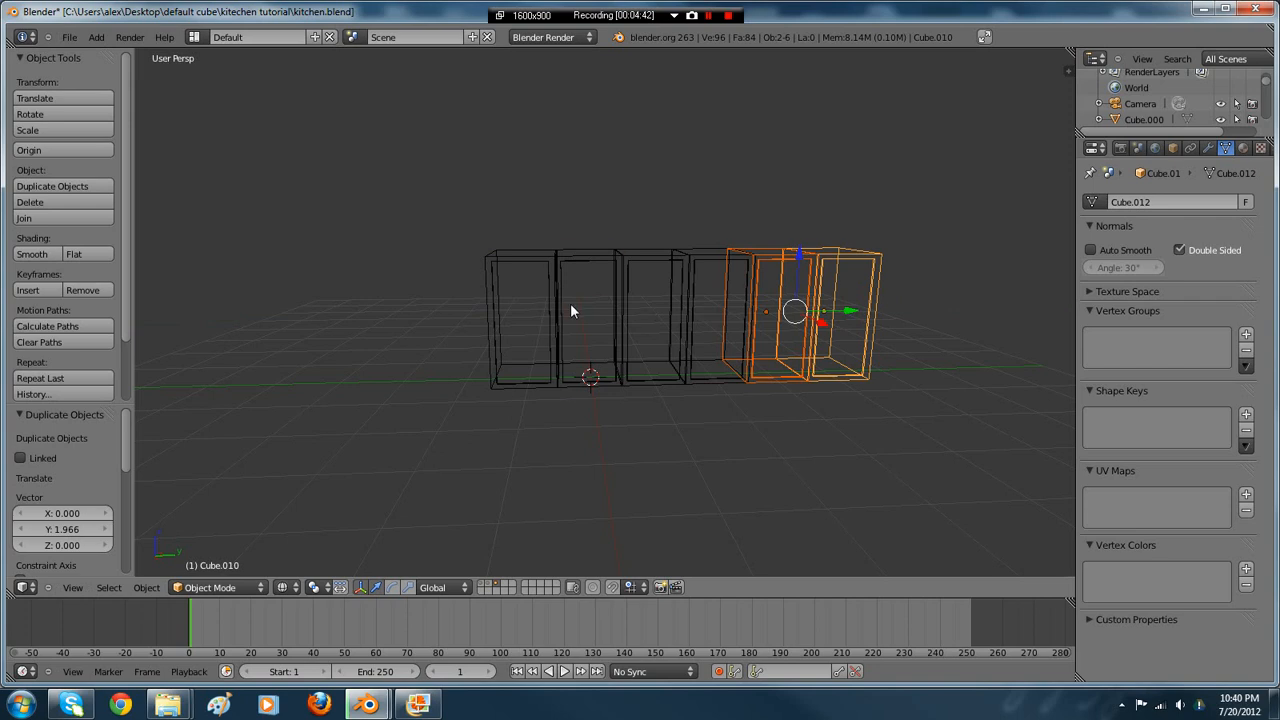
{"action": "left_click", "coordinate": [537, 291], "text": "shift"}
{"action": "left_click", "coordinate": [537, 253], "text": "shift"}
{"action": "key", "text": "b"}
{"action": "left_click_drag", "start_coordinate": [498, 208], "coordinate": [925, 332]}
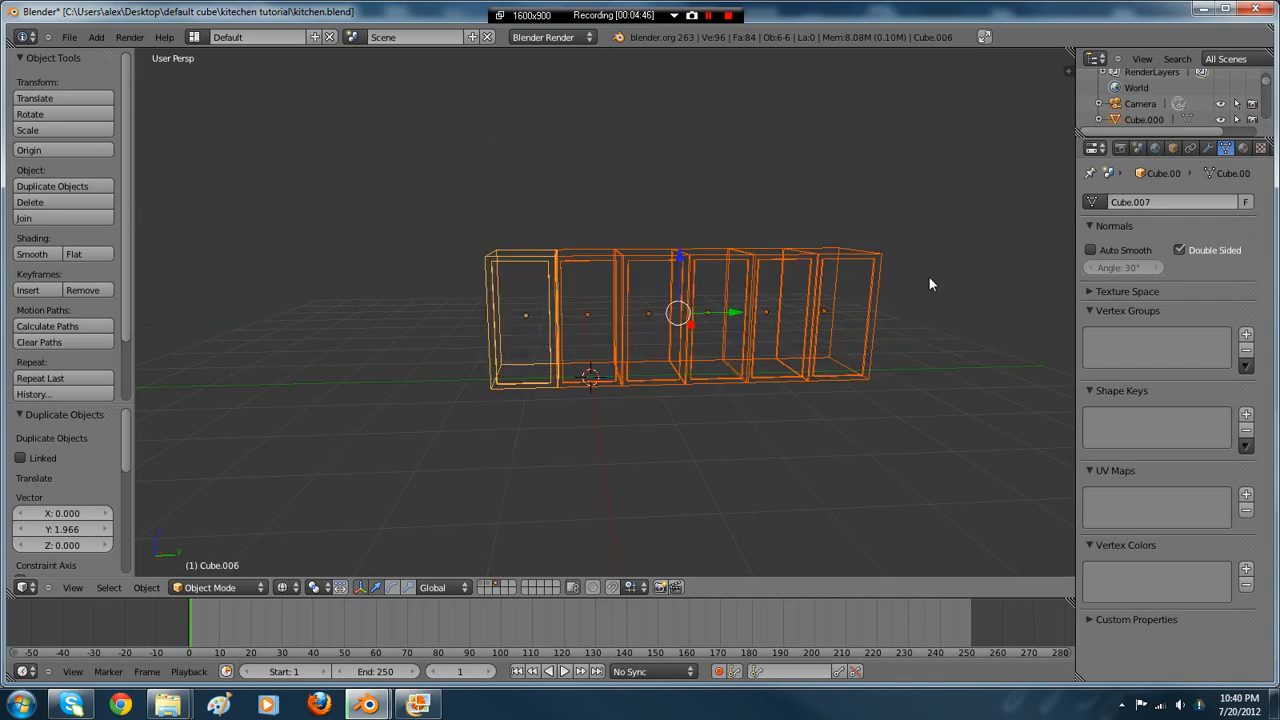
{"action": "key", "text": "ctrl+j"}
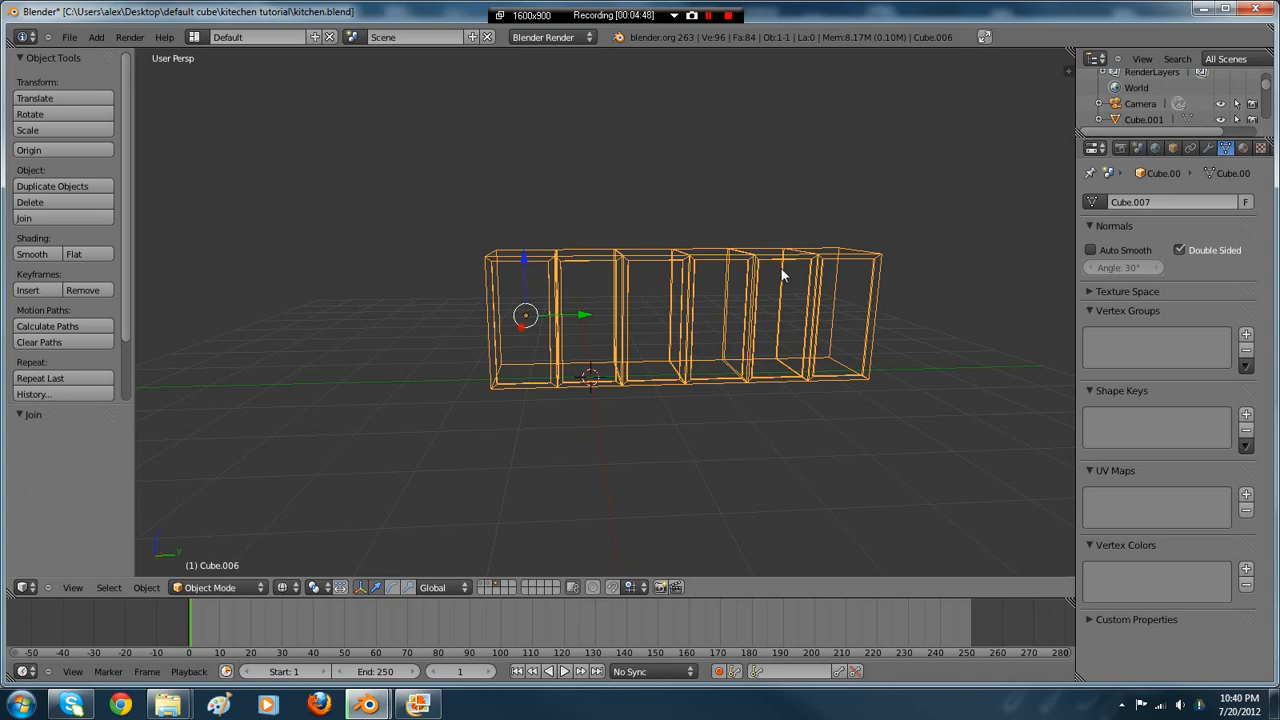
- Scale the joined cabinet row to 0.680 along Y and 0.908 along Z, with a further slight reduction along Y
{"action": "key", "text": "s"}
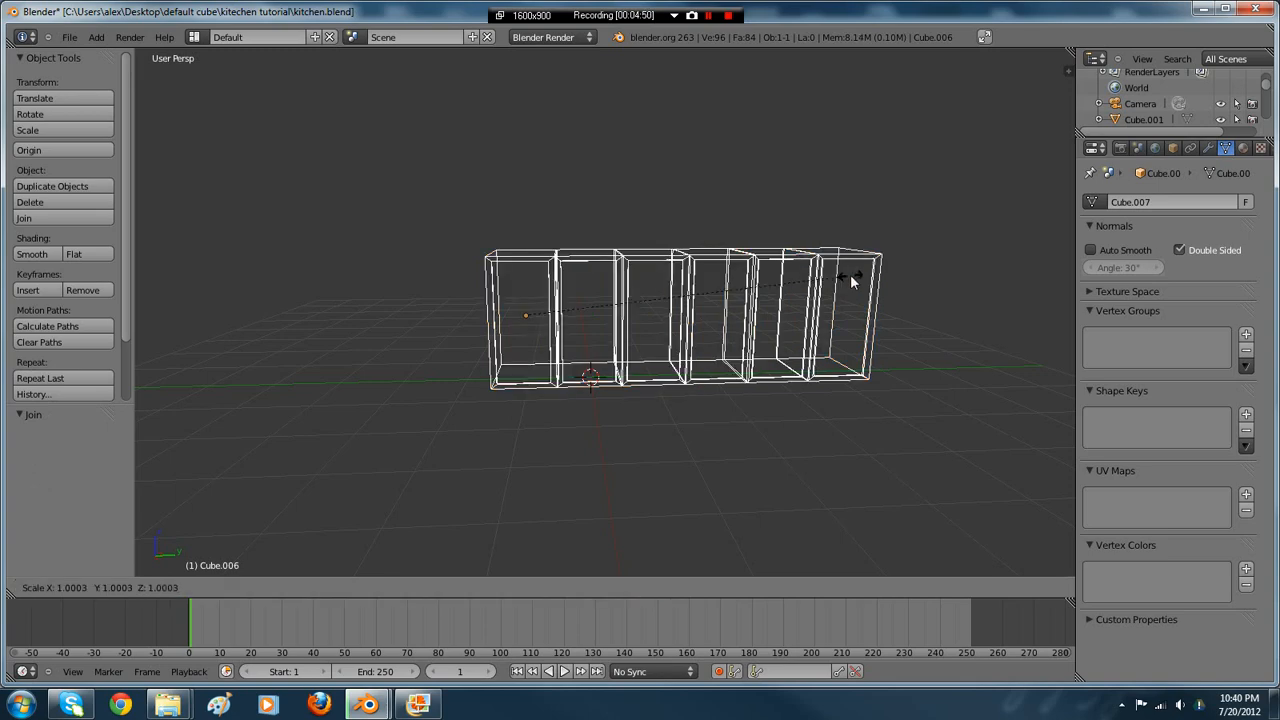
{"action": "key", "text": "y"}
{"action": "left_click", "coordinate": [747, 296]}
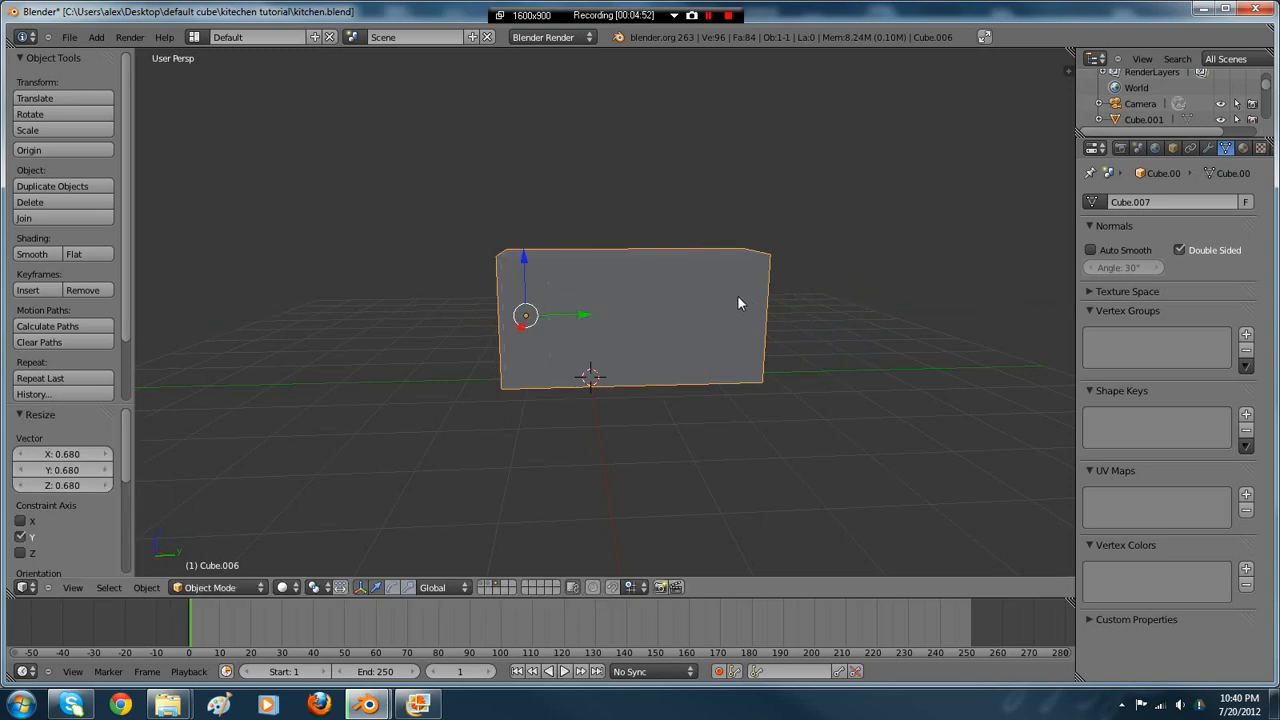
{"action": "key", "text": "s"}
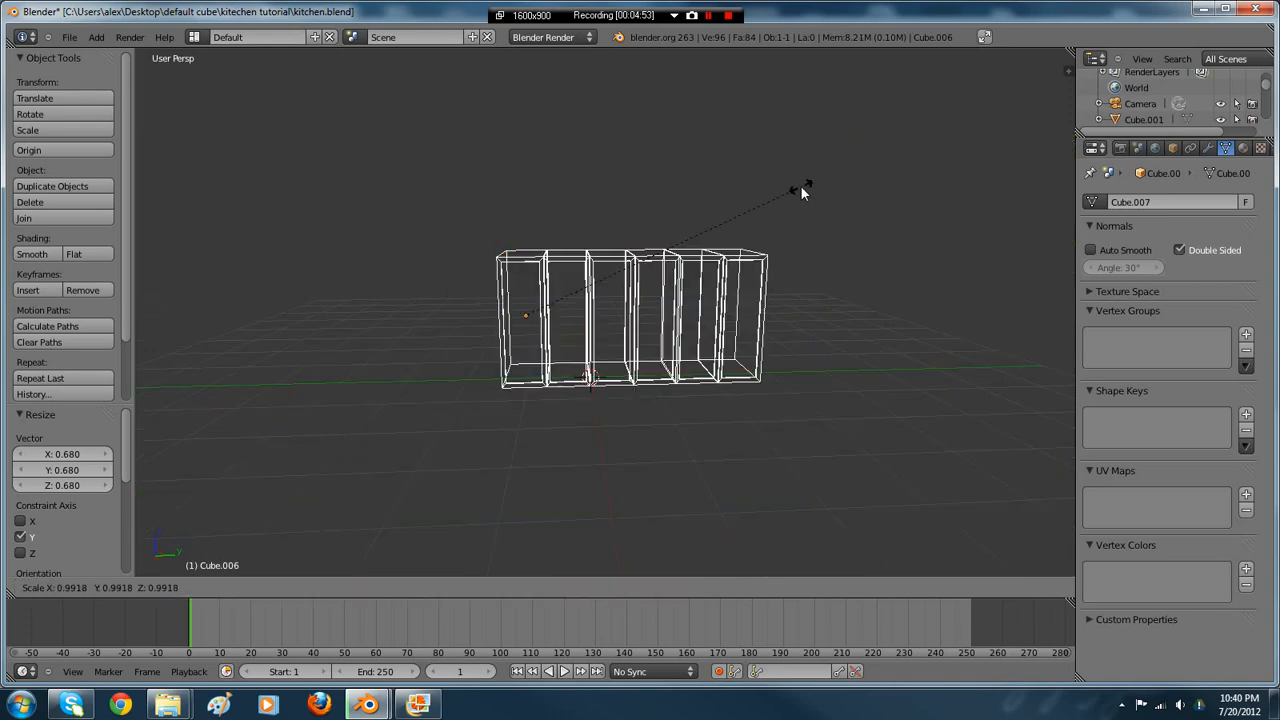
{"action": "key", "text": "z"}
{"action": "left_click", "coordinate": [780, 201]}
{"action": "key", "text": "s"}
{"action": "key", "text": "y"}
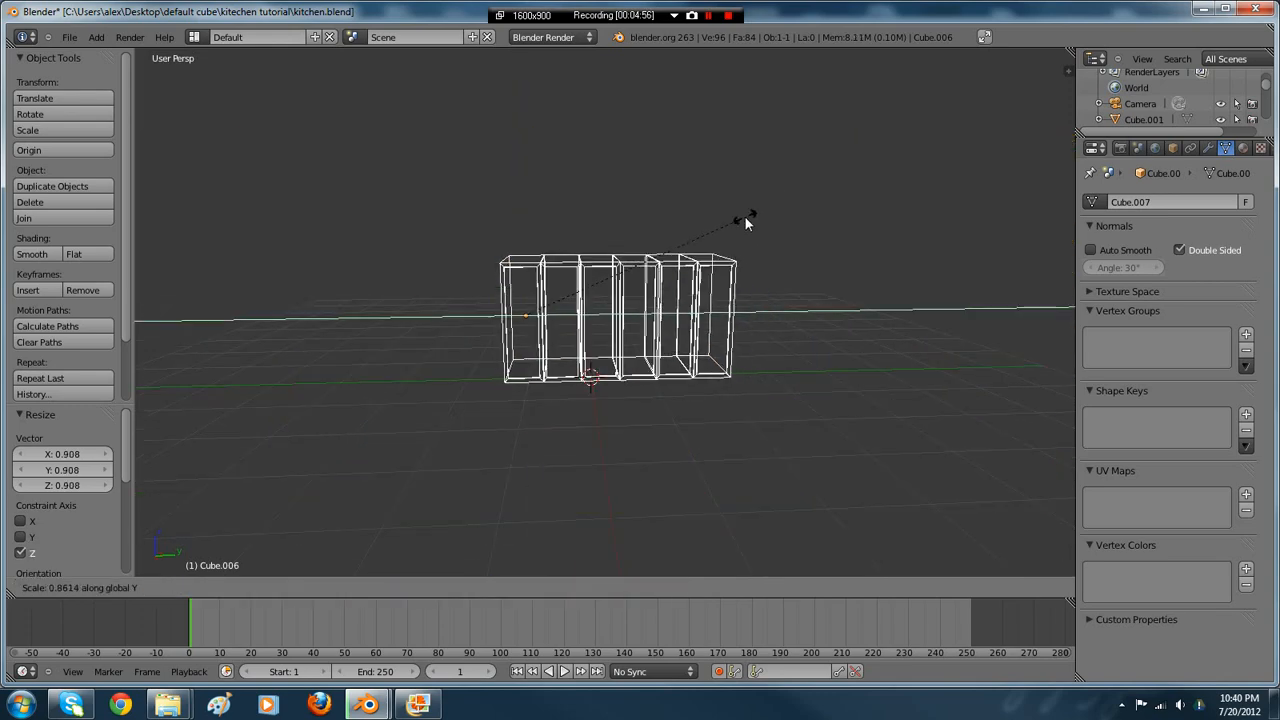
{"action": "left_click", "coordinate": [772, 214]}
{"action": "key", "text": "Tab"}
{"action": "key", "text": "Tab"}
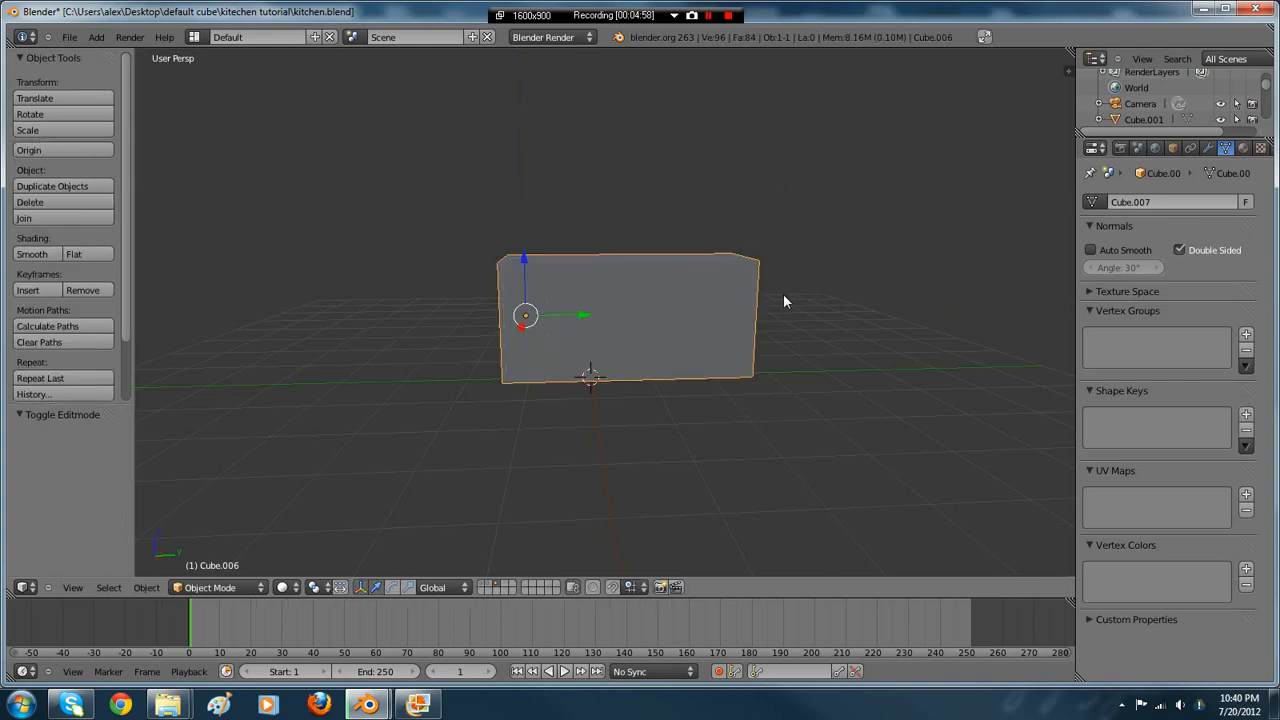
- Show the kitchen and sink layers together with the cabinet row and raise the row 3.596 units along Z
{"action": "mouse_move", "coordinate": [783, 293]}
{"action": "middle_mouse_down"}
{"action": "mouse_move", "coordinate": [781, 281]}
{"action": "mouse_move", "coordinate": [795, 290]}
{"action": "mouse_move", "coordinate": [737, 295]}
{"action": "mouse_move", "coordinate": [767, 314]}
{"action": "mouse_move", "coordinate": [700, 274]}
{"action": "mouse_move", "coordinate": [674, 280]}
{"action": "mouse_move", "coordinate": [763, 294]}
{"action": "mouse_move", "coordinate": [687, 276]}
{"action": "middle_mouse_up"}
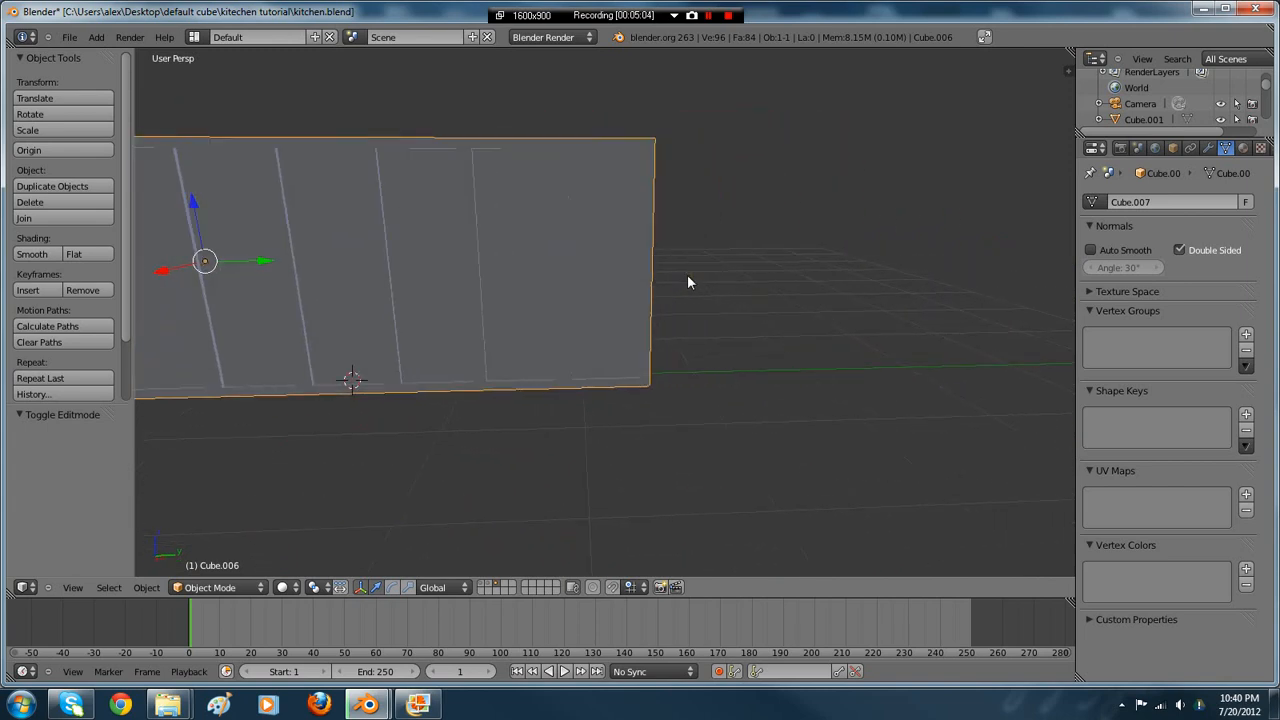
{"action": "key", "text": "z"}
{"action": "mouse_move", "coordinate": [287, 270]}
{"action": "middle_mouse_down"}
{"action": "mouse_move", "coordinate": [471, 295]}
{"action": "mouse_move", "coordinate": [540, 320]}
{"action": "mouse_move", "coordinate": [431, 300]}
{"action": "mouse_move", "coordinate": [382, 313]}
{"action": "middle_mouse_up"}
{"action": "key", "text": "z"}
{"action": "scroll", "coordinate": [528, 350], "scroll_direction": "up", "scroll_amount": 6}
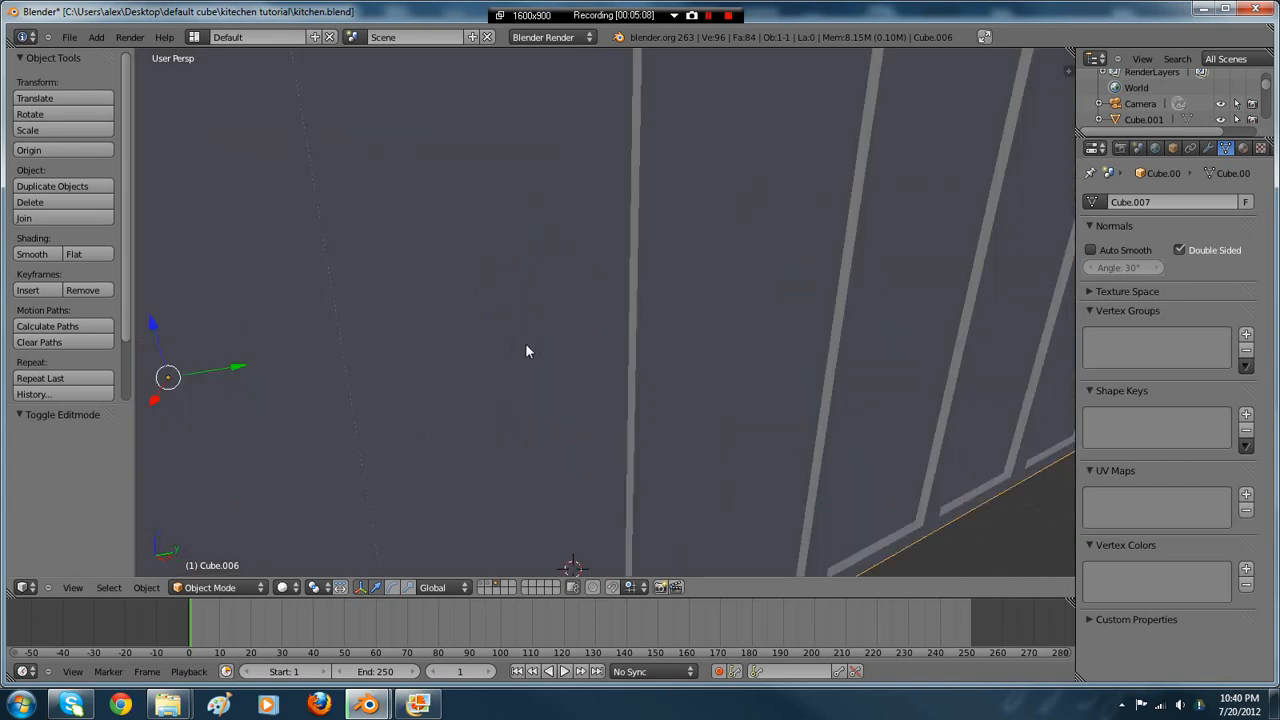
{"action": "scroll", "coordinate": [640, 377], "scroll_direction": "down", "scroll_amount": 6}
{"action": "middle_click_drag", "start_coordinate": [643, 357], "coordinate": [663, 425]}
{"action": "left_click", "coordinate": [489, 583], "text": "shift"}
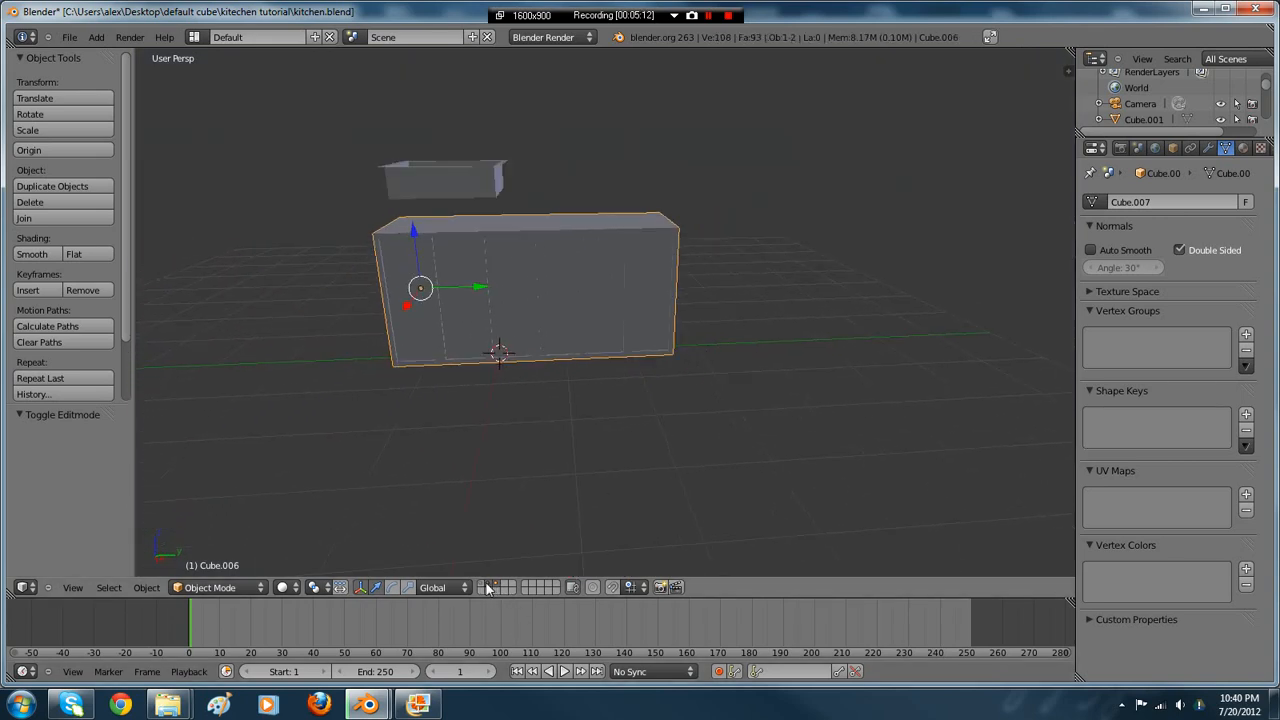
{"action": "left_click", "coordinate": [484, 583], "text": "shift"}
{"action": "middle_click_drag", "start_coordinate": [520, 420], "coordinate": [590, 364]}
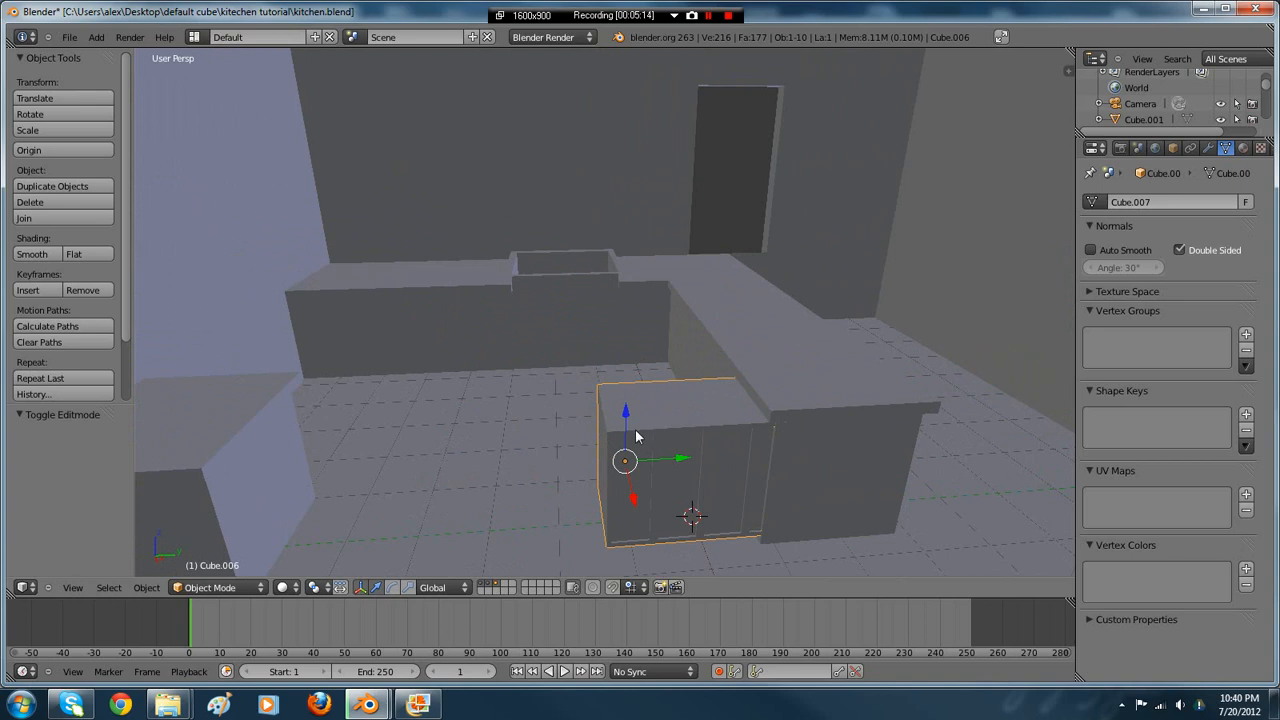
{"action": "left_click_drag", "start_coordinate": [632, 432], "coordinate": [636, 229]}
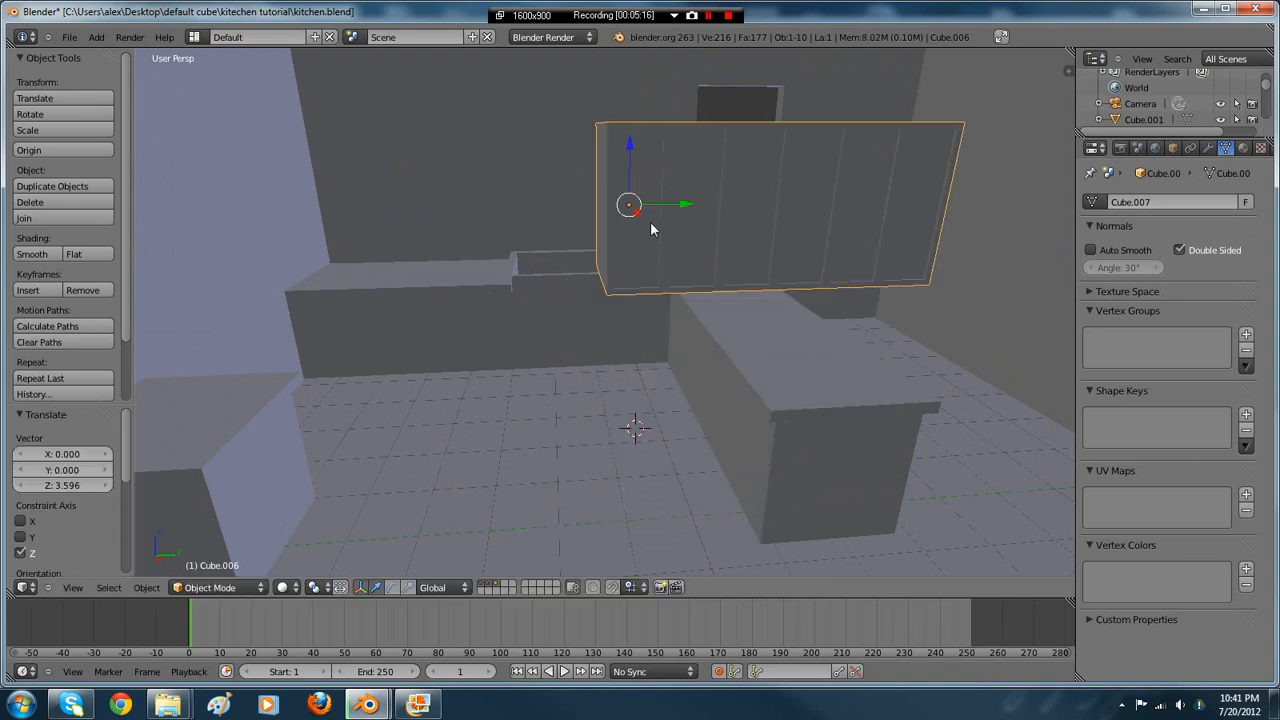
- Move the cabinet row down 0.402 units, back along X toward the rear wall, and -1.539 units along Y
{"action": "key", "text": "KP_0"}
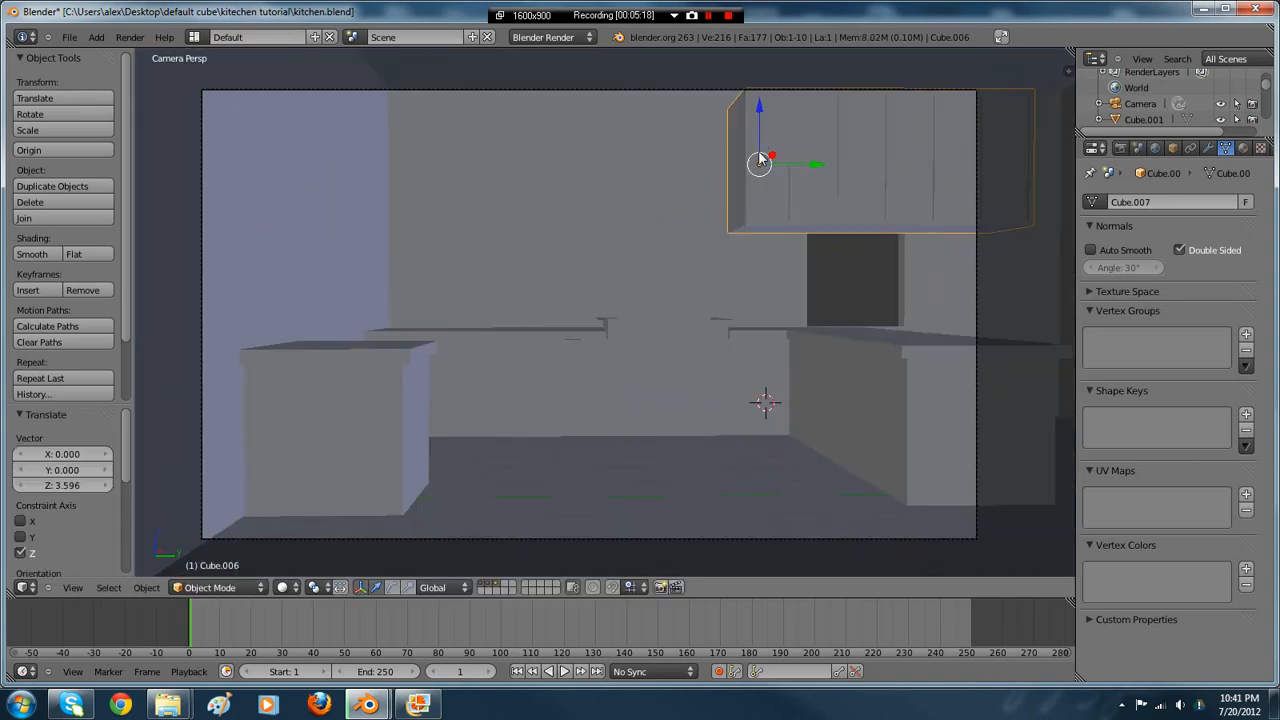
{"action": "left_click_drag", "start_coordinate": [759, 160], "coordinate": [756, 183]}
{"action": "middle_click_drag", "start_coordinate": [756, 183], "coordinate": [843, 366]}
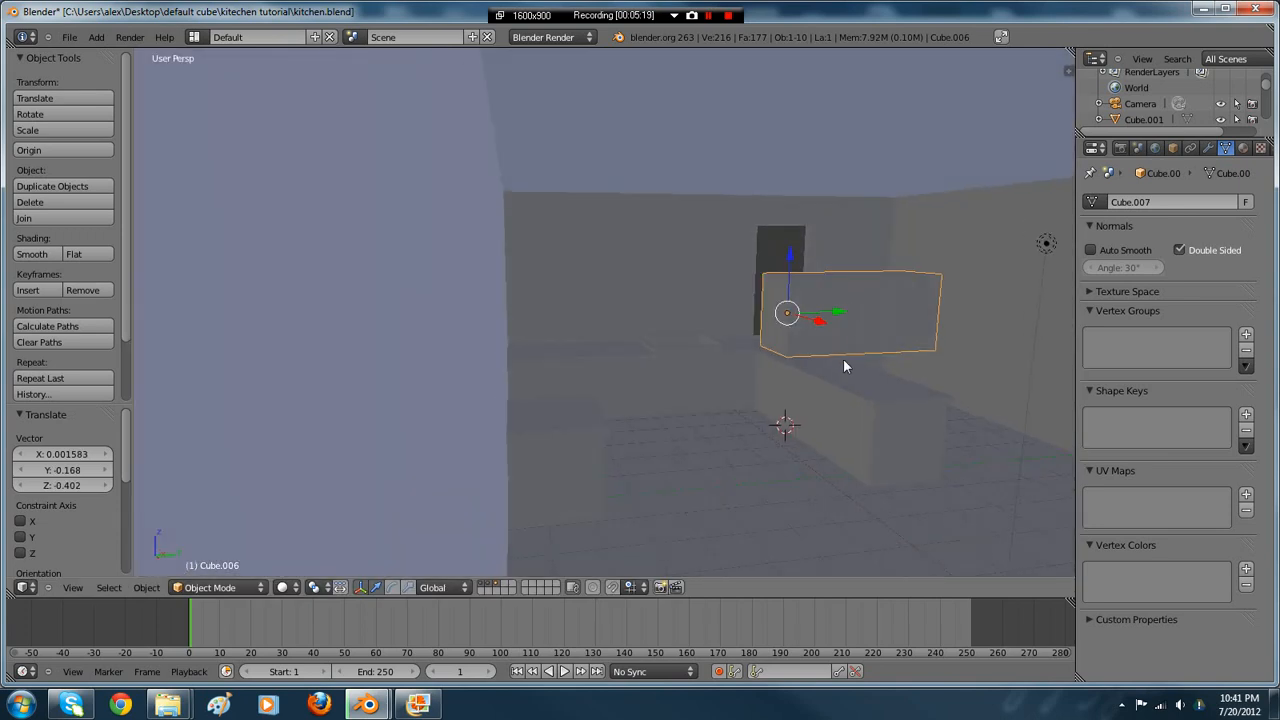
{"action": "left_click_drag", "start_coordinate": [818, 326], "coordinate": [713, 300]}
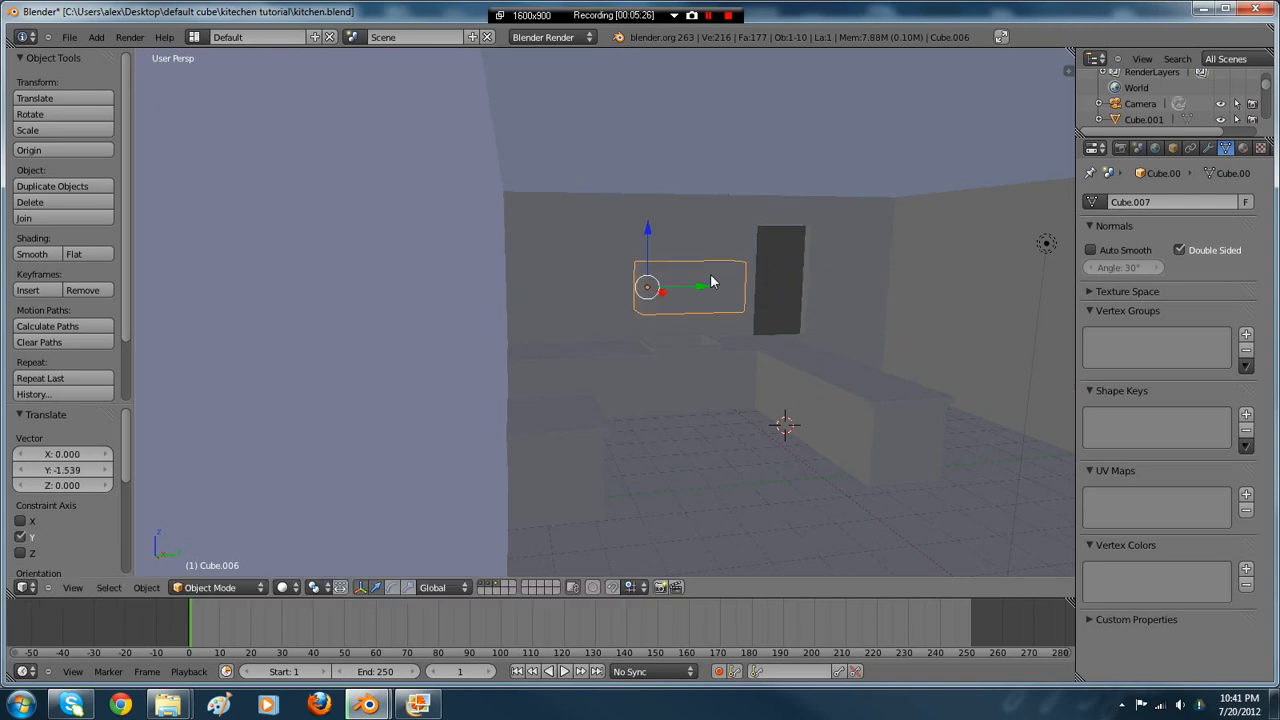
- In camera view, scale the cabinet row by 1.192 along Y and enlarge it along Z, adjusting its position beside the window
{"action": "key", "text": "KP_0"}
{"action": "key", "text": "s"}
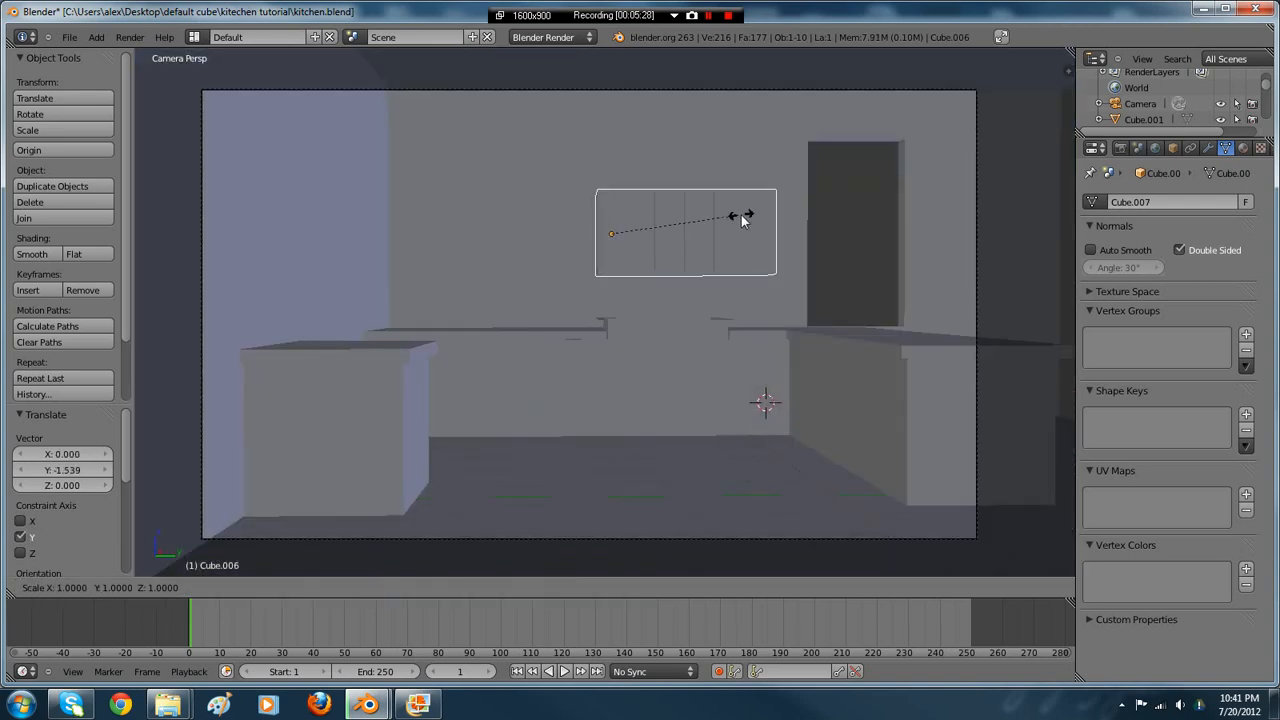
{"action": "left_click", "coordinate": [765, 211]}
{"action": "key", "text": "s"}
{"action": "key", "text": "z"}
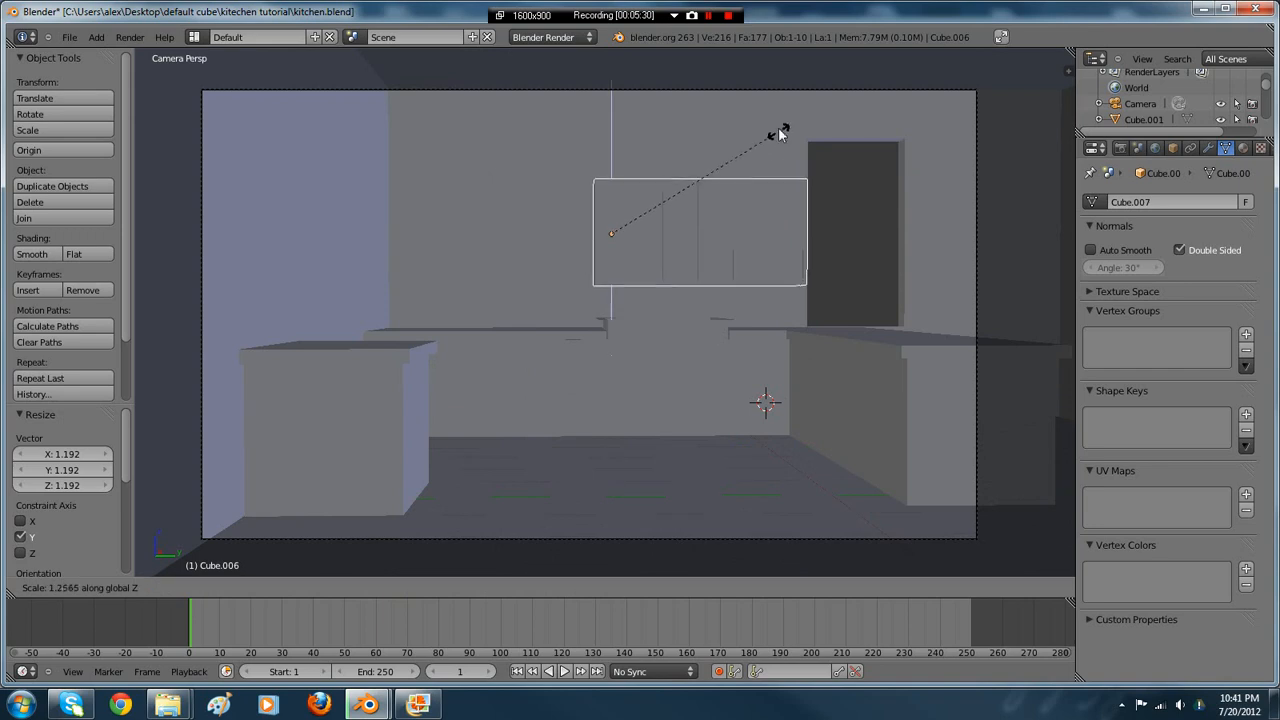
{"action": "left_click", "coordinate": [764, 153]}
{"action": "left_click_drag", "start_coordinate": [651, 233], "coordinate": [626, 227]}
{"action": "left_click_drag", "start_coordinate": [581, 166], "coordinate": [580, 157]}
{"action": "key", "text": "Tab"}
{"action": "key", "text": "z"}
{"action": "key", "text": "a"}
{"action": "key", "text": "b"}
{"action": "key", "text": "Escape"}
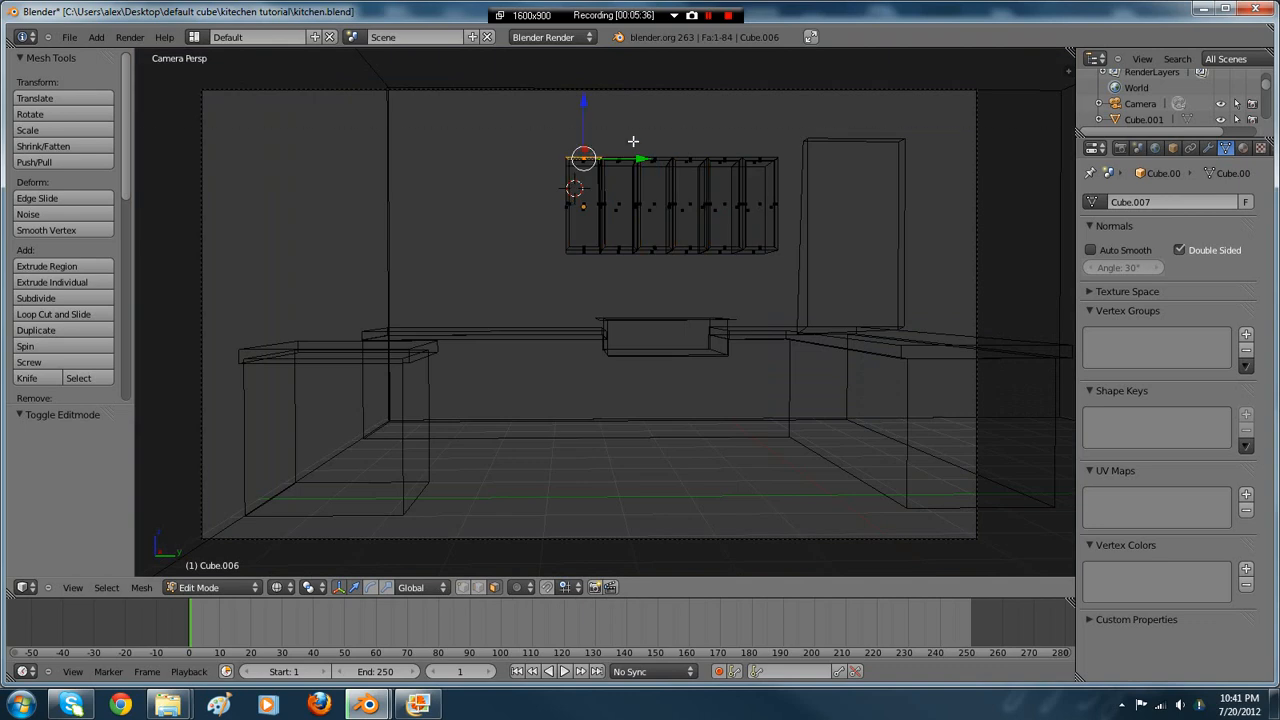
{"action": "key", "text": "Tab"}
- Scale the cabinet row by 1.321 along Y and move it about -1.355 units along Y, away from the window
{"action": "key", "text": "s"}
{"action": "key", "text": "y"}
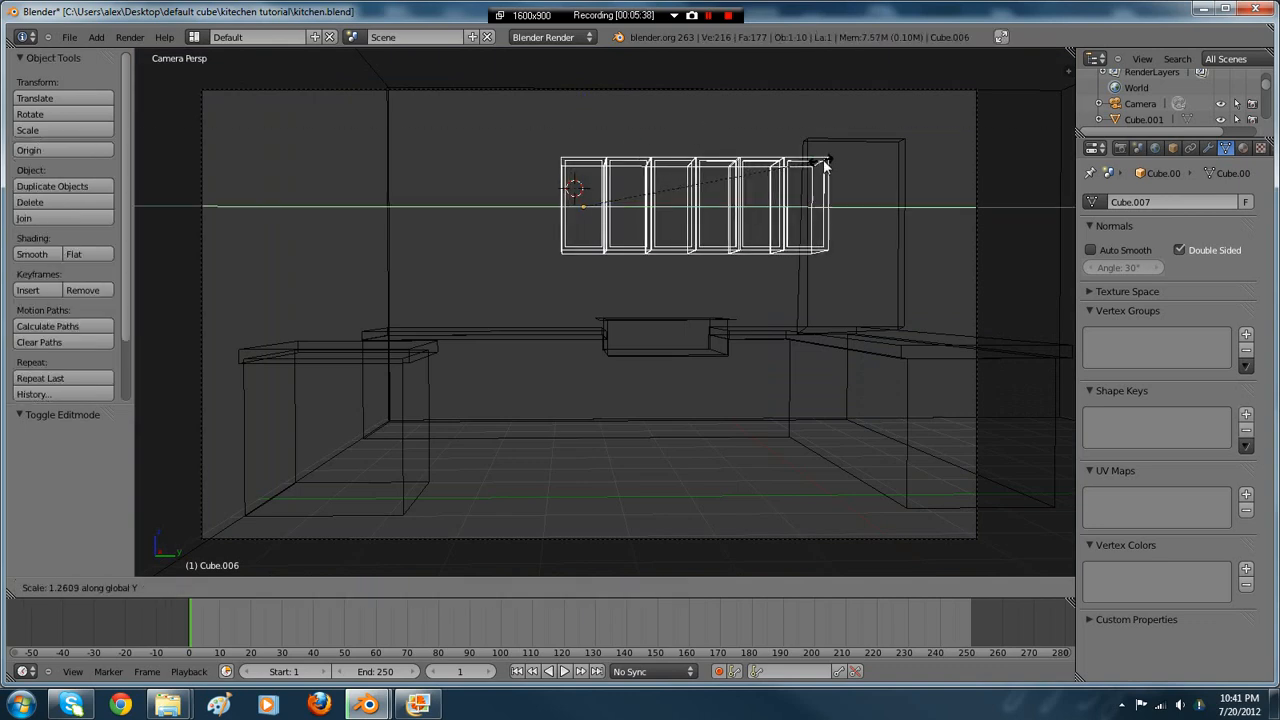
{"action": "left_click", "coordinate": [820, 168]}
{"action": "key", "text": "g"}
{"action": "key", "text": "y"}
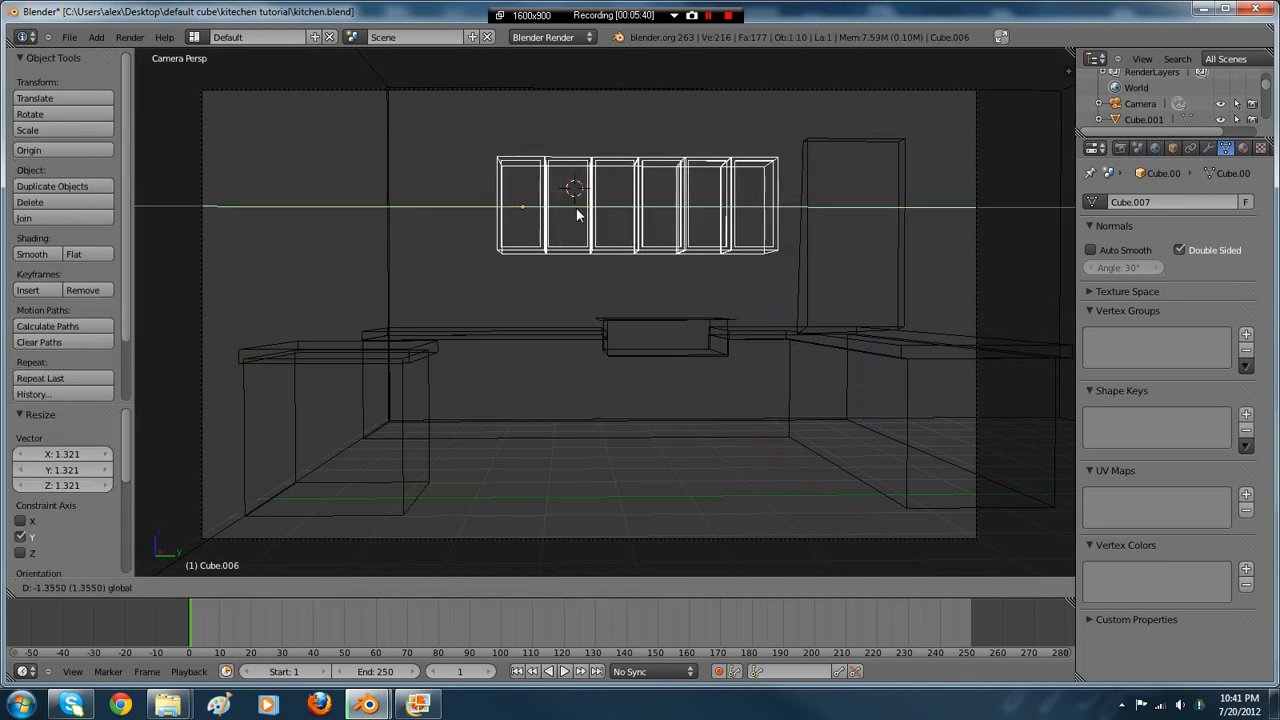
{"action": "left_click", "coordinate": [577, 204]}
- Scale the cabinet row by 1.227 along Z, then widen it along Y with a 0.213-unit shift along Y
{"action": "key", "text": "s"}
{"action": "key", "text": "z"}
{"action": "left_click", "coordinate": [581, 200]}
{"action": "key", "text": "s"}
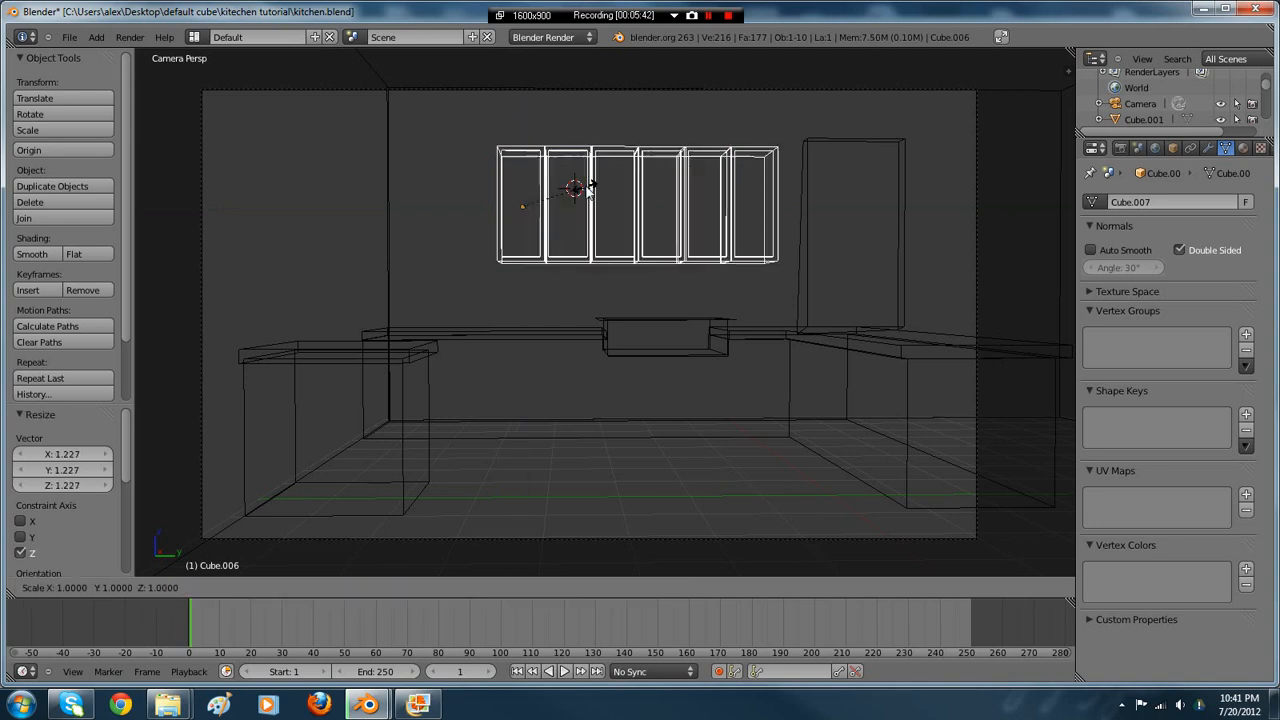
{"action": "key", "text": "y"}
{"action": "left_click", "coordinate": [594, 188]}
{"action": "key", "text": "z"}
{"action": "left_click_drag", "start_coordinate": [576, 207], "coordinate": [574, 206]}
- Following the reference kitchen photo, scale the cabinet row by 1.239 along Y and move it -1.548 units along Y
{"action": "left_click", "coordinate": [418, 705]}
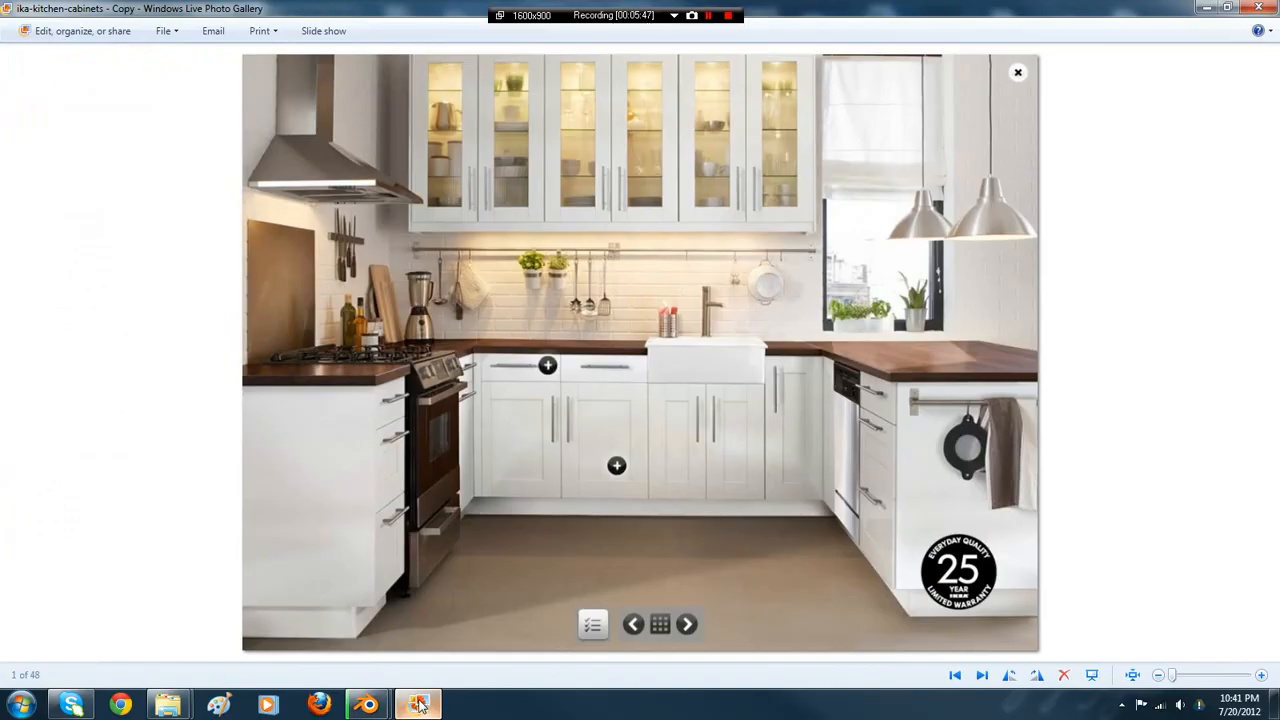
{"action": "left_click", "coordinate": [418, 705]}
{"action": "key", "text": "s"}
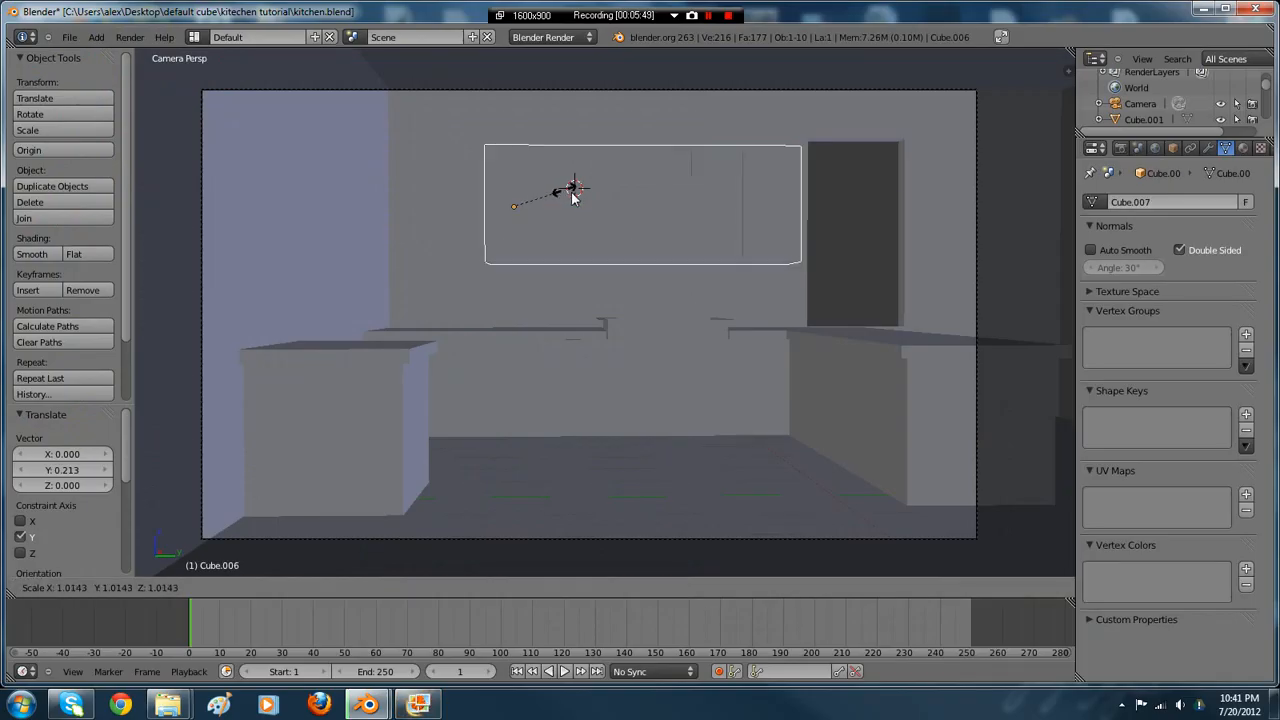
{"action": "key", "text": "y"}
{"action": "left_click", "coordinate": [574, 191]}
{"action": "key", "text": "s"}
{"action": "key", "text": "y"}
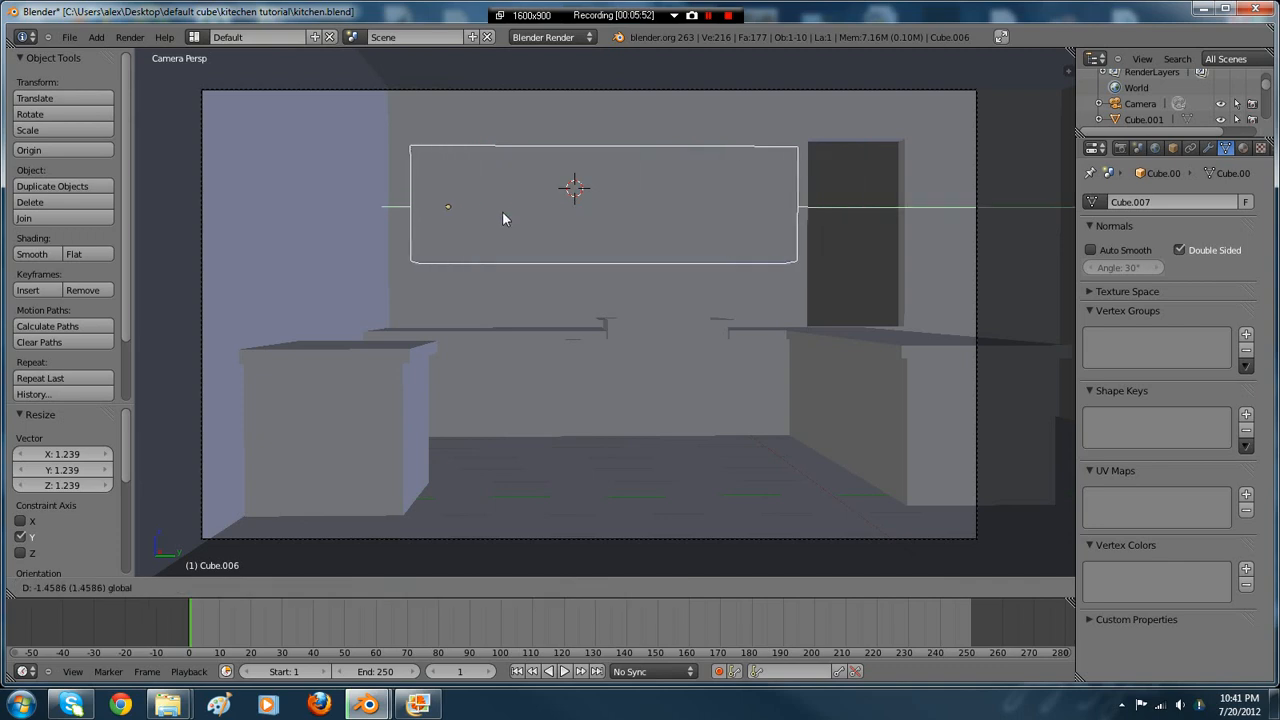
{"action": "right_click", "coordinate": [502, 211]}
- Scale the cabinet row by 1.1 along Z and raise it 0.144 units, judging the fit in camera view
{"action": "type", "text": "sz"}
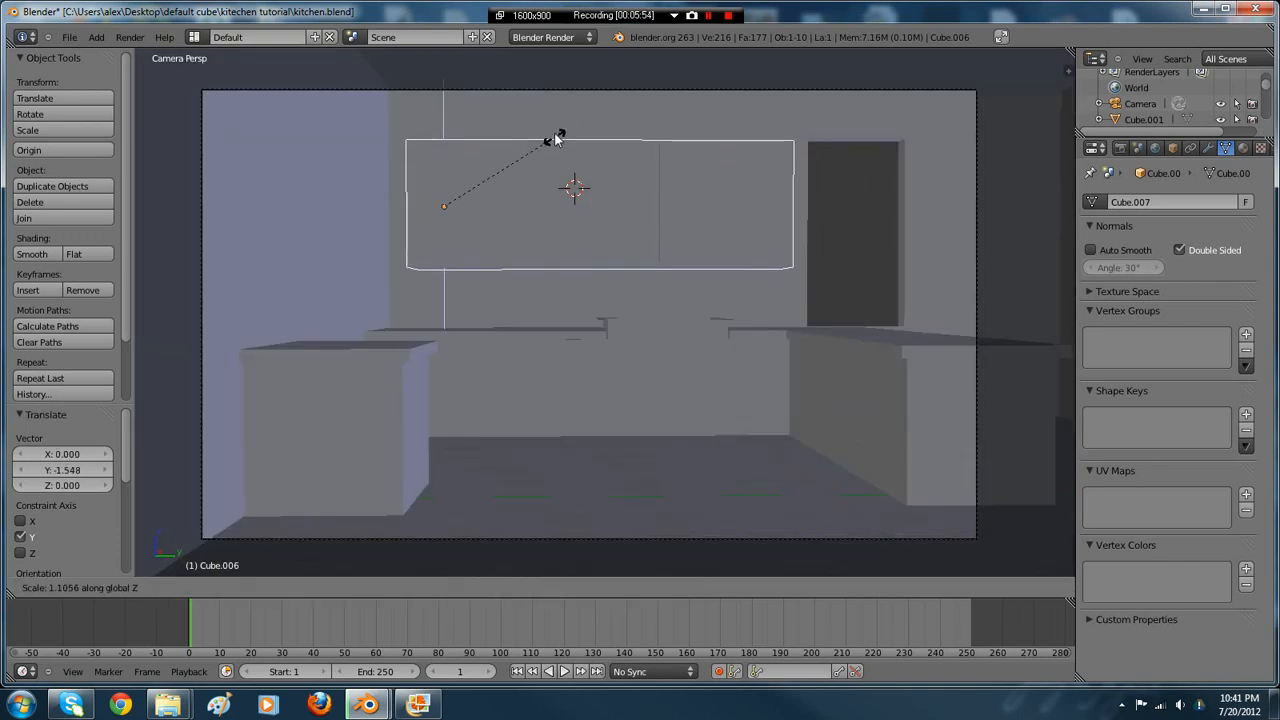
{"action": "type", "text": "1.1"}
{"action": "key", "text": "Return"}
{"action": "key", "text": "z"}
{"action": "left_click_drag", "start_coordinate": [438, 155], "coordinate": [449, 148]}
{"action": "key", "text": "z"}
{"action": "mouse_move", "coordinate": [586, 163]}
{"action": "middle_mouse_down"}
{"action": "mouse_move", "coordinate": [541, 181]}
{"action": "mouse_move", "coordinate": [590, 172]}
{"action": "middle_mouse_up"}
{"action": "key", "text": "KP_0"}
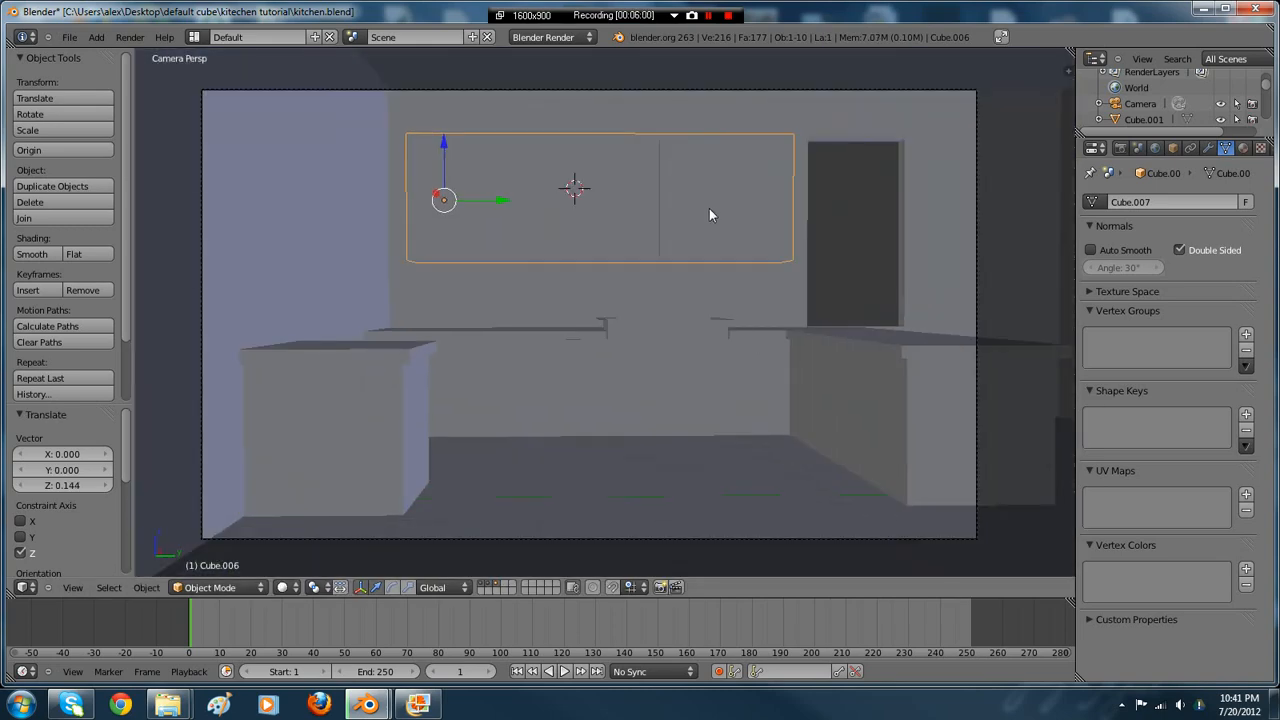
- Select both base cabinet bodies in wireframe and try to move them to another layer
{"action": "right_click", "coordinate": [910, 241]}
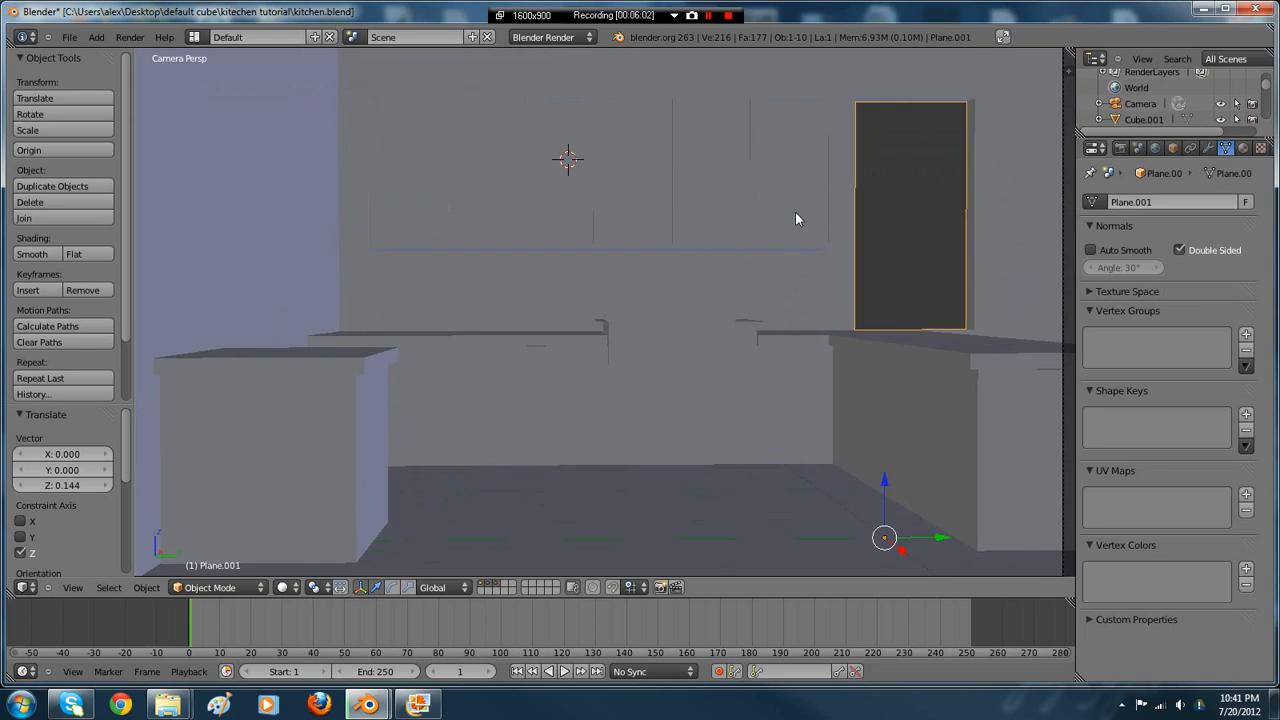
{"action": "right_click", "coordinate": [790, 218]}
{"action": "right_click", "coordinate": [940, 413]}
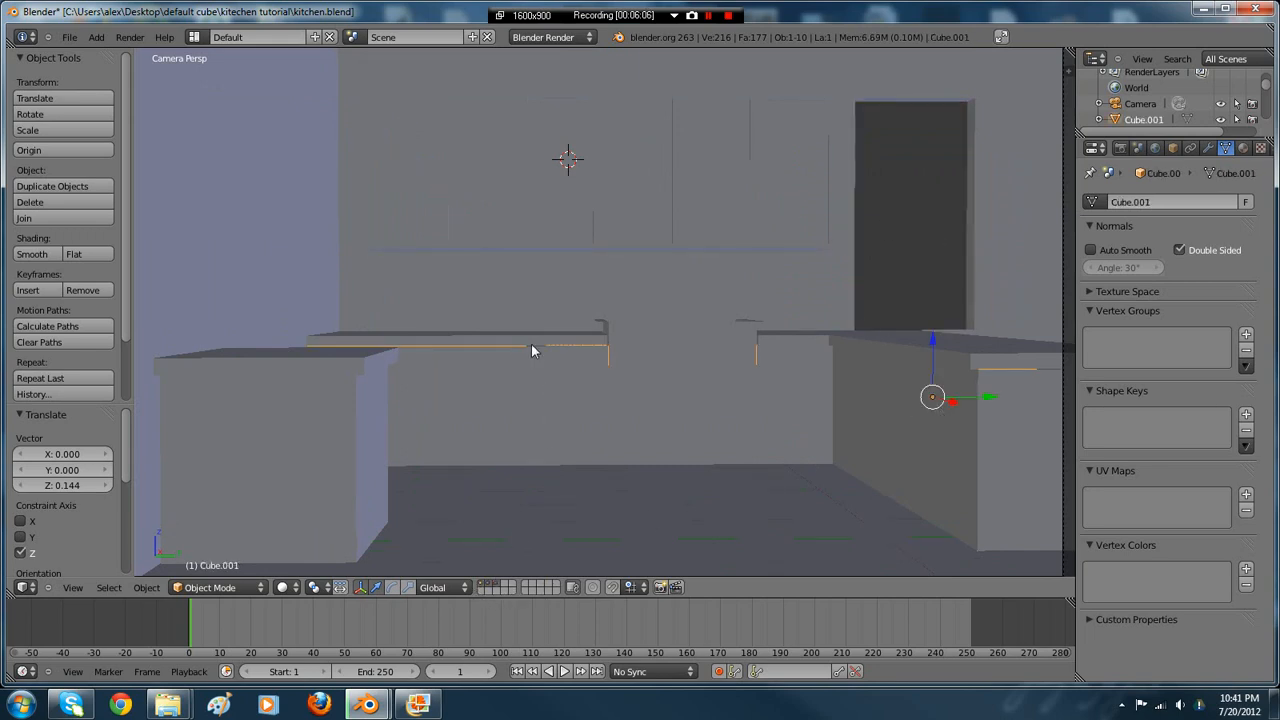
{"action": "key", "text": "z"}
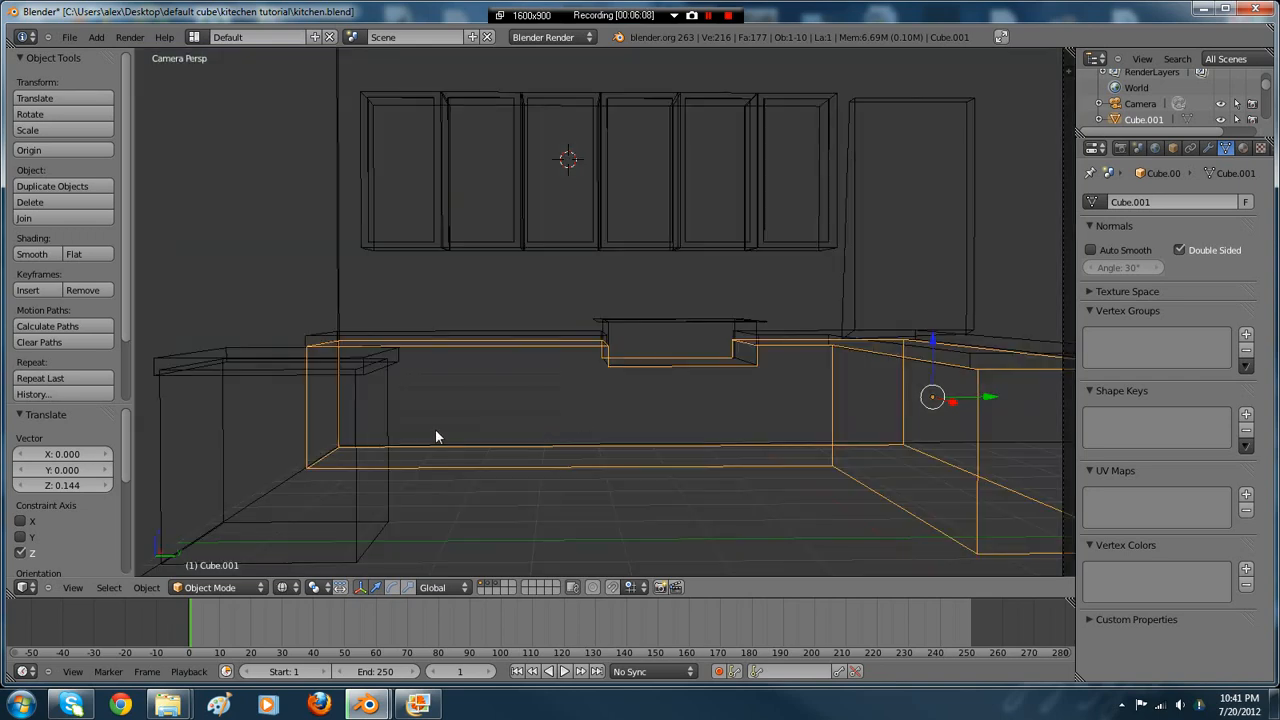
{"action": "right_click", "coordinate": [354, 526], "text": "shift"}
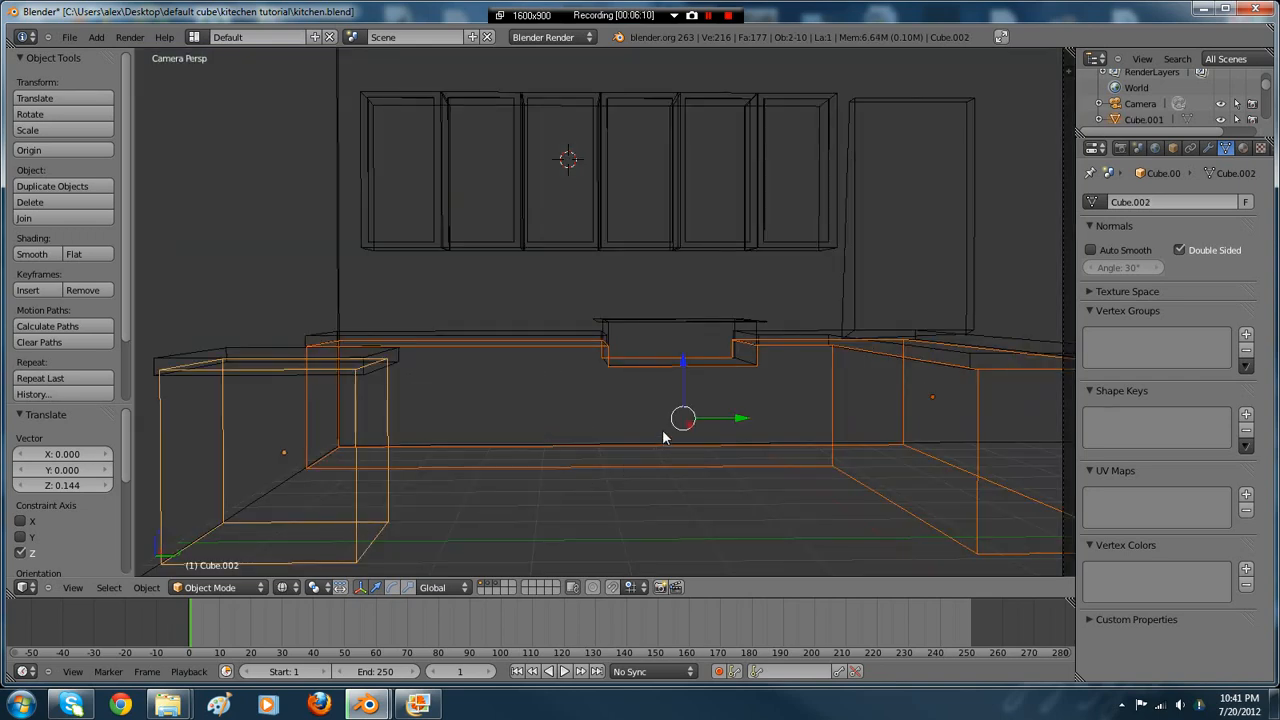
{"action": "key", "text": "m"}
{"action": "key", "text": "ctrl+z"}
- Hide the room shell of floor and walls and return to solid shading
{"action": "mouse_move", "coordinate": [625, 393]}
{"action": "middle_mouse_down"}
{"action": "mouse_move", "coordinate": [653, 416]}
{"action": "mouse_move", "coordinate": [612, 405]}
{"action": "middle_mouse_up"}
{"action": "right_click", "coordinate": [985, 391]}
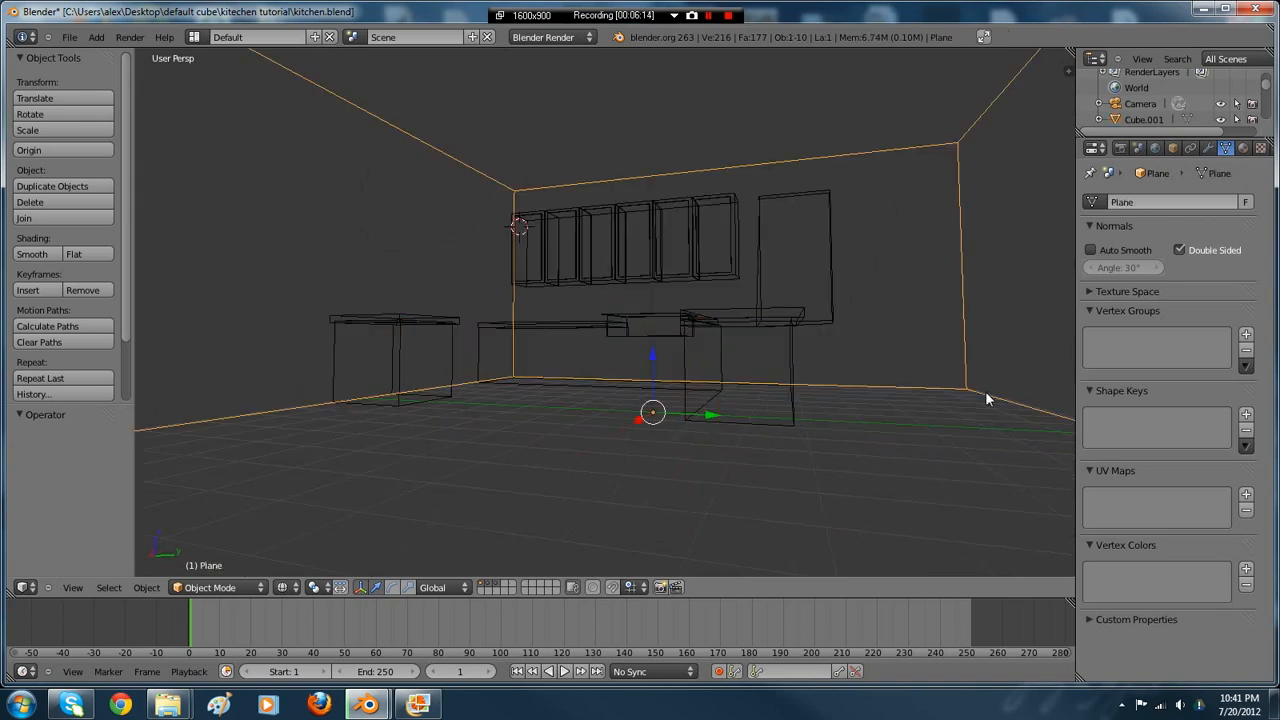
{"action": "key", "text": "h"}
{"action": "key", "text": "z"}
- Select the L-shaped base cabinet body, check the cabinet bases in the reference photo, and bring its underside into view
{"action": "middle_click_drag", "start_coordinate": [816, 390], "coordinate": [620, 398]}
{"action": "right_click", "coordinate": [614, 390]}
{"action": "right_click", "coordinate": [620, 398]}
{"action": "key", "text": "alt+Tab"}
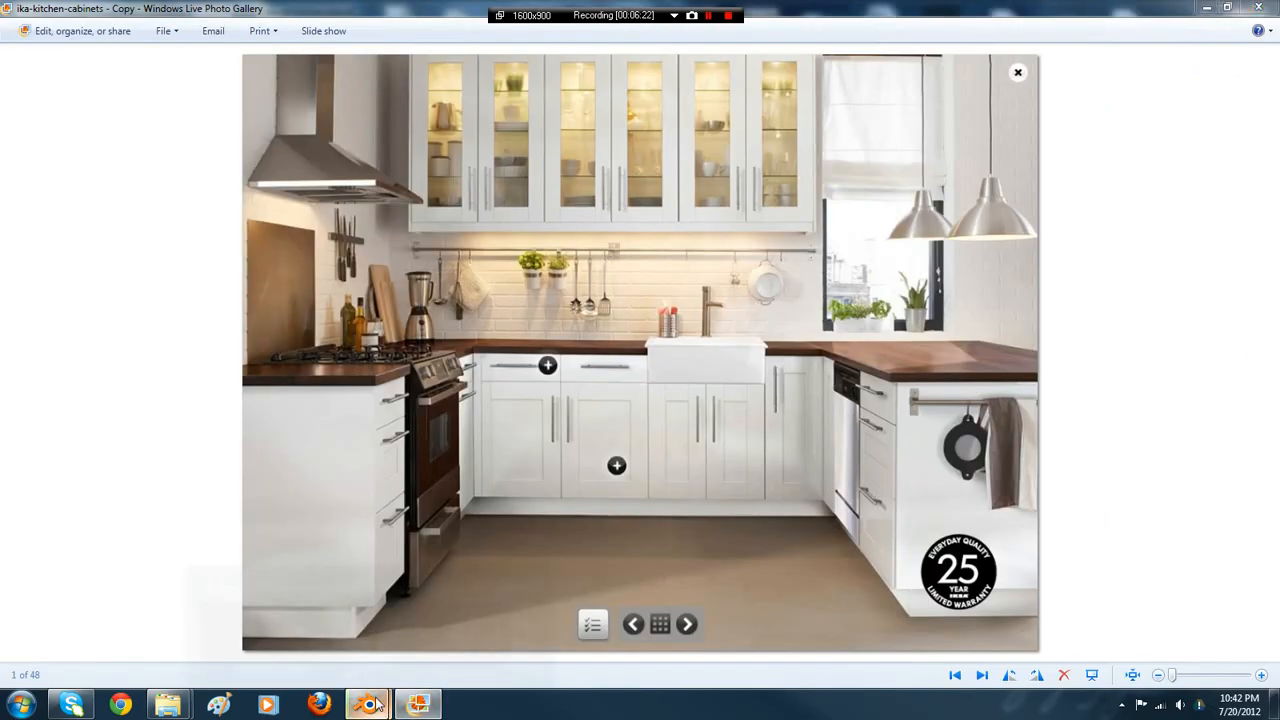
{"action": "left_click", "coordinate": [457, 615]}
{"action": "scroll", "coordinate": [832, 470], "scroll_direction": "up", "scroll_amount": 2}
{"action": "middle_click_drag", "start_coordinate": [832, 470], "coordinate": [831, 436]}
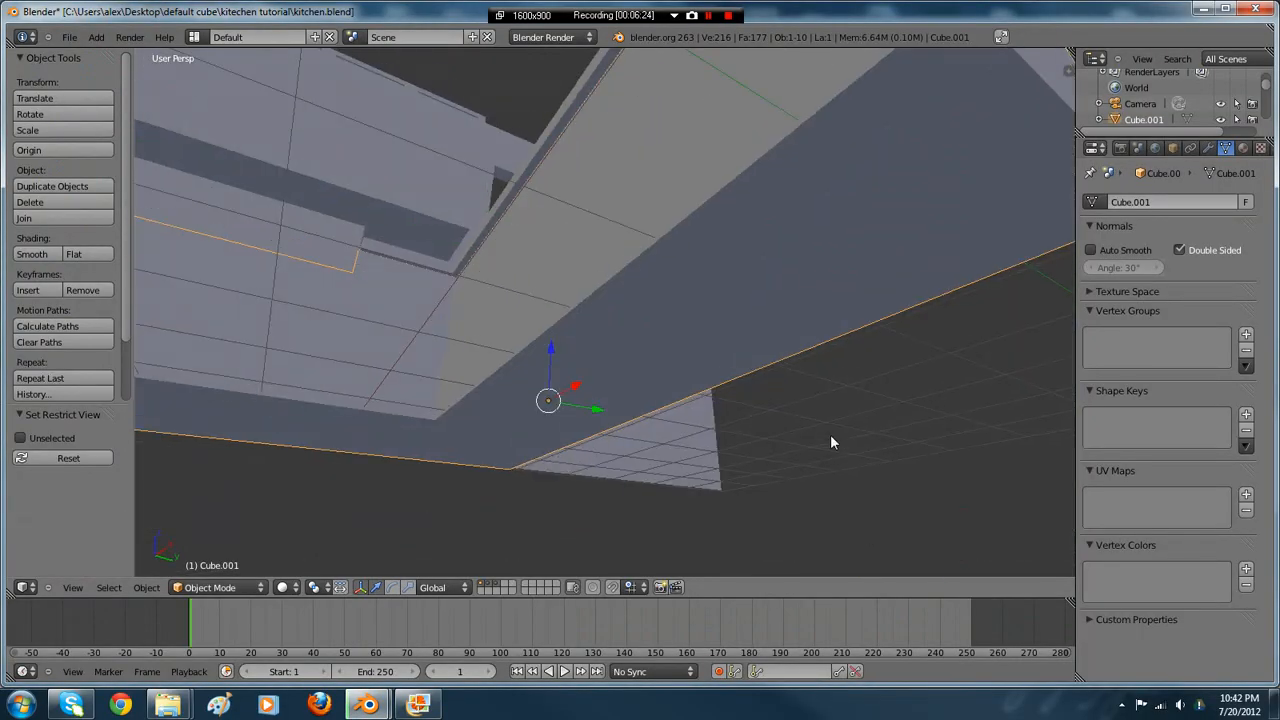
- In edit mode, select the two adjoining bottom faces under the long side arm and corner of the L-shaped base cabinet
{"action": "key", "text": "Tab"}
{"action": "scroll", "coordinate": [687, 343], "scroll_direction": "down", "scroll_amount": 1}
{"action": "right_click", "coordinate": [625, 329]}
{"action": "scroll", "coordinate": [628, 329], "scroll_direction": "down", "scroll_amount": 1}
{"action": "mouse_move", "coordinate": [628, 329]}
{"action": "middle_mouse_down"}
{"action": "mouse_move", "coordinate": [637, 409]}
{"action": "mouse_move", "coordinate": [643, 337]}
{"action": "middle_mouse_up"}
{"action": "scroll", "coordinate": [656, 322], "scroll_direction": "up", "scroll_amount": 1}
{"action": "right_click", "coordinate": [505, 418], "text": "shift"}
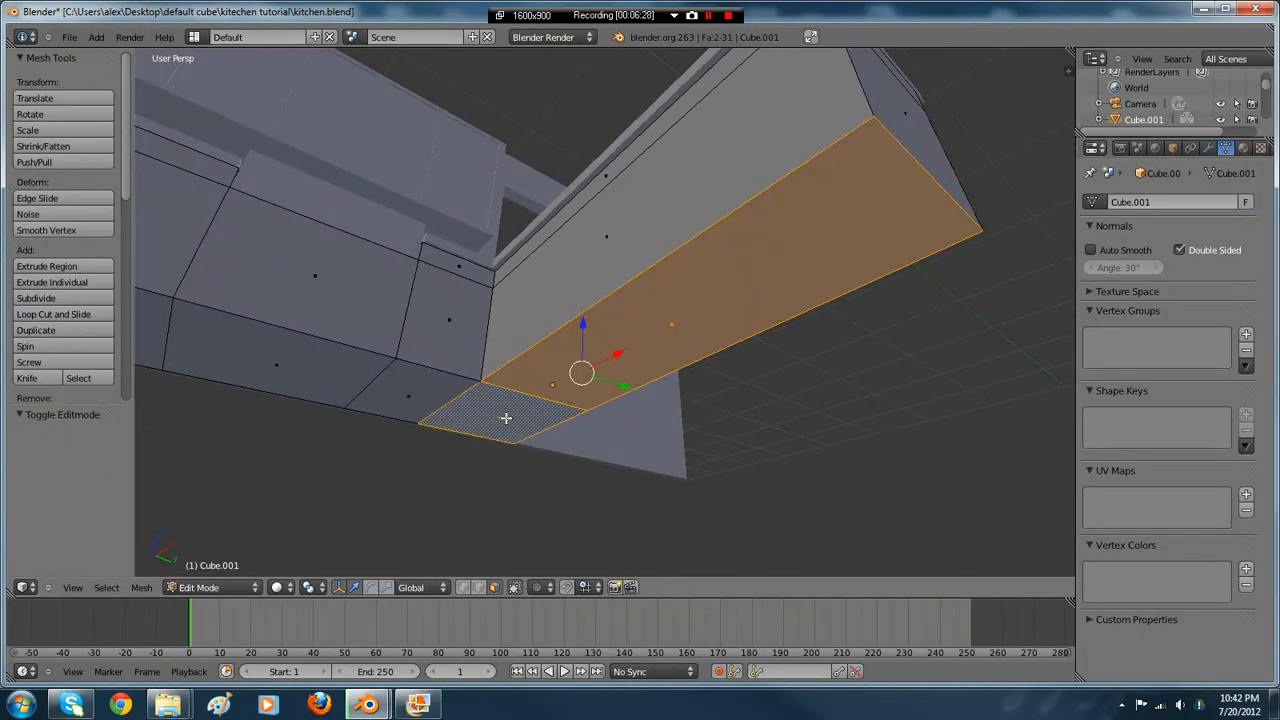
- Extrude the selected bottom faces in place, scale them to 0.963 and shift them 0.0314 units along Y
{"action": "middle_click_drag", "start_coordinate": [582, 406], "coordinate": [651, 347]}
{"action": "key", "text": "e"}
{"action": "right_click", "coordinate": [818, 261]}
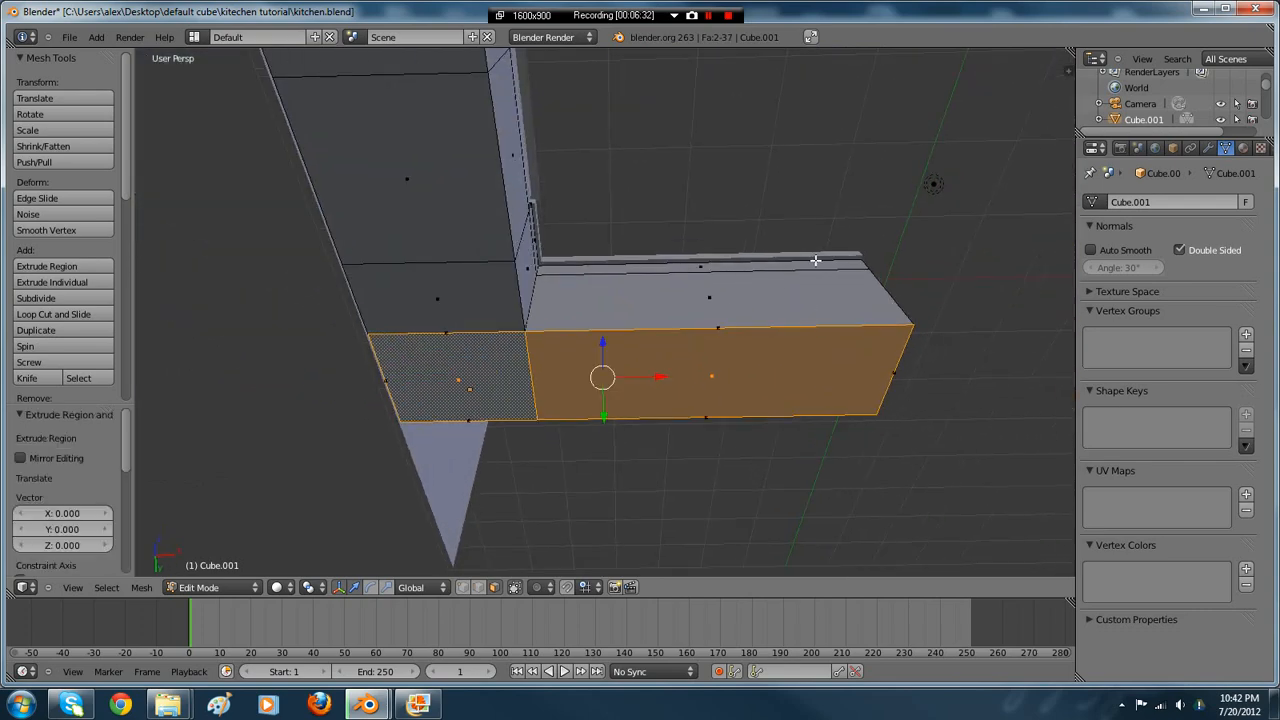
{"action": "key", "text": "s"}
{"action": "left_click", "coordinate": [811, 267]}
{"action": "middle_click_drag", "start_coordinate": [723, 303], "coordinate": [728, 290]}
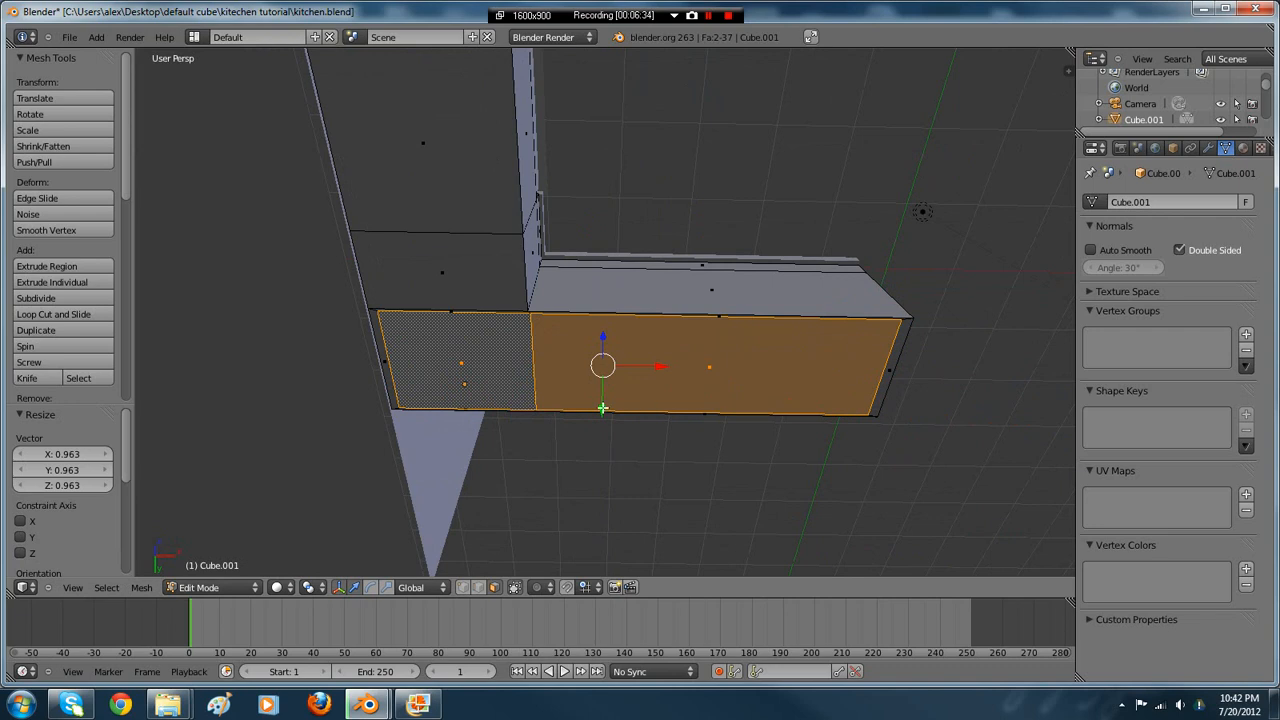
{"action": "left_click_drag", "start_coordinate": [602, 408], "coordinate": [541, 365]}
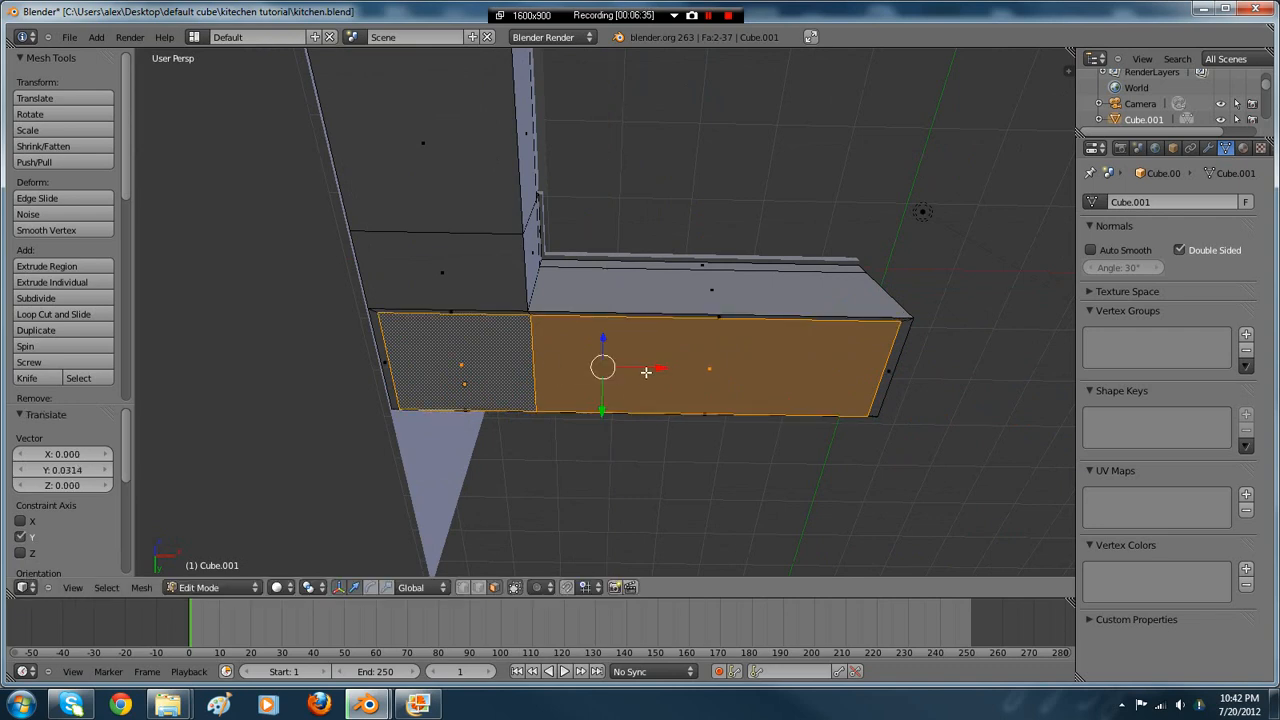
- Extrude the inset bottom faces under the side arm of the L-shaped base cabinet downward to form its recessed base
{"action": "left_click_drag", "start_coordinate": [646, 372], "coordinate": [646, 369]}
{"action": "middle_click_drag", "start_coordinate": [646, 369], "coordinate": [773, 394]}
{"action": "key", "text": "e"}
{"action": "left_click", "coordinate": [548, 371]}
- Extrude the three bottom faces under the sink arm in place, scale them to 0.948, and resize them again by 1.041
{"action": "right_click", "coordinate": [480, 375], "text": "shift"}
{"action": "key", "text": "s"}
{"action": "left_click", "coordinate": [796, 311]}
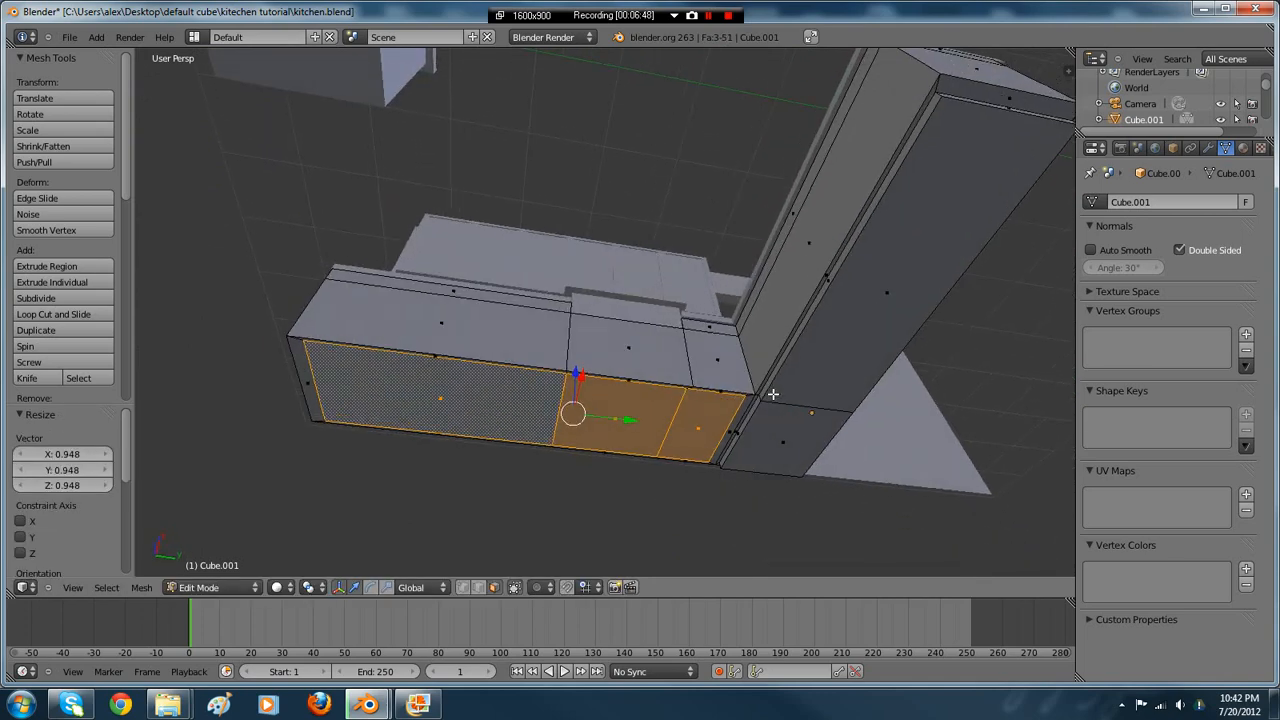
{"action": "key", "text": "s"}
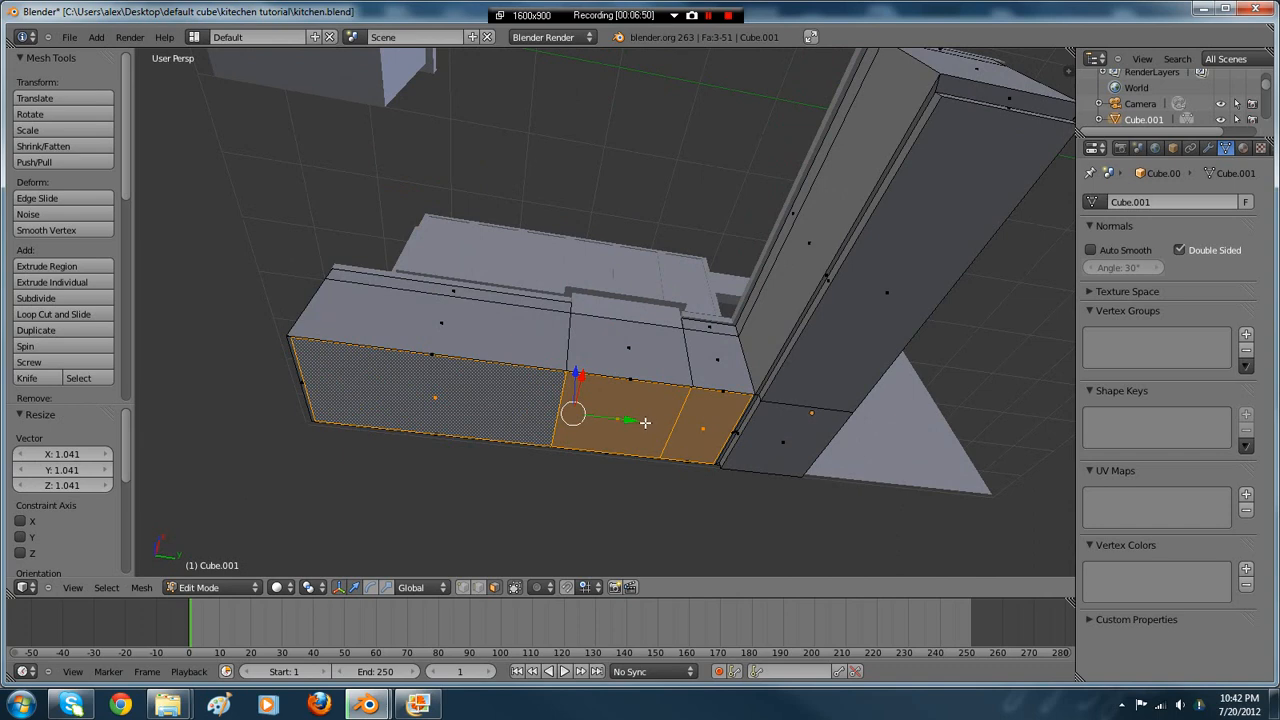
{"action": "left_click_drag", "start_coordinate": [645, 422], "coordinate": [632, 423]}
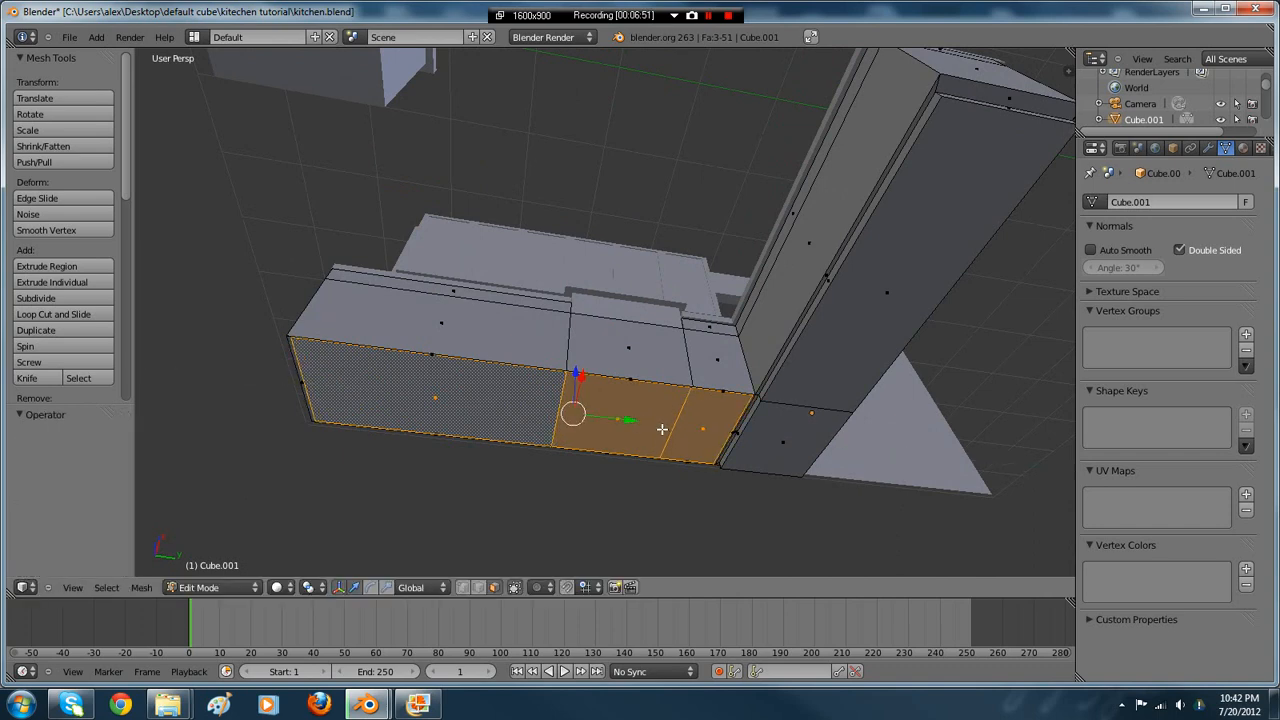
- Extrude the three bottom faces under the sink arm about 0.1 units downward and return to object mode
{"action": "key", "text": "e"}
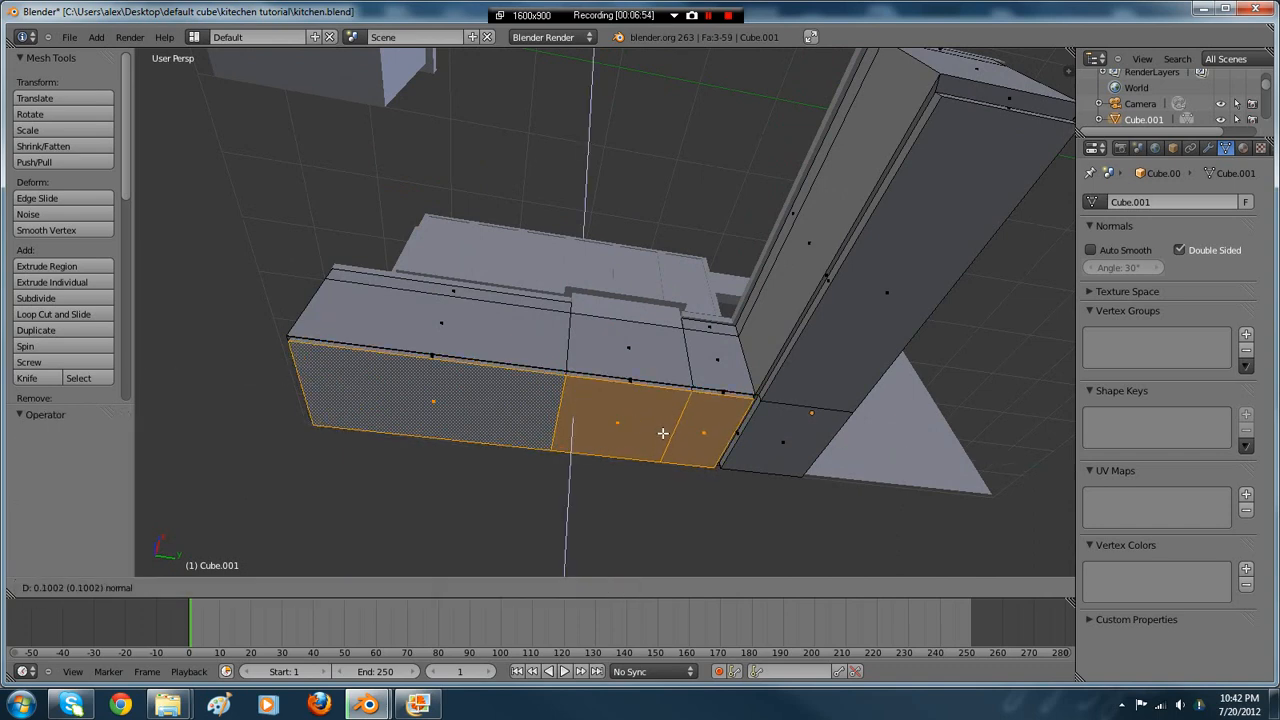
{"action": "left_click", "coordinate": [662, 432]}
{"action": "key", "text": "Tab"}
{"action": "middle_click_drag", "start_coordinate": [662, 432], "coordinate": [517, 258]}
{"action": "key", "text": "Tab"}
{"action": "key", "text": "Tab"}
- Select the separate island cabinet body and pick its bottom face in edit mode
{"action": "right_click", "coordinate": [482, 282]}
{"action": "key", "text": "Tab"}
{"action": "right_click", "coordinate": [505, 178]}
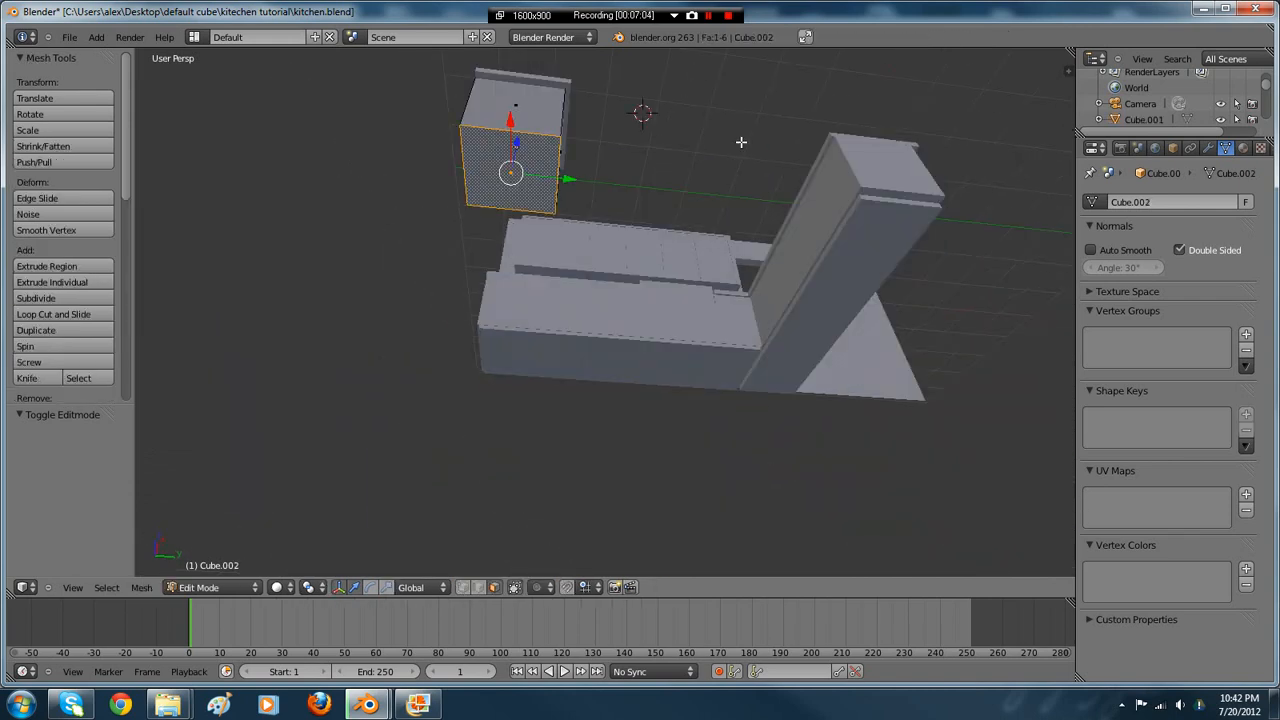
- Try to subdivide the island cabinet's bottom face
{"action": "key", "text": "w"}
{"action": "left_click", "coordinate": [736, 138]}
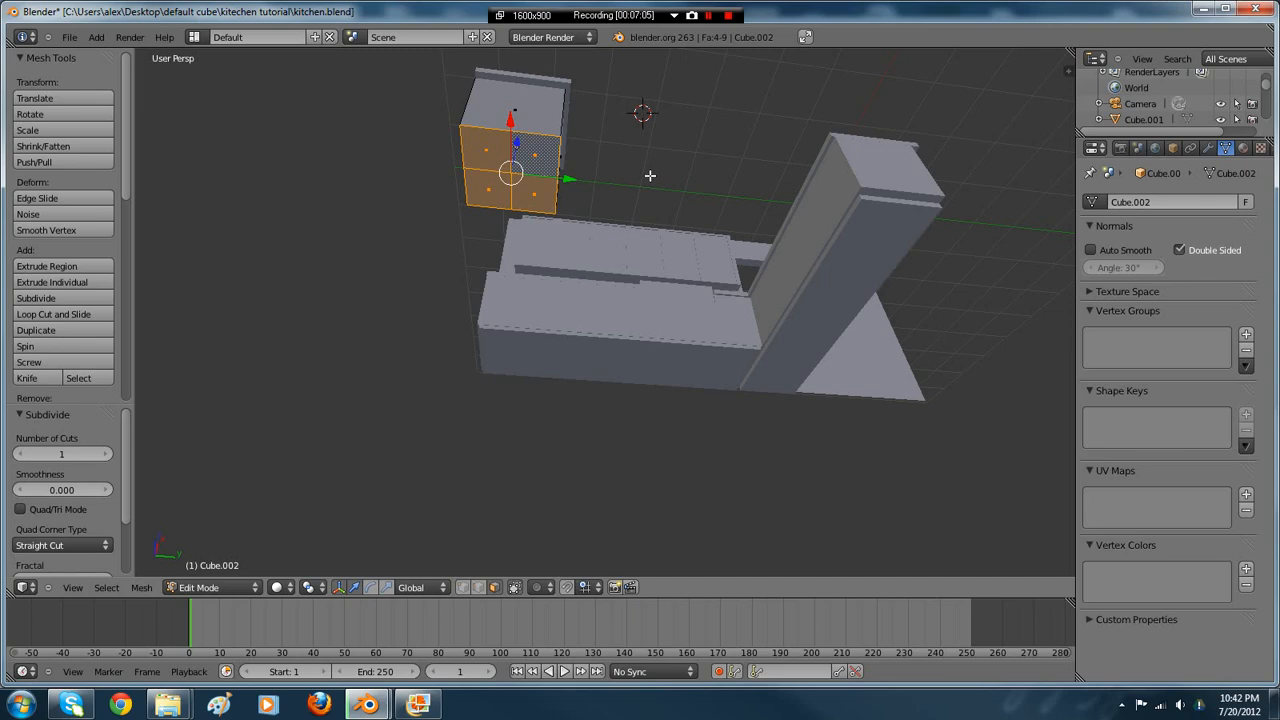
{"action": "key", "text": "ctrl+z"}
- Extrude the island cabinet's bottom face in place, scale it to 0.923, and extrude it downward as a recessed base
{"action": "key", "text": "e"}
{"action": "right_click", "coordinate": [660, 167]}
{"action": "key", "text": "s"}
{"action": "left_click", "coordinate": [648, 171]}
{"action": "key", "text": "e"}
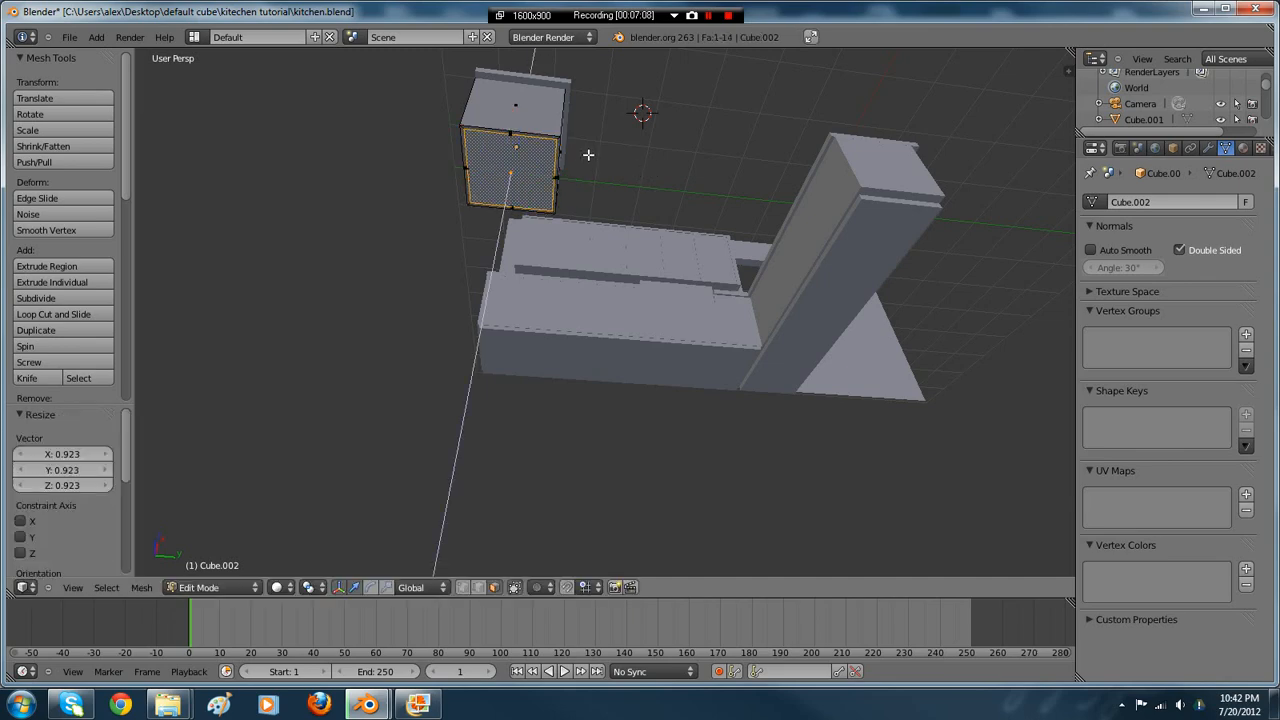
{"action": "left_click", "coordinate": [588, 159]}
{"action": "key", "text": "Tab"}
{"action": "middle_click_drag", "start_coordinate": [588, 165], "coordinate": [567, 279]}
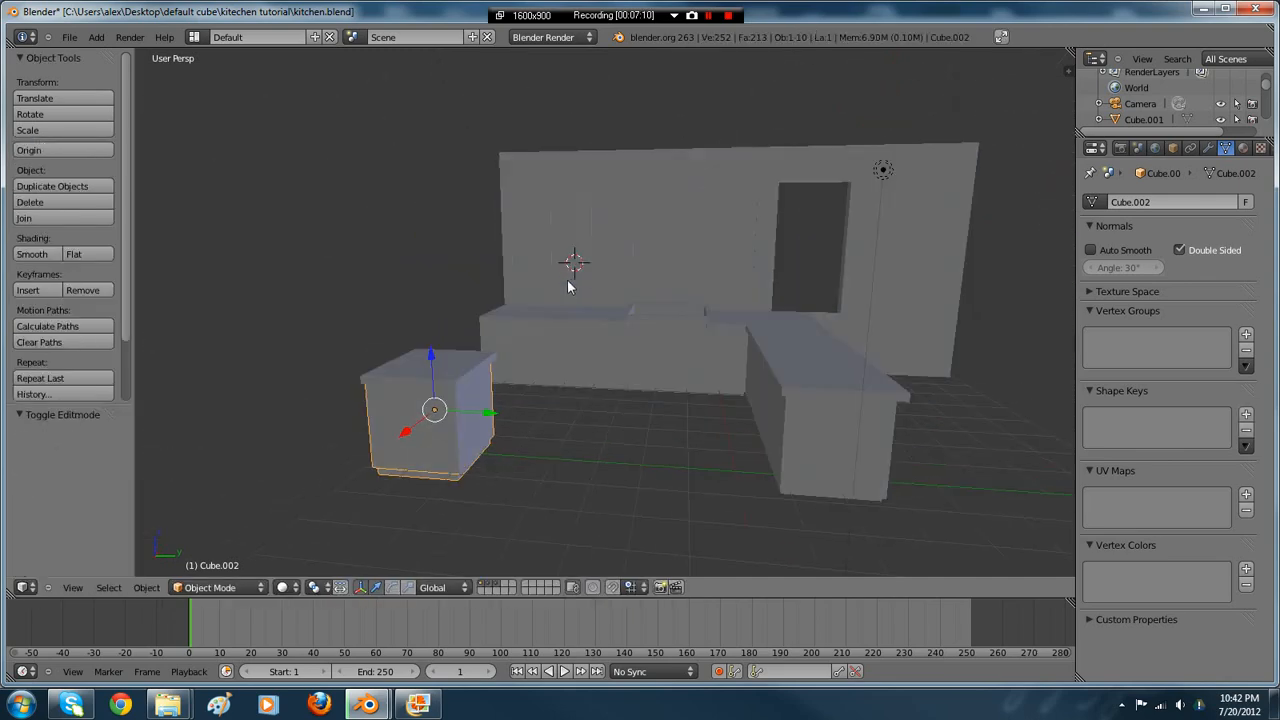
- Select the L-shaped base cabinet body in object mode
{"action": "middle_click_drag", "start_coordinate": [604, 374], "coordinate": [610, 350]}
{"action": "key", "text": "Tab"}
{"action": "left_click_drag", "start_coordinate": [450, 338], "coordinate": [451, 331]}
{"action": "key", "text": "Tab"}
{"action": "middle_click_drag", "start_coordinate": [665, 317], "coordinate": [720, 380]}
{"action": "right_click", "coordinate": [720, 380]}
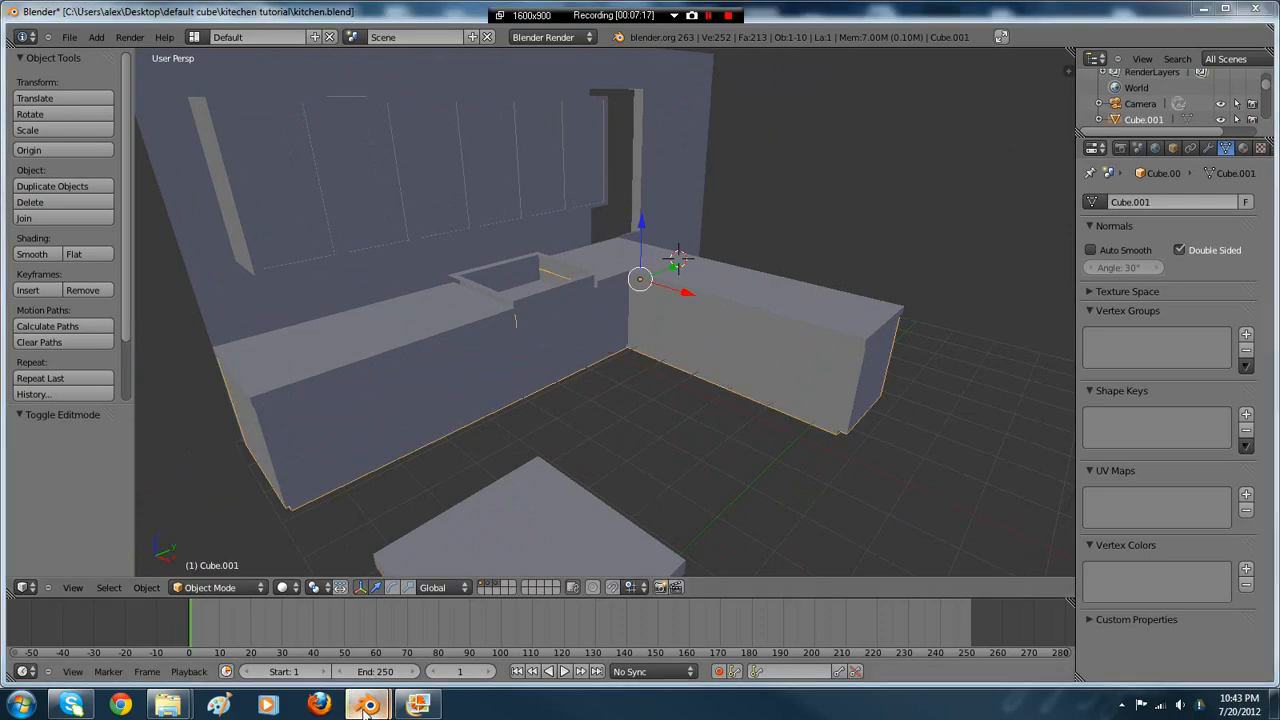
- Check the lower cabinet fronts in the reference photo and return to the kitchen model
{"action": "left_click", "coordinate": [437, 710]}
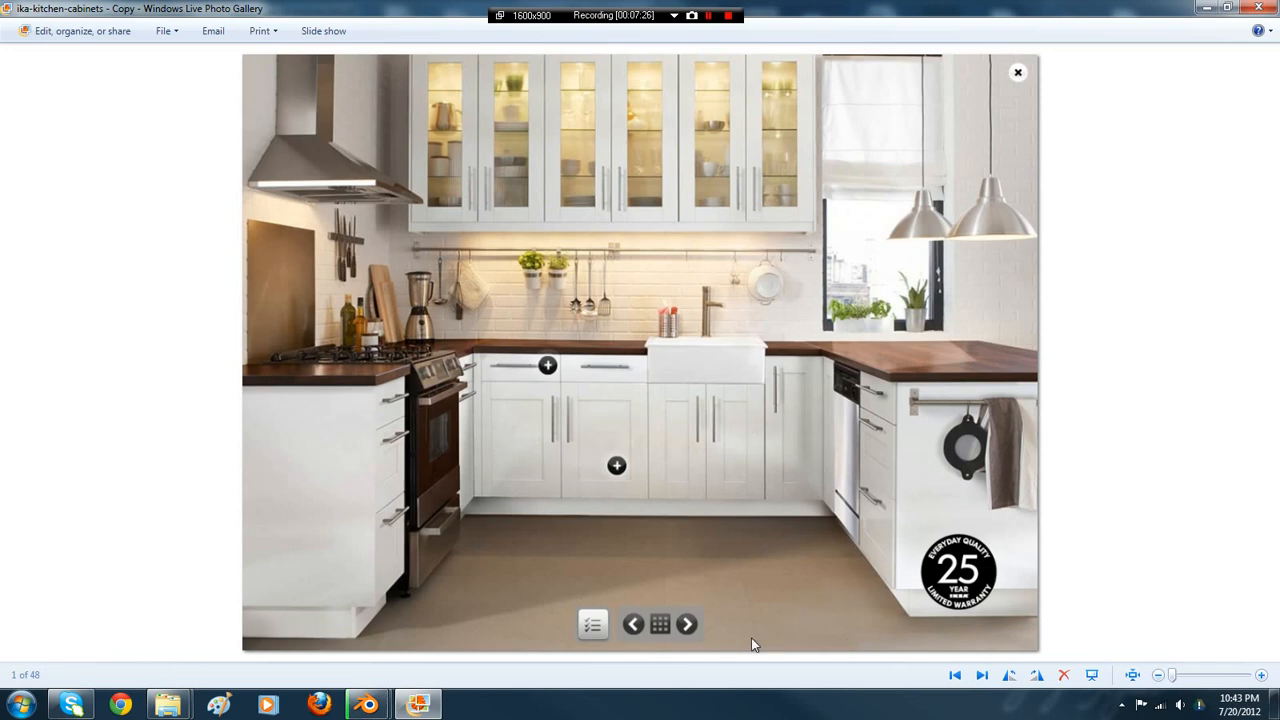
{"action": "mouse_move", "coordinate": [368, 705]}
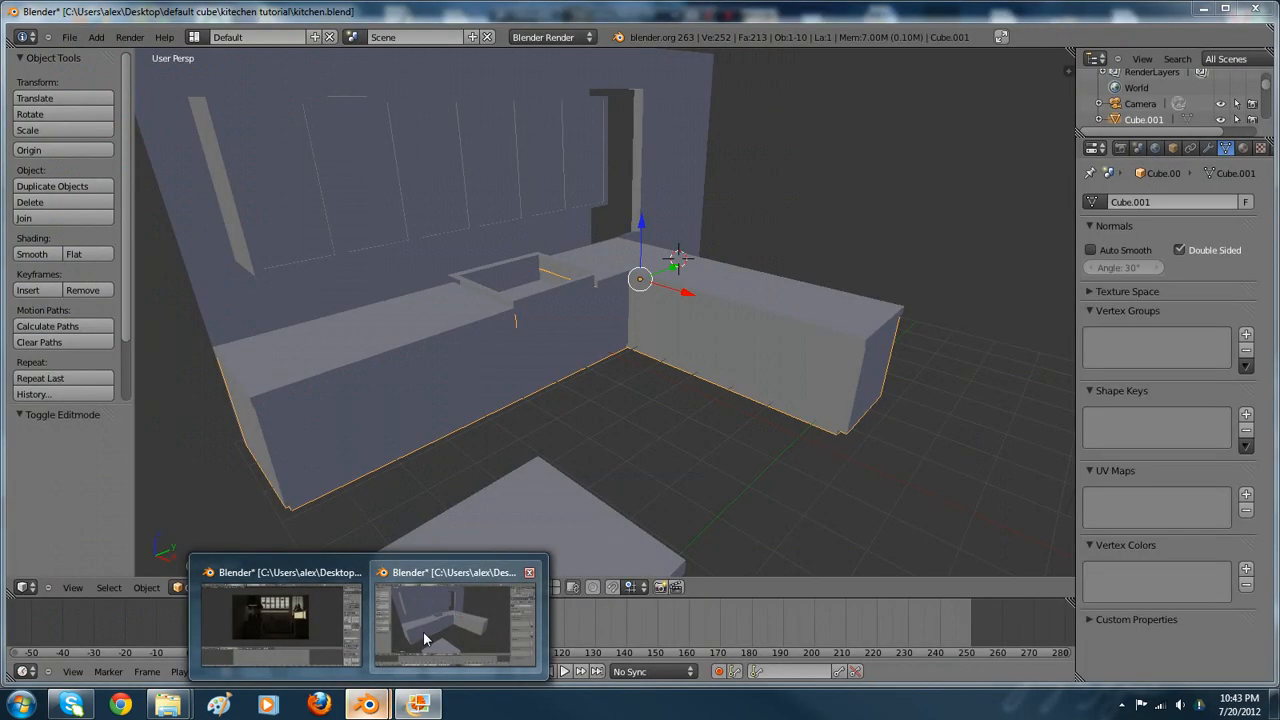
{"action": "left_click", "coordinate": [457, 606]}
- Open the L-shaped base cabinet in edit mode and compare the side arm's front with the drawer column in the reference photo
{"action": "middle_click_drag", "start_coordinate": [953, 366], "coordinate": [672, 334]}
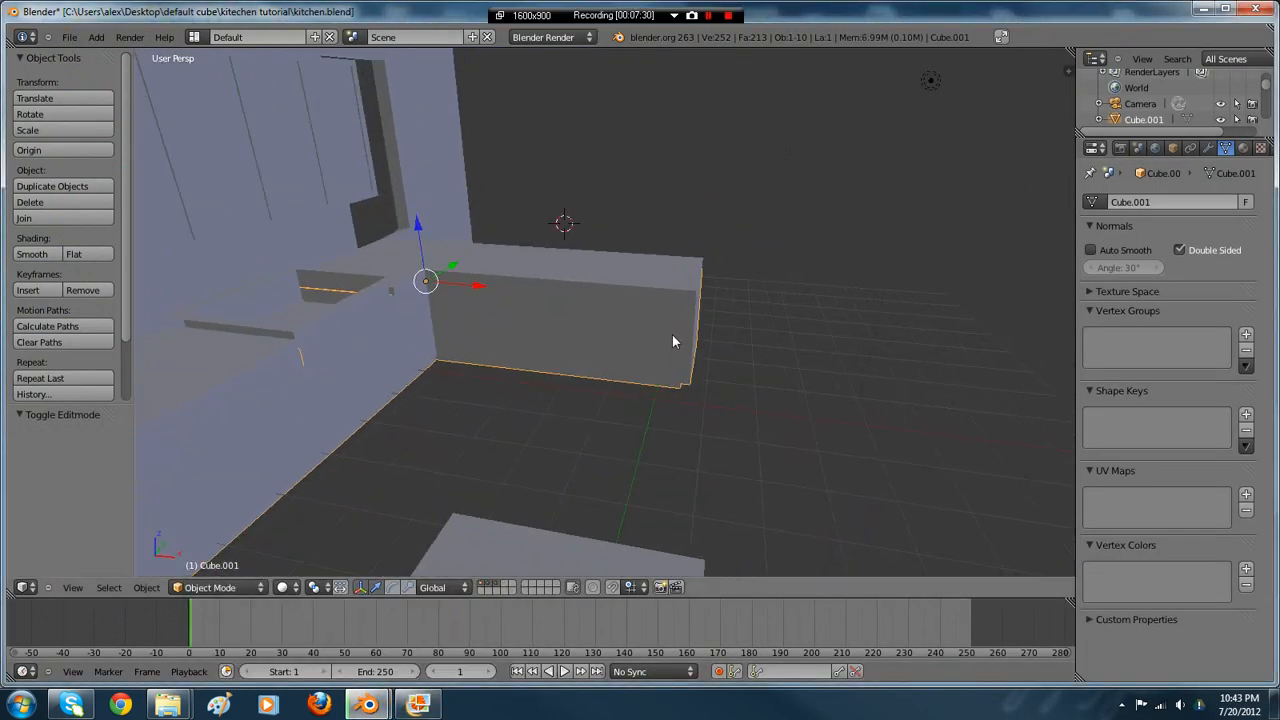
{"action": "key", "text": "Tab"}
{"action": "scroll", "coordinate": [690, 330], "scroll_direction": "up", "scroll_amount": 3}
{"action": "scroll", "coordinate": [704, 319], "scroll_direction": "up", "scroll_amount": 4}
{"action": "scroll", "coordinate": [706, 262], "scroll_direction": "down", "scroll_amount": 2}
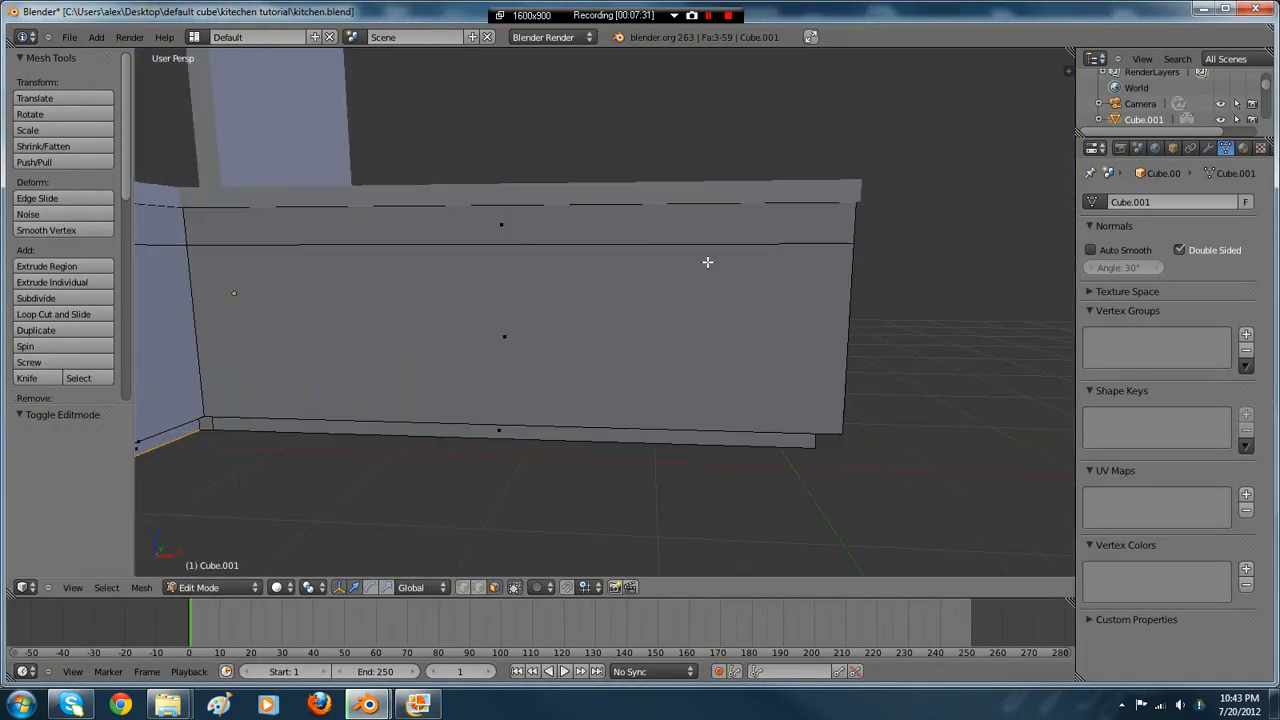
{"action": "middle_click_drag", "start_coordinate": [706, 262], "coordinate": [706, 314], "text": "shift"}
{"action": "left_click", "coordinate": [419, 706]}
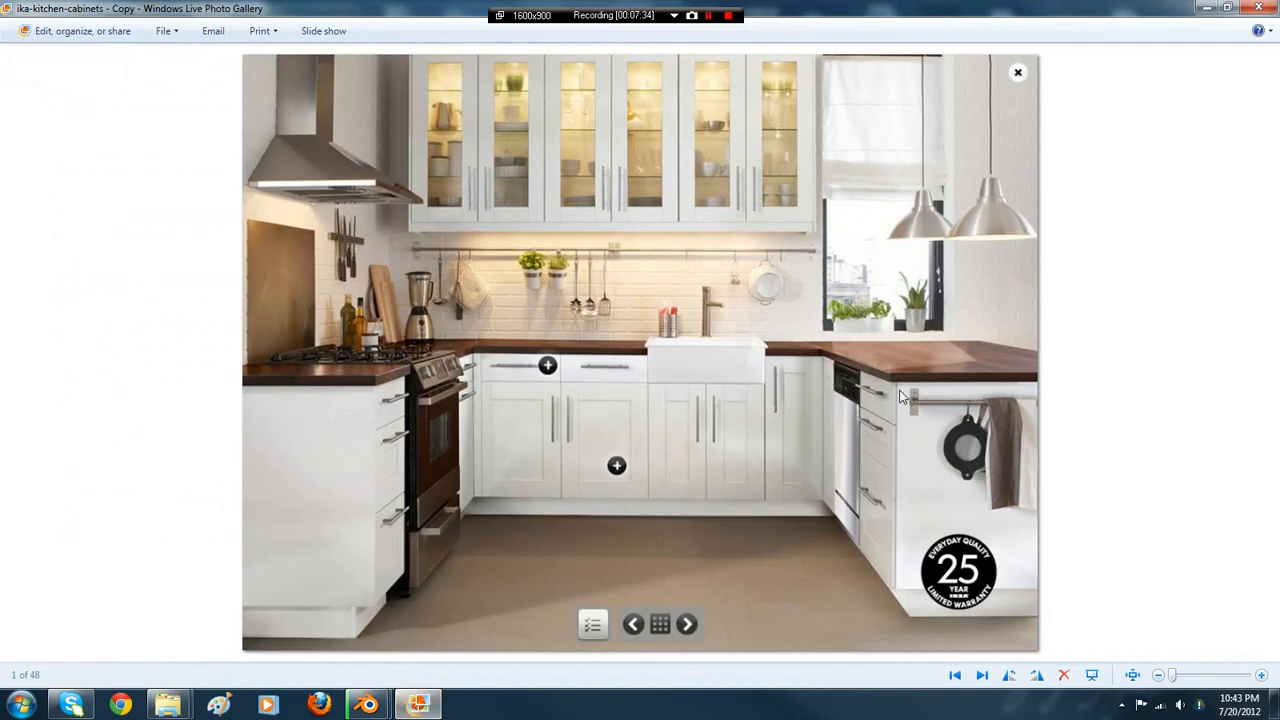
{"action": "left_click", "coordinate": [371, 705]}
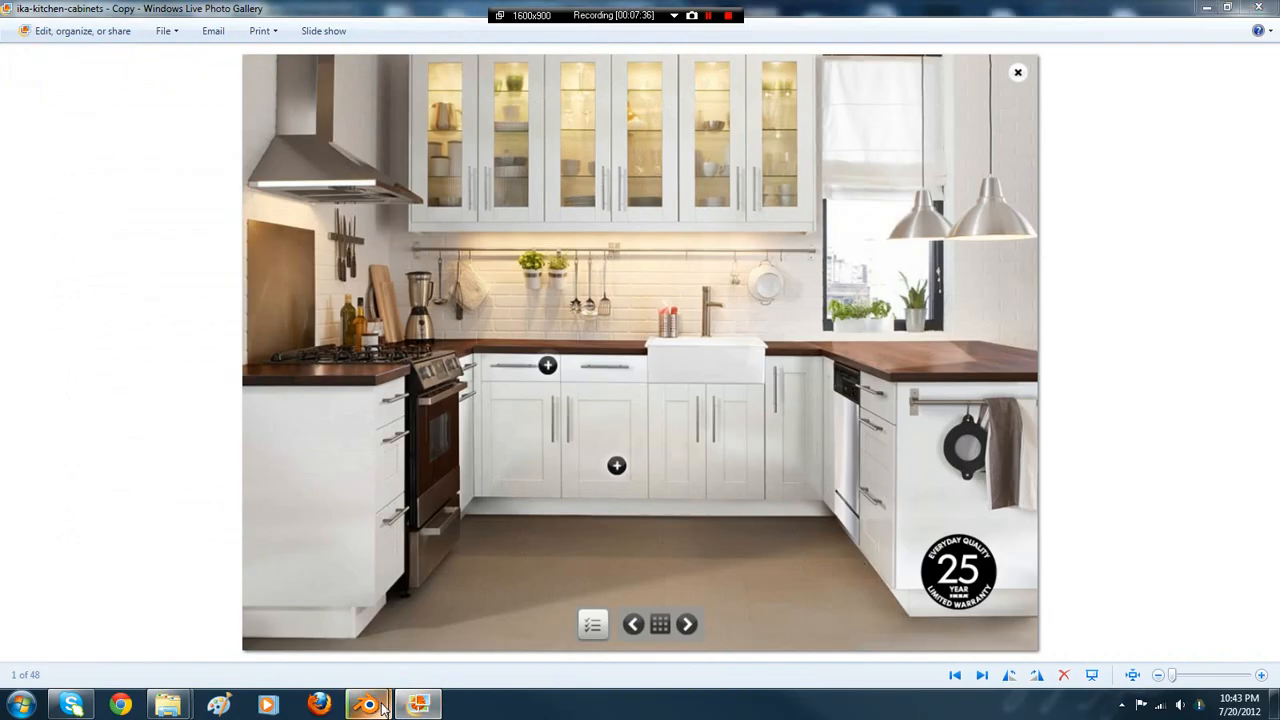
{"action": "left_click", "coordinate": [480, 612]}
{"action": "scroll", "coordinate": [660, 310], "scroll_direction": "down", "scroll_amount": 2}
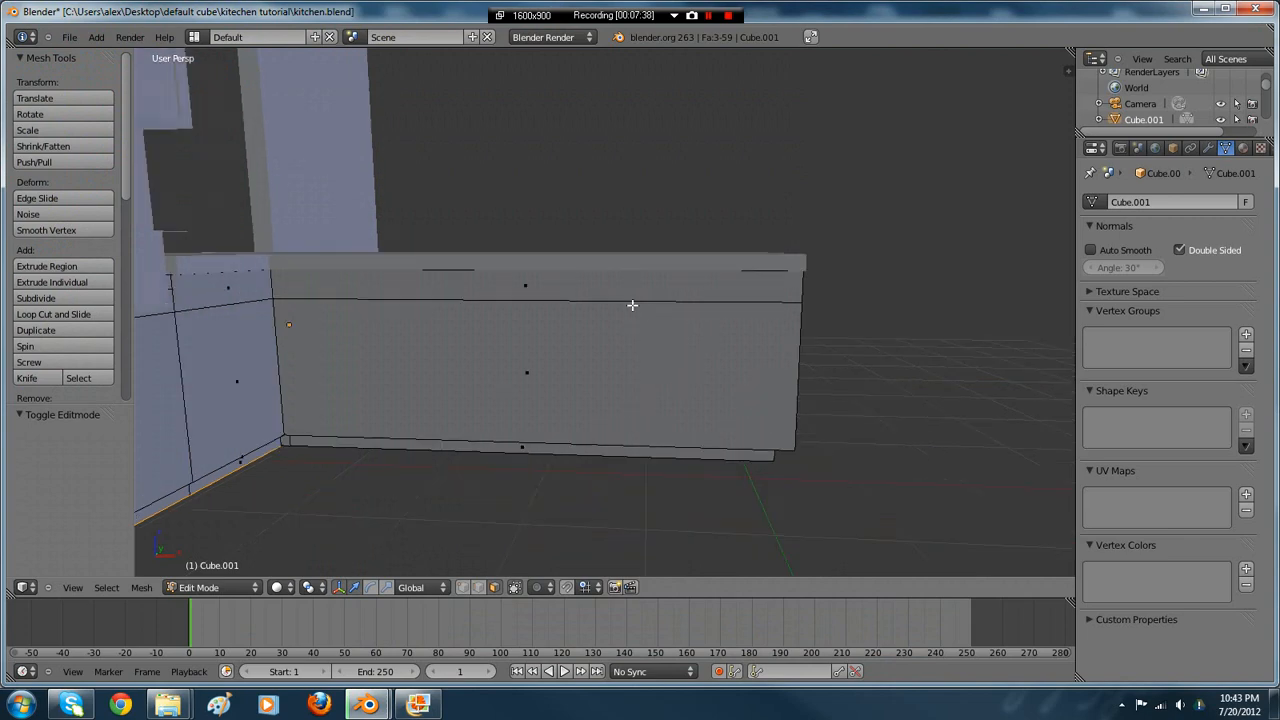
{"action": "middle_click_drag", "start_coordinate": [631, 306], "coordinate": [546, 331]}
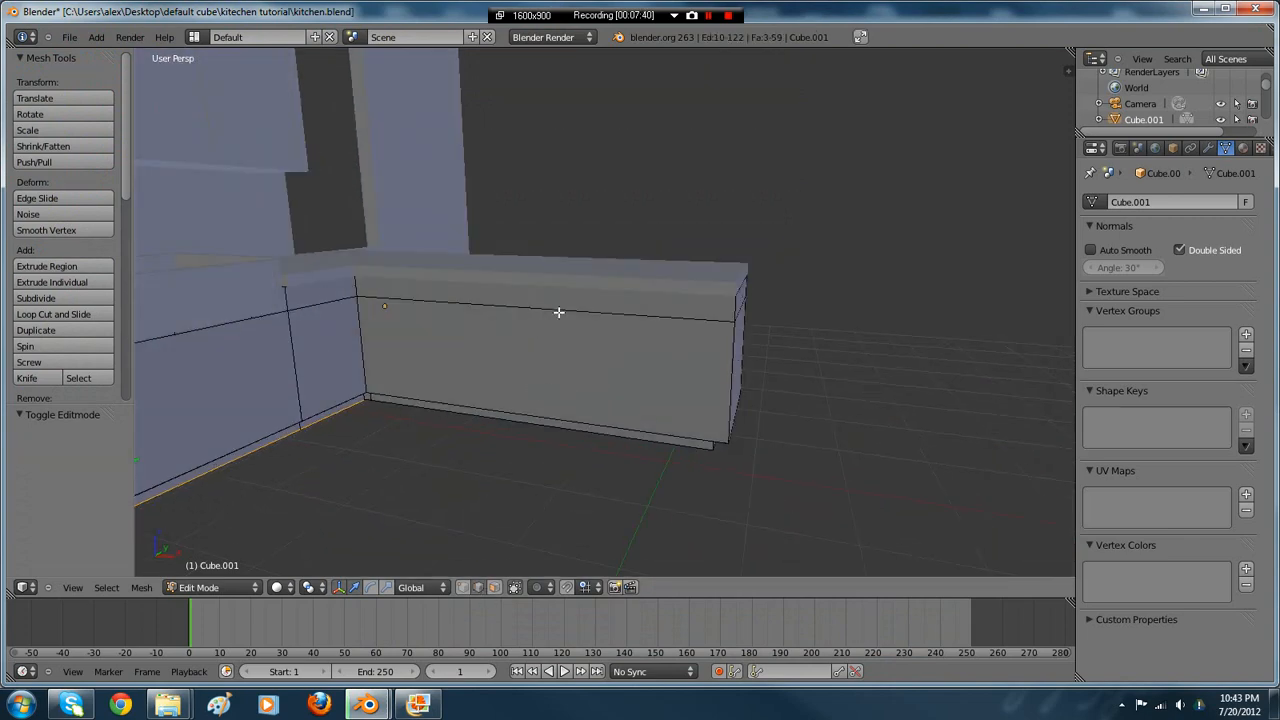
- Try to lower the horizontal edge line below the countertop on the side arm's front
{"action": "right_click", "coordinate": [559, 312], "text": "alt"}
{"action": "left_click_drag", "start_coordinate": [402, 226], "coordinate": [392, 245]}
{"action": "key", "text": "ctrl+z"}
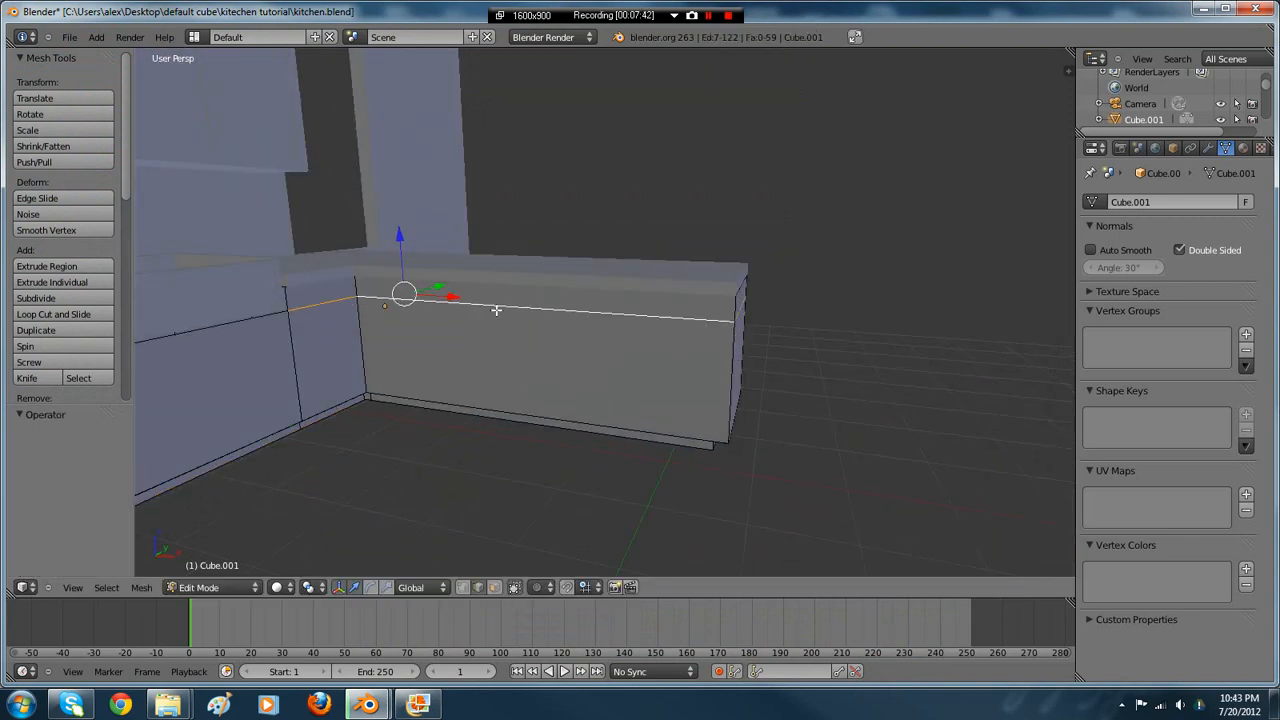
- Add a vertical loop cut across the side arm and slide it toward the free end to mark off the drawer column
{"action": "middle_click_drag", "start_coordinate": [496, 310], "coordinate": [560, 286]}
{"action": "key", "text": "ctrl+e"}
{"action": "key", "text": "ctrl+r"}
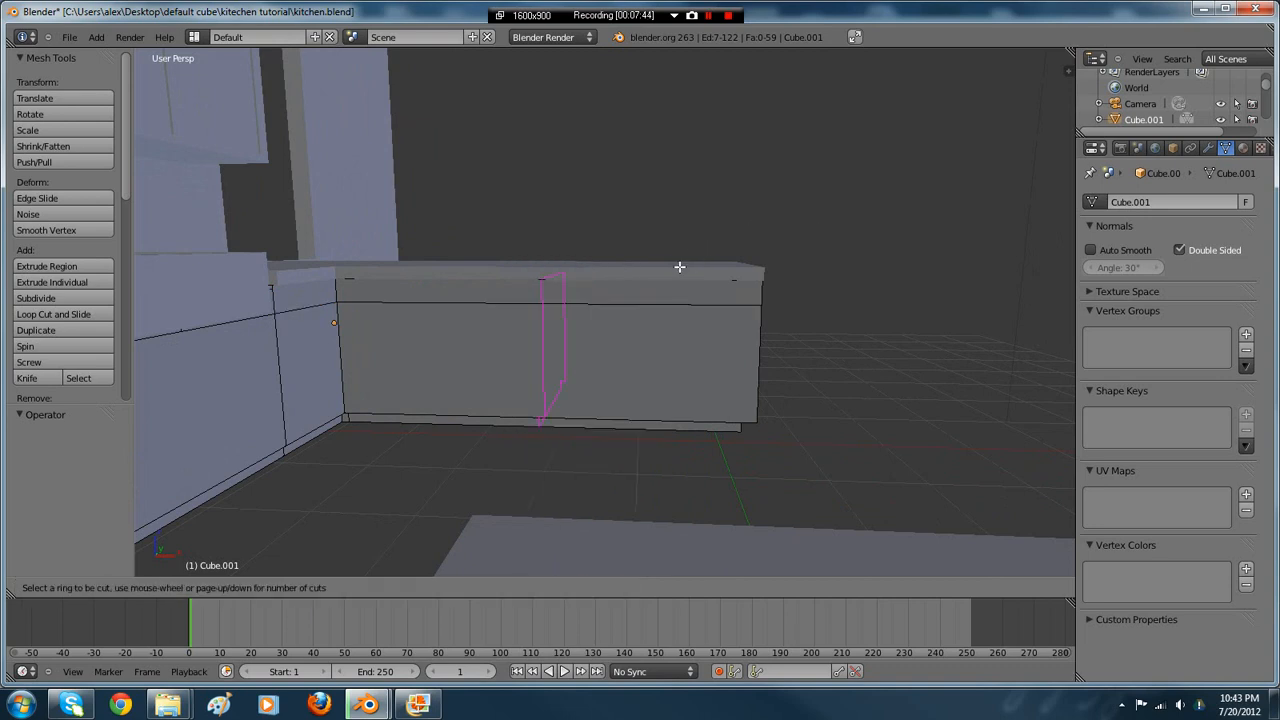
{"action": "left_click", "coordinate": [679, 266]}
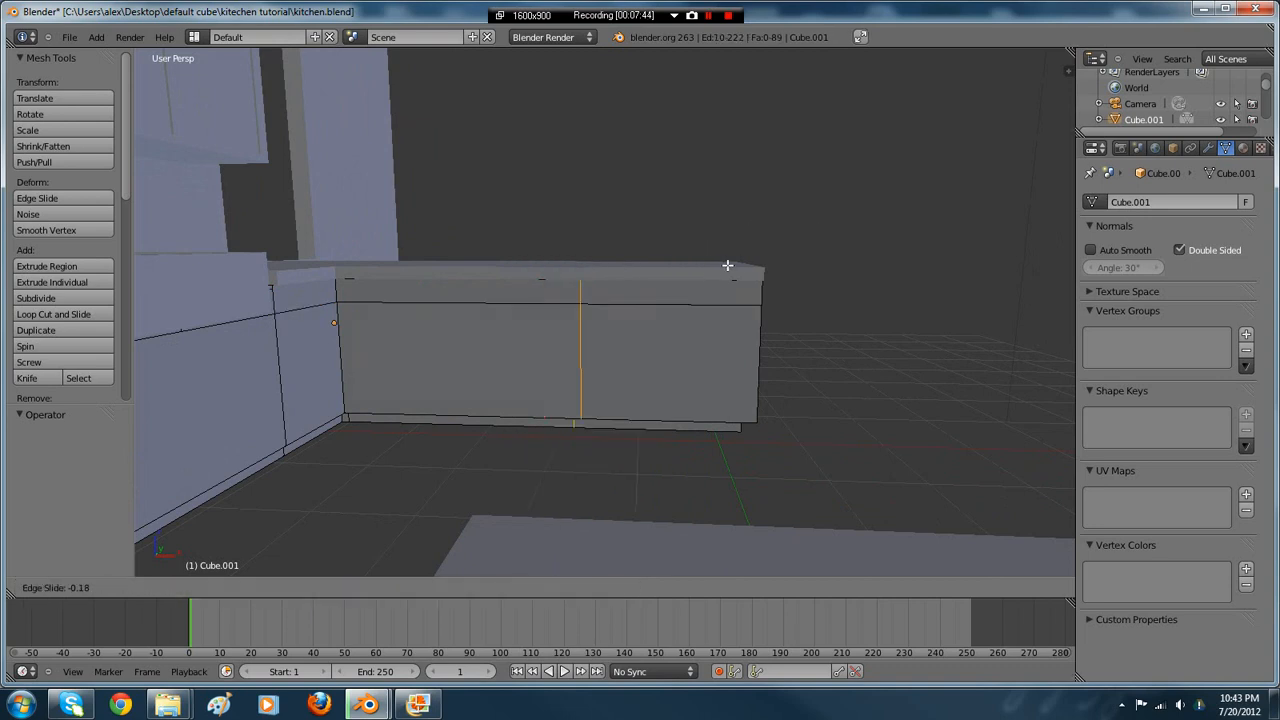
{"action": "left_click", "coordinate": [790, 255]}
{"action": "scroll", "coordinate": [759, 297], "scroll_direction": "up", "scroll_amount": 1}
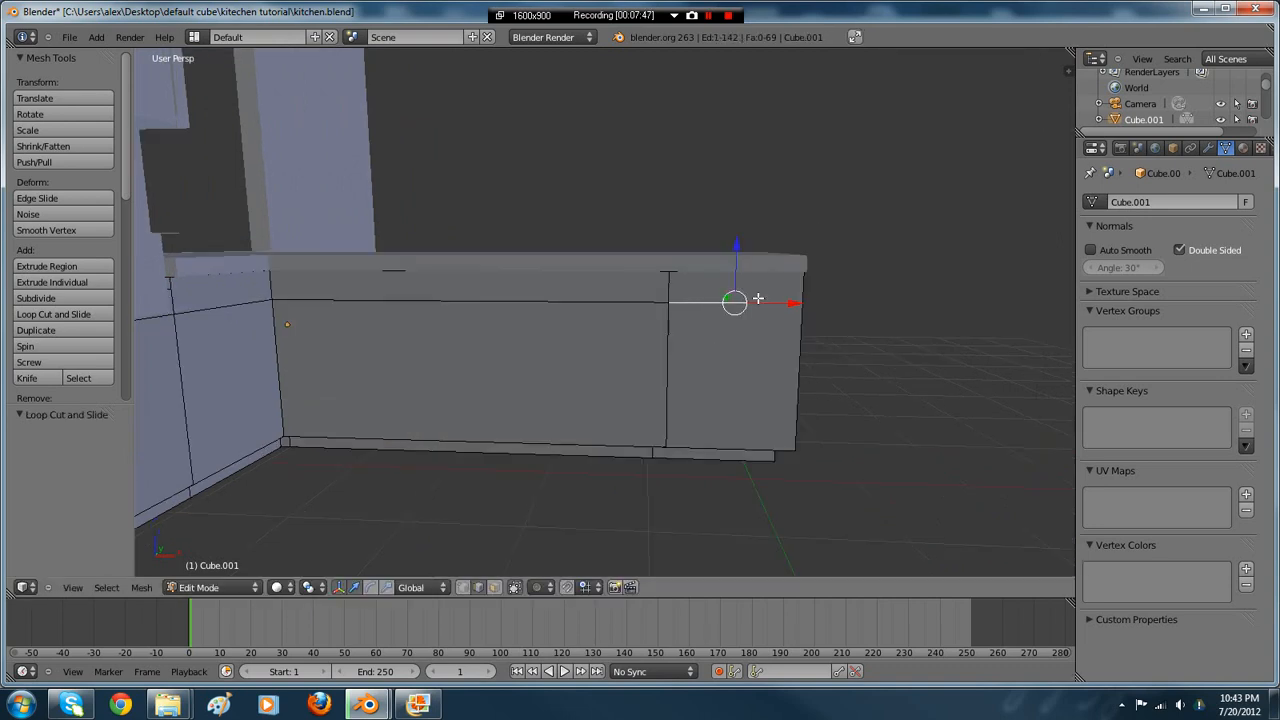
- Try to lower only the short horizontal edge at the top of the drawer column
{"action": "middle_click_drag", "start_coordinate": [757, 297], "coordinate": [614, 314], "text": "shift"}
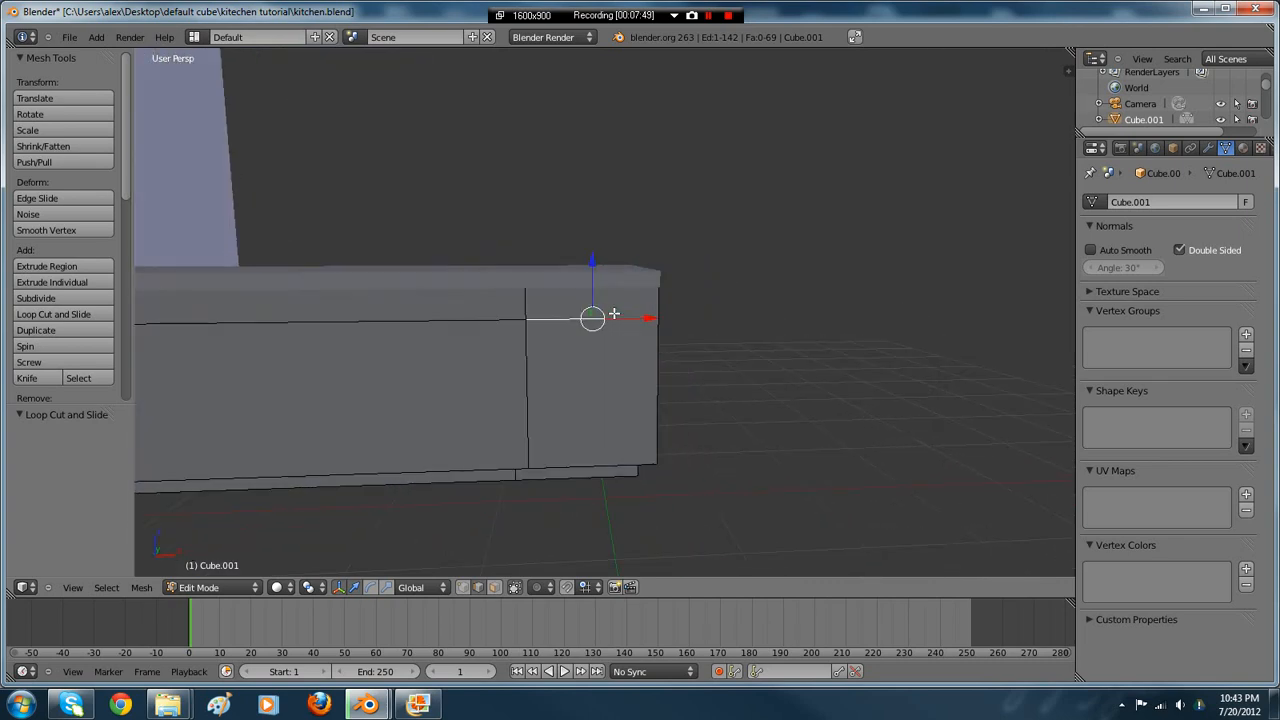
{"action": "left_click_drag", "start_coordinate": [590, 267], "coordinate": [589, 280]}
{"action": "key", "text": "ctrl+z"}
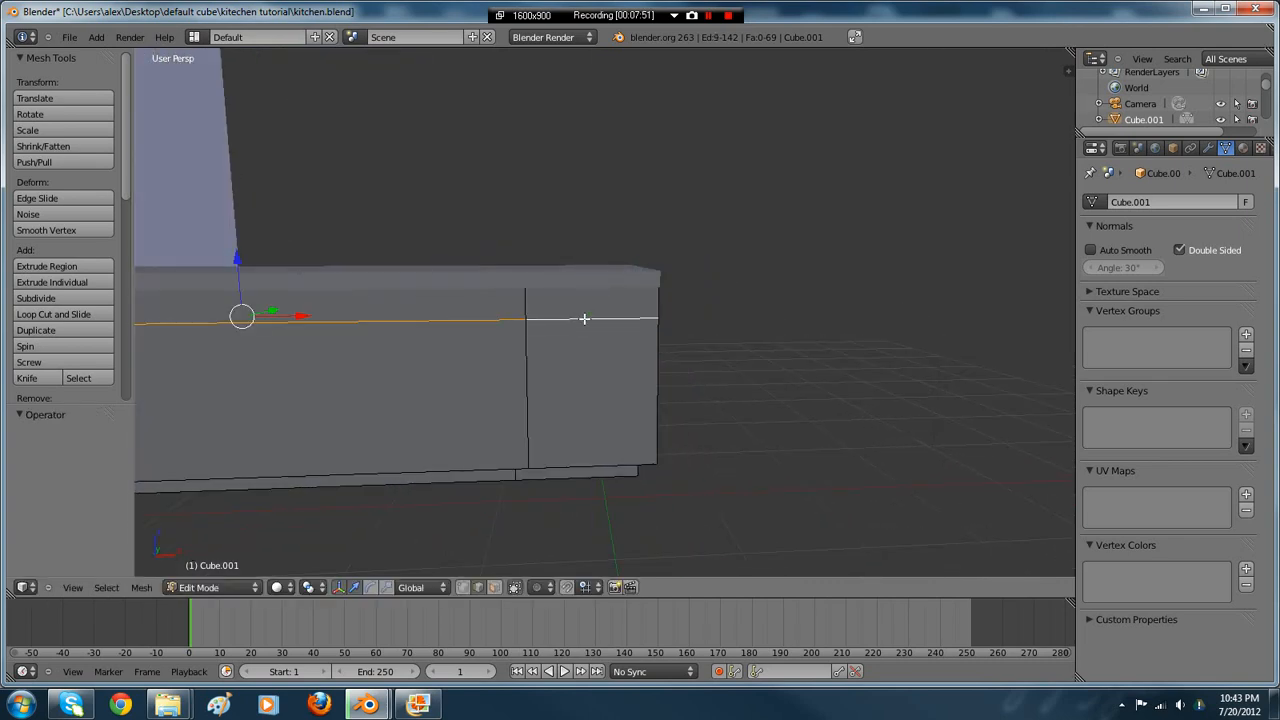
- Try to lower the whole horizontal edge line across the cabinet fronts along Z
{"action": "middle_click_drag", "start_coordinate": [511, 256], "coordinate": [431, 249]}
{"action": "key", "text": "g"}
{"action": "key", "text": "z"}
{"action": "left_click", "coordinate": [435, 254]}
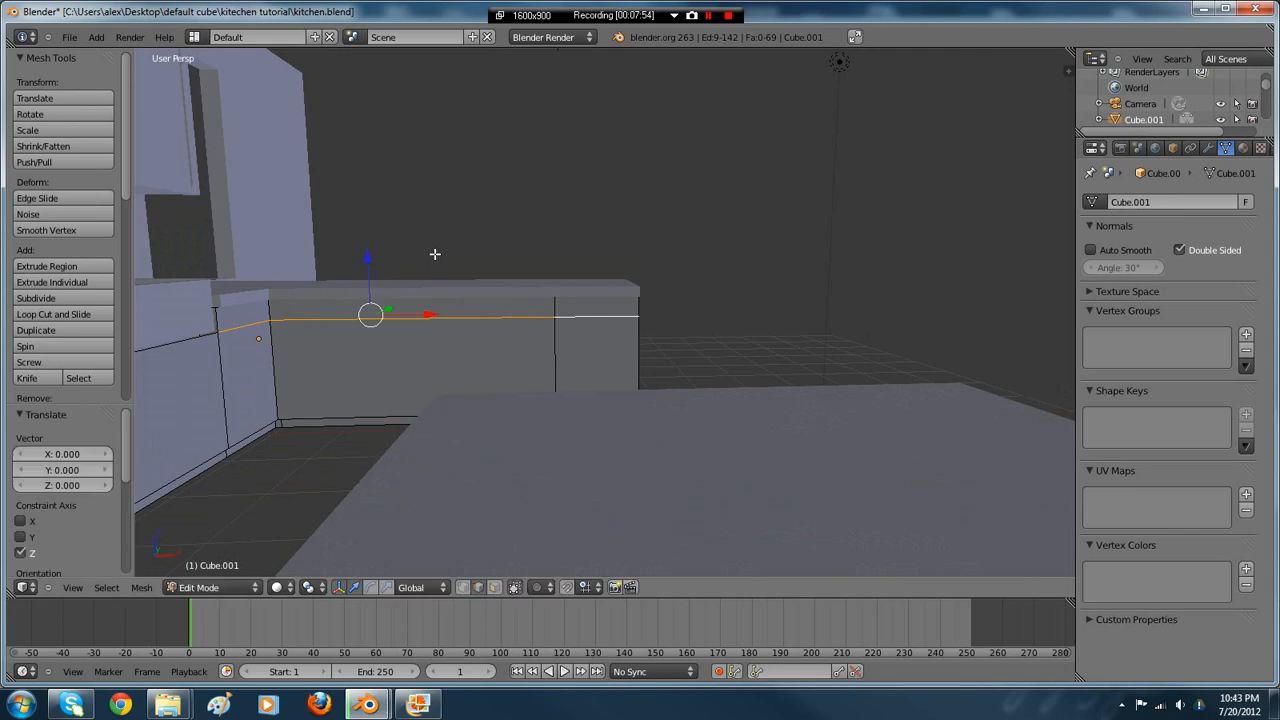
{"action": "middle_click_drag", "start_coordinate": [204, 308], "coordinate": [290, 345]}
{"action": "key", "text": "g"}
{"action": "key", "text": "z"}
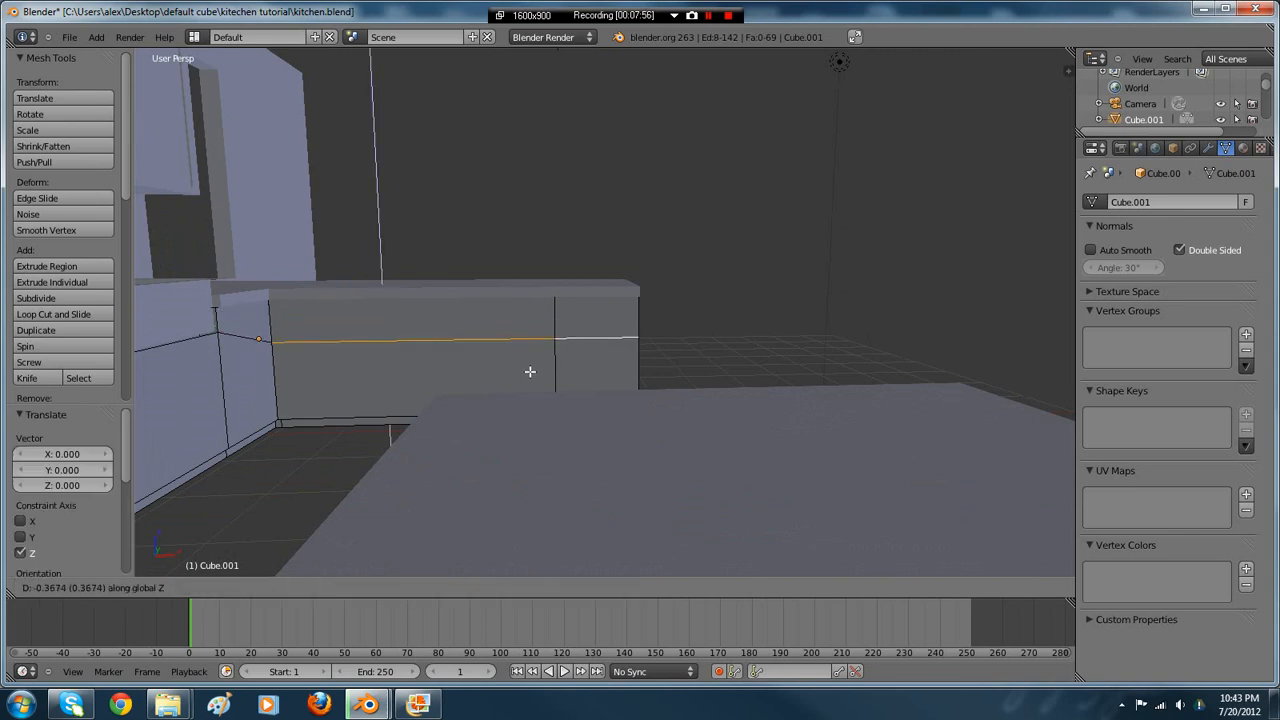
{"action": "left_click", "coordinate": [531, 368]}
{"action": "key", "text": "ctrl+z"}
{"action": "middle_click_drag", "start_coordinate": [552, 297], "coordinate": [564, 302]}
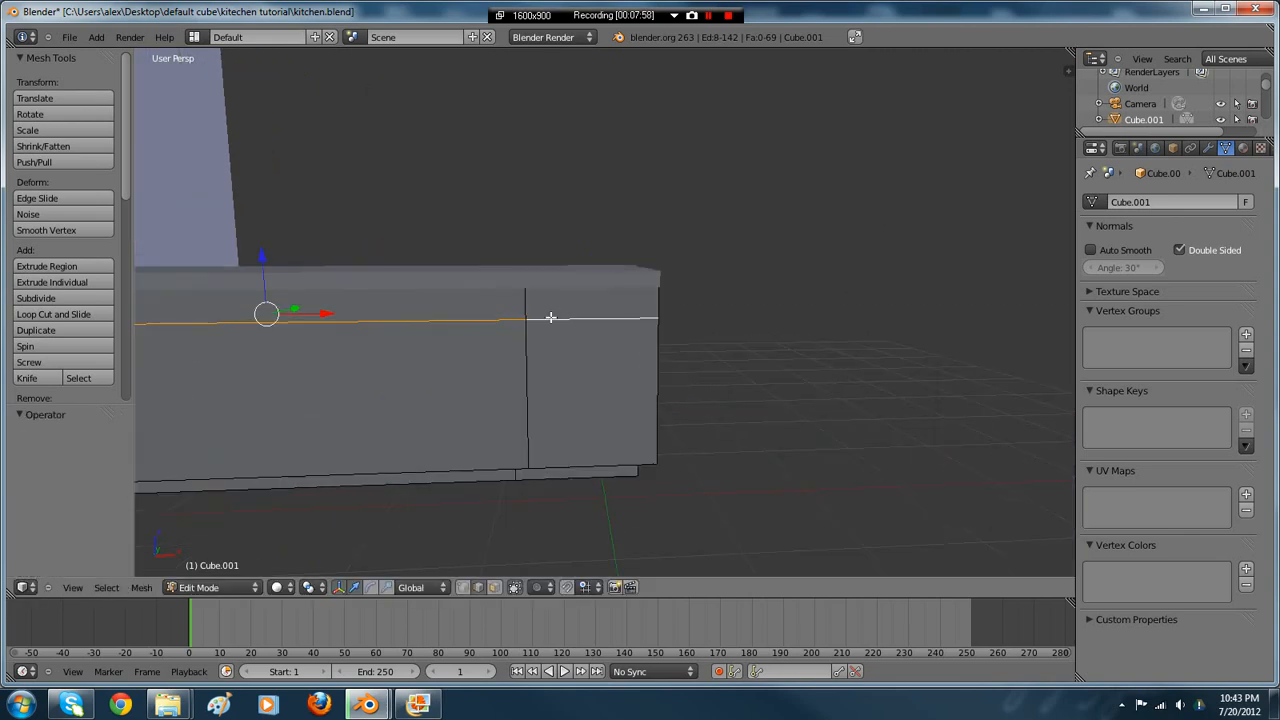
{"action": "left_click_drag", "start_coordinate": [598, 252], "coordinate": [600, 271]}
{"action": "right_click", "coordinate": [600, 271]}
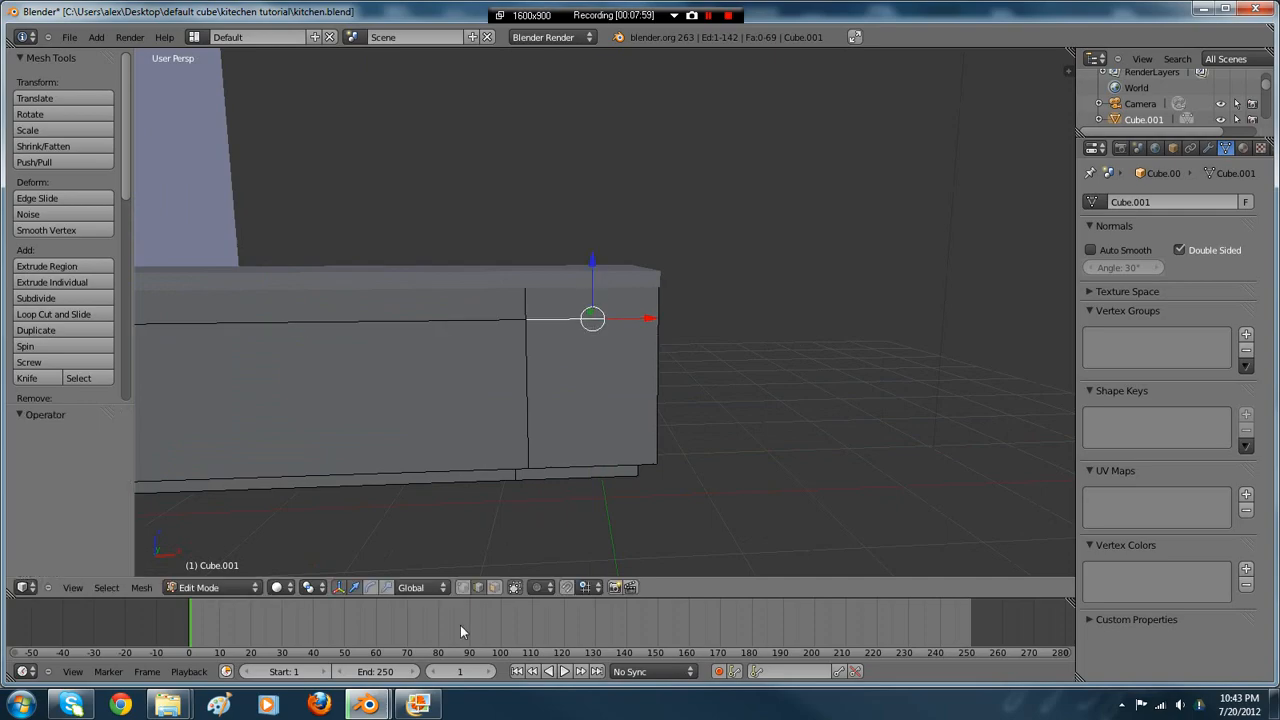
- Examine the drawer divisions at the end of the side arm in the reference photo and return to the model
{"action": "left_click", "coordinate": [371, 705]}
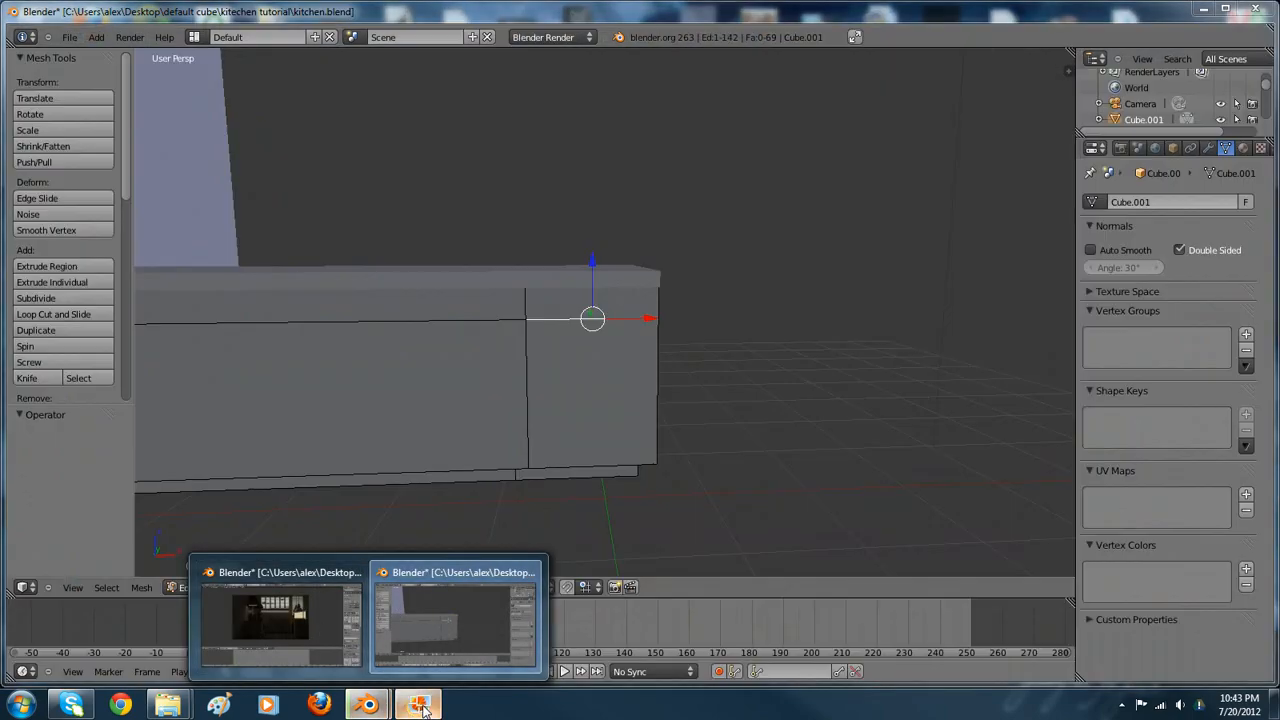
{"action": "left_click", "coordinate": [425, 708]}
{"action": "left_click", "coordinate": [425, 708]}
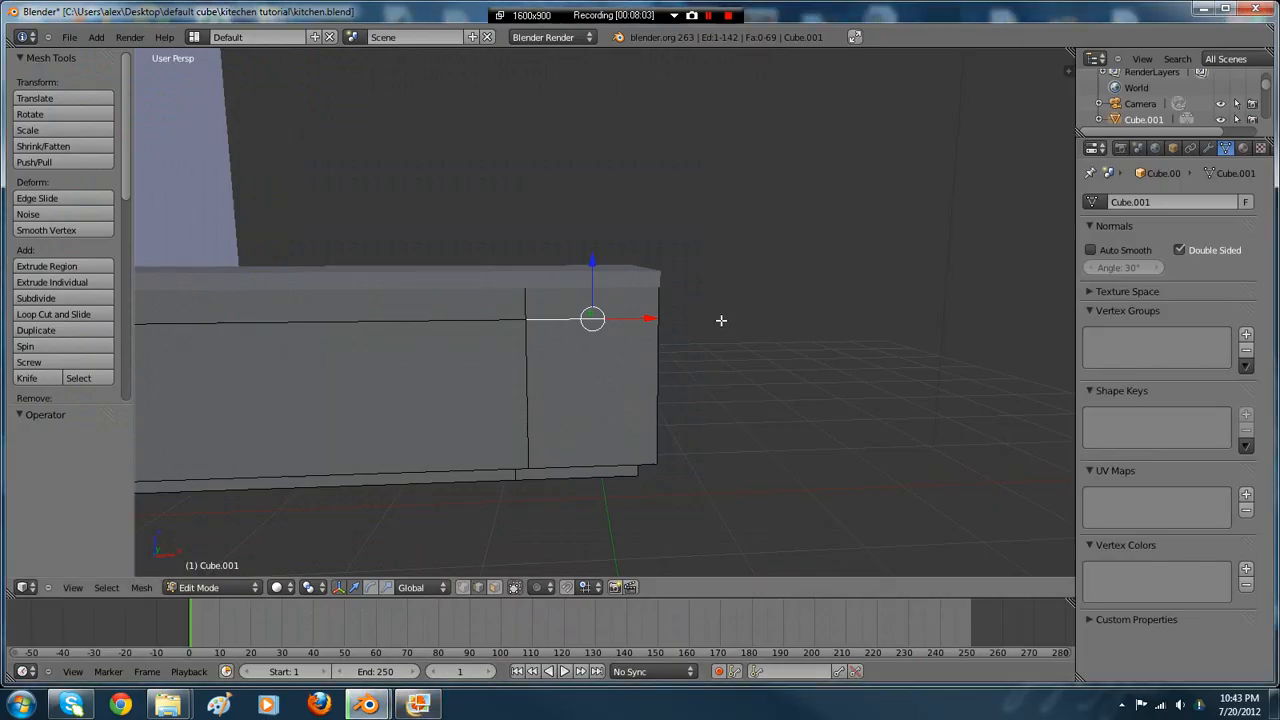
{"action": "left_click", "coordinate": [421, 706]}
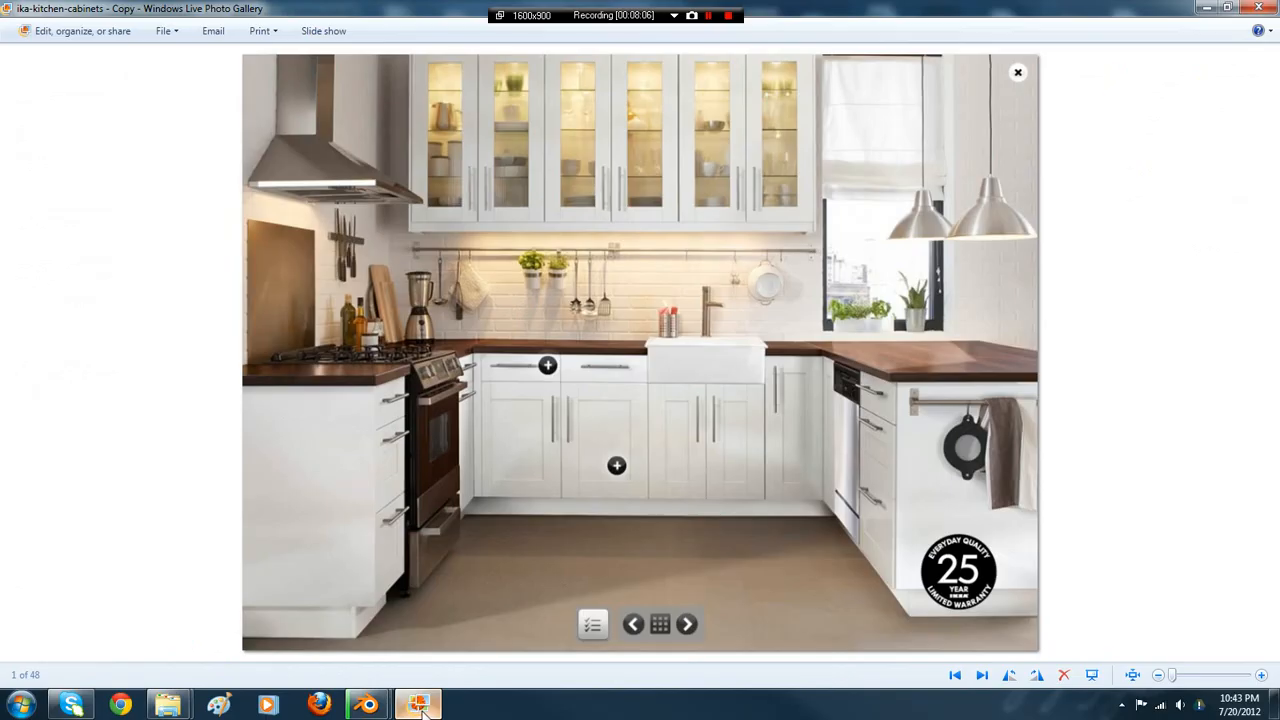
{"action": "left_click", "coordinate": [421, 706]}
- Add a horizontal loop cut through the lower part of the cabinet fronts and move it 0.09612 units along Z
{"action": "key", "text": "ctrl+r"}
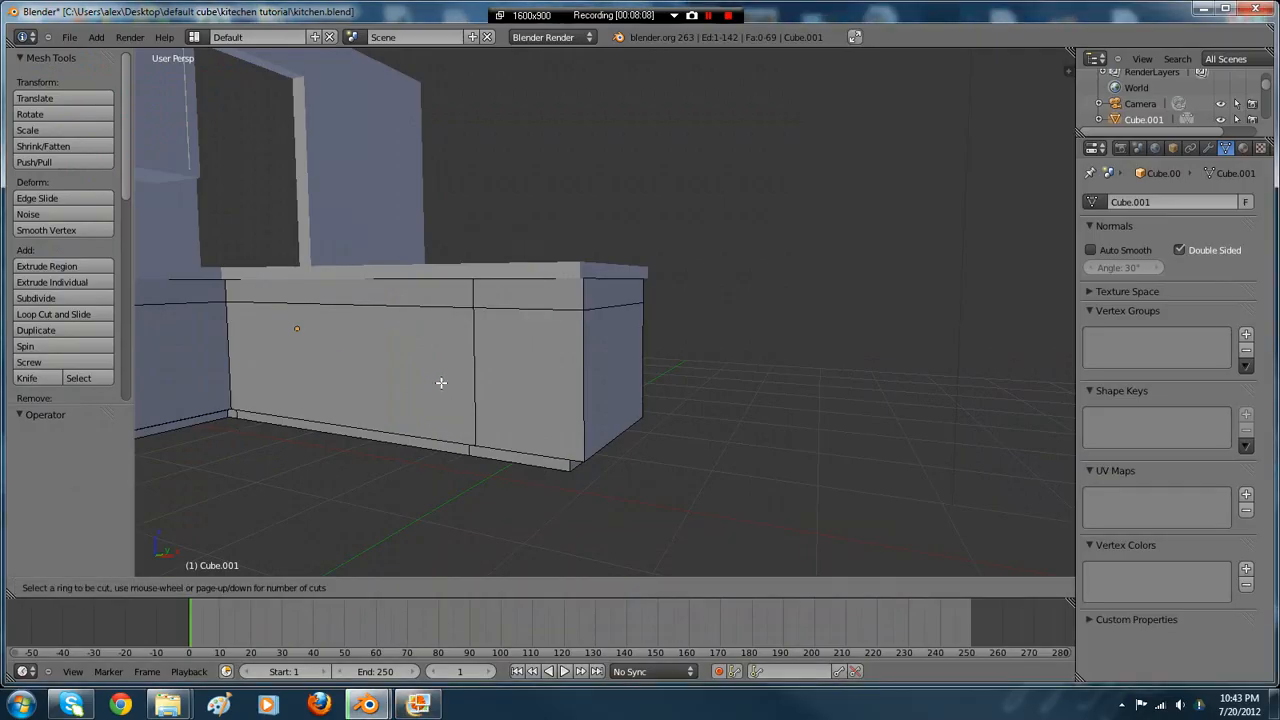
{"action": "left_click", "coordinate": [478, 362]}
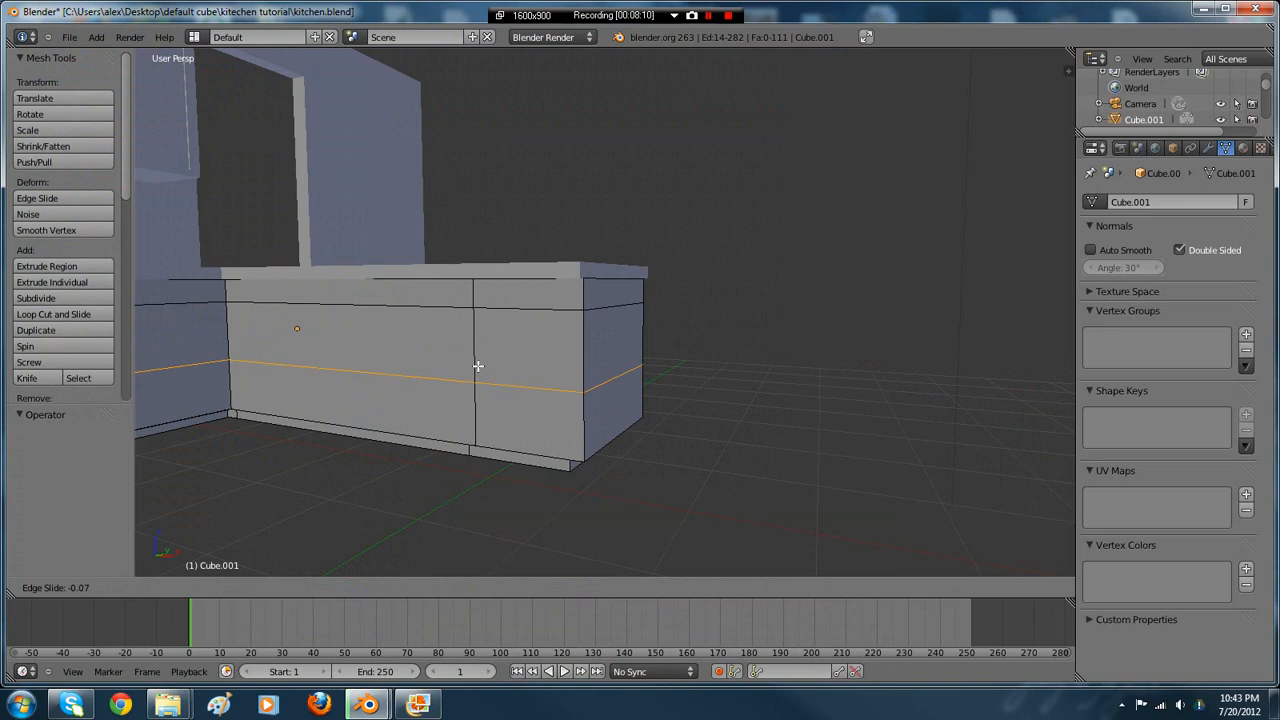
{"action": "left_click", "coordinate": [478, 366]}
{"action": "middle_click_drag", "start_coordinate": [478, 366], "coordinate": [505, 655]}
{"action": "key", "text": "g"}
{"action": "key", "text": "z"}
{"action": "left_click", "coordinate": [529, 352]}
- Extrude the top drawer face at the end of the side arm in place and scale it to 0.915
{"action": "right_click", "coordinate": [599, 284]}
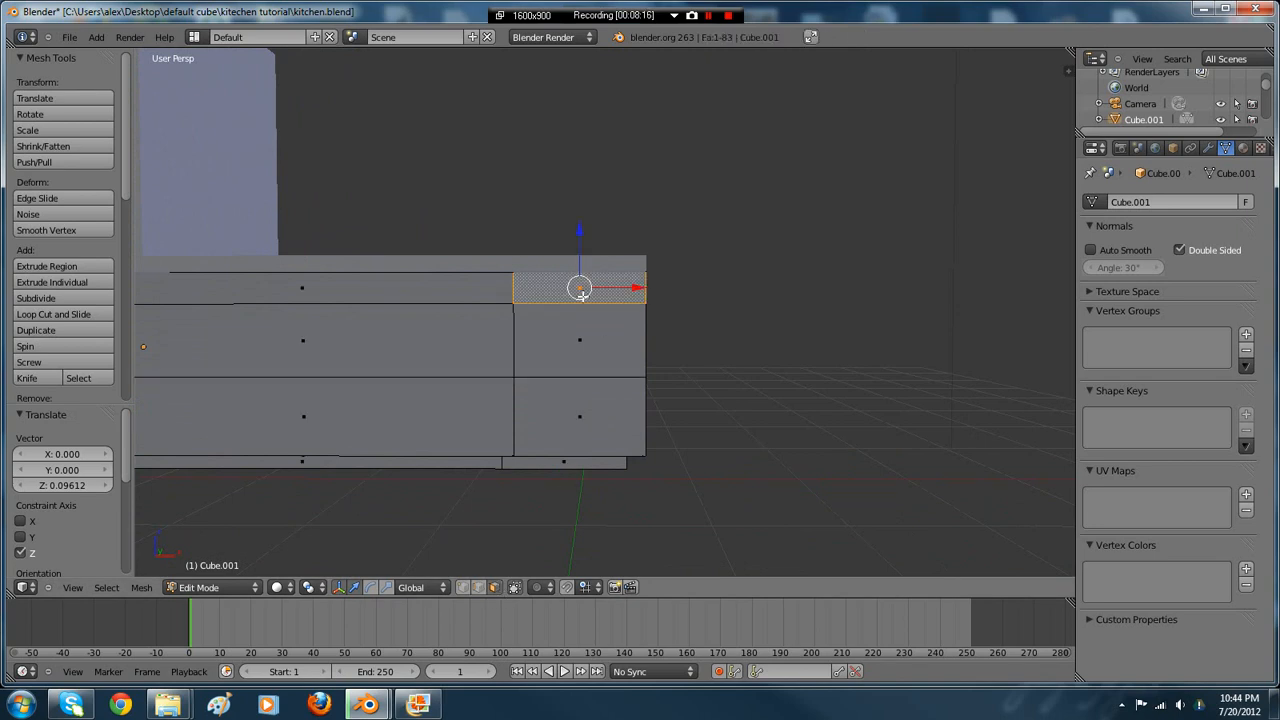
{"action": "mouse_move", "coordinate": [599, 284]}
{"action": "middle_mouse_down"}
{"action": "mouse_move", "coordinate": [680, 251]}
{"action": "mouse_move", "coordinate": [614, 279]}
{"action": "middle_mouse_up"}
{"action": "key", "text": "e"}
{"action": "right_click", "coordinate": [680, 251]}
{"action": "key", "text": "s"}
{"action": "left_click", "coordinate": [667, 253]}
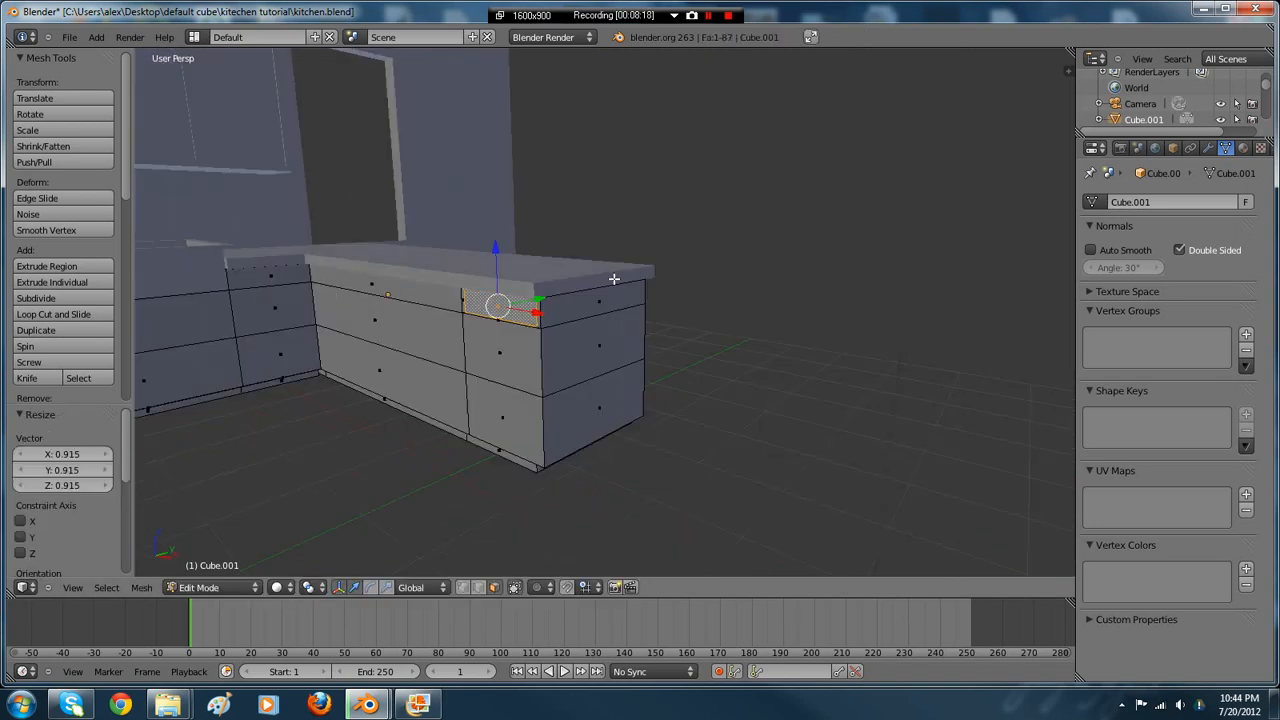
- Try to move the inset top drawer face along Y
{"action": "key", "text": "g"}
{"action": "key", "text": "y"}
{"action": "left_click", "coordinate": [551, 300]}
{"action": "key", "text": "ctrl+z"}
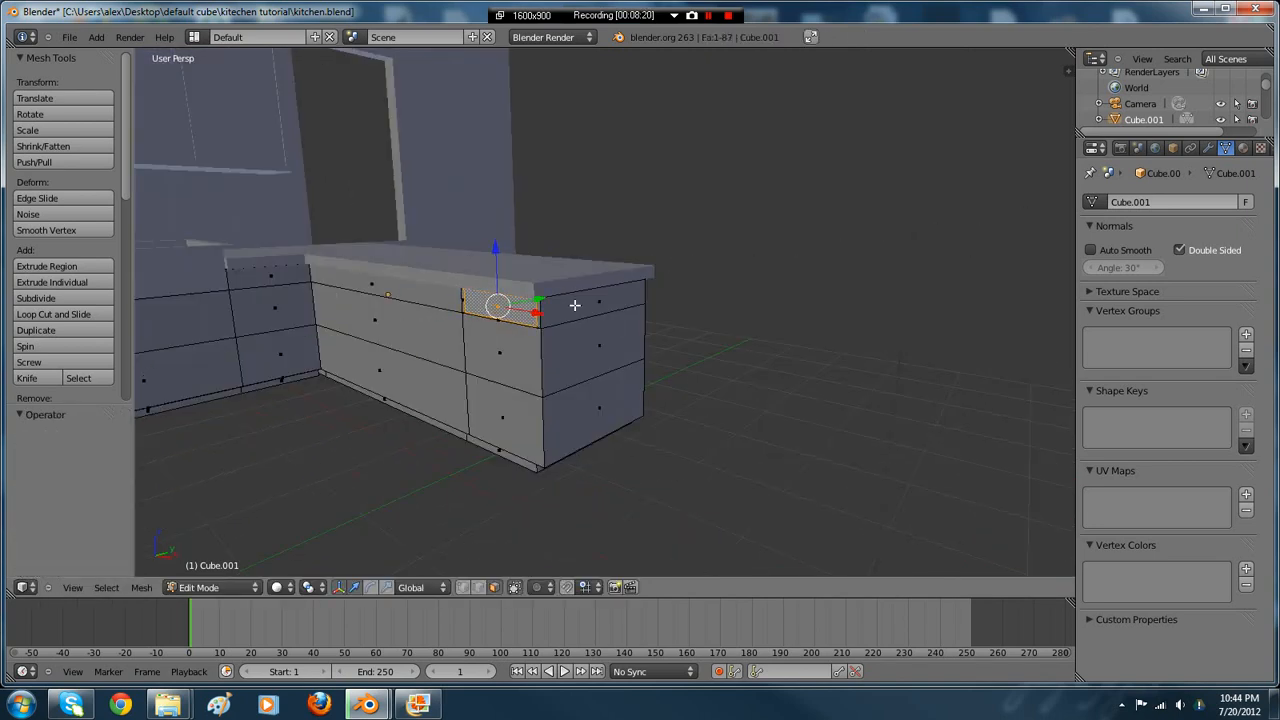
- Extrude the inset top drawer face at the end of the side arm by -0.03114 units along Y
{"action": "key", "text": "e"}
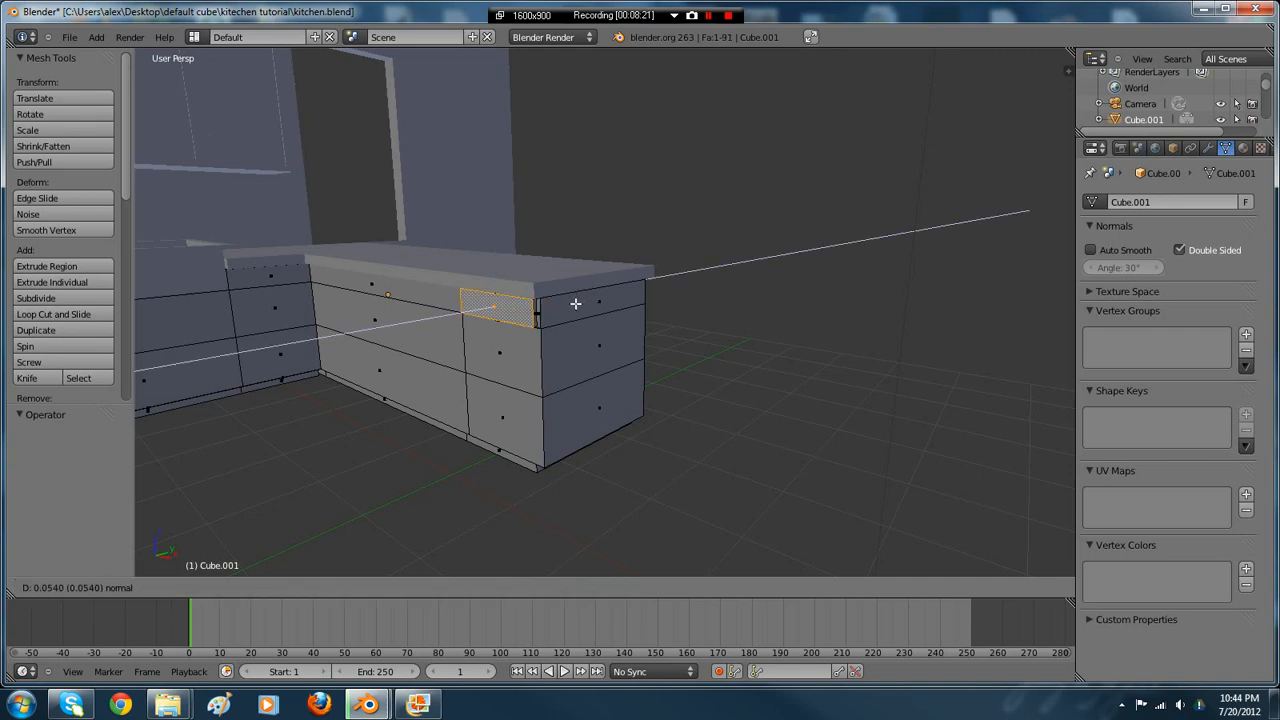
{"action": "left_click", "coordinate": [558, 313]}
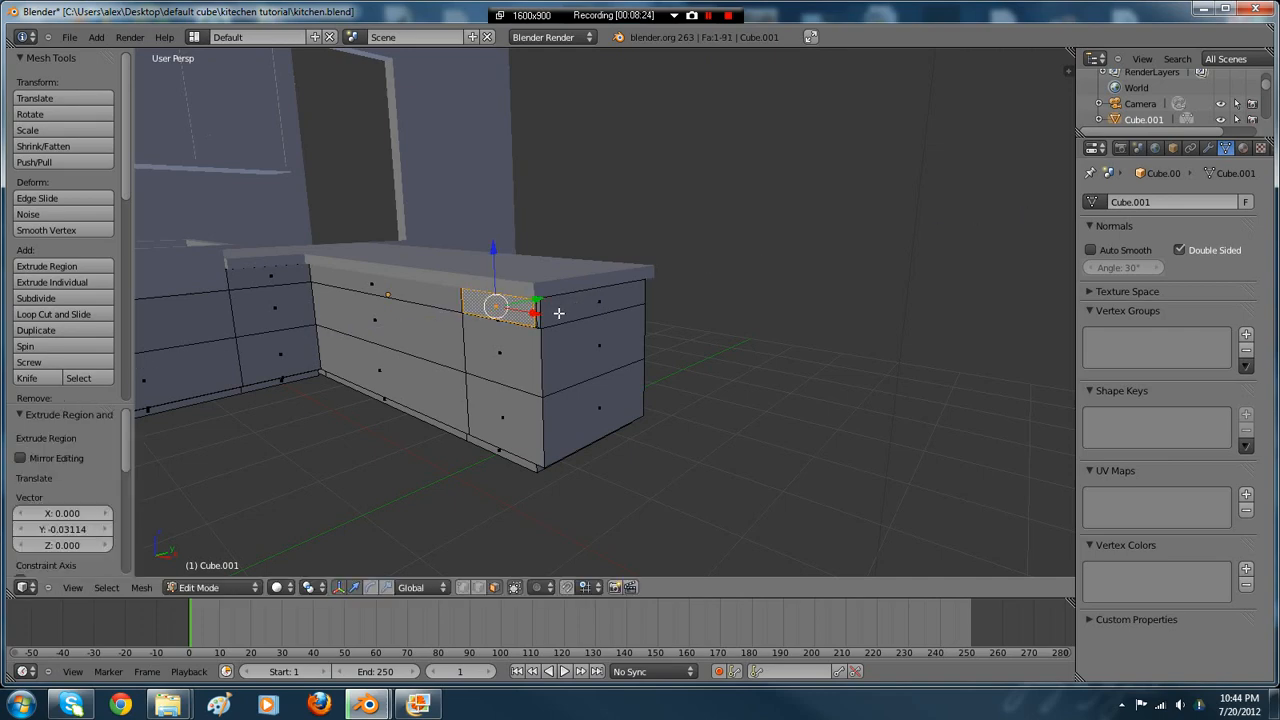
- Extrude the middle drawer face in place, scale it to 0.912, and extrude it outward about 0.043 units
{"action": "right_click", "coordinate": [498, 349]}
{"action": "middle_click_drag", "start_coordinate": [498, 349], "coordinate": [673, 347]}
{"action": "key", "text": "Tab"}
{"action": "key", "text": "Tab"}
{"action": "key", "text": "s"}
{"action": "left_click", "coordinate": [726, 334]}
{"action": "key", "text": "e"}
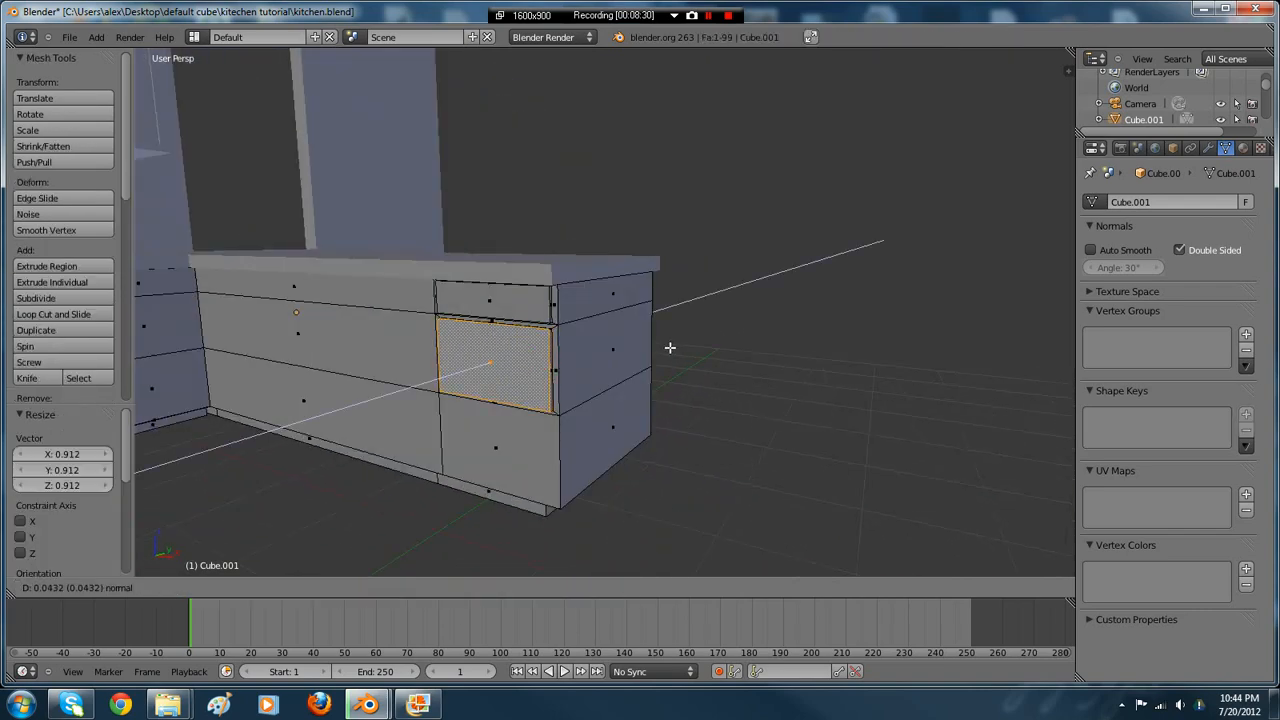
{"action": "right_click", "coordinate": [670, 347]}
- Scale the bottom drawer face down slightly to form an inset and extrude it outward
{"action": "middle_click_drag", "start_coordinate": [639, 387], "coordinate": [819, 455]}
{"action": "key", "text": "s"}
{"action": "left_click", "coordinate": [690, 397]}
{"action": "key", "text": "e"}
{"action": "left_click", "coordinate": [601, 393]}
- Align the bottom drawer face with the drawers above by moving it about 0.0312 and -0.0180 units along Y
{"action": "key", "text": "Tab"}
{"action": "key", "text": "Tab"}
{"action": "key", "text": "g"}
{"action": "key", "text": "y"}
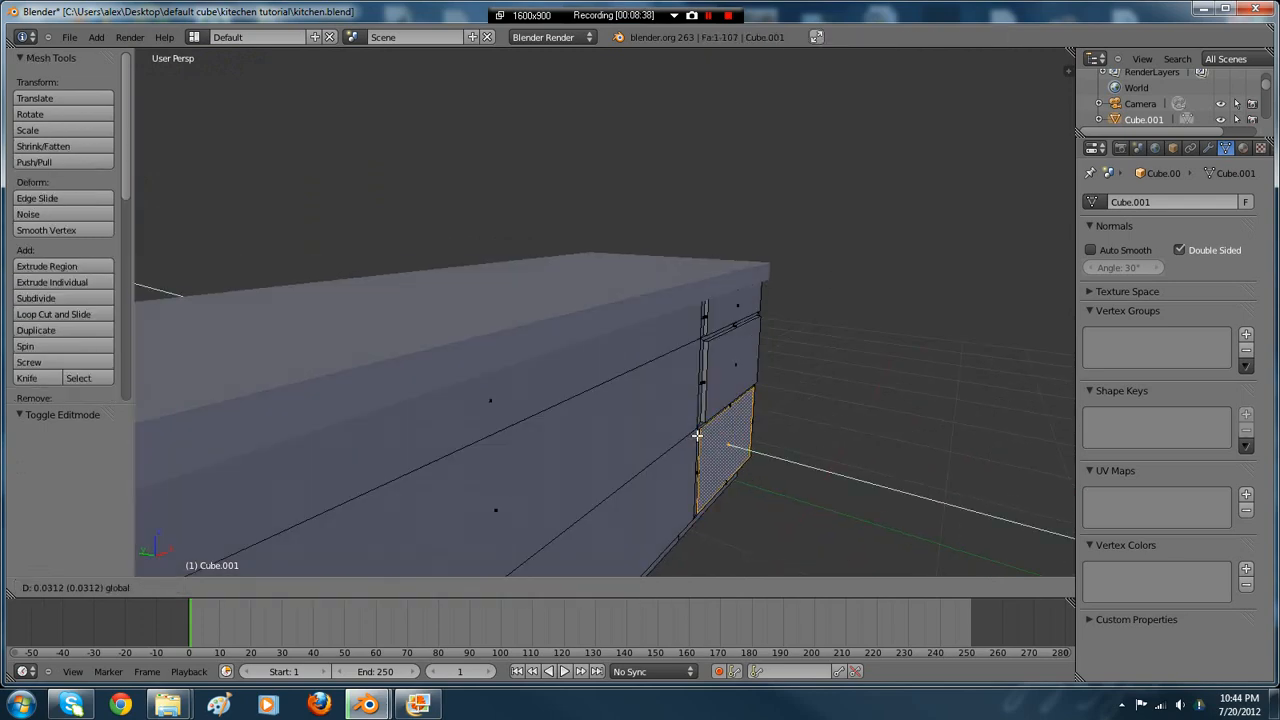
{"action": "left_click", "coordinate": [696, 436]}
{"action": "middle_click_drag", "start_coordinate": [696, 436], "coordinate": [757, 426]}
{"action": "key", "text": "Tab"}
{"action": "key", "text": "Tab"}
{"action": "key", "text": "g"}
{"action": "key", "text": "y"}
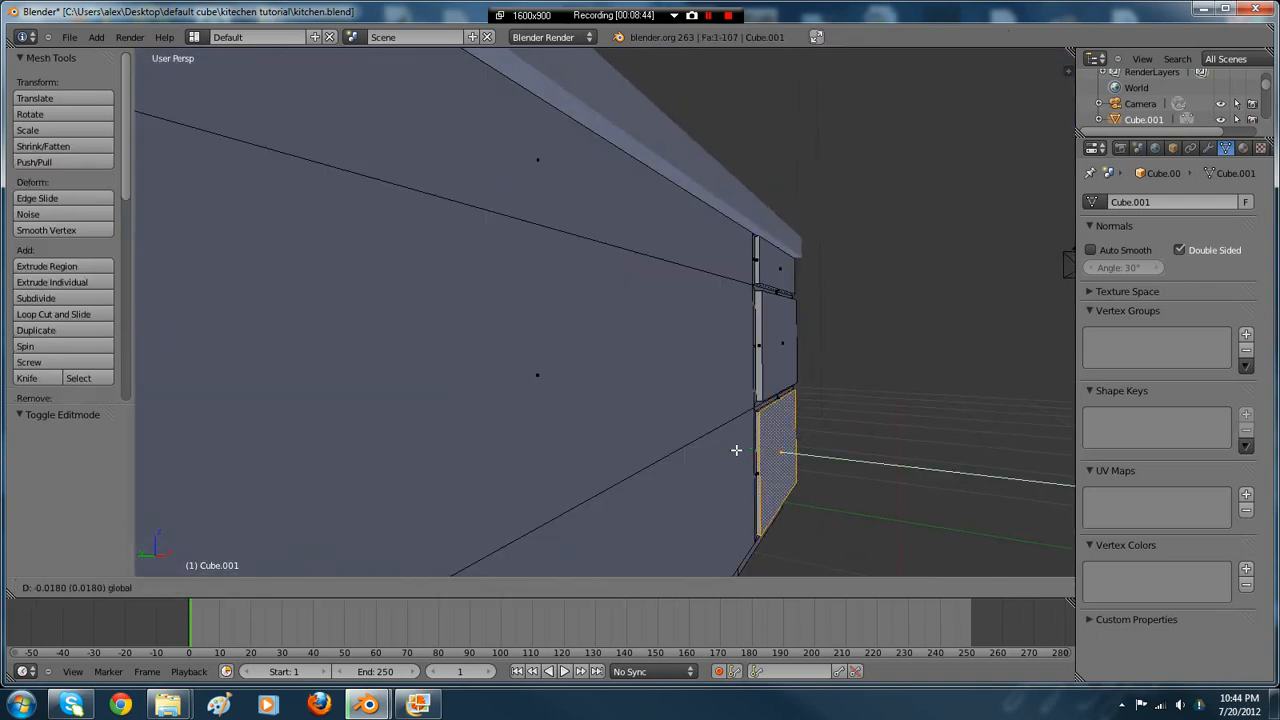
{"action": "left_click", "coordinate": [736, 450]}
{"action": "key", "text": "Tab"}
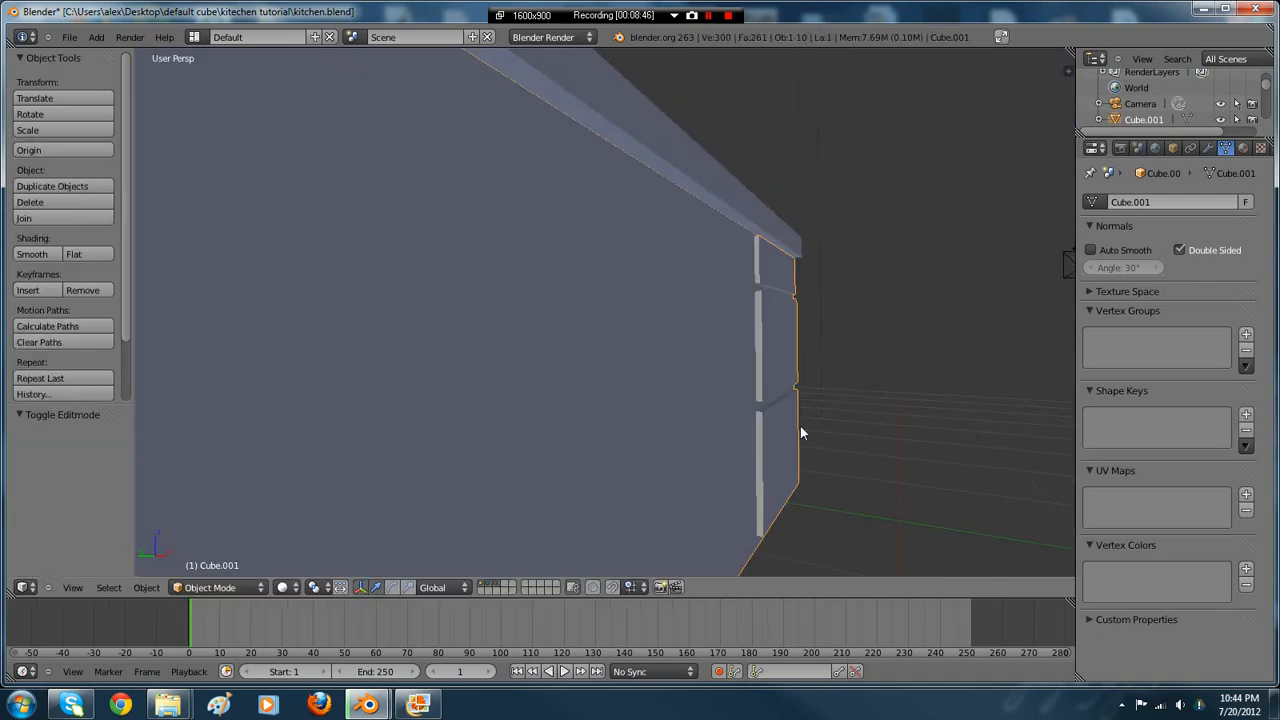
- Examine the three finished drawer fronts and compare the side arm with the reference photo
{"action": "middle_click_drag", "start_coordinate": [800, 426], "coordinate": [600, 448]}
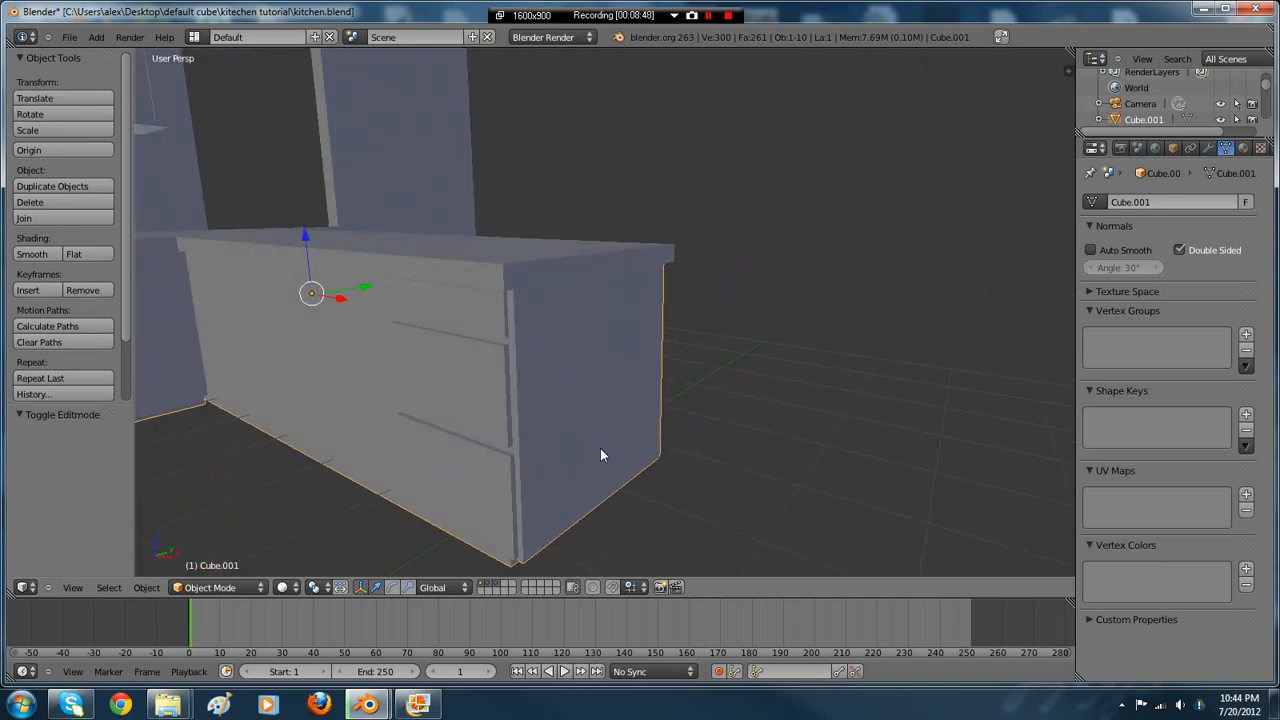
{"action": "key", "text": "Tab"}
{"action": "scroll", "coordinate": [458, 420], "scroll_direction": "down", "scroll_amount": 1}
{"action": "key", "text": "Tab"}
{"action": "scroll", "coordinate": [485, 403], "scroll_direction": "down", "scroll_amount": 2}
{"action": "middle_click_drag", "start_coordinate": [485, 401], "coordinate": [630, 414]}
{"action": "scroll", "coordinate": [571, 393], "scroll_direction": "up", "scroll_amount": 1}
{"action": "scroll", "coordinate": [571, 393], "scroll_direction": "down", "scroll_amount": 1}
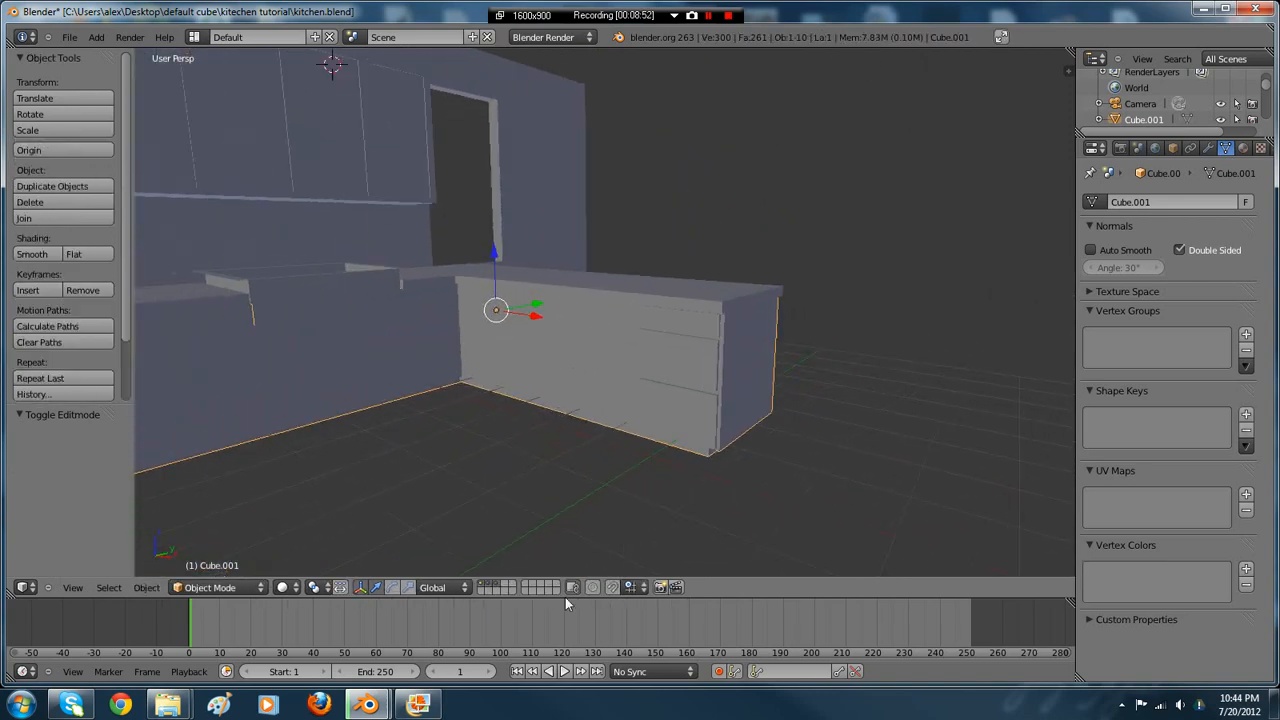
{"action": "left_click", "coordinate": [418, 704]}
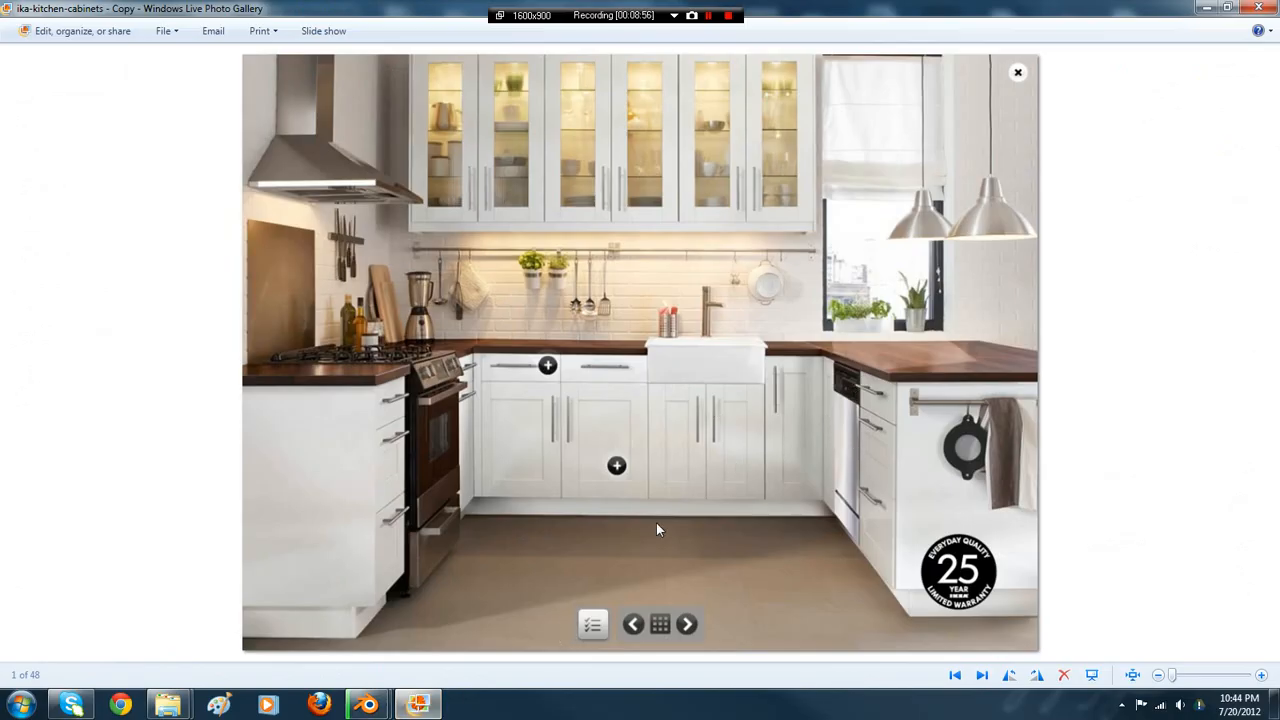
{"action": "mouse_move", "coordinate": [367, 704]}
{"action": "left_click", "coordinate": [440, 625]}
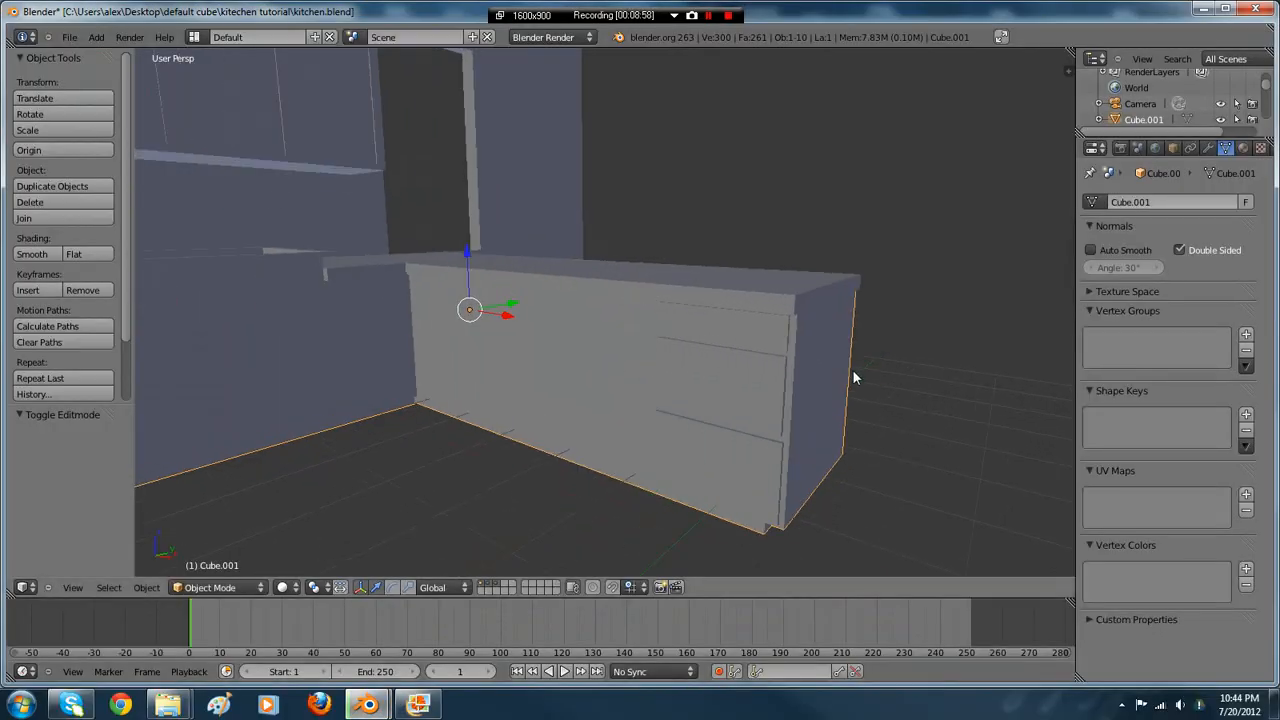
- Add a vertical loop cut through the side arm's front and slide it towards the inner corner
{"action": "key", "text": "Tab"}
{"action": "middle_click_drag", "start_coordinate": [586, 332], "coordinate": [777, 320], "text": "shift"}
{"action": "key", "text": "ctrl+e"}
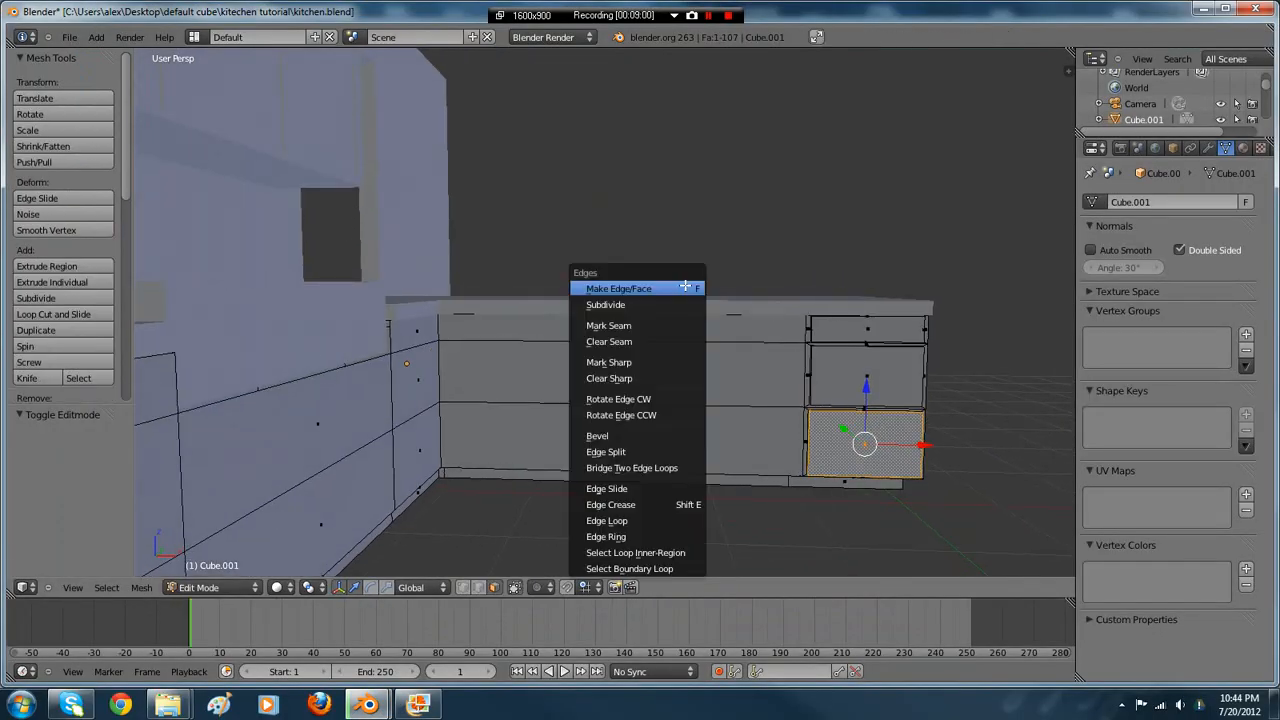
{"action": "key", "text": "ctrl+r"}
{"action": "left_click", "coordinate": [699, 310]}
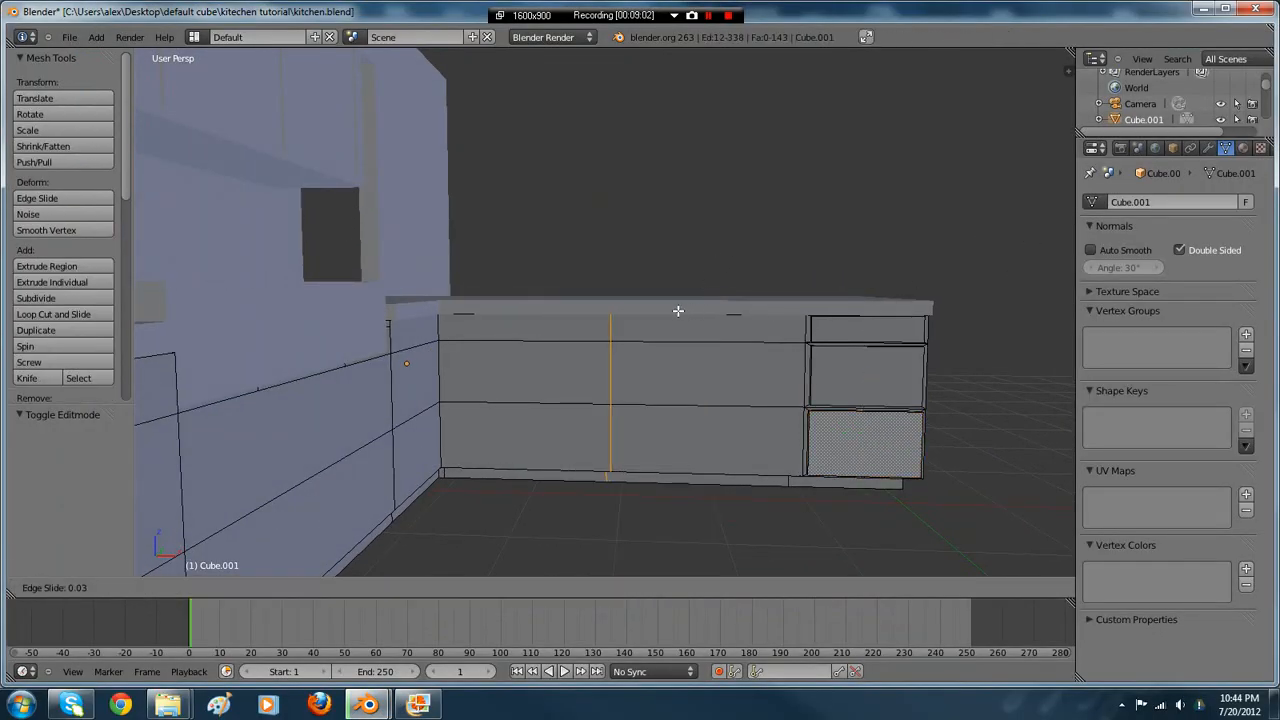
{"action": "left_click", "coordinate": [631, 311]}
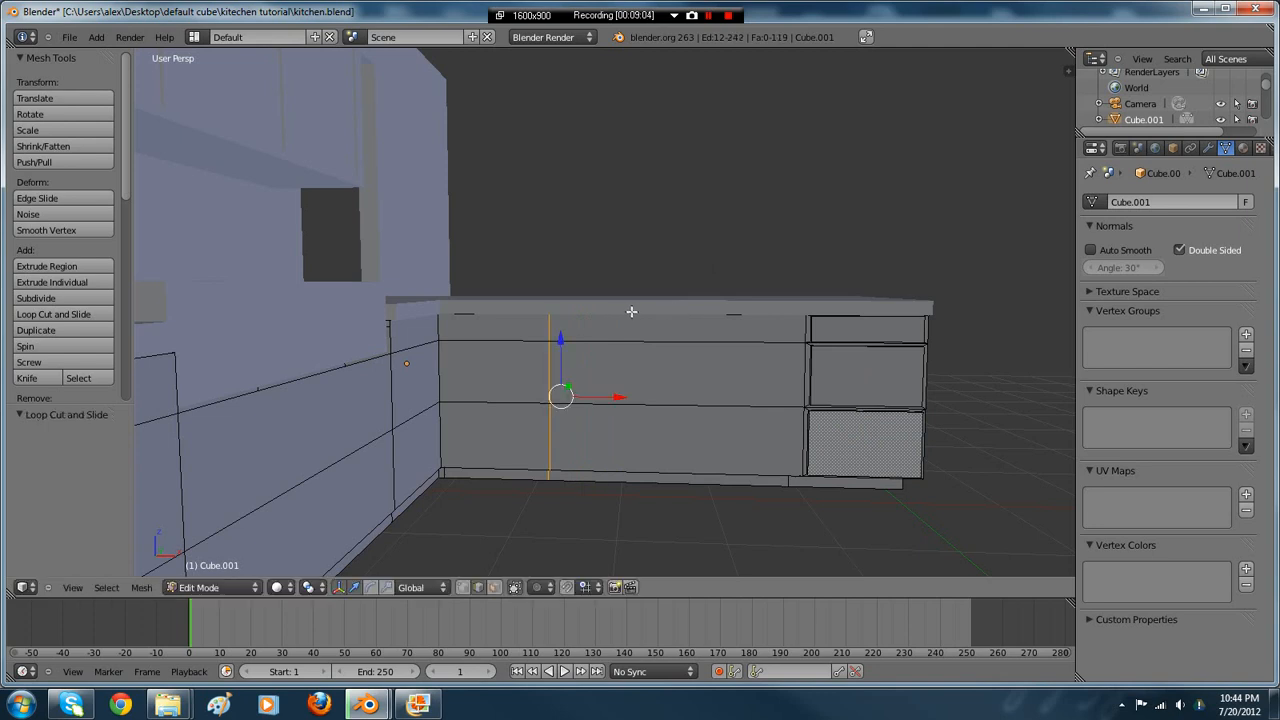
- Add a second vertical loop cut nearer the drawers, and move the cut nearer the corner 0.273 units along X
{"action": "key", "text": "ctrl+r"}
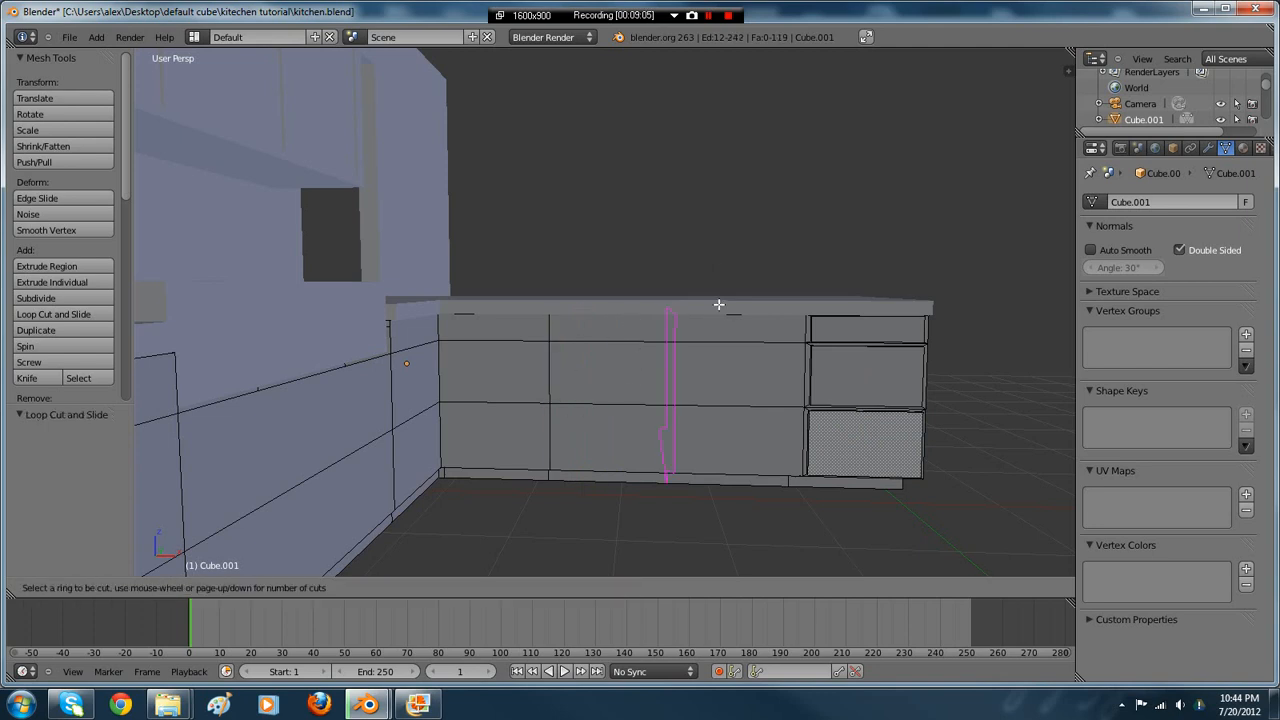
{"action": "left_click", "coordinate": [746, 309]}
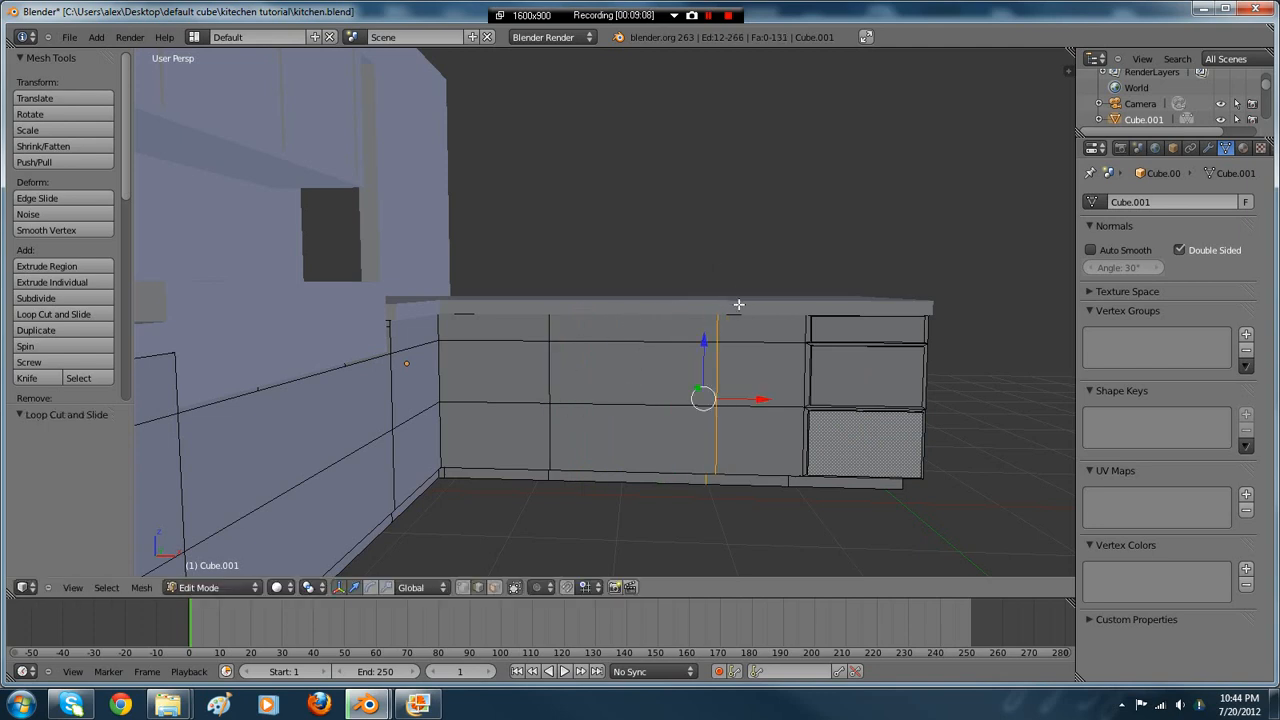
{"action": "middle_click_drag", "start_coordinate": [737, 303], "coordinate": [617, 364]}
{"action": "key", "text": "g"}
{"action": "left_click", "coordinate": [605, 377]}
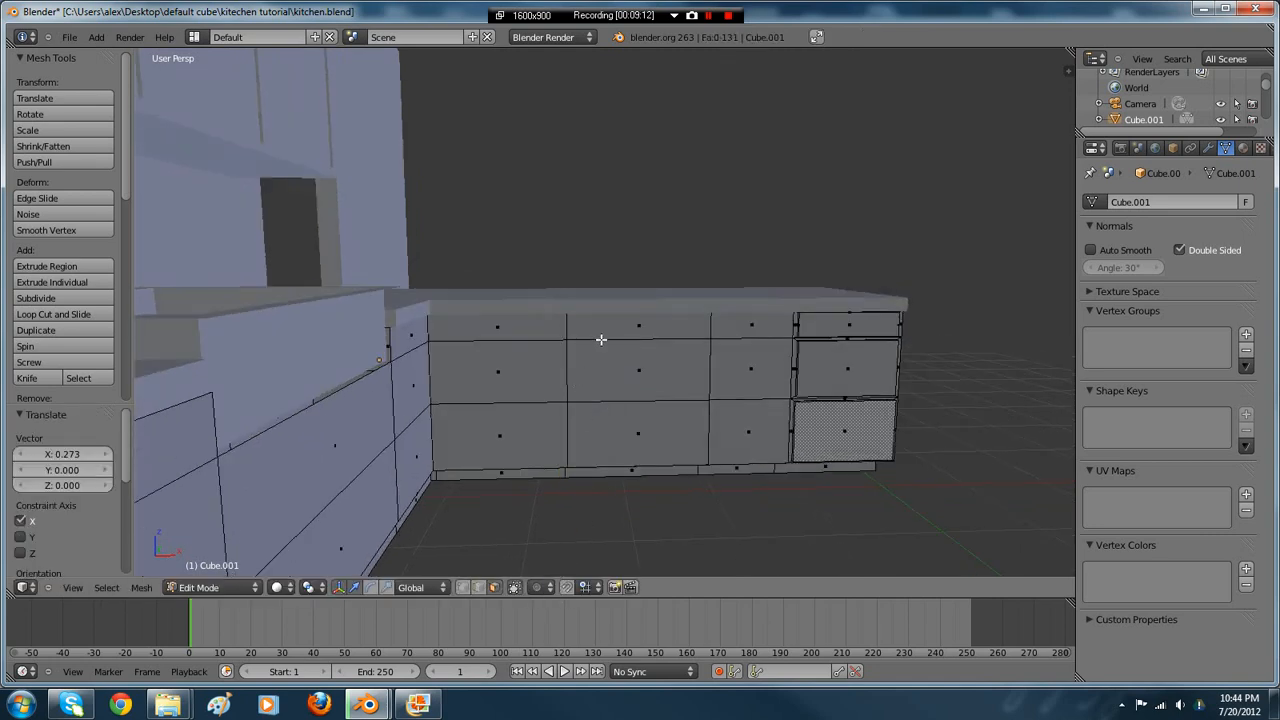
- Delete the three stacked front faces between the two vertical cuts to open a dishwasher gap in the side arm
{"action": "left_click", "coordinate": [619, 327]}
{"action": "left_click", "coordinate": [640, 372], "text": "shift"}
{"action": "left_click", "coordinate": [670, 451], "text": "shift"}
{"action": "key", "text": "x"}
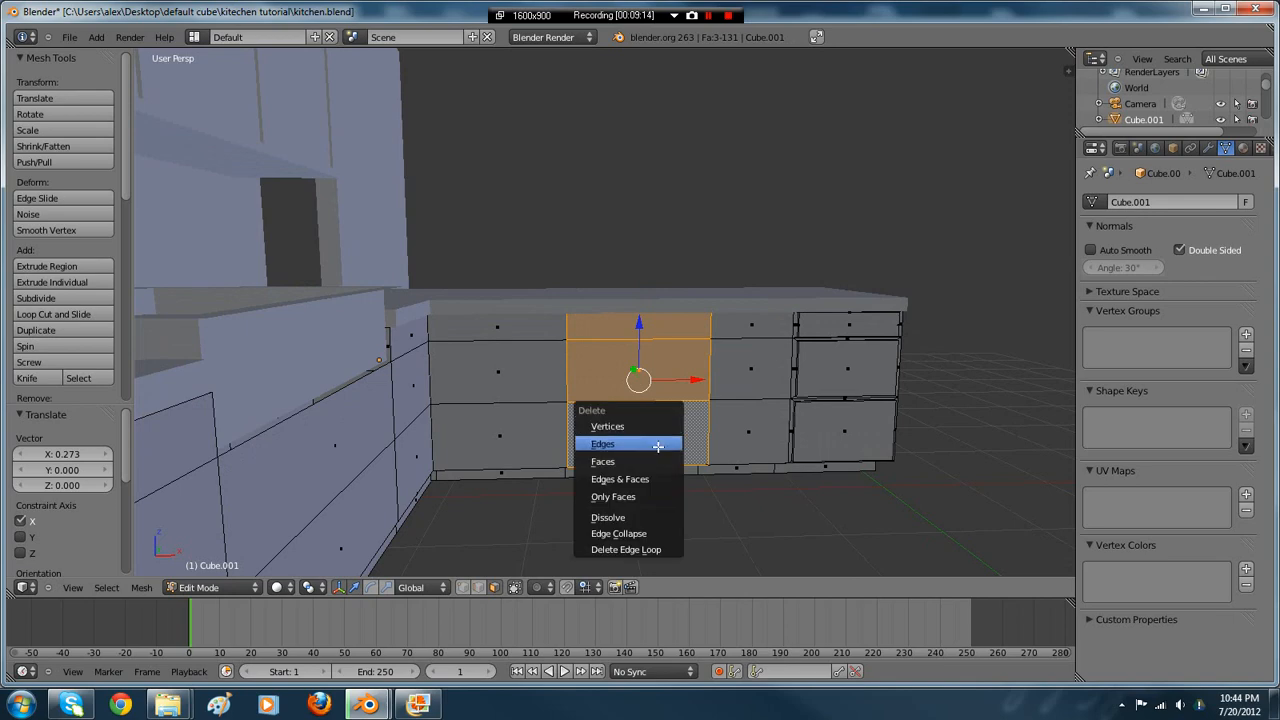
{"action": "left_click", "coordinate": [658, 460]}
- Examine the opening in the side arm and compare the cabinet fronts near the corner with the reference photo
{"action": "middle_click_drag", "start_coordinate": [682, 450], "coordinate": [697, 428]}
{"action": "key", "text": "Tab"}
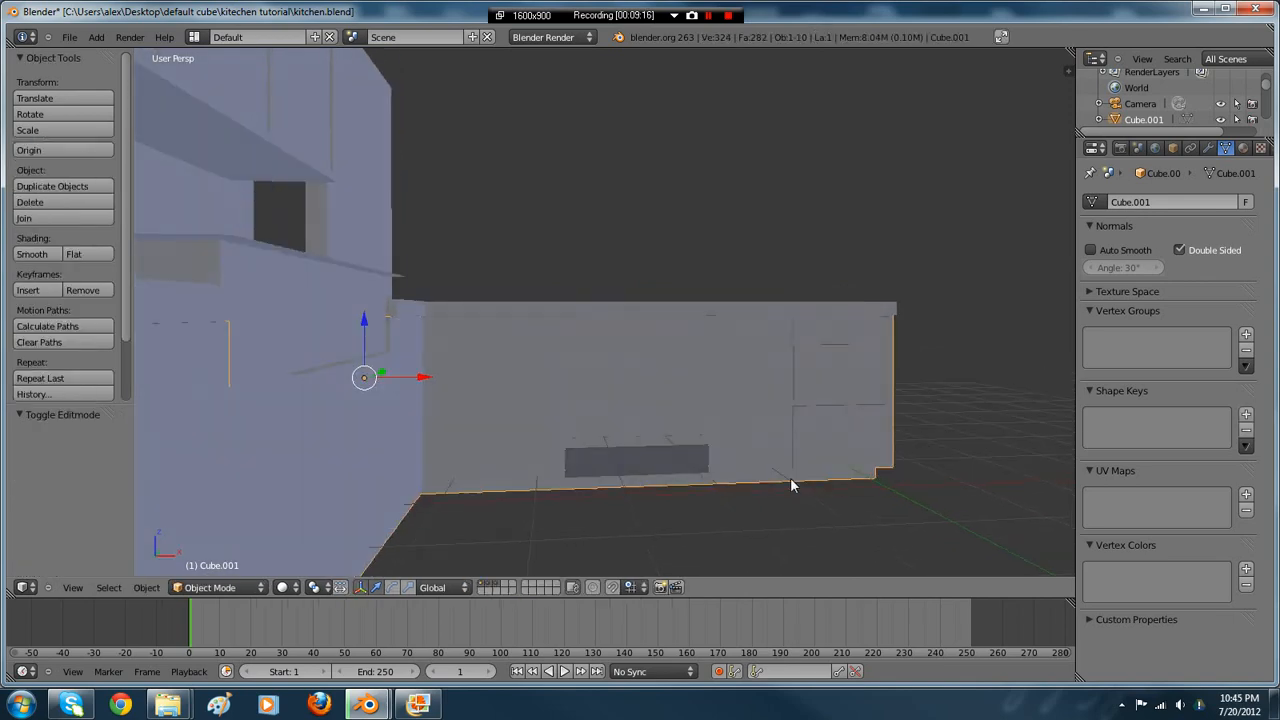
{"action": "middle_click_drag", "start_coordinate": [790, 477], "coordinate": [663, 457]}
{"action": "scroll", "coordinate": [734, 460], "scroll_direction": "up", "scroll_amount": 5}
{"action": "scroll", "coordinate": [734, 460], "scroll_direction": "down", "scroll_amount": 6}
{"action": "scroll", "coordinate": [707, 410], "scroll_direction": "up", "scroll_amount": 2}
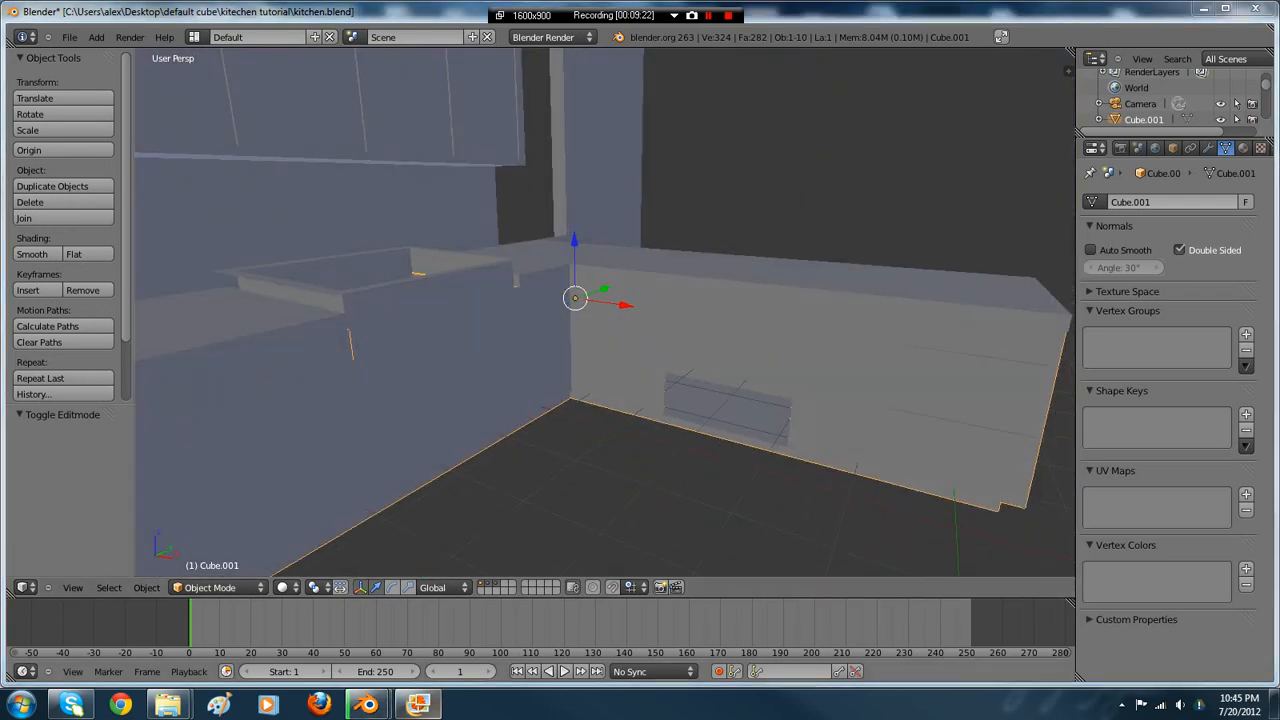
{"action": "left_click", "coordinate": [418, 704]}
{"action": "left_click", "coordinate": [418, 704]}
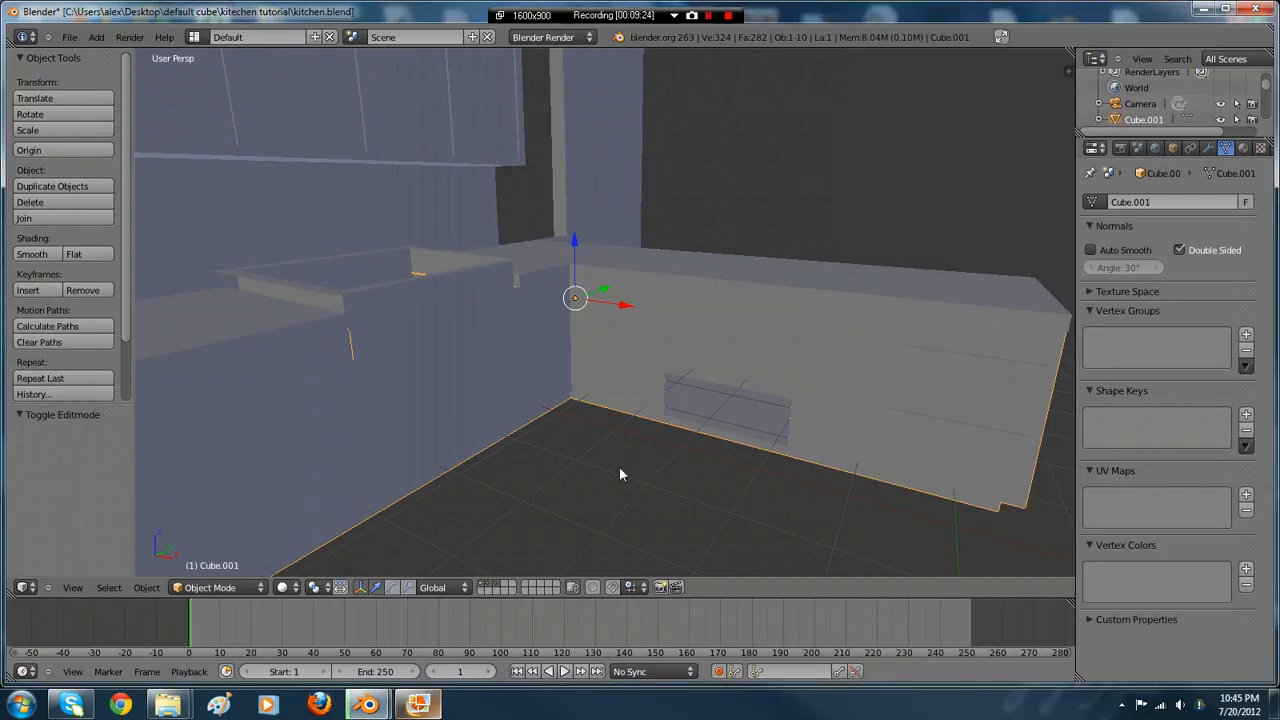
{"action": "middle_click_drag", "start_coordinate": [619, 466], "coordinate": [583, 383]}
{"action": "right_click", "coordinate": [564, 384]}
{"action": "key", "text": "Tab"}
{"action": "right_click", "coordinate": [571, 383]}
{"action": "key", "text": "Tab"}
{"action": "right_click", "coordinate": [596, 377]}
{"action": "key", "text": "Tab"}
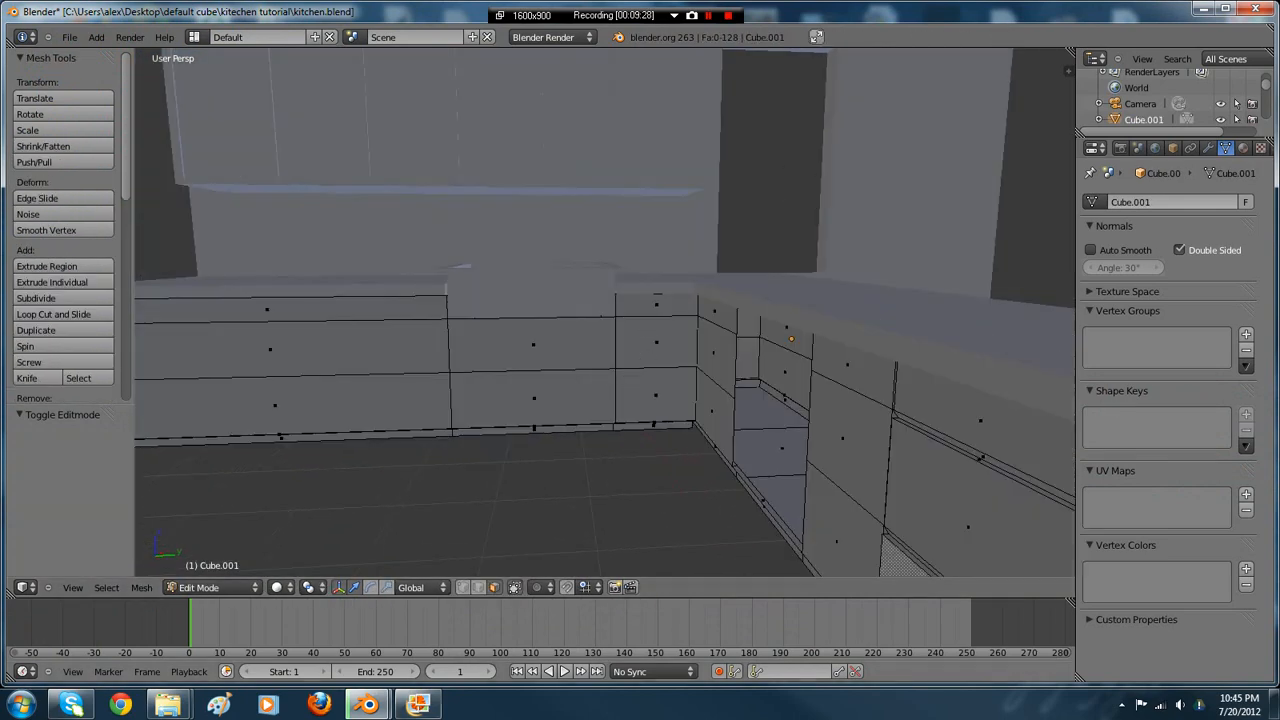
{"action": "left_click", "coordinate": [418, 704]}
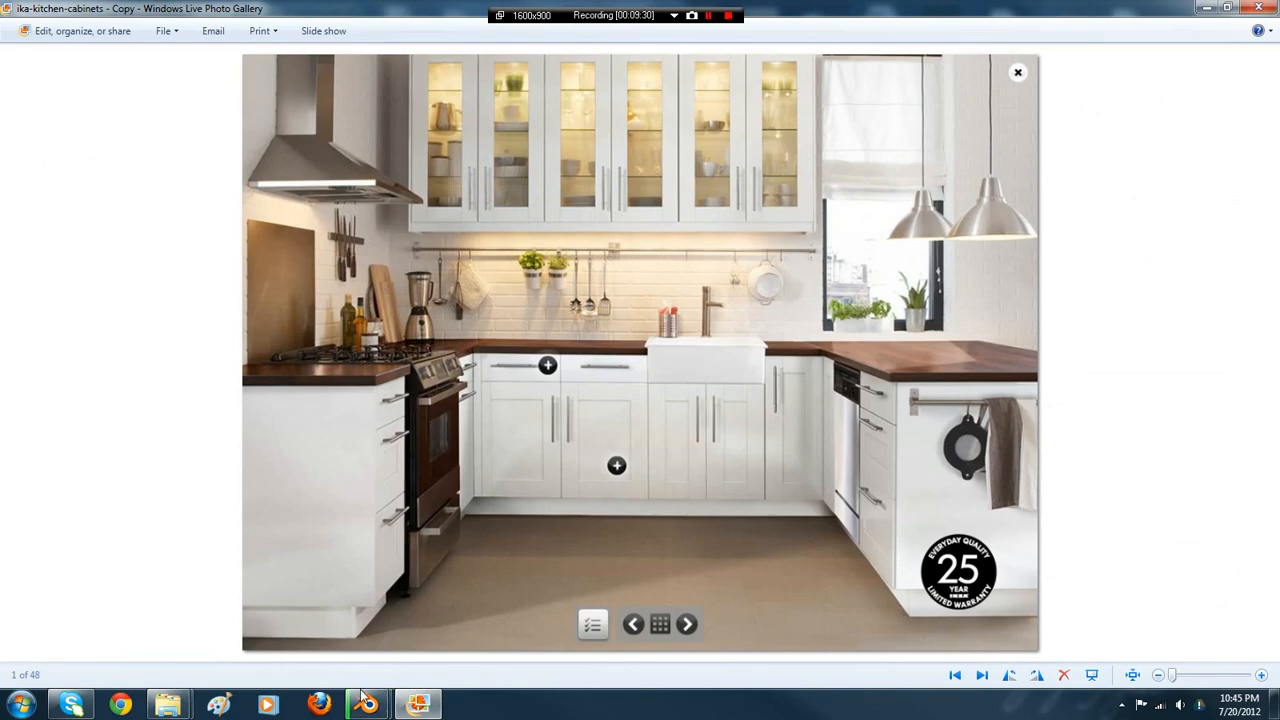
{"action": "left_click", "coordinate": [418, 704]}
- Extrude the three stacked faces of the narrow cabinet beside the corner in place and scale them to 0.947
{"action": "right_click", "coordinate": [658, 305]}
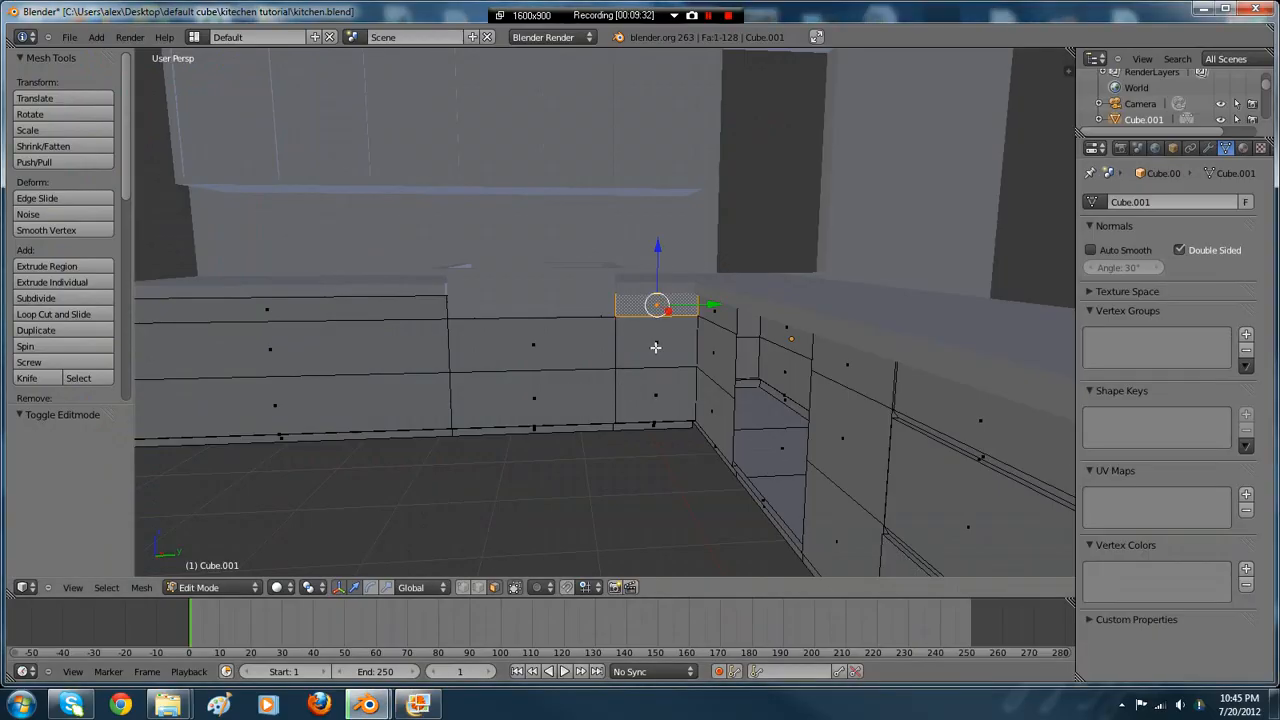
{"action": "right_click", "coordinate": [655, 345], "text": "shift"}
{"action": "right_click", "coordinate": [654, 403], "text": "shift"}
{"action": "middle_click_drag", "start_coordinate": [654, 403], "coordinate": [813, 332]}
{"action": "key", "text": "e"}
{"action": "left_click", "coordinate": [775, 285]}
{"action": "key", "text": "s"}
{"action": "left_click", "coordinate": [800, 297]}
{"action": "middle_click_drag", "start_coordinate": [723, 364], "coordinate": [680, 376]}
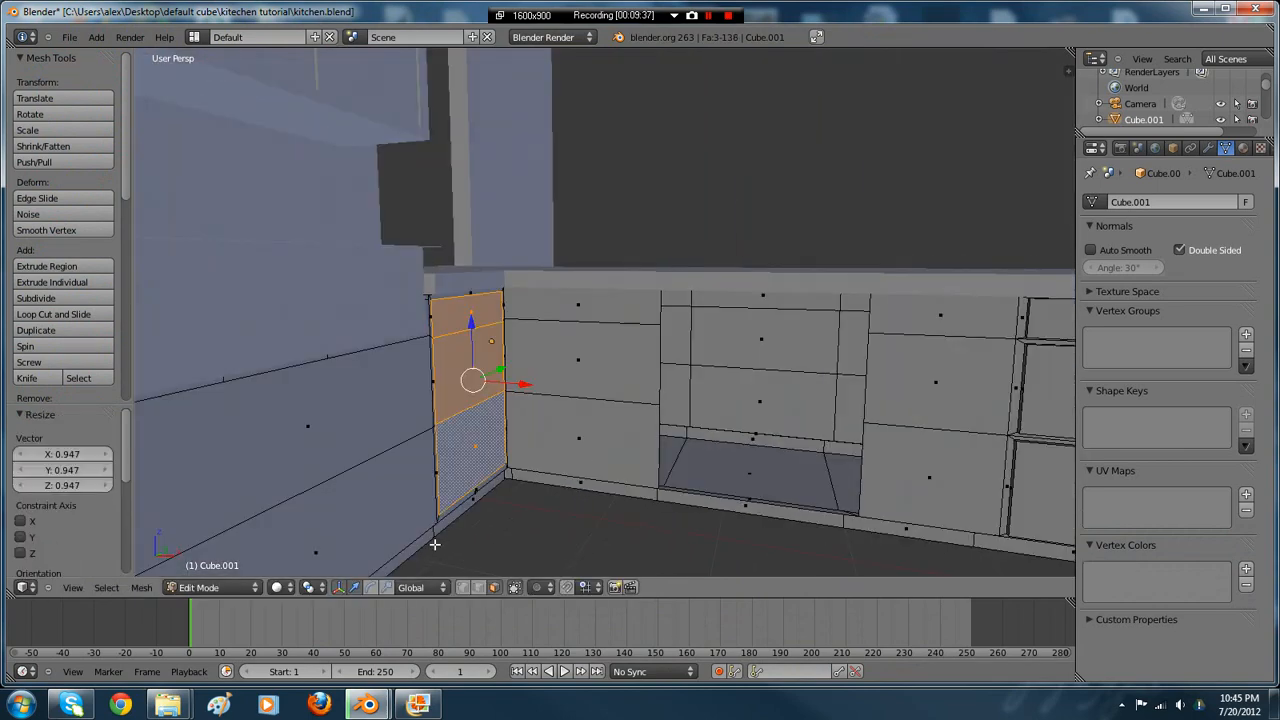
- Check the reference photo and adjust the inset corner panel's width by scaling it along Y by 0.411 and 1.359
{"action": "left_click", "coordinate": [418, 704]}
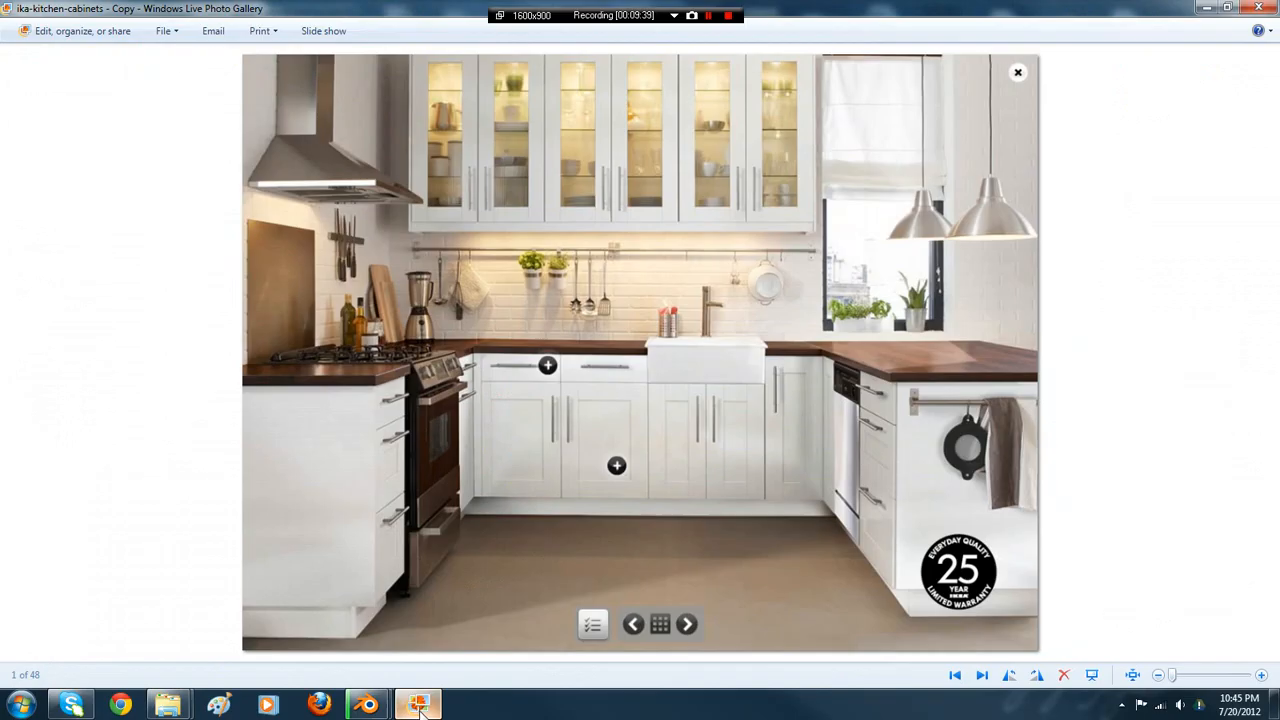
{"action": "left_click", "coordinate": [420, 710]}
{"action": "middle_click_drag", "start_coordinate": [470, 343], "coordinate": [536, 294]}
{"action": "key", "text": "s"}
{"action": "key", "text": "y"}
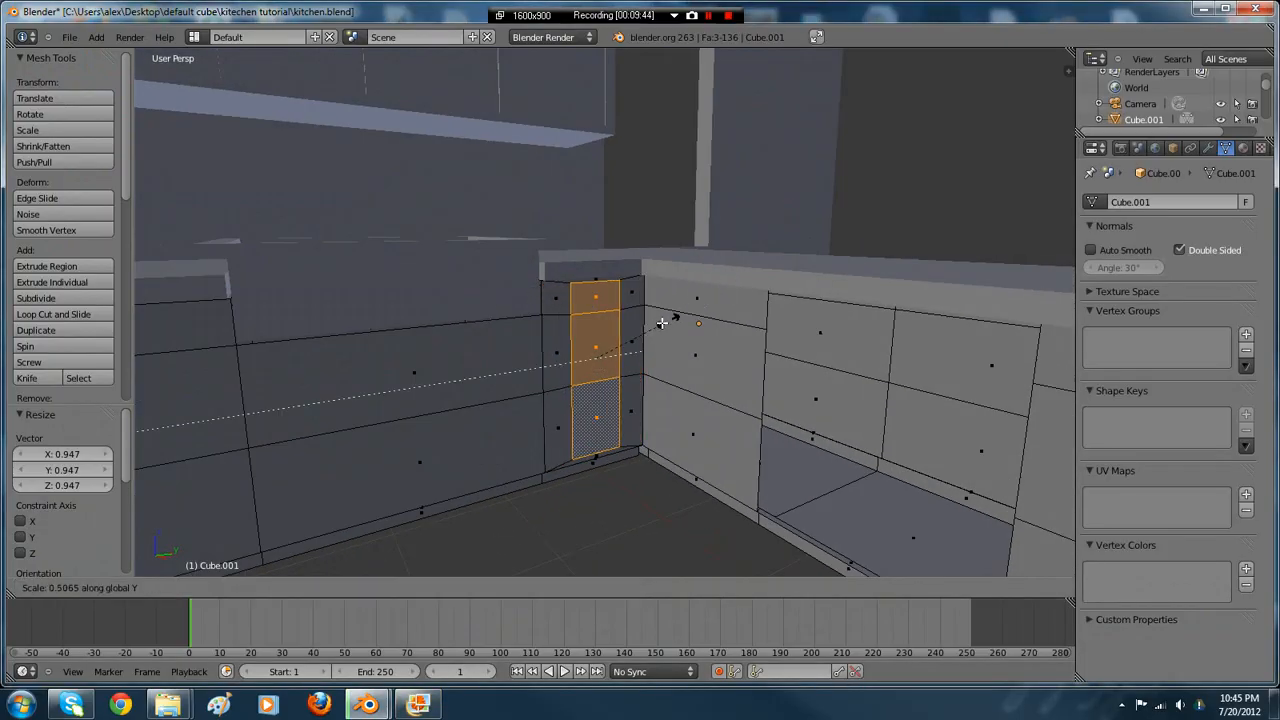
{"action": "left_click", "coordinate": [656, 324]}
{"action": "middle_click_drag", "start_coordinate": [656, 324], "coordinate": [644, 294]}
{"action": "key", "text": "s"}
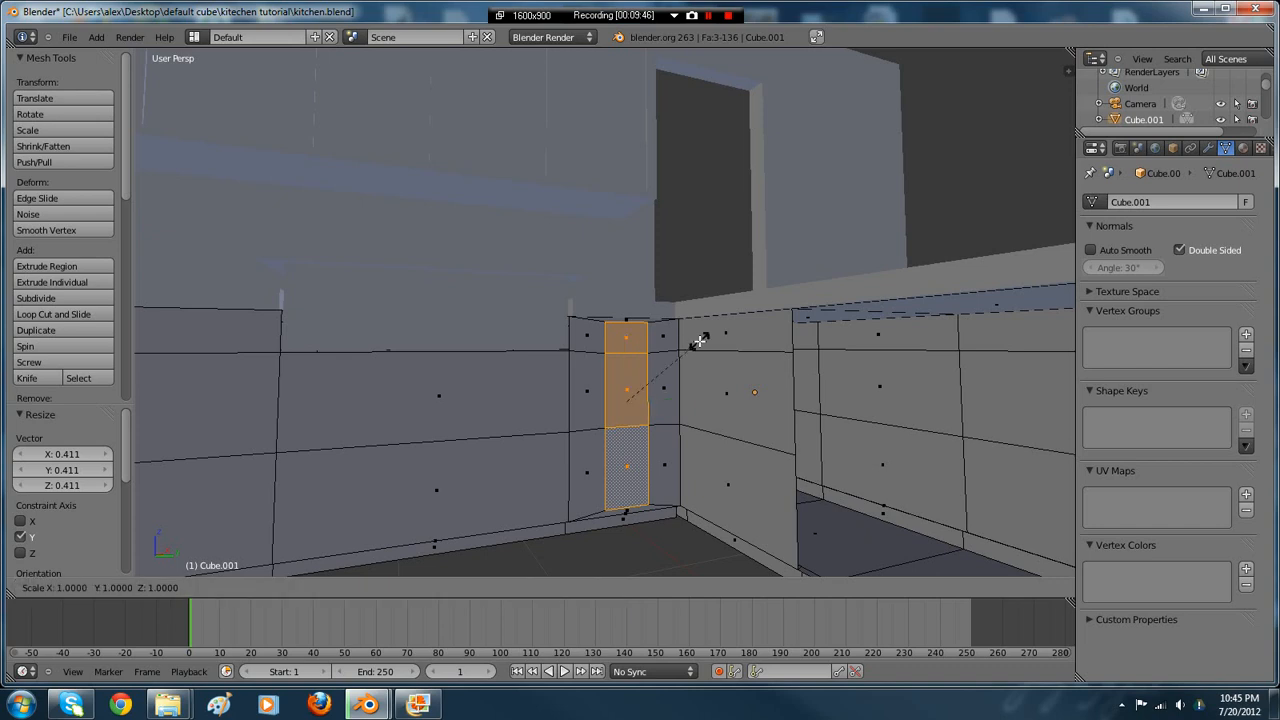
{"action": "left_click", "coordinate": [734, 331]}
- Scale the inset corner panel to 0.943 along Z and narrow it slightly along Y
{"action": "key", "text": "s"}
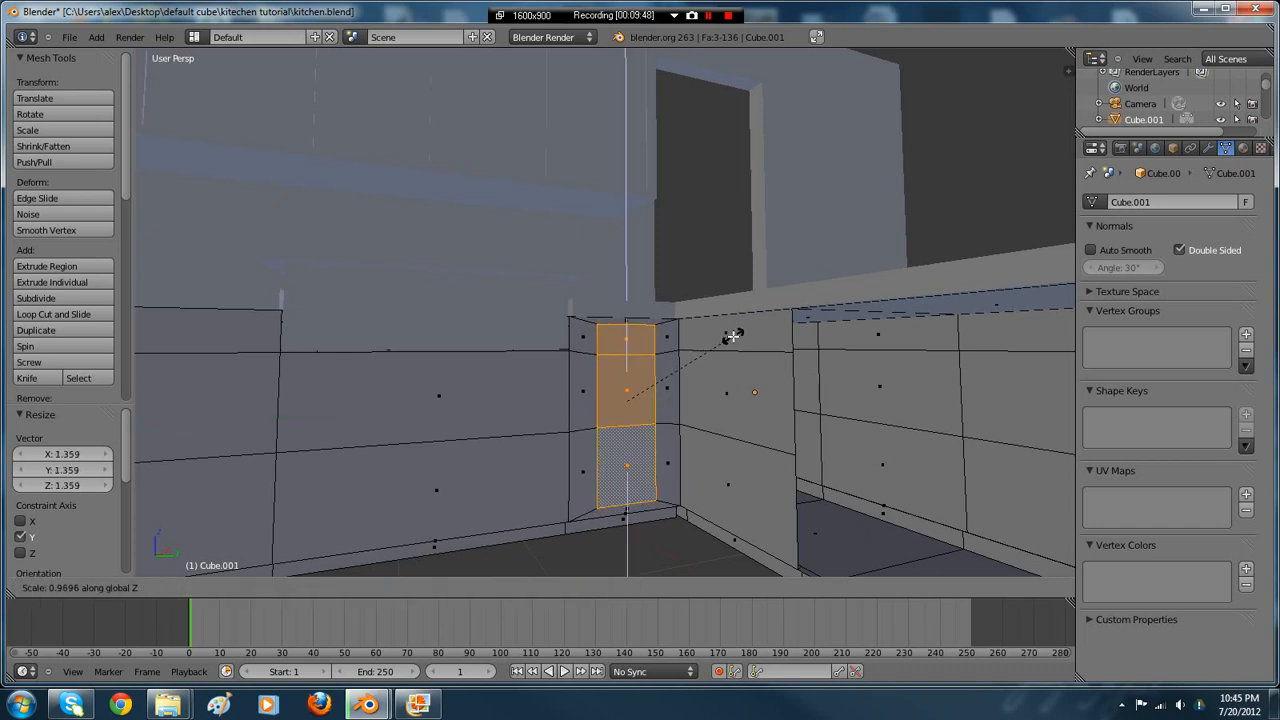
{"action": "left_click", "coordinate": [728, 336]}
{"action": "key", "text": "s"}
{"action": "key", "text": "y"}
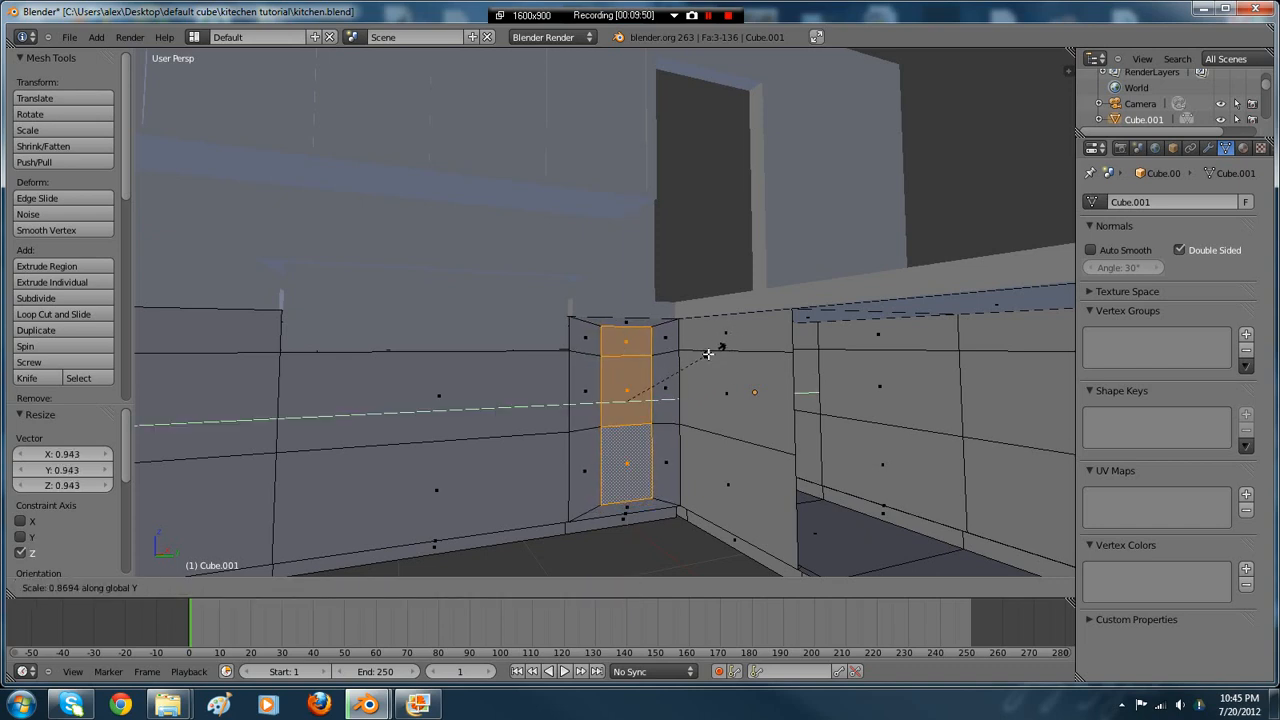
{"action": "left_click", "coordinate": [689, 363]}
- Extrude the inset panel of the narrow cabinet beside the corner
{"action": "middle_click_drag", "start_coordinate": [689, 363], "coordinate": [660, 361]}
{"action": "key", "text": "e"}
{"action": "left_click", "coordinate": [719, 397]}
{"action": "key", "text": "Tab"}
- Inspect the narrow corner cabinet and compare the doors under the sink with the reference photo
{"action": "right_click", "coordinate": [752, 340]}
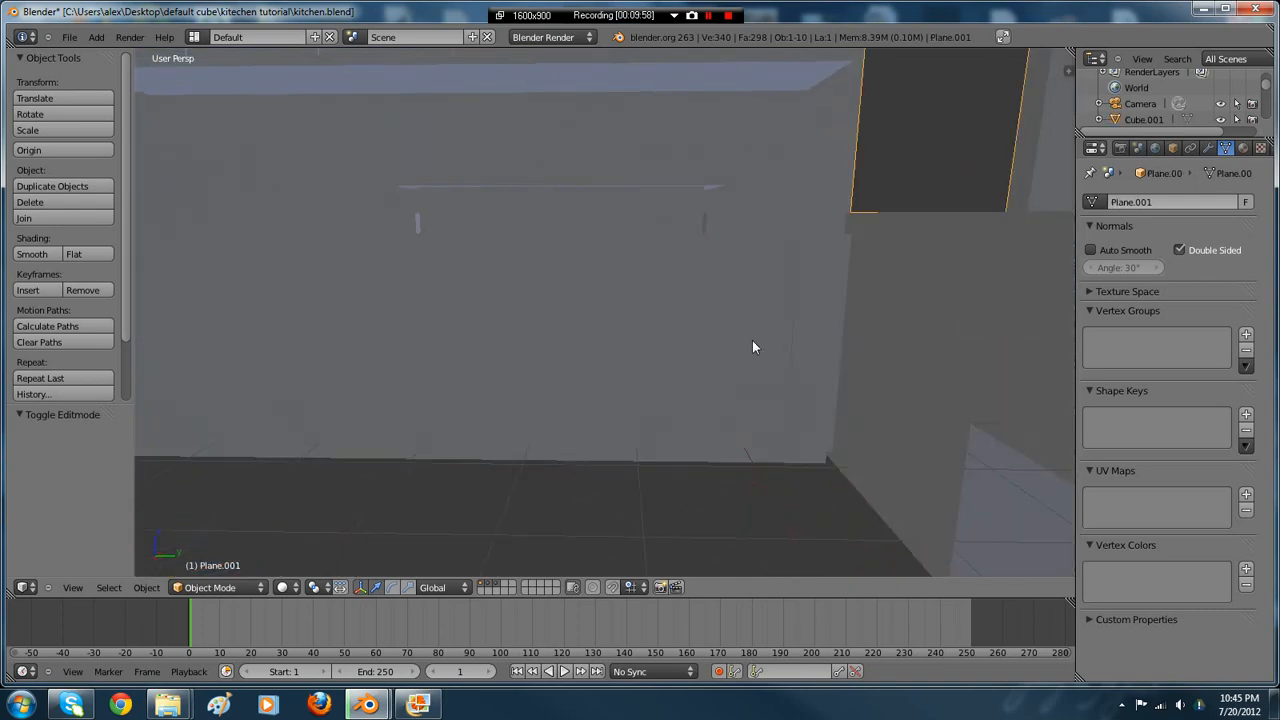
{"action": "scroll", "coordinate": [752, 341], "scroll_direction": "down", "scroll_amount": 2}
{"action": "key", "text": "z"}
{"action": "scroll", "coordinate": [752, 342], "scroll_direction": "down", "scroll_amount": 1}
{"action": "key", "text": "z"}
{"action": "middle_click_drag", "start_coordinate": [746, 341], "coordinate": [573, 364]}
{"action": "left_click", "coordinate": [418, 705]}
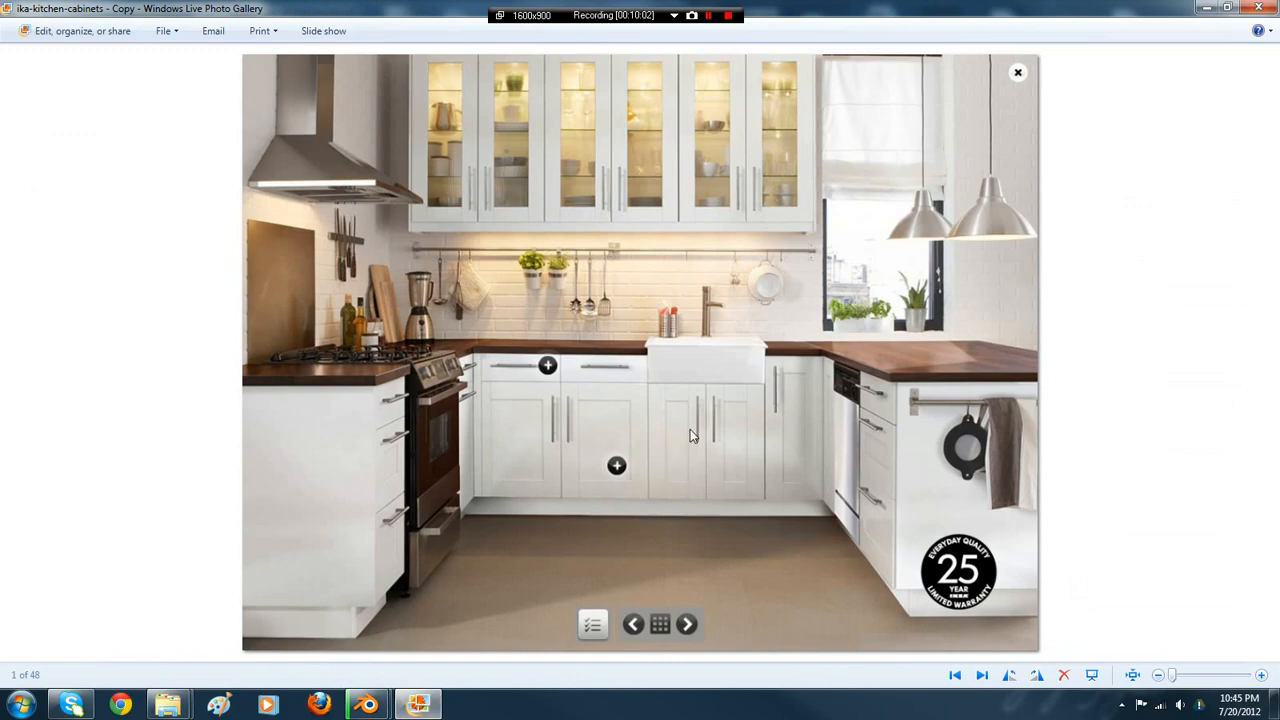
{"action": "left_click", "coordinate": [420, 706]}
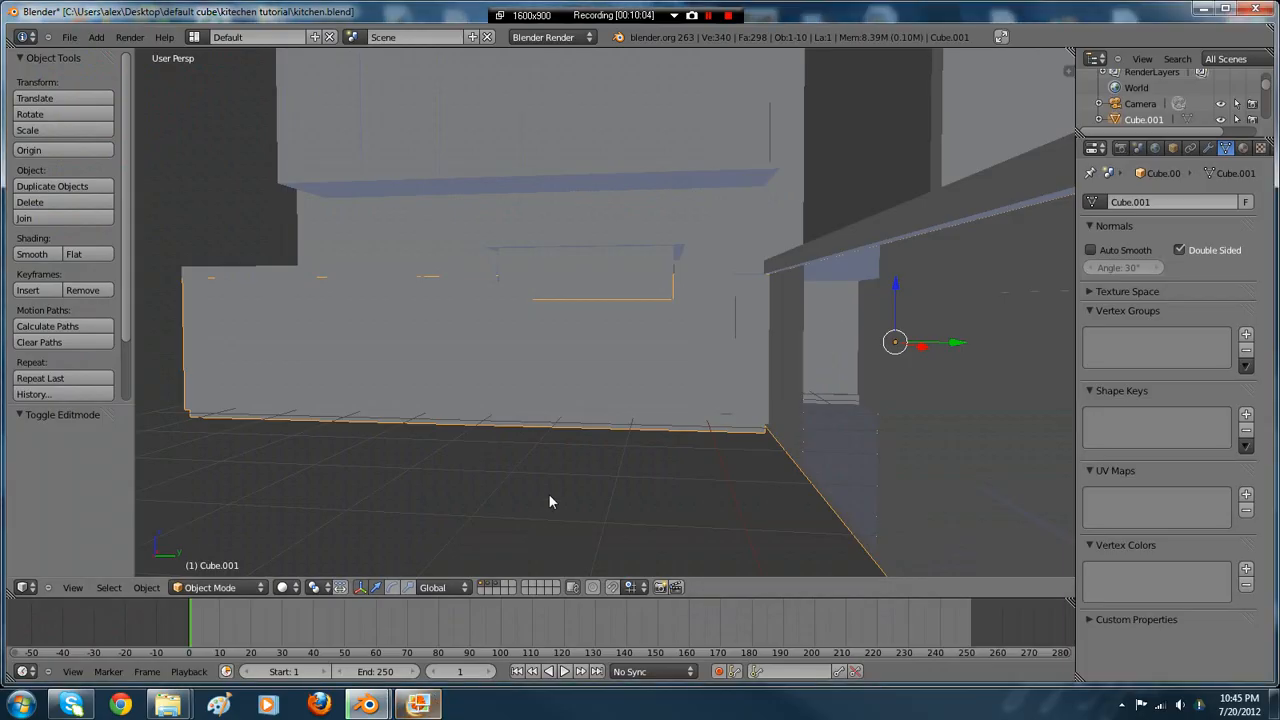
- Add a vertical loop cut through the middle of the cabinet front under the sink to divide it into two doors
{"action": "middle_click_drag", "start_coordinate": [548, 493], "coordinate": [572, 472]}
{"action": "key", "text": "Tab"}
{"action": "middle_click_drag", "start_coordinate": [586, 406], "coordinate": [609, 370]}
{"action": "right_click", "coordinate": [612, 368]}
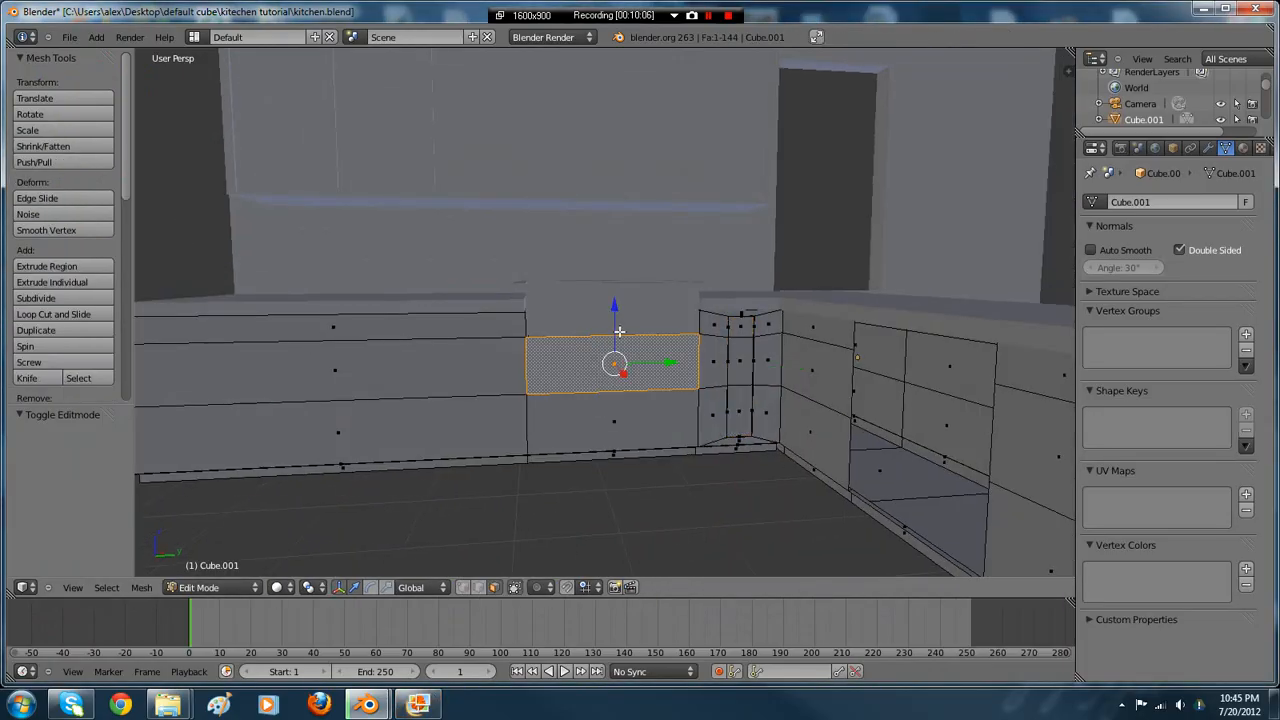
{"action": "key", "text": "ctrl+r"}
{"action": "left_click", "coordinate": [618, 332]}
{"action": "left_click", "coordinate": [620, 327]}
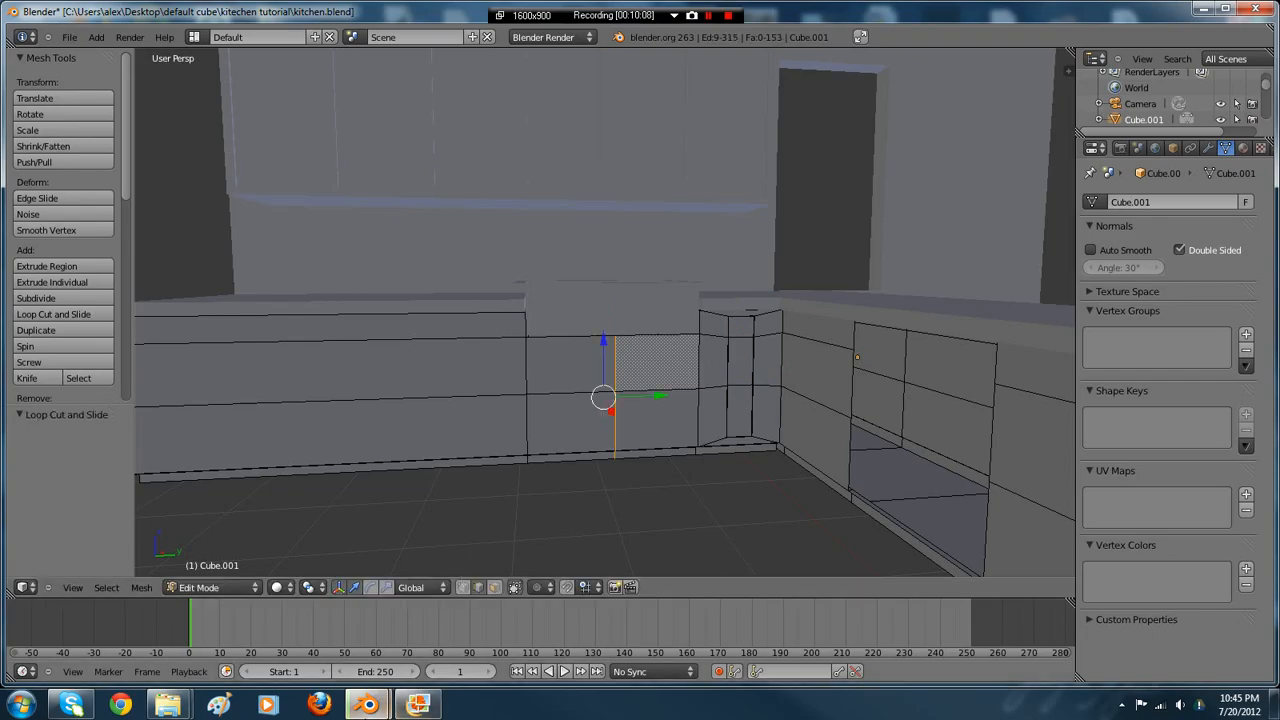
{"action": "left_click", "coordinate": [416, 706]}
{"action": "middle_click_drag", "start_coordinate": [635, 452], "coordinate": [621, 447]}
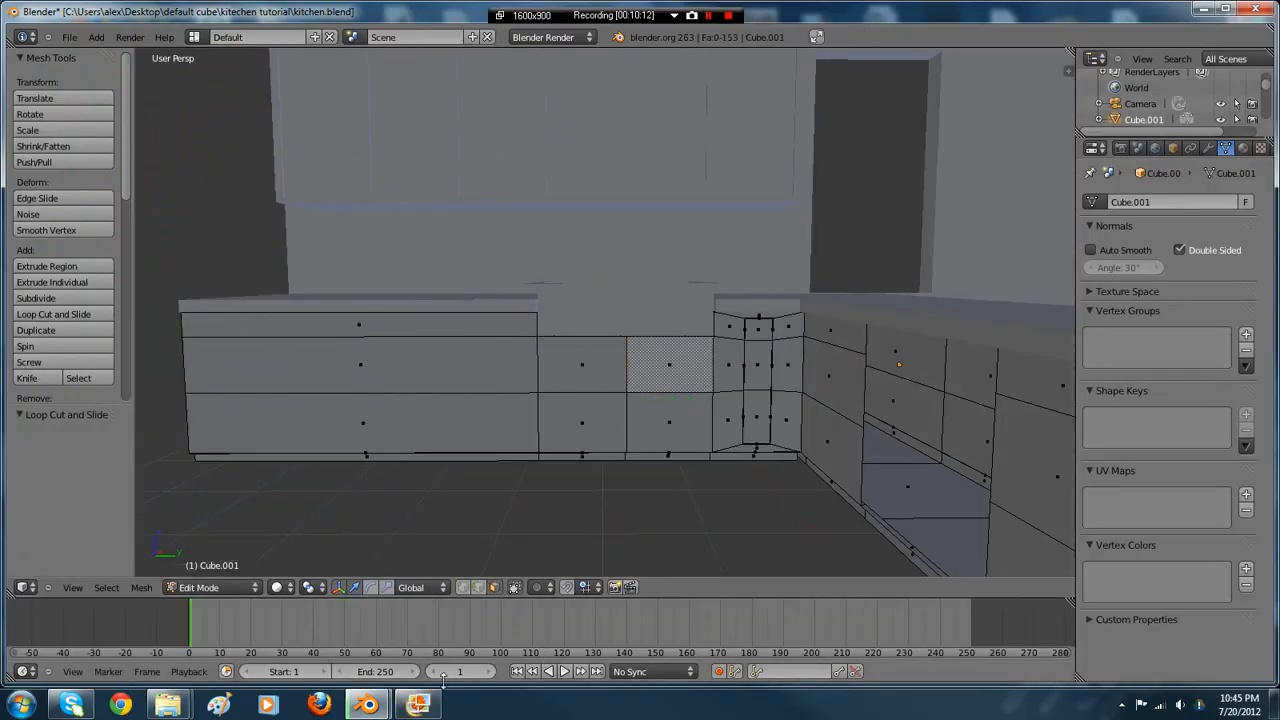
- Extrude the front of the under-sink door nearest the corner in place and narrow the new faces along Y
{"action": "left_click", "coordinate": [418, 705]}
{"action": "key", "text": "alt+Tab"}
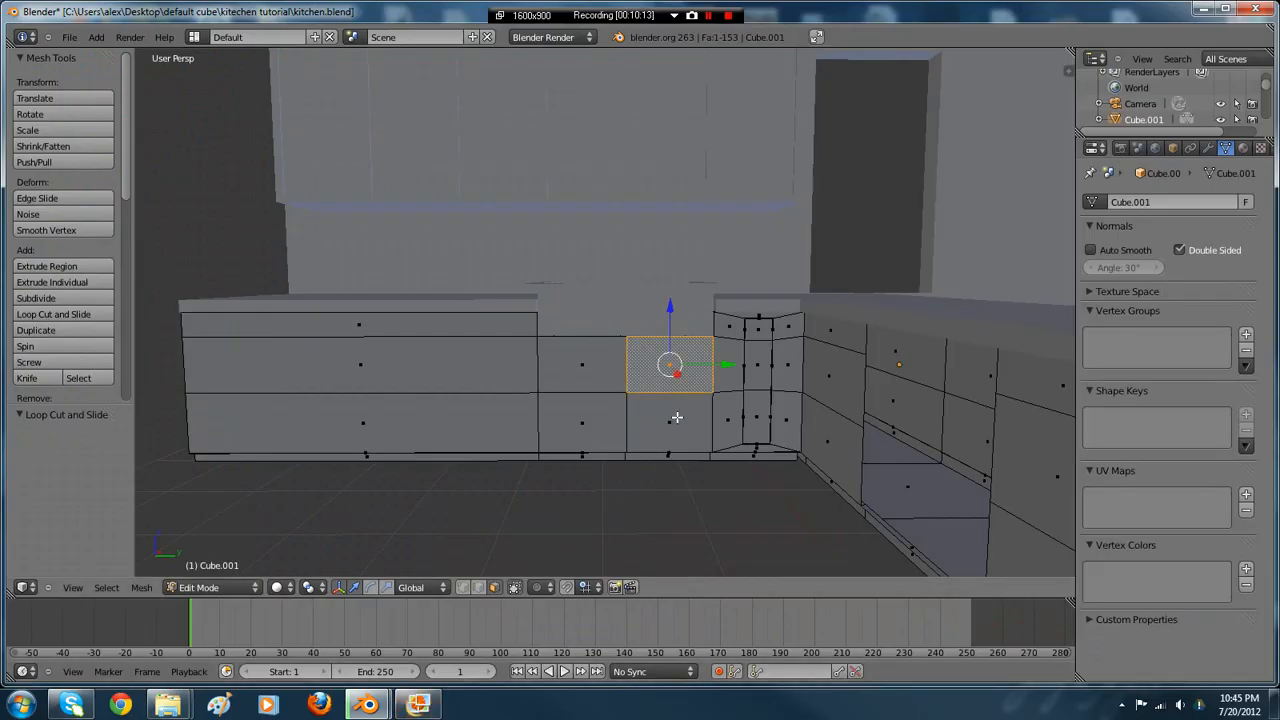
{"action": "right_click", "coordinate": [677, 418], "text": "shift"}
{"action": "key", "text": "e"}
{"action": "right_click", "coordinate": [808, 329]}
{"action": "key", "text": "s"}
{"action": "key", "text": "y"}
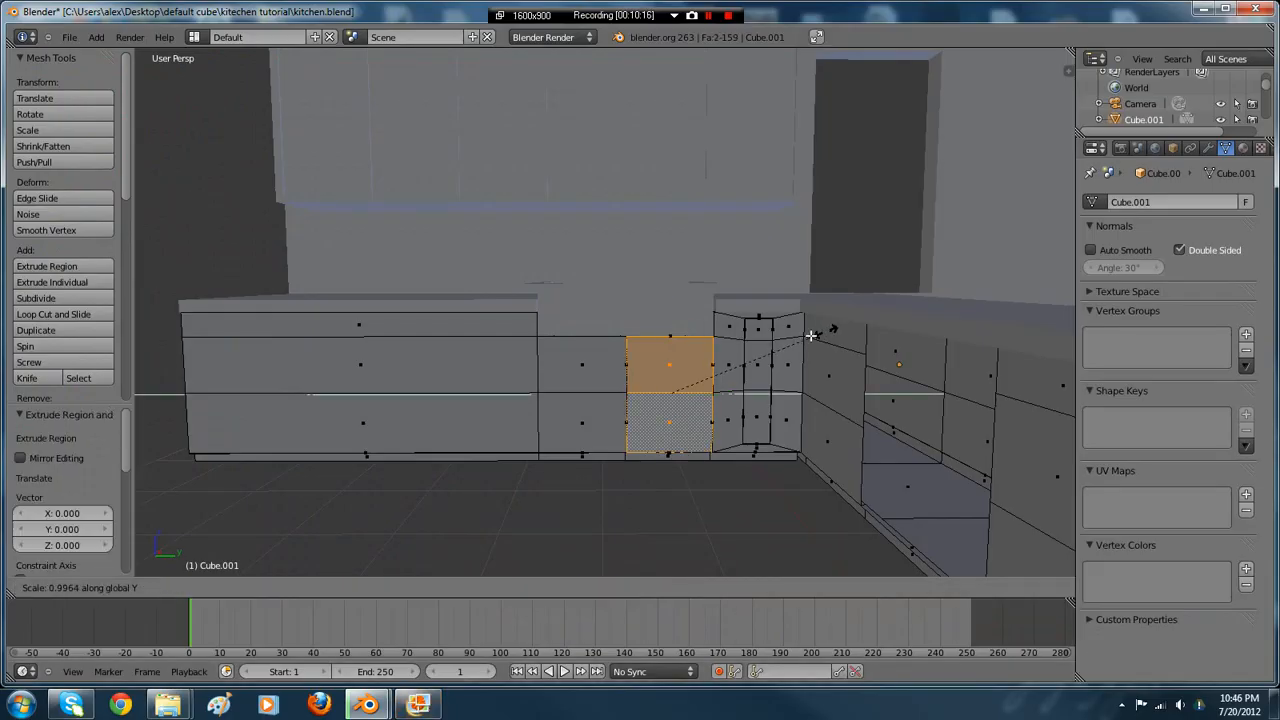
{"action": "left_click", "coordinate": [723, 382]}
- Extrude the narrowed panel of the under-sink door nearest the corner to give it depth
{"action": "middle_click_drag", "start_coordinate": [723, 382], "coordinate": [620, 404]}
{"action": "key", "text": "e"}
{"action": "left_click", "coordinate": [710, 386]}
{"action": "key", "text": "Tab"}
{"action": "key", "text": "Tab"}
- Extrude both faces of the other under-sink door in place and scale them to 0.218 along Y
{"action": "right_click", "coordinate": [543, 380]}
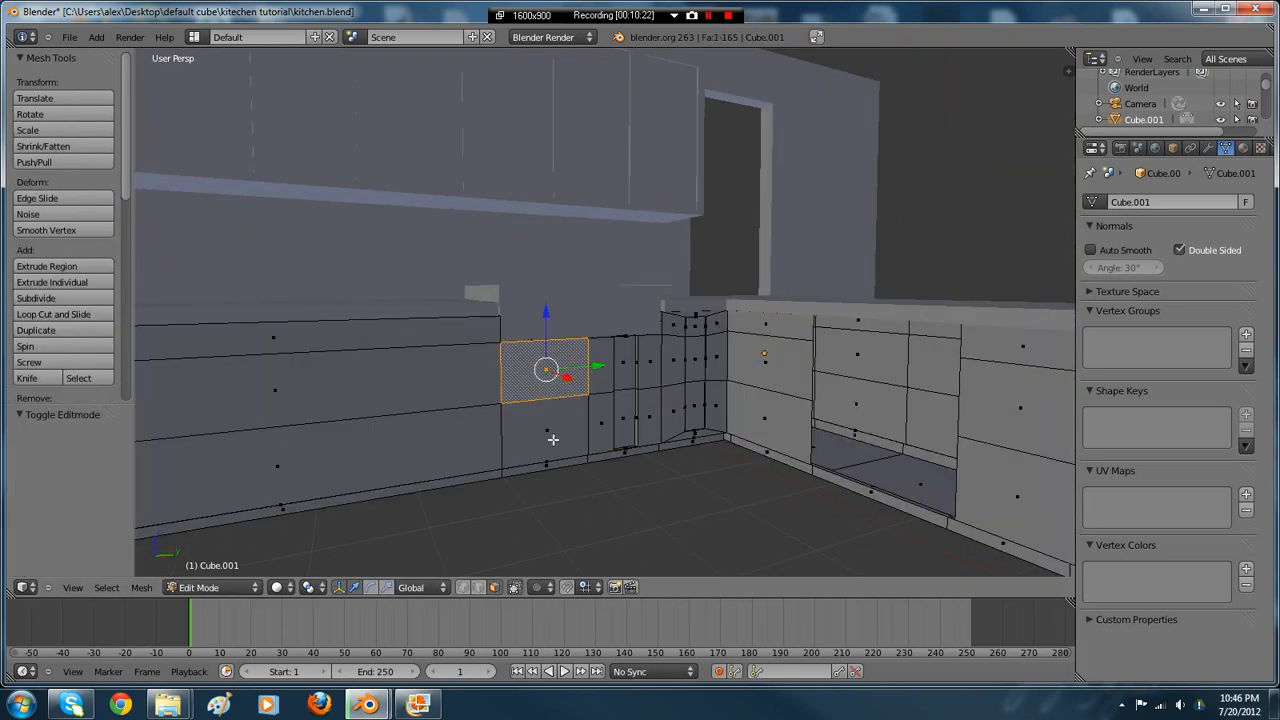
{"action": "right_click", "coordinate": [549, 434], "text": "shift"}
{"action": "middle_click_drag", "start_coordinate": [549, 434], "coordinate": [723, 339]}
{"action": "key", "text": "e"}
{"action": "right_click", "coordinate": [723, 339]}
{"action": "key", "text": "s"}
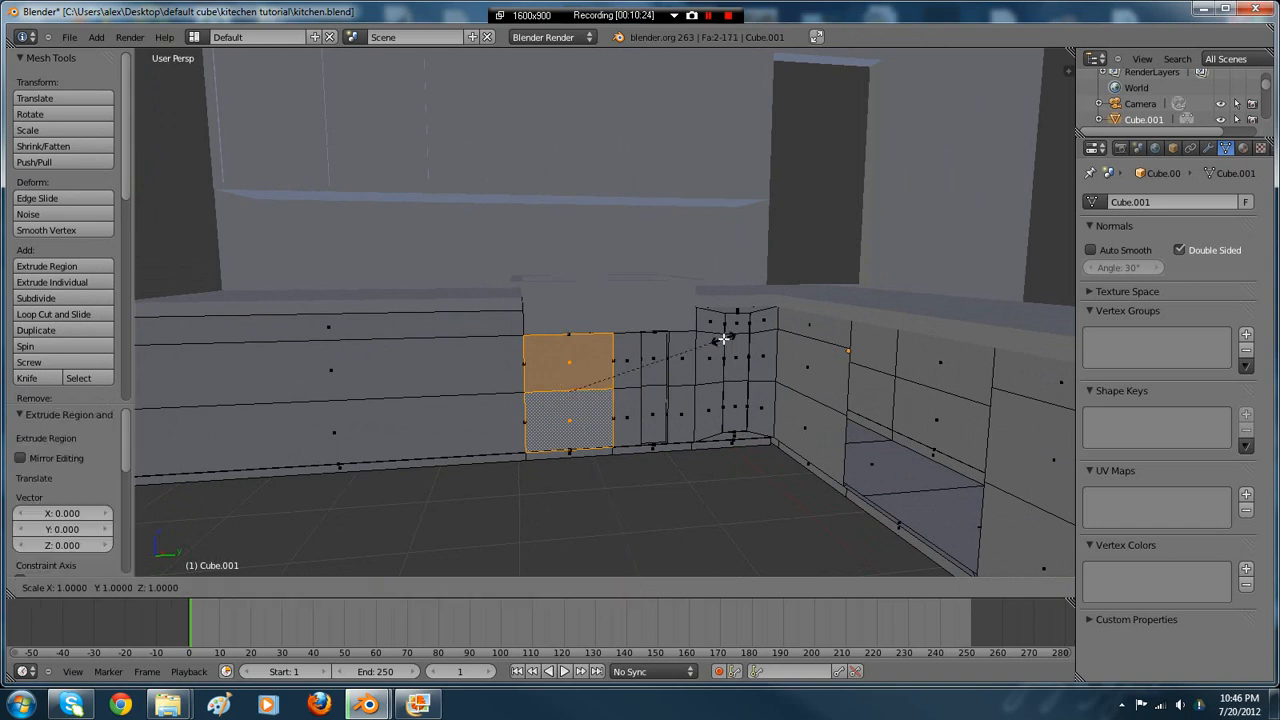
{"action": "left_click", "coordinate": [604, 387]}
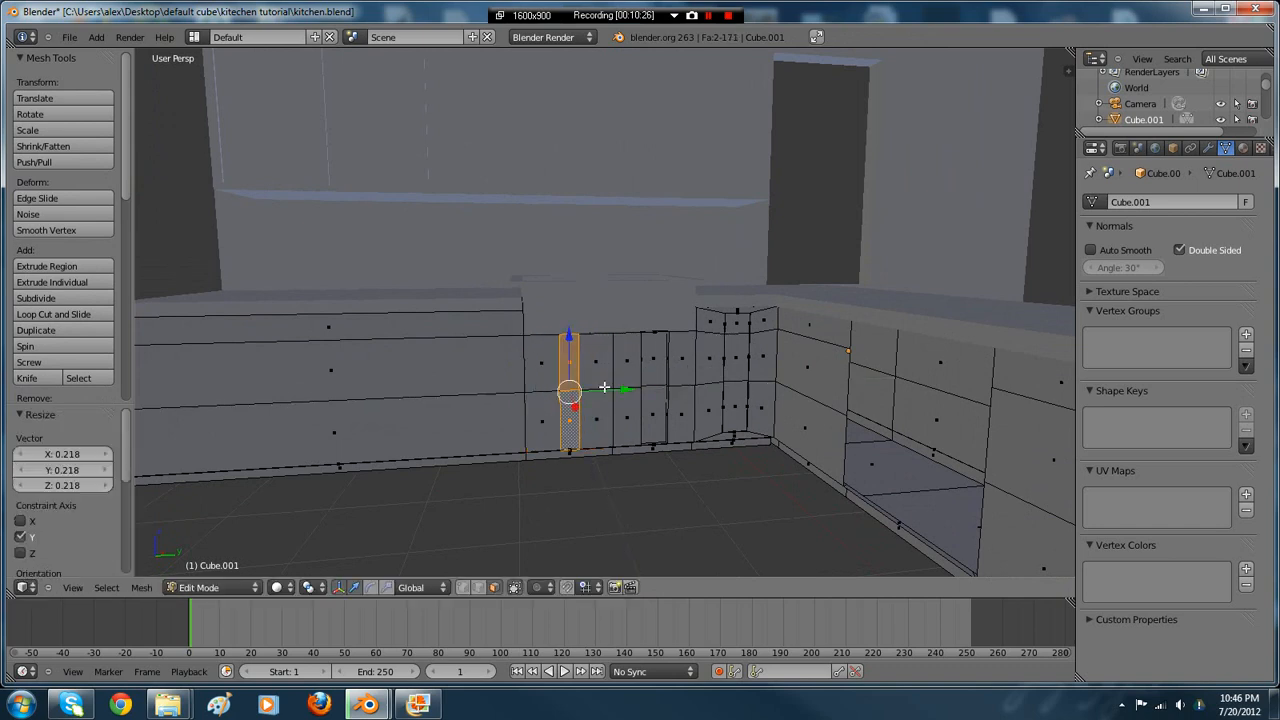
- Readjust the second under-sink door panel's width along Y and extrude it to give it depth
{"action": "key", "text": "s"}
{"action": "key", "text": "y"}
{"action": "left_click", "coordinate": [614, 386]}
{"action": "middle_click_drag", "start_coordinate": [614, 386], "coordinate": [600, 520]}
{"action": "key", "text": "e"}
{"action": "left_click", "coordinate": [589, 394]}
{"action": "key", "text": "Tab"}
- Check the reference photo and add a vertical loop cut through the long cabinet front beside the sink
{"action": "left_click", "coordinate": [420, 704]}
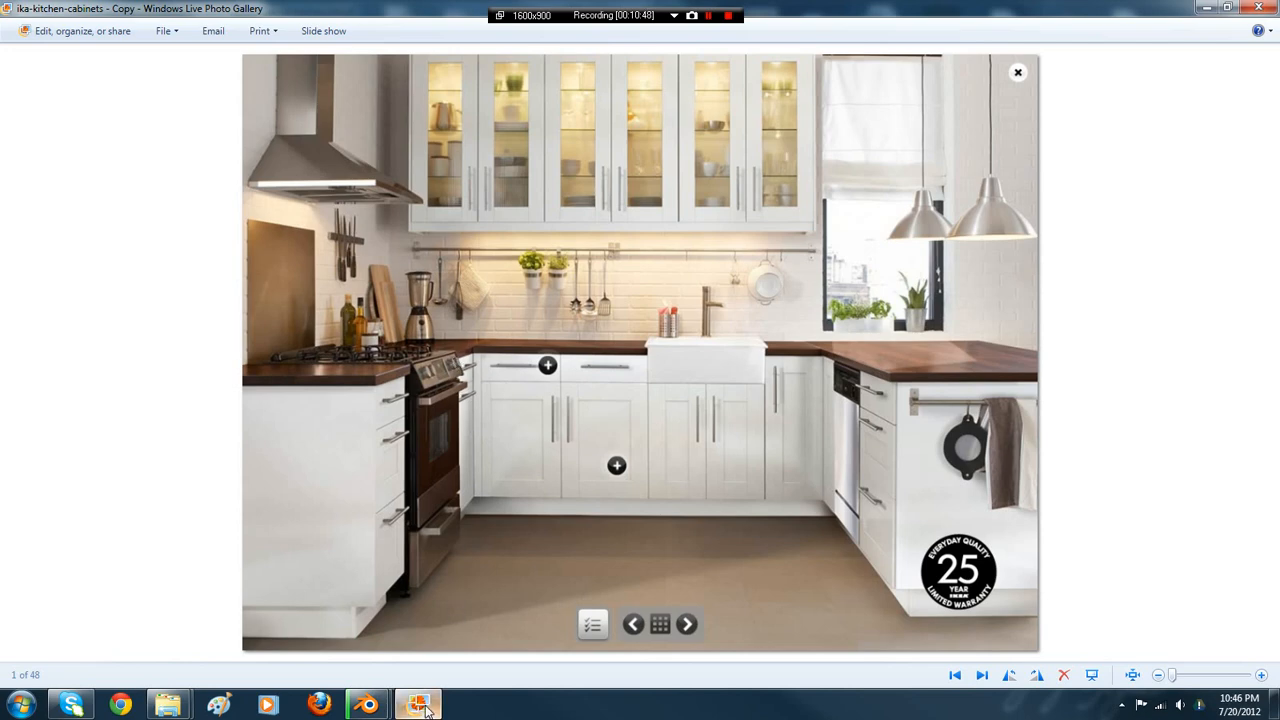
{"action": "mouse_move", "coordinate": [428, 710]}
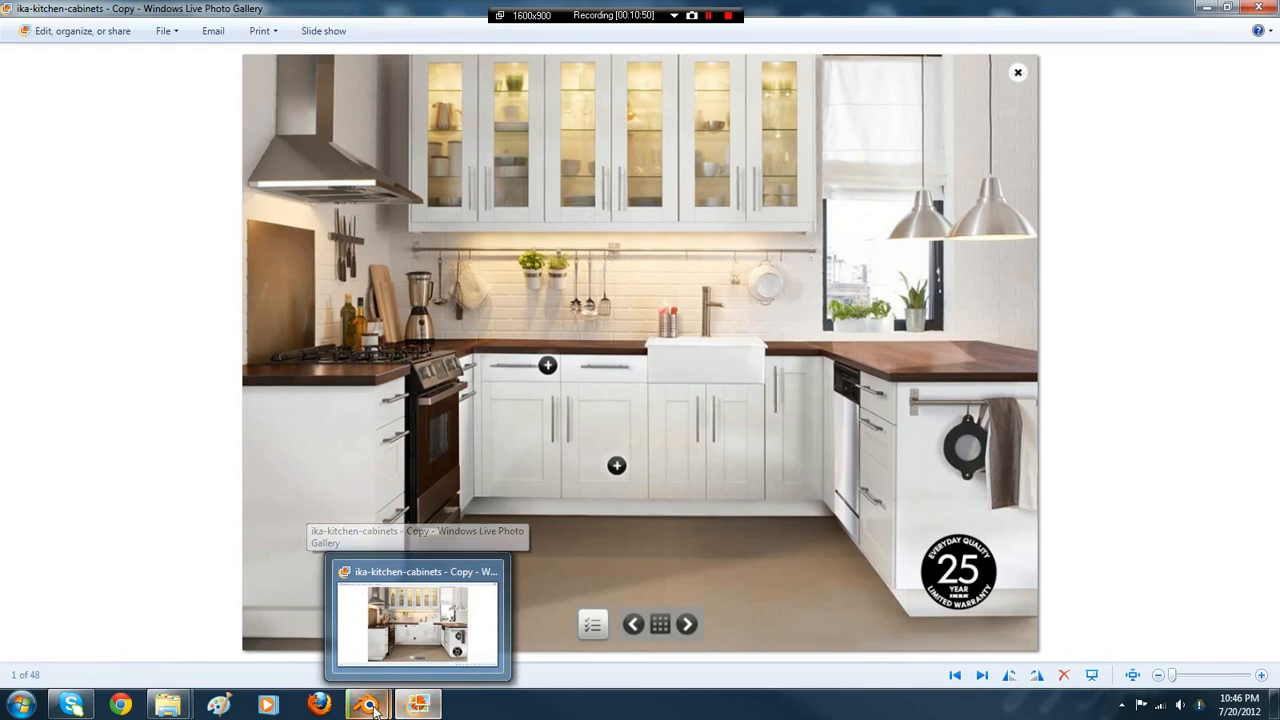
{"action": "mouse_move", "coordinate": [367, 703]}
{"action": "left_click", "coordinate": [427, 643]}
{"action": "key", "text": "Tab"}
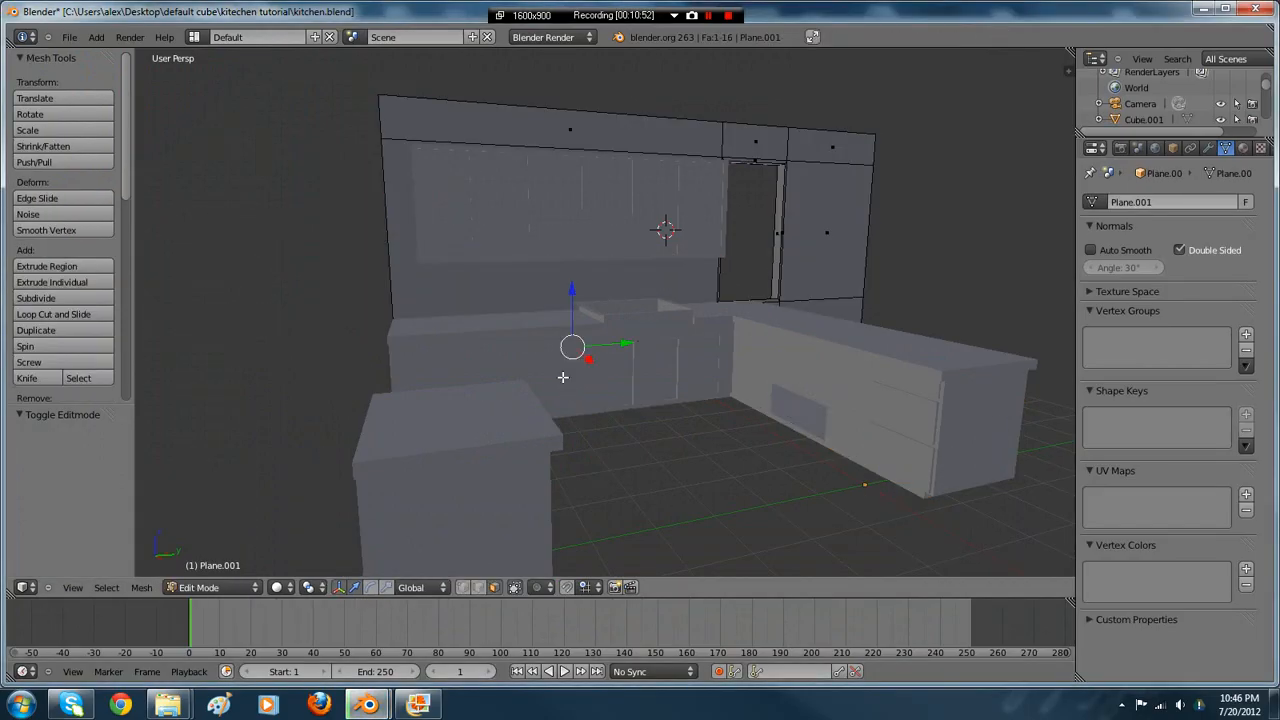
{"action": "scroll", "coordinate": [516, 347], "scroll_direction": "up", "scroll_amount": 4}
{"action": "key", "text": "ctrl+r"}
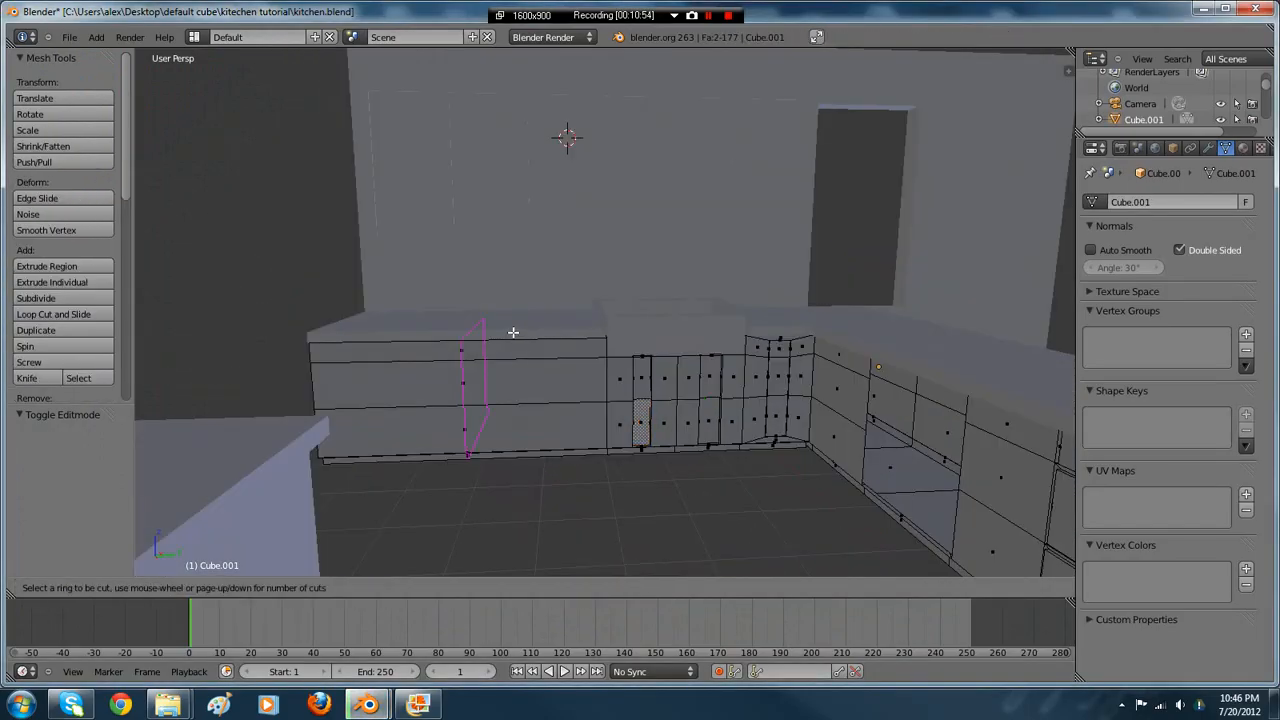
{"action": "left_click", "coordinate": [513, 332]}
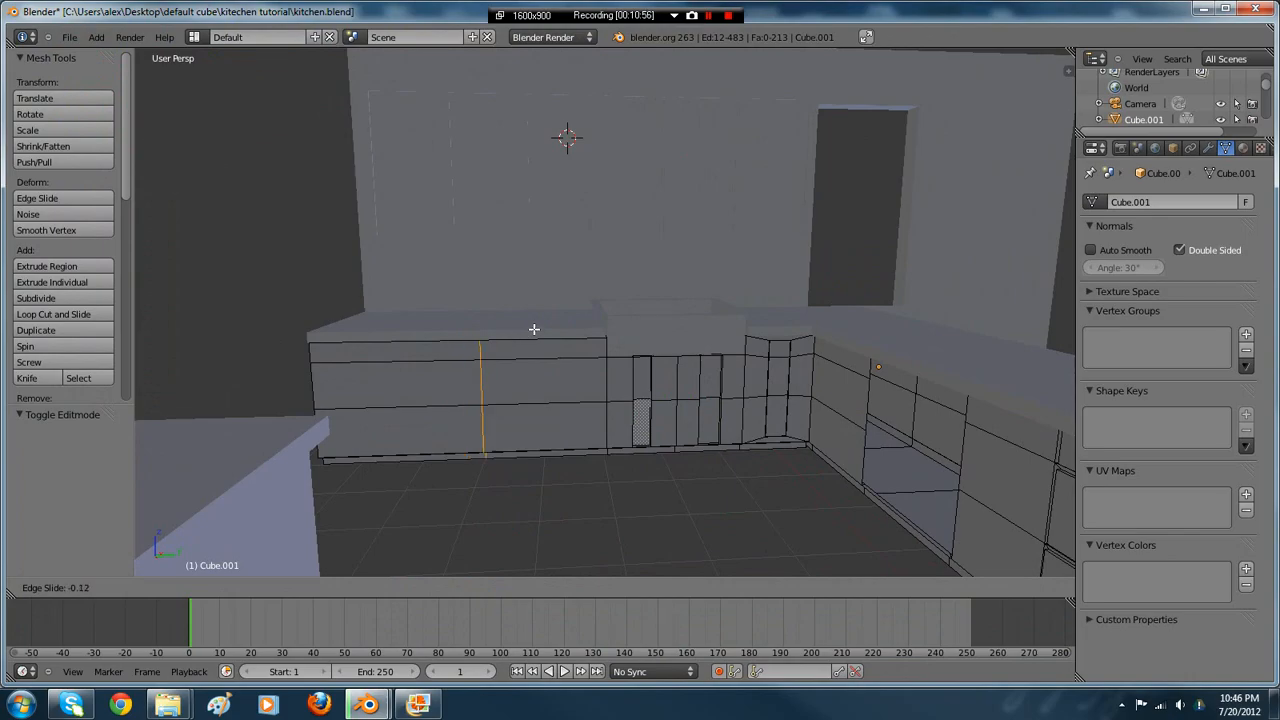
{"action": "left_click", "coordinate": [534, 329]}
- Move the new vertical cut 0.576 along Y towards the sink, checking its position against the reference photo
{"action": "left_click", "coordinate": [418, 704]}
{"action": "left_click", "coordinate": [418, 704]}
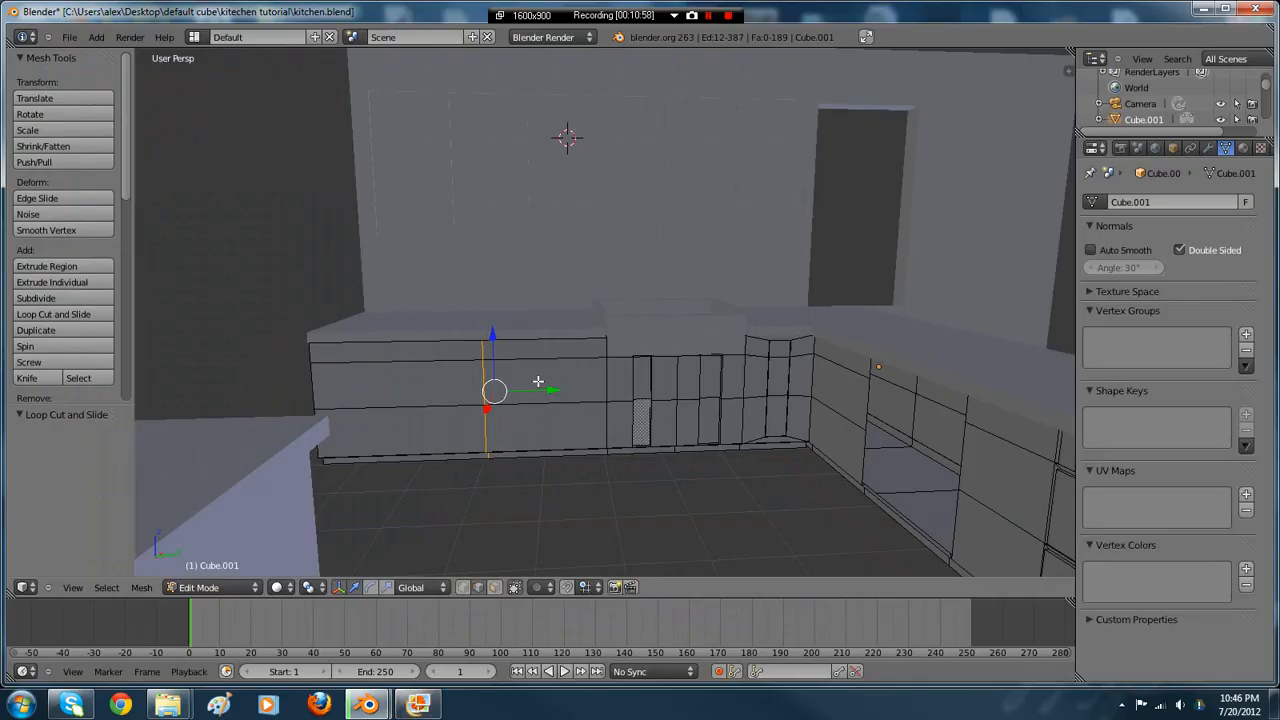
{"action": "left_click_drag", "start_coordinate": [554, 392], "coordinate": [580, 396]}
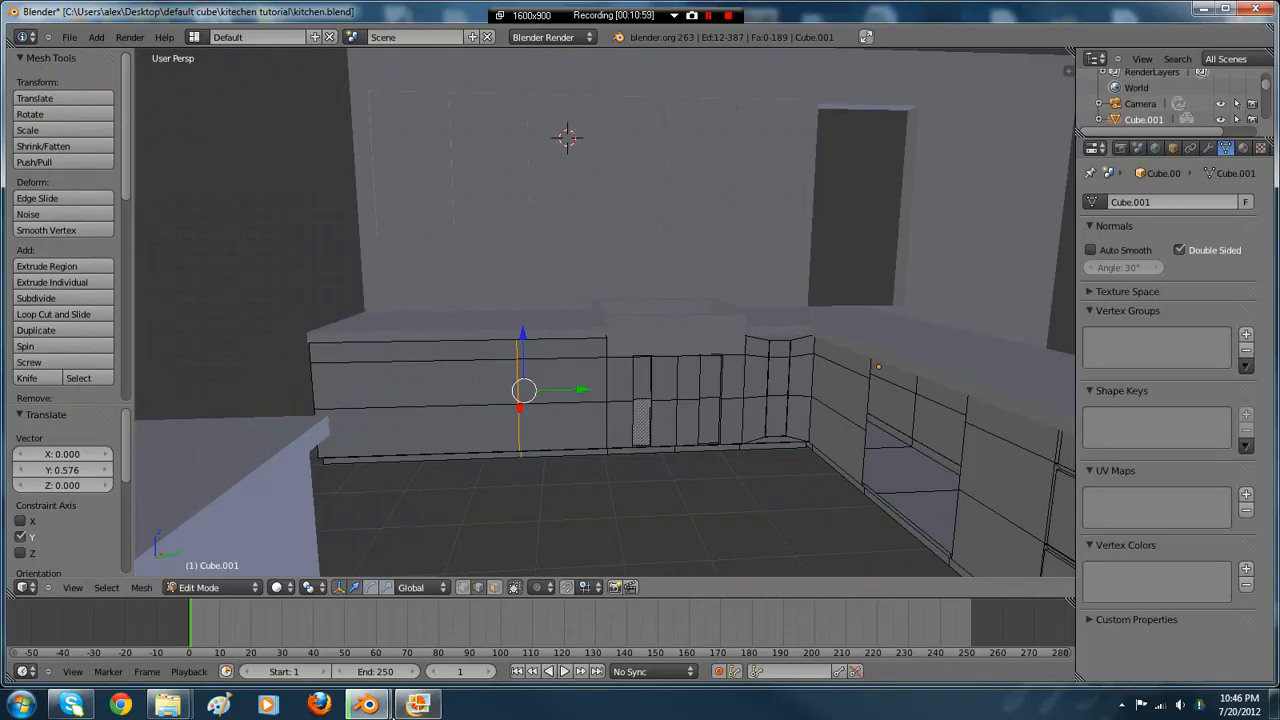
{"action": "left_click", "coordinate": [418, 704]}
{"action": "left_click", "coordinate": [418, 704]}
- Add a second vertical loop cut through the wider remaining section of the long cabinet front
{"action": "key", "text": "ctrl+r"}
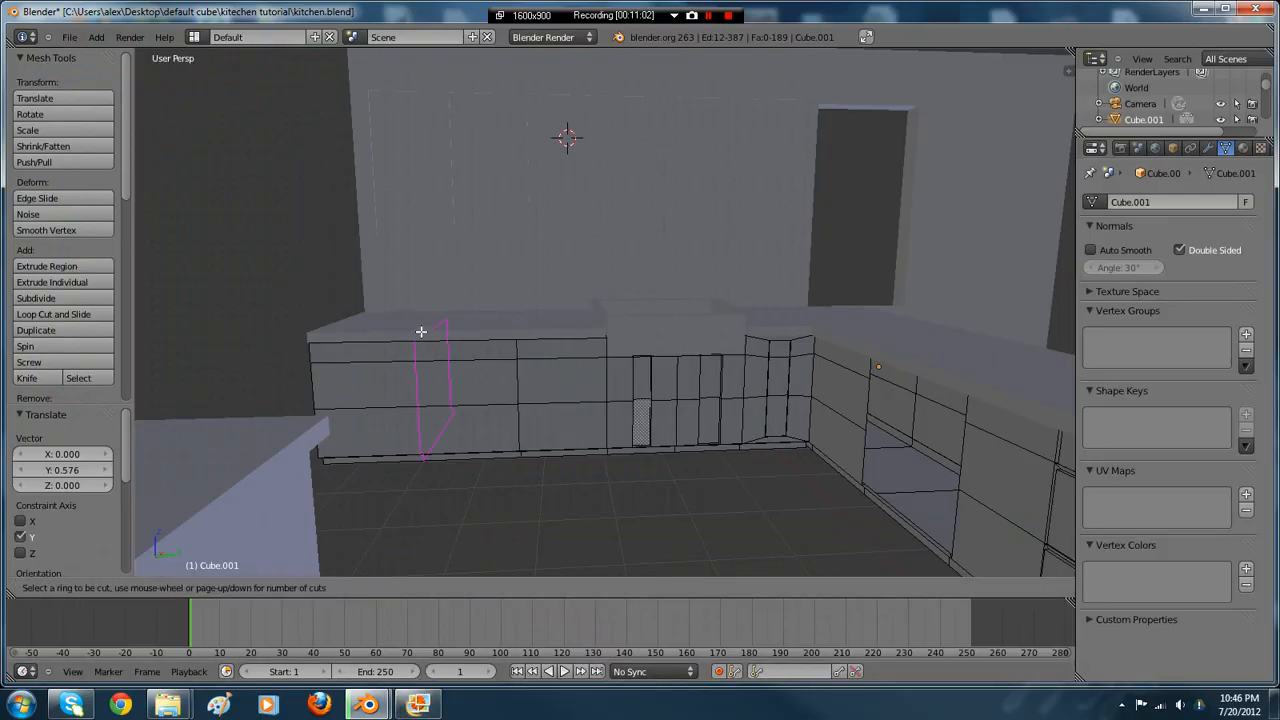
{"action": "left_click", "coordinate": [414, 329]}
{"action": "left_click", "coordinate": [412, 331]}
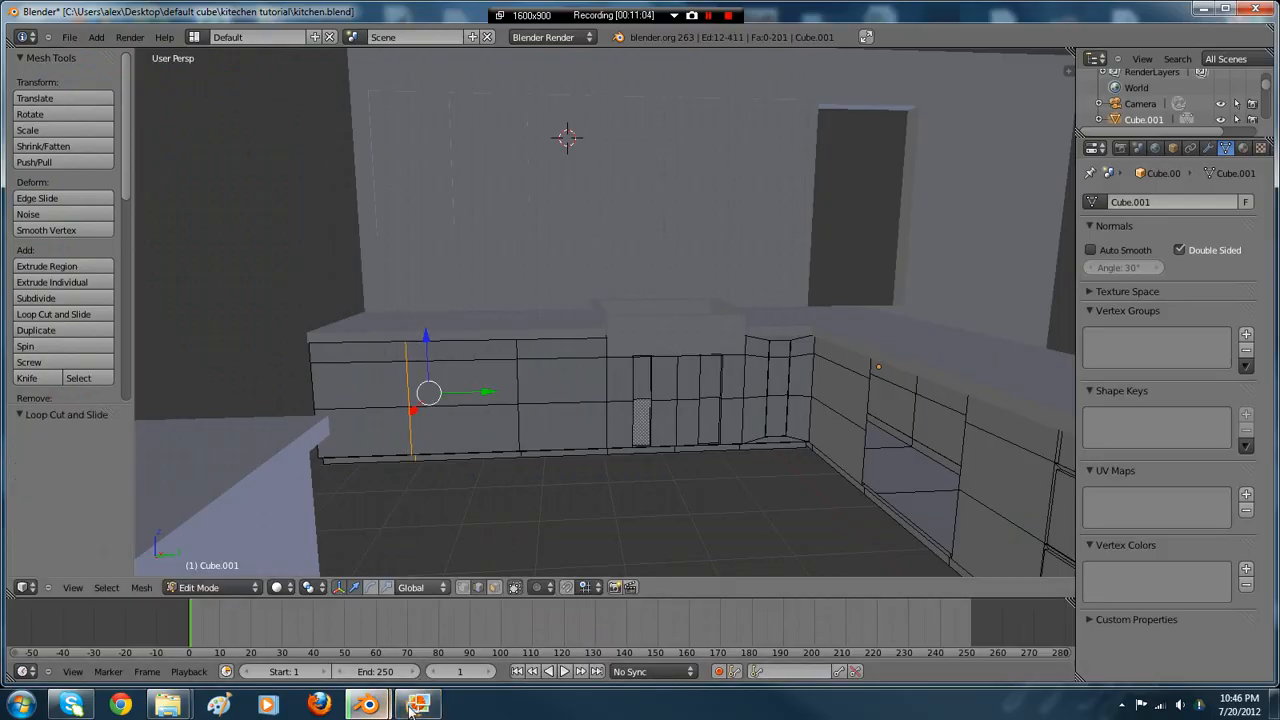
{"action": "left_click", "coordinate": [418, 704]}
{"action": "left_click", "coordinate": [440, 708]}
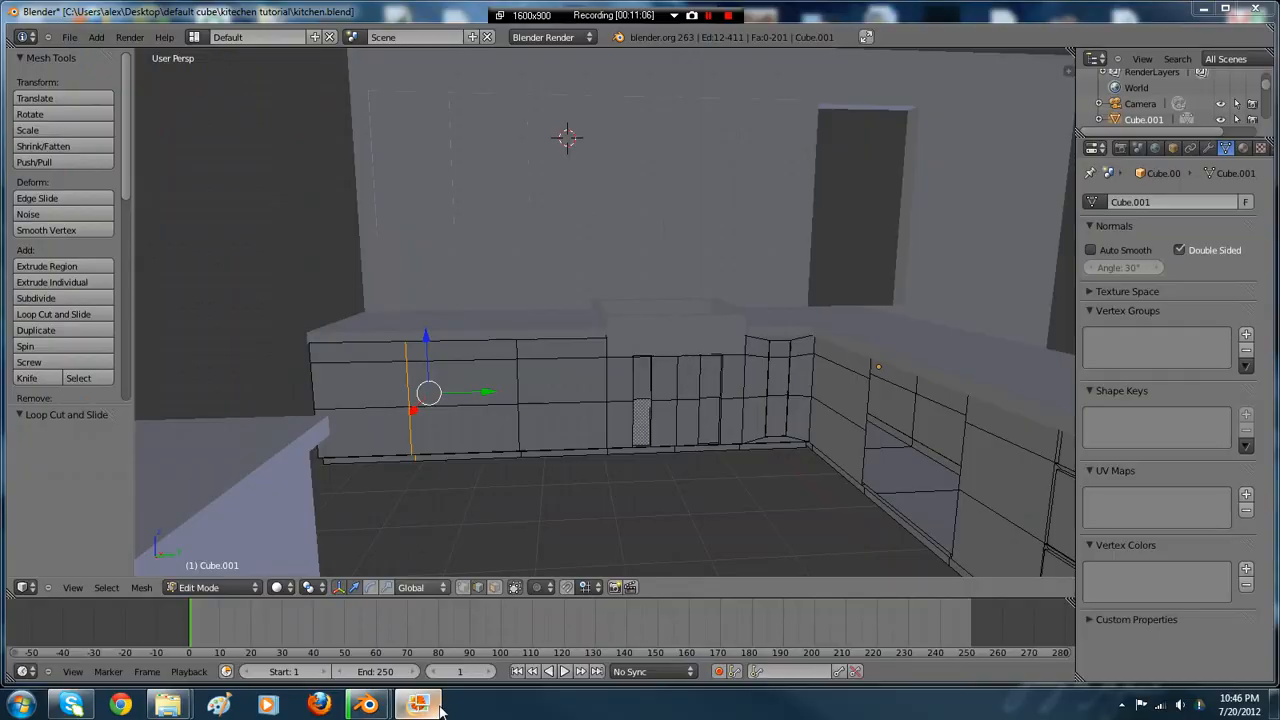
- Compare the divisions of the long cabinet front with the drawers and doors in the reference photo
{"action": "key", "text": "Tab"}
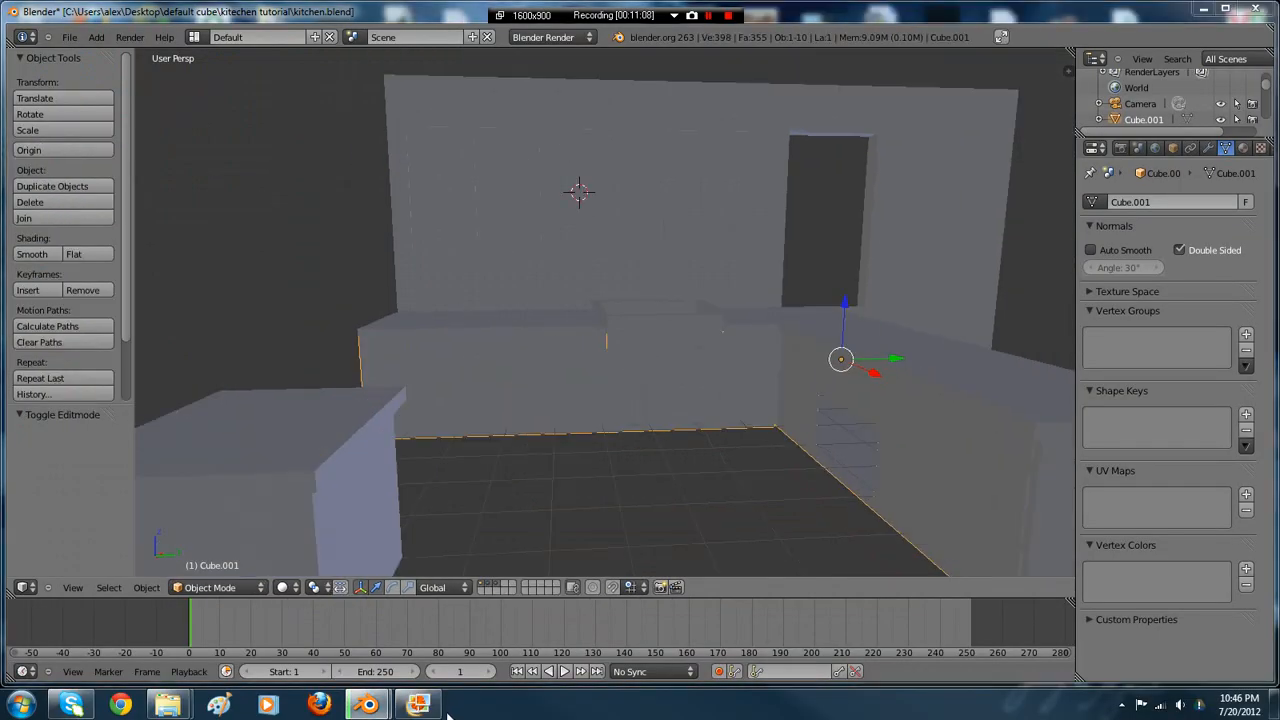
{"action": "left_click", "coordinate": [418, 704]}
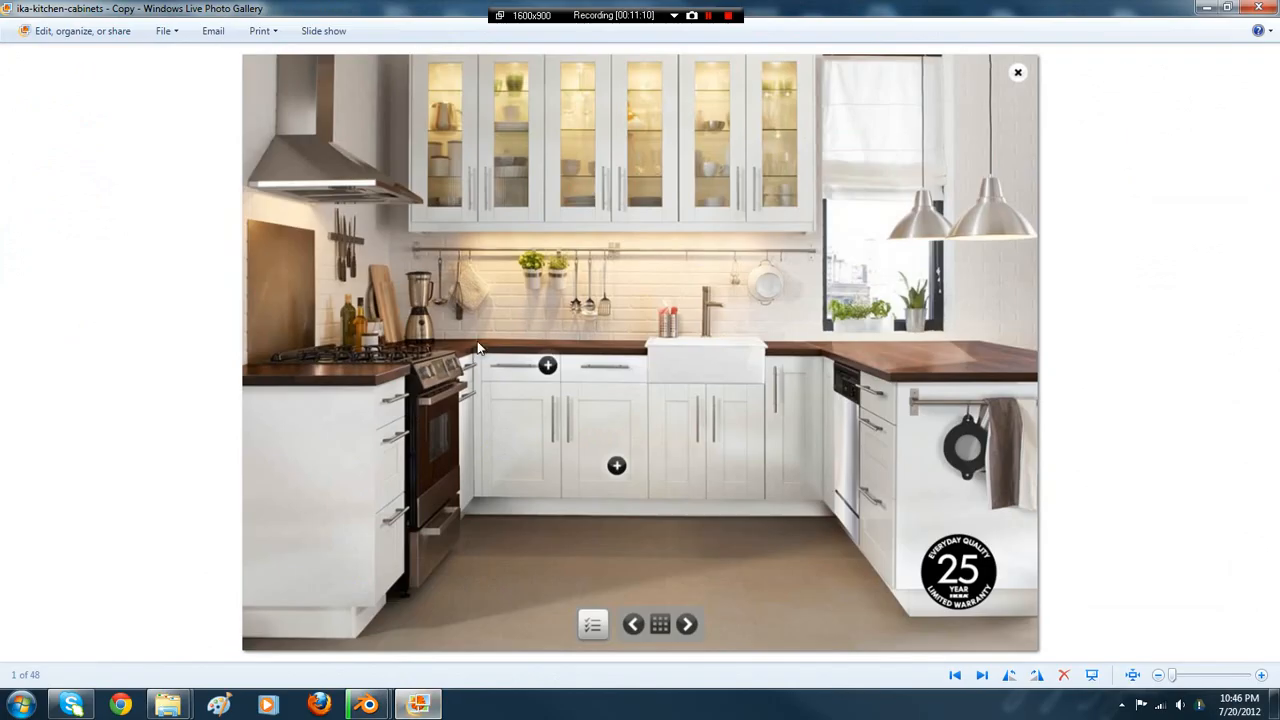
{"action": "left_click", "coordinate": [418, 704]}
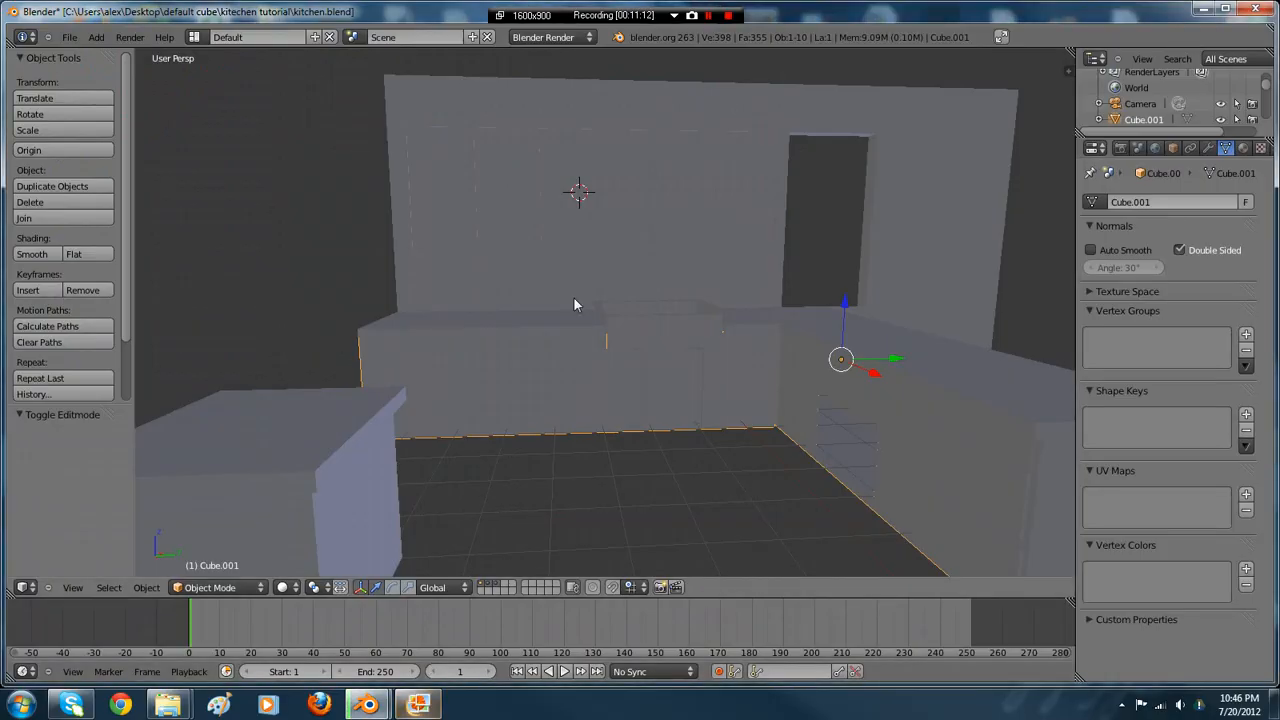
{"action": "key", "text": "Tab"}
{"action": "middle_click_drag", "start_coordinate": [446, 377], "coordinate": [526, 350]}
{"action": "key", "text": "Tab"}
{"action": "key", "text": "Tab"}
{"action": "scroll", "coordinate": [526, 350], "scroll_direction": "up", "scroll_amount": 3}
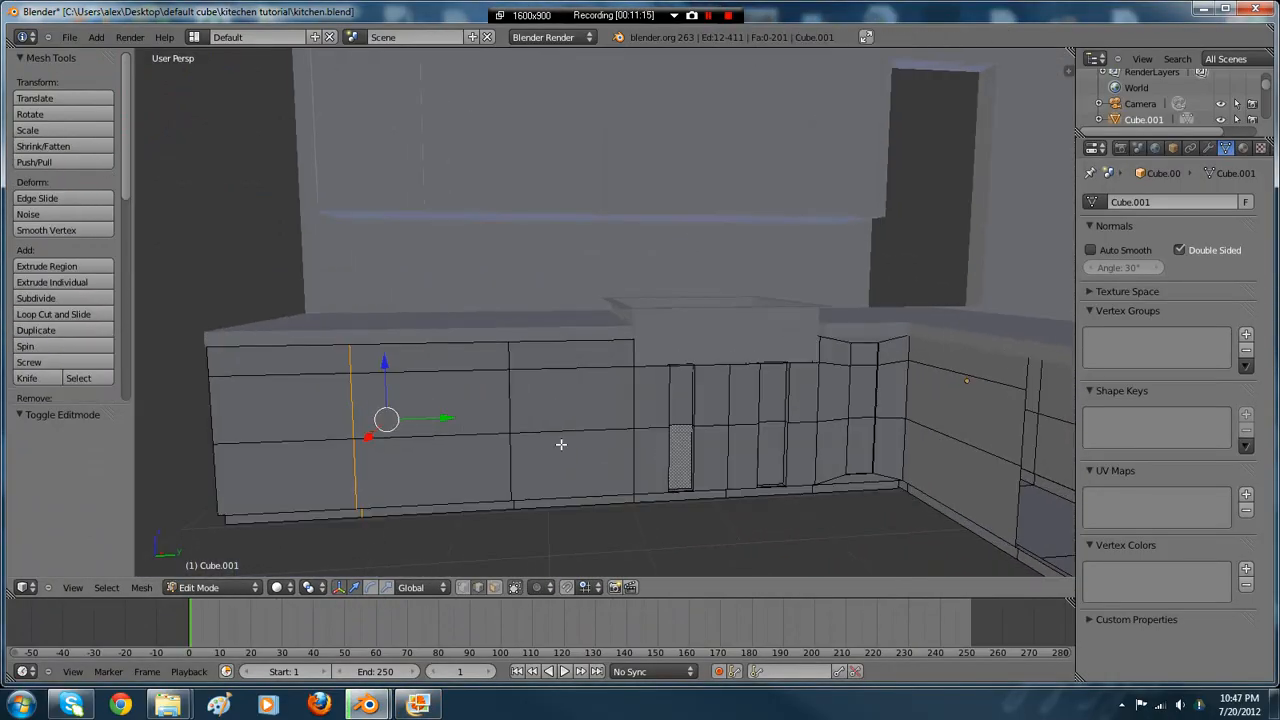
- Switch to face selection and select the two door faces below the drawer in the section next to the sink, checking the photo
{"action": "left_click", "coordinate": [494, 587]}
{"action": "middle_click_drag", "start_coordinate": [504, 432], "coordinate": [532, 456], "text": "shift"}
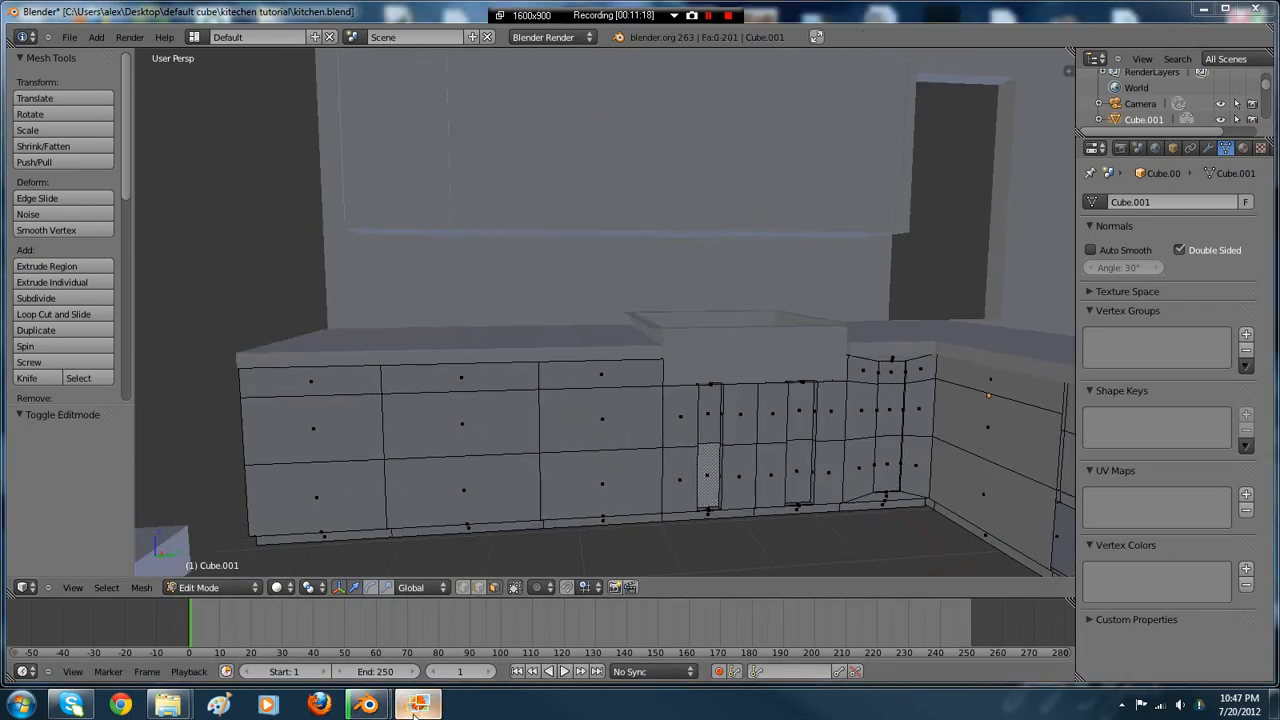
{"action": "key", "text": "alt+Tab"}
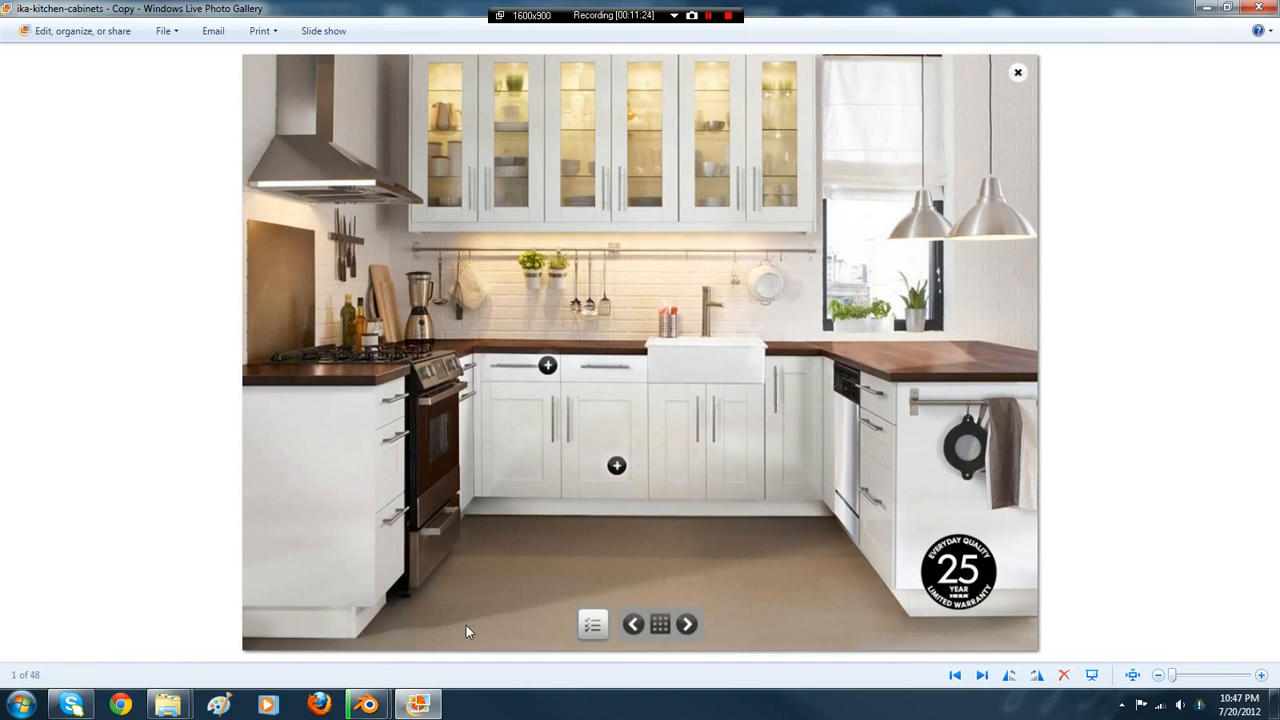
{"action": "left_click", "coordinate": [411, 707]}
{"action": "middle_click_drag", "start_coordinate": [590, 480], "coordinate": [597, 434]}
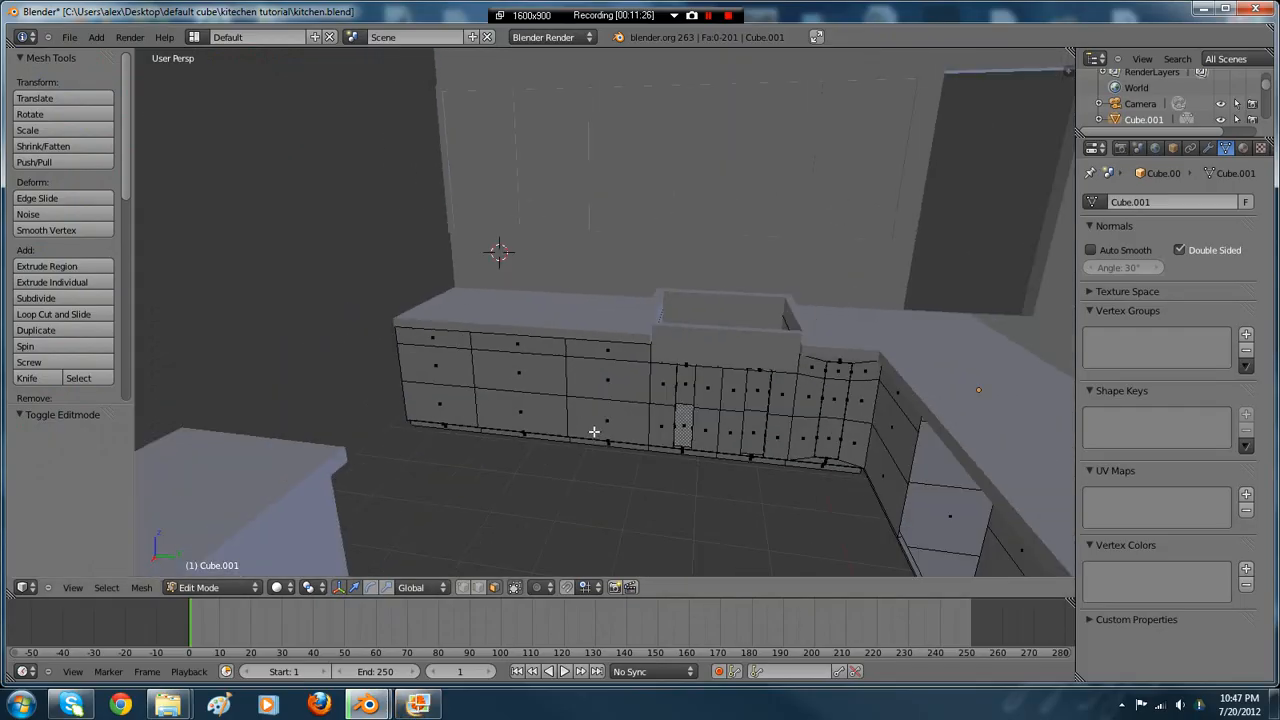
{"action": "right_click", "coordinate": [615, 350]}
{"action": "left_click", "coordinate": [416, 707]}
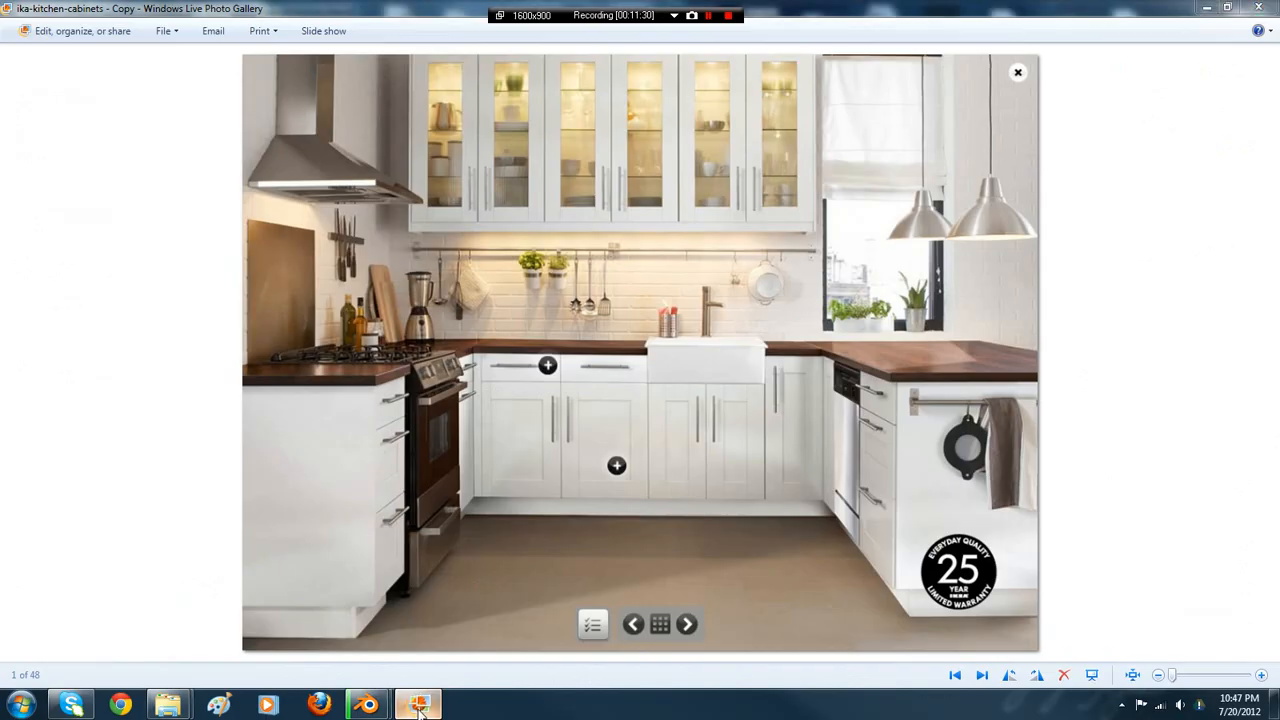
{"action": "left_click", "coordinate": [418, 707]}
{"action": "right_click", "coordinate": [607, 378]}
{"action": "right_click", "coordinate": [616, 420], "text": "shift"}
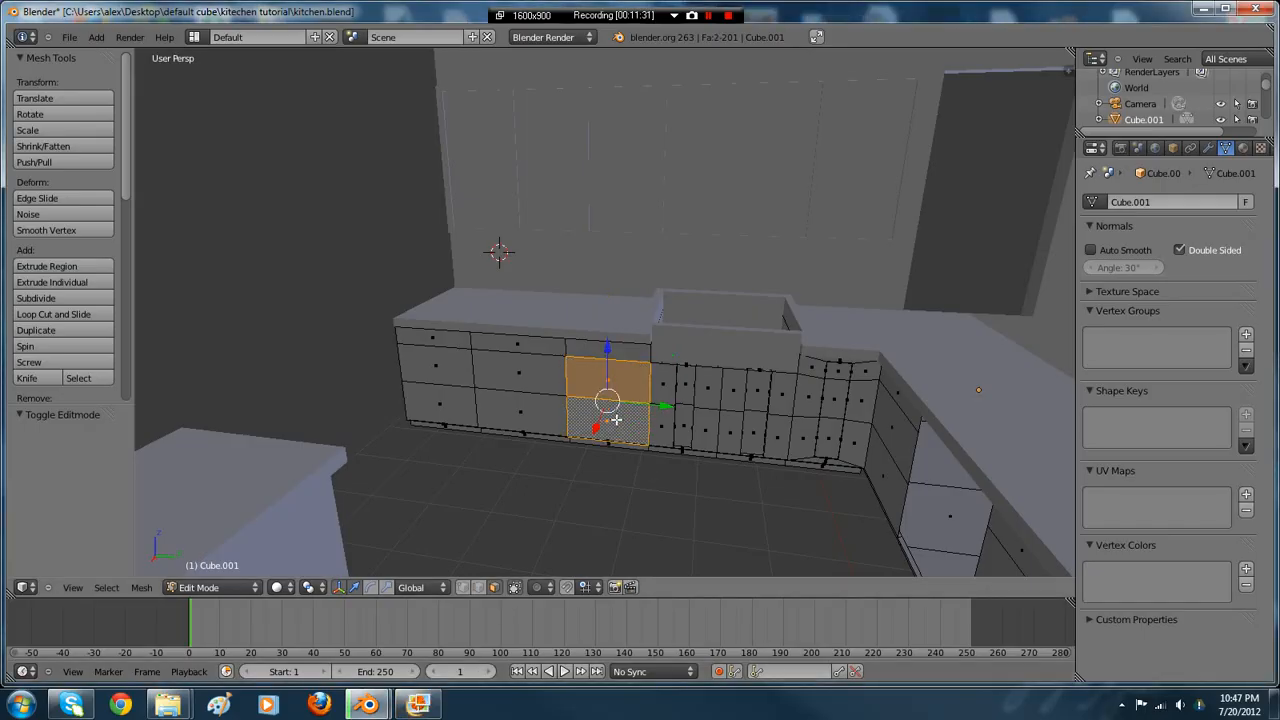
{"action": "left_click", "coordinate": [418, 707]}
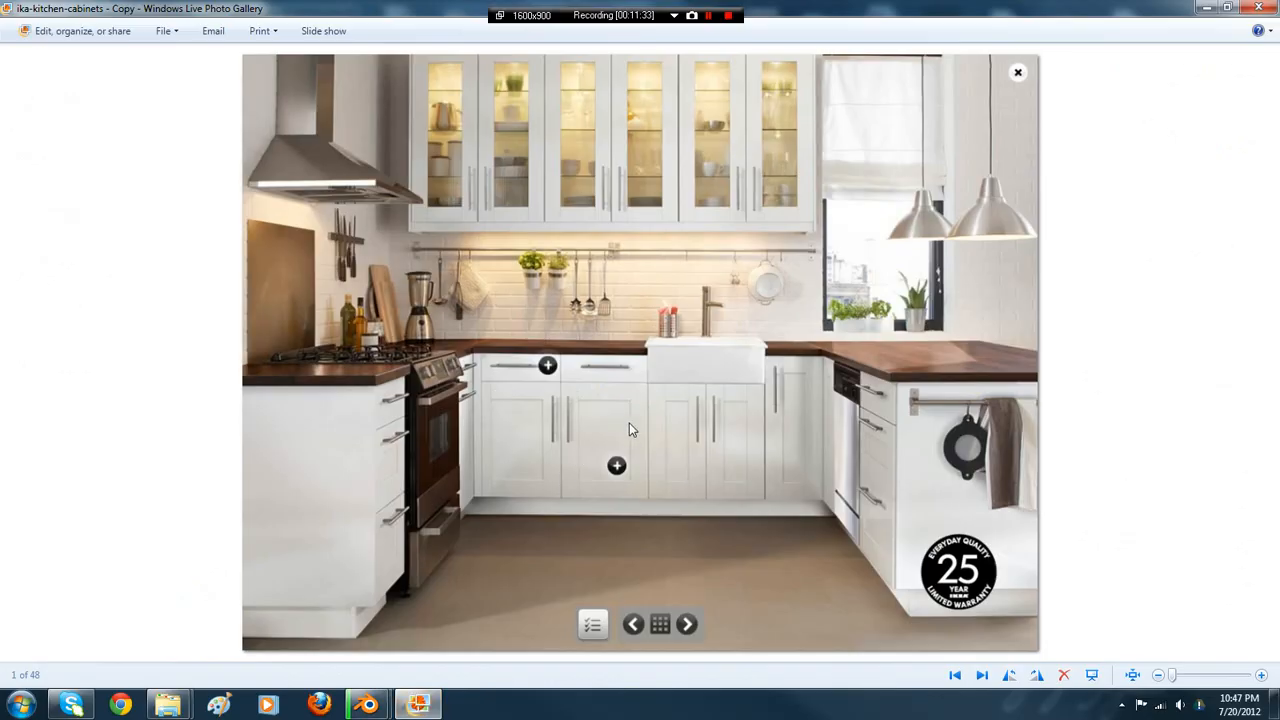
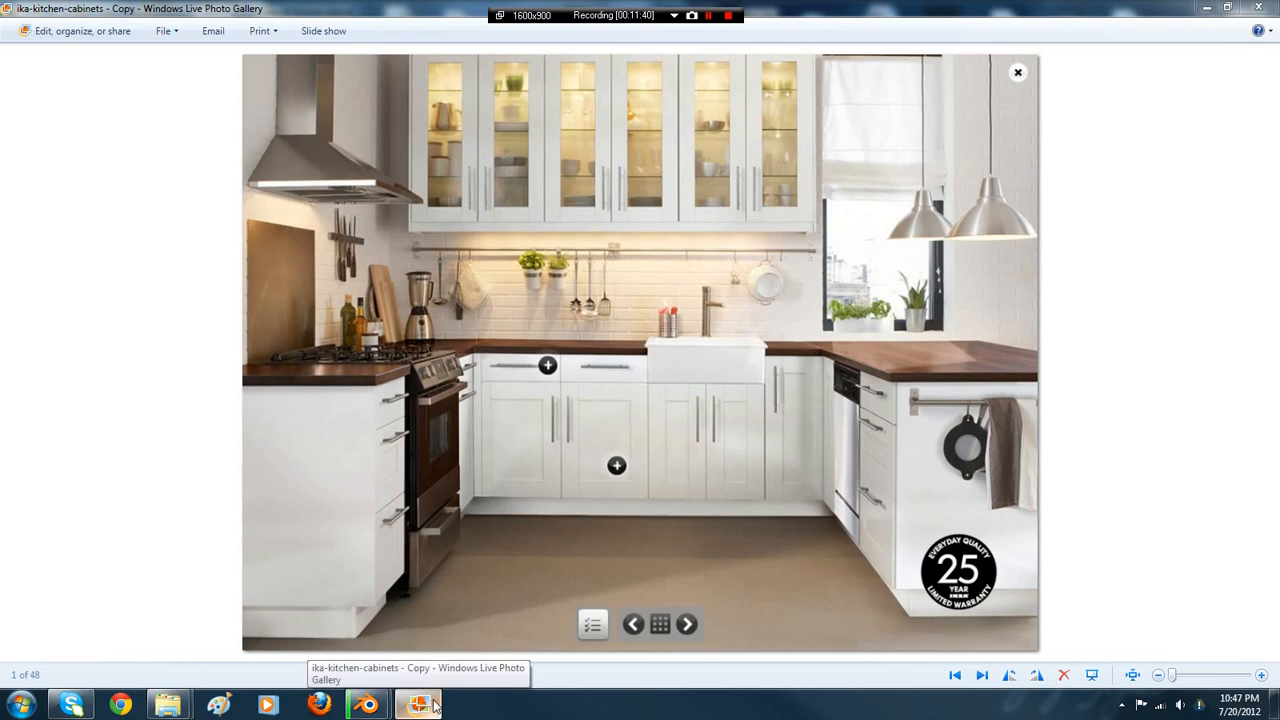
- Extrude the selected door faces next to the sink in place and scale them to 0.751 along Y
{"action": "left_click", "coordinate": [433, 707]}
{"action": "middle_click_drag", "start_coordinate": [623, 433], "coordinate": [658, 382]}
{"action": "key", "text": "e"}
{"action": "right_click", "coordinate": [743, 364]}
{"action": "key", "text": "s"}
{"action": "key", "text": "y"}
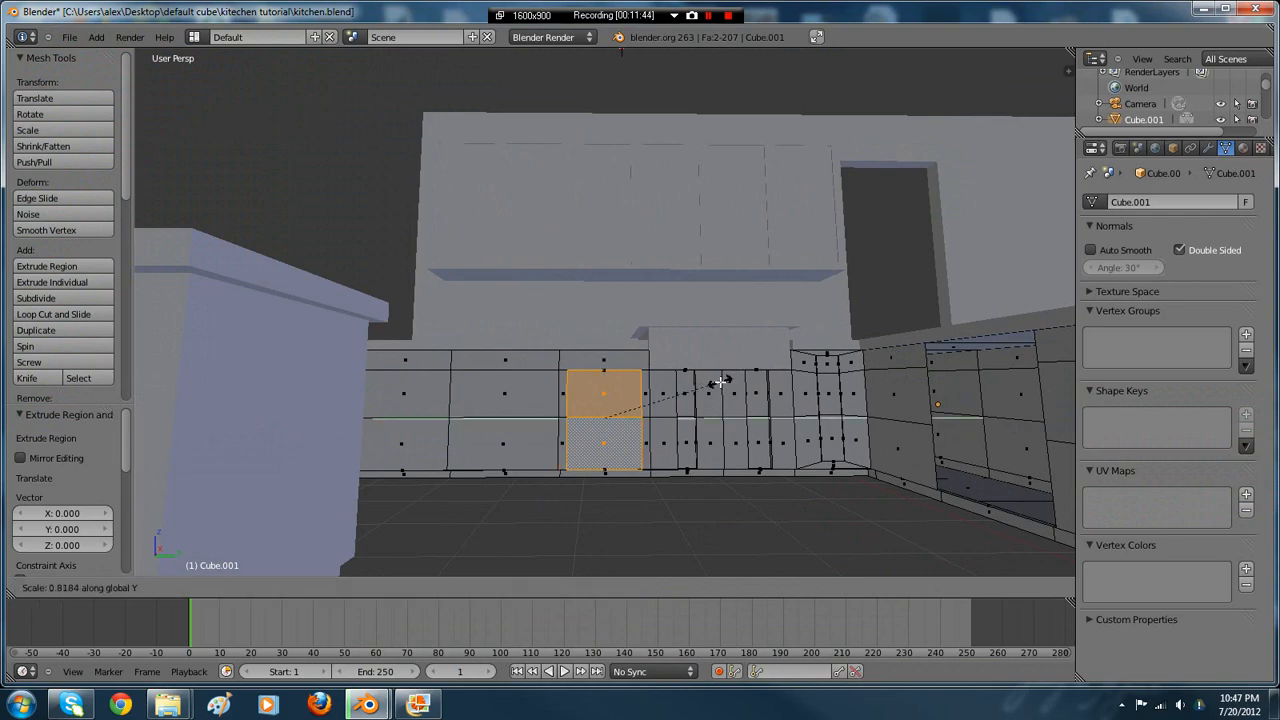
{"action": "left_click", "coordinate": [714, 384]}
- Scale the inset door panel next to the sink down along Z, using the reference photo as a guide
{"action": "left_click", "coordinate": [418, 705]}
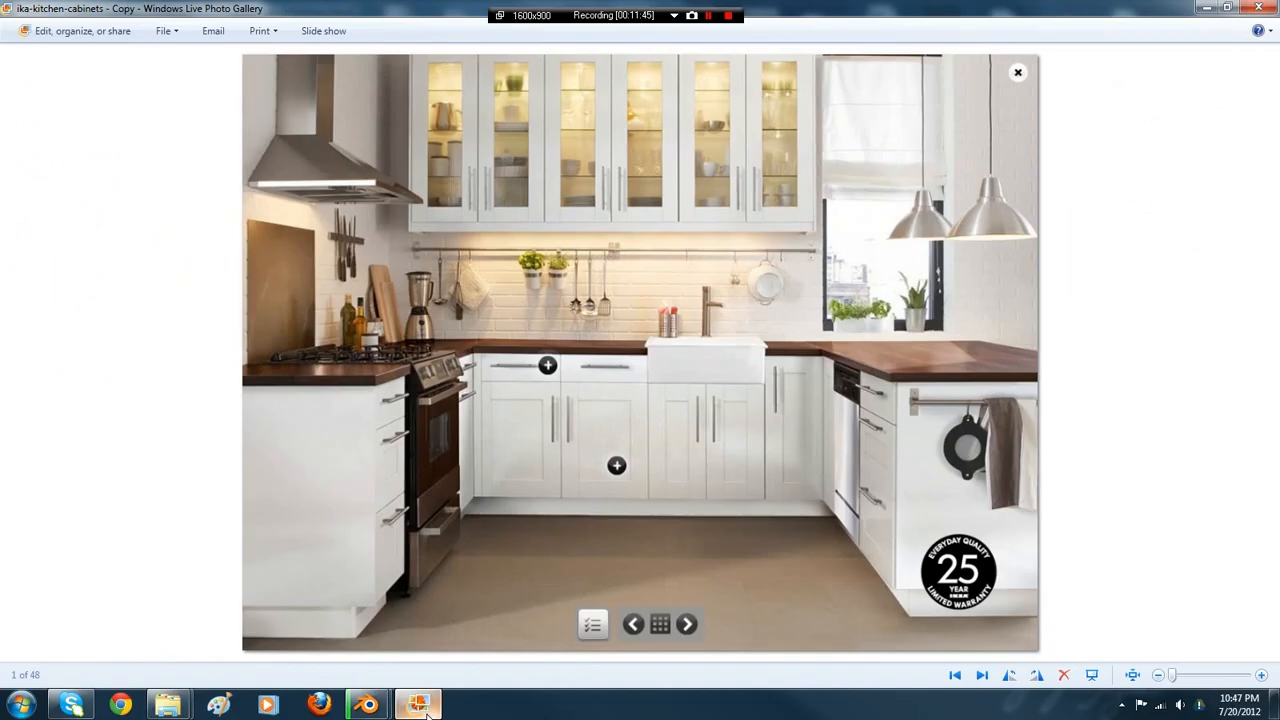
{"action": "left_click", "coordinate": [418, 705]}
{"action": "key", "text": "s"}
{"action": "key", "text": "z"}
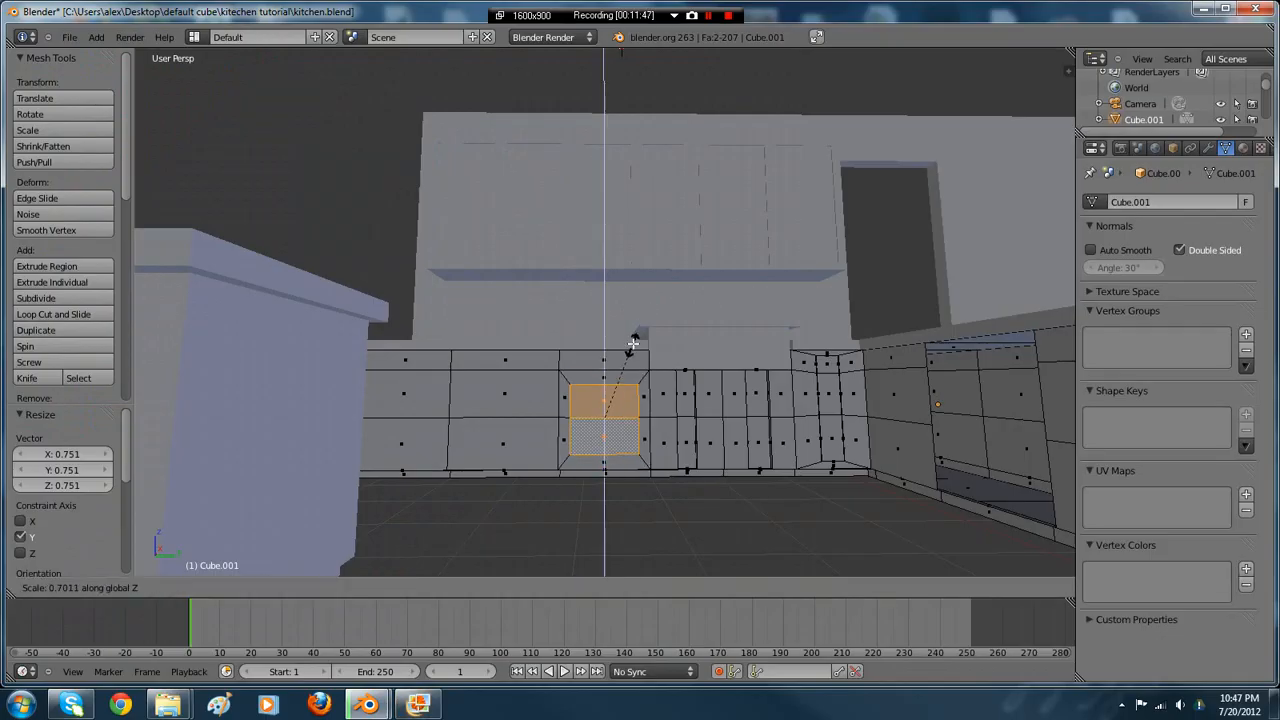
{"action": "left_click", "coordinate": [632, 372]}
- Extrude the inset door panel next to the sink to give it depth
{"action": "middle_click_drag", "start_coordinate": [632, 372], "coordinate": [612, 440]}
{"action": "key", "text": "e"}
{"action": "left_click", "coordinate": [623, 429]}
{"action": "key", "text": "Tab"}
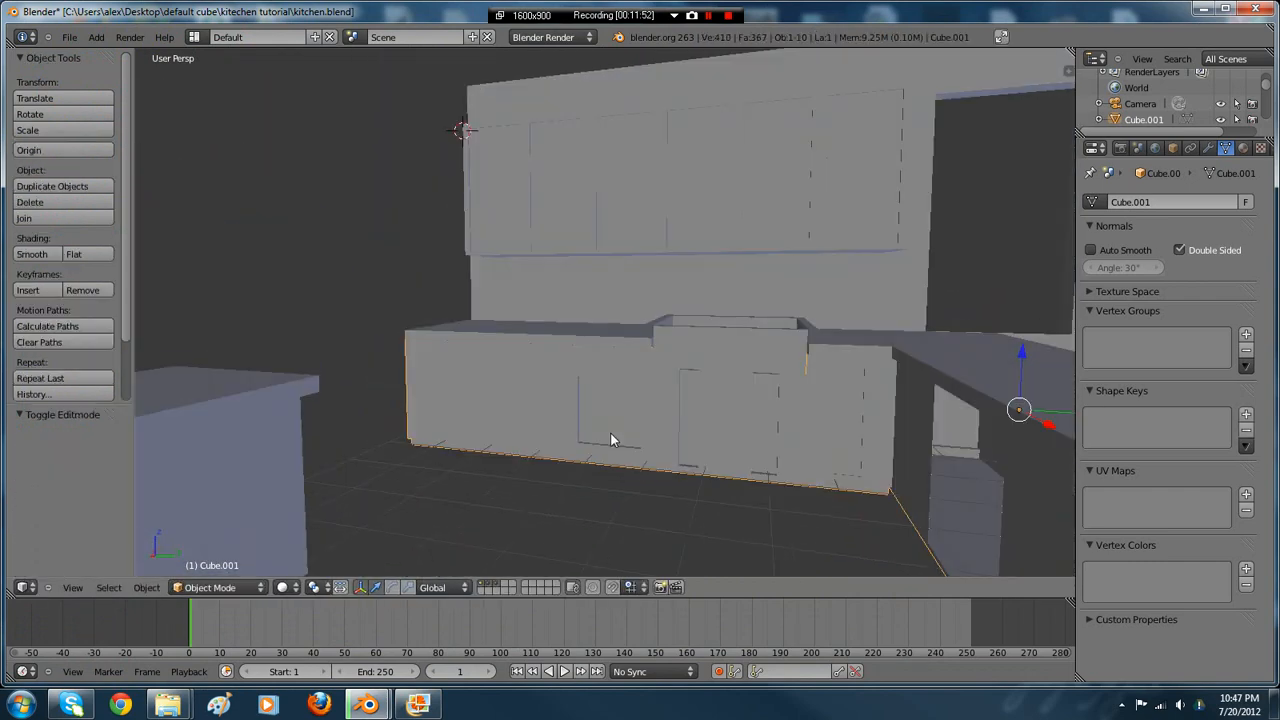
- Extrude the two door faces of the middle section in place and scale them to 0.880 along Y
{"action": "key", "text": "Tab"}
{"action": "right_click", "coordinate": [520, 418]}
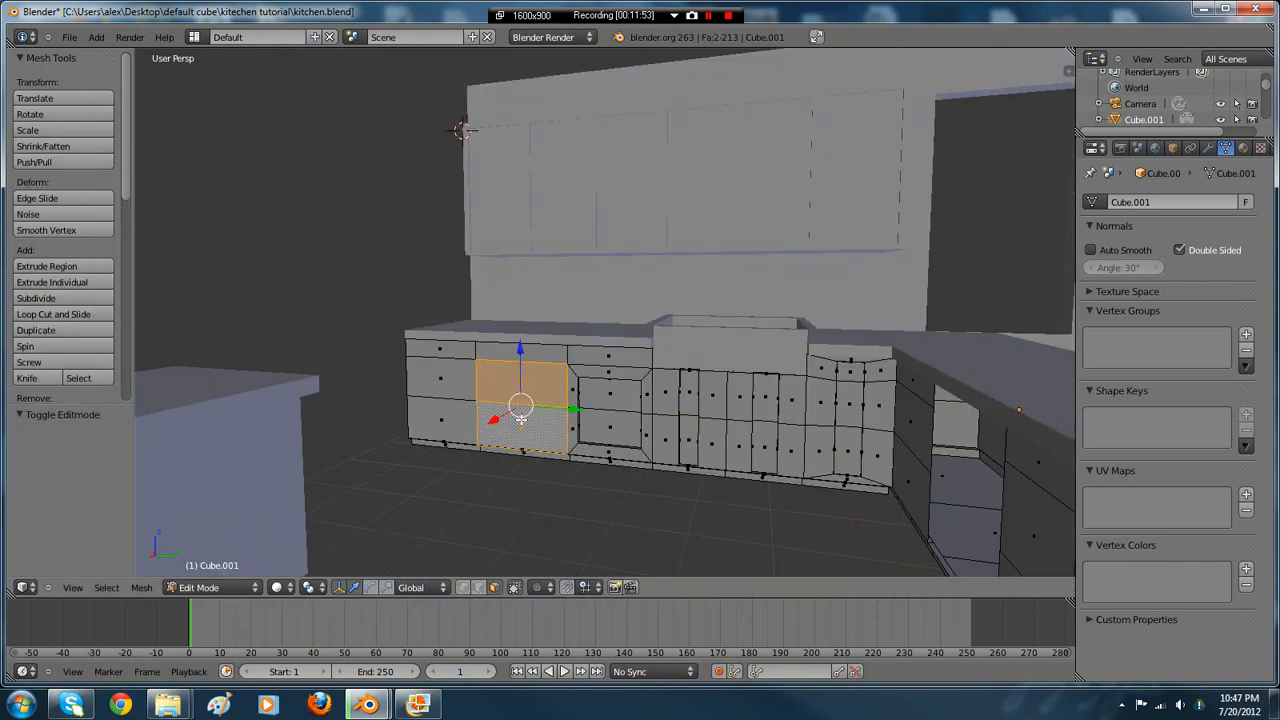
{"action": "key", "text": "s"}
{"action": "key", "text": "y"}
{"action": "left_click", "coordinate": [632, 342]}
- Scale the middle section's door panel to 0.878 along Z and reduce its height once more
{"action": "key", "text": "s"}
{"action": "key", "text": "z"}
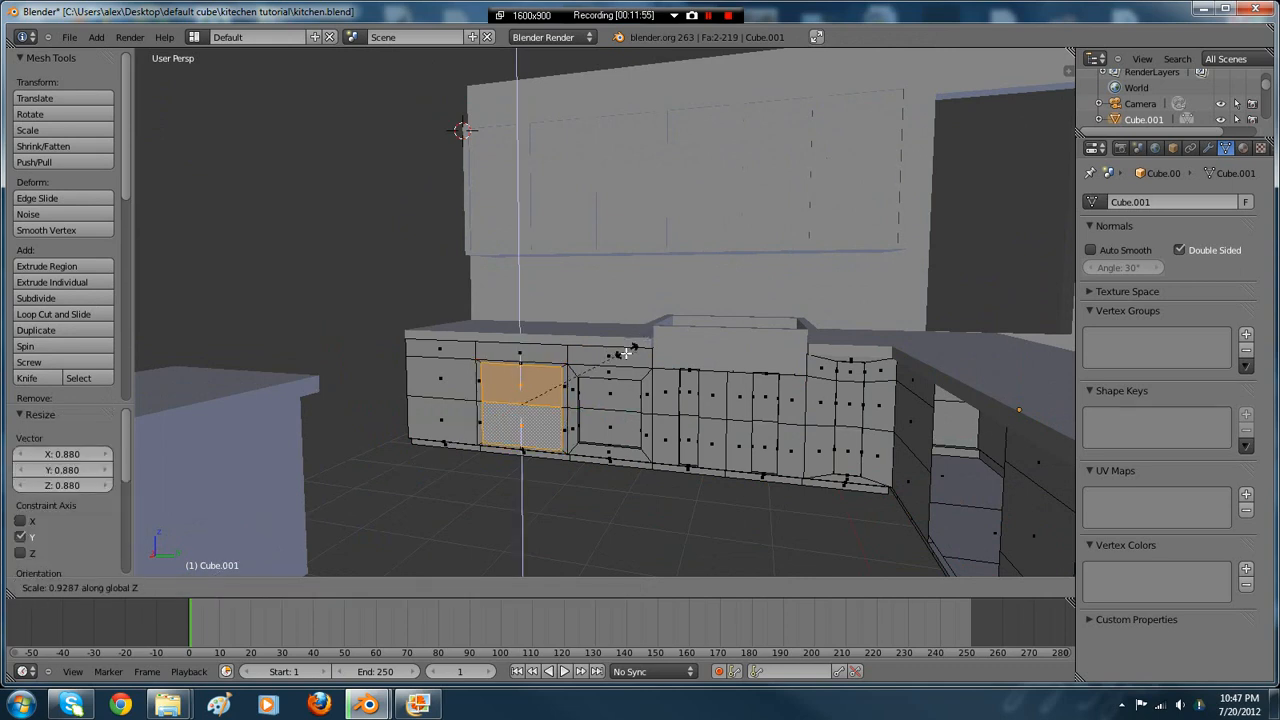
{"action": "left_click", "coordinate": [623, 357]}
{"action": "key", "text": "s"}
{"action": "key", "text": "z"}
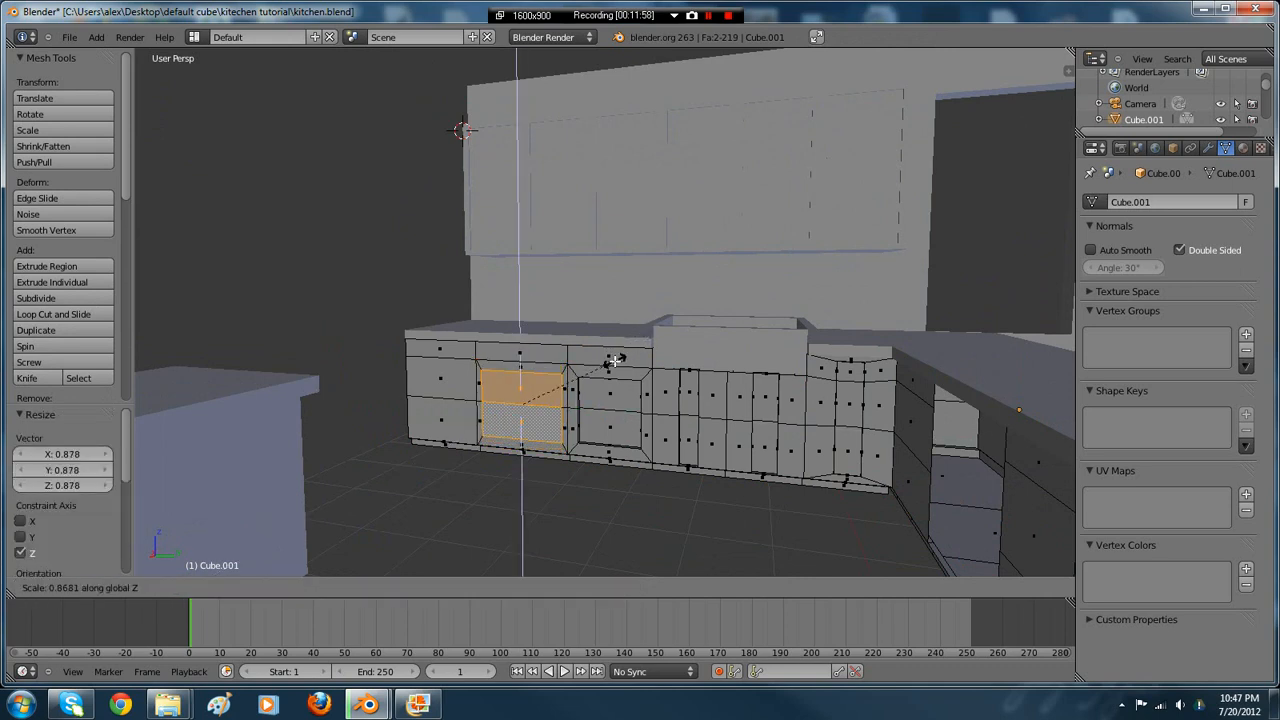
{"action": "left_click", "coordinate": [614, 364]}
- Scale the middle section's door panel to 0.800 along Y
{"action": "middle_click_drag", "start_coordinate": [614, 364], "coordinate": [611, 393]}
{"action": "key", "text": "s"}
{"action": "key", "text": "y"}
{"action": "left_click", "coordinate": [629, 357]}
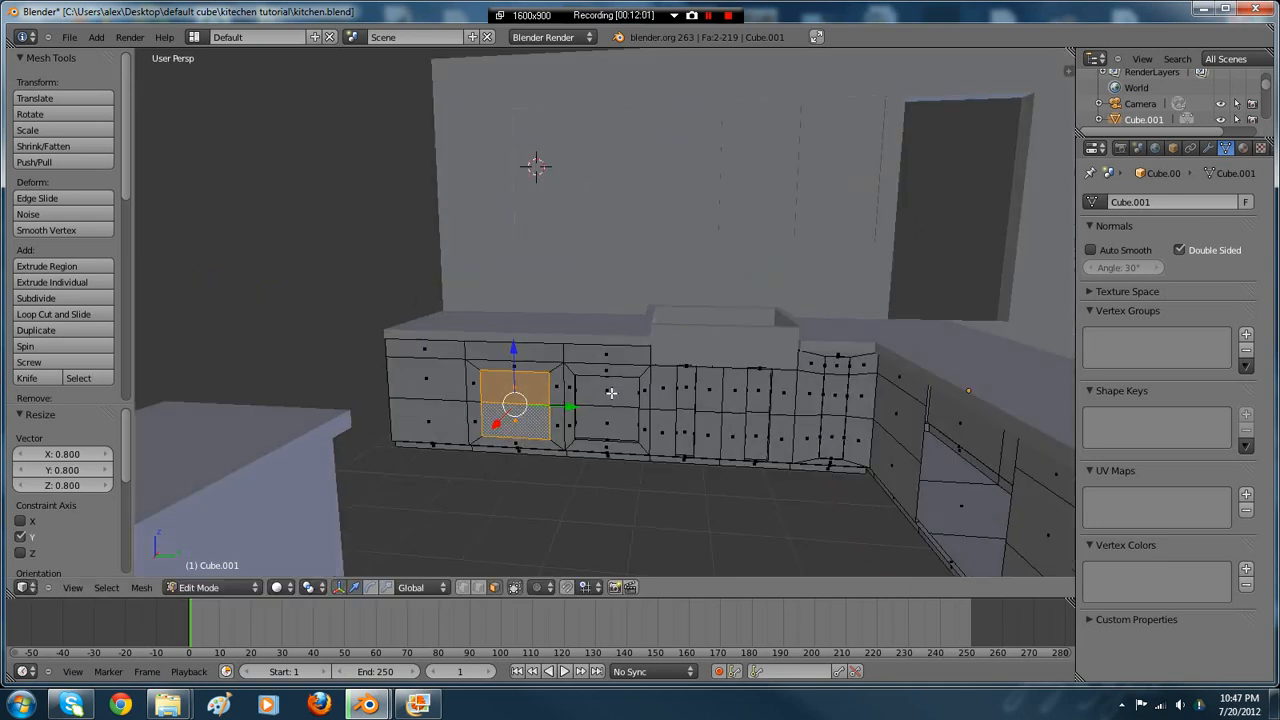
- Extrude the selected inner faces of the first cabinet door about 0.09 inward along X
{"action": "key", "text": "e"}
{"action": "left_click", "coordinate": [533, 368]}
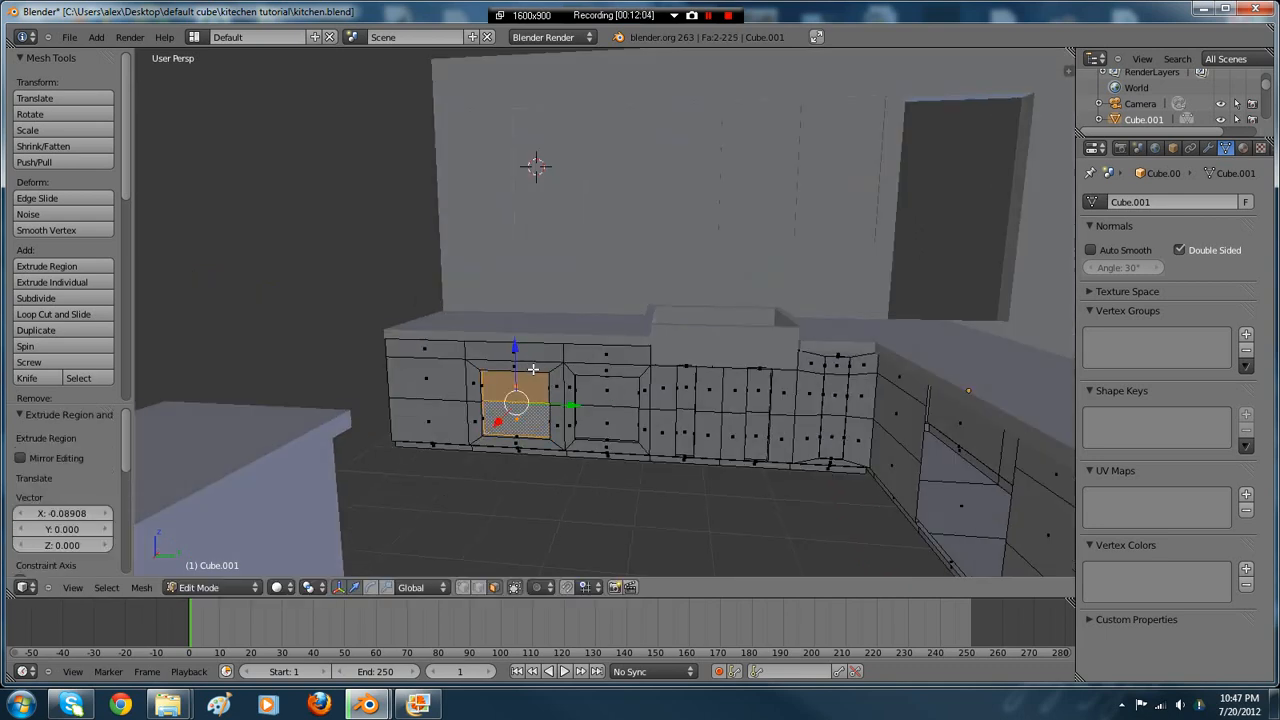
{"action": "key", "text": "Tab"}
{"action": "middle_click_drag", "start_coordinate": [533, 368], "coordinate": [572, 379]}
{"action": "key", "text": "Tab"}
- Extrude the drawer-front face beside the sink in place and scale it to about 0.89 as an inset
{"action": "scroll", "coordinate": [610, 372], "scroll_direction": "up", "scroll_amount": 2}
{"action": "right_click", "coordinate": [590, 371]}
{"action": "key", "text": "e"}
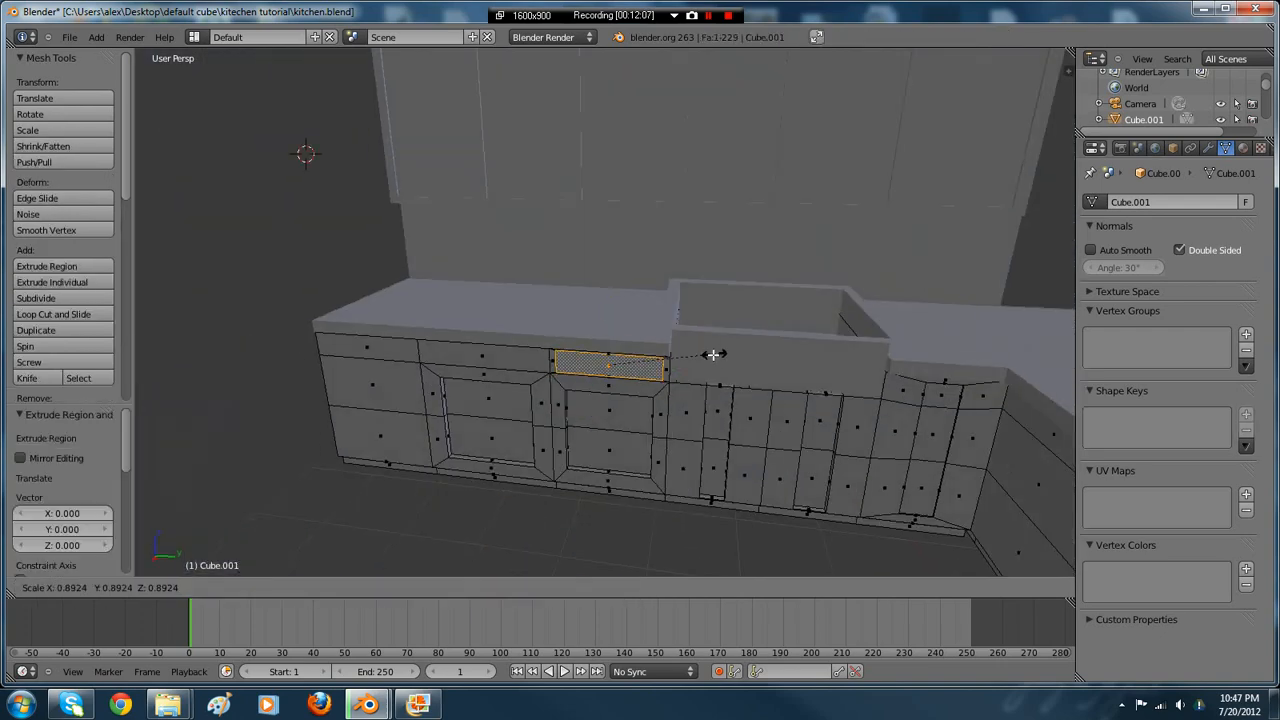
{"action": "left_click", "coordinate": [711, 354]}
{"action": "key", "text": "s"}
{"action": "left_click", "coordinate": [716, 354]}
- Extrude the inset drawer face beside the sink and push it about 0.05 inward along X
{"action": "key", "text": "e"}
{"action": "middle_click_drag", "start_coordinate": [716, 354], "coordinate": [597, 389]}
{"action": "left_click", "coordinate": [671, 366]}
{"action": "key", "text": "Tab"}
{"action": "key", "text": "Tab"}
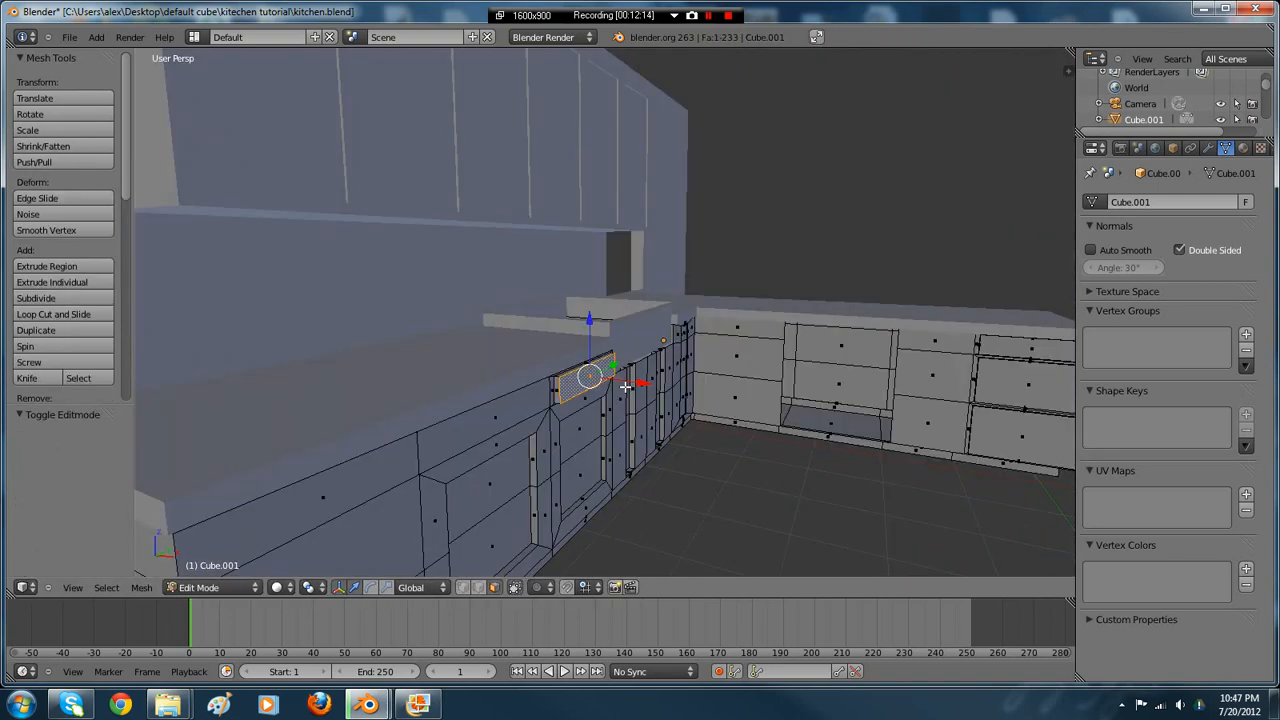
{"action": "left_click_drag", "start_coordinate": [637, 383], "coordinate": [637, 384]}
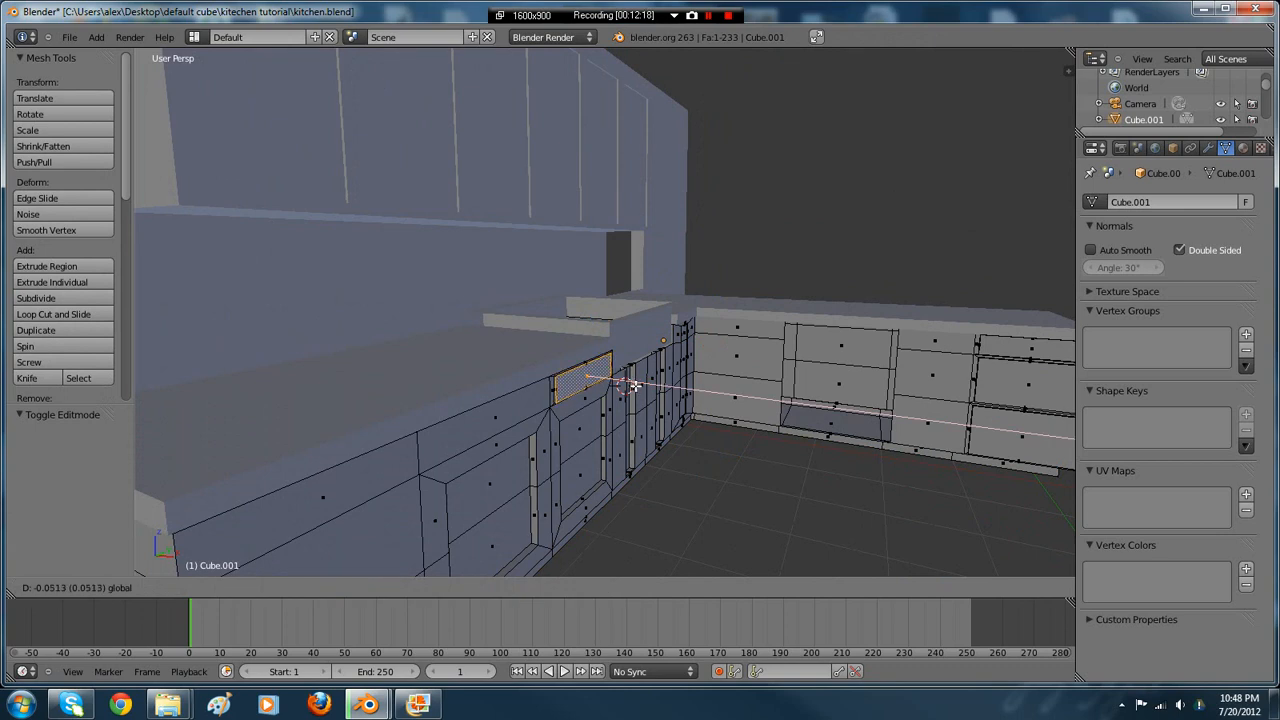
{"action": "left_click_drag", "start_coordinate": [635, 386], "coordinate": [631, 392]}
{"action": "key", "text": "Tab"}
- Extrude the drawer-front face above the first cabinet door in place and narrow it along Y
{"action": "right_click", "coordinate": [497, 414]}
{"action": "key", "text": "Tab"}
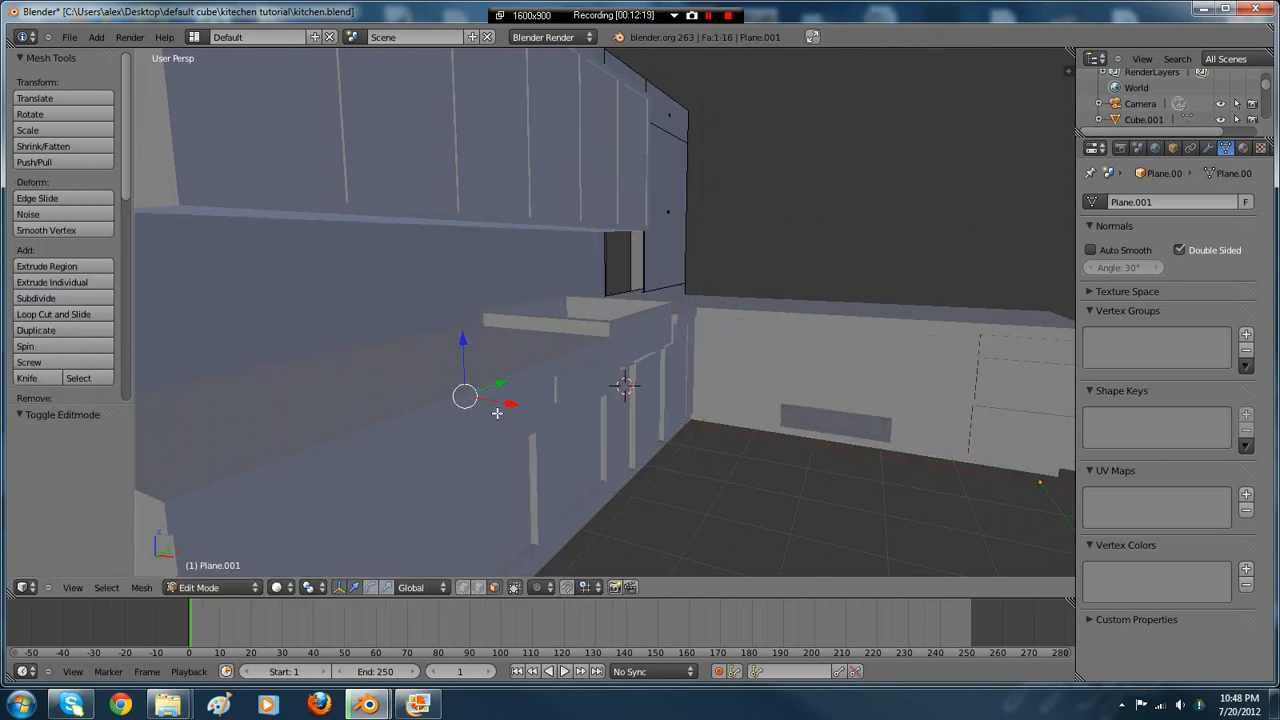
{"action": "key", "text": "Tab"}
{"action": "right_click", "coordinate": [497, 415]}
{"action": "key", "text": "Tab"}
{"action": "right_click", "coordinate": [492, 418]}
{"action": "middle_click_drag", "start_coordinate": [492, 418], "coordinate": [604, 346]}
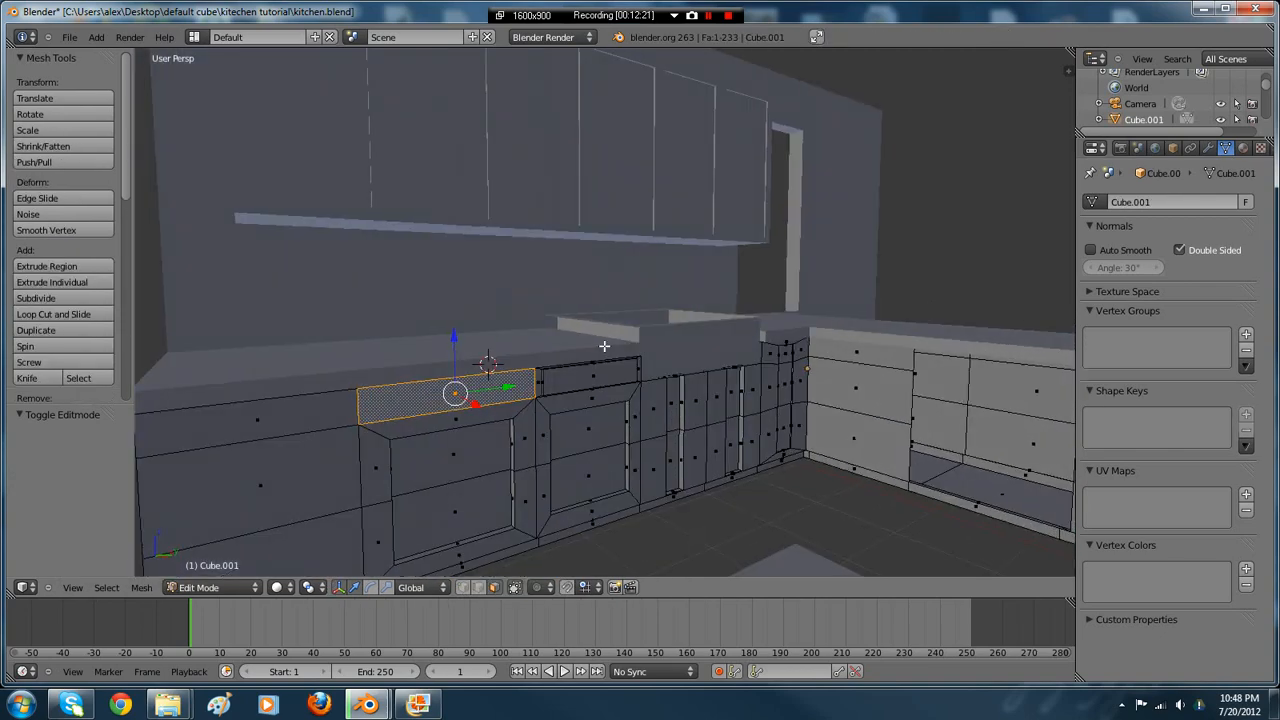
{"action": "key", "text": "e"}
{"action": "left_click", "coordinate": [604, 346]}
{"action": "key", "text": "s"}
{"action": "key", "text": "y"}
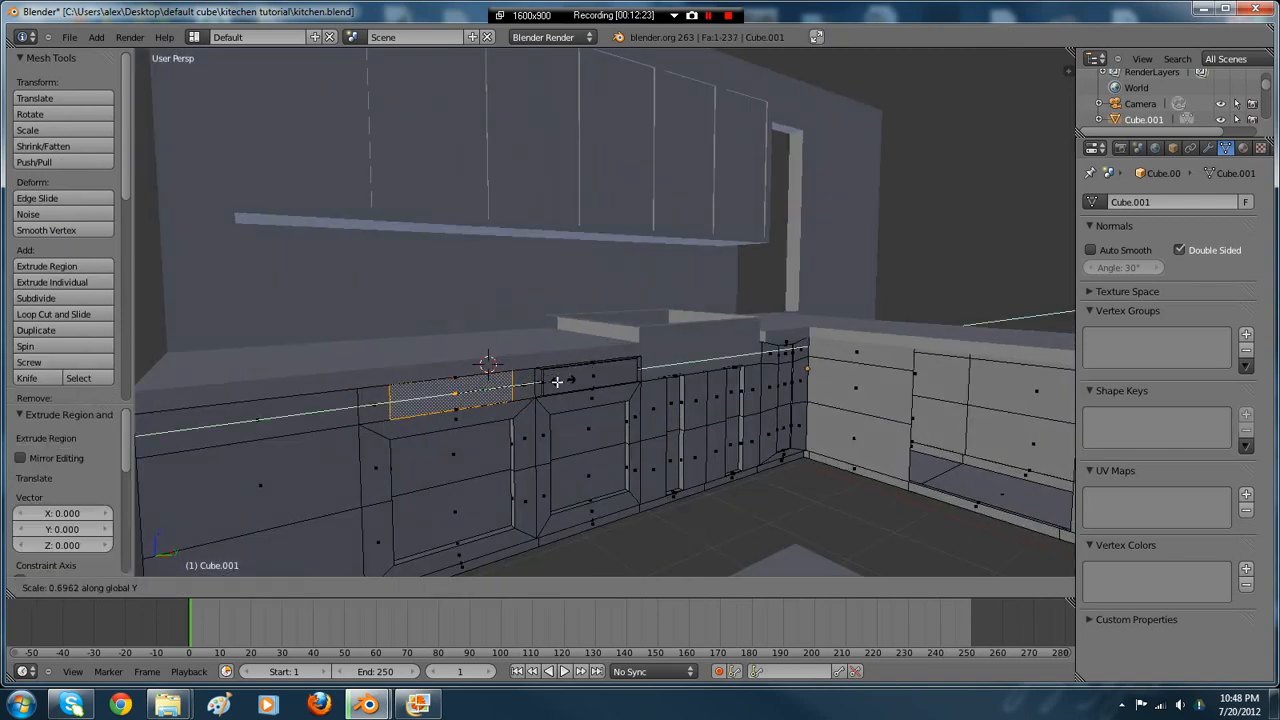
{"action": "left_click", "coordinate": [585, 374]}
- Extrude the narrowed drawer face above the first door and recess it along X
{"action": "mouse_move", "coordinate": [557, 371]}
{"action": "middle_mouse_down"}
{"action": "mouse_move", "coordinate": [619, 387]}
{"action": "mouse_move", "coordinate": [607, 418]}
{"action": "mouse_move", "coordinate": [497, 378]}
{"action": "mouse_move", "coordinate": [372, 424]}
{"action": "mouse_move", "coordinate": [543, 444]}
{"action": "mouse_move", "coordinate": [597, 424]}
{"action": "mouse_move", "coordinate": [674, 422]}
{"action": "mouse_move", "coordinate": [543, 409]}
{"action": "mouse_move", "coordinate": [454, 424]}
{"action": "mouse_move", "coordinate": [572, 408]}
{"action": "mouse_move", "coordinate": [711, 431]}
{"action": "mouse_move", "coordinate": [637, 431]}
{"action": "mouse_move", "coordinate": [586, 340]}
{"action": "mouse_move", "coordinate": [646, 333]}
{"action": "mouse_move", "coordinate": [577, 363]}
{"action": "middle_mouse_up"}
{"action": "key", "text": "e"}
{"action": "left_click", "coordinate": [563, 425]}
{"action": "key", "text": "Tab"}
{"action": "key", "text": "Tab"}
{"action": "key", "text": "g"}
{"action": "key", "text": "x"}
{"action": "left_click", "coordinate": [642, 398]}
{"action": "key", "text": "Tab"}
- Inspect the recessed drawers and doors in wireframe and solid display, and compare them with the reference kitchen photo in Windows Live Photo Gallery
{"action": "key", "text": "z"}
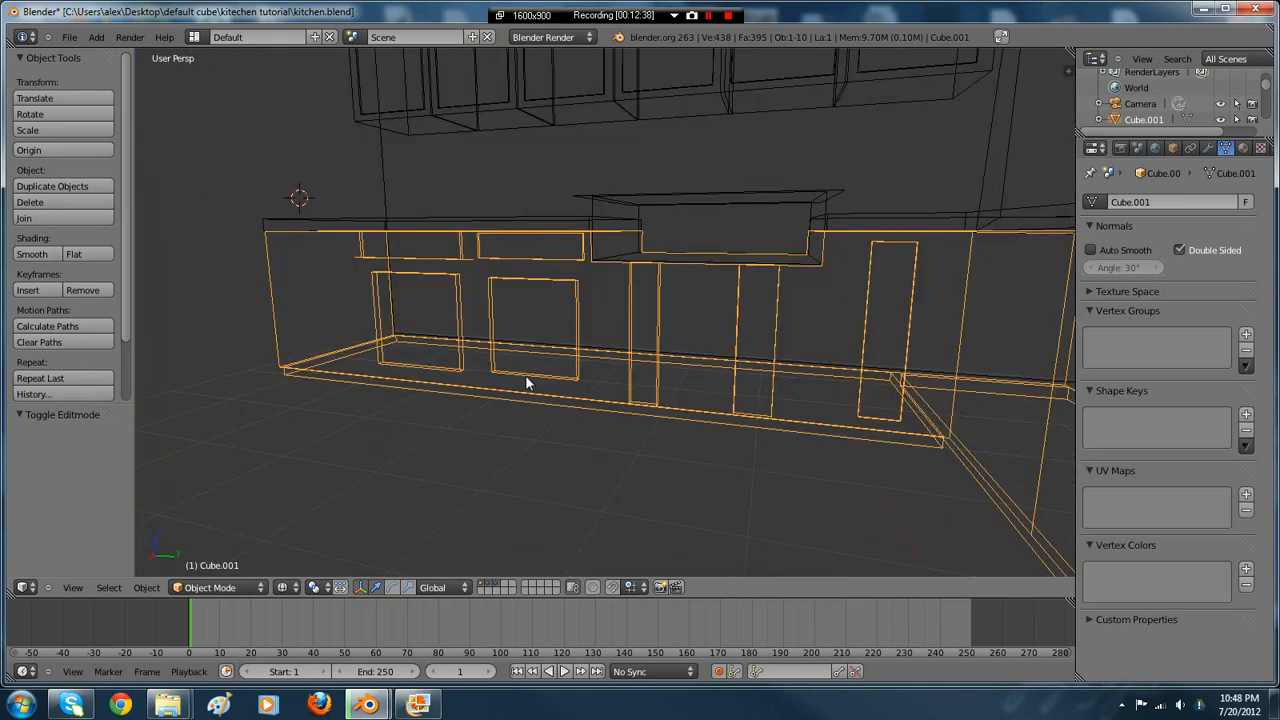
{"action": "key", "text": "z"}
{"action": "key", "text": "z"}
{"action": "key", "text": "z"}
{"action": "scroll", "coordinate": [477, 524], "scroll_direction": "down", "scroll_amount": 1}
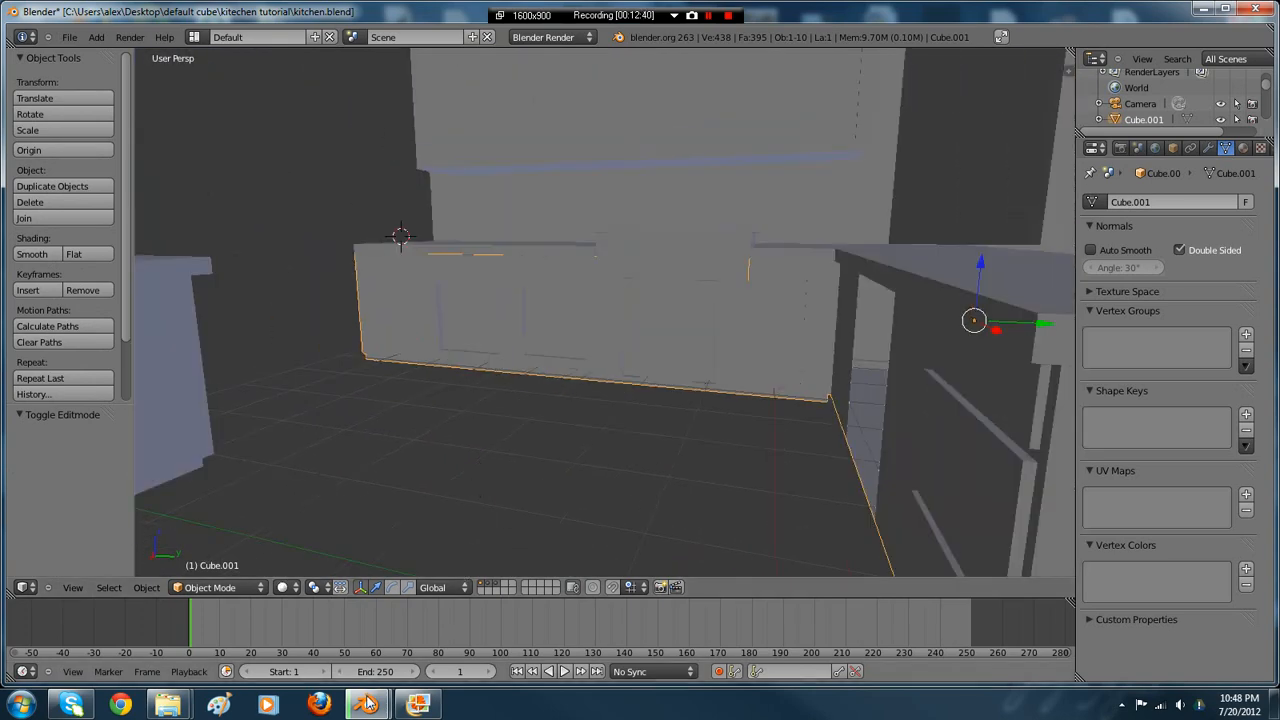
{"action": "mouse_move", "coordinate": [368, 705]}
{"action": "left_click", "coordinate": [418, 705]}
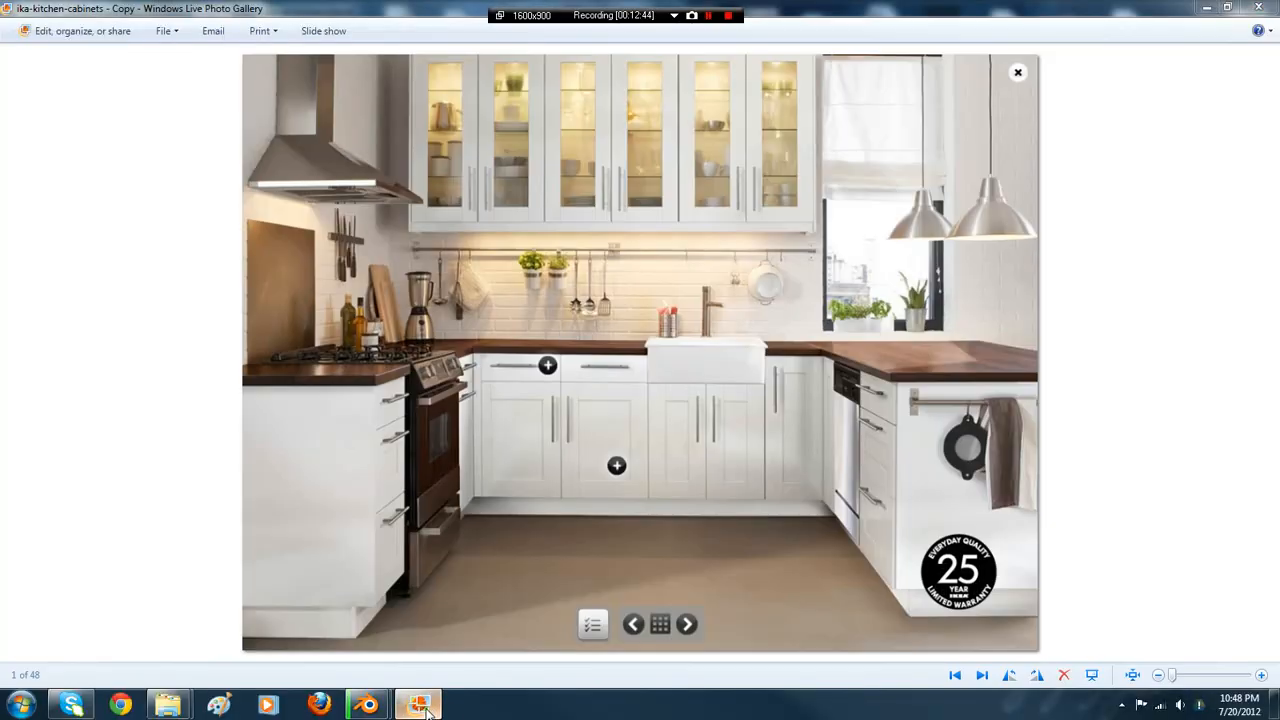
{"action": "left_click", "coordinate": [420, 705]}
- Try to extrude the three front faces of the end base cabinet about 2.56 along X
{"action": "middle_click_drag", "start_coordinate": [490, 329], "coordinate": [470, 382]}
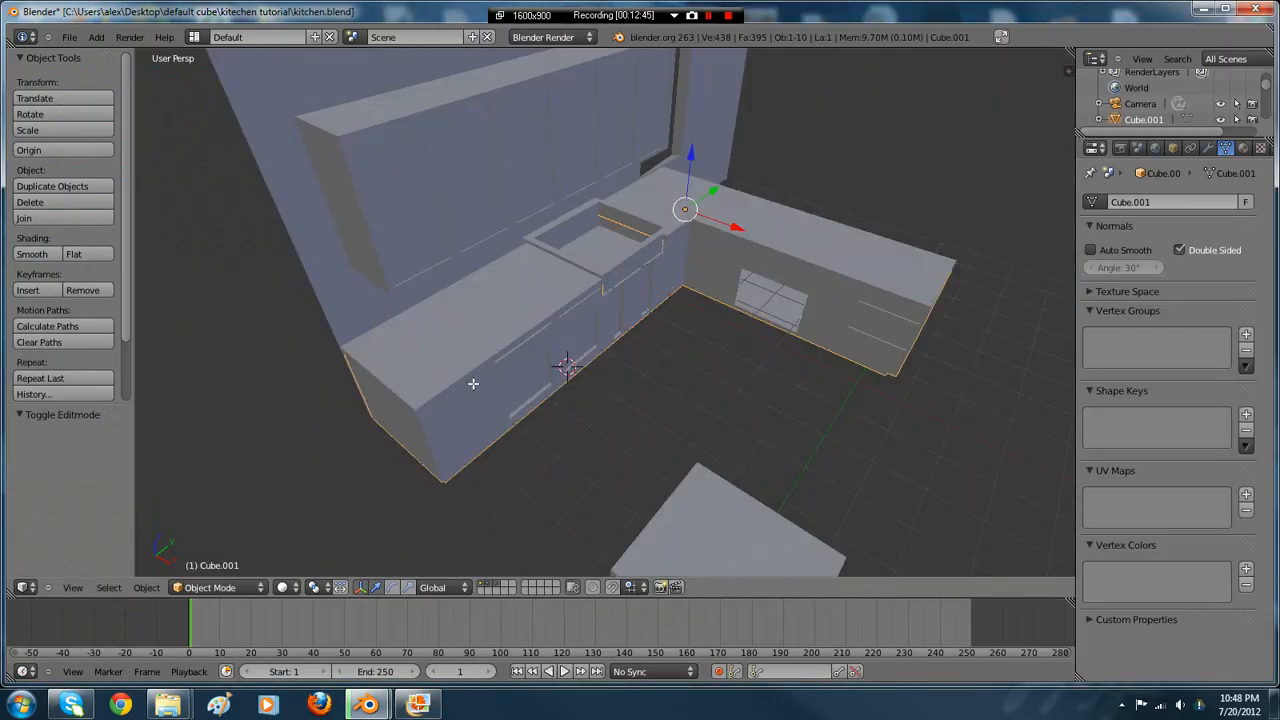
{"action": "key", "text": "Tab"}
{"action": "right_click", "coordinate": [467, 400]}
{"action": "right_click", "coordinate": [468, 405]}
{"action": "right_click", "coordinate": [468, 418], "text": "shift"}
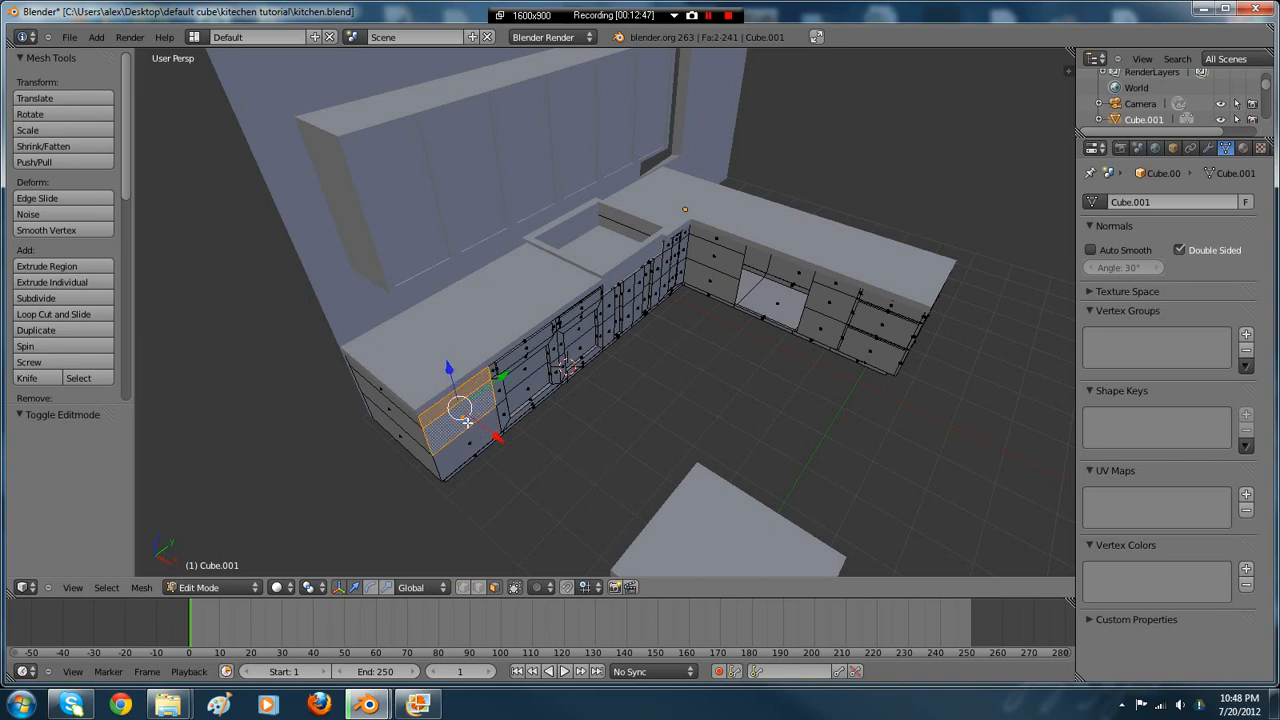
{"action": "right_click", "coordinate": [475, 448], "text": "shift"}
{"action": "middle_click_drag", "start_coordinate": [630, 461], "coordinate": [595, 245]}
{"action": "key", "text": "e"}
{"action": "left_click", "coordinate": [545, 246]}
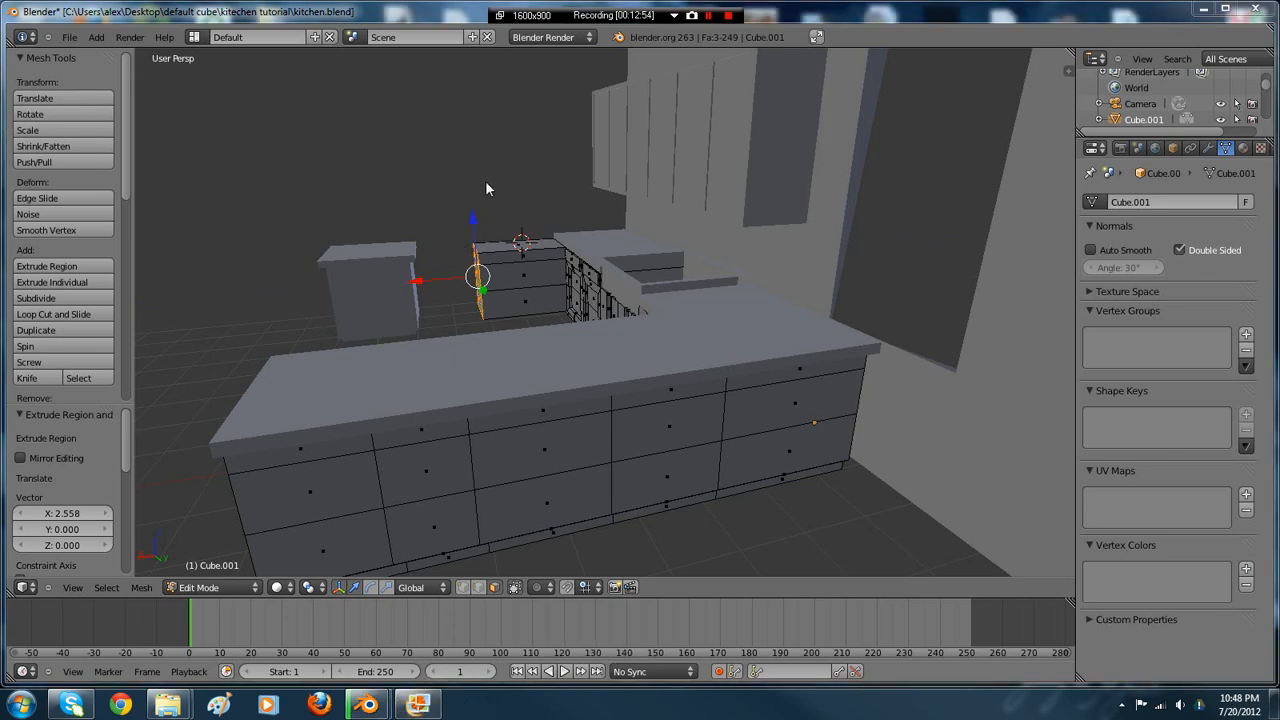
{"action": "middle_click_drag", "start_coordinate": [486, 183], "coordinate": [769, 274]}
{"action": "key", "text": "ctrl+z"}
- Try to extrude the end cabinet's front faces together with its toe-kick faces about 1.78 along X
{"action": "scroll", "coordinate": [540, 211], "scroll_direction": "up", "scroll_amount": 2}
{"action": "mouse_move", "coordinate": [872, 296]}
{"action": "middle_mouse_down"}
{"action": "mouse_move", "coordinate": [720, 285]}
{"action": "mouse_move", "coordinate": [857, 280]}
{"action": "middle_mouse_up"}
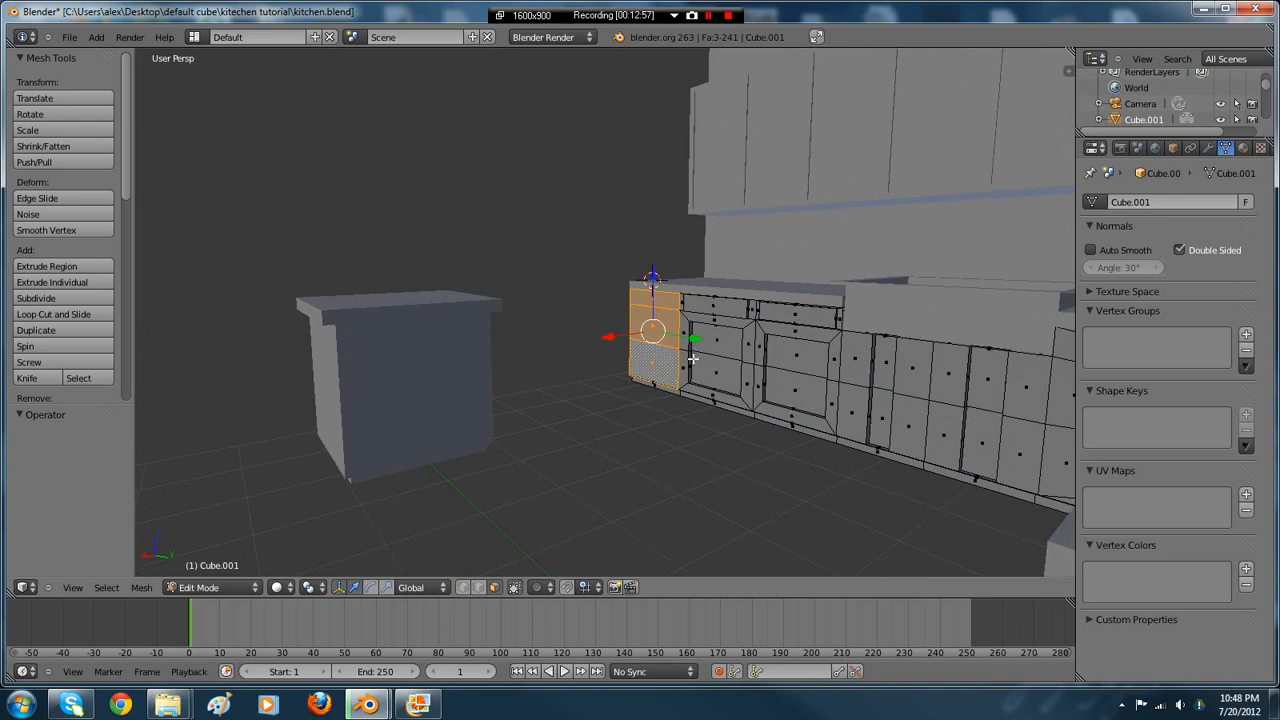
{"action": "key", "text": "z"}
{"action": "right_click", "coordinate": [655, 386], "text": "shift"}
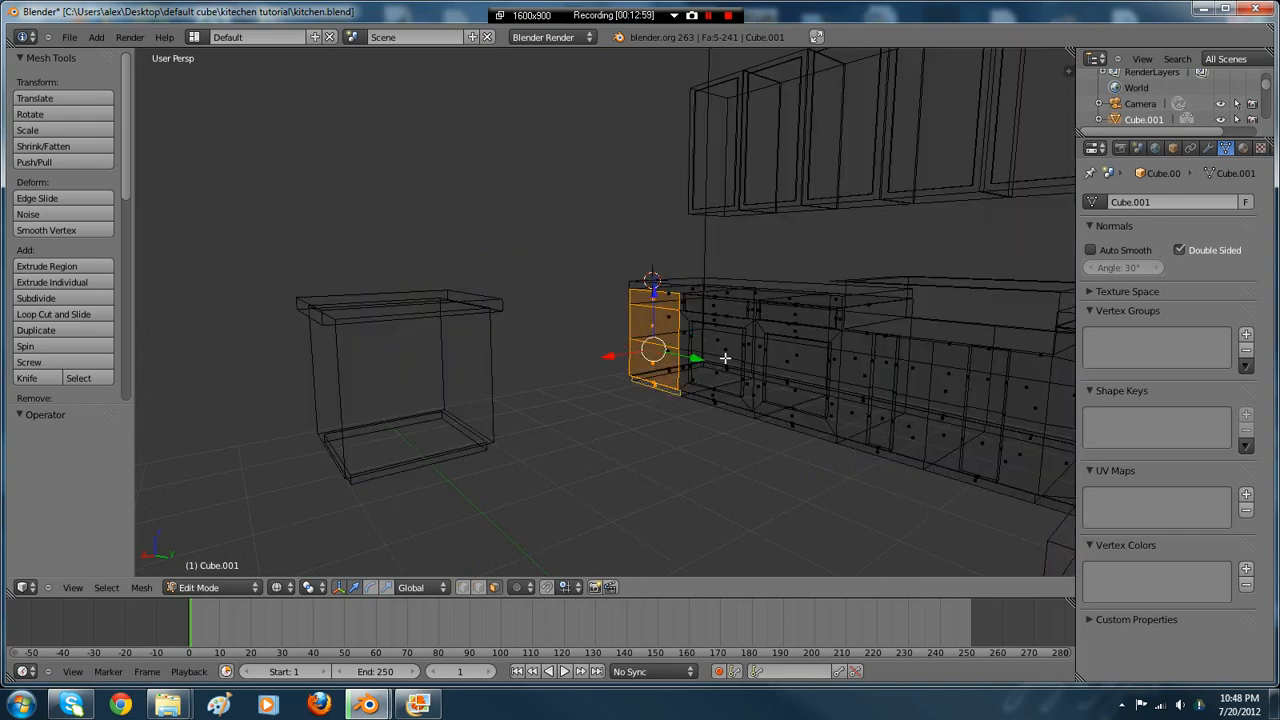
{"action": "scroll", "coordinate": [782, 284], "scroll_direction": "up", "scroll_amount": 2}
{"action": "middle_click_drag", "start_coordinate": [791, 293], "coordinate": [860, 294]}
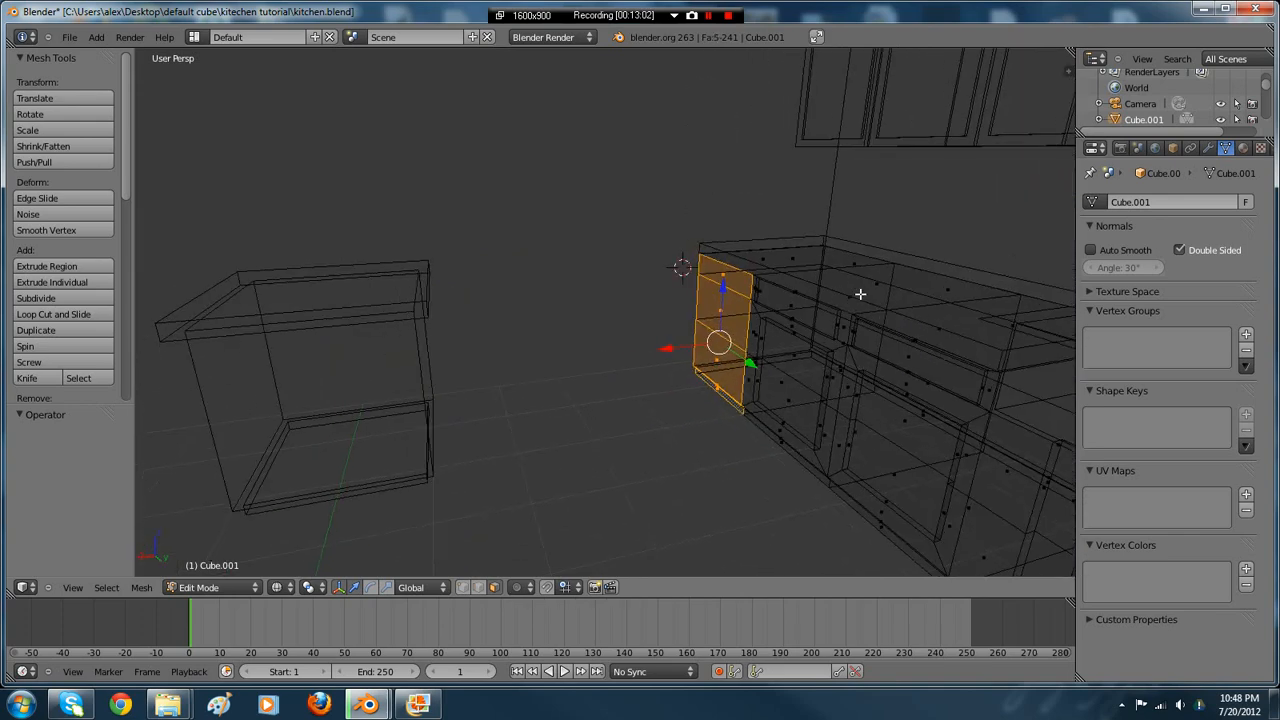
{"action": "key", "text": "e"}
{"action": "key", "text": "x"}
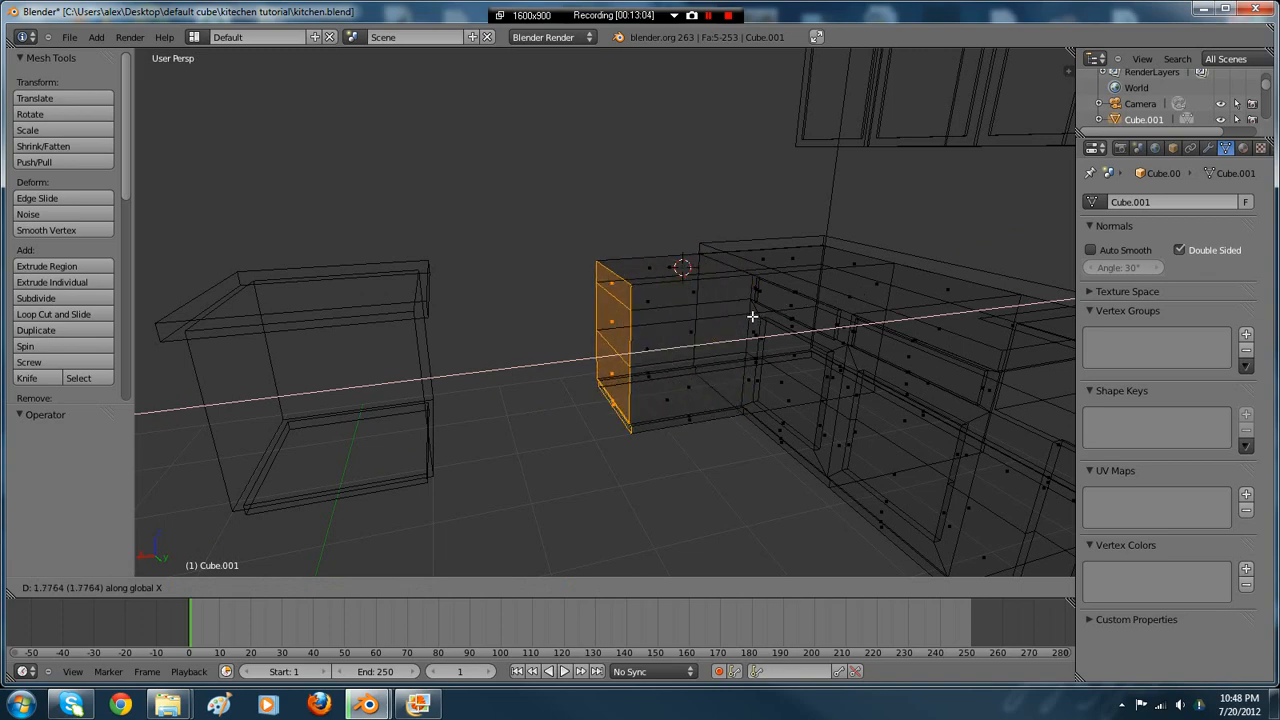
{"action": "left_click", "coordinate": [752, 316]}
{"action": "key", "text": "z"}
{"action": "mouse_move", "coordinate": [752, 322]}
{"action": "middle_mouse_down"}
{"action": "mouse_move", "coordinate": [765, 296]}
{"action": "mouse_move", "coordinate": [721, 379]}
{"action": "mouse_move", "coordinate": [785, 386]}
{"action": "middle_mouse_up"}
{"action": "key", "text": "Tab"}
{"action": "key", "text": "ctrl+z"}
- Review the whole kitchen layout and compare it with the reference kitchen photo in Windows Live Photo Gallery
{"action": "scroll", "coordinate": [585, 294], "scroll_direction": "down", "scroll_amount": 4}
{"action": "middle_click_drag", "start_coordinate": [585, 294], "coordinate": [660, 277]}
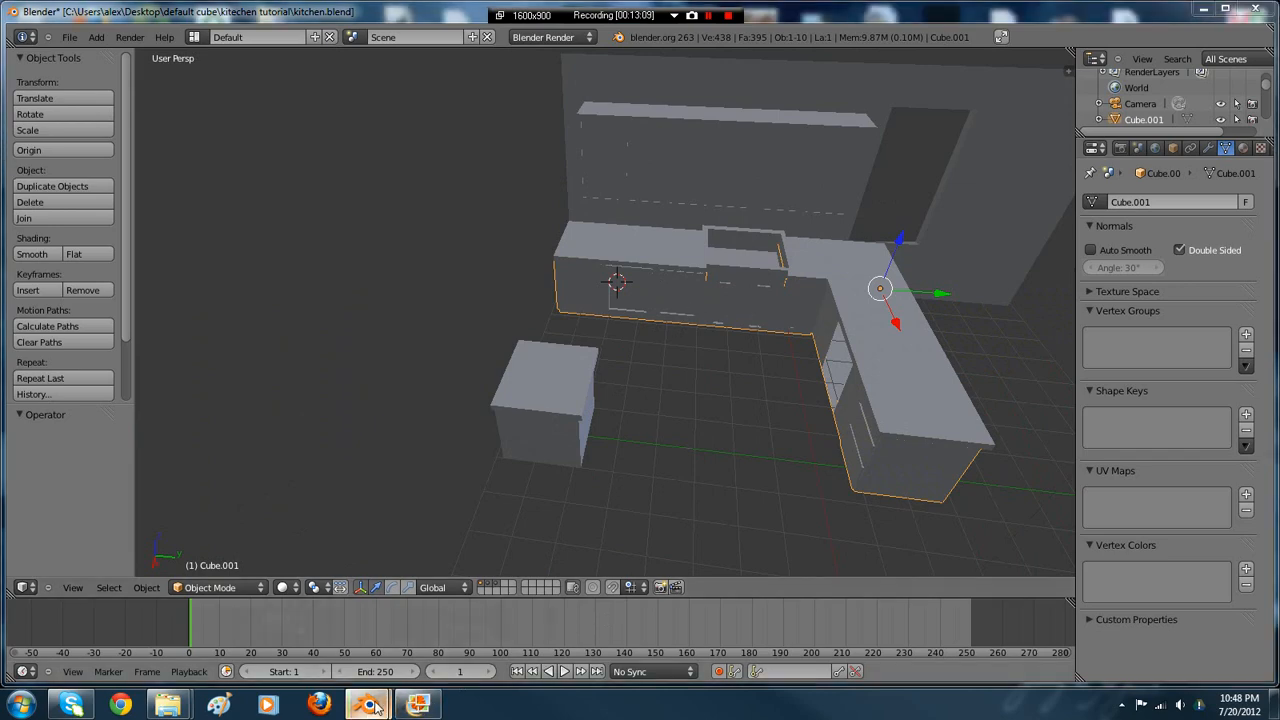
{"action": "mouse_move", "coordinate": [368, 705]}
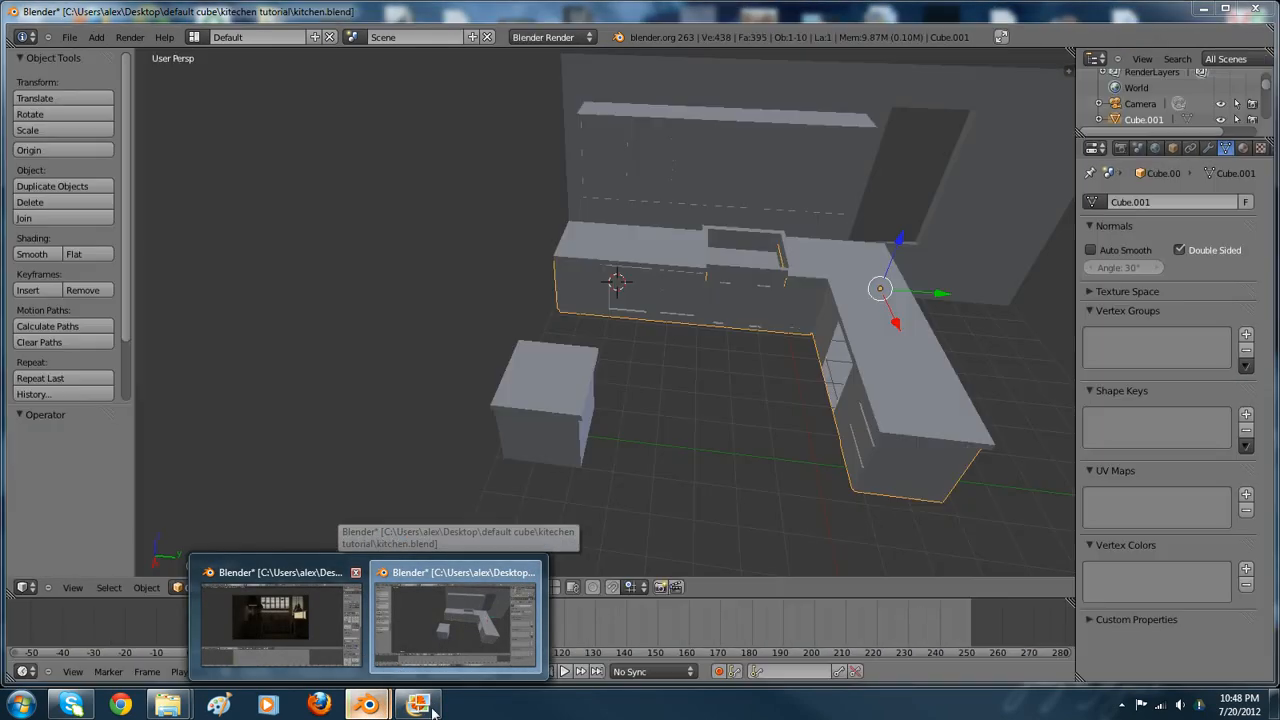
{"action": "left_click", "coordinate": [425, 708]}
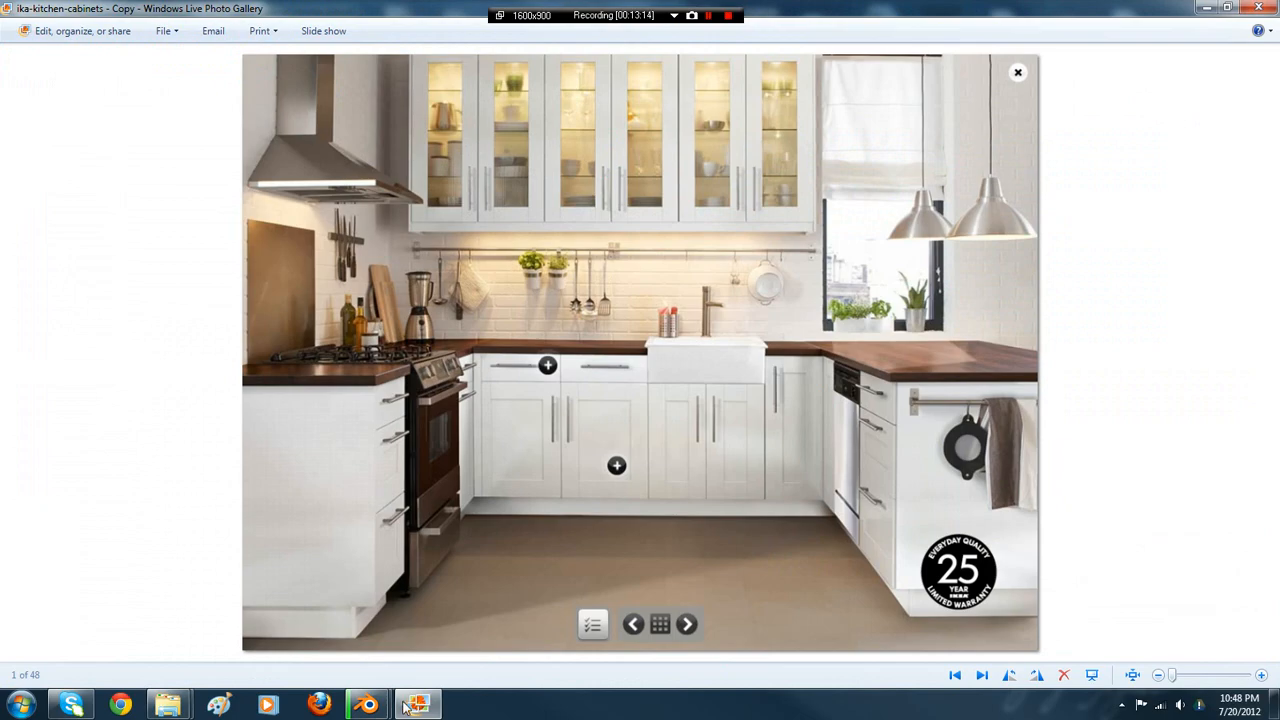
{"action": "mouse_move", "coordinate": [383, 707]}
{"action": "left_click", "coordinate": [491, 626]}
- Select all side faces at the free end of the sink-wall base cabinets, including the toe-kick face
{"action": "scroll", "coordinate": [537, 309], "scroll_direction": "up", "scroll_amount": 2}
{"action": "middle_click_drag", "start_coordinate": [480, 315], "coordinate": [672, 205]}
{"action": "key", "text": "Tab"}
{"action": "right_click", "coordinate": [422, 339], "text": "shift"}
{"action": "right_click", "coordinate": [410, 388], "text": "shift"}
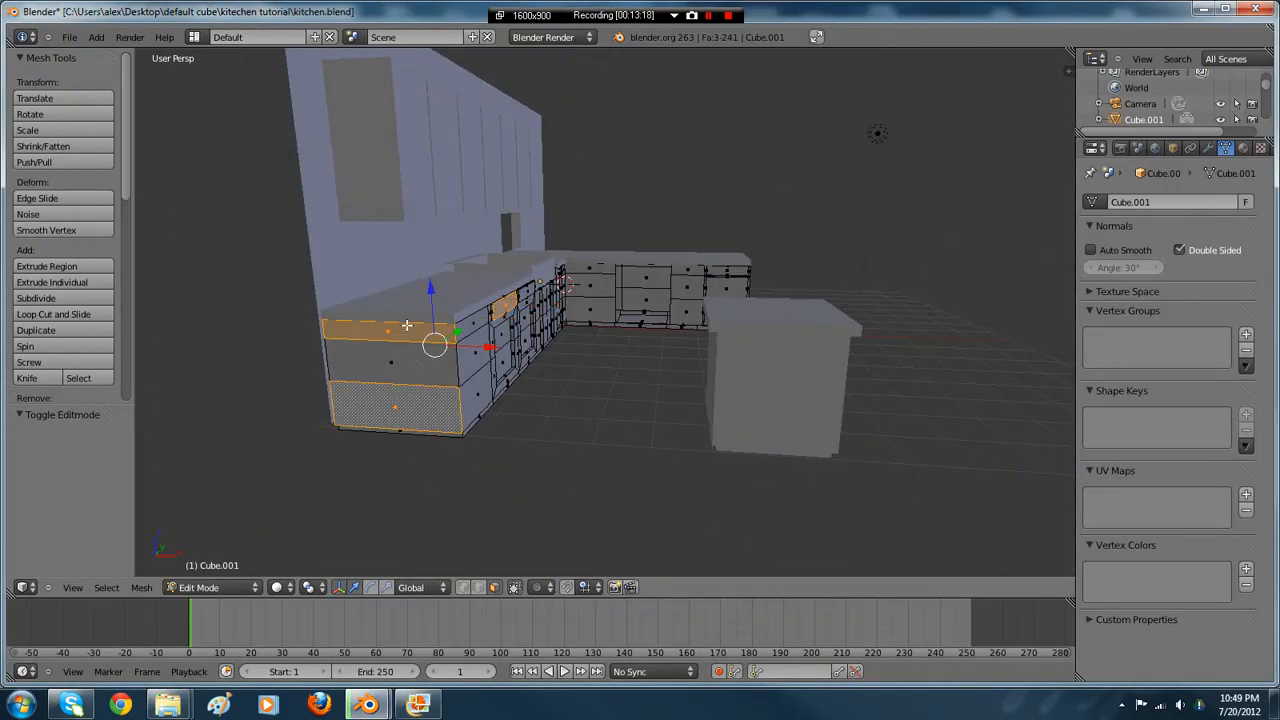
{"action": "right_click", "coordinate": [406, 322]}
{"action": "right_click", "coordinate": [403, 332]}
{"action": "right_click", "coordinate": [406, 364], "text": "shift"}
{"action": "right_click", "coordinate": [418, 398], "text": "shift"}
{"action": "middle_click_drag", "start_coordinate": [537, 350], "coordinate": [460, 346]}
{"action": "left_click_drag", "start_coordinate": [487, 316], "coordinate": [522, 321]}
{"action": "key", "text": "ctrl+z"}
{"action": "right_click", "coordinate": [434, 377], "text": "shift"}
{"action": "middle_click_drag", "start_coordinate": [564, 315], "coordinate": [529, 291]}
{"action": "key", "text": "Tab"}
- Shorten the countertop by moving its end face along Y to the end of the base cabinets
{"action": "right_click", "coordinate": [556, 264]}
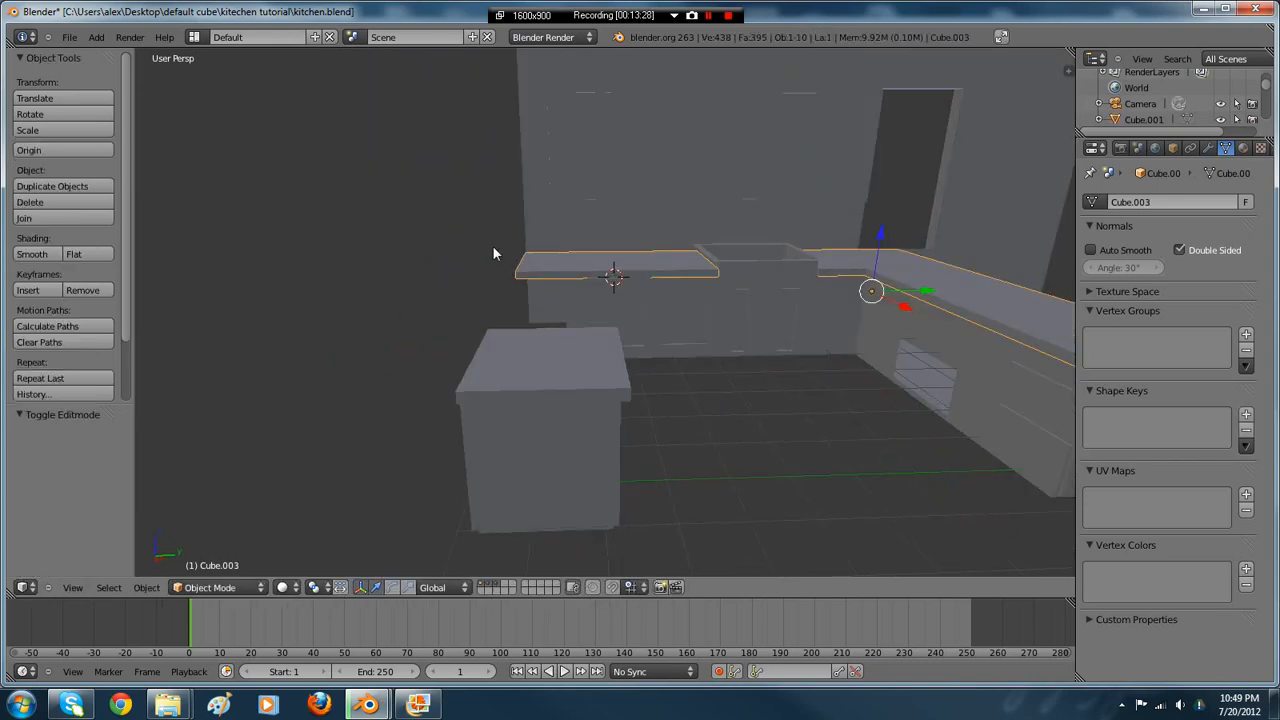
{"action": "middle_click_drag", "start_coordinate": [492, 246], "coordinate": [518, 282]}
{"action": "key", "text": "Tab"}
{"action": "key", "text": "g"}
{"action": "key", "text": "y"}
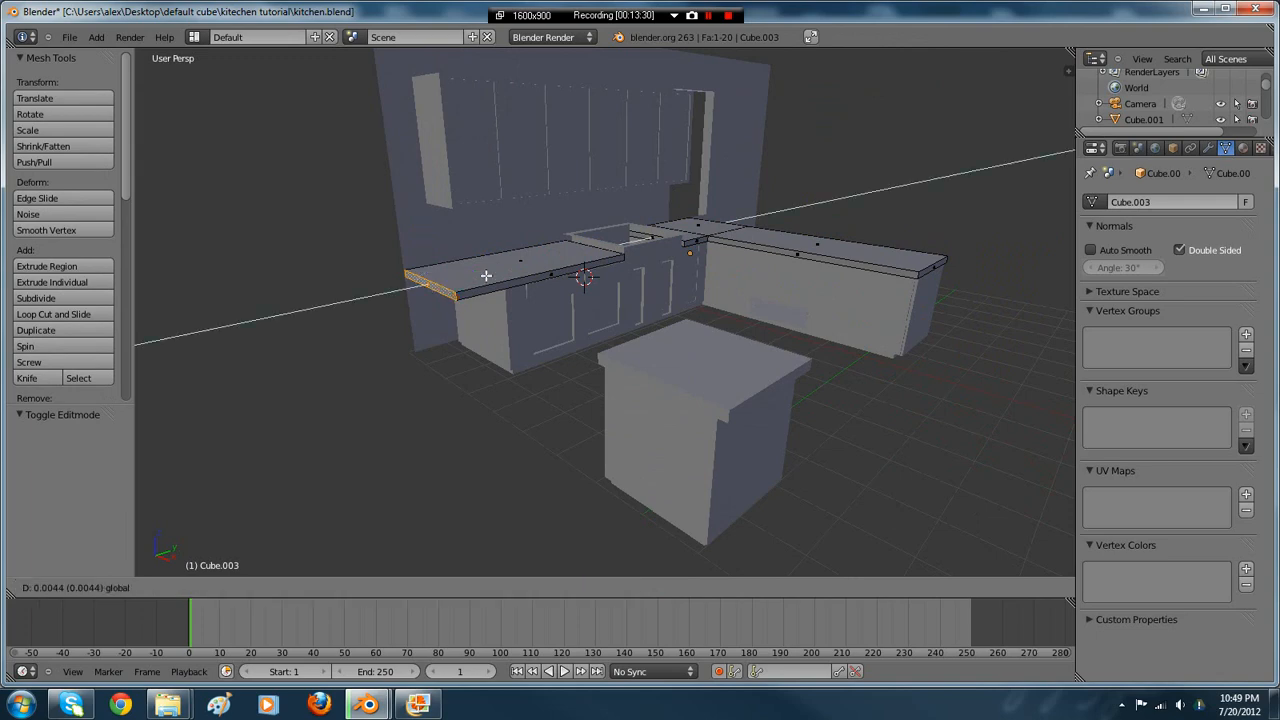
{"action": "left_click", "coordinate": [518, 273]}
{"action": "key", "text": "Tab"}
- Shorten the sink-wall base cabinets by moving their selected end faces inward along Y
{"action": "middle_click_drag", "start_coordinate": [597, 301], "coordinate": [543, 306]}
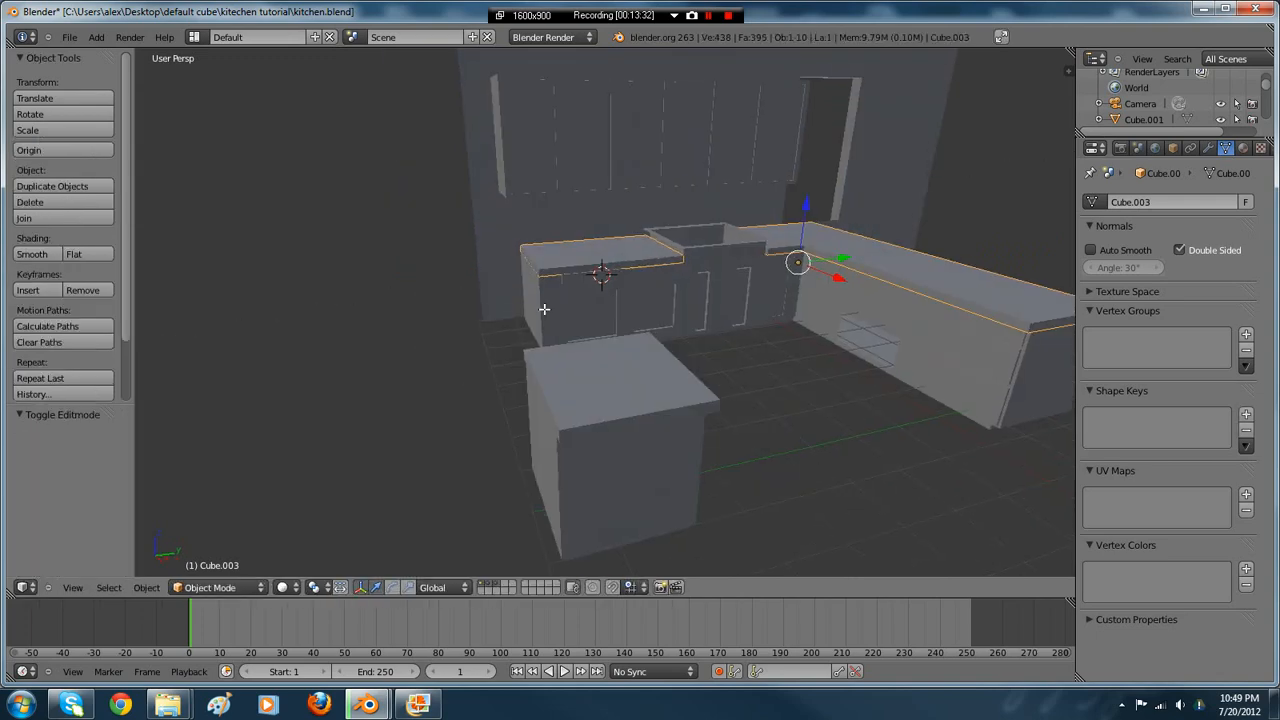
{"action": "key", "text": "Tab"}
{"action": "key", "text": "Tab"}
{"action": "right_click", "coordinate": [533, 298]}
{"action": "key", "text": "z"}
{"action": "key", "text": "Tab"}
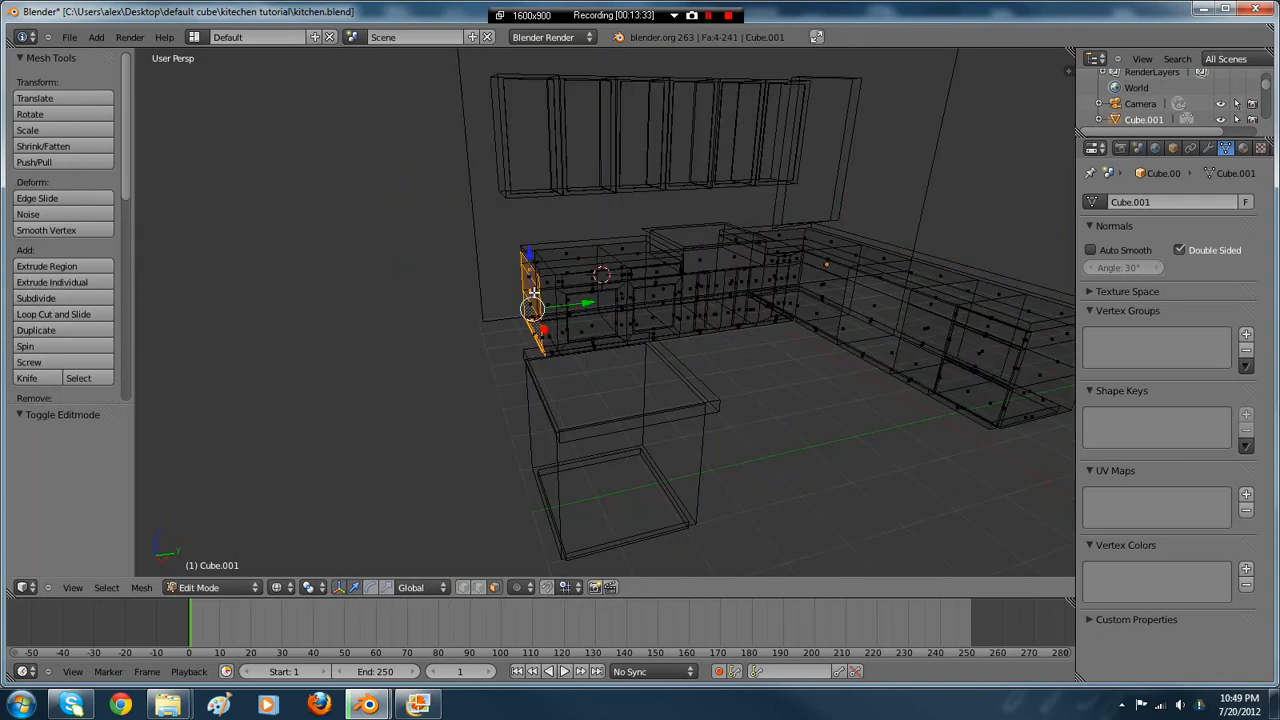
{"action": "key", "text": "g"}
{"action": "key", "text": "y"}
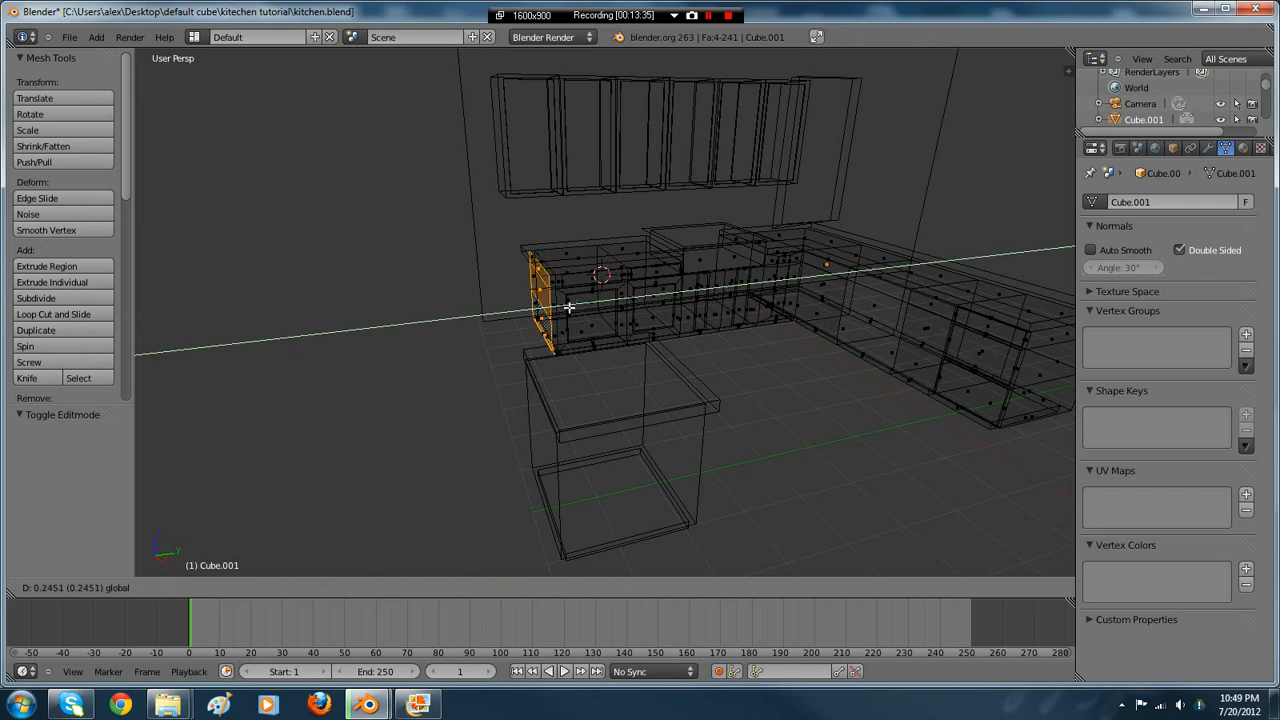
{"action": "left_click", "coordinate": [621, 301]}
{"action": "key", "text": "Tab"}
{"action": "key", "text": "z"}
- Move the whole base cabinet object 0.672 along Y
{"action": "middle_click_drag", "start_coordinate": [615, 324], "coordinate": [860, 307]}
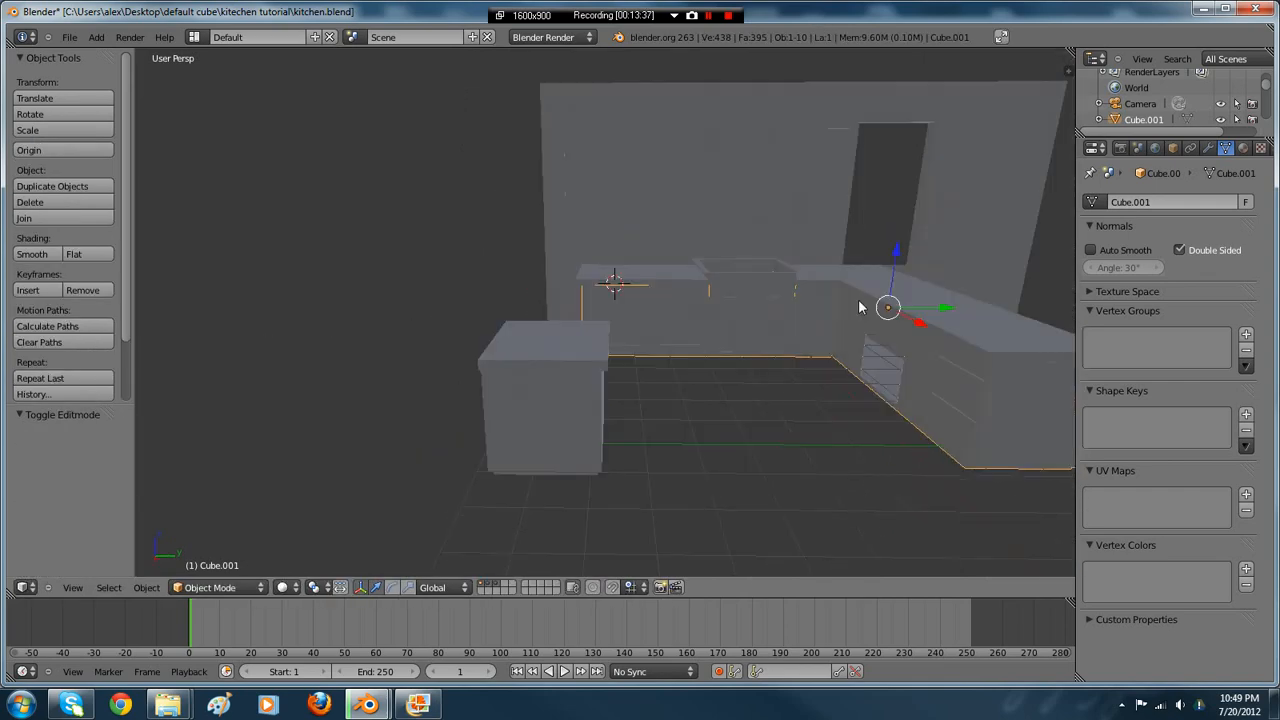
{"action": "key", "text": "g"}
{"action": "key", "text": "y"}
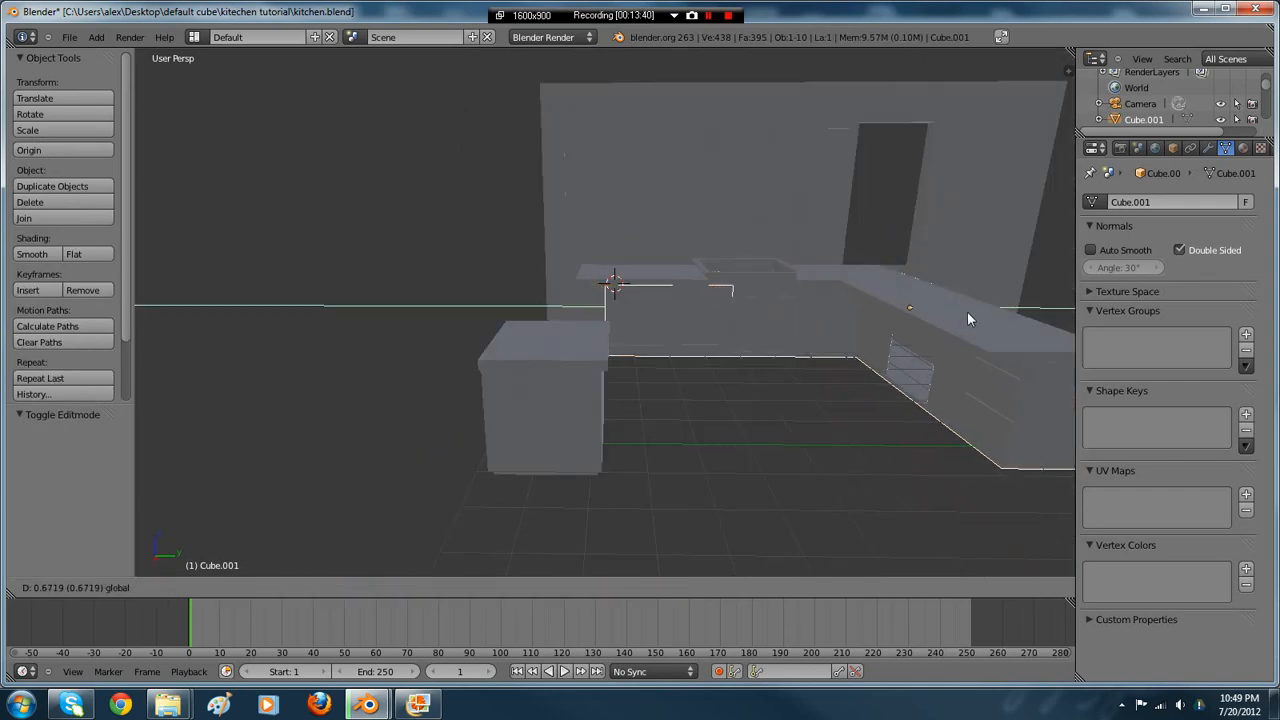
{"action": "left_click", "coordinate": [966, 314]}
- Move the countertop about 0.87 along Y, and shift it back by -0.201 to align it with the base cabinets
{"action": "right_click", "coordinate": [634, 277]}
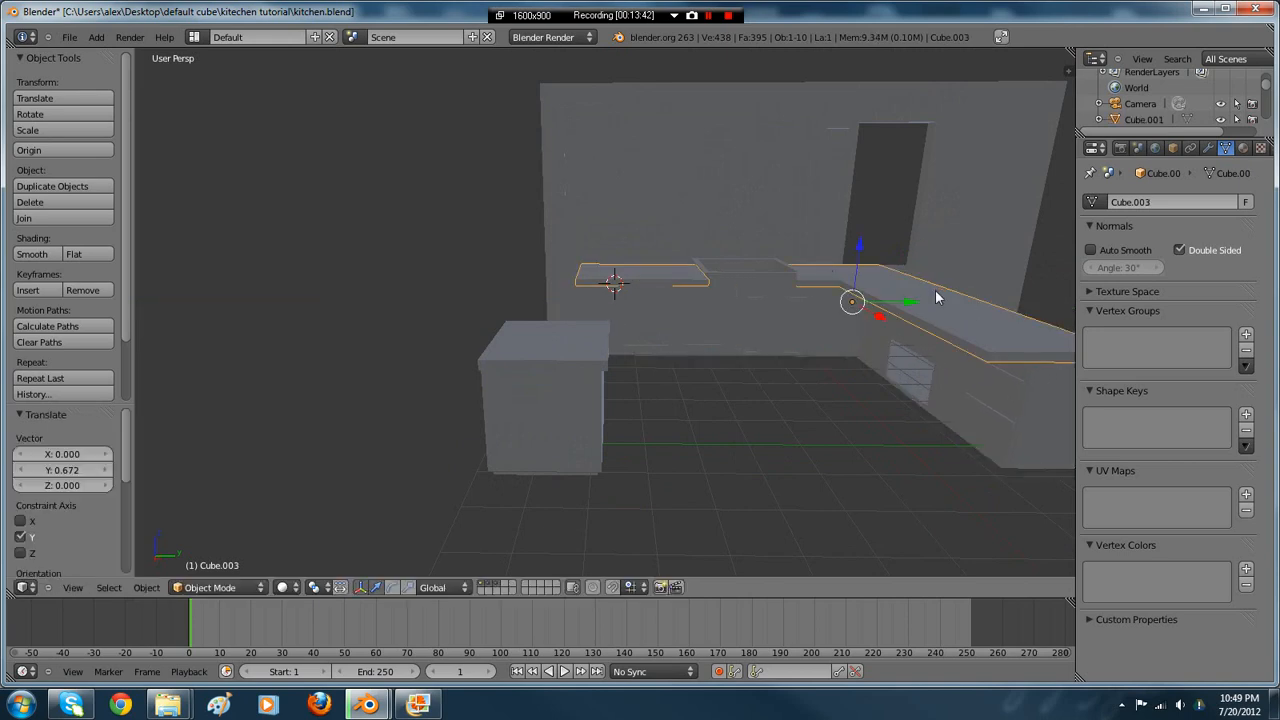
{"action": "key", "text": "g"}
{"action": "key", "text": "y"}
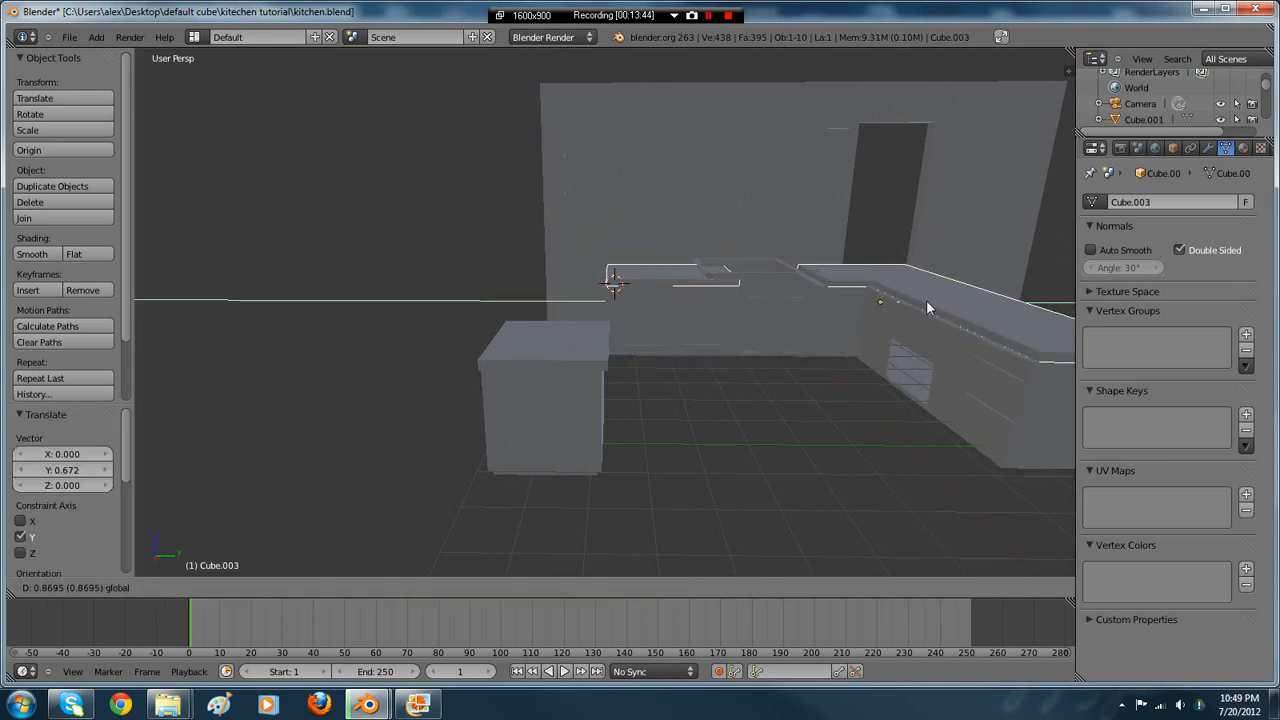
{"action": "left_click", "coordinate": [926, 301]}
{"action": "middle_click_drag", "start_coordinate": [926, 301], "coordinate": [574, 317]}
{"action": "key", "text": "g"}
{"action": "key", "text": "y"}
{"action": "left_click", "coordinate": [954, 297]}
- Duplicate the freestanding cabinet base and place the copy along X toward the sink wall
{"action": "right_click", "coordinate": [547, 451]}
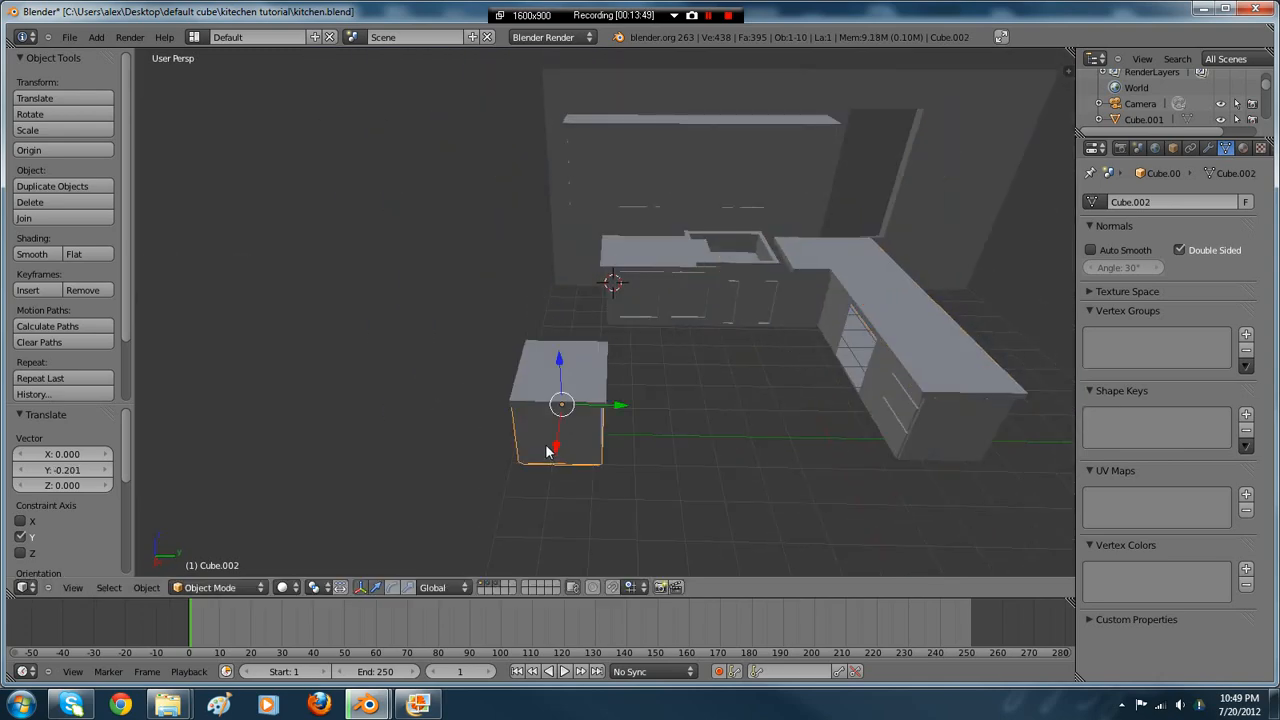
{"action": "middle_click_drag", "start_coordinate": [547, 451], "coordinate": [528, 386]}
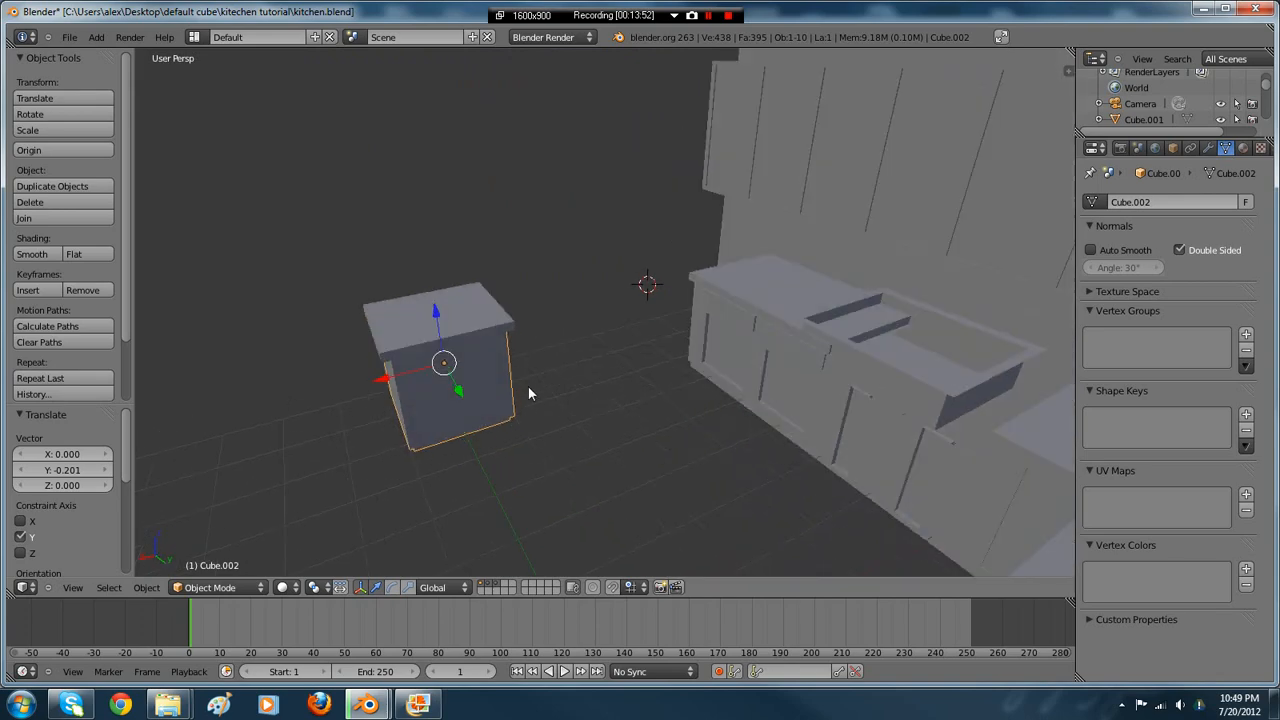
{"action": "key", "text": "shift+d"}
{"action": "key", "text": "x"}
{"action": "left_click", "coordinate": [712, 316]}
{"action": "key", "text": "Tab"}
- Move the copied cabinet base a further -1.898 along X to sit against the sink wall
{"action": "middle_click_drag", "start_coordinate": [654, 308], "coordinate": [586, 360]}
{"action": "key", "text": "Tab"}
{"action": "key", "text": "shift+d"}
{"action": "key", "text": "x"}
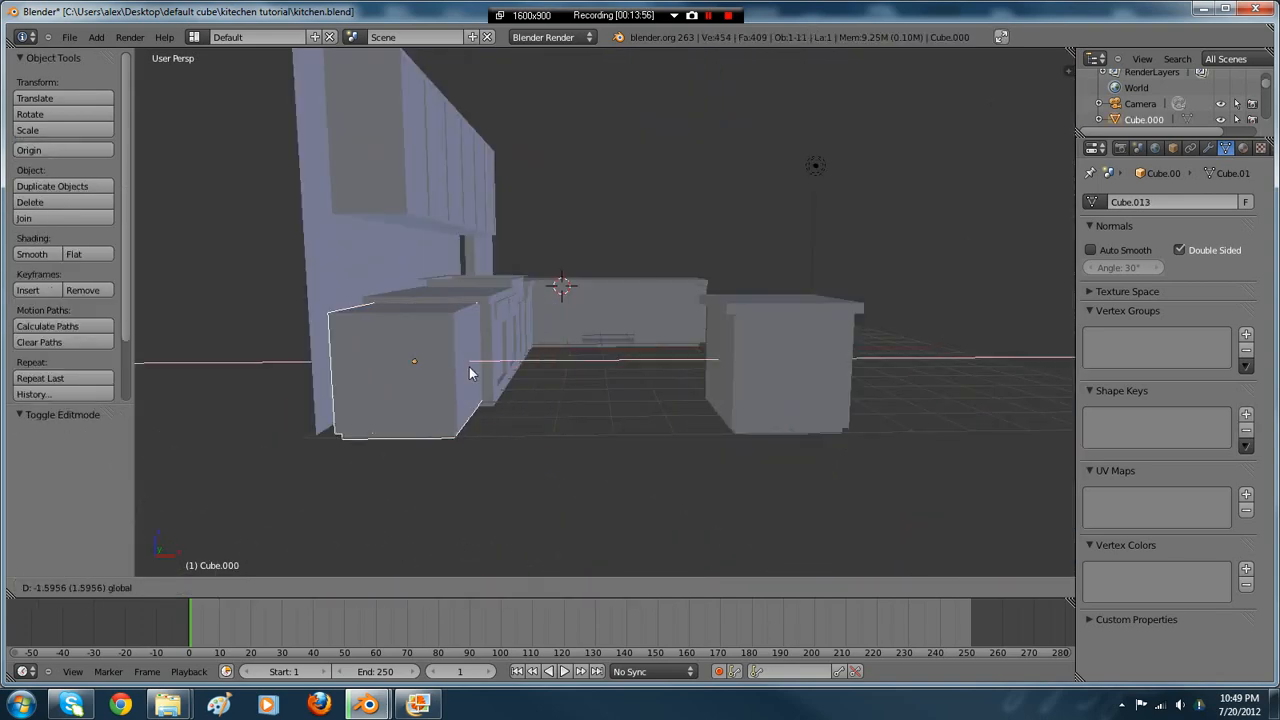
{"action": "left_click", "coordinate": [453, 370]}
{"action": "middle_click_drag", "start_coordinate": [453, 370], "coordinate": [438, 343]}
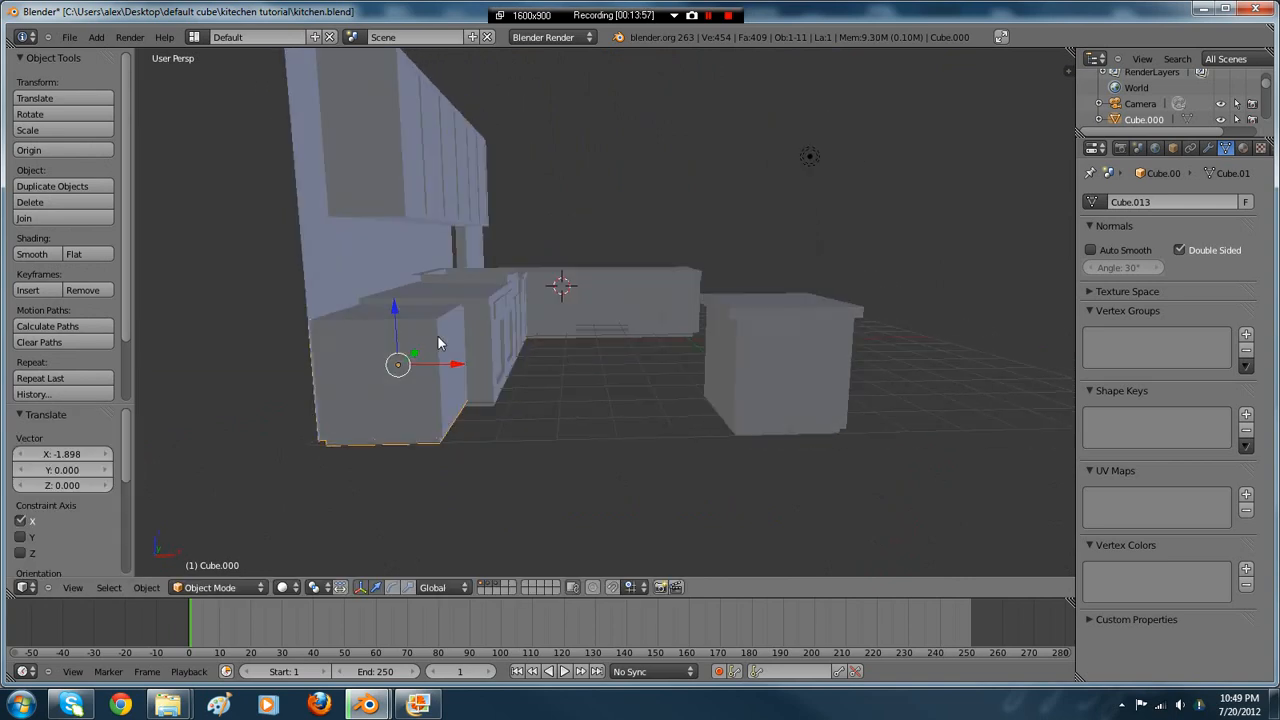
- Move the copied cabinet's front face outward along X, and check the reference kitchen photo in Windows Live Photo Gallery
{"action": "left_click_drag", "start_coordinate": [456, 362], "coordinate": [583, 387]}
{"action": "key", "text": "Tab"}
{"action": "right_click", "coordinate": [452, 364]}
{"action": "left_click", "coordinate": [583, 387]}
{"action": "left_click", "coordinate": [420, 705]}
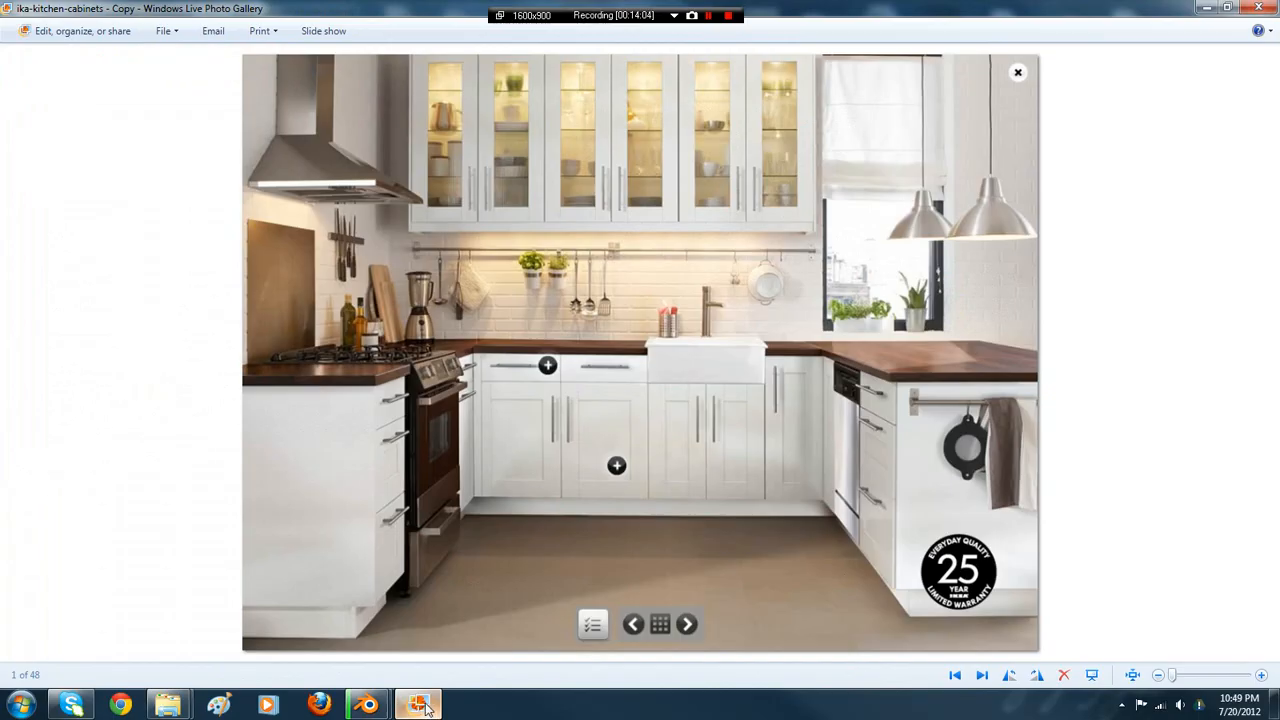
- Move the copied cabinet's front face outward by 0.127 along X
{"action": "left_click", "coordinate": [420, 705]}
{"action": "middle_click_drag", "start_coordinate": [586, 377], "coordinate": [514, 398]}
{"action": "left_click_drag", "start_coordinate": [559, 362], "coordinate": [569, 375]}
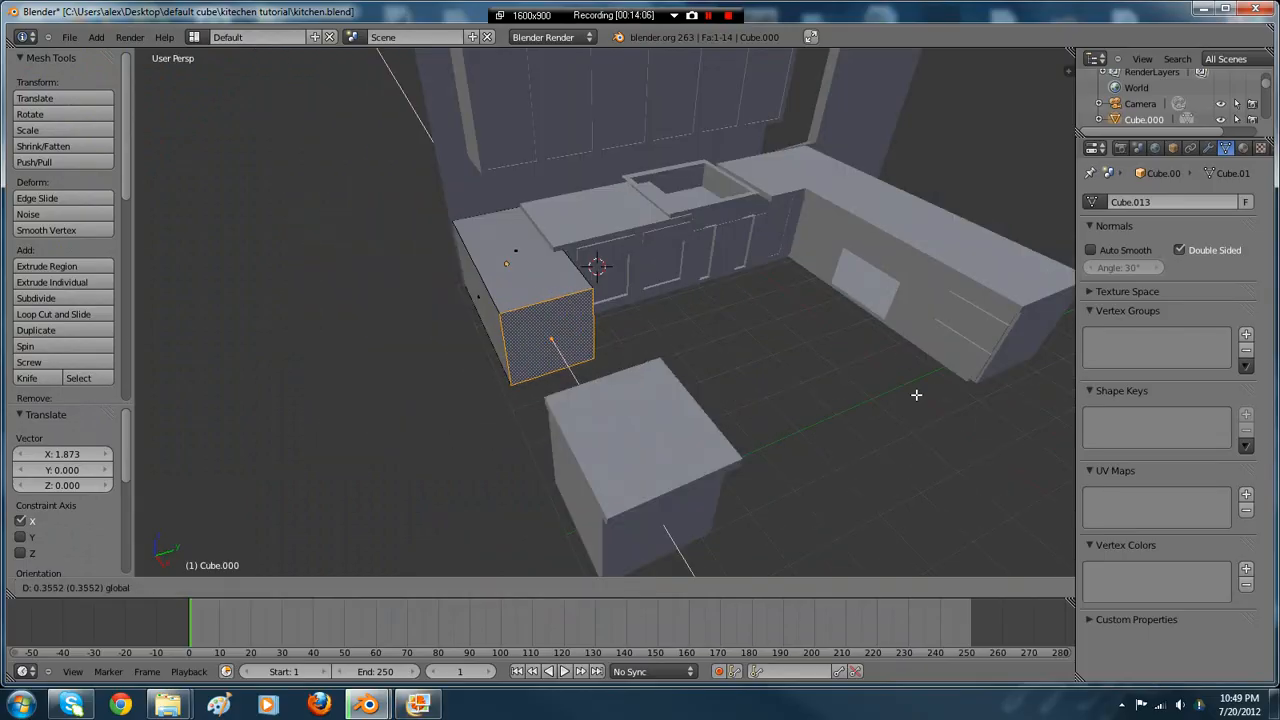
{"action": "middle_click_drag", "start_coordinate": [917, 394], "coordinate": [665, 356]}
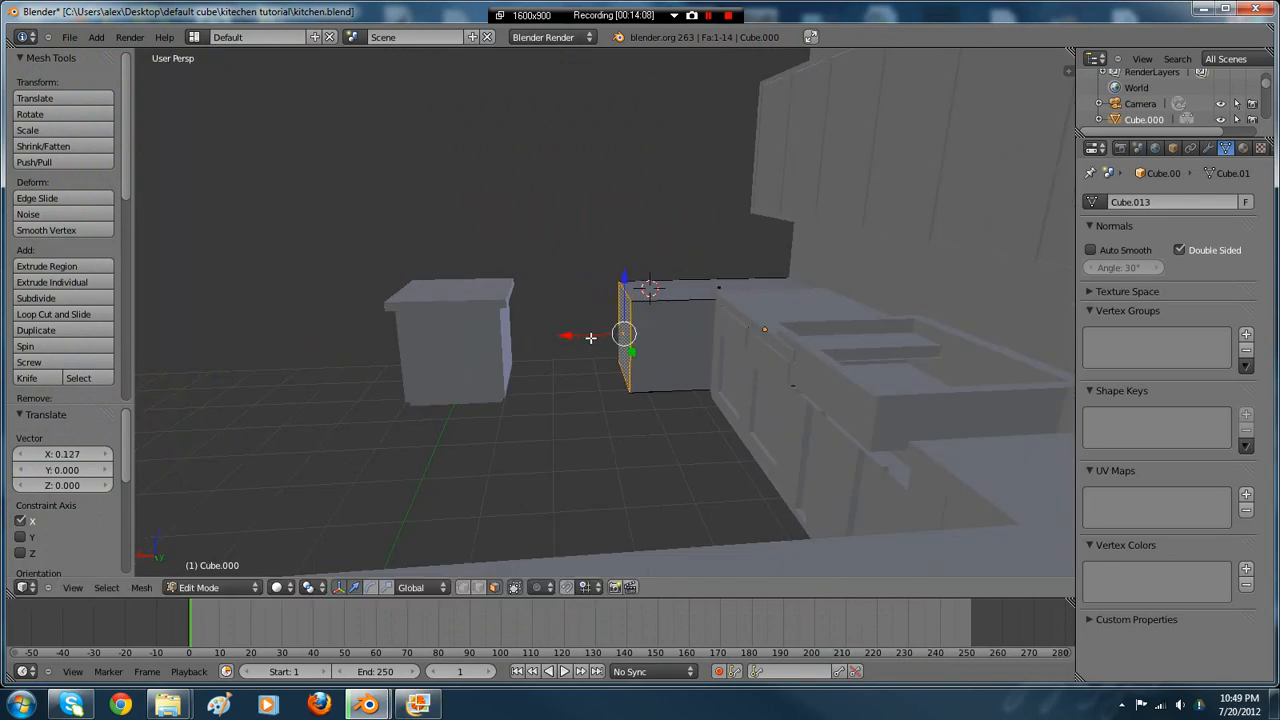
- Check the reference kitchen photo, and move the copied cabinet's front face a further 0.223 along X
{"action": "key", "text": "Tab"}
{"action": "middle_click_drag", "start_coordinate": [588, 337], "coordinate": [626, 352]}
{"action": "key", "text": "Tab"}
{"action": "left_click", "coordinate": [420, 705]}
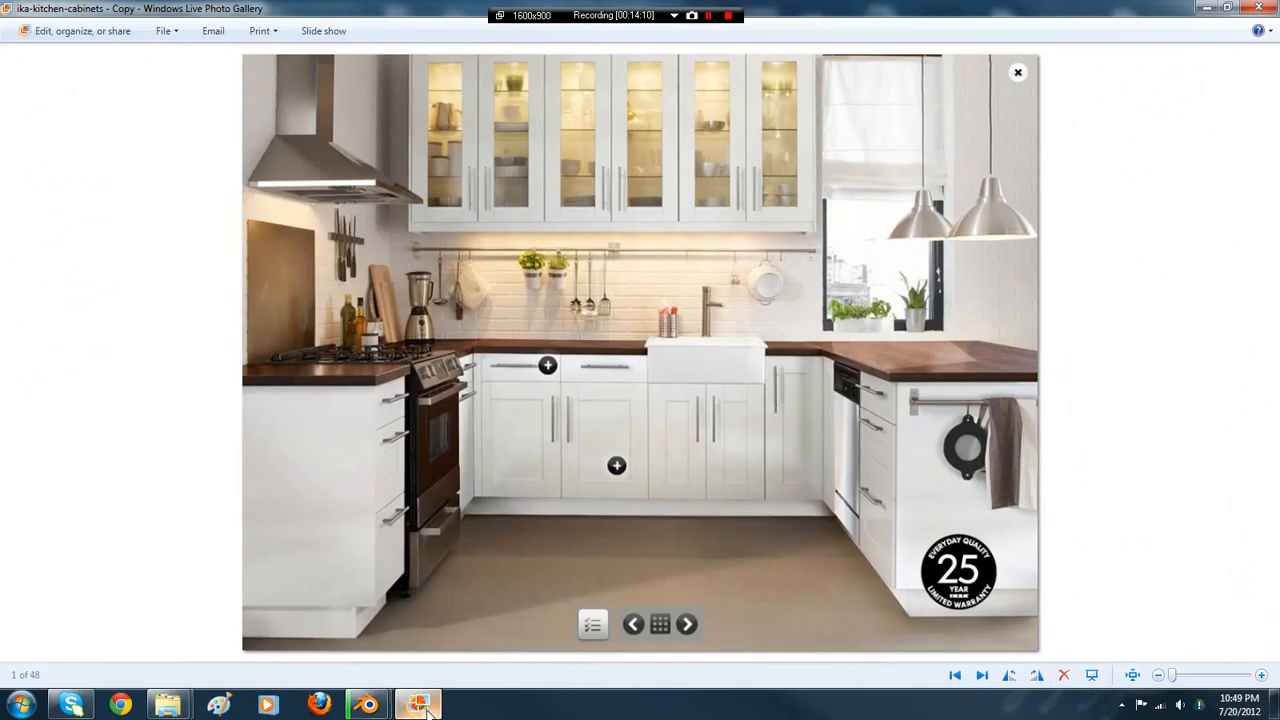
{"action": "left_click", "coordinate": [420, 705]}
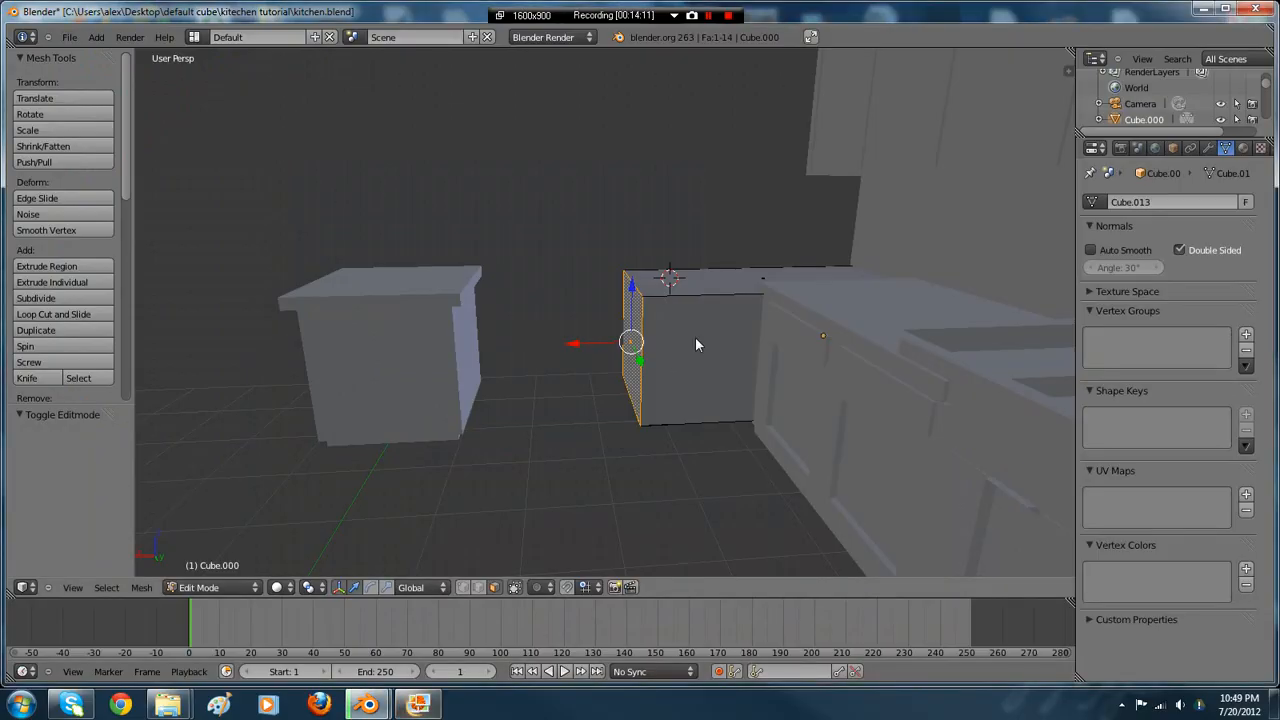
{"action": "key", "text": "Tab"}
{"action": "left_click_drag", "start_coordinate": [593, 342], "coordinate": [584, 342]}
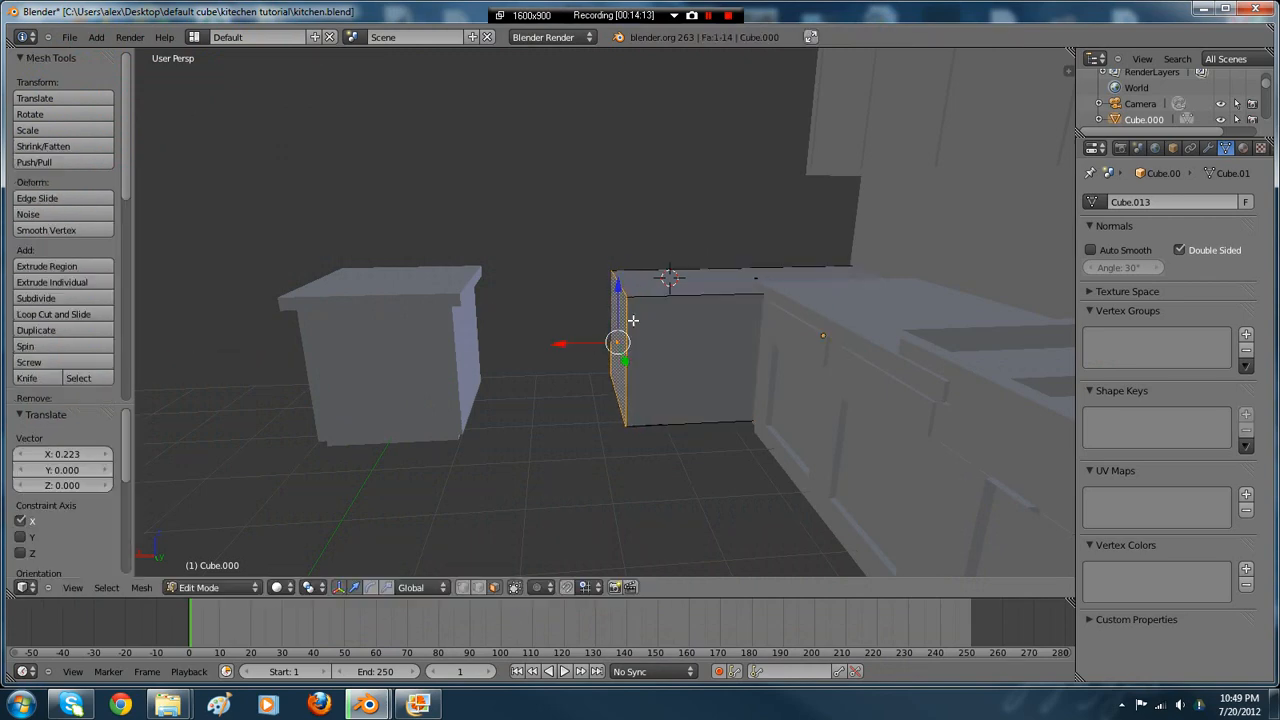
- Add a horizontal loop cut across the upper part of the copied cabinet base
{"action": "middle_click_drag", "start_coordinate": [584, 342], "coordinate": [680, 337]}
{"action": "key", "text": "Tab"}
{"action": "key", "text": "Tab"}
{"action": "key", "text": "ctrl+r"}
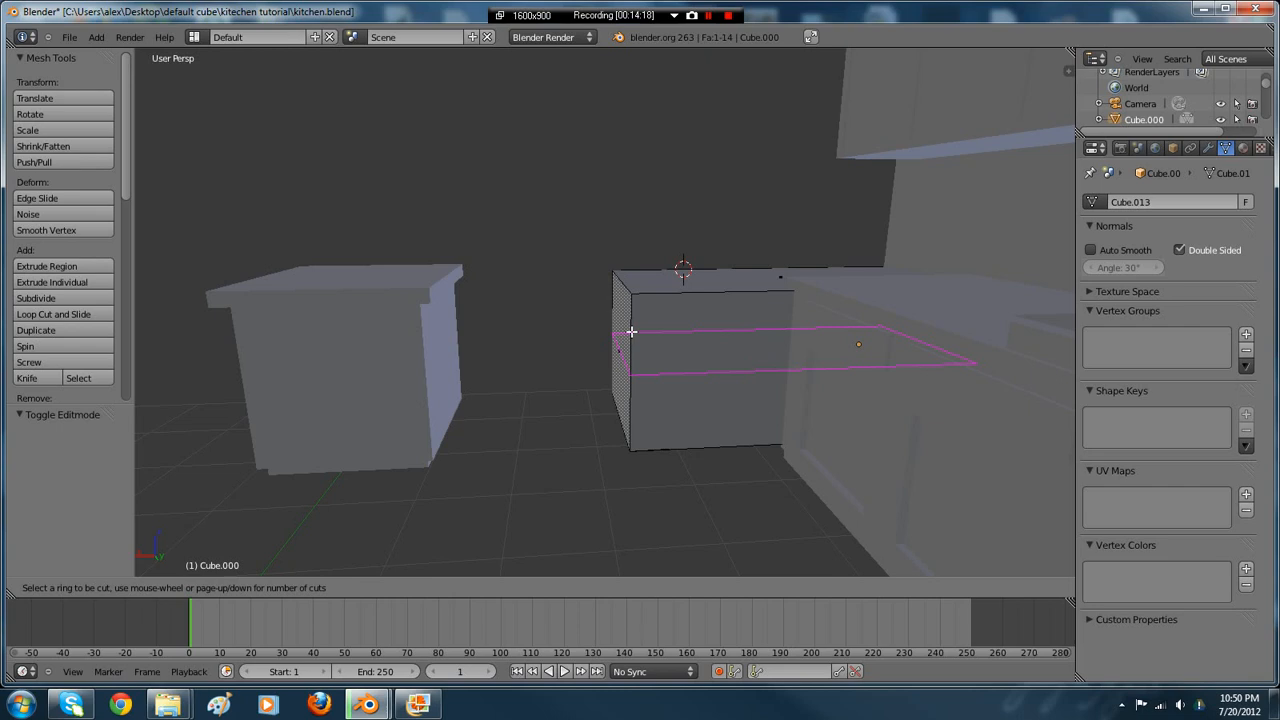
{"action": "left_click", "coordinate": [631, 331]}
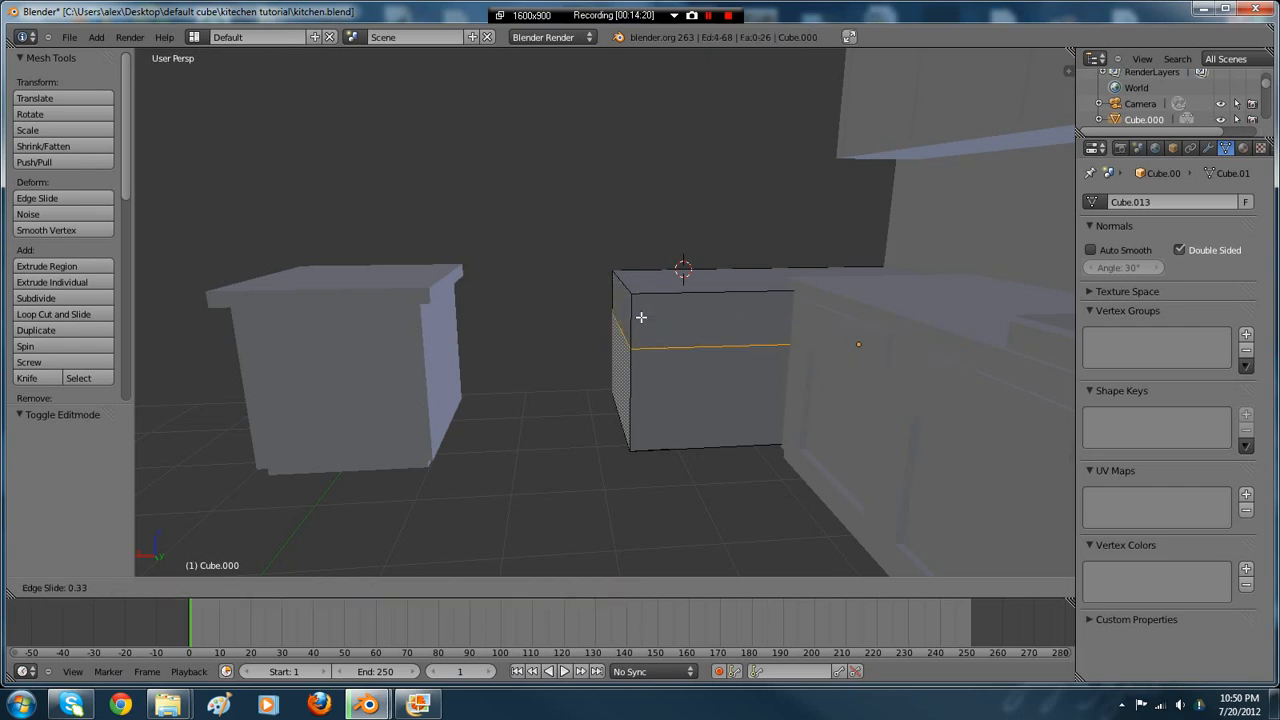
{"action": "left_click", "coordinate": [643, 308]}
{"action": "key", "text": "ctrl+r"}
{"action": "left_click", "coordinate": [652, 298]}
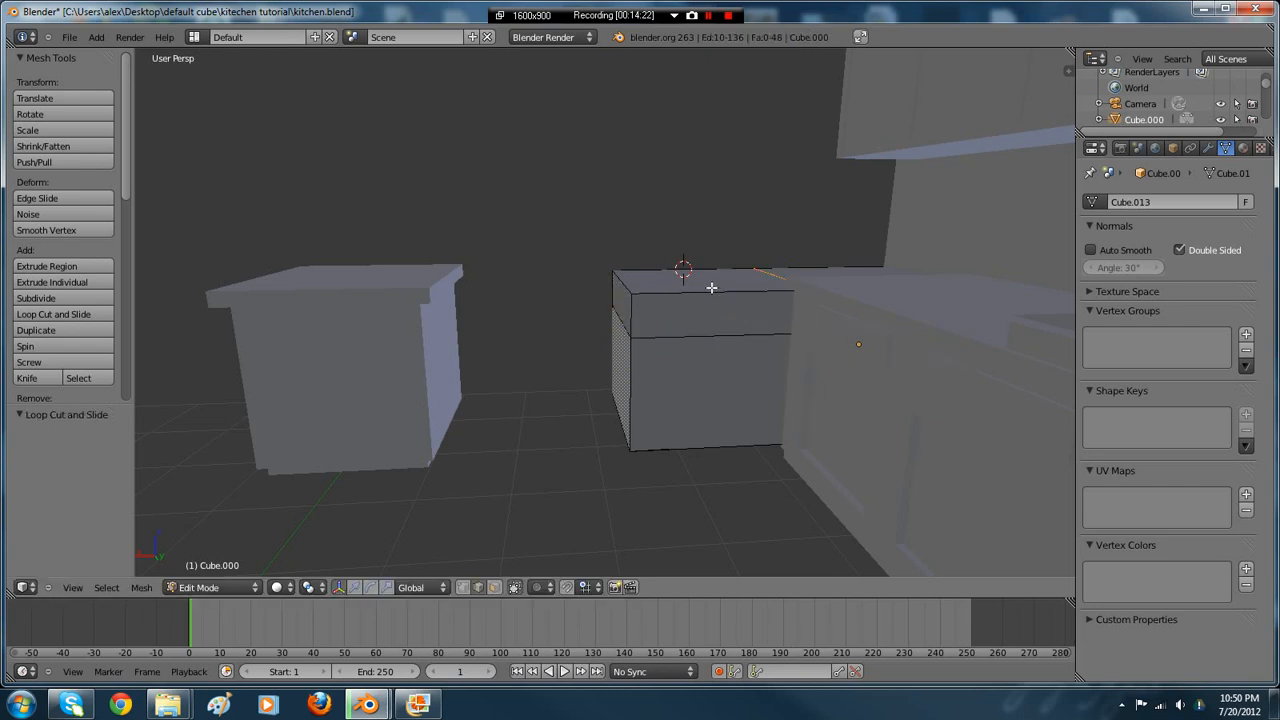
{"action": "left_click", "coordinate": [626, 300]}
{"action": "key", "text": "ctrl+z"}
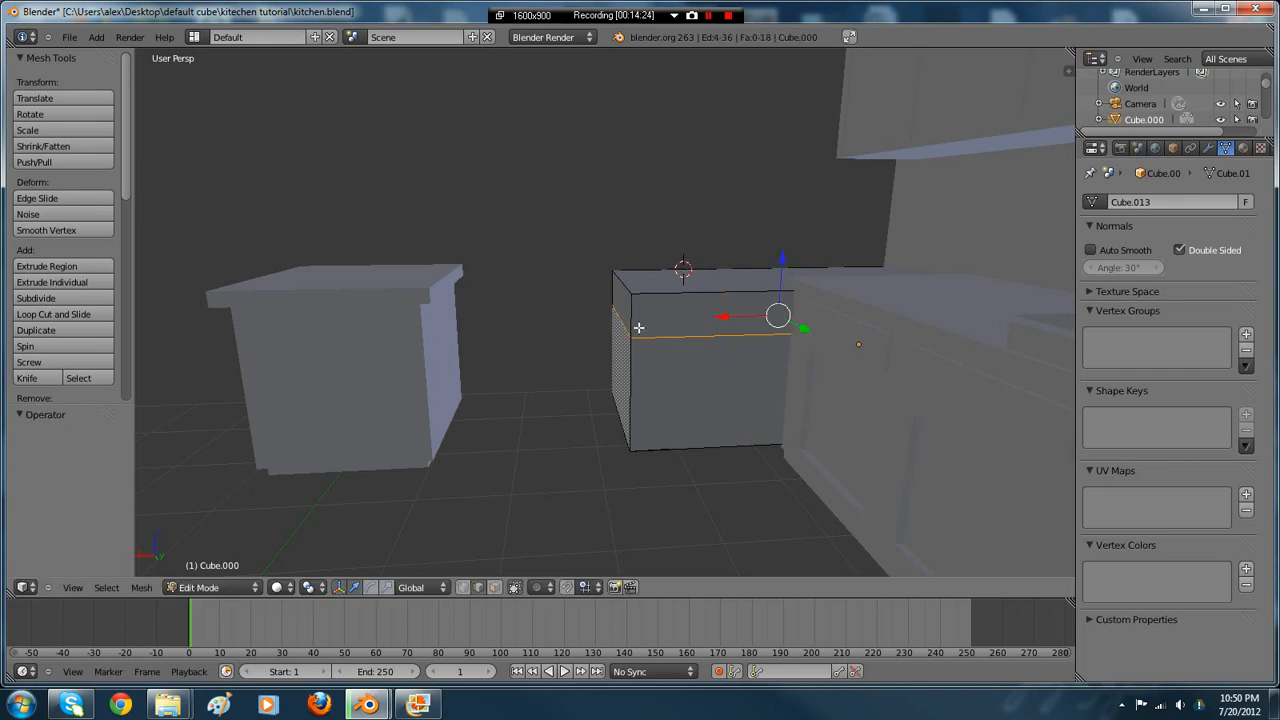
- Add a second horizontal loop cut midway between the first cut and the top of the copied cabinet
{"action": "key", "text": "ctrl+r"}
{"action": "left_click", "coordinate": [629, 318]}
{"action": "left_click", "coordinate": [629, 318]}
{"action": "key", "text": "ctrl+r"}
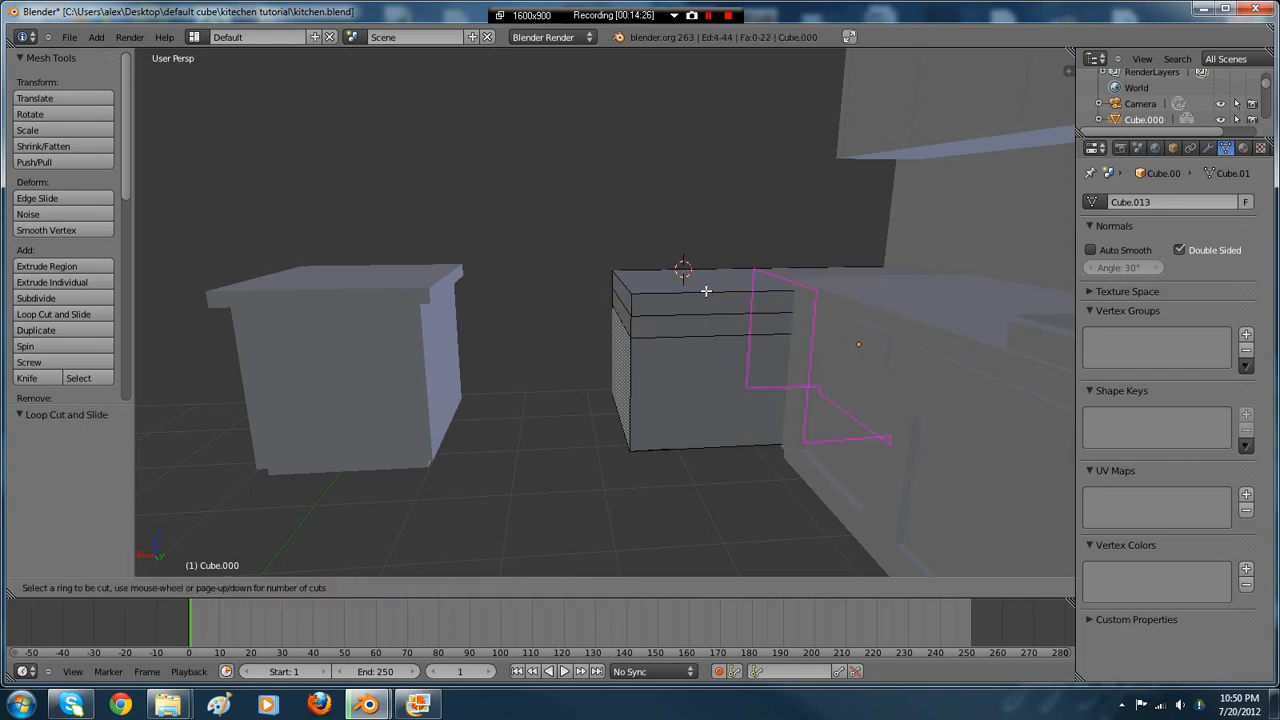
{"action": "left_click", "coordinate": [705, 290]}
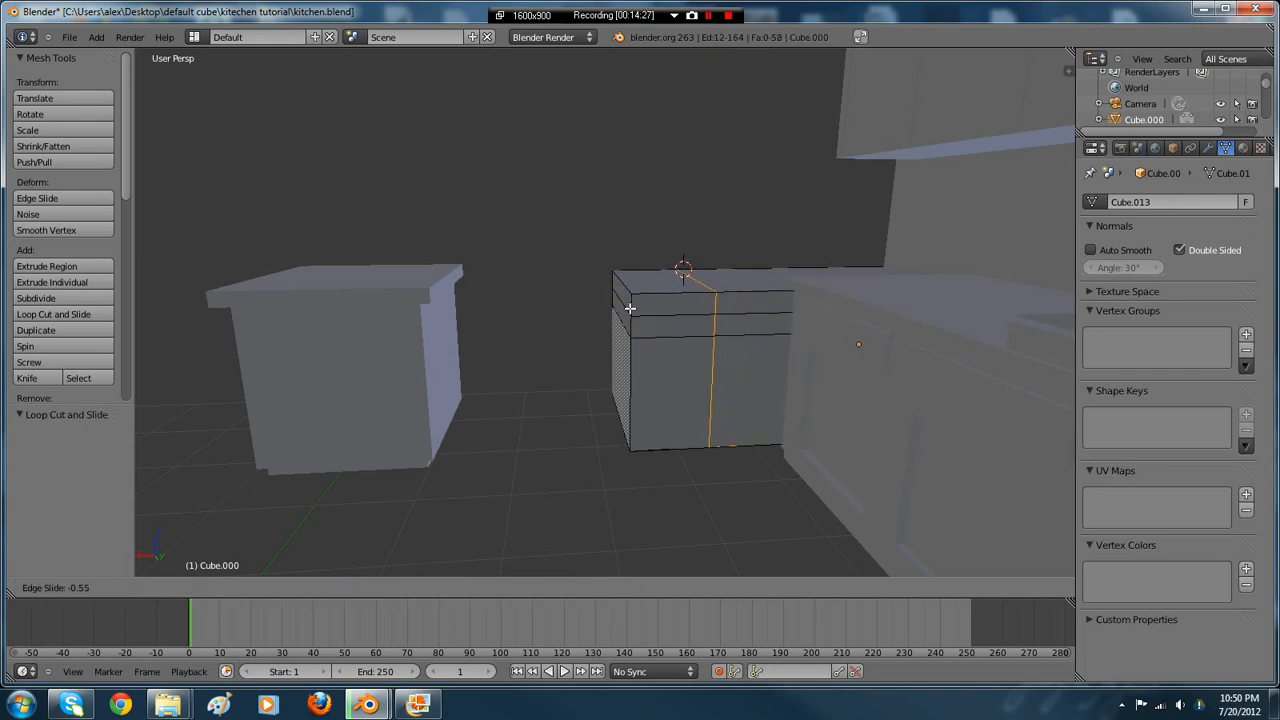
{"action": "left_click", "coordinate": [637, 308]}
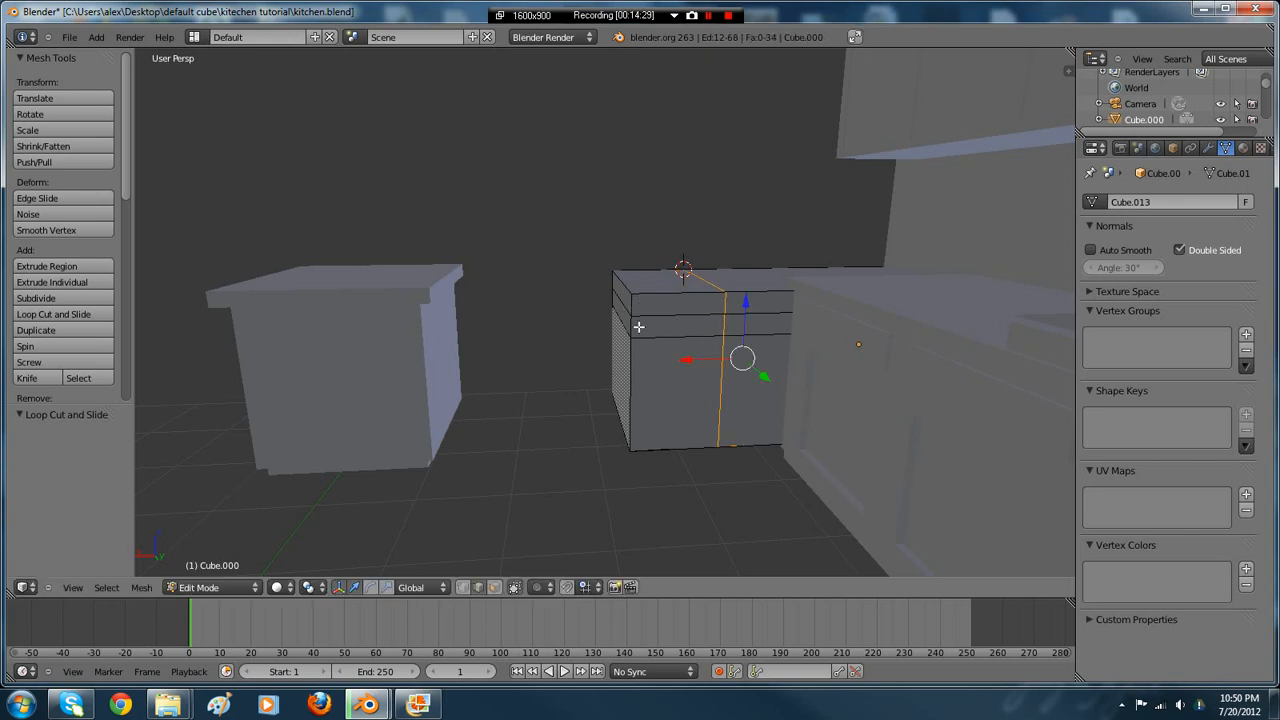
{"action": "key", "text": "ctrl+r"}
{"action": "right_click", "coordinate": [698, 305]}
{"action": "right_click", "coordinate": [719, 287], "text": "alt"}
- Add a vertical loop cut to the copied cabinet beside the sink cabinets, and check the reference kitchen photo
{"action": "key", "text": "ctrl+r"}
{"action": "left_click", "coordinate": [718, 280]}
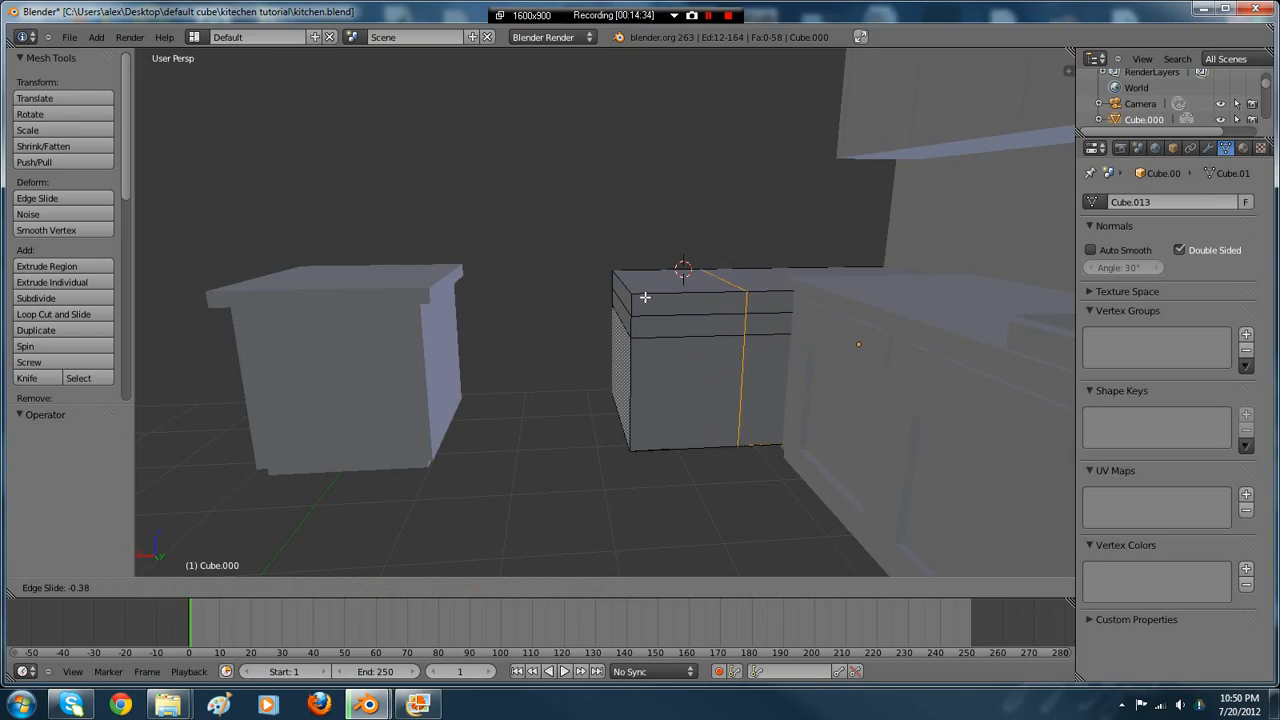
{"action": "left_click", "coordinate": [635, 298]}
{"action": "left_click", "coordinate": [418, 705]}
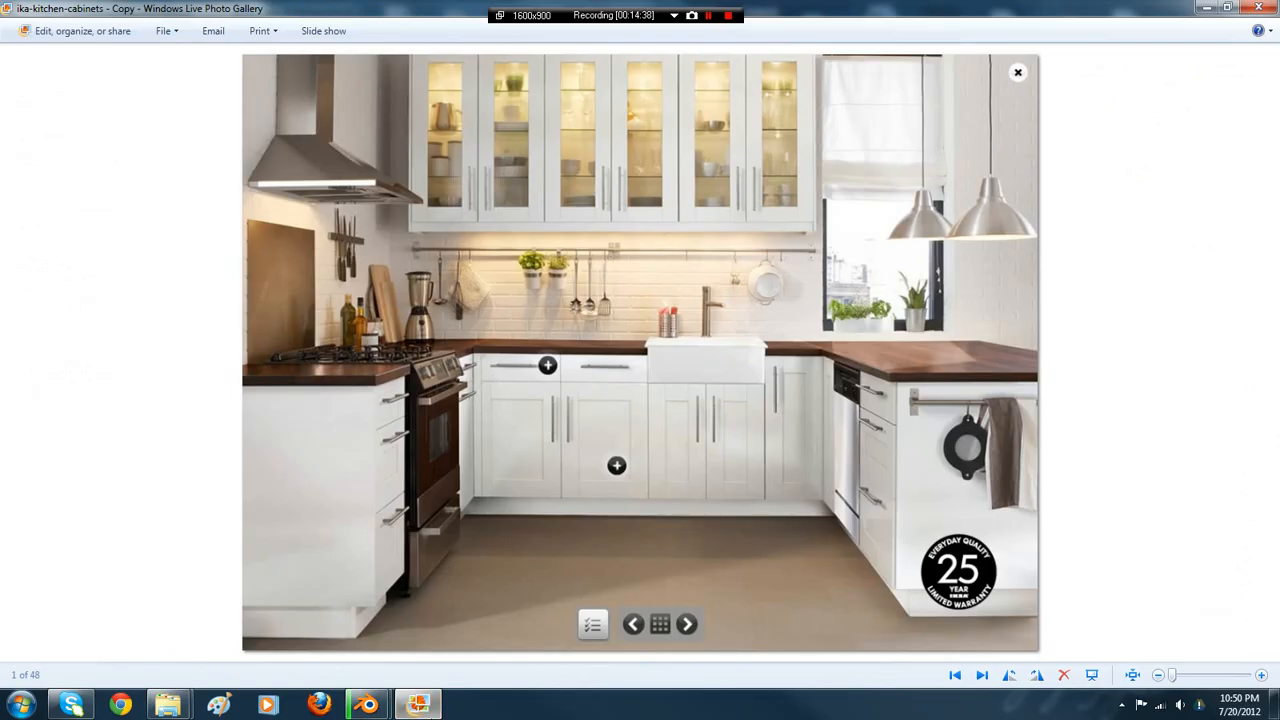
{"action": "left_click", "coordinate": [418, 705]}
- Inset the copied cabinet's top drawer face by scaling it to 0.918, and extrude it along its normal
{"action": "left_click", "coordinate": [494, 587]}
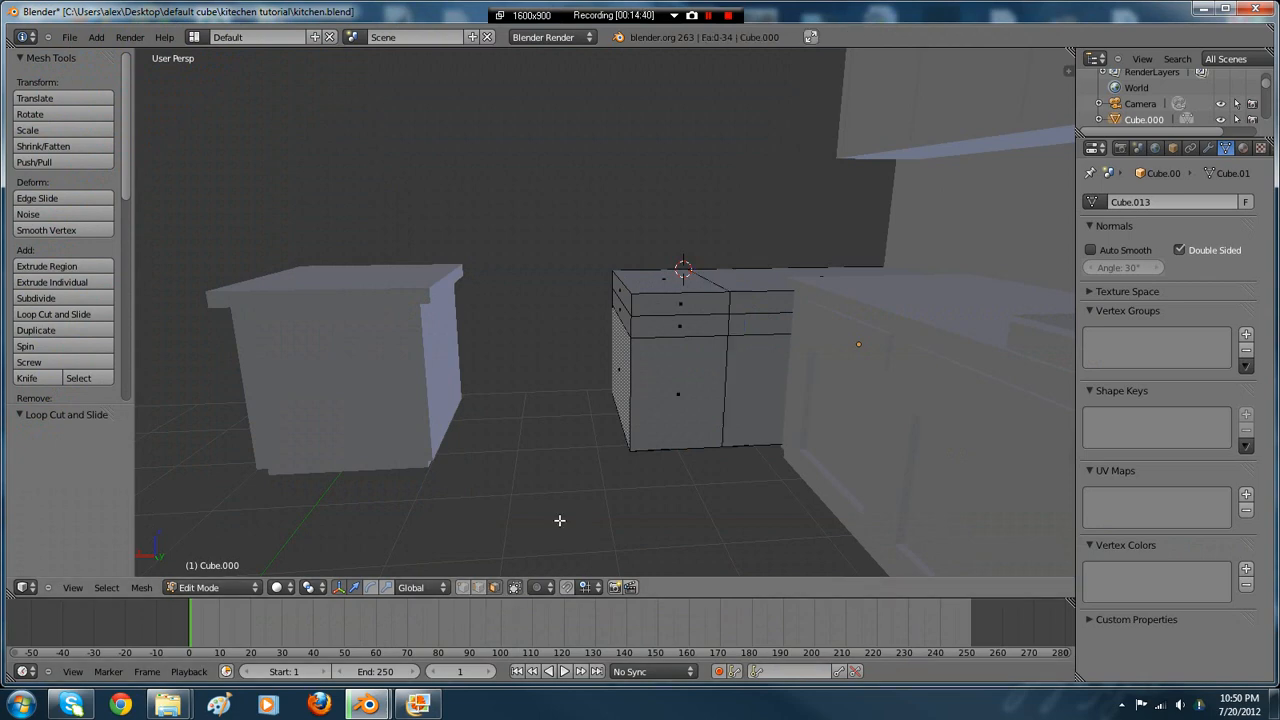
{"action": "right_click", "coordinate": [678, 318]}
{"action": "mouse_move", "coordinate": [735, 300]}
{"action": "middle_mouse_down"}
{"action": "mouse_move", "coordinate": [871, 283]}
{"action": "mouse_move", "coordinate": [743, 317]}
{"action": "mouse_move", "coordinate": [728, 309]}
{"action": "middle_mouse_up"}
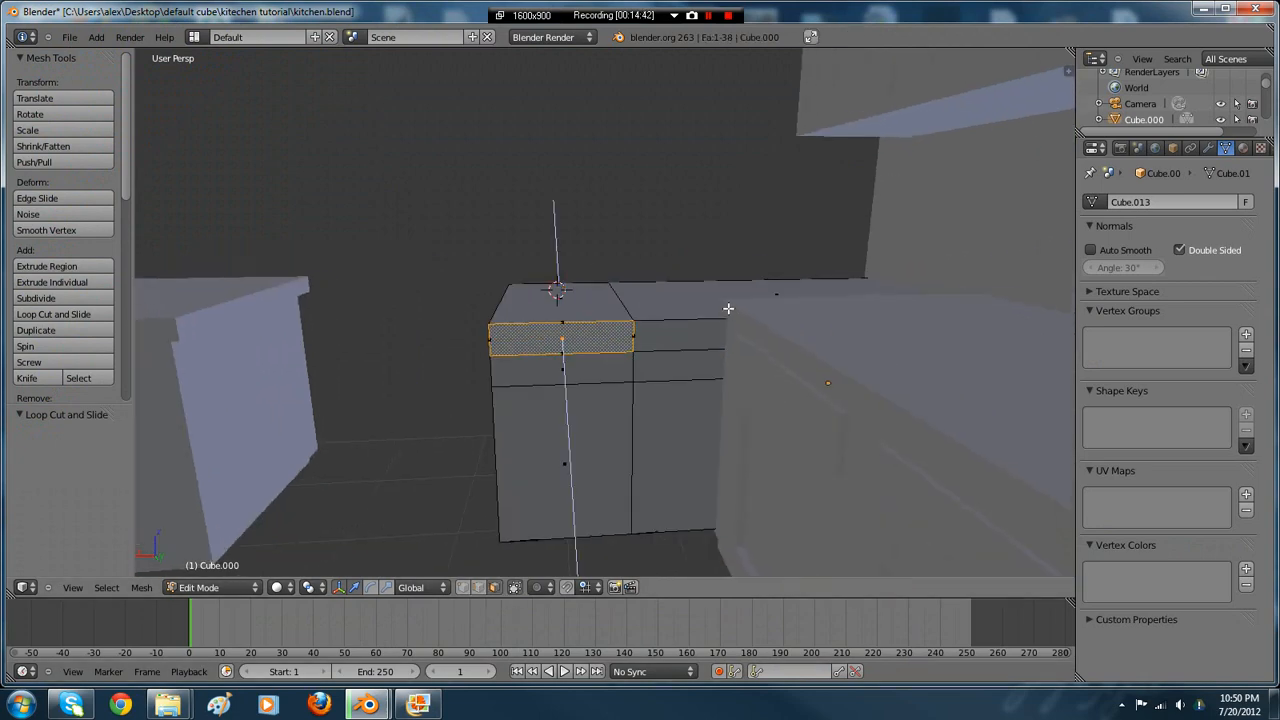
{"action": "right_click", "coordinate": [728, 308]}
{"action": "key", "text": "s"}
{"action": "left_click", "coordinate": [714, 309]}
{"action": "middle_click_drag", "start_coordinate": [663, 349], "coordinate": [728, 355]}
{"action": "key", "text": "e"}
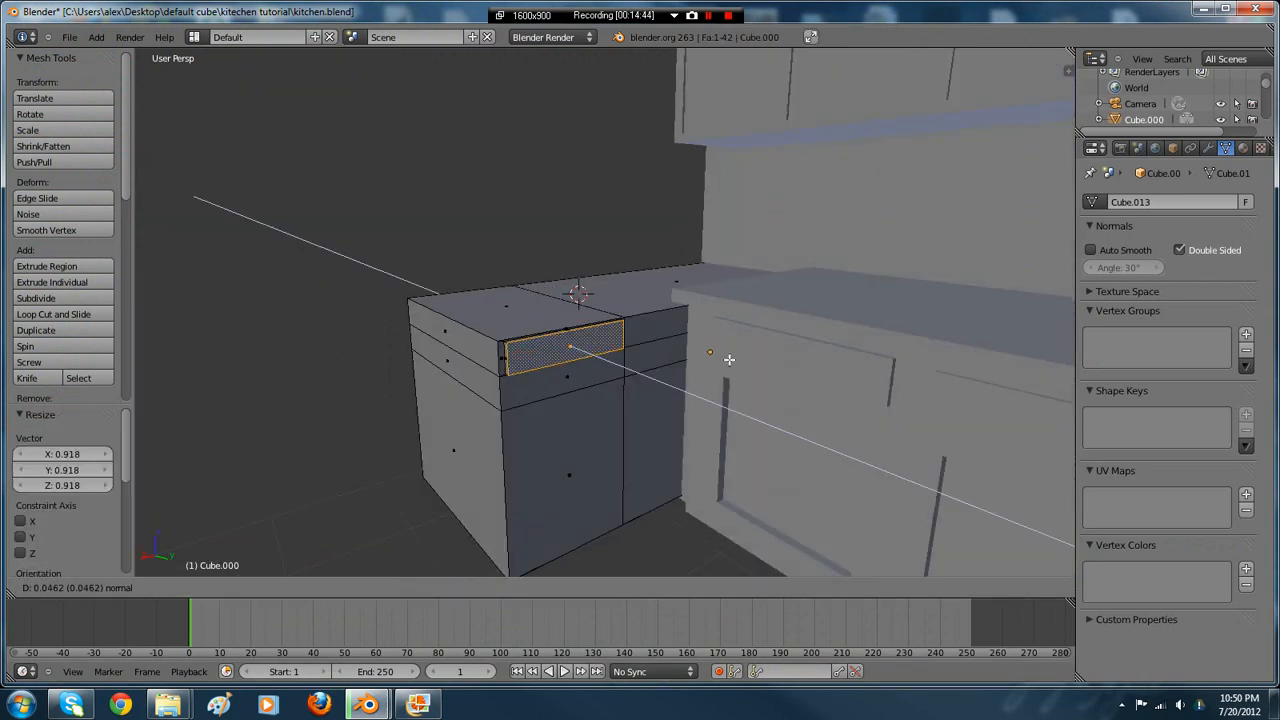
{"action": "right_click", "coordinate": [729, 359]}
- Inset the second drawer face by scaling it to 0.935, and extrude it along its normal
{"action": "middle_click_drag", "start_coordinate": [582, 375], "coordinate": [770, 413]}
{"action": "key", "text": "s"}
{"action": "left_click", "coordinate": [688, 346]}
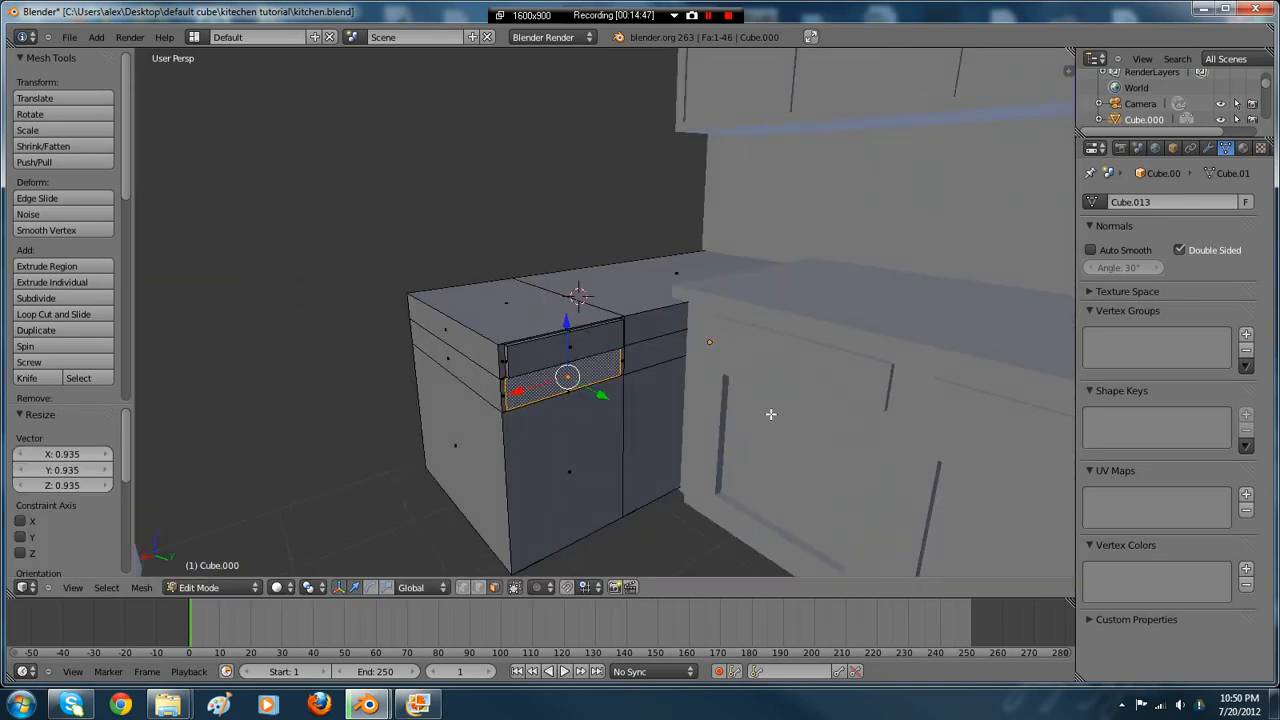
{"action": "key", "text": "e"}
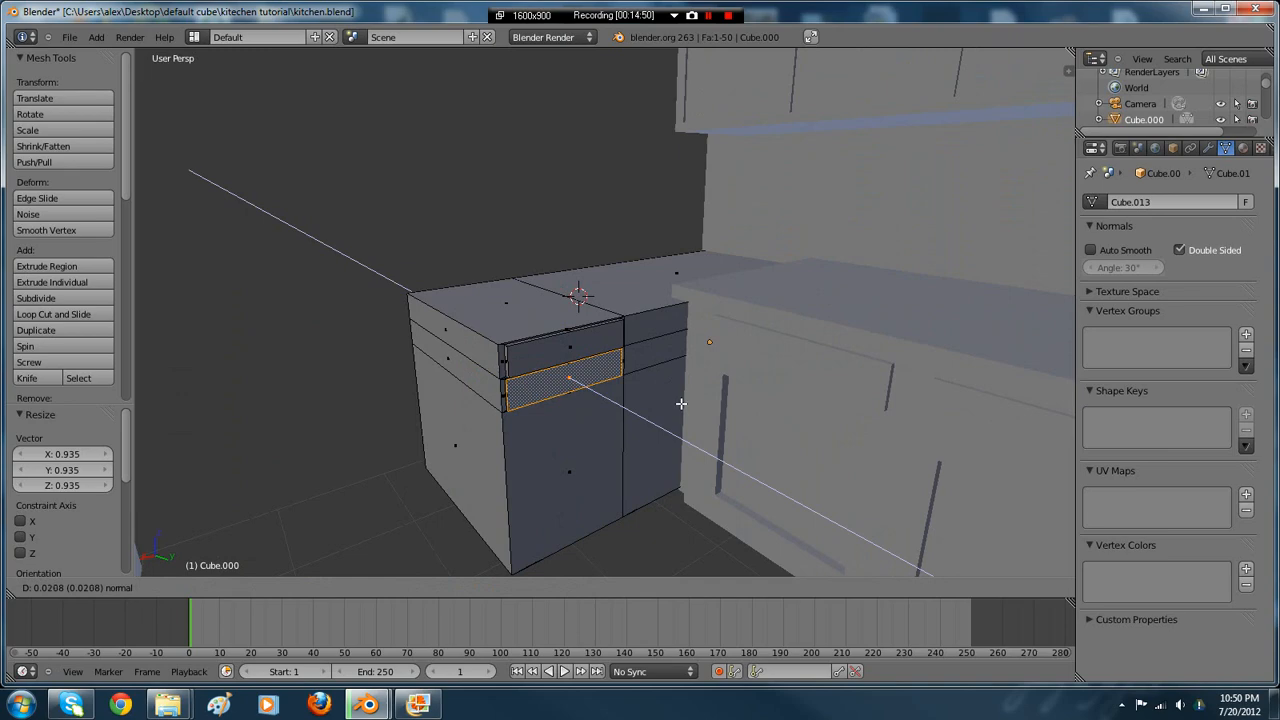
{"action": "left_click", "coordinate": [681, 404]}
{"action": "key", "text": "Tab"}
{"action": "middle_click_drag", "start_coordinate": [677, 398], "coordinate": [549, 240]}
{"action": "key", "text": "Tab"}
{"action": "key", "text": "e"}
{"action": "left_click", "coordinate": [645, 375]}
- Extend the sink countertop's end face by -1.787 along Y so it reaches behind the corner cabinet
{"action": "key", "text": "Tab"}
{"action": "right_click", "coordinate": [549, 240]}
{"action": "key", "text": "Tab"}
{"action": "left_click_drag", "start_coordinate": [512, 241], "coordinate": [389, 300]}
{"action": "middle_click_drag", "start_coordinate": [389, 300], "coordinate": [596, 229]}
- Add a loop cut across the sink countertop in line with the corner cabinet's inner side
{"action": "key", "text": "ctrl+r"}
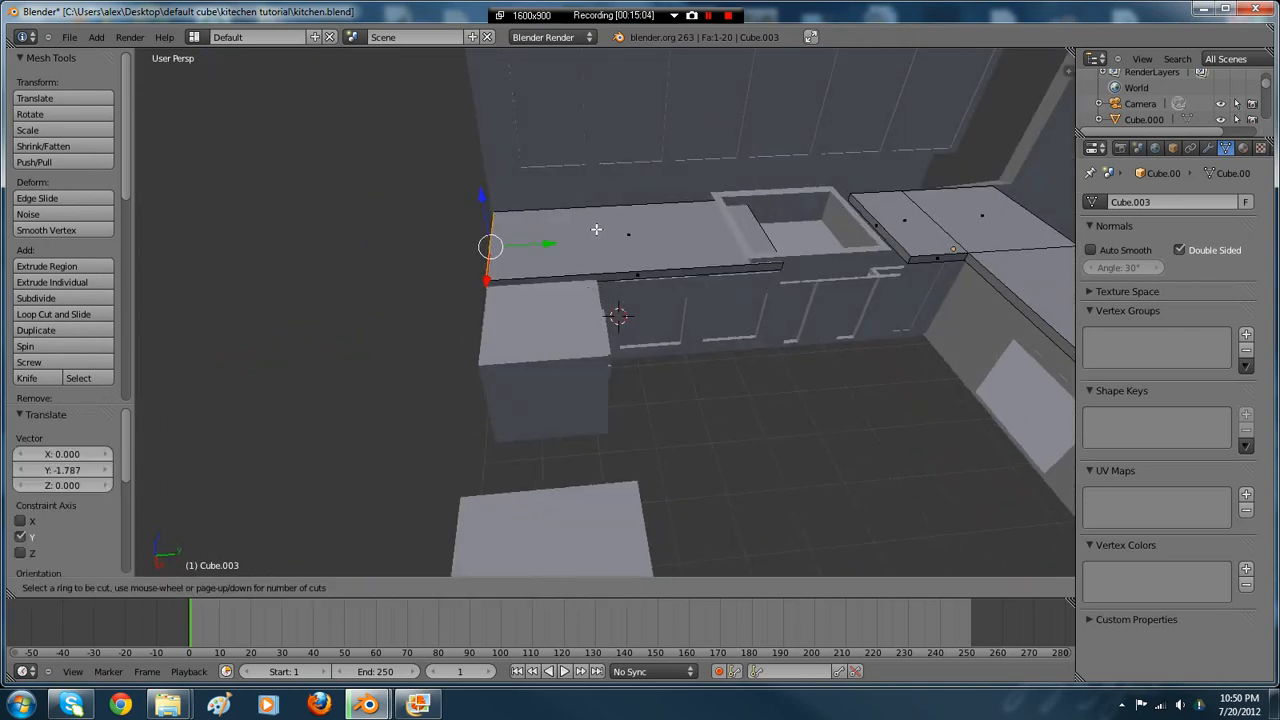
{"action": "left_click", "coordinate": [589, 208]}
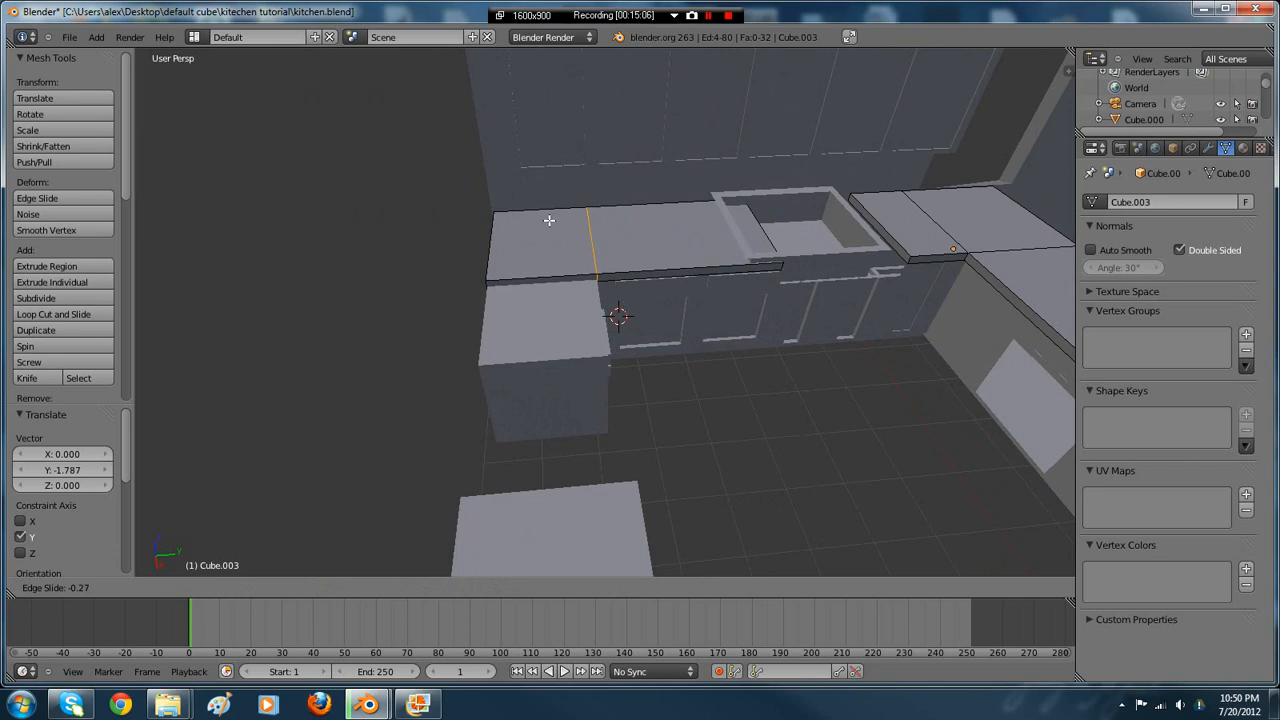
{"action": "left_click", "coordinate": [549, 220]}
{"action": "middle_click_drag", "start_coordinate": [549, 220], "coordinate": [752, 318]}
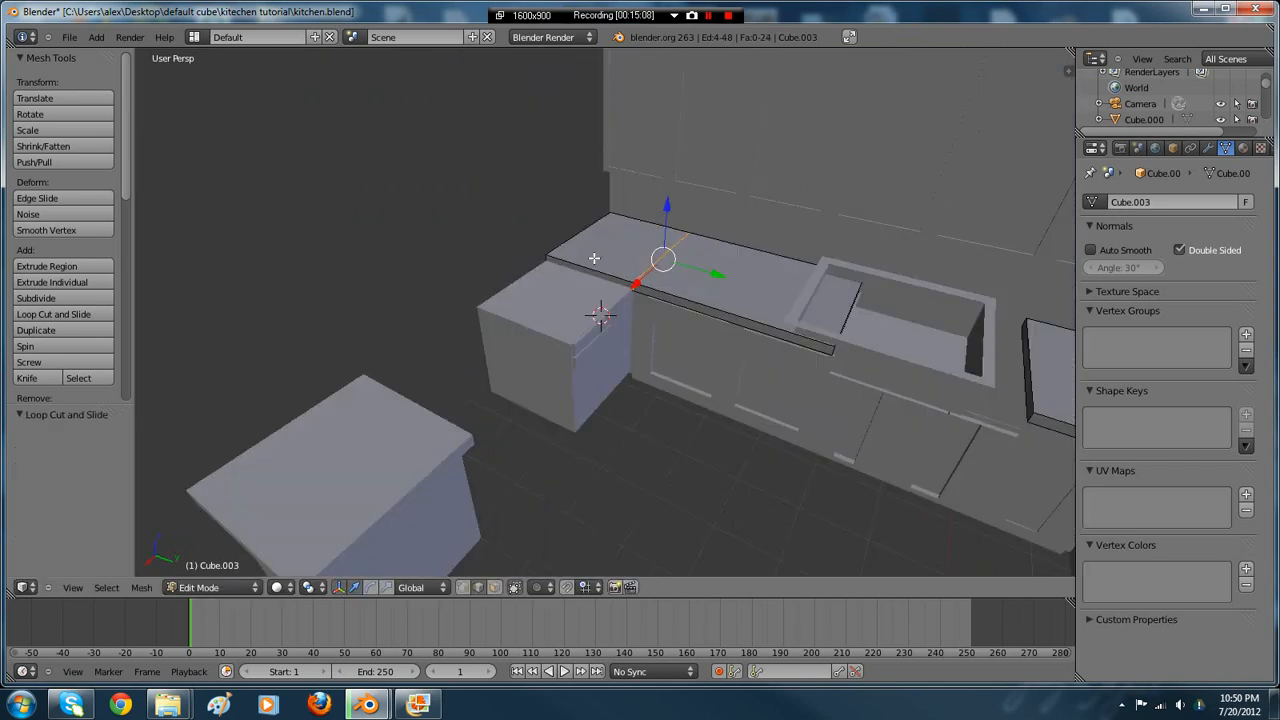
- Extrude the countertop's front face beside the cut 1.976 along X to cover the corner cabinet
{"action": "left_click", "coordinate": [494, 587]}
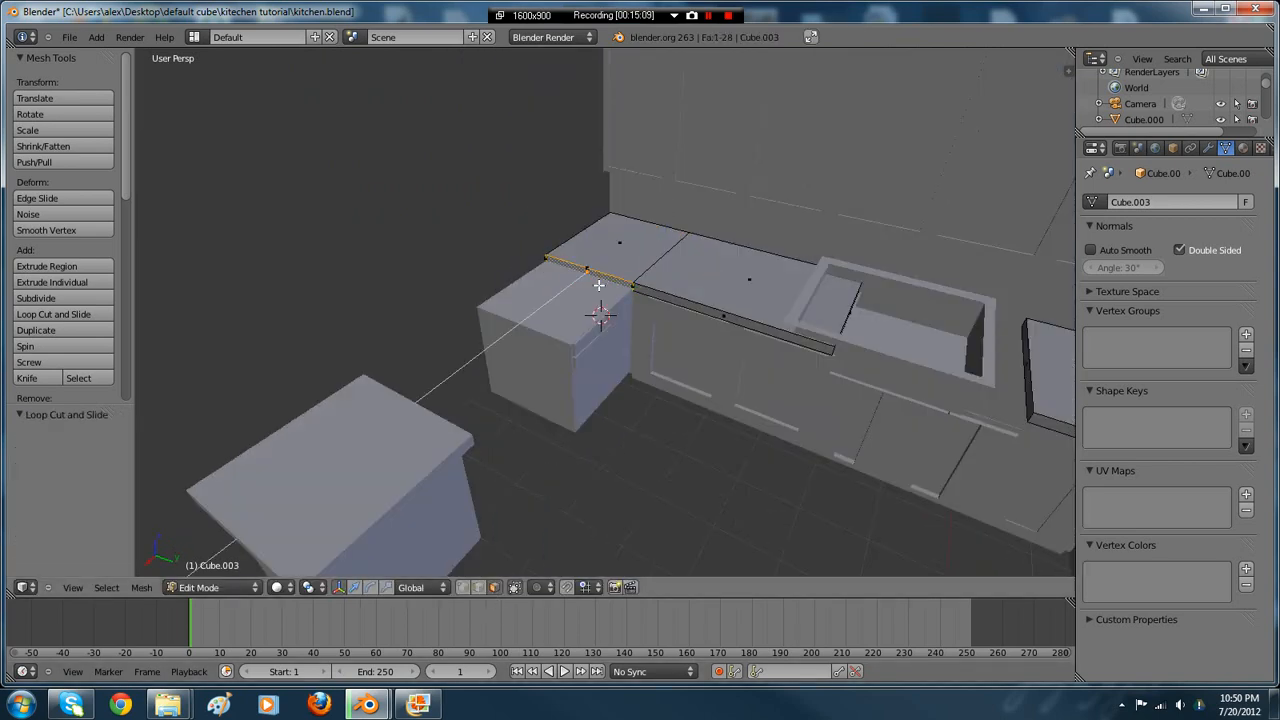
{"action": "key", "text": "e"}
{"action": "left_click", "coordinate": [538, 338]}
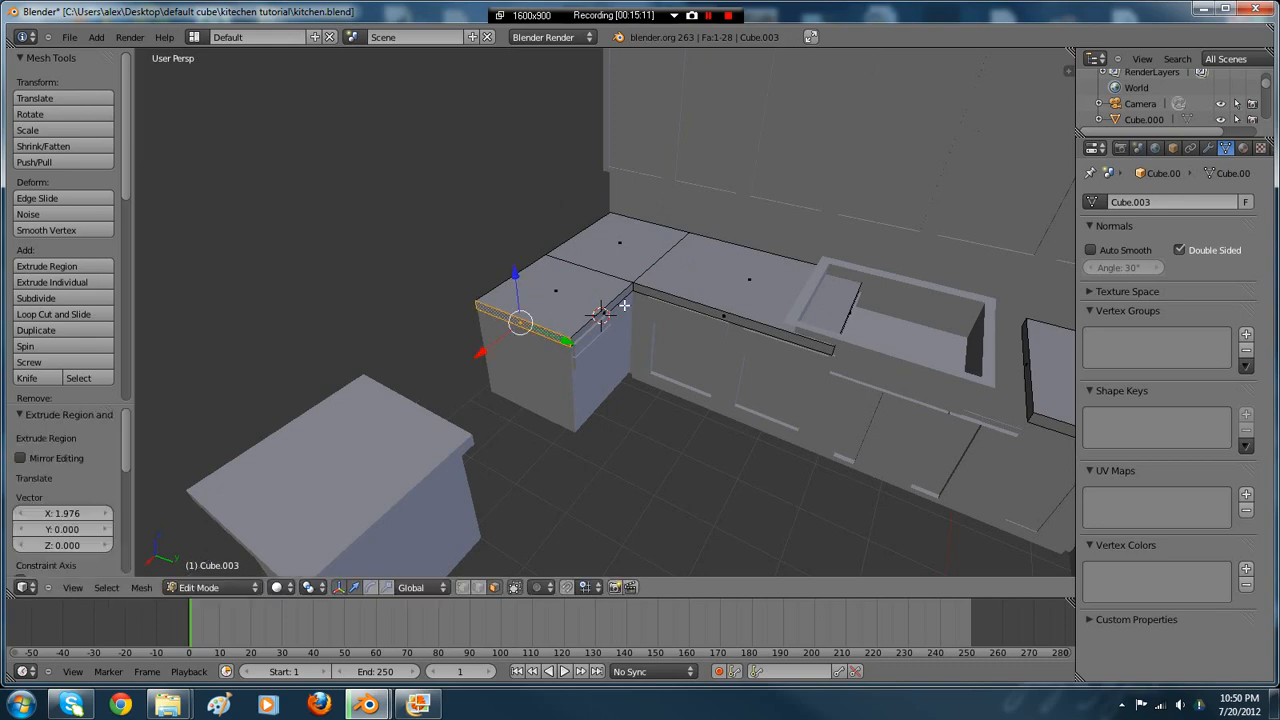
- Select the inner side of the new countertop section in wireframe, and shift it slightly along Y
{"action": "right_click", "coordinate": [603, 301]}
{"action": "key", "text": "z"}
{"action": "right_click", "coordinate": [602, 311]}
{"action": "middle_click_drag", "start_coordinate": [630, 294], "coordinate": [671, 281]}
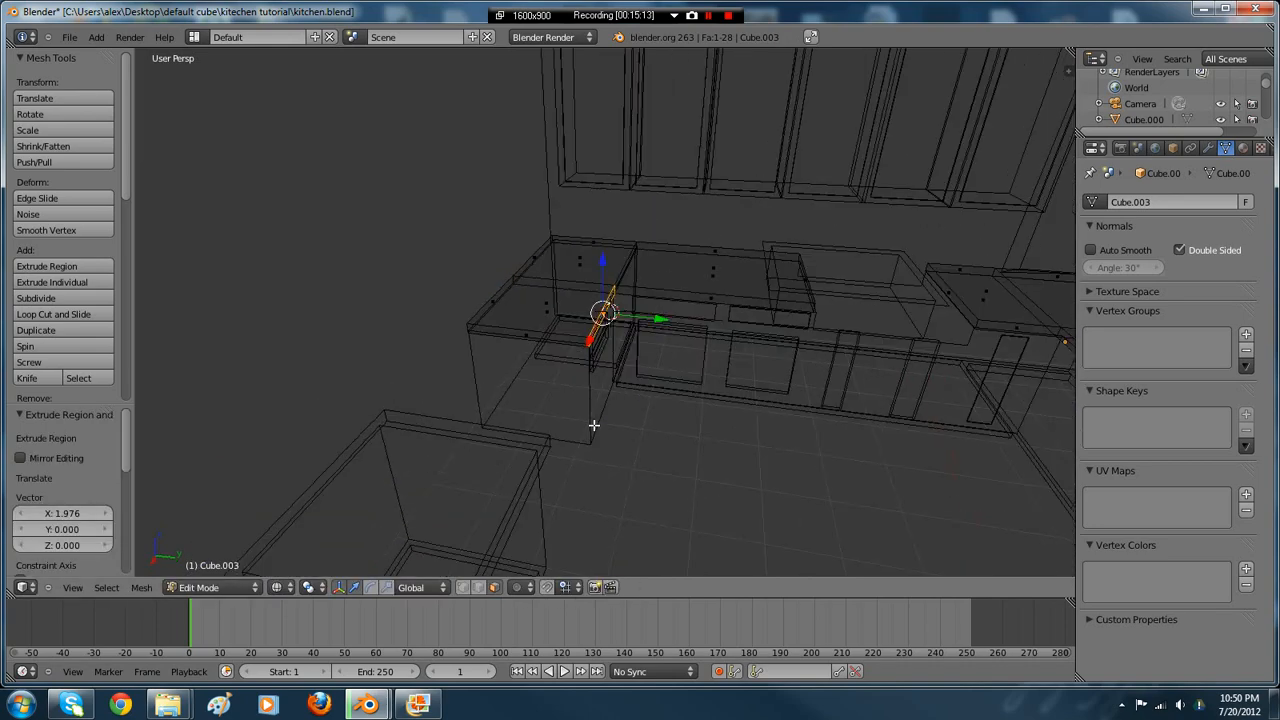
{"action": "left_click", "coordinate": [466, 587]}
{"action": "middle_click_drag", "start_coordinate": [619, 228], "coordinate": [559, 276]}
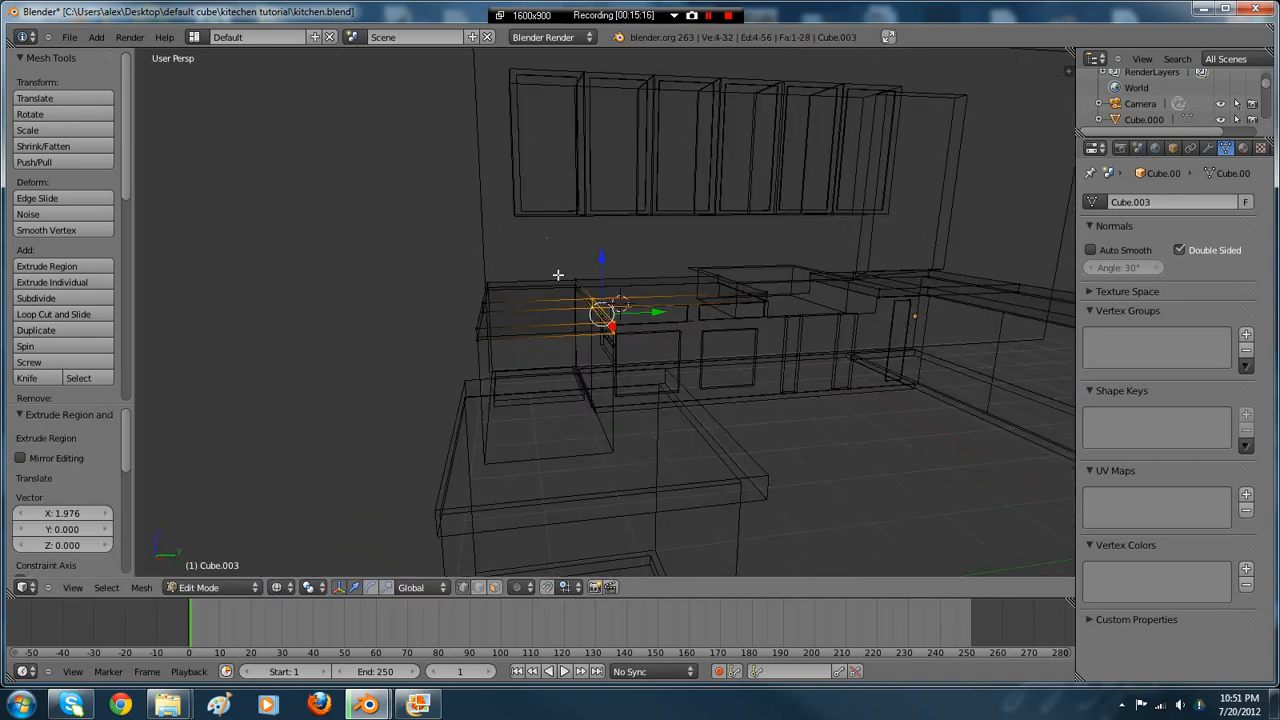
{"action": "key", "text": "z"}
{"action": "left_click_drag", "start_coordinate": [646, 299], "coordinate": [652, 297]}
{"action": "middle_click_drag", "start_coordinate": [652, 297], "coordinate": [565, 259]}
{"action": "key", "text": "Tab"}
- Examine the corner cabinet and its countertop up close and from a distance, in wireframe and solid shading
{"action": "scroll", "coordinate": [651, 320], "scroll_direction": "up", "scroll_amount": 3}
{"action": "middle_click_drag", "start_coordinate": [651, 320], "coordinate": [557, 394]}
{"action": "right_click", "coordinate": [592, 345]}
{"action": "key", "text": "Tab"}
{"action": "scroll", "coordinate": [591, 338], "scroll_direction": "down", "scroll_amount": 2}
{"action": "key", "text": "Tab"}
{"action": "right_click", "coordinate": [652, 365]}
{"action": "right_click", "coordinate": [592, 369]}
{"action": "scroll", "coordinate": [635, 362], "scroll_direction": "down", "scroll_amount": 2}
{"action": "key", "text": "z"}
{"action": "key", "text": "z"}
{"action": "scroll", "coordinate": [641, 342], "scroll_direction": "up", "scroll_amount": 2}
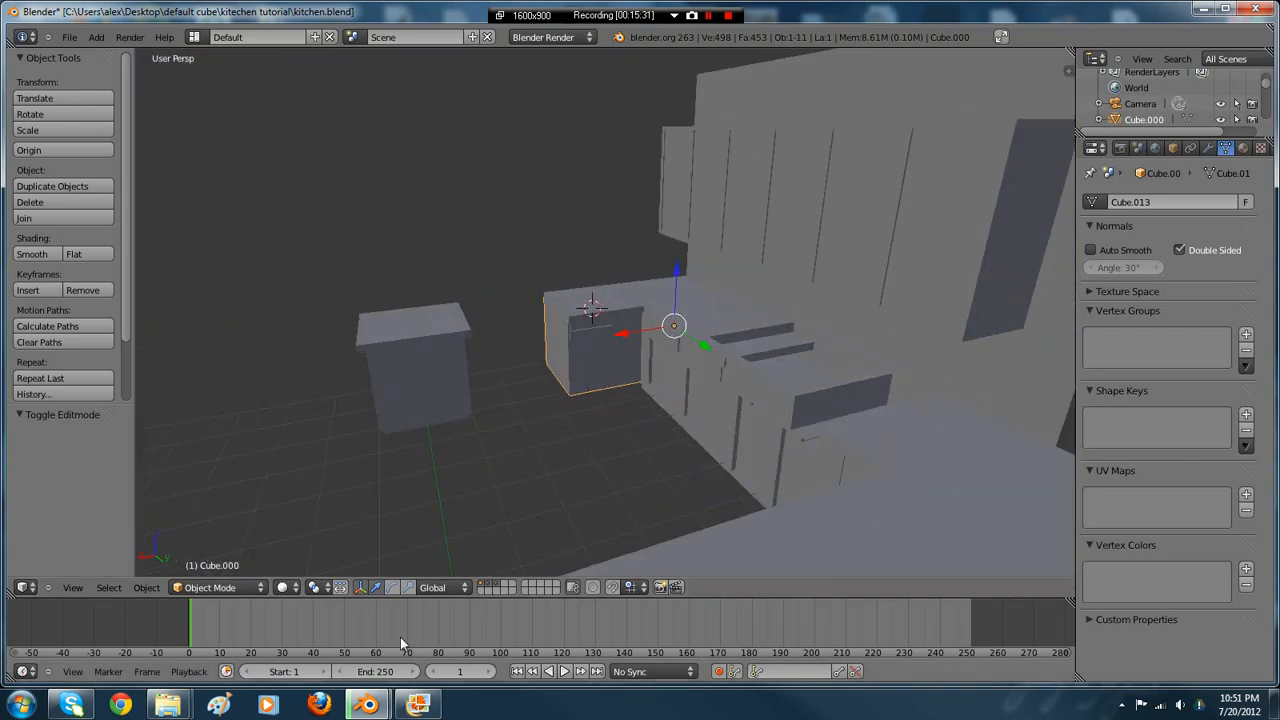
- Check the reference kitchen photo, and add a horizontal loop cut across the upper part of the freestanding cabinet base
{"action": "left_click", "coordinate": [418, 705]}
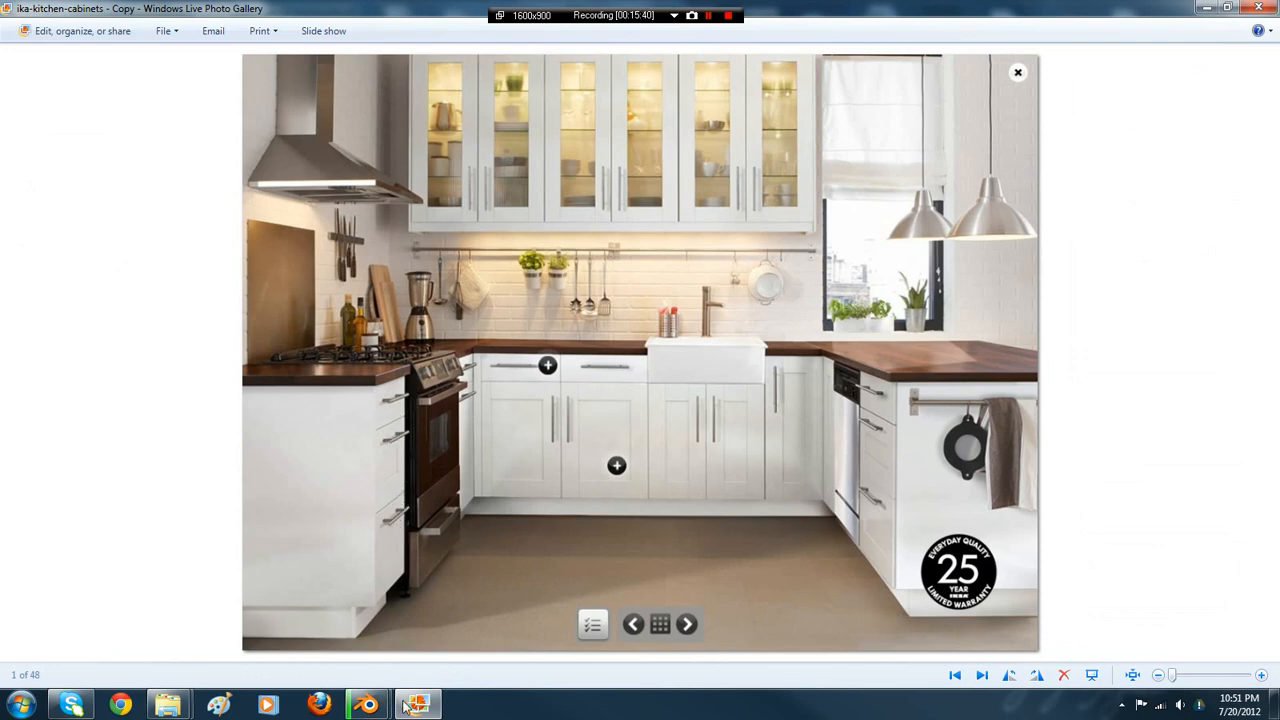
{"action": "mouse_move", "coordinate": [368, 705]}
{"action": "left_click", "coordinate": [441, 602]}
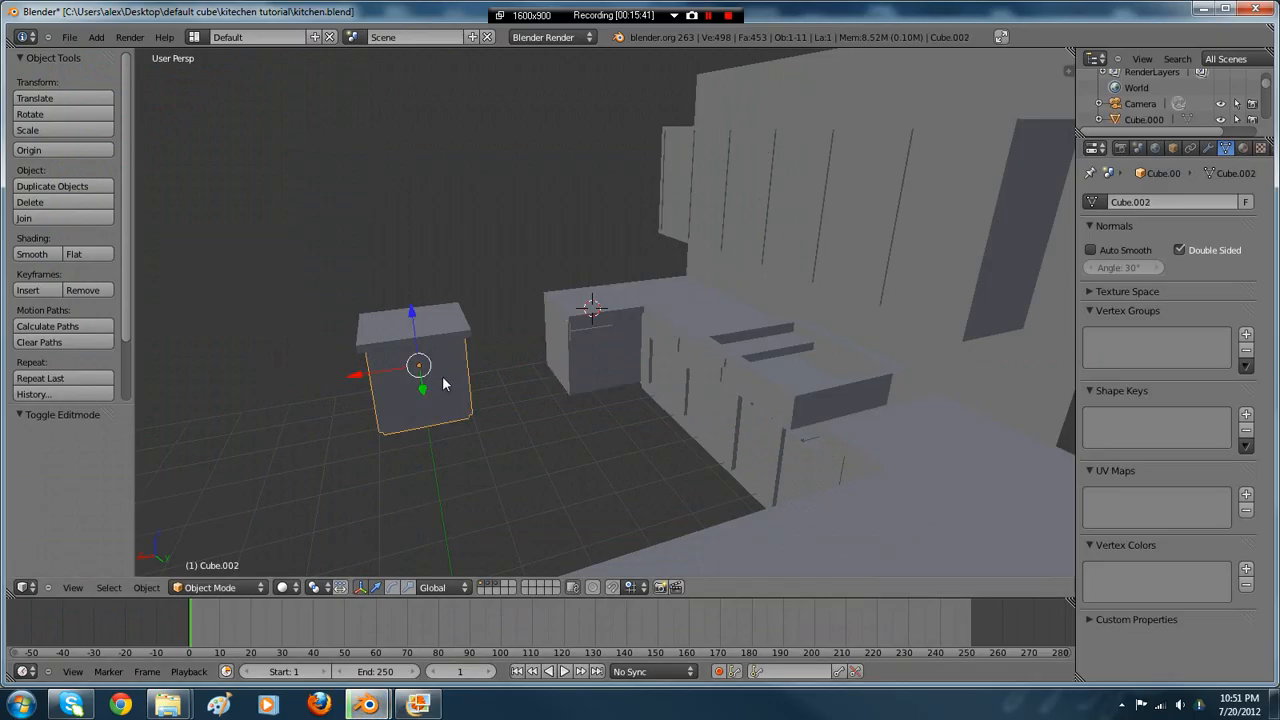
{"action": "key", "text": "Tab"}
{"action": "middle_click_drag", "start_coordinate": [444, 384], "coordinate": [561, 428]}
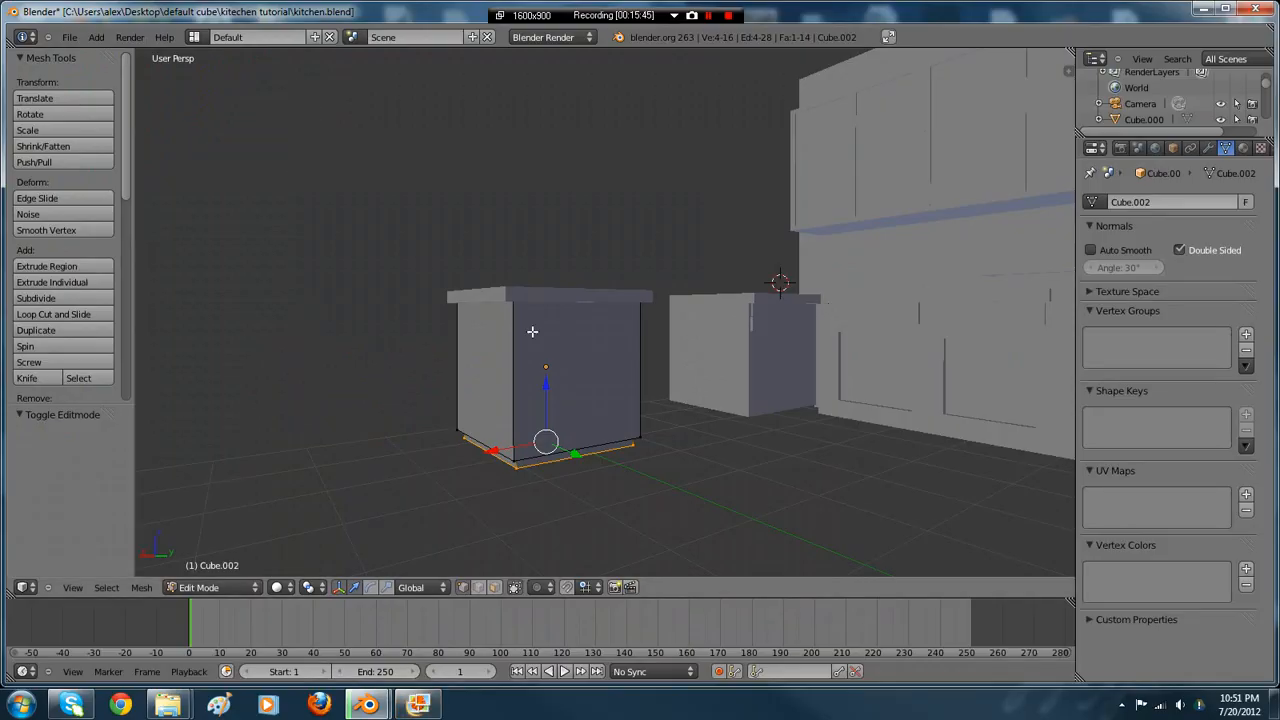
{"action": "key", "text": "ctrl+r"}
{"action": "left_click", "coordinate": [535, 330]}
{"action": "left_click", "coordinate": [553, 303]}
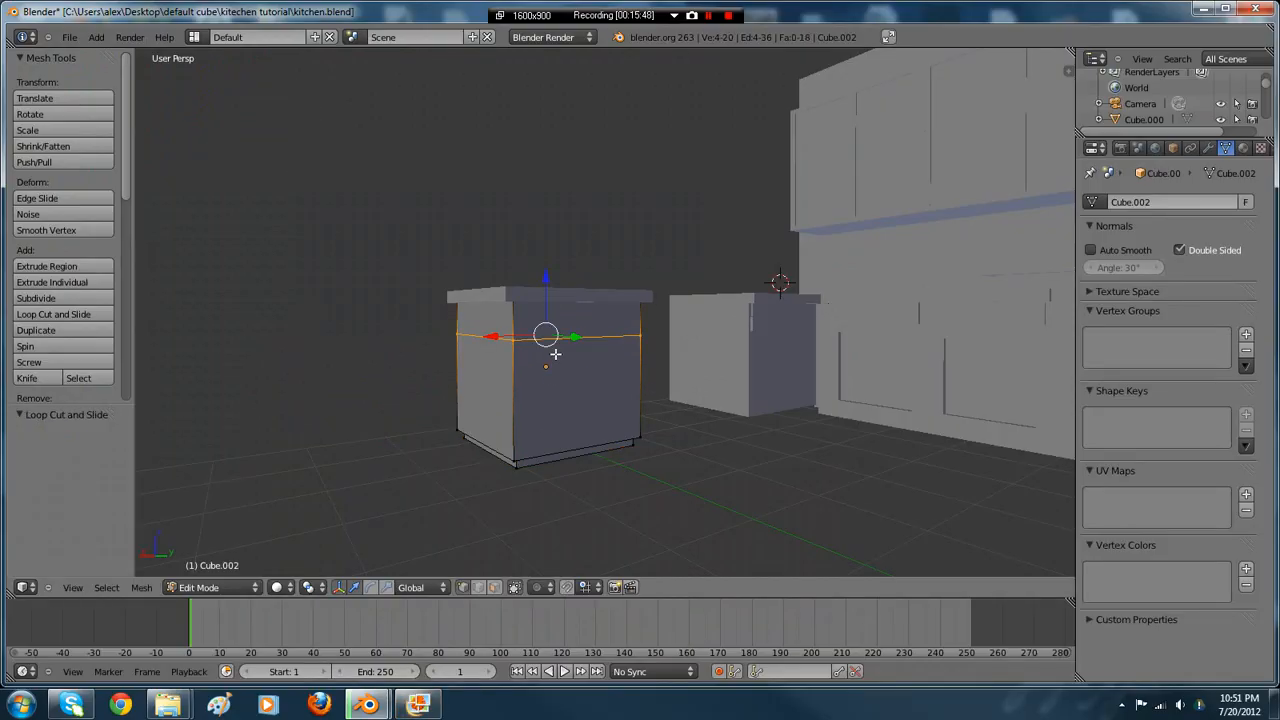
- Add vertical loop cuts near both side edges of the freestanding cabinet's front
{"action": "key", "text": "ctrl+r"}
{"action": "left_click", "coordinate": [569, 296]}
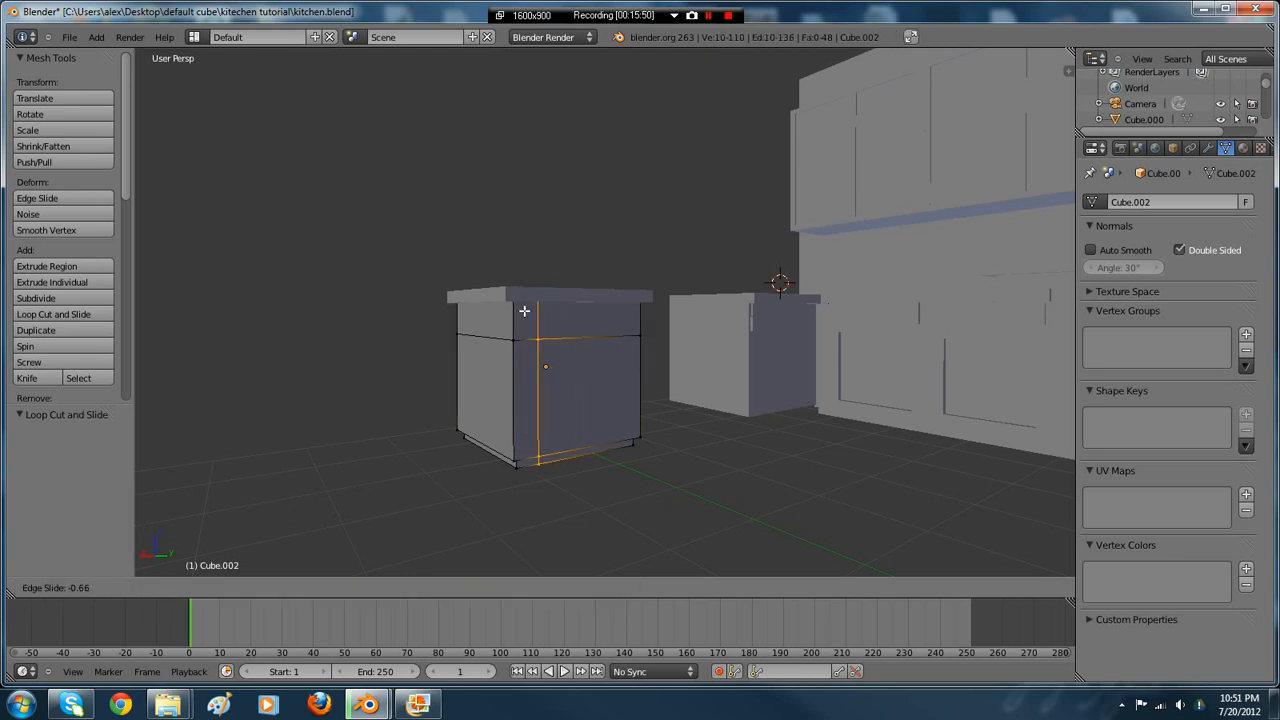
{"action": "left_click", "coordinate": [640, 296]}
{"action": "middle_click_drag", "start_coordinate": [640, 296], "coordinate": [520, 333]}
- Add horizontal loop cuts just under the countertop and across the lower part of the freestanding cabinet base
{"action": "key", "text": "ctrl+r"}
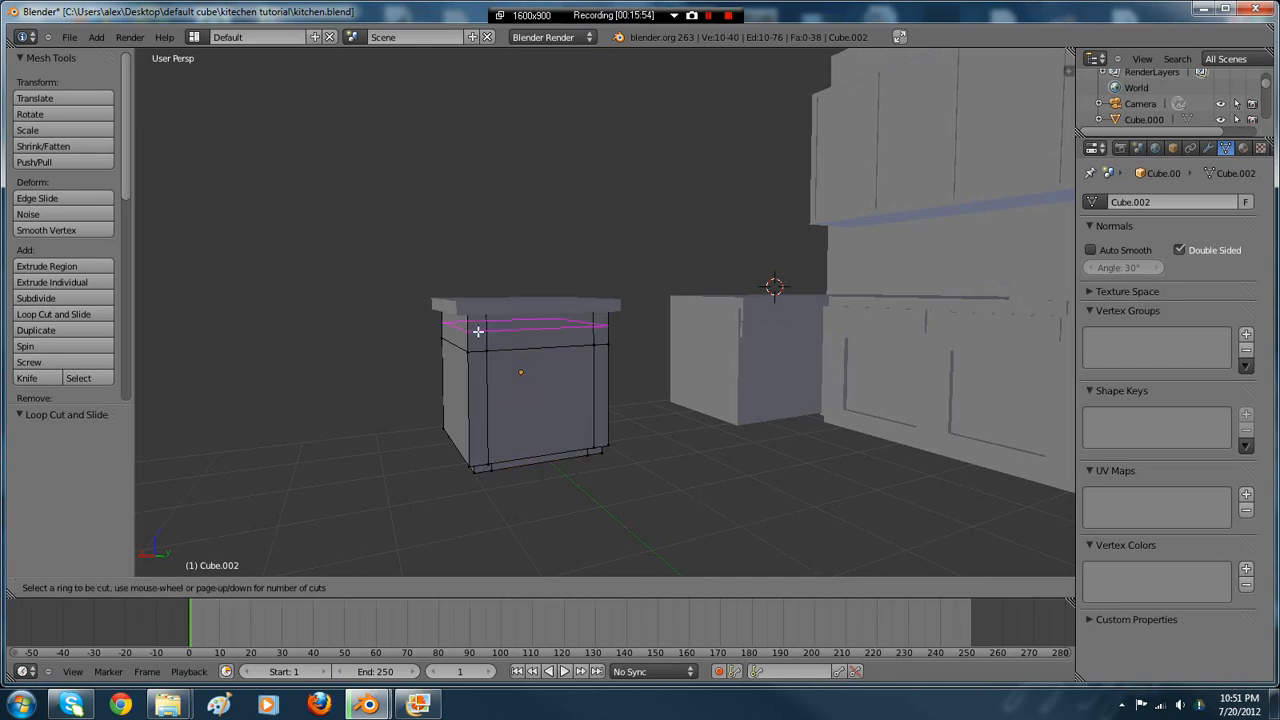
{"action": "left_click", "coordinate": [478, 331]}
{"action": "left_click", "coordinate": [481, 326]}
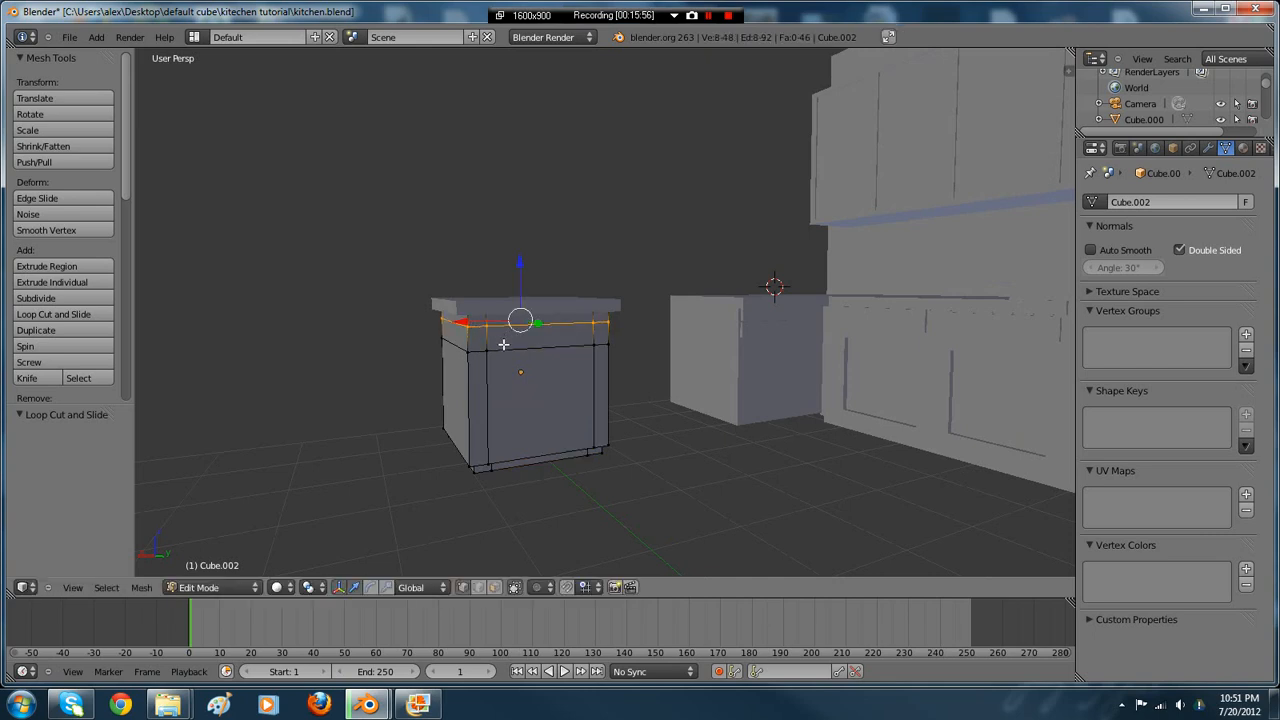
{"action": "key", "text": "ctrl+r"}
{"action": "left_click", "coordinate": [491, 398]}
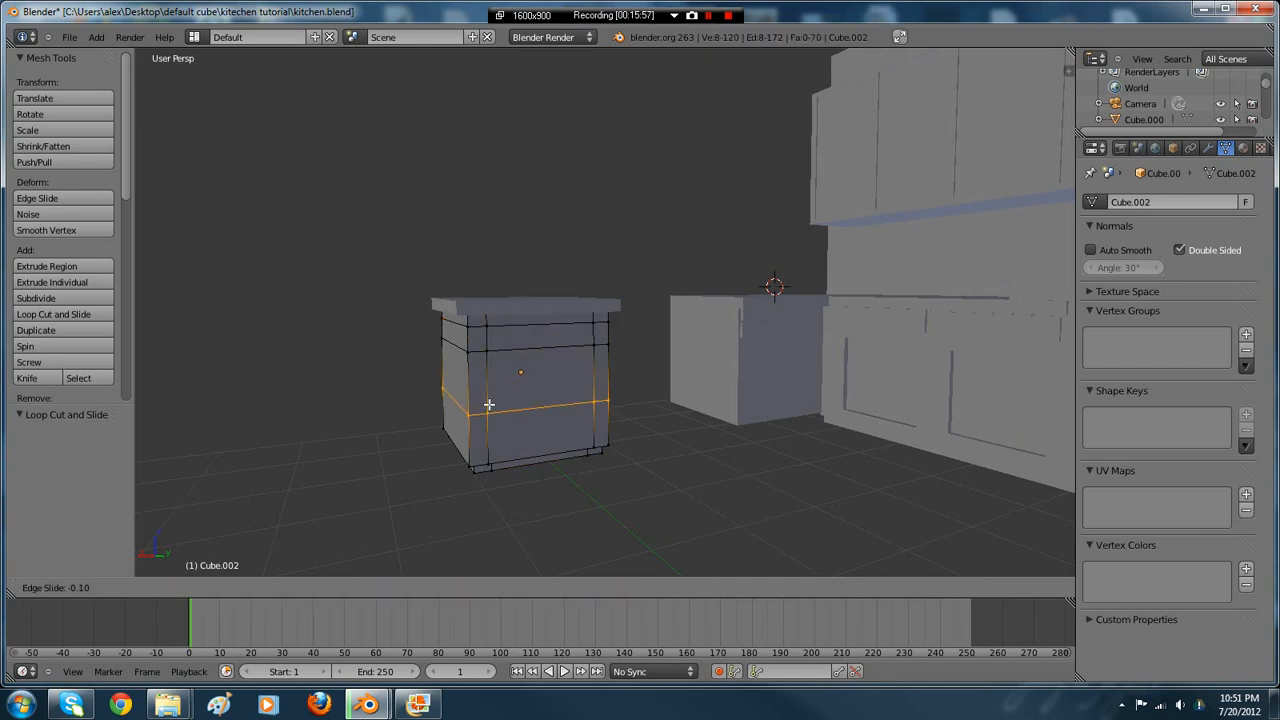
{"action": "left_click", "coordinate": [489, 403]}
{"action": "key", "text": "a"}
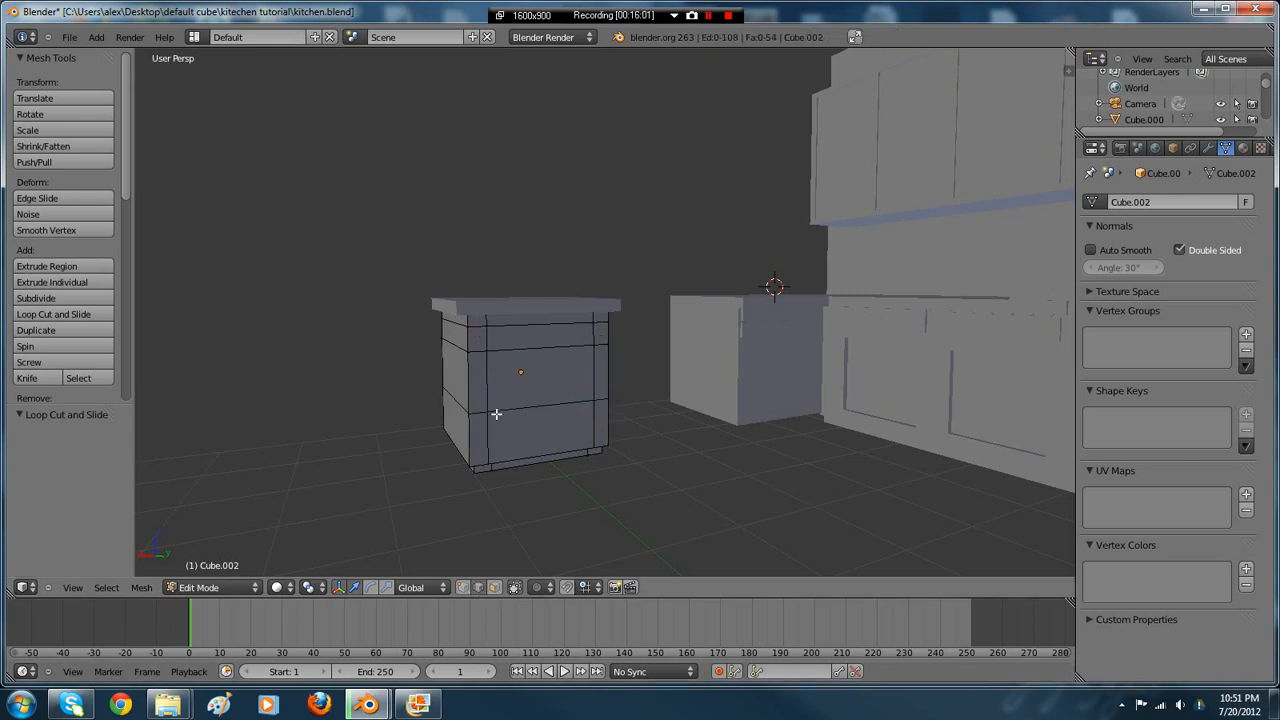
- Shift the two vertical edge loops on the freestanding cabinet's front slightly outward along X
{"action": "right_click", "coordinate": [489, 380], "text": "alt"}
{"action": "left_click_drag", "start_coordinate": [459, 397], "coordinate": [515, 372]}
{"action": "key", "text": "ctrl+z"}
{"action": "right_click", "coordinate": [591, 393], "text": "alt"}
- Adjust the heights of the middle and lower horizontal edge loops on the freestanding cabinet along Z
{"action": "right_click", "coordinate": [511, 350], "text": "alt"}
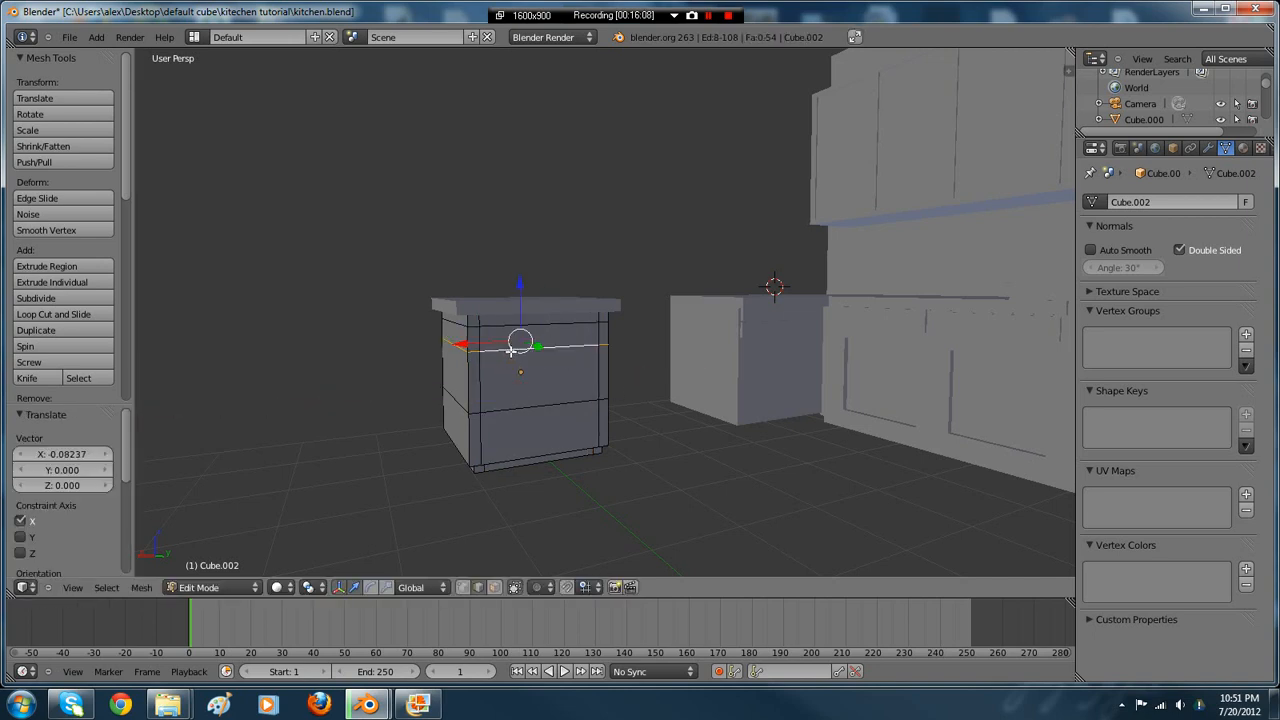
{"action": "left_click_drag", "start_coordinate": [522, 294], "coordinate": [522, 338]}
{"action": "right_click", "coordinate": [544, 407], "text": "alt"}
{"action": "scroll", "coordinate": [510, 342], "scroll_direction": "up", "scroll_amount": 1}
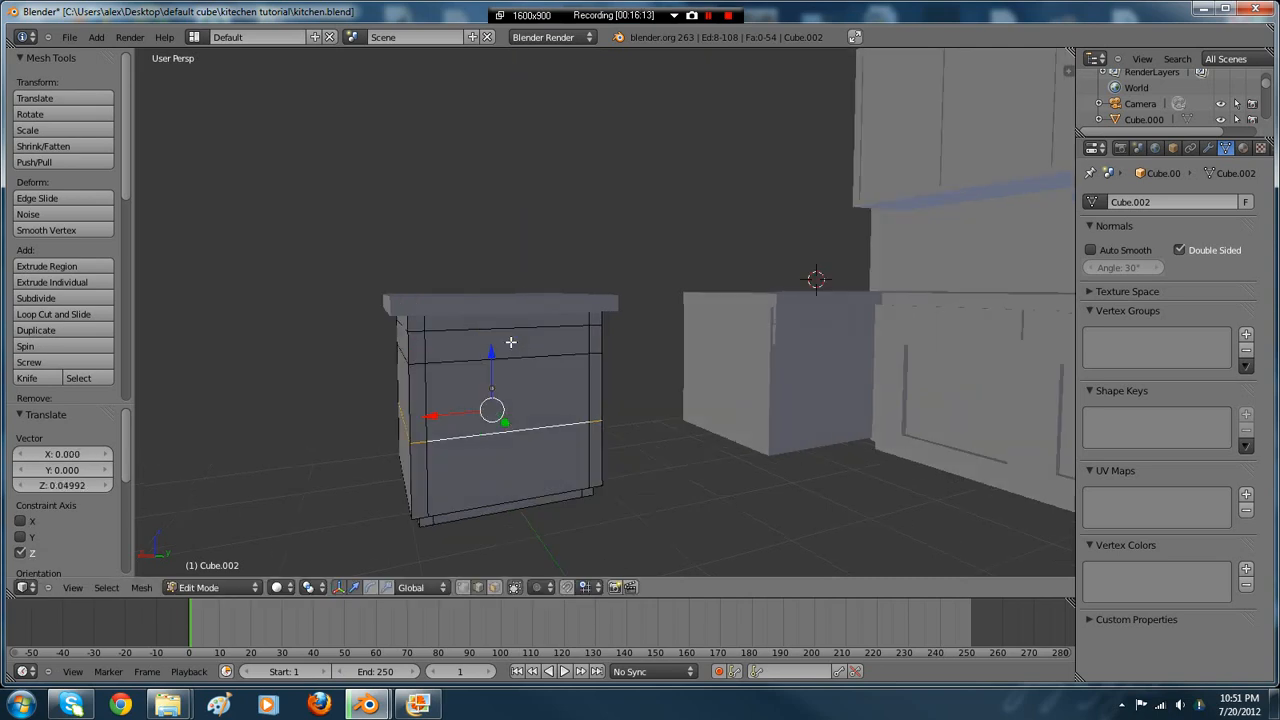
{"action": "scroll", "coordinate": [510, 360], "scroll_direction": "down", "scroll_amount": 1}
- Switch to face selection and check the drawer layout in the reference kitchen photo
{"action": "left_click", "coordinate": [494, 587]}
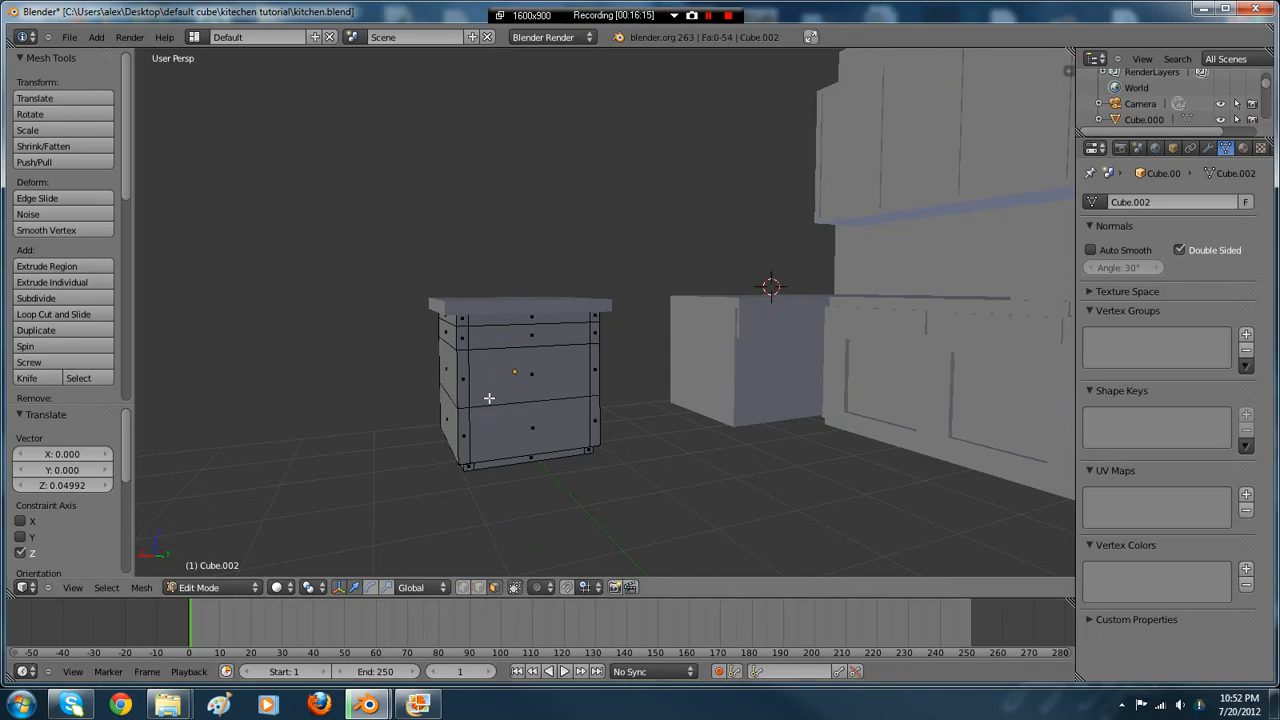
{"action": "left_click", "coordinate": [430, 701]}
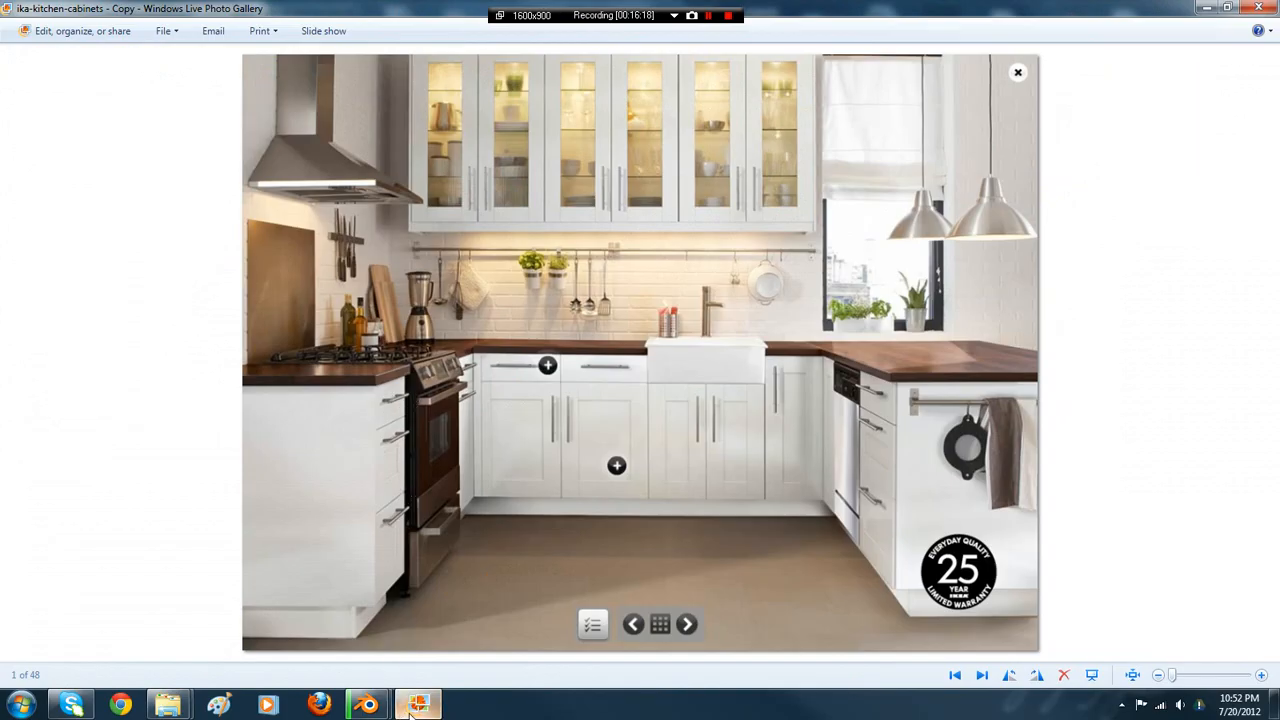
{"action": "left_click", "coordinate": [415, 705]}
{"action": "scroll", "coordinate": [467, 397], "scroll_direction": "up", "scroll_amount": 1}
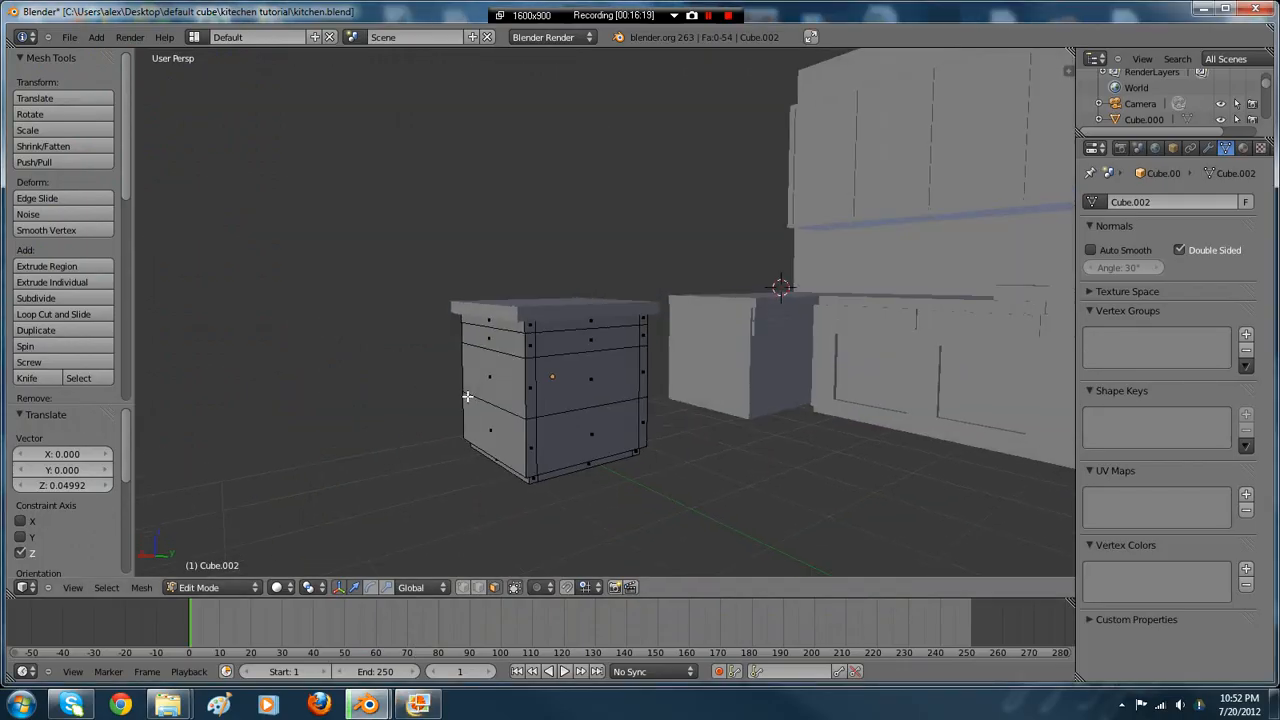
{"action": "right_click", "coordinate": [499, 346], "text": "shift"}
{"action": "right_click", "coordinate": [499, 379], "text": "shift"}
{"action": "right_click", "coordinate": [494, 428], "text": "shift"}
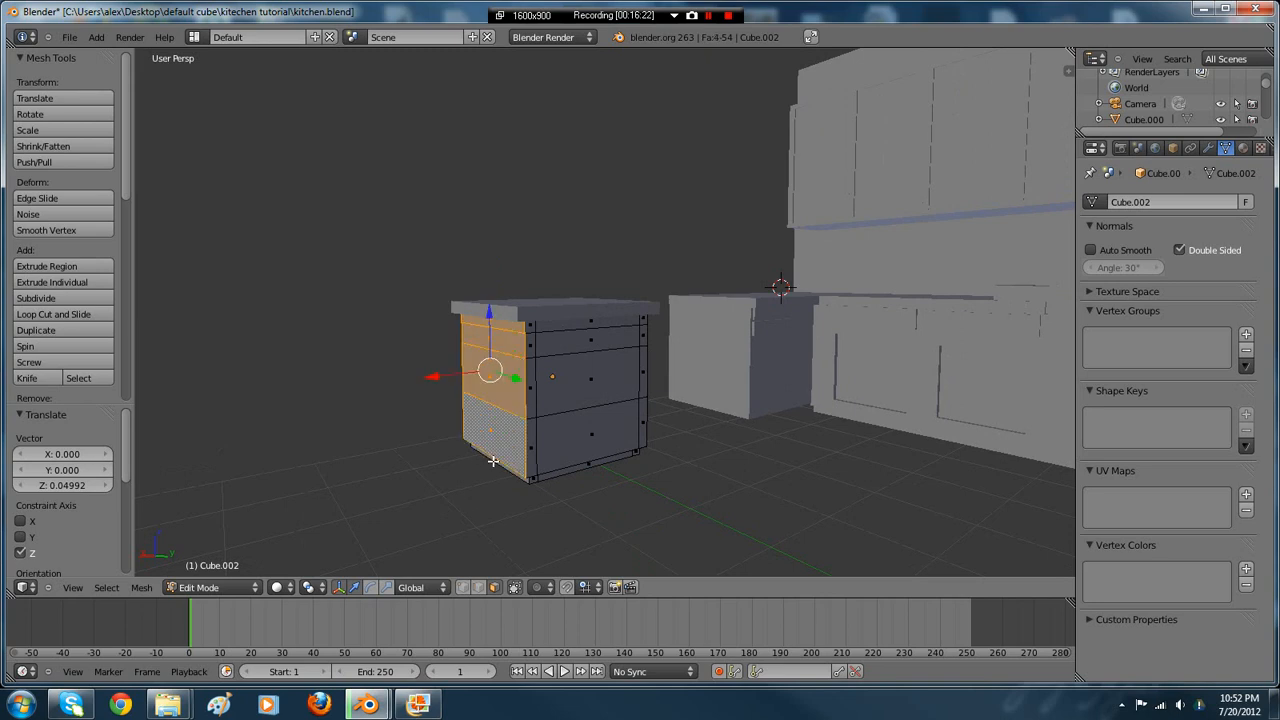
{"action": "key", "text": "z"}
{"action": "key", "text": "z"}
{"action": "key", "text": "g"}
{"action": "key", "text": "x"}
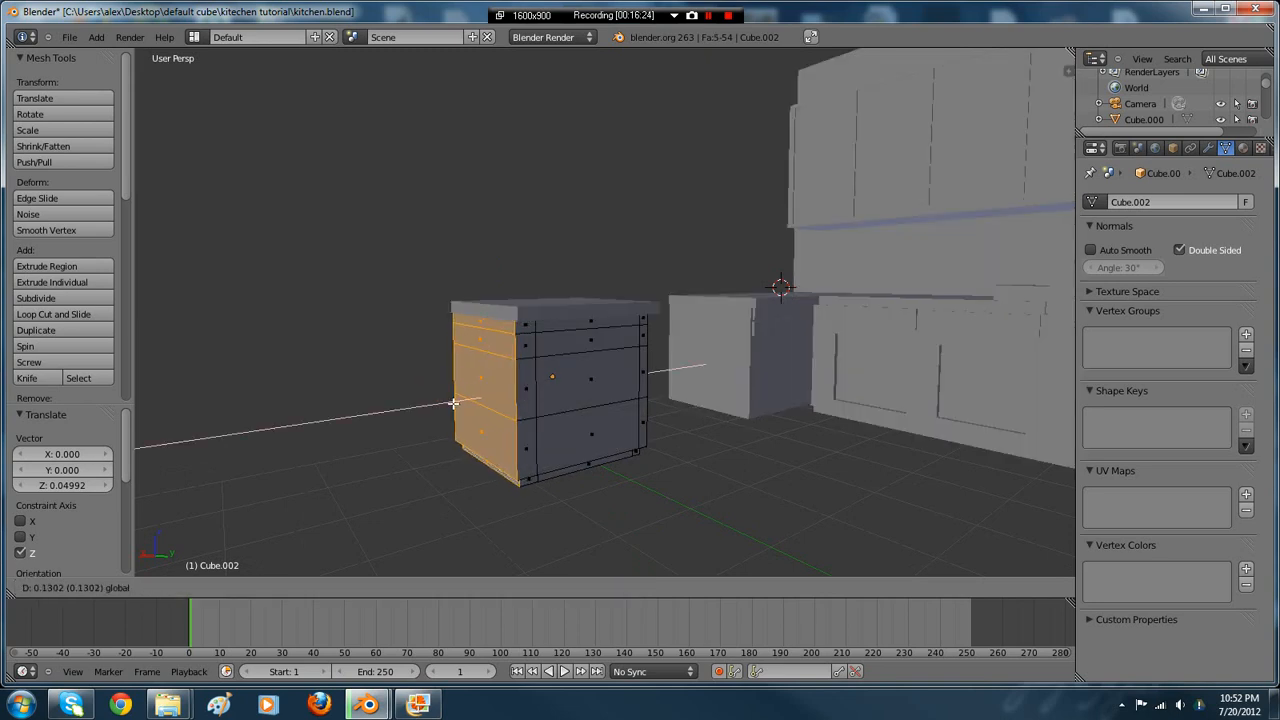
{"action": "right_click", "coordinate": [453, 403]}
- Box-select the whole +X end of the freestanding cabinet in wireframe, and move it outward along X
{"action": "key", "text": "z"}
{"action": "middle_click_drag", "start_coordinate": [536, 382], "coordinate": [511, 377]}
{"action": "key", "text": "b"}
{"action": "mouse_move", "coordinate": [374, 229]}
{"action": "left_mouse_down"}
{"action": "mouse_move", "coordinate": [462, 511]}
{"action": "mouse_move", "coordinate": [469, 493]}
{"action": "left_mouse_up"}
{"action": "key", "text": "z"}
{"action": "key", "text": "g"}
{"action": "key", "text": "x"}
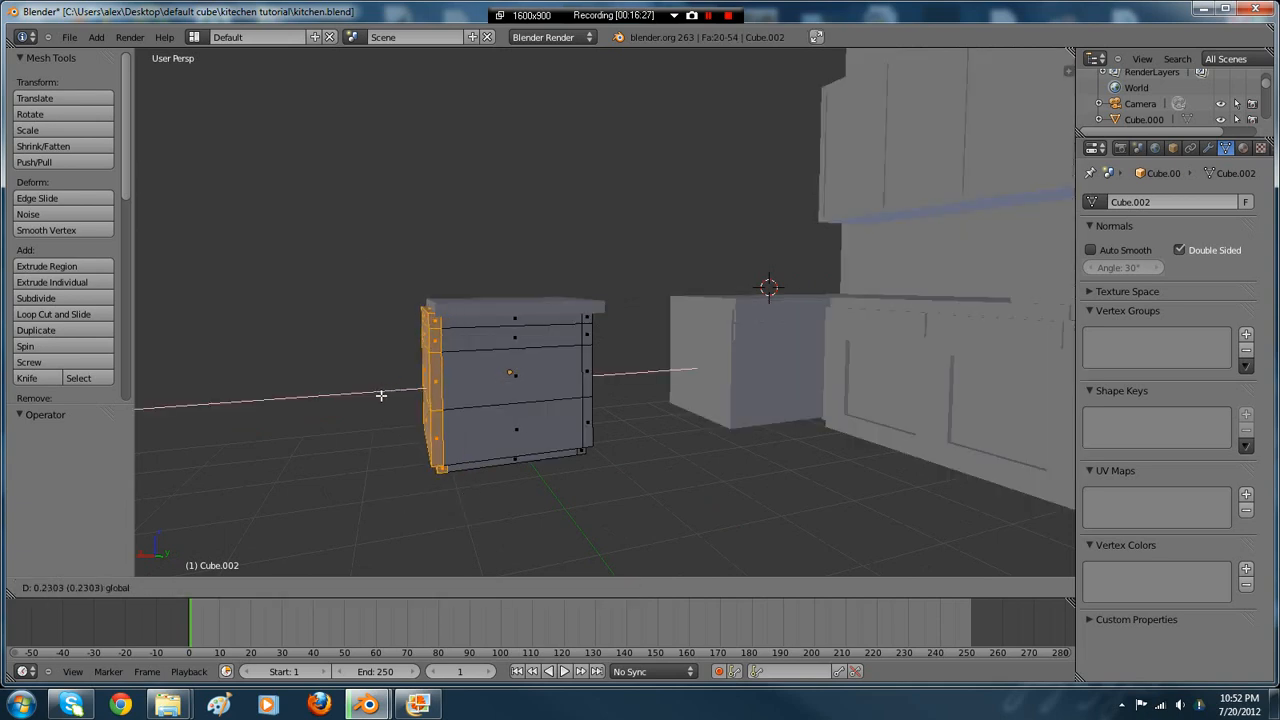
{"action": "left_click", "coordinate": [375, 396]}
- Try scaling the freestanding cabinet base along Z in Object Mode, and undo the scaling
{"action": "key", "text": "Tab"}
{"action": "key", "text": "s"}
{"action": "key", "text": "z"}
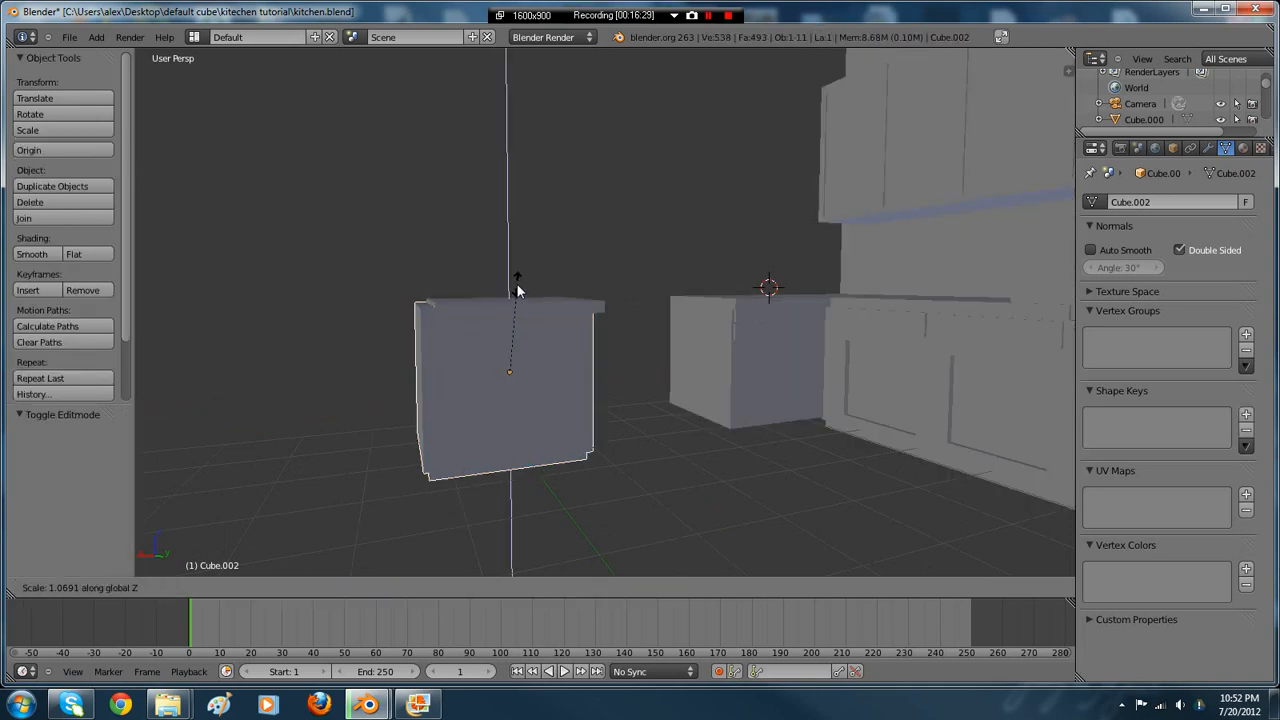
{"action": "left_click", "coordinate": [517, 290]}
{"action": "key", "text": "ctrl+z"}
{"action": "key", "text": "Tab"}
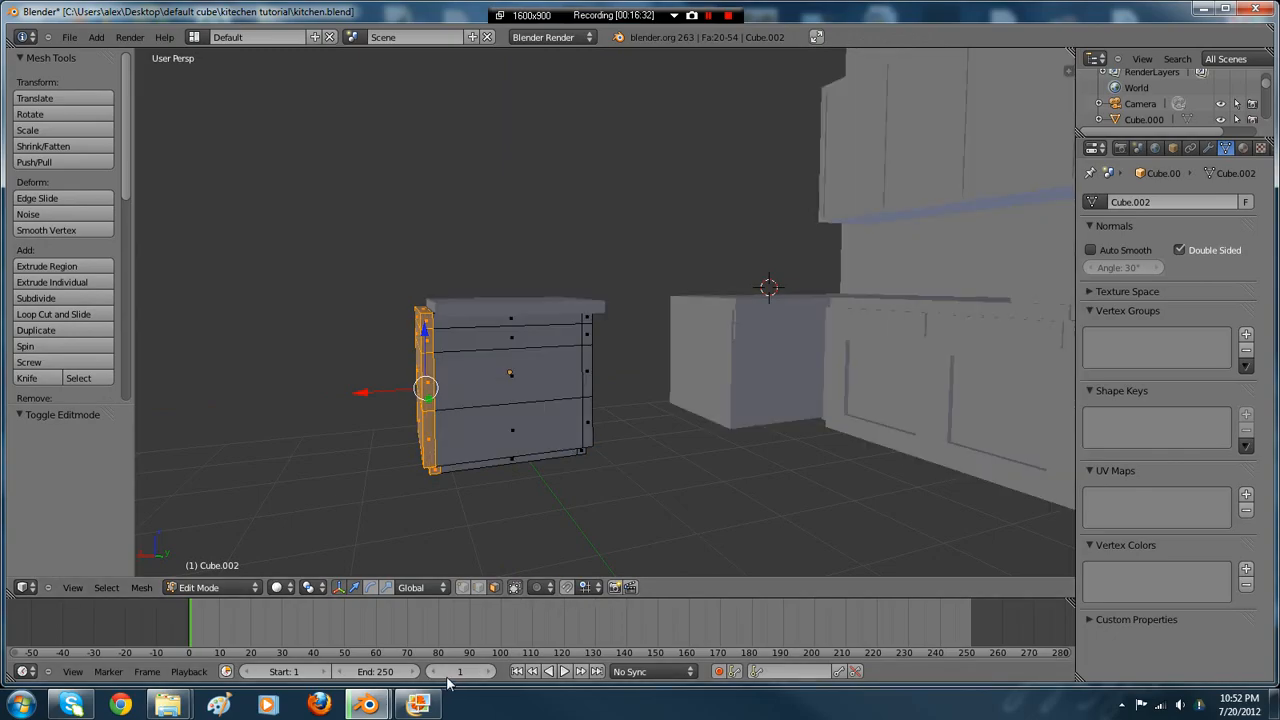
- Check the reference photo, and lower the edge loop beneath the top drawer front by 0.160 along Z
{"action": "left_click", "coordinate": [418, 705]}
{"action": "left_click", "coordinate": [418, 705]}
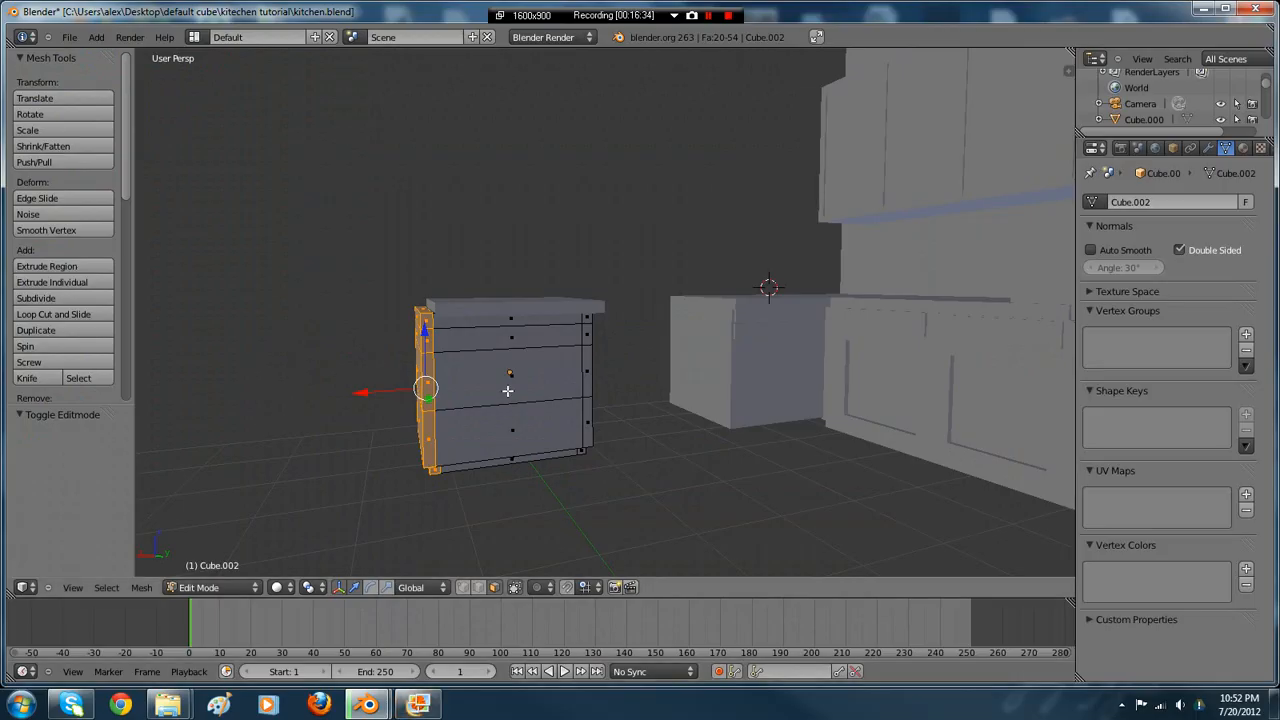
{"action": "right_click", "coordinate": [513, 345]}
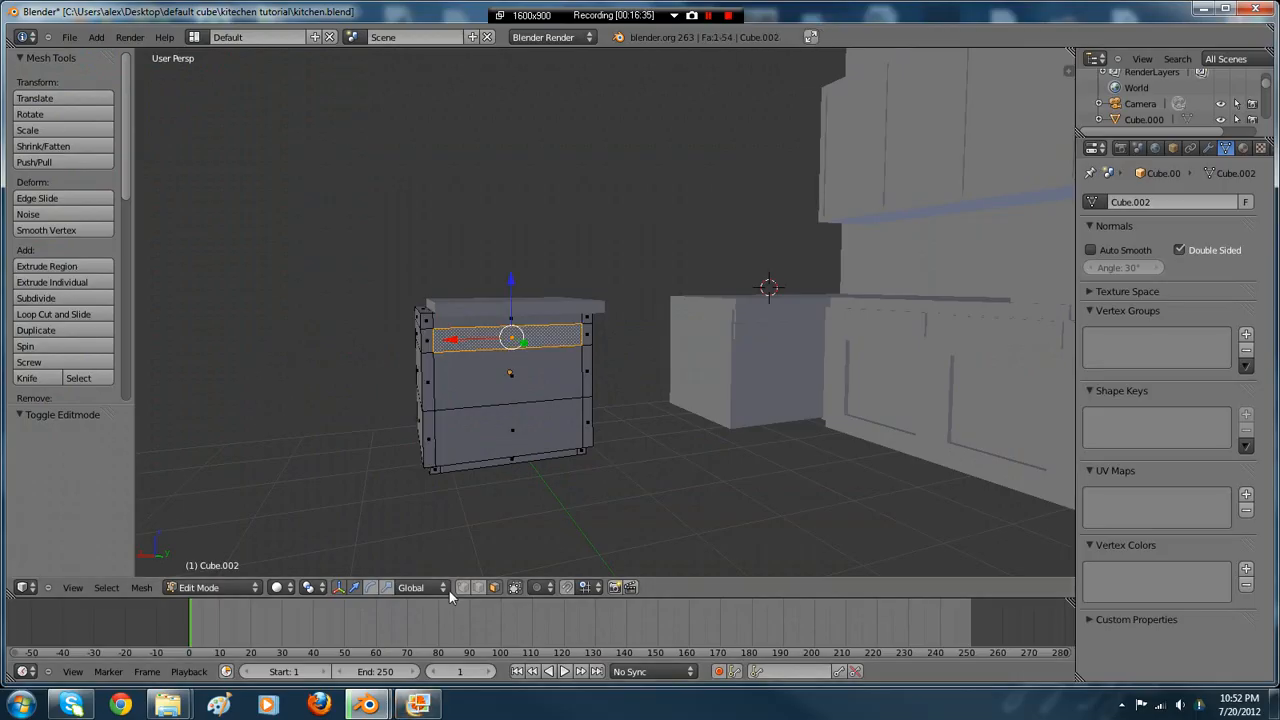
{"action": "right_click", "coordinate": [474, 348], "text": "alt"}
{"action": "left_click_drag", "start_coordinate": [500, 288], "coordinate": [500, 308]}
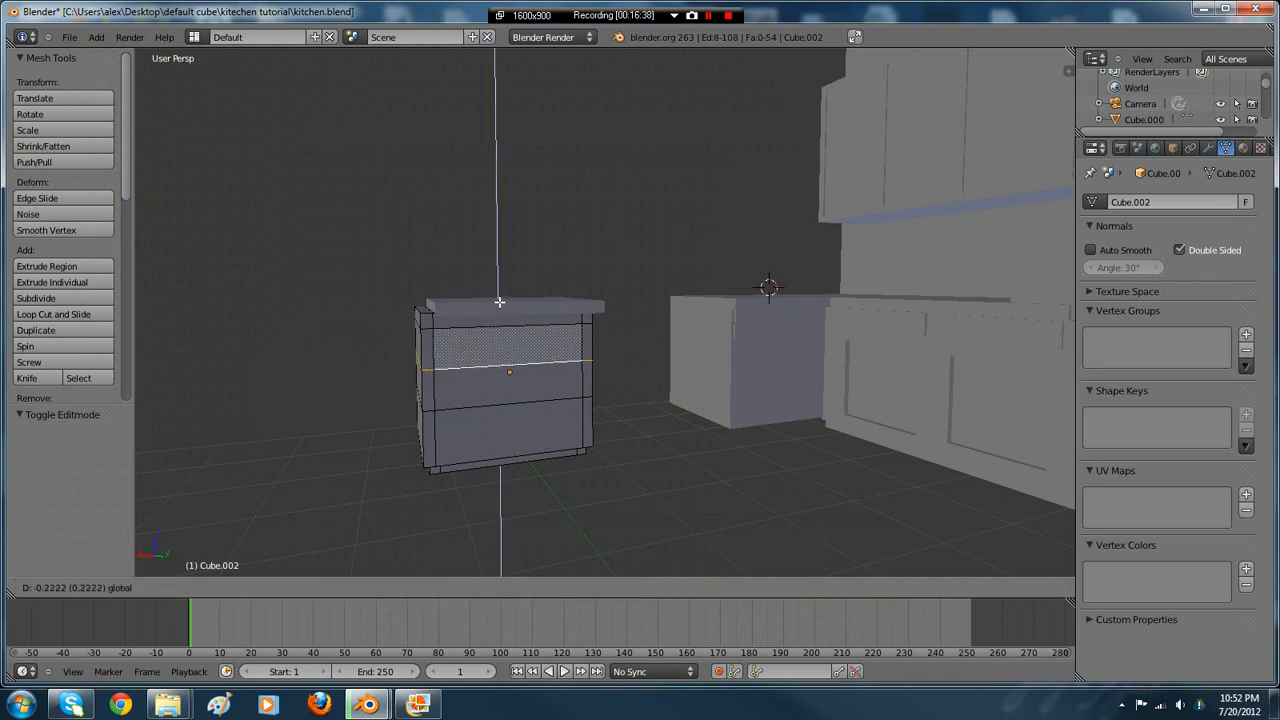
{"action": "left_click", "coordinate": [499, 302]}
- Move the front's vertical edge loops inward along X, the +X one by -0.153 and the opposite one by 0.362
{"action": "right_click", "coordinate": [431, 386], "text": "alt"}
{"action": "key", "text": "g"}
{"action": "key", "text": "x"}
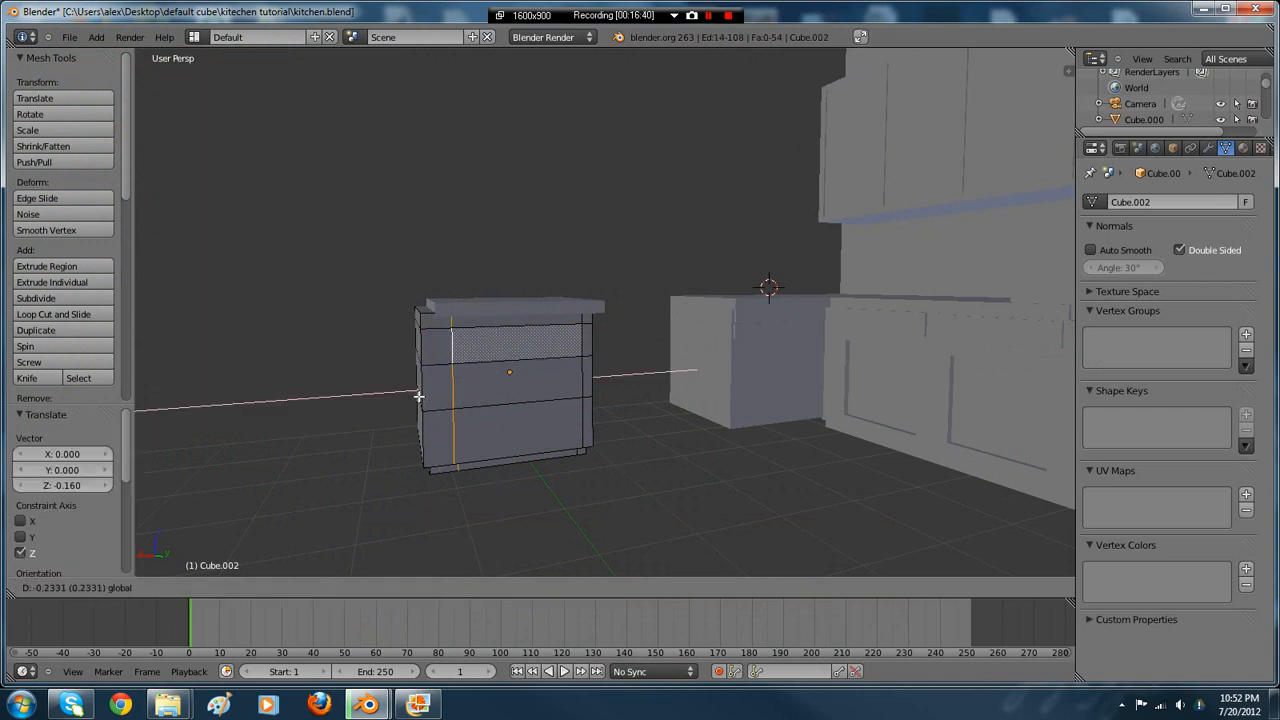
{"action": "left_click", "coordinate": [402, 398]}
{"action": "right_click", "coordinate": [578, 342], "text": "alt"}
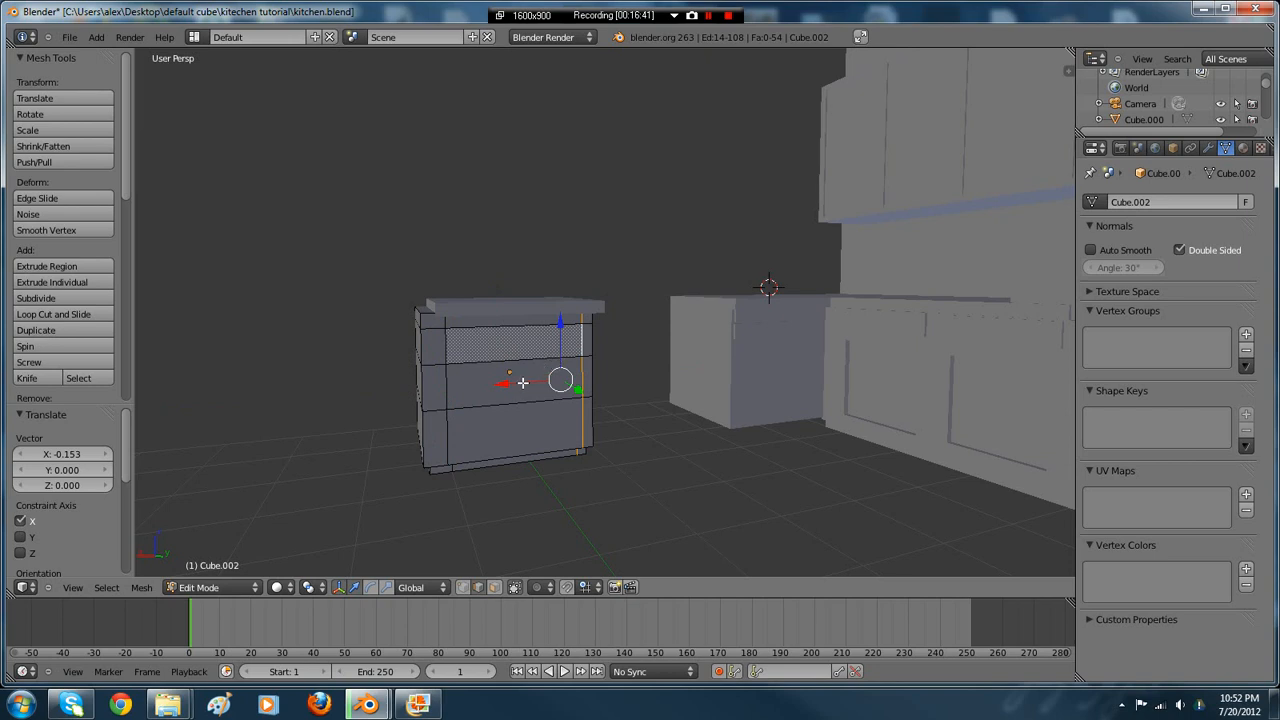
{"action": "key", "text": "g"}
{"action": "key", "text": "x"}
{"action": "left_click", "coordinate": [504, 387]}
- Shift the +X-side vertical edge loop of the cabinet front by about -0.056 along X
{"action": "mouse_move", "coordinate": [517, 380]}
{"action": "middle_mouse_down"}
{"action": "mouse_move", "coordinate": [457, 380]}
{"action": "mouse_move", "coordinate": [536, 377]}
{"action": "middle_mouse_up"}
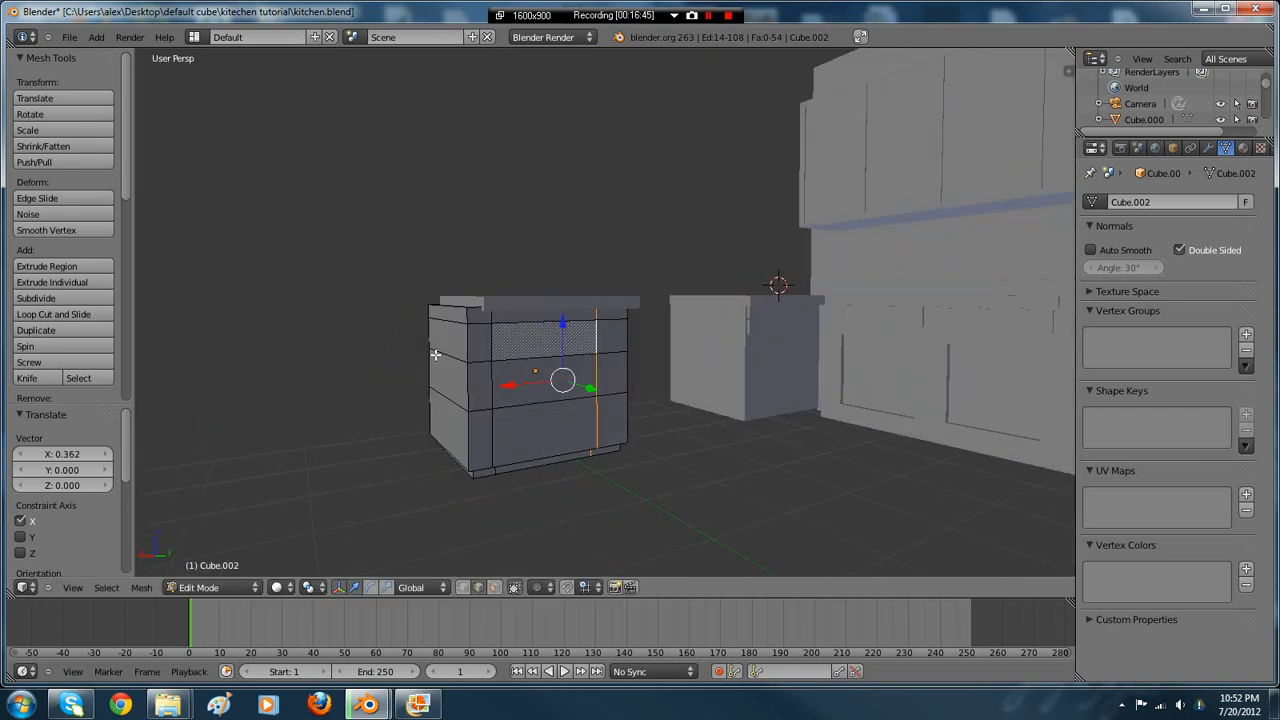
{"action": "middle_click_drag", "start_coordinate": [435, 354], "coordinate": [491, 368]}
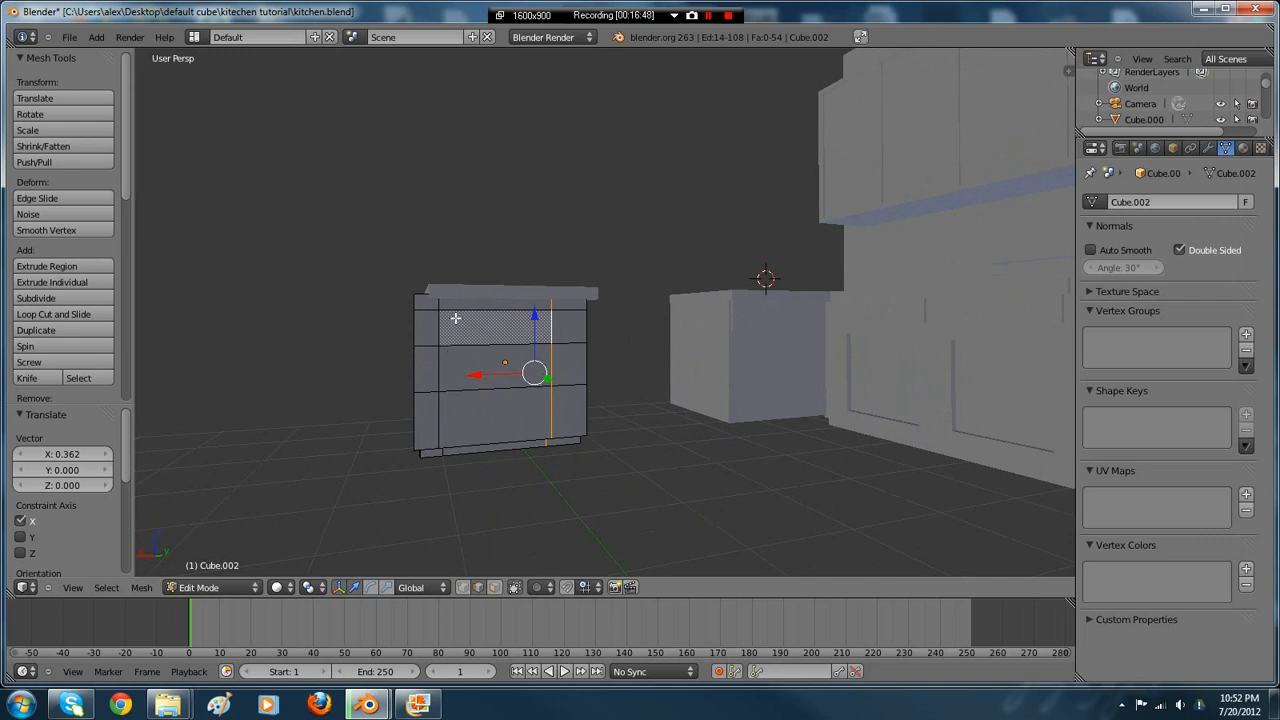
{"action": "left_click", "coordinate": [417, 380]}
{"action": "middle_click_drag", "start_coordinate": [417, 380], "coordinate": [420, 401]}
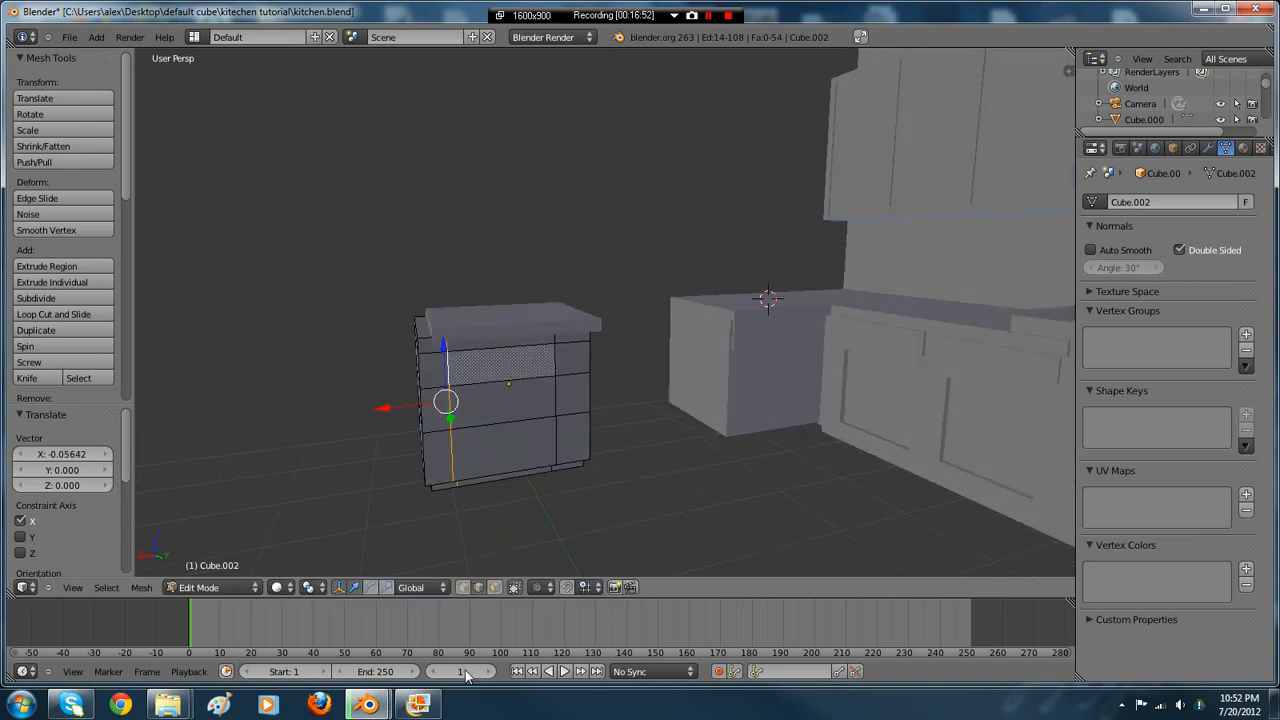
- Check the reference photo, and extrude the central face of the freestanding cabinet's top drawer by 0.025 along Y
{"action": "left_click", "coordinate": [496, 587]}
{"action": "right_click", "coordinate": [514, 340]}
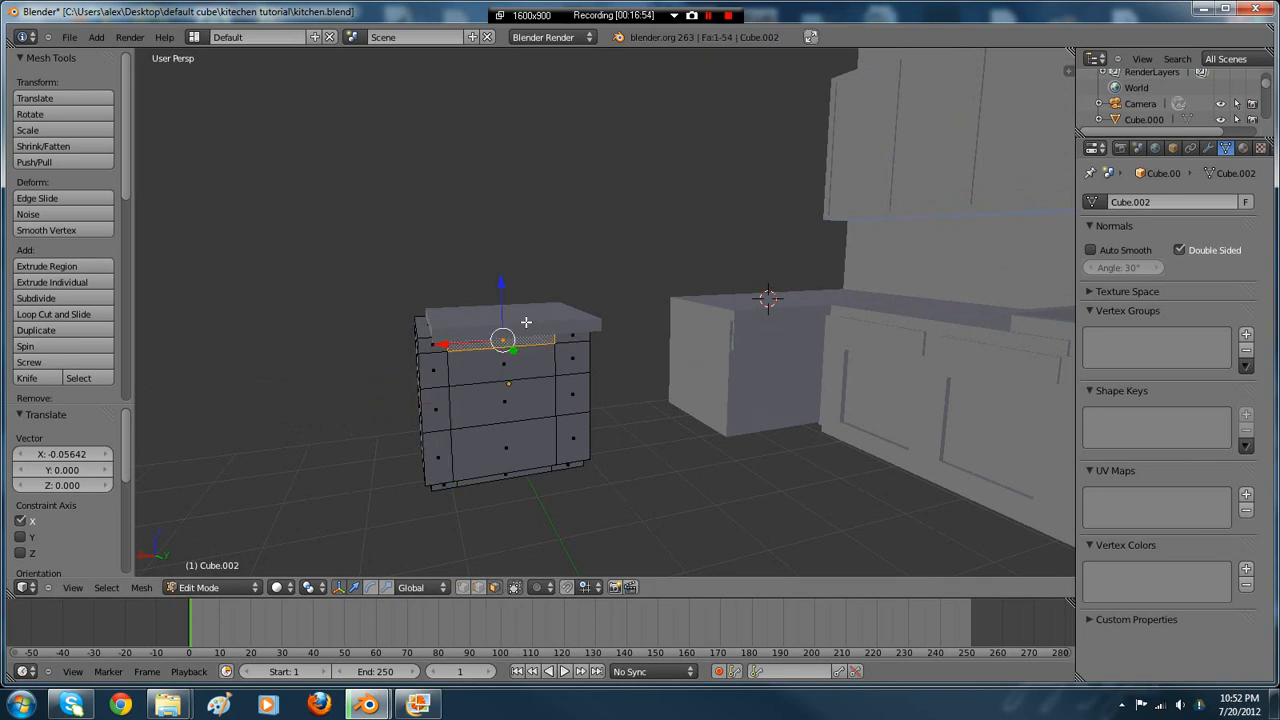
{"action": "mouse_move", "coordinate": [527, 323]}
{"action": "middle_mouse_down"}
{"action": "mouse_move", "coordinate": [517, 345]}
{"action": "mouse_move", "coordinate": [526, 332]}
{"action": "middle_mouse_up"}
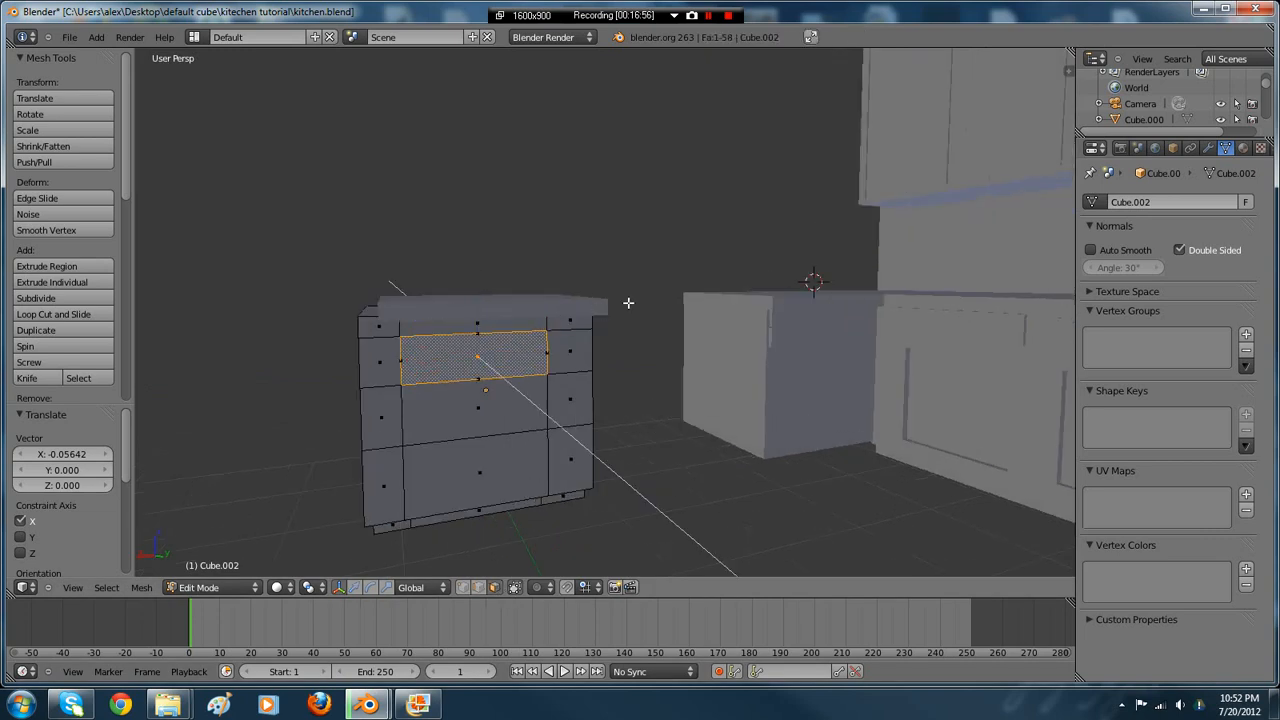
{"action": "left_click", "coordinate": [418, 706]}
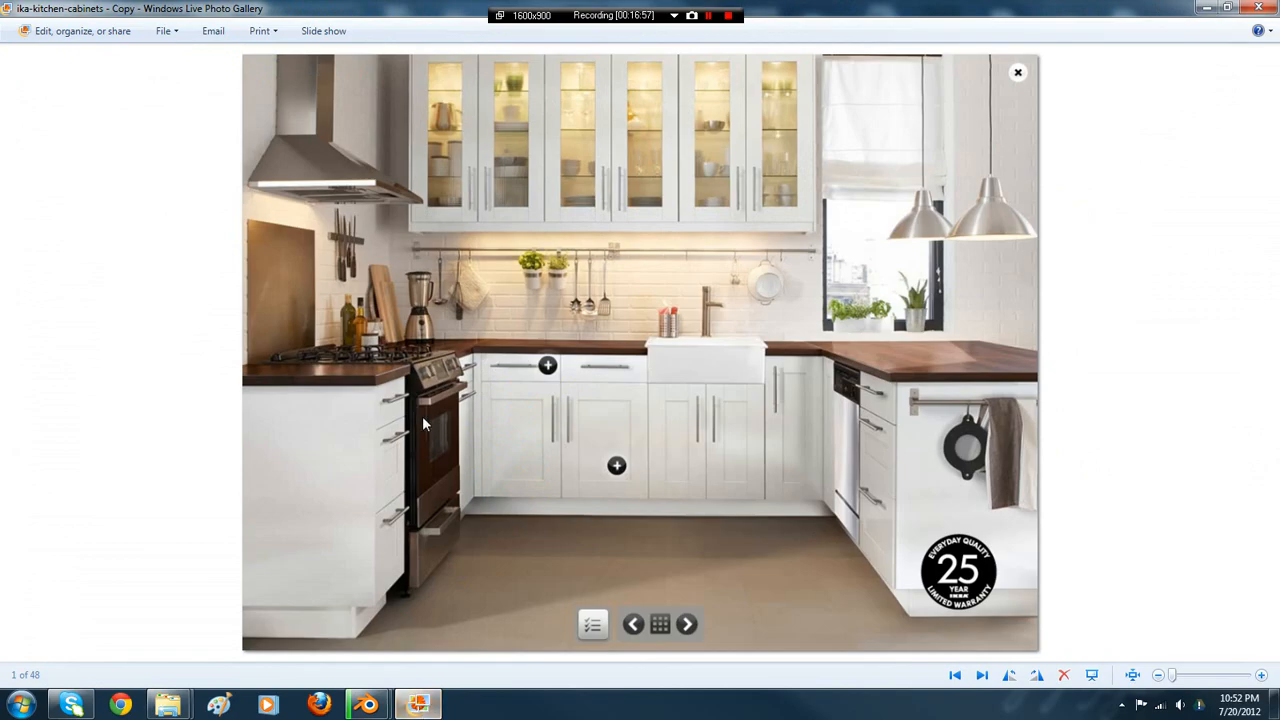
{"action": "left_click", "coordinate": [418, 706]}
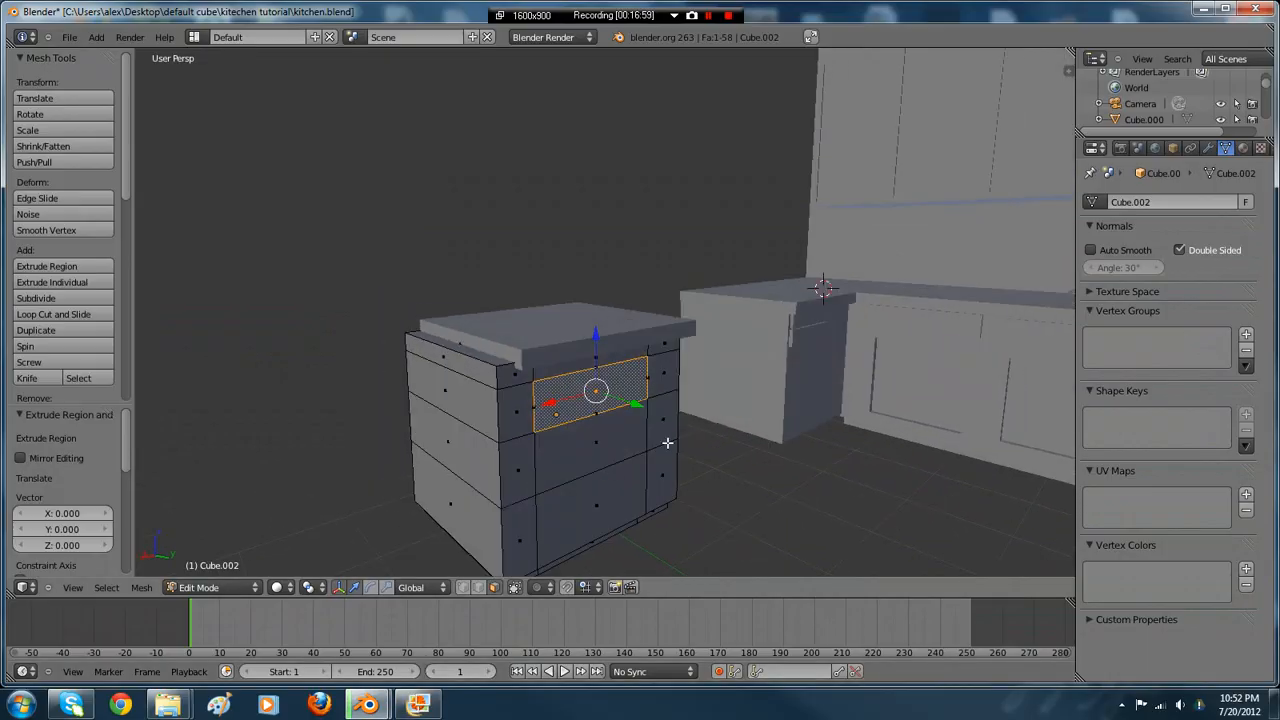
{"action": "type", "text": "e.025"}
{"action": "key", "text": "Return"}
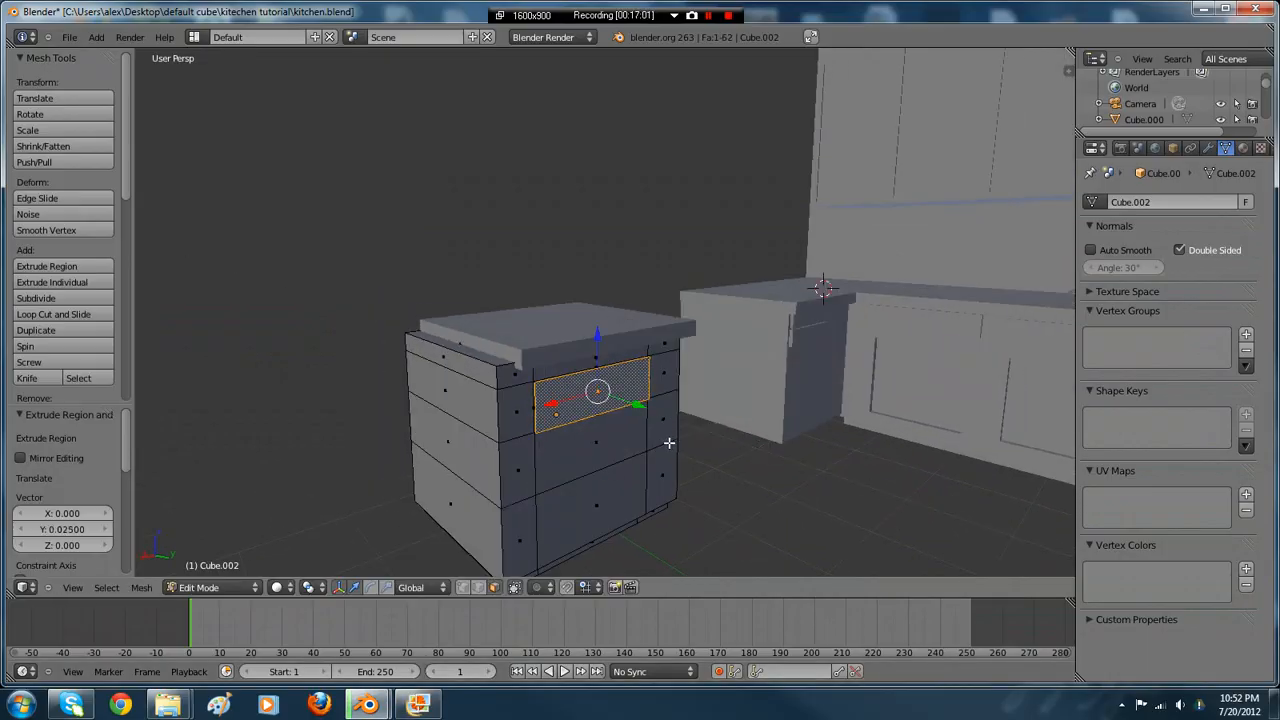
- Extrude the middle drawer's central face in place, and check the reference kitchen photo
{"action": "right_click", "coordinate": [621, 439]}
{"action": "middle_click_drag", "start_coordinate": [623, 440], "coordinate": [643, 431]}
{"action": "left_click", "coordinate": [420, 706]}
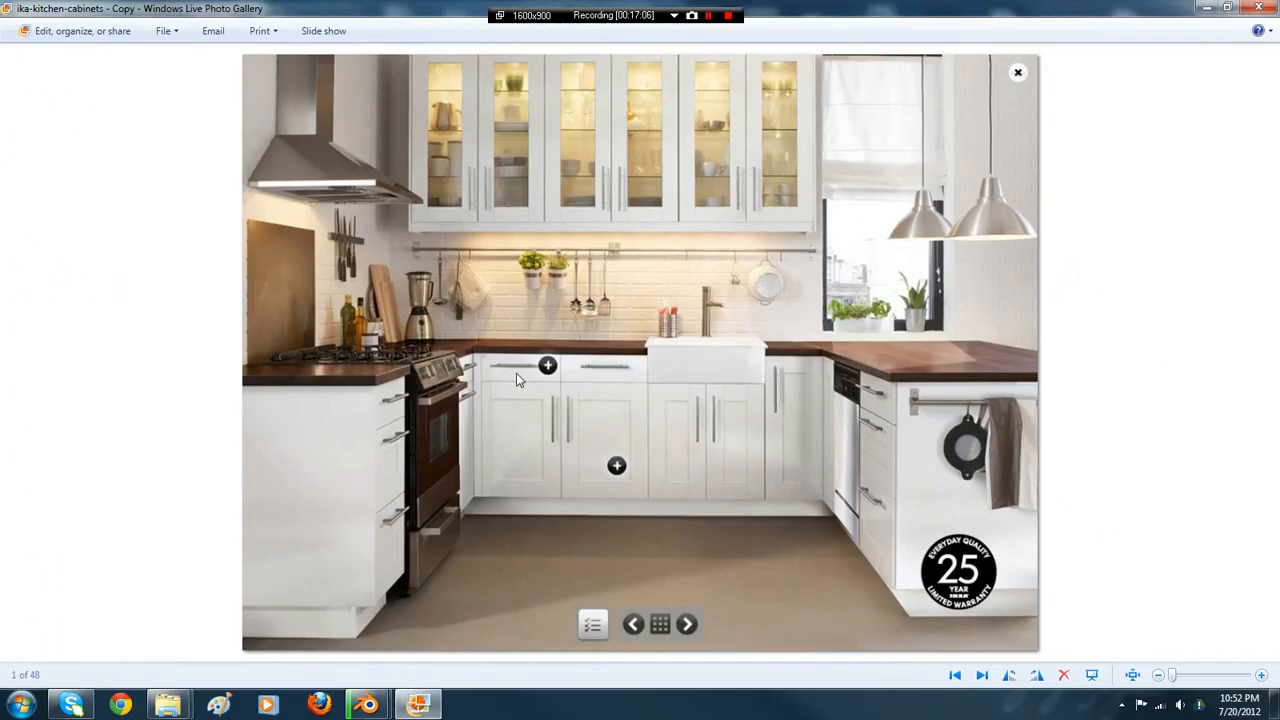
{"action": "left_click", "coordinate": [420, 706]}
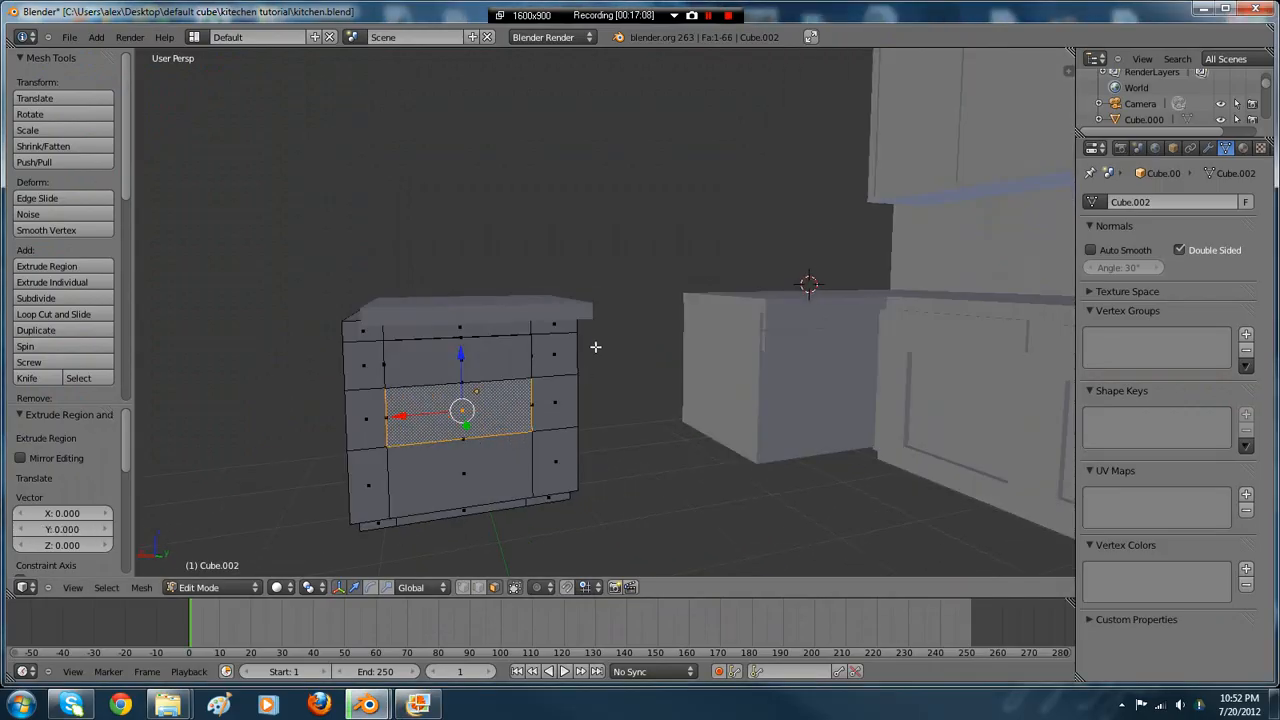
- Scale the middle drawer's extruded face along X by 0.525, and widen it again by 1.070
{"action": "key", "text": "s"}
{"action": "key", "text": "y"}
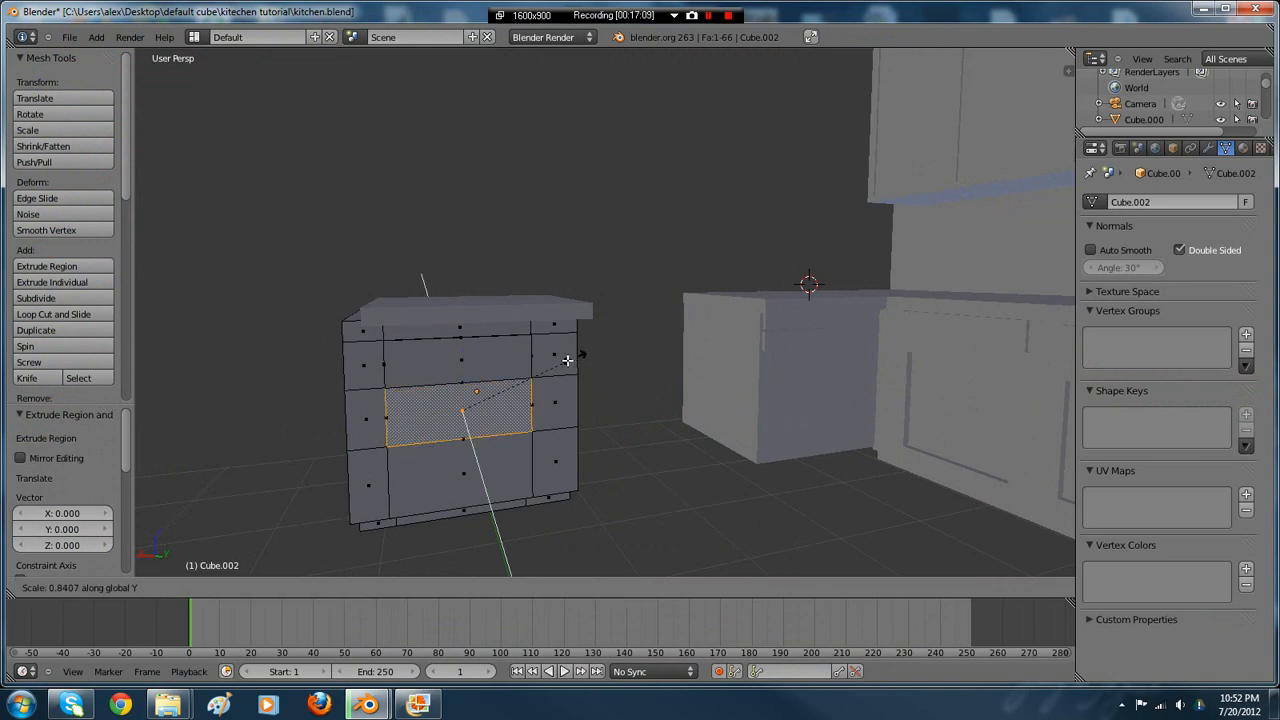
{"action": "left_click", "coordinate": [505, 377]}
{"action": "key", "text": "s"}
{"action": "key", "text": "x"}
{"action": "left_click", "coordinate": [512, 398]}
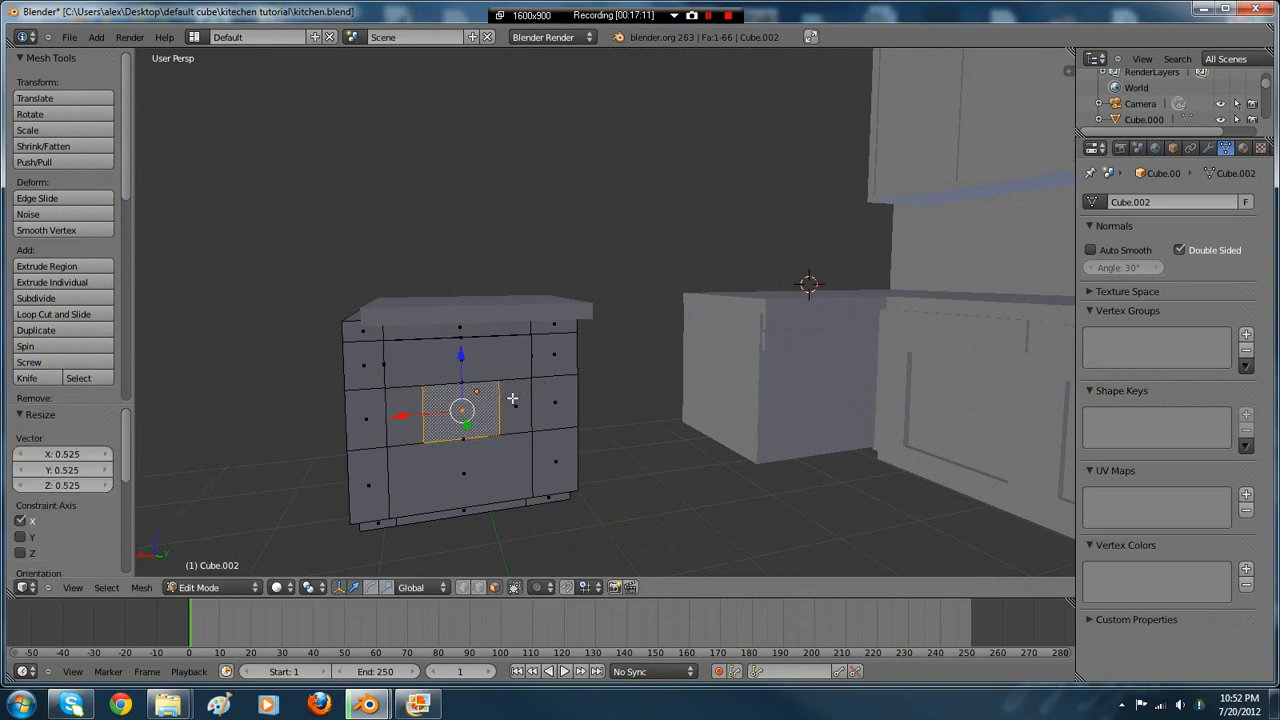
{"action": "middle_click_drag", "start_coordinate": [539, 400], "coordinate": [569, 398]}
{"action": "key", "text": "s"}
{"action": "key", "text": "x"}
{"action": "left_click", "coordinate": [589, 400]}
- Extrude the narrowed middle drawer face about 0.07 inward, and inspect the recess in Object Mode
{"action": "key", "text": "e"}
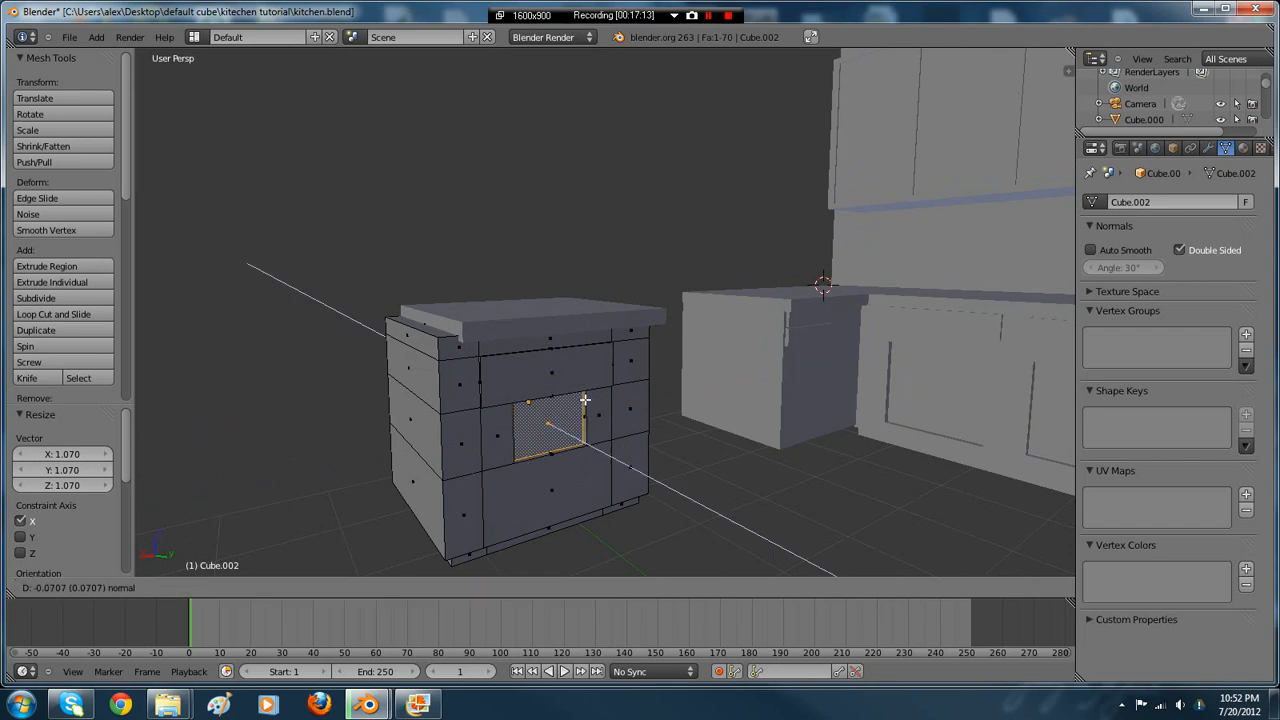
{"action": "left_click", "coordinate": [585, 400]}
{"action": "left_click_drag", "start_coordinate": [582, 436], "coordinate": [584, 446]}
{"action": "key", "text": "Tab"}
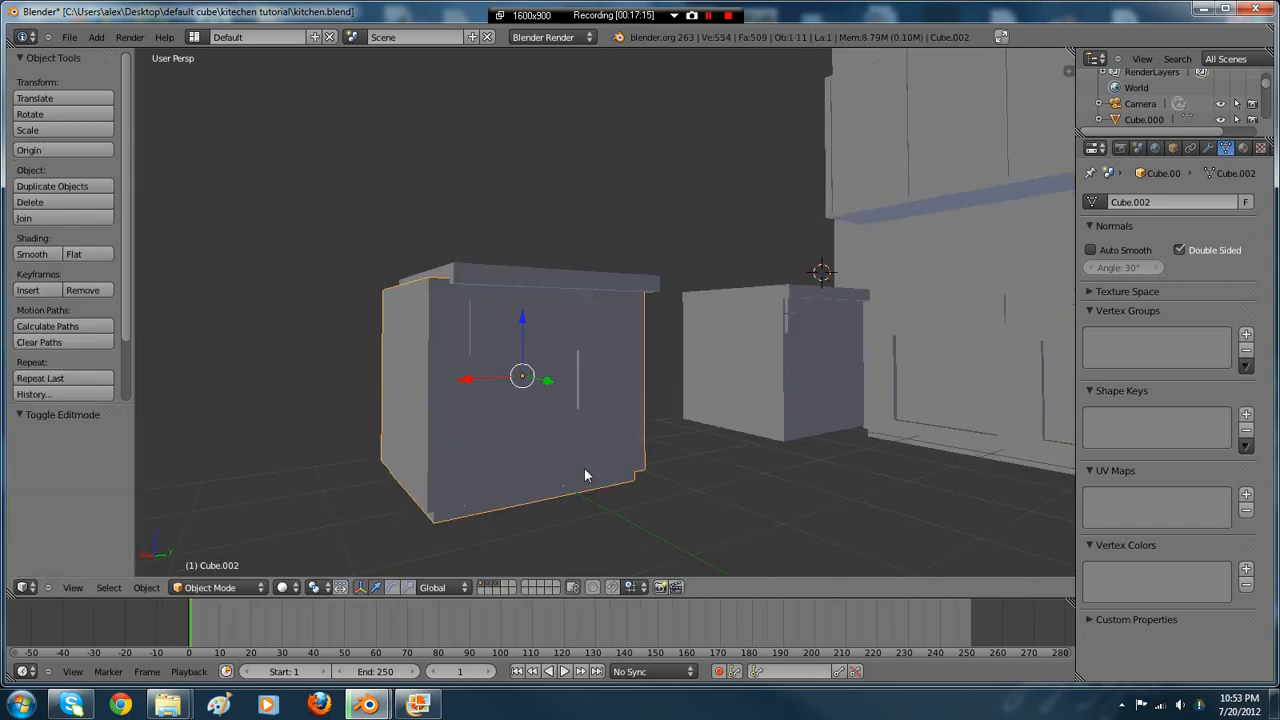
{"action": "key", "text": "Tab"}
- Extrude the bottom drawer's central face in place, and scale it along X by 0.556
{"action": "right_click", "coordinate": [562, 452]}
{"action": "middle_click_drag", "start_coordinate": [565, 442], "coordinate": [603, 424]}
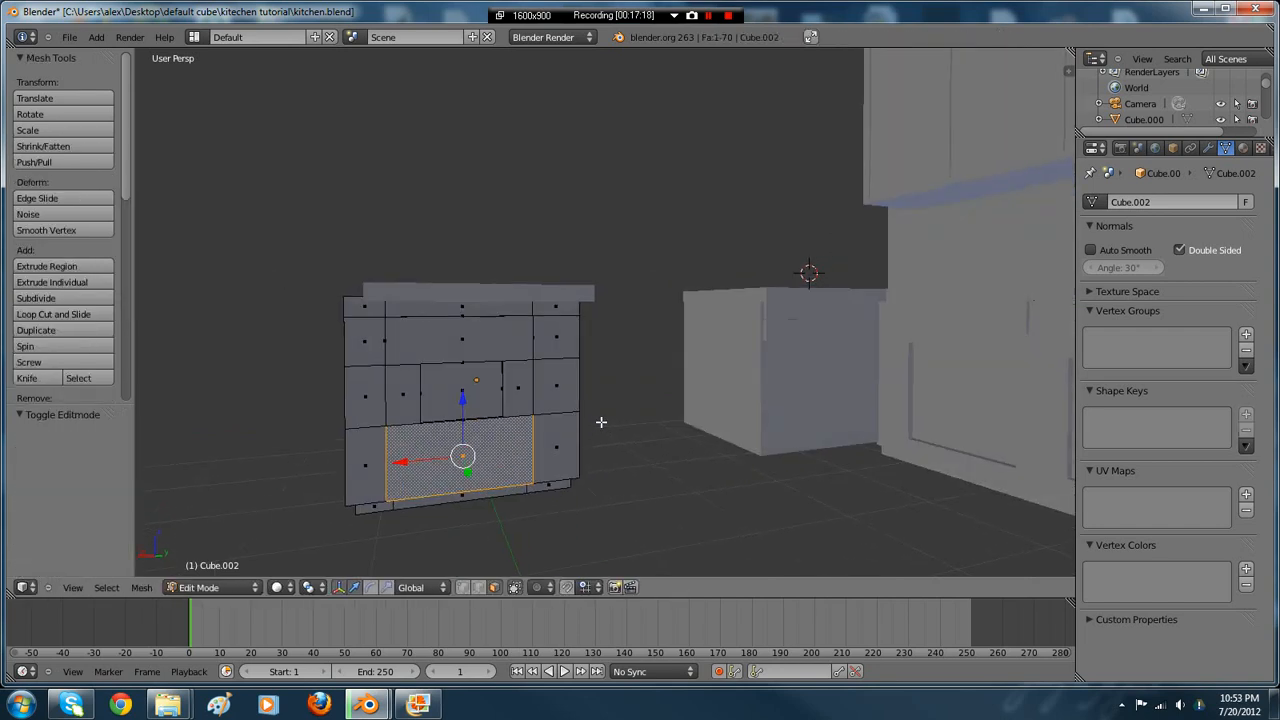
{"action": "key", "text": "e"}
{"action": "right_click", "coordinate": [602, 422]}
{"action": "key", "text": "s"}
{"action": "key", "text": "x"}
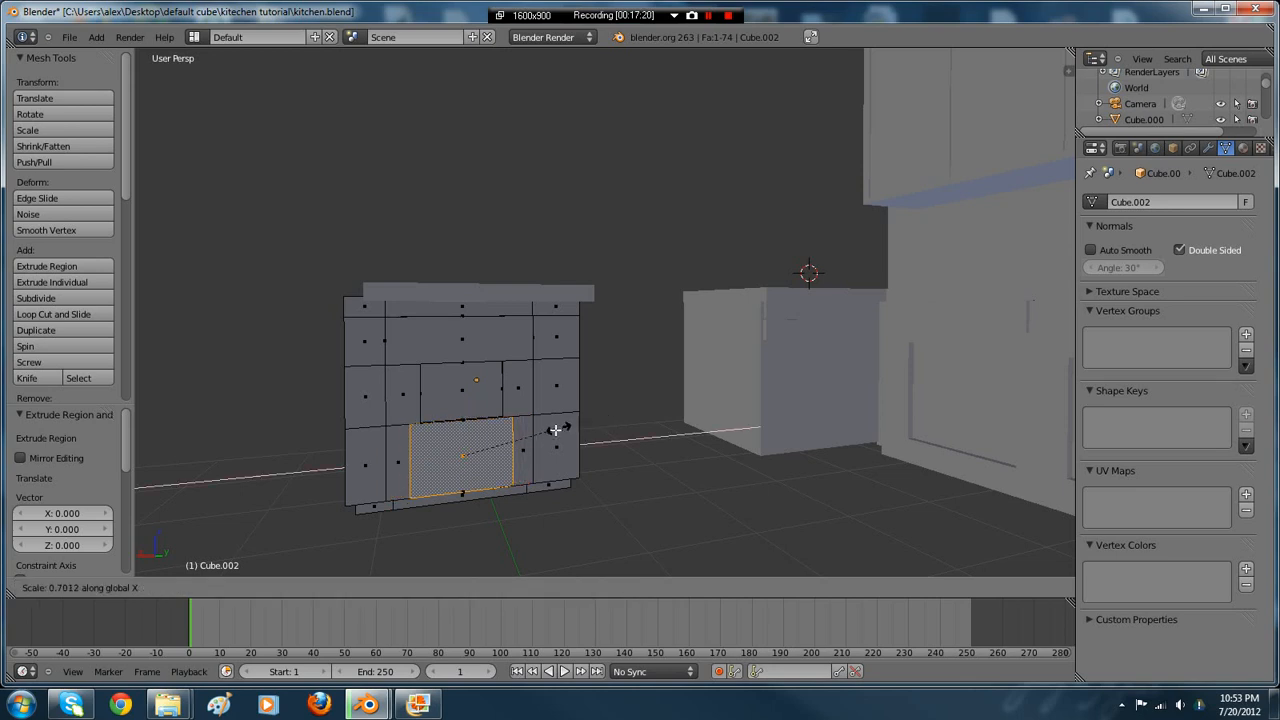
{"action": "left_click", "coordinate": [542, 432]}
- Extrude the narrowed bottom drawer face along its normal, and compare the cabinet in Object Mode with the reference kitchen photo
{"action": "middle_click_drag", "start_coordinate": [572, 456], "coordinate": [586, 458]}
{"action": "key", "text": "e"}
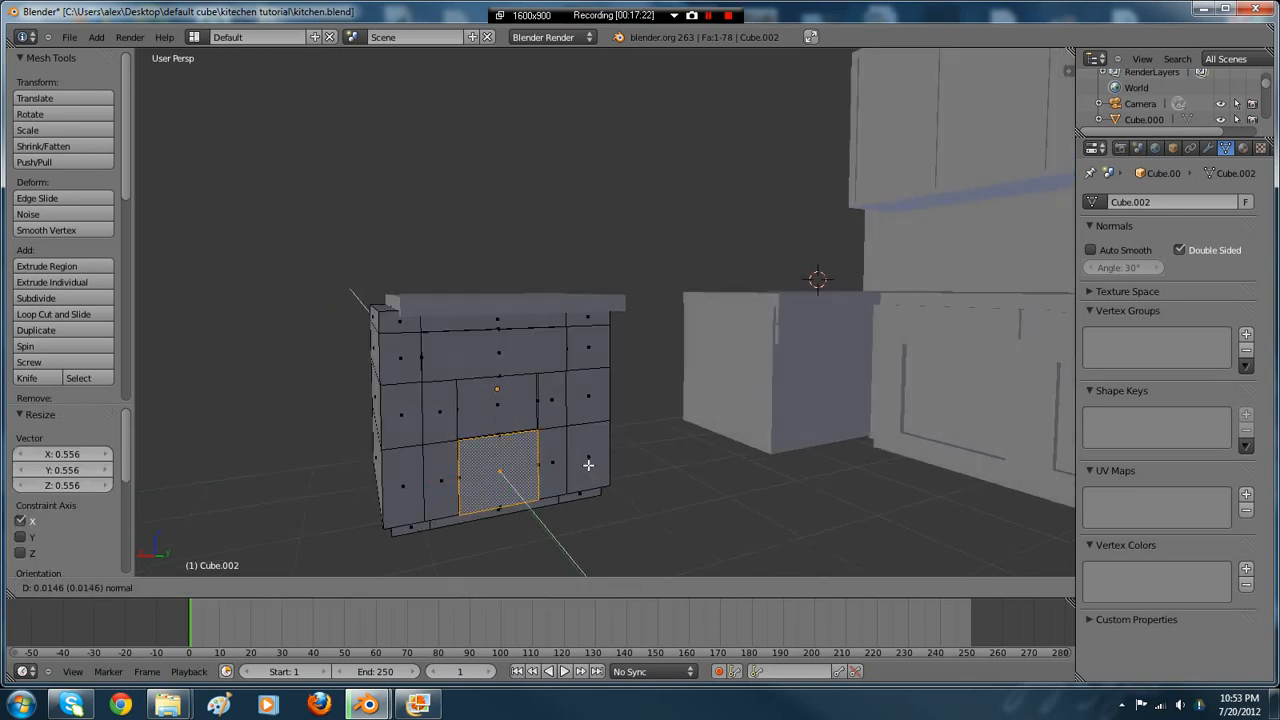
{"action": "left_click", "coordinate": [588, 465]}
{"action": "key", "text": "Tab"}
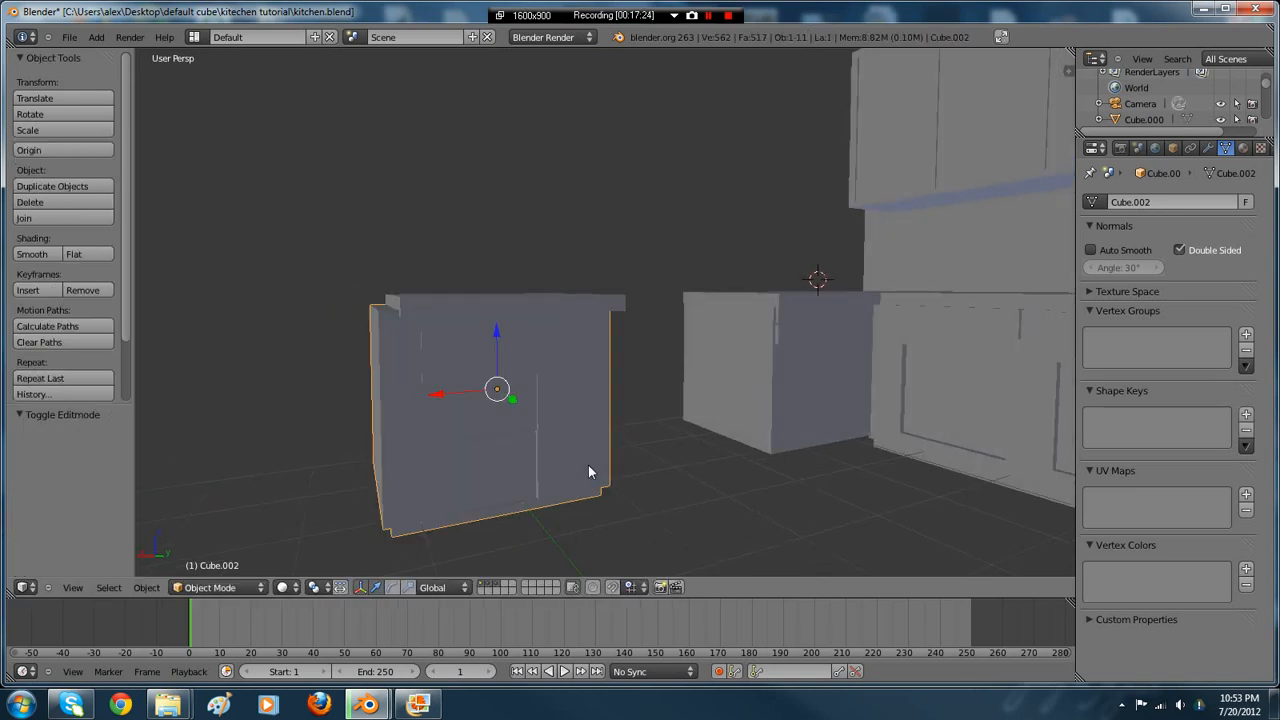
{"action": "middle_click_drag", "start_coordinate": [588, 465], "coordinate": [654, 471]}
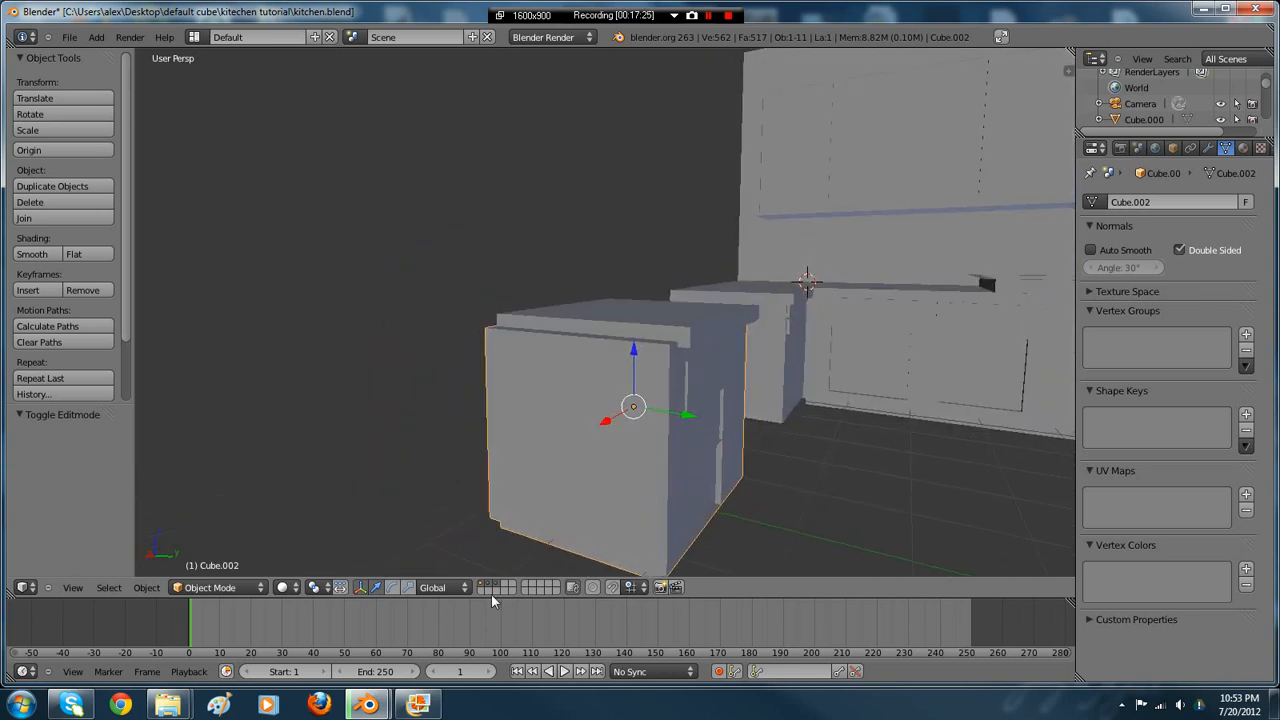
{"action": "mouse_move", "coordinate": [368, 705]}
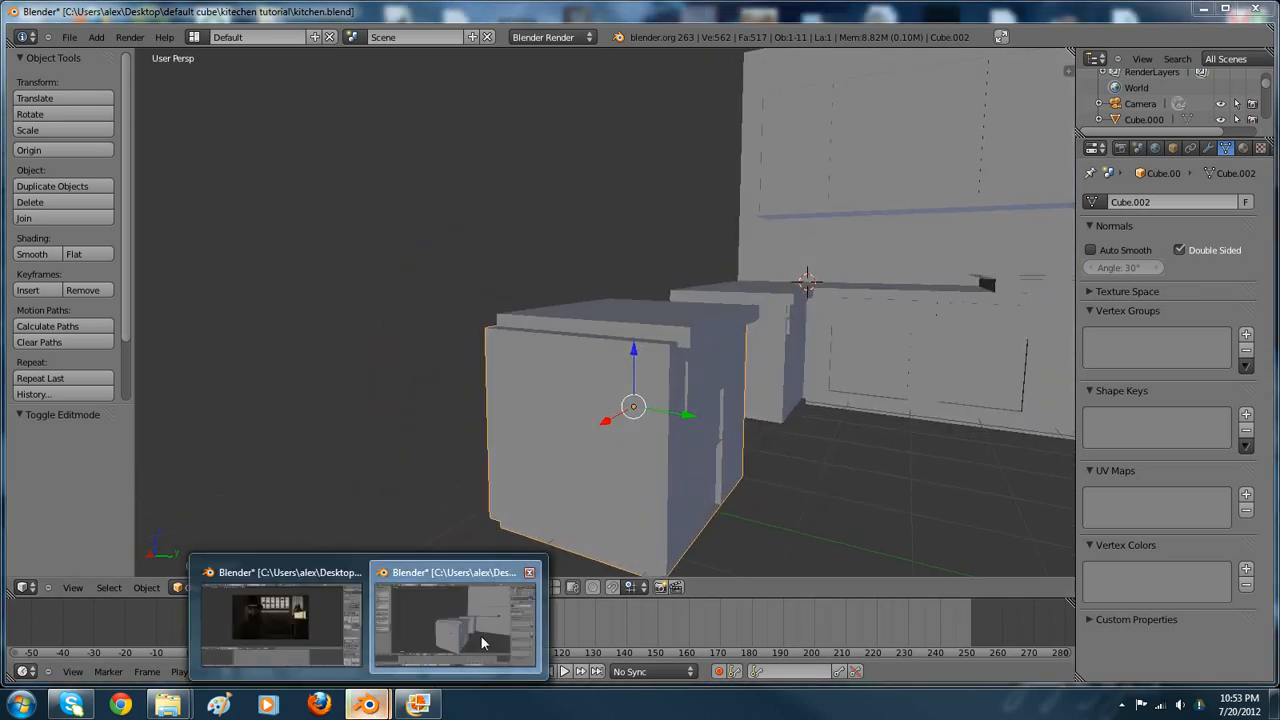
{"action": "left_click", "coordinate": [416, 705]}
{"action": "left_click", "coordinate": [416, 705]}
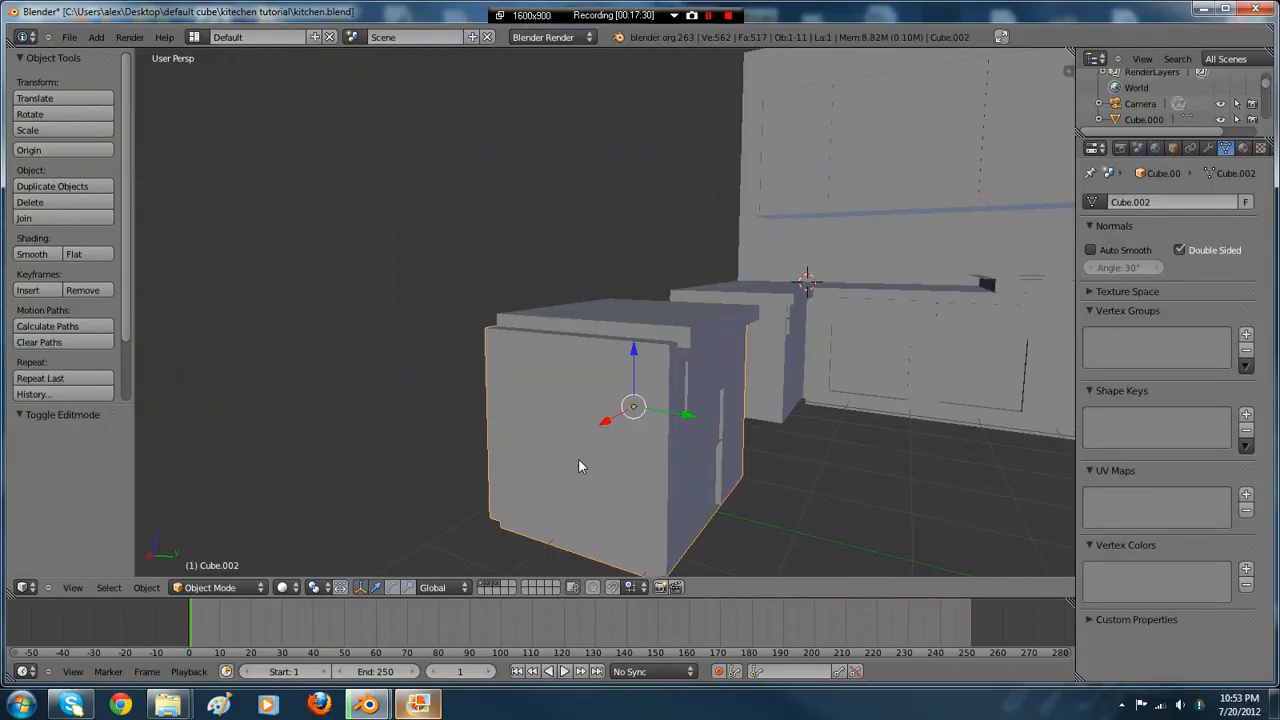
- Undo the recess and narrowing of the bottom and middle drawer faces, with the middle drawer's full-width central face selected
{"action": "middle_click_drag", "start_coordinate": [578, 458], "coordinate": [564, 449]}
{"action": "key", "text": "Tab"}
{"action": "right_click", "coordinate": [563, 445]}
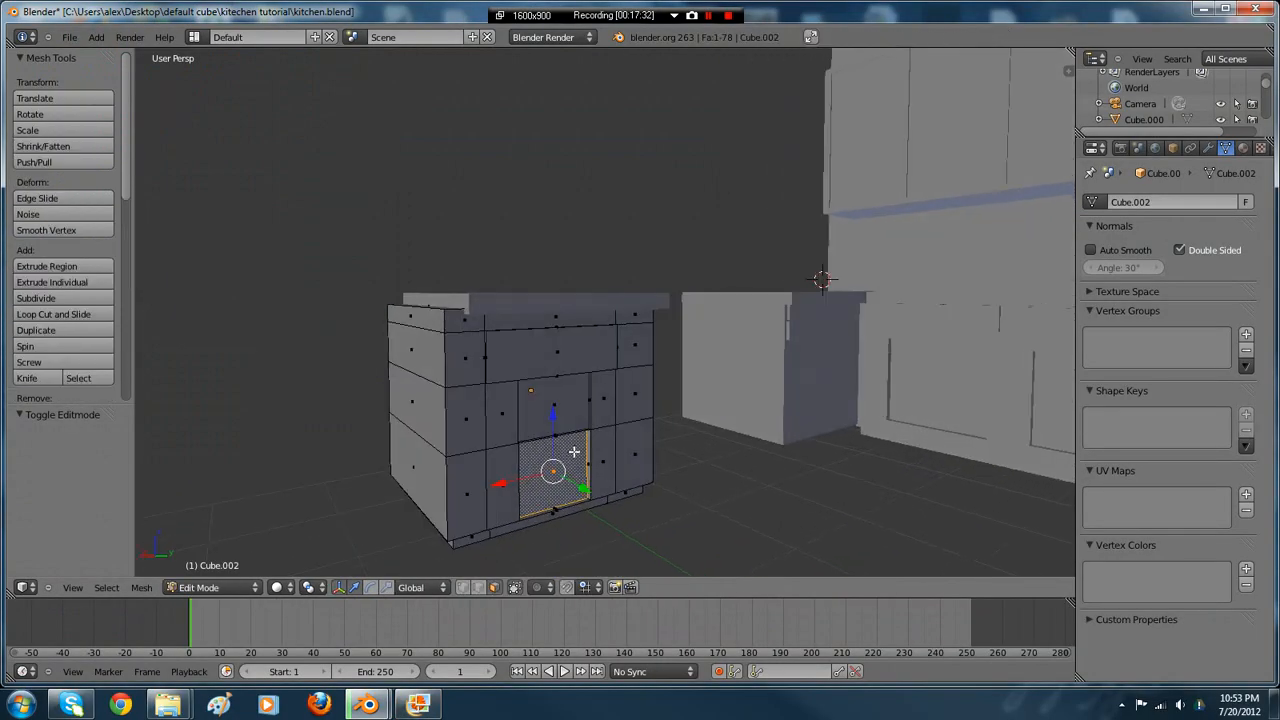
{"action": "right_click", "coordinate": [582, 390]}
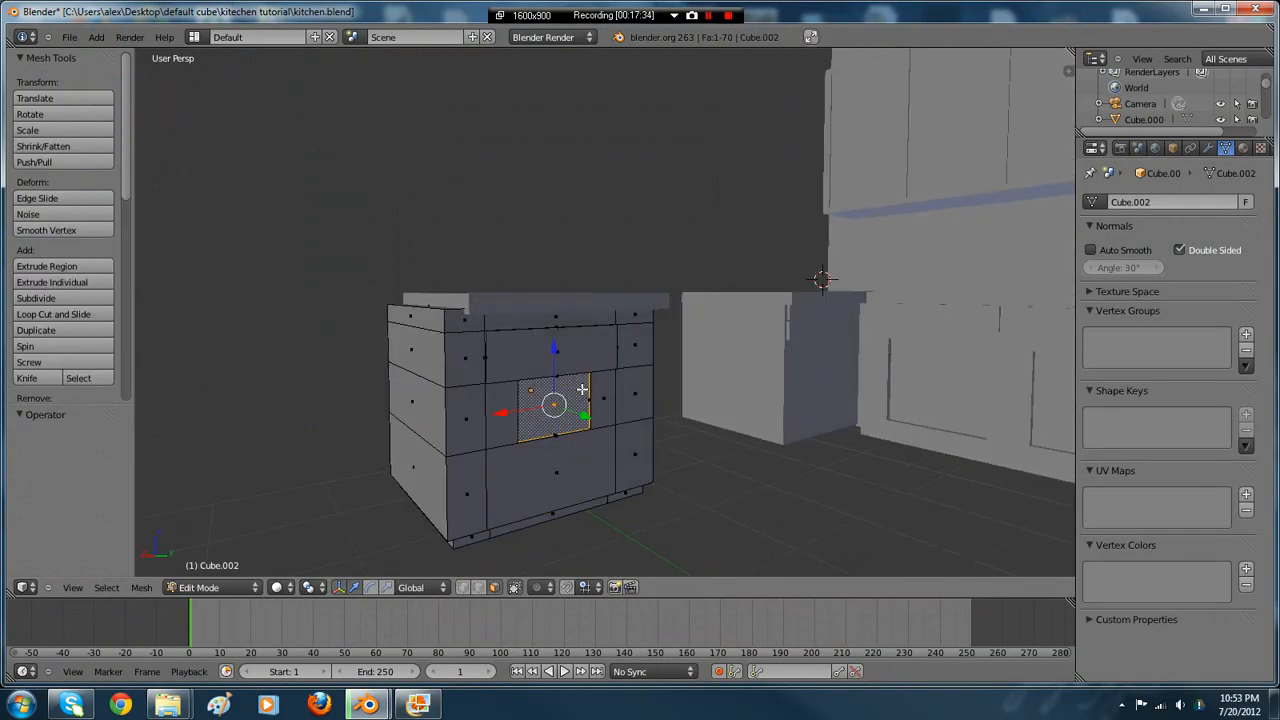
{"action": "middle_click_drag", "start_coordinate": [587, 389], "coordinate": [592, 340]}
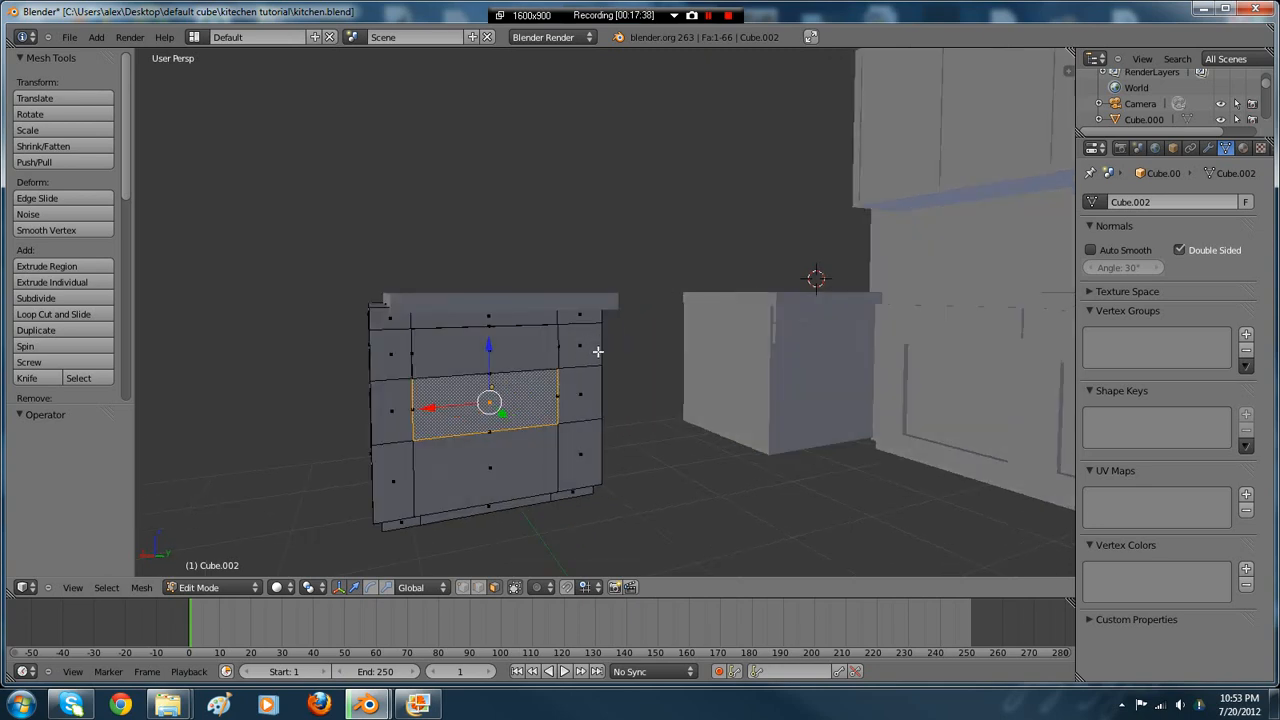
- Scale the middle drawer's central face along Z by 0.806
{"action": "key", "text": "s"}
{"action": "left_click", "coordinate": [596, 351]}
{"action": "key", "text": "z"}
{"action": "key", "text": "z"}
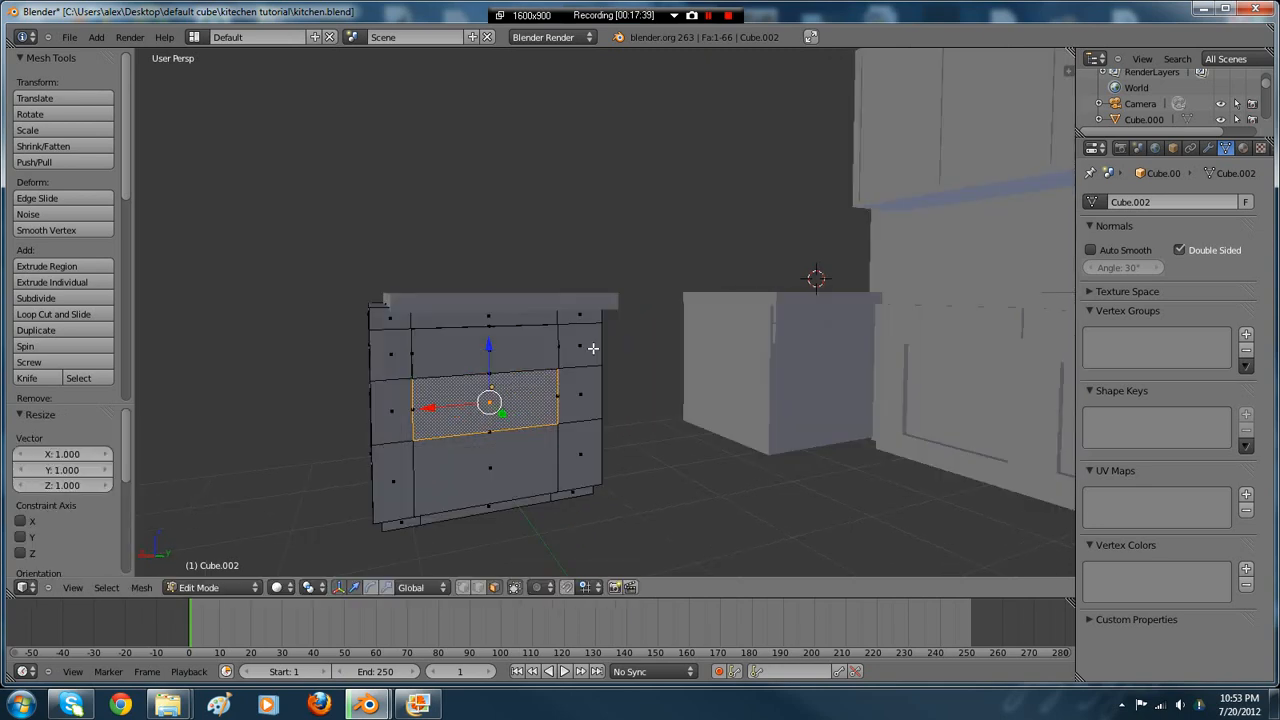
{"action": "key", "text": "s"}
{"action": "key", "text": "z"}
{"action": "left_click", "coordinate": [576, 365]}
{"action": "mouse_move", "coordinate": [612, 361]}
{"action": "middle_mouse_down"}
{"action": "mouse_move", "coordinate": [689, 378]}
{"action": "mouse_move", "coordinate": [634, 371]}
{"action": "middle_mouse_up"}
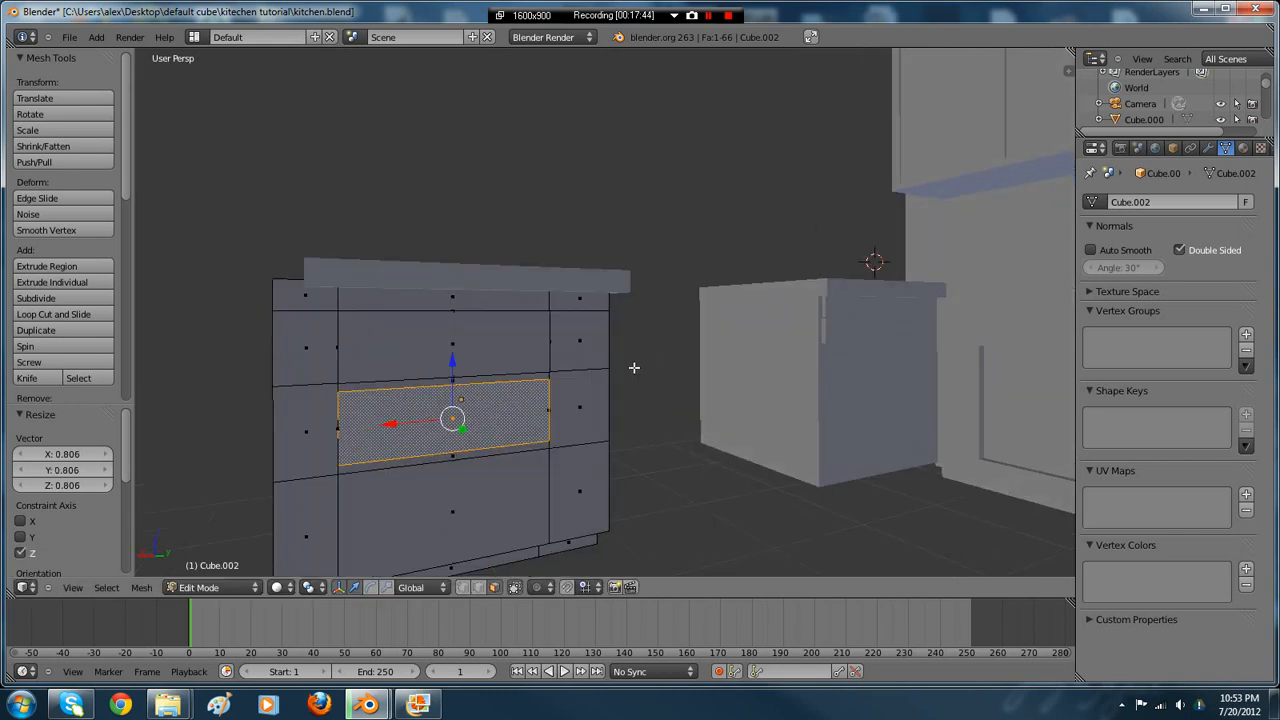
- Scale the middle drawer's central face again along Z by about 0.83, and along X by 0.549
{"action": "key", "text": "s"}
{"action": "key", "text": "Escape"}
{"action": "key", "text": "s"}
{"action": "key", "text": "z"}
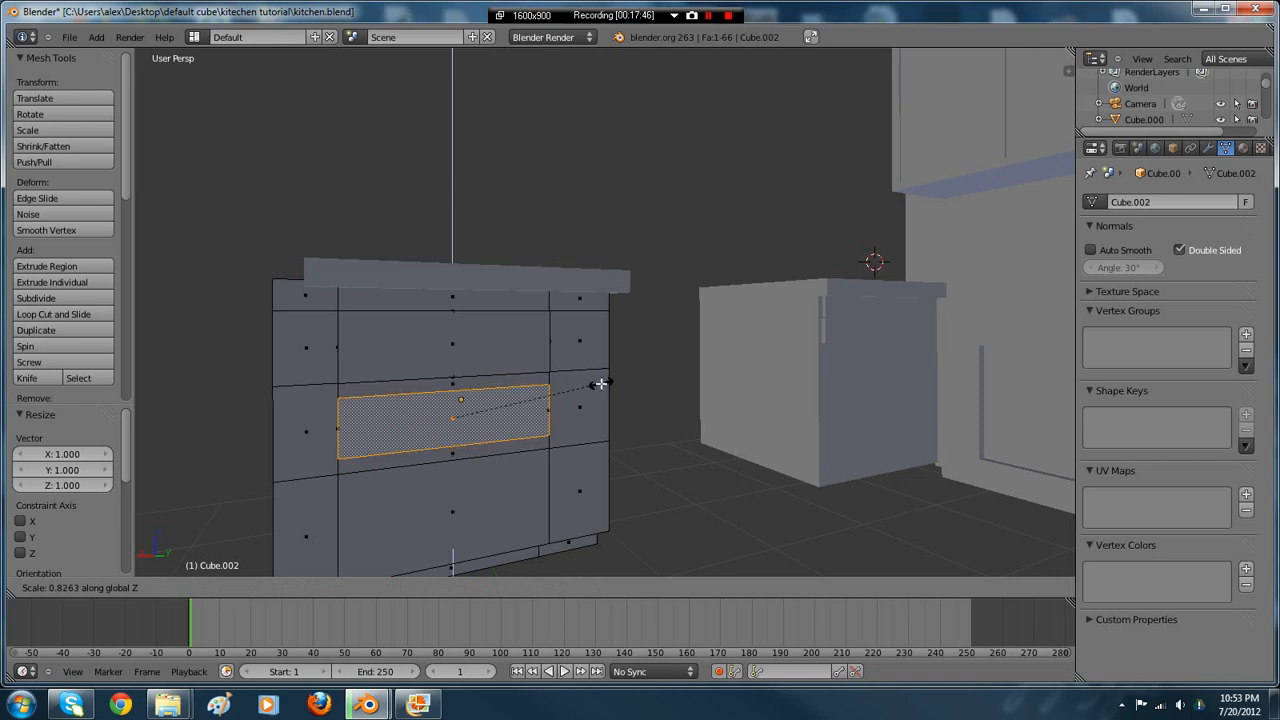
{"action": "left_click", "coordinate": [604, 382]}
{"action": "key", "text": "s"}
{"action": "left_click", "coordinate": [551, 384]}
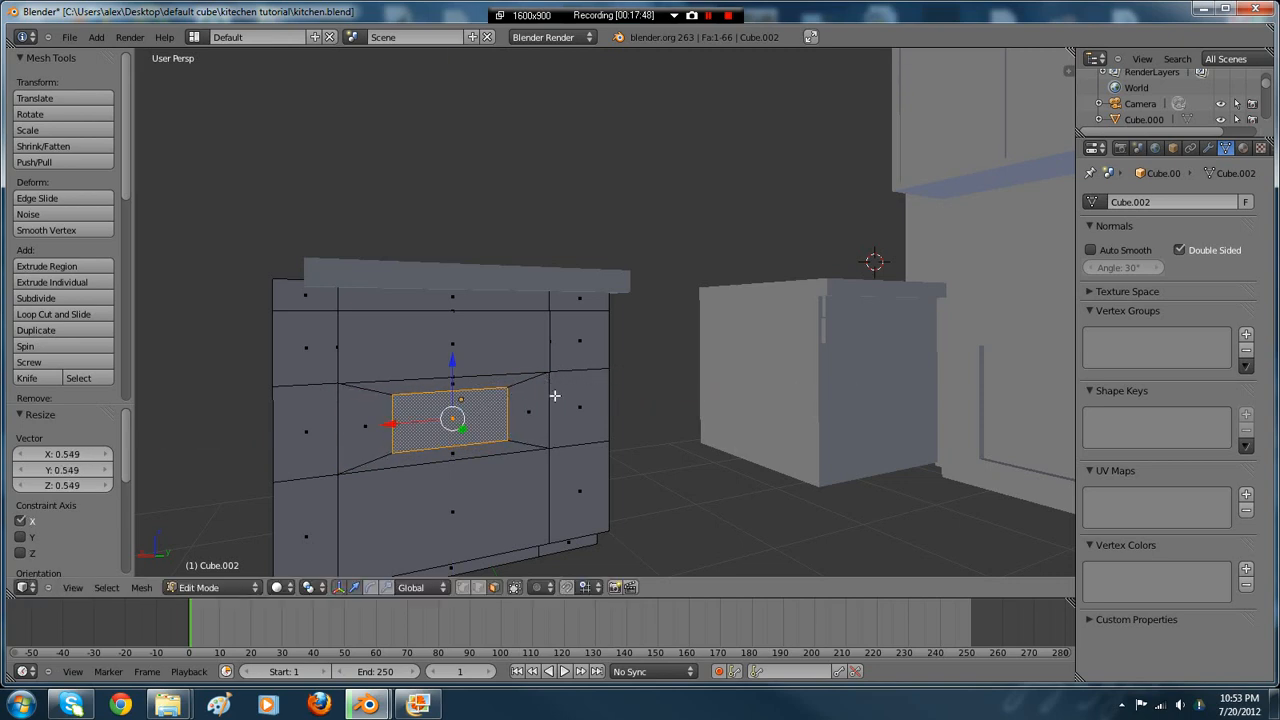
- Extrude the reduced middle drawer face inward to form a recess
{"action": "middle_click_drag", "start_coordinate": [551, 391], "coordinate": [522, 498]}
{"action": "key", "text": "e"}
{"action": "left_click", "coordinate": [604, 493]}
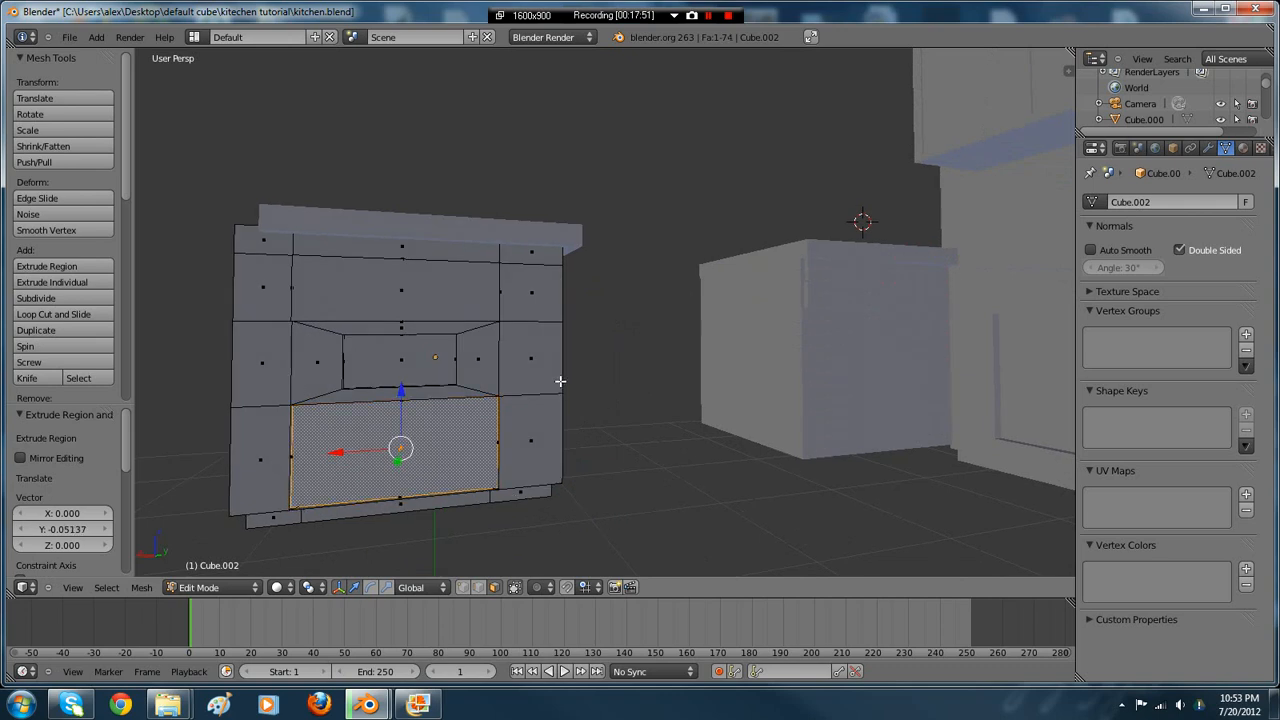
- Try scaling the bottom drawer's central face along X and by 0.873 along Z, and undo the attempt
{"action": "key", "text": "s"}
{"action": "key", "text": "x"}
{"action": "left_click", "coordinate": [510, 406]}
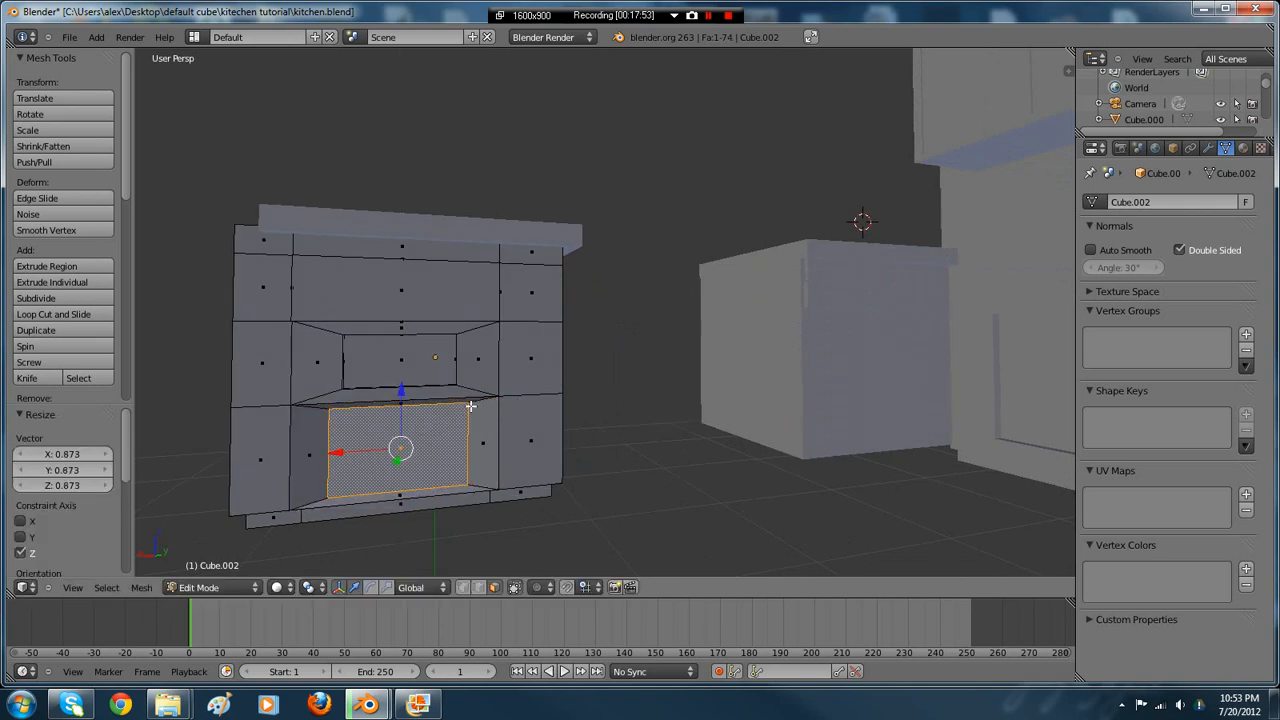
{"action": "key", "text": "ctrl+z"}
- Extrude the bottom drawer's central face in place, and scale it by 0.660 along X and about 0.84 along Z
{"action": "key", "text": "e"}
{"action": "right_click", "coordinate": [525, 396]}
{"action": "key", "text": "s"}
{"action": "key", "text": "x"}
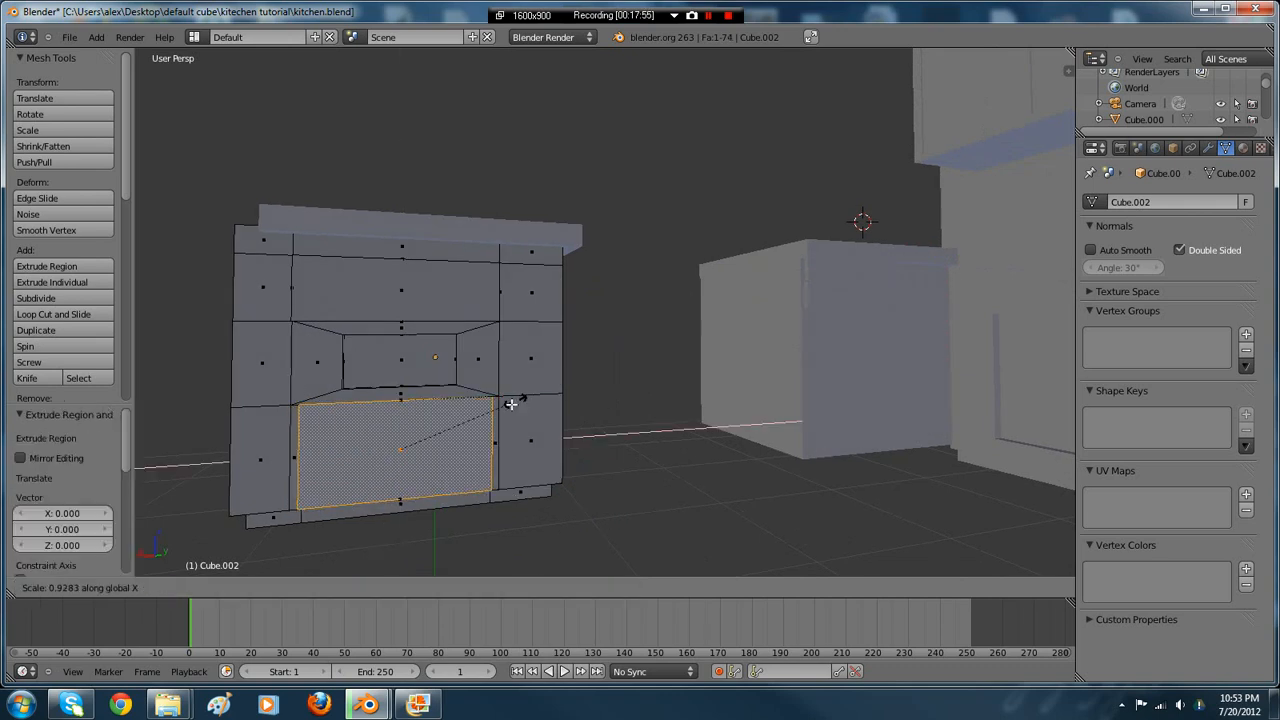
{"action": "left_click", "coordinate": [478, 416]}
{"action": "key", "text": "s"}
{"action": "key", "text": "z"}
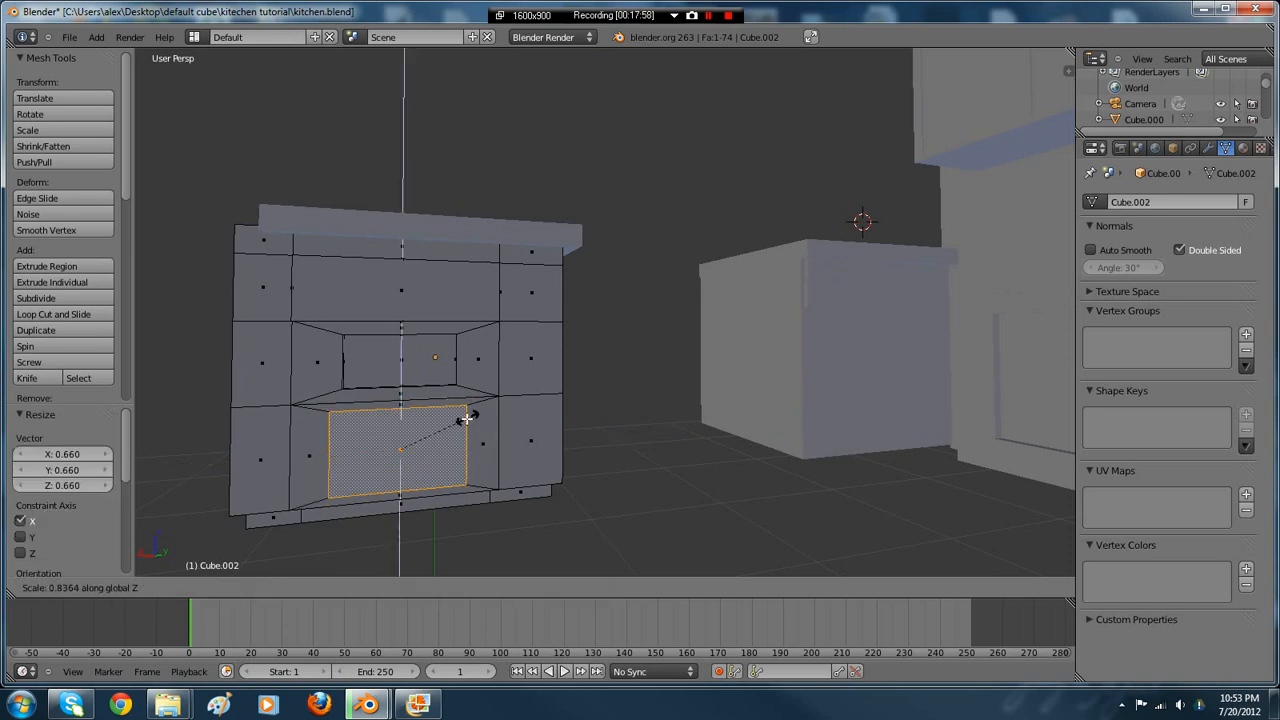
{"action": "left_click", "coordinate": [465, 418]}
{"action": "middle_click_drag", "start_coordinate": [478, 420], "coordinate": [549, 398]}
- Scale the bottom drawer's inner face along X by 0.784, and widen it again by 1.199
{"action": "key", "text": "s"}
{"action": "left_click", "coordinate": [630, 436]}
{"action": "right_click", "coordinate": [529, 381]}
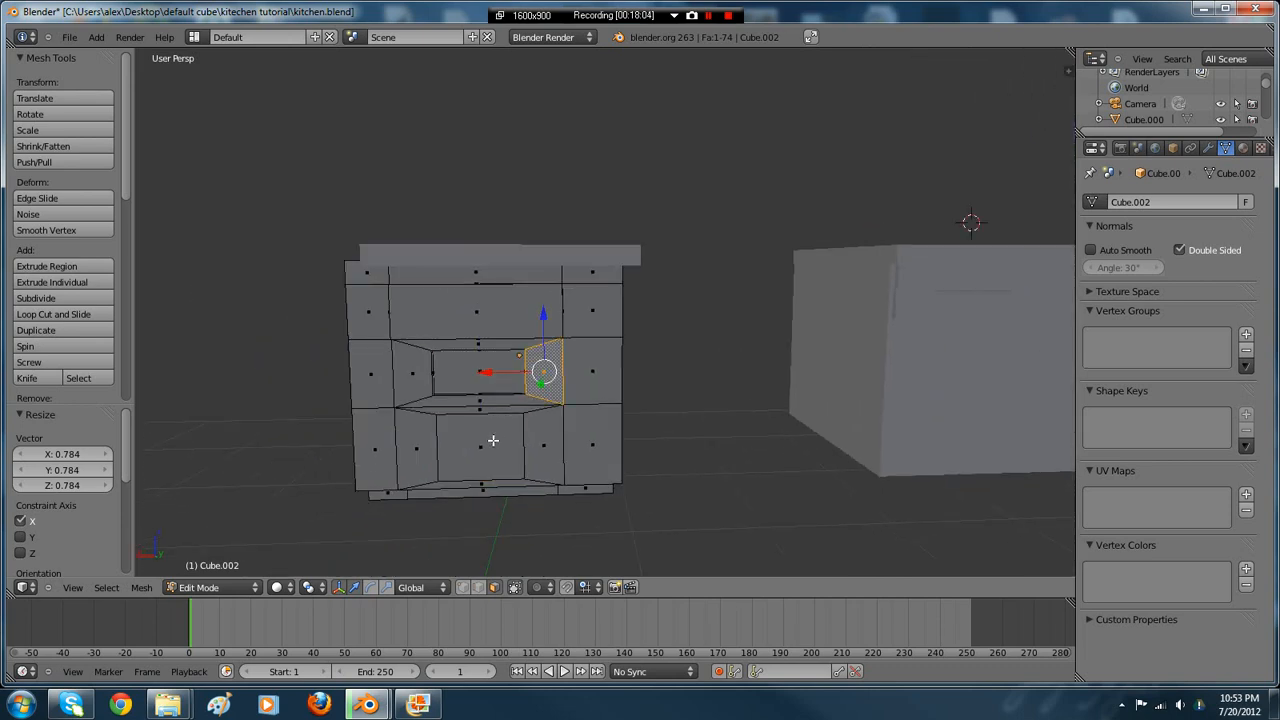
{"action": "right_click", "coordinate": [493, 440]}
{"action": "key", "text": "s"}
{"action": "key", "text": "x"}
{"action": "left_click", "coordinate": [556, 448]}
{"action": "middle_click_drag", "start_coordinate": [629, 468], "coordinate": [651, 467]}
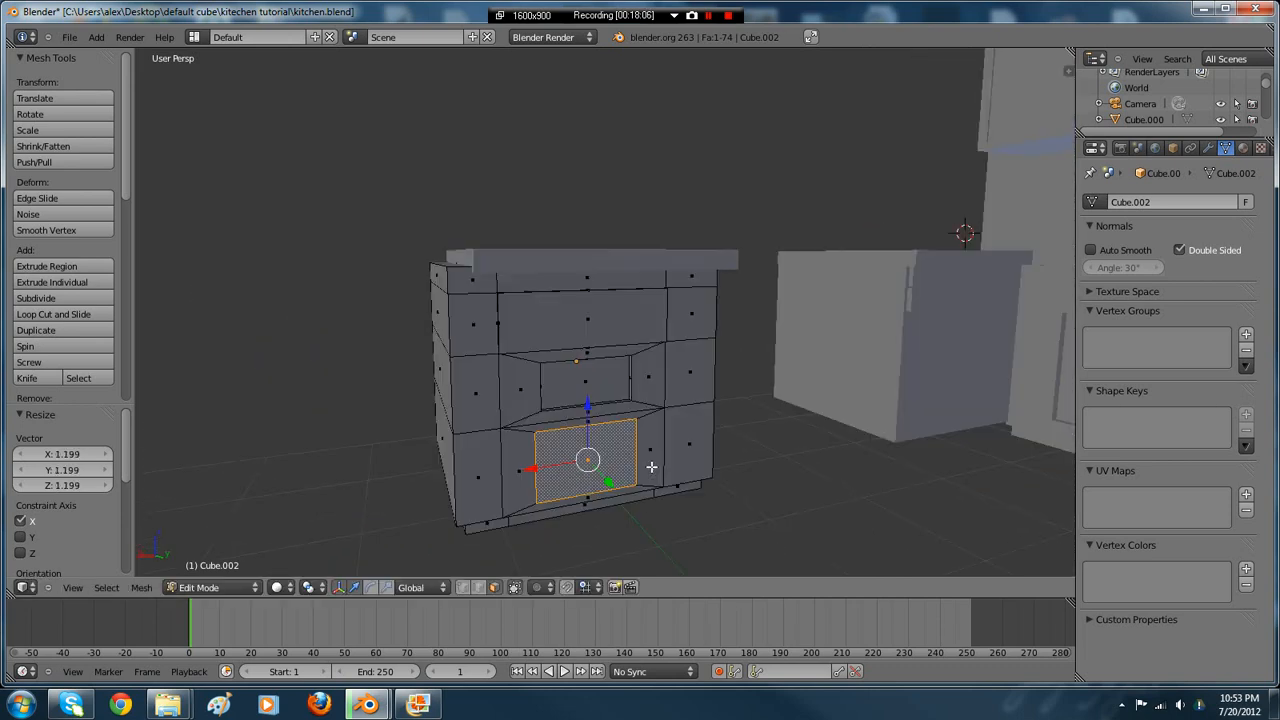
- Scale the bottom drawer's inner face along Z by 0.667, and extrude it about 0.023 inward
{"action": "key", "text": "s"}
{"action": "key", "text": "z"}
{"action": "left_click", "coordinate": [623, 420]}
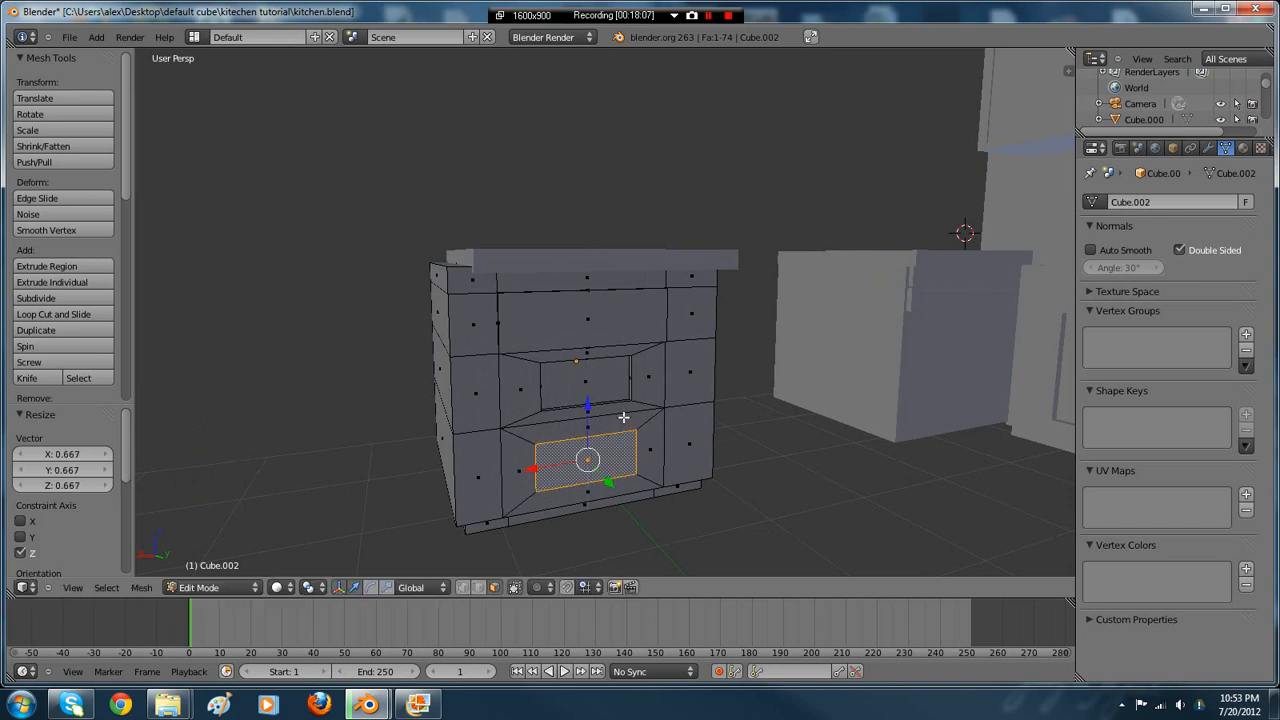
{"action": "middle_click_drag", "start_coordinate": [623, 417], "coordinate": [659, 411]}
{"action": "key", "text": "e"}
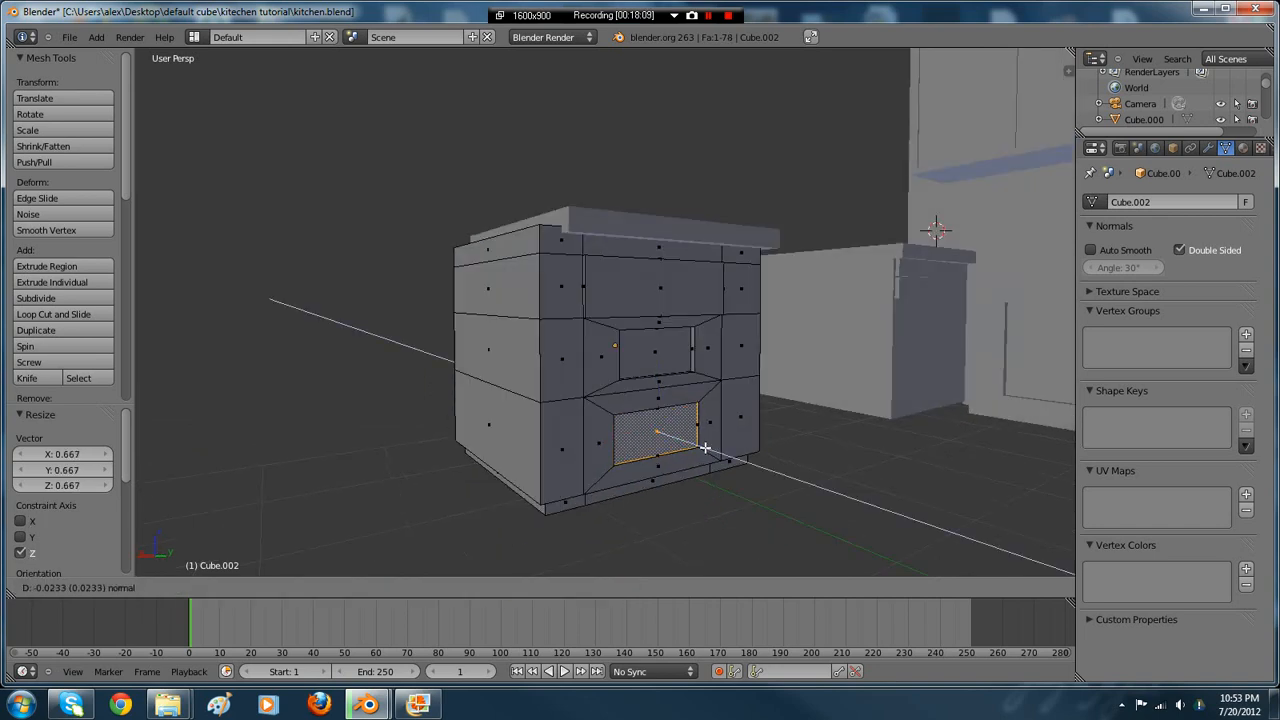
{"action": "left_click", "coordinate": [705, 448]}
- Inspect the middle and bottom drawer recesses from several angles in Object Mode
{"action": "key", "text": "Tab"}
{"action": "mouse_move", "coordinate": [705, 448]}
{"action": "middle_mouse_down"}
{"action": "mouse_move", "coordinate": [664, 414]}
{"action": "mouse_move", "coordinate": [577, 449]}
{"action": "mouse_move", "coordinate": [643, 491]}
{"action": "mouse_move", "coordinate": [700, 463]}
{"action": "middle_mouse_up"}
{"action": "key", "text": "Tab"}
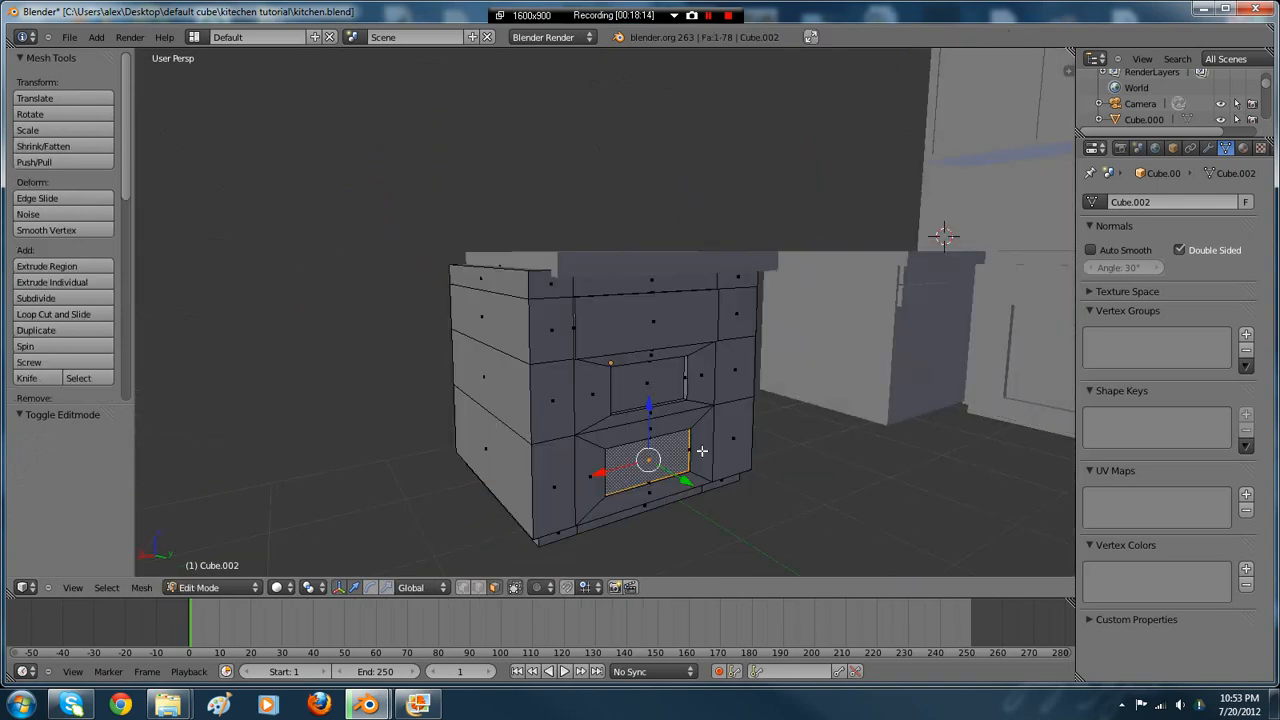
{"action": "key", "text": "Tab"}
{"action": "key", "text": "Tab"}
{"action": "middle_click_drag", "start_coordinate": [677, 393], "coordinate": [507, 459]}
{"action": "key", "text": "Tab"}
{"action": "key", "text": "Tab"}
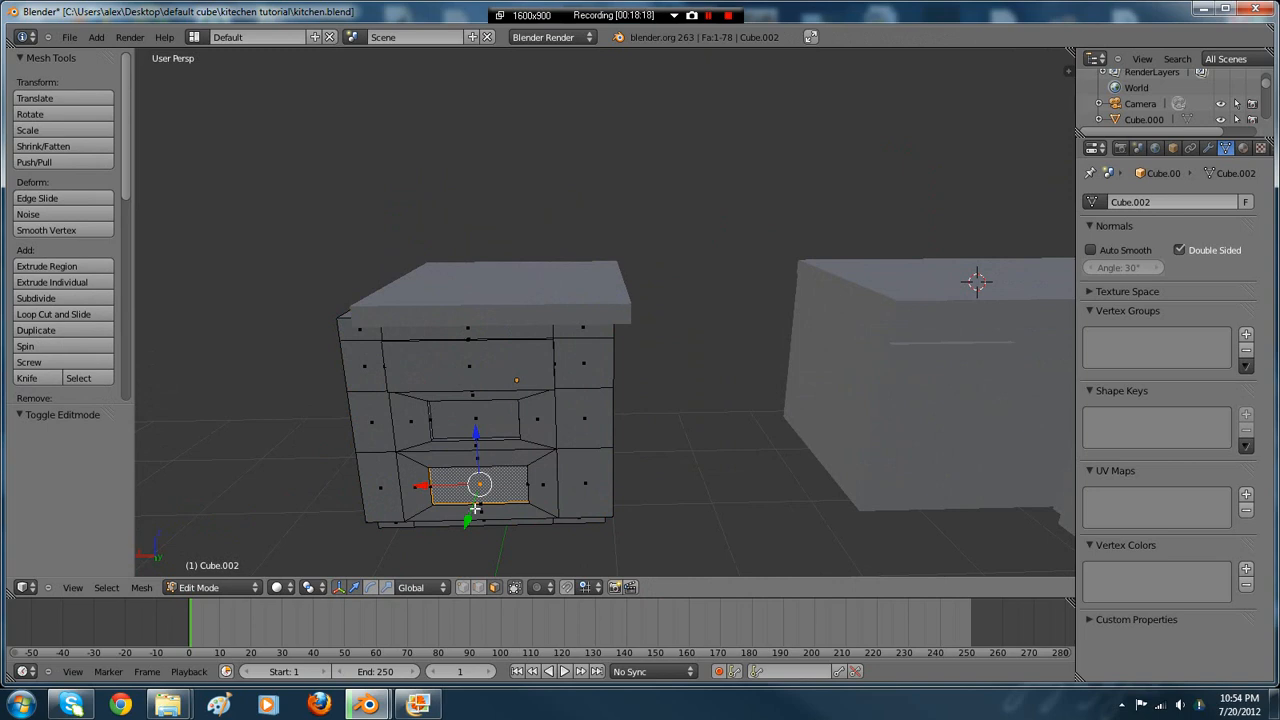
{"action": "key", "text": "Tab"}
{"action": "middle_click_drag", "start_coordinate": [475, 508], "coordinate": [649, 457]}
- Check the drawer fronts in the reference kitchen photo
{"action": "mouse_move", "coordinate": [368, 704]}
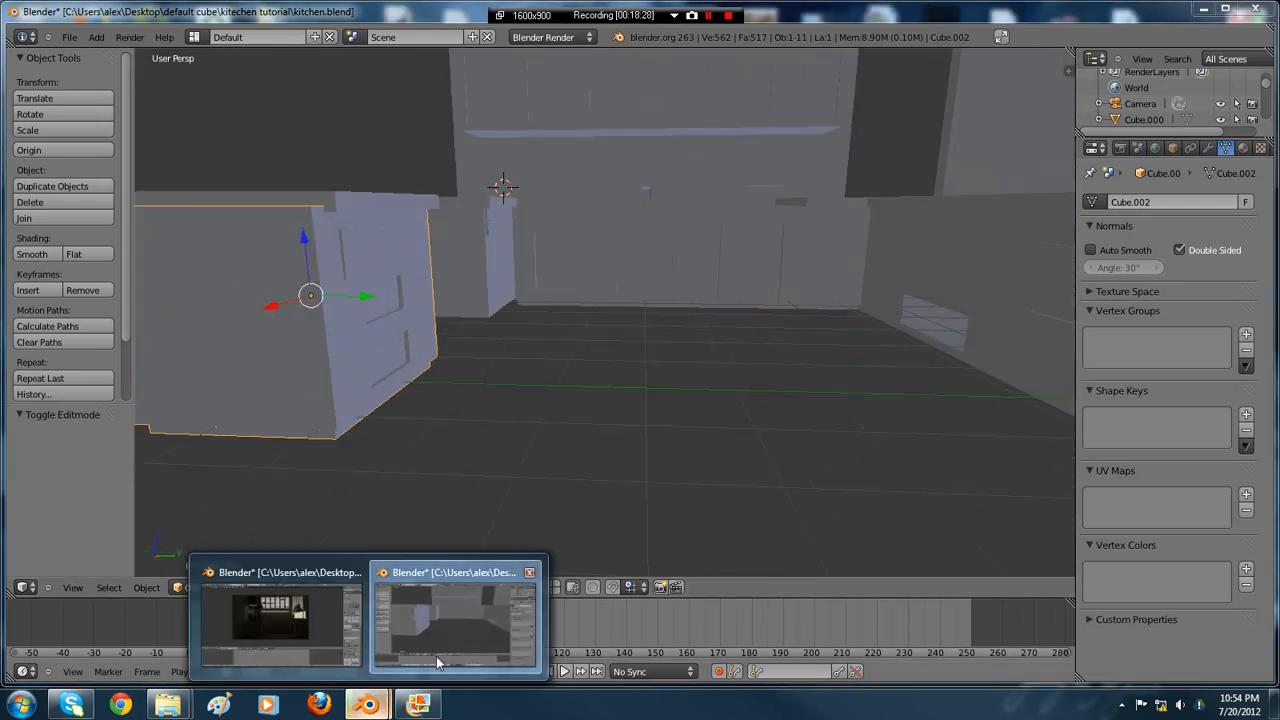
{"action": "left_click", "coordinate": [420, 706]}
{"action": "left_click", "coordinate": [420, 706]}
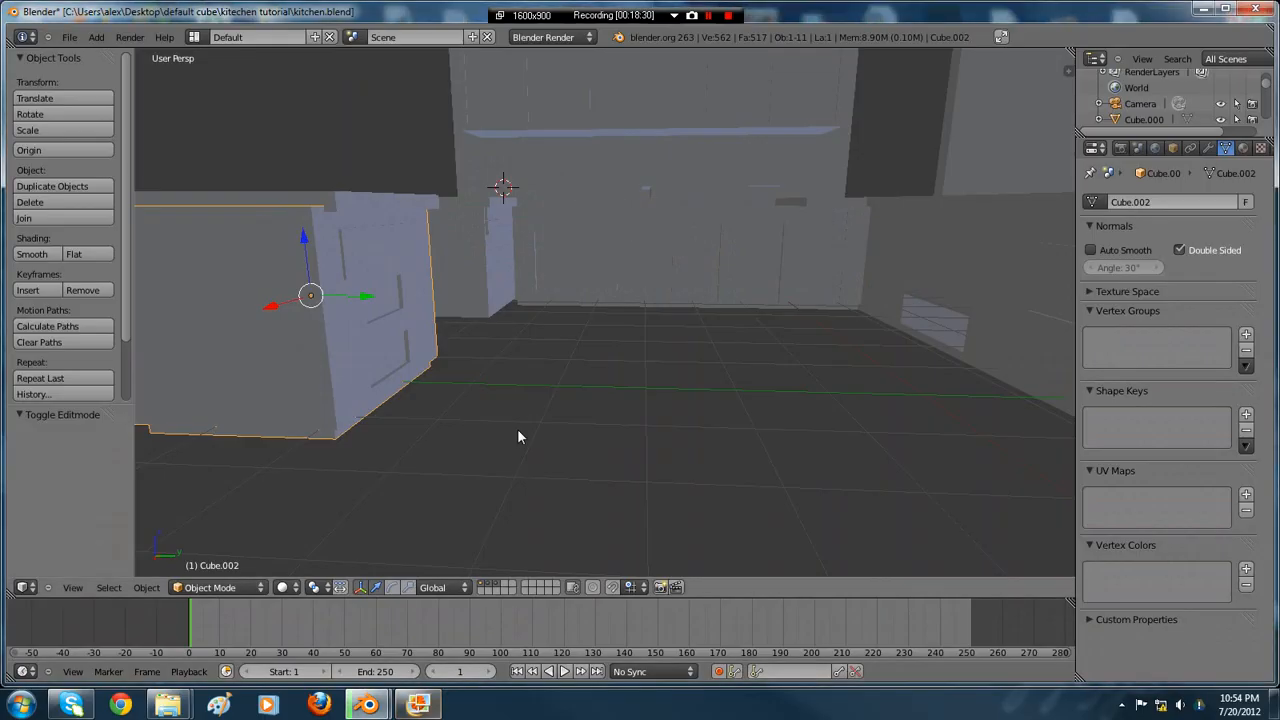
{"action": "left_click", "coordinate": [420, 706]}
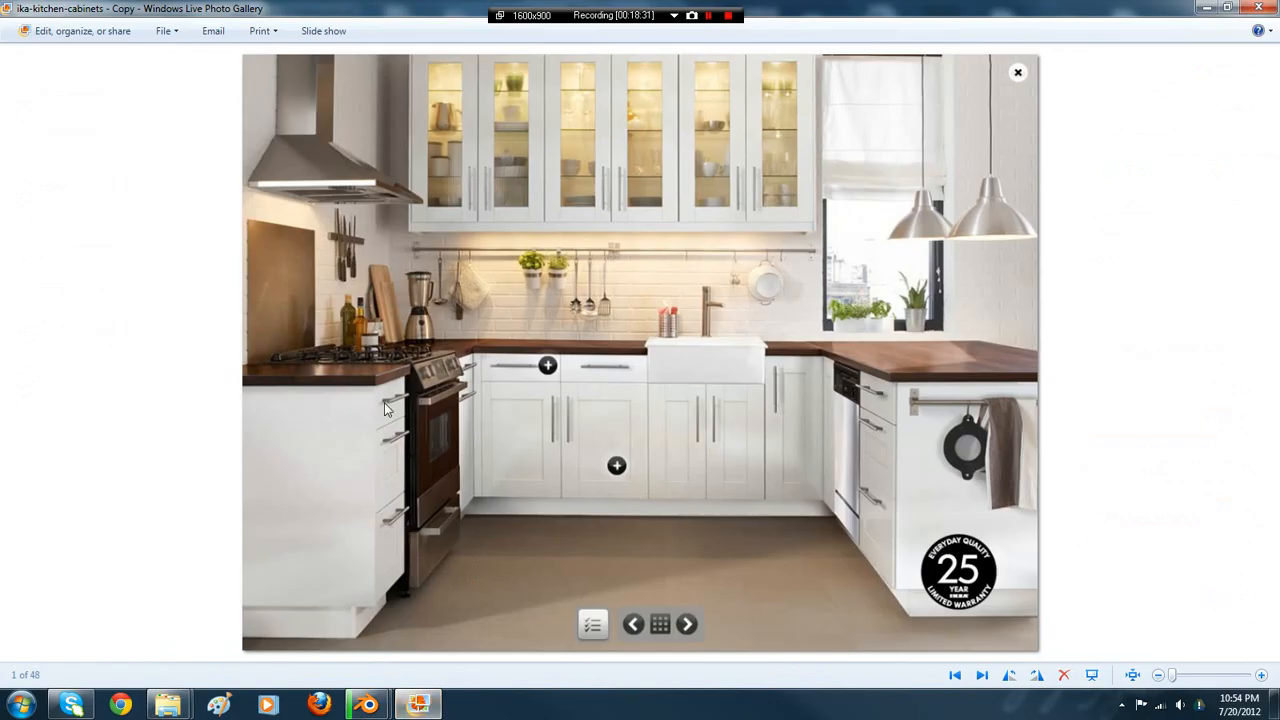
{"action": "left_click", "coordinate": [420, 706]}
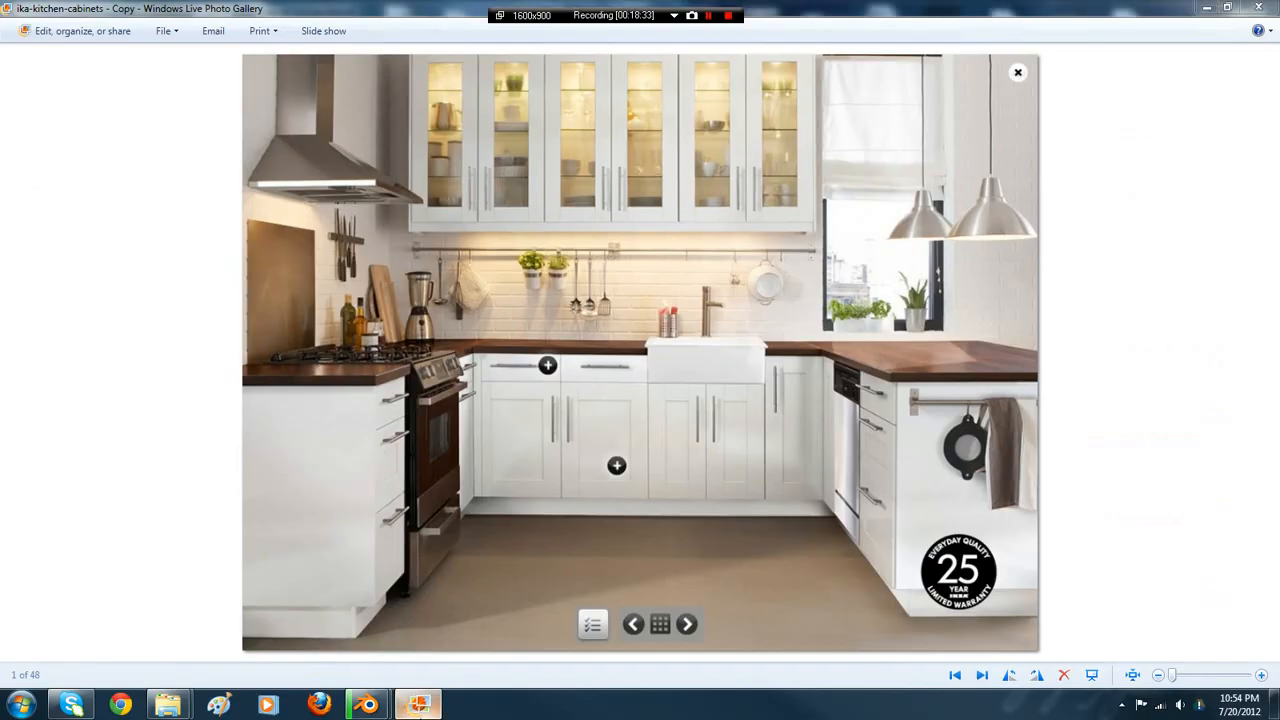
- Select one side wall of the bottom drawer's recess in wireframe view, and move it 0.06096 along X
{"action": "scroll", "coordinate": [598, 305], "scroll_direction": "down", "scroll_amount": 3}
{"action": "middle_click_drag", "start_coordinate": [598, 305], "coordinate": [754, 295]}
{"action": "scroll", "coordinate": [622, 358], "scroll_direction": "up", "scroll_amount": 3}
{"action": "key", "text": "z"}
{"action": "key", "text": "Tab"}
{"action": "right_click", "coordinate": [667, 442]}
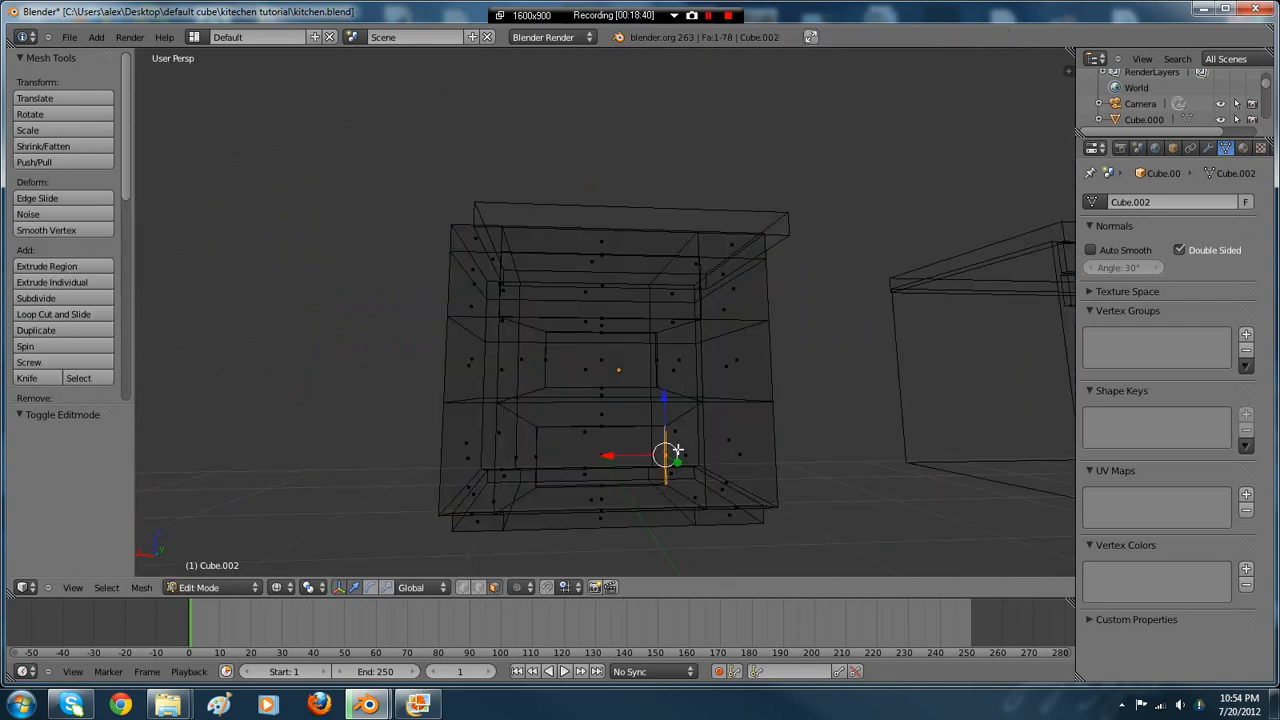
{"action": "middle_click_drag", "start_coordinate": [676, 449], "coordinate": [674, 460]}
{"action": "key", "text": "z"}
{"action": "left_click_drag", "start_coordinate": [625, 459], "coordinate": [614, 461]}
- Select the opposite side wall of the bottom drawer's recess, and move it about -0.06 along X
{"action": "right_click", "coordinate": [534, 453]}
{"action": "right_click", "coordinate": [540, 457]}
{"action": "key", "text": "z"}
{"action": "right_click", "coordinate": [539, 459]}
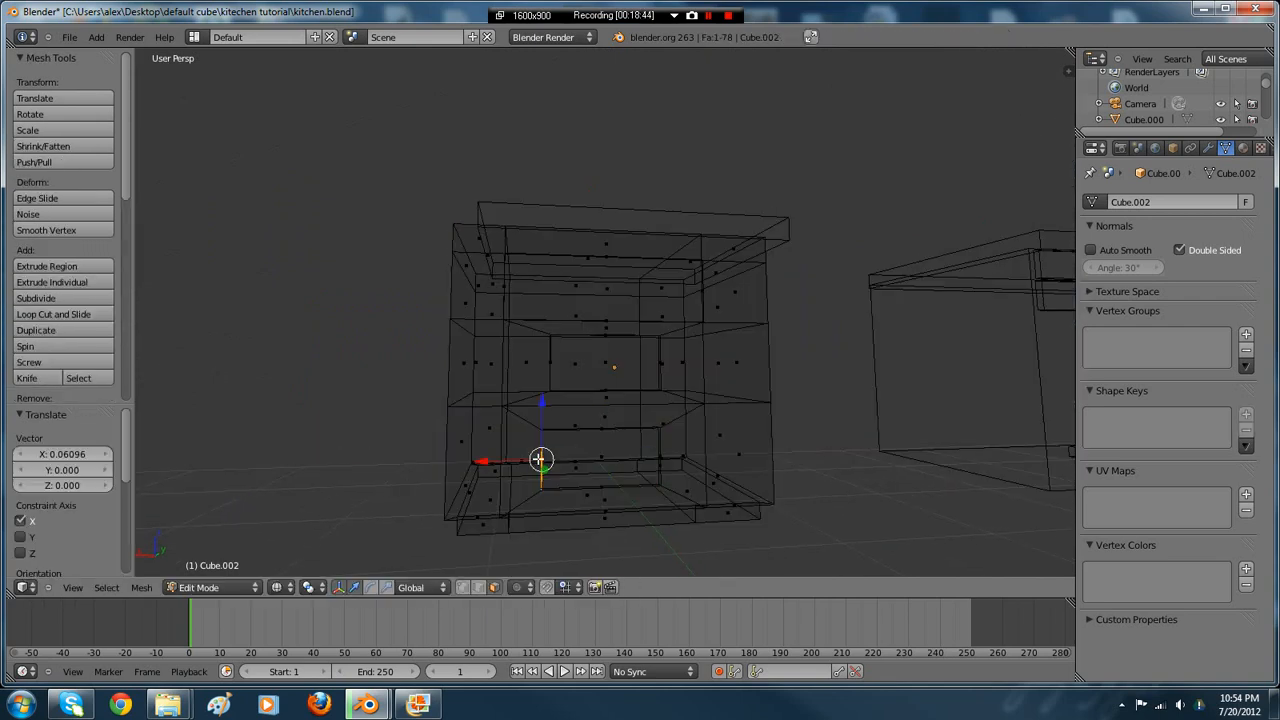
{"action": "key", "text": "z"}
{"action": "key", "text": "g"}
{"action": "key", "text": "x"}
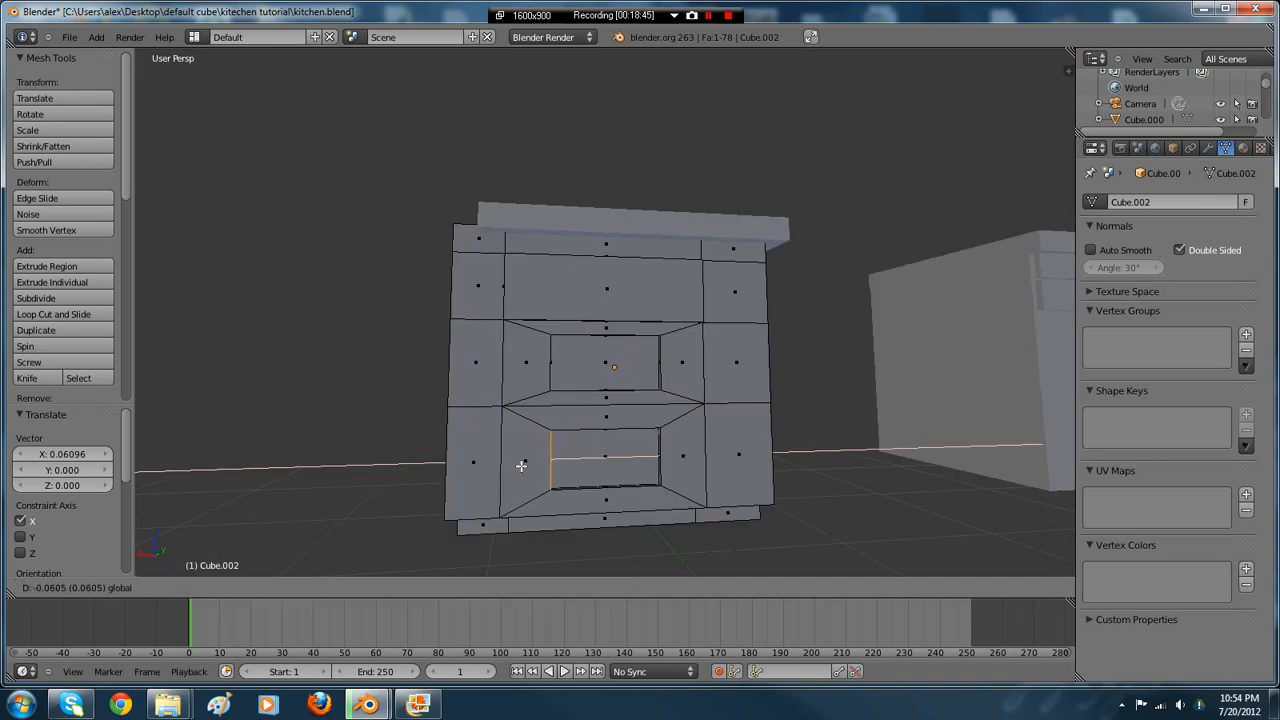
{"action": "left_click_drag", "start_coordinate": [521, 466], "coordinate": [523, 465]}
- Raise the freestanding cabinet's countertop by 0.05858 along Z in Object Mode
{"action": "middle_click_drag", "start_coordinate": [672, 406], "coordinate": [800, 466]}
{"action": "key", "text": "Tab"}
{"action": "key", "text": "Tab"}
{"action": "key", "text": "Tab"}
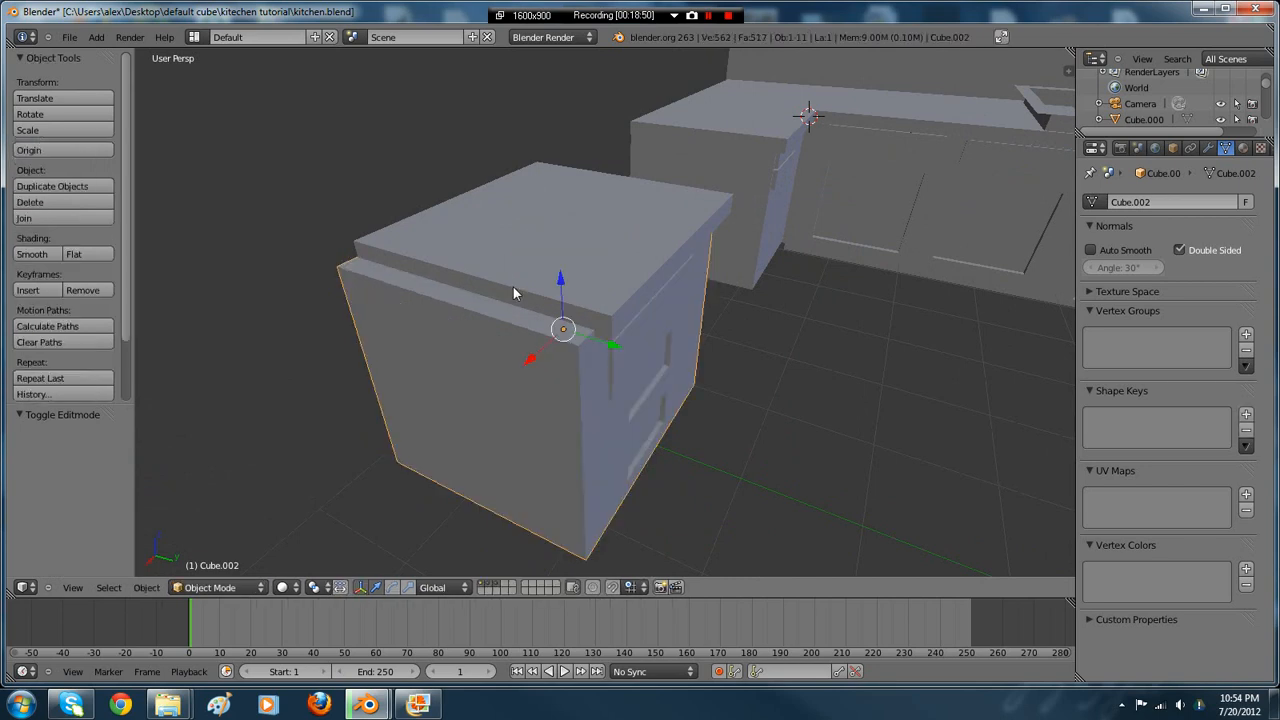
{"action": "right_click", "coordinate": [513, 287]}
{"action": "left_click", "coordinate": [551, 280]}
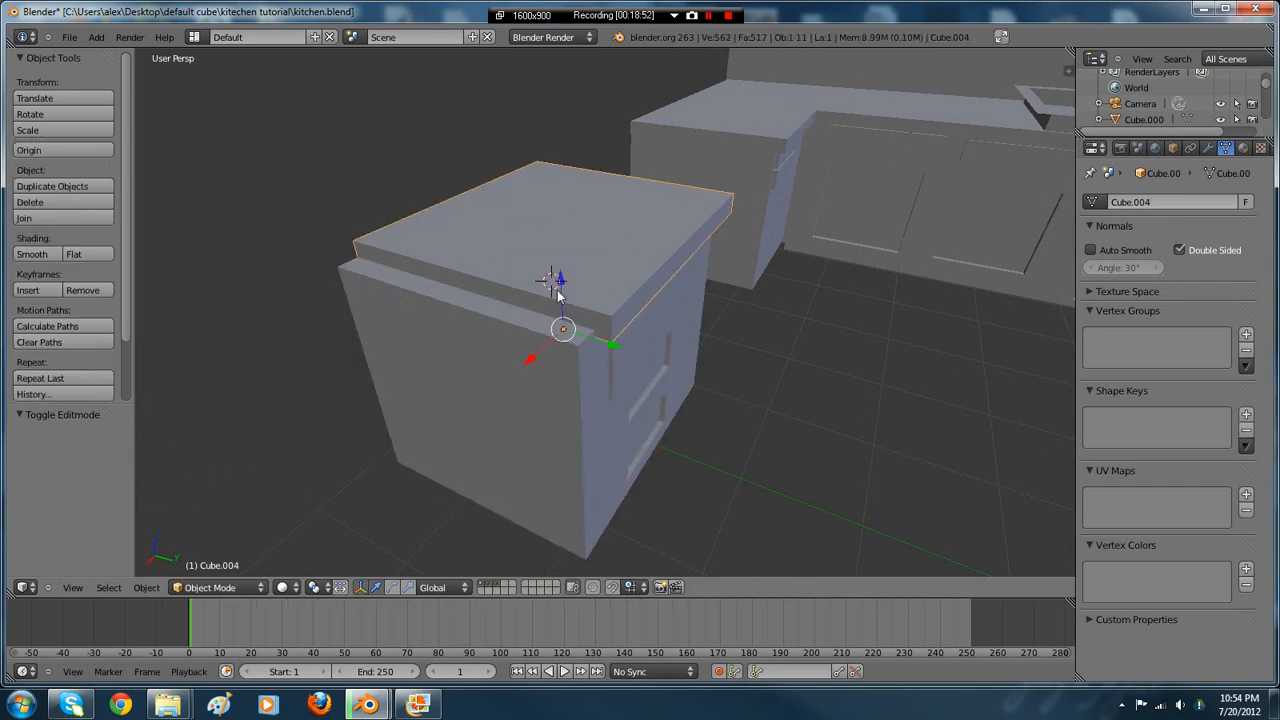
{"action": "key", "text": "g"}
{"action": "key", "text": "z"}
{"action": "left_click", "coordinate": [525, 287]}
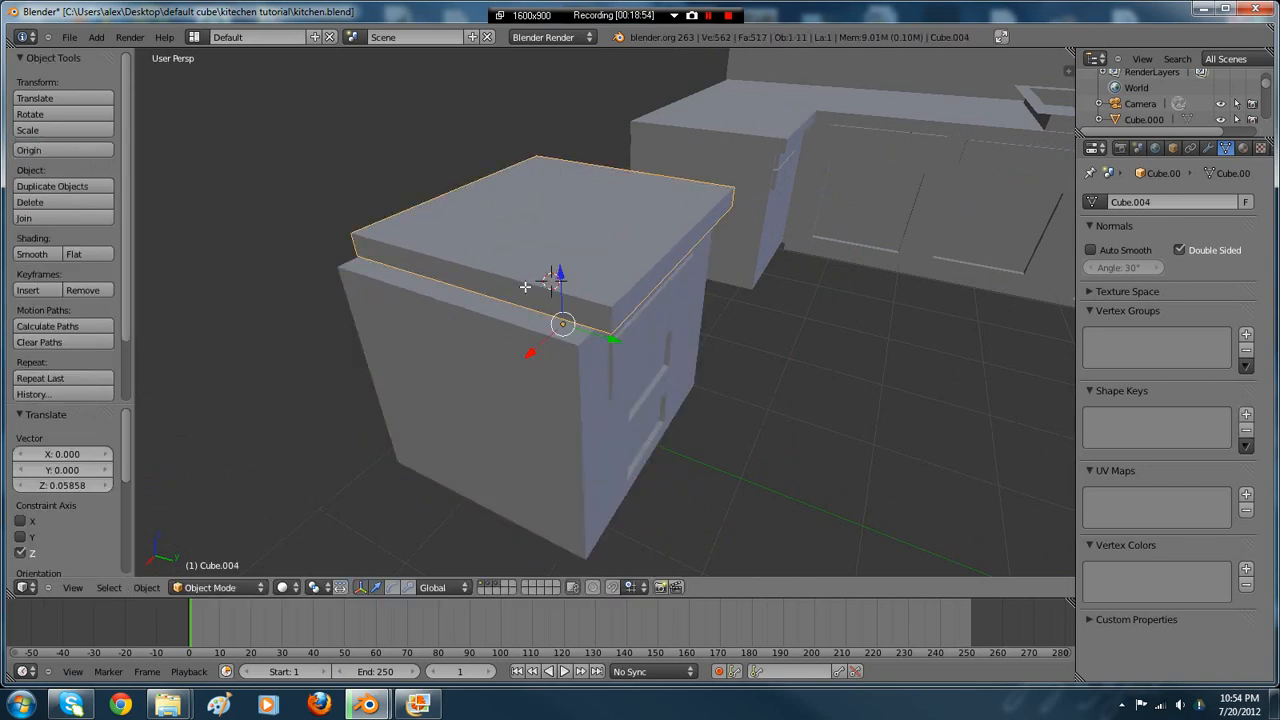
- Extend the side face of the freestanding cabinet's countertop by about 0.23 along X in Edit Mode
{"action": "key", "text": "Tab"}
{"action": "key", "text": "g"}
{"action": "key", "text": "x"}
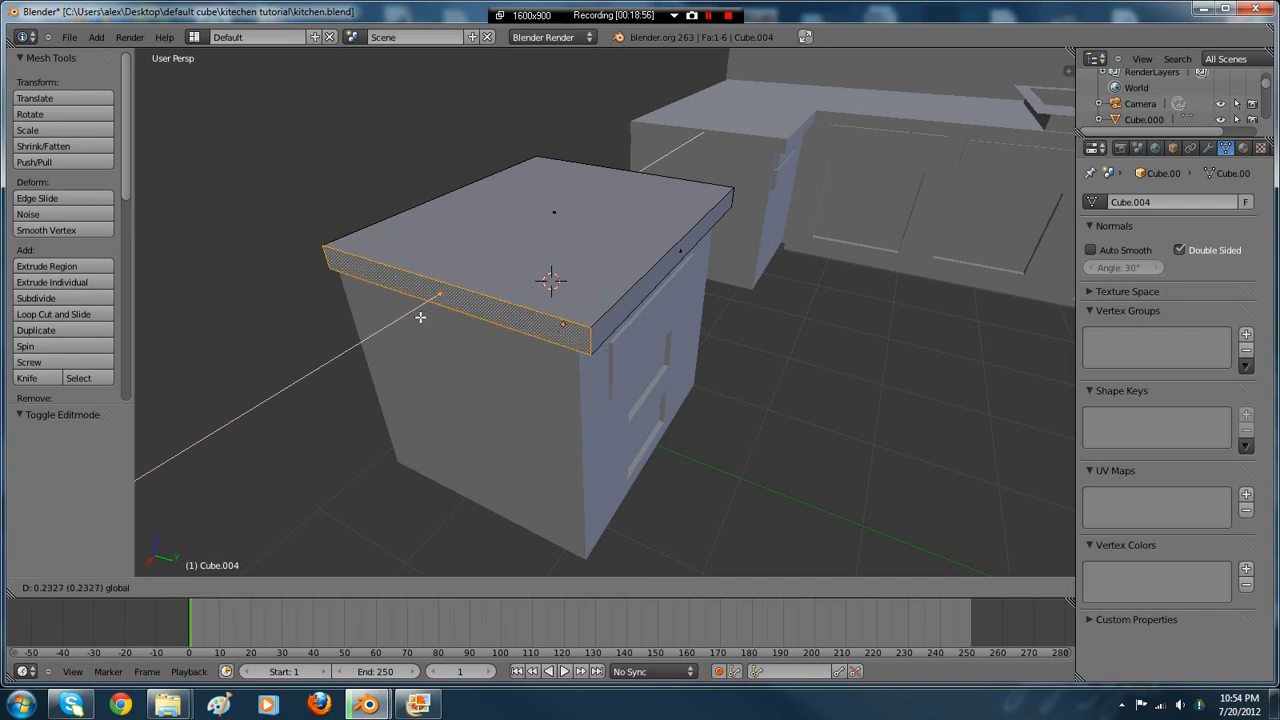
{"action": "left_click", "coordinate": [420, 317]}
{"action": "key", "text": "Tab"}
{"action": "middle_click_drag", "start_coordinate": [420, 317], "coordinate": [630, 289]}
{"action": "key", "text": "Tab"}
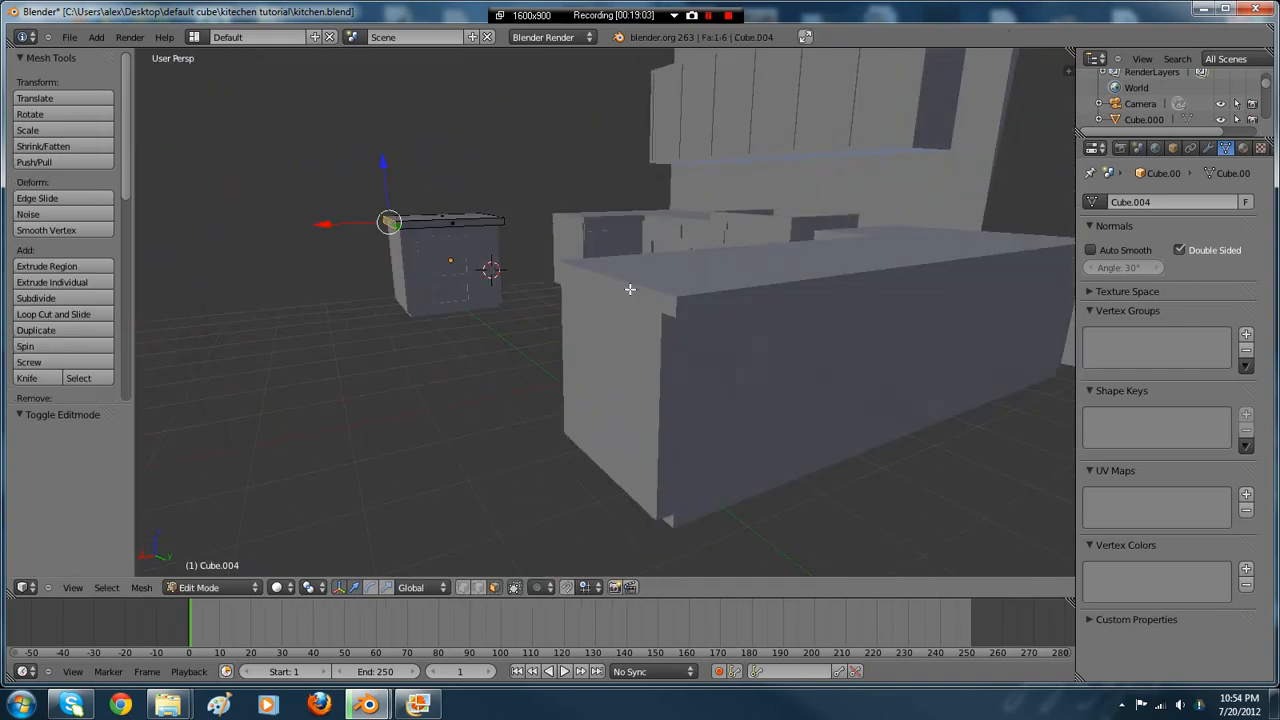
- Select the end face of the long peninsula's countertop in Edit Mode, and extend it slightly outward
{"action": "key", "text": "Tab"}
{"action": "right_click", "coordinate": [629, 290]}
{"action": "key", "text": "Tab"}
{"action": "right_click", "coordinate": [618, 289]}
{"action": "left_click_drag", "start_coordinate": [557, 292], "coordinate": [544, 303]}
{"action": "key", "text": "Tab"}
{"action": "middle_click_drag", "start_coordinate": [544, 303], "coordinate": [757, 307]}
{"action": "right_click", "coordinate": [841, 288]}
{"action": "right_click", "coordinate": [773, 317]}
{"action": "key", "text": "Tab"}
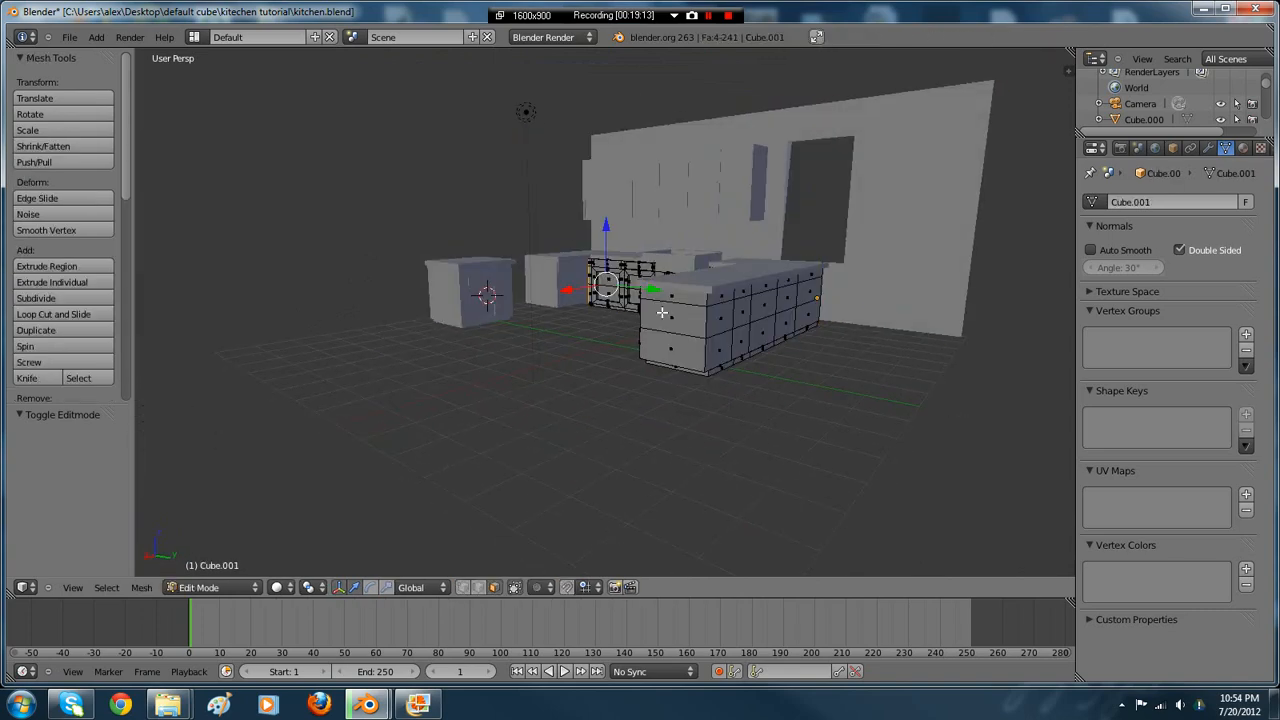
{"action": "middle_click_drag", "start_coordinate": [662, 312], "coordinate": [834, 330]}
{"action": "key", "text": "Tab"}
{"action": "scroll", "coordinate": [612, 267], "scroll_direction": "up", "scroll_amount": 5}
{"action": "middle_click_drag", "start_coordinate": [612, 267], "coordinate": [660, 482]}
{"action": "scroll", "coordinate": [607, 265], "scroll_direction": "down", "scroll_amount": 2}
- Switch to an empty layer, center the 3D cursor at the origin, and add a cube there
{"action": "left_click", "coordinate": [508, 589]}
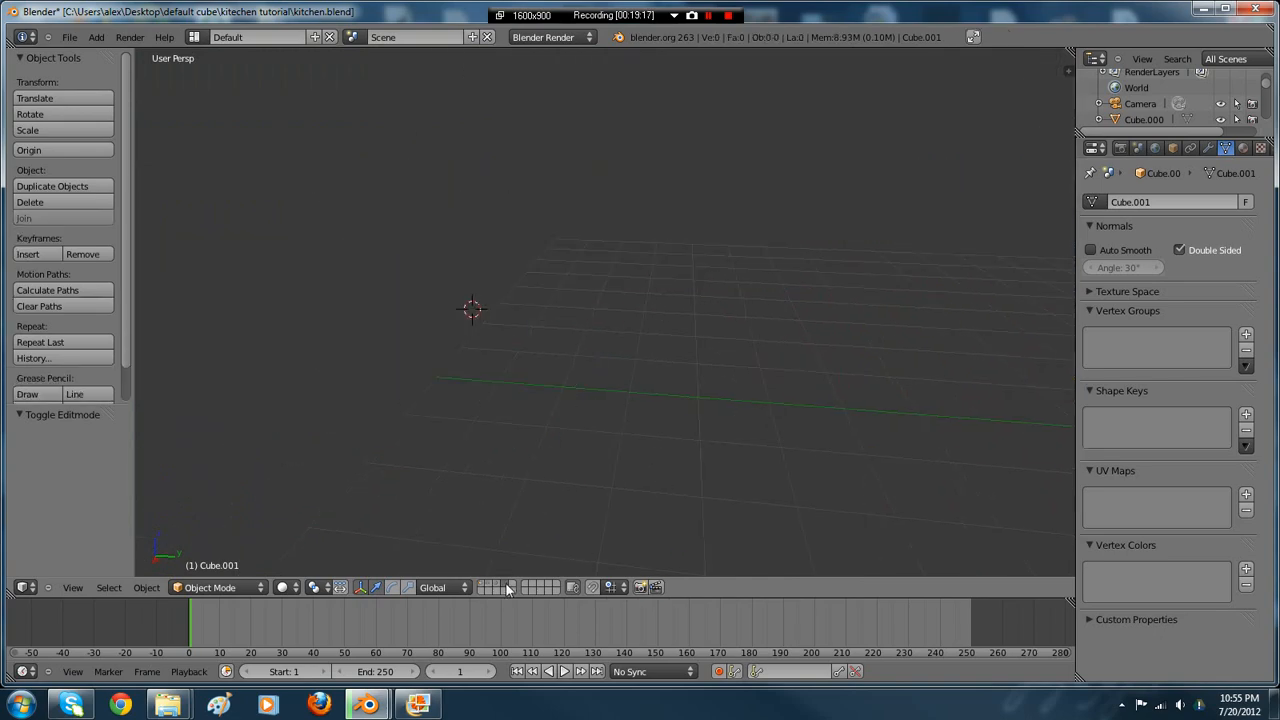
{"action": "key", "text": "shift+c"}
{"action": "key", "text": "shift+a"}
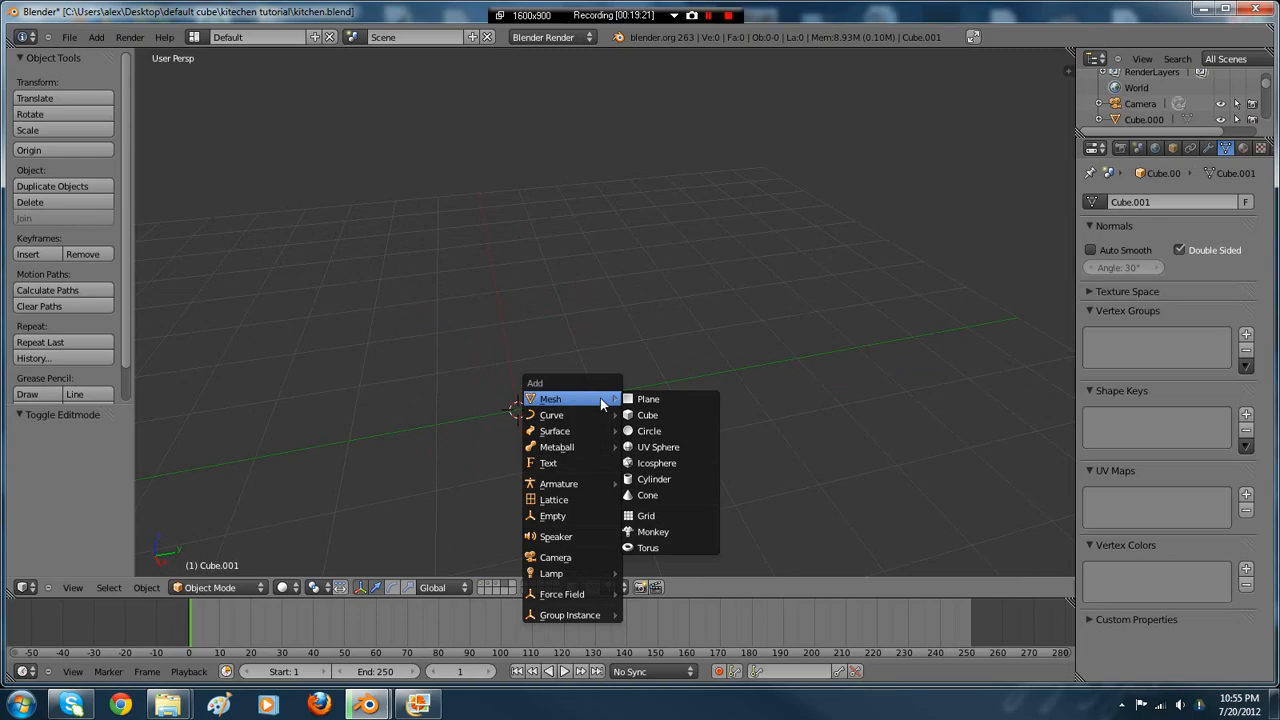
{"action": "left_click", "coordinate": [668, 414]}
- Examine the drawer and door handles up close in the reference kitchen photo, and return to Blender
{"action": "left_click", "coordinate": [432, 708]}
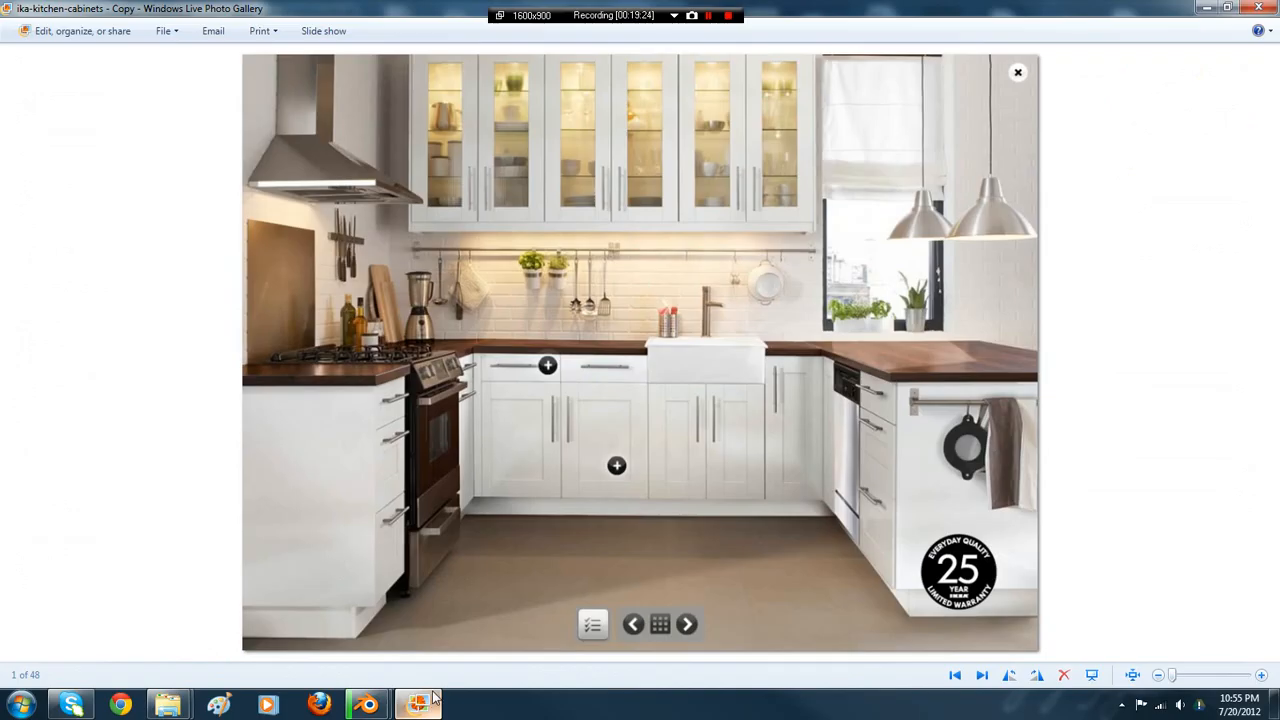
{"action": "scroll", "coordinate": [946, 500], "scroll_direction": "up", "scroll_amount": 2}
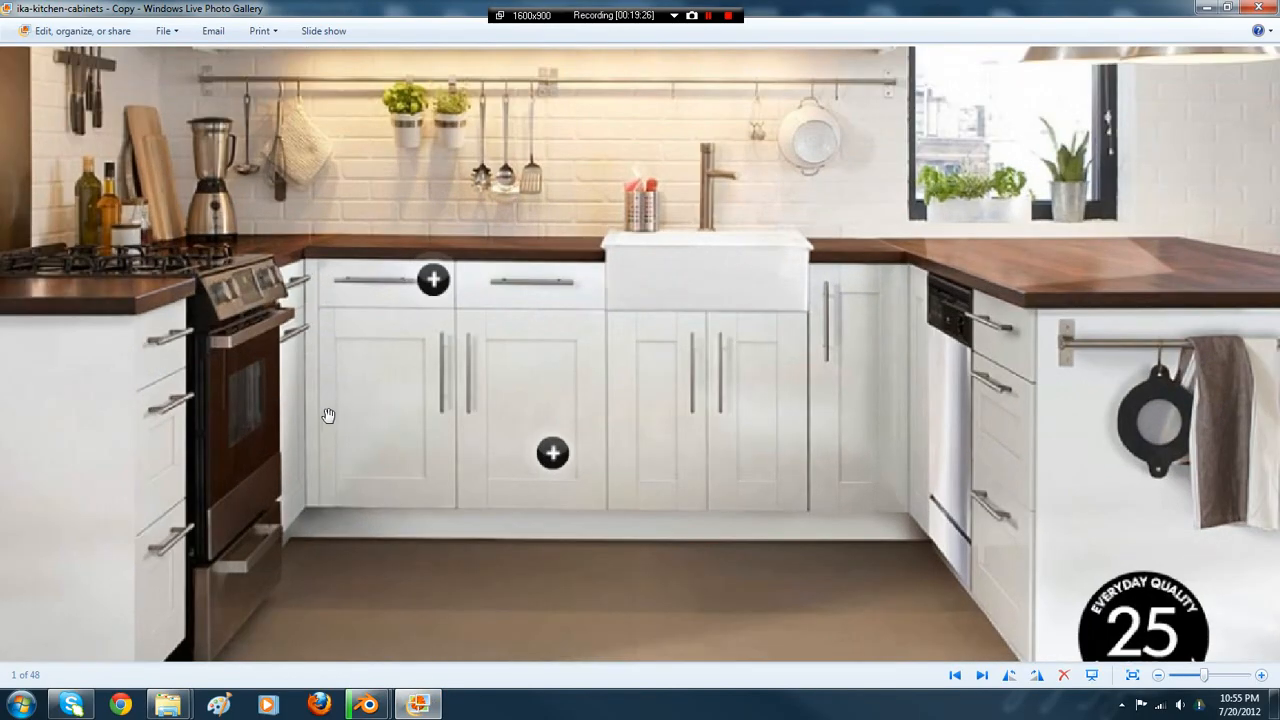
{"action": "scroll", "coordinate": [215, 410], "scroll_direction": "up", "scroll_amount": 1}
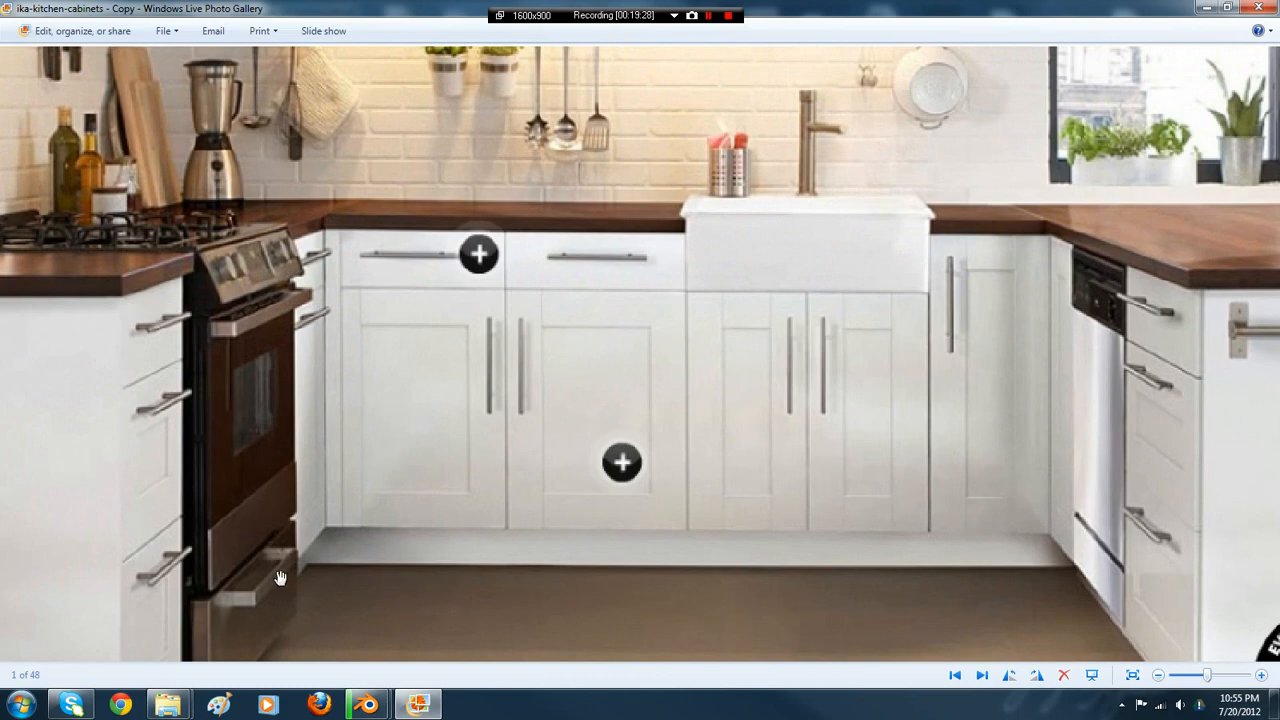
{"action": "left_click", "coordinate": [368, 704]}
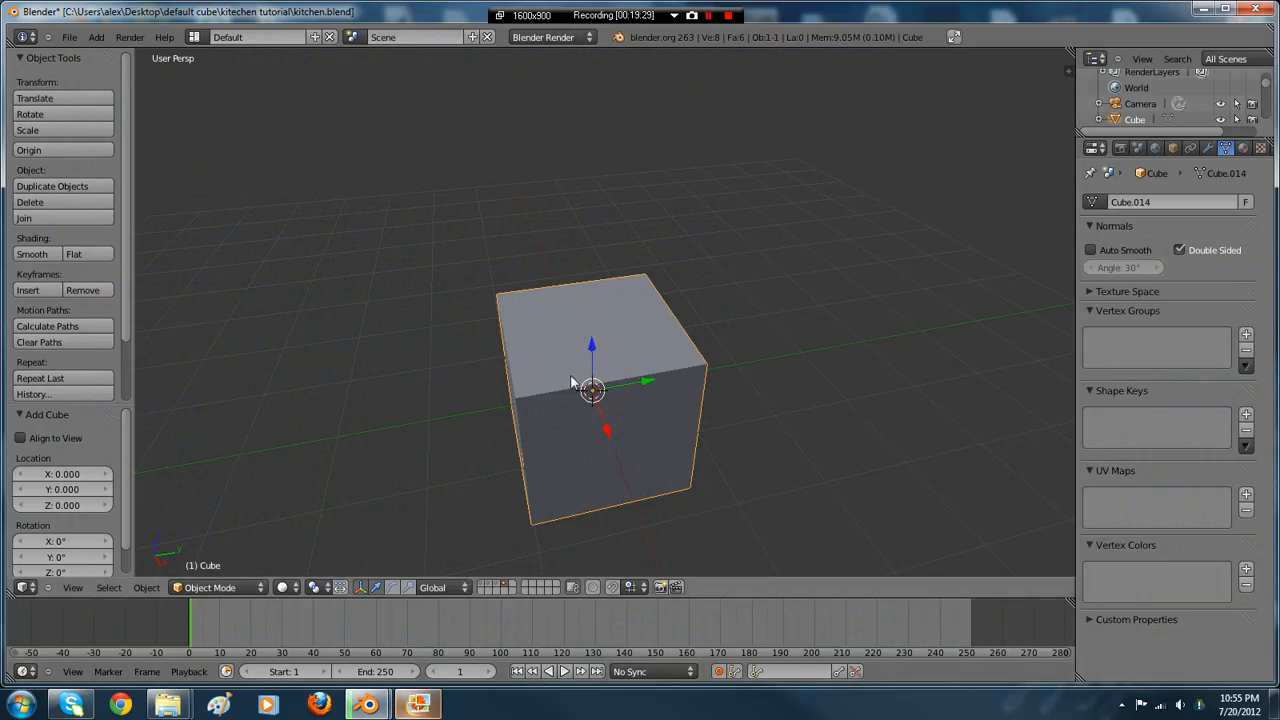
- Add a Subdivision Surface modifier to the new cube, and set its View subdivisions to 2
{"action": "scroll", "coordinate": [640, 360], "scroll_direction": "down", "scroll_amount": 2}
{"action": "left_click", "coordinate": [1208, 147]}
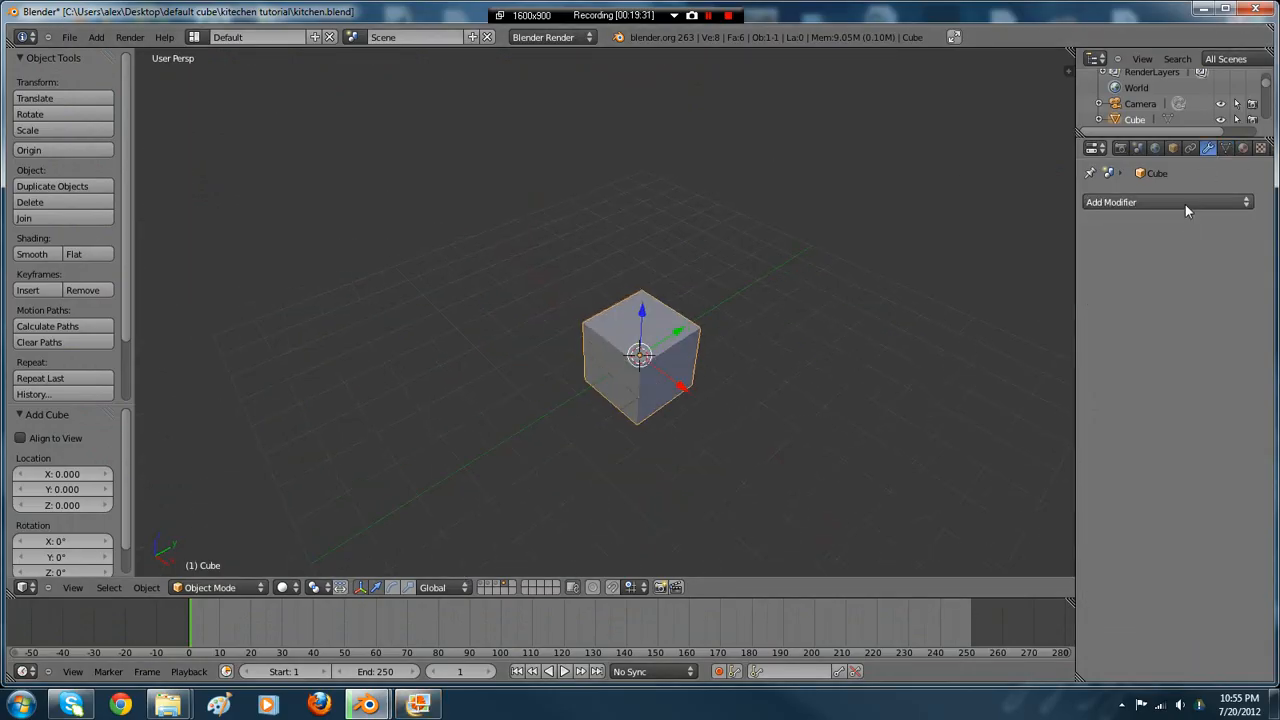
{"action": "left_click", "coordinate": [1185, 204]}
{"action": "left_click", "coordinate": [941, 397]}
{"action": "middle_click_drag", "start_coordinate": [831, 395], "coordinate": [942, 337]}
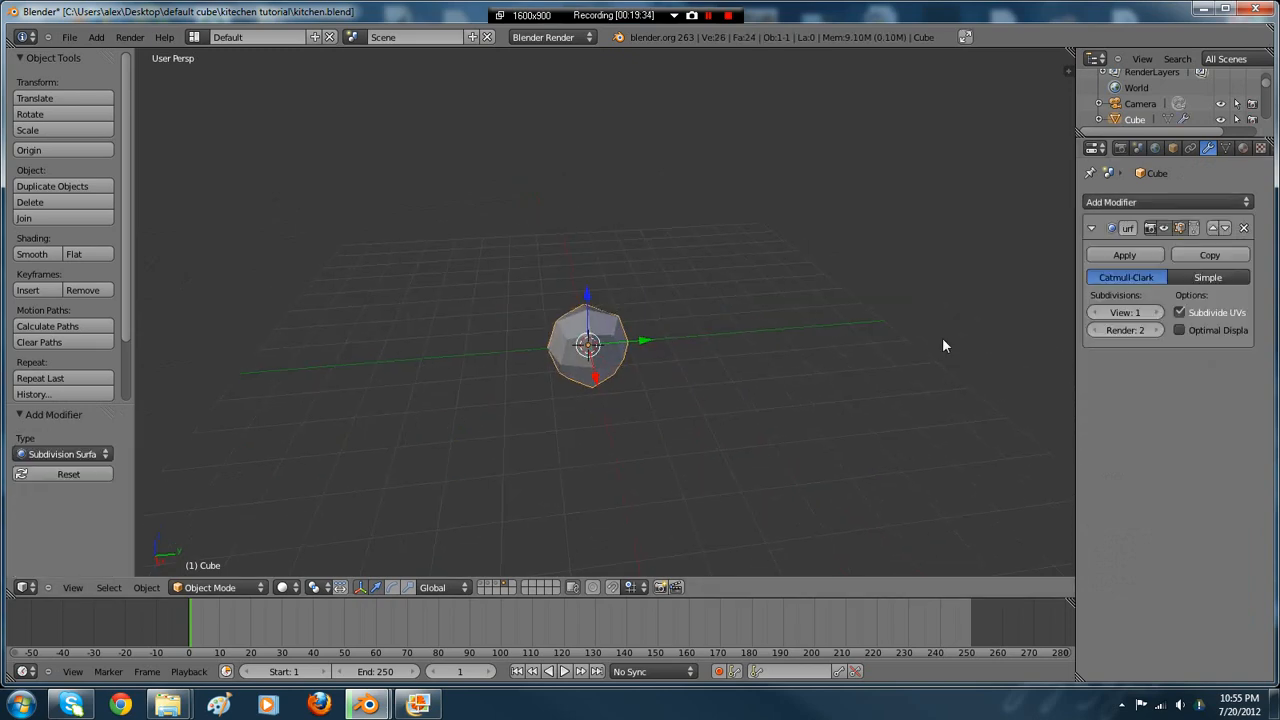
{"action": "left_click", "coordinate": [1158, 313]}
- Stretch the cube into a long bar in Edit Mode by moving its positive Y face 5.304 along Y
{"action": "key", "text": "Tab"}
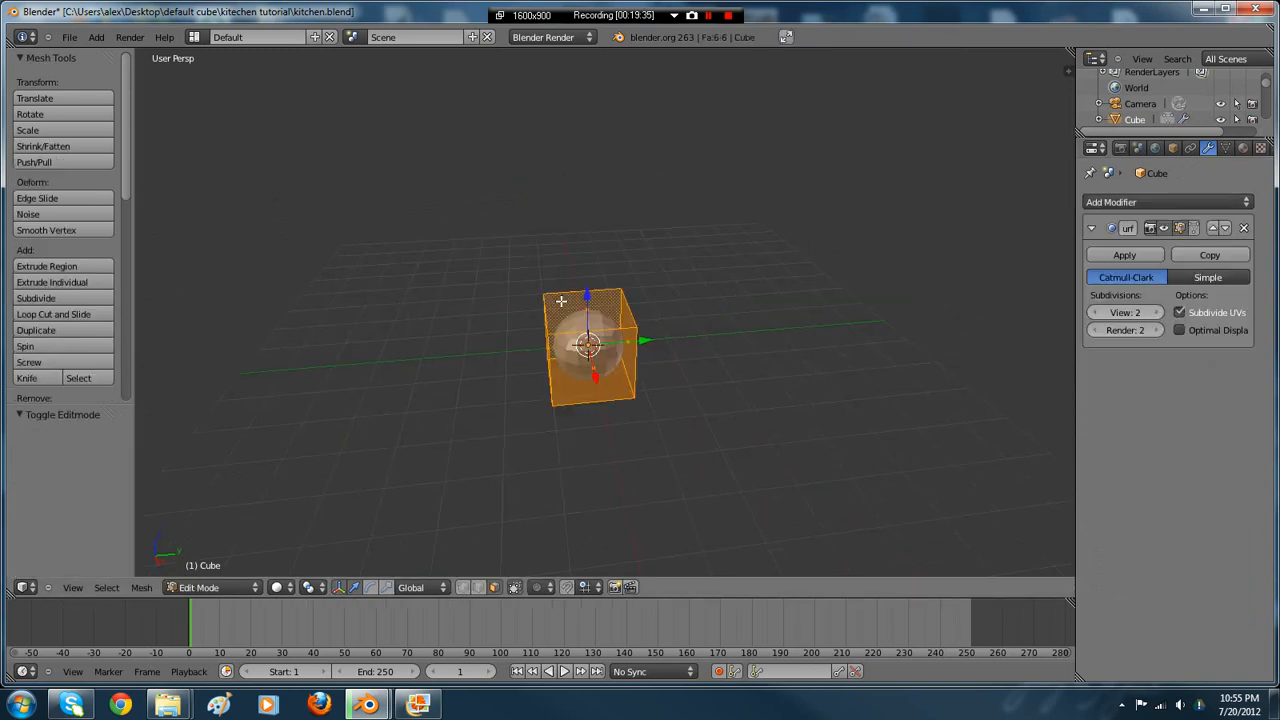
{"action": "right_click", "coordinate": [627, 336]}
{"action": "middle_click_drag", "start_coordinate": [675, 319], "coordinate": [571, 323]}
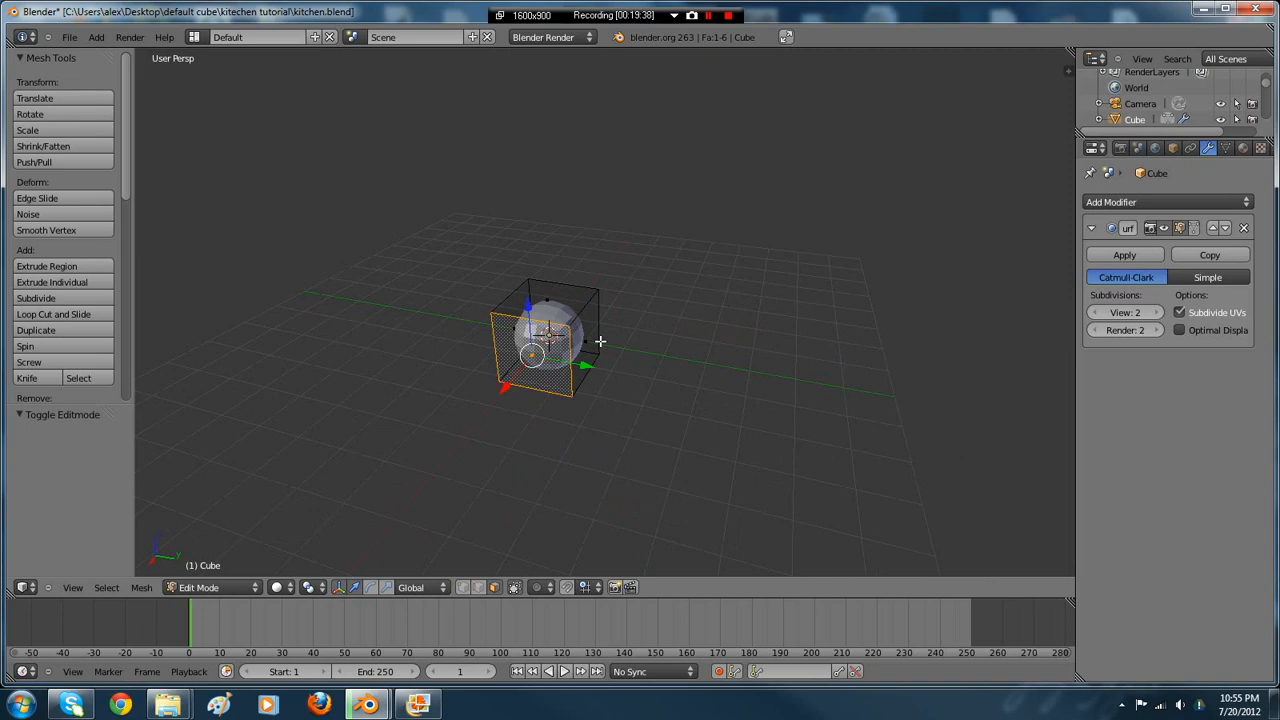
{"action": "right_click", "coordinate": [600, 341]}
{"action": "key", "text": "g"}
{"action": "key", "text": "y"}
{"action": "left_click", "coordinate": [835, 400]}
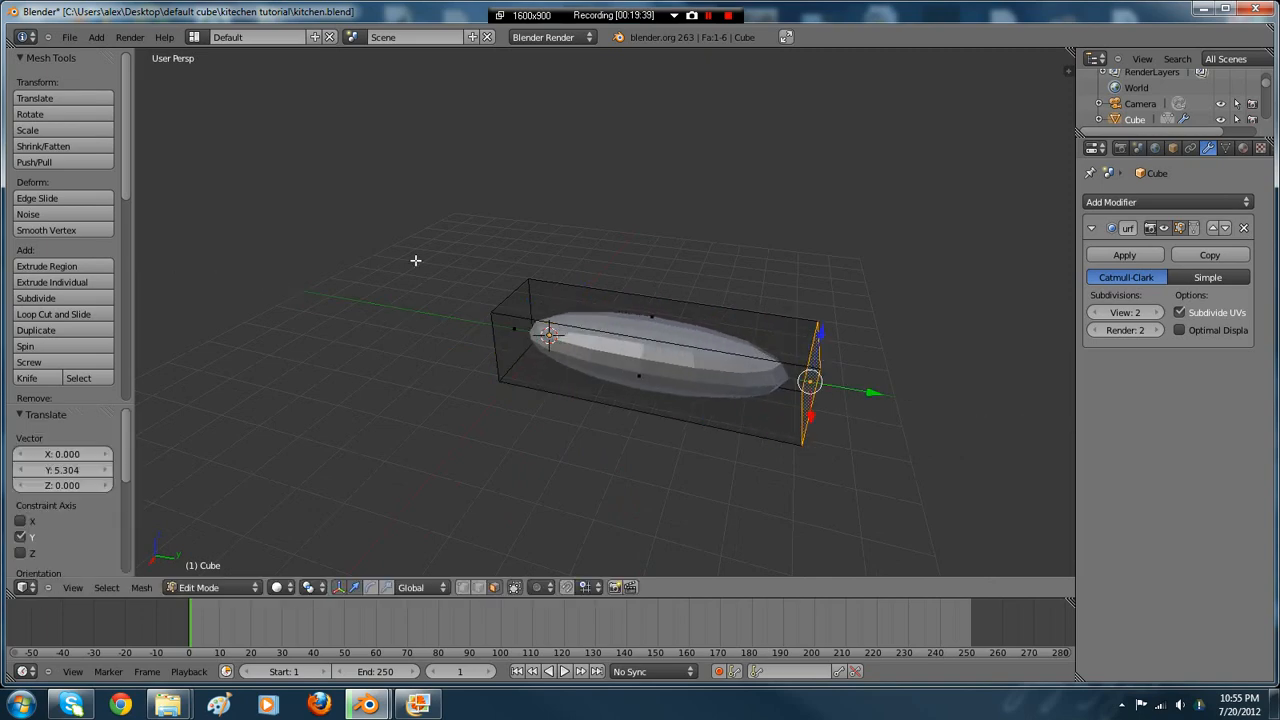
- Add a loop cut close to each end of the bar to sharpen the rounded ends
{"action": "middle_click_drag", "start_coordinate": [415, 260], "coordinate": [546, 240]}
{"action": "key", "text": "ctrl+r"}
{"action": "left_click", "coordinate": [649, 269]}
{"action": "left_click", "coordinate": [500, 273]}
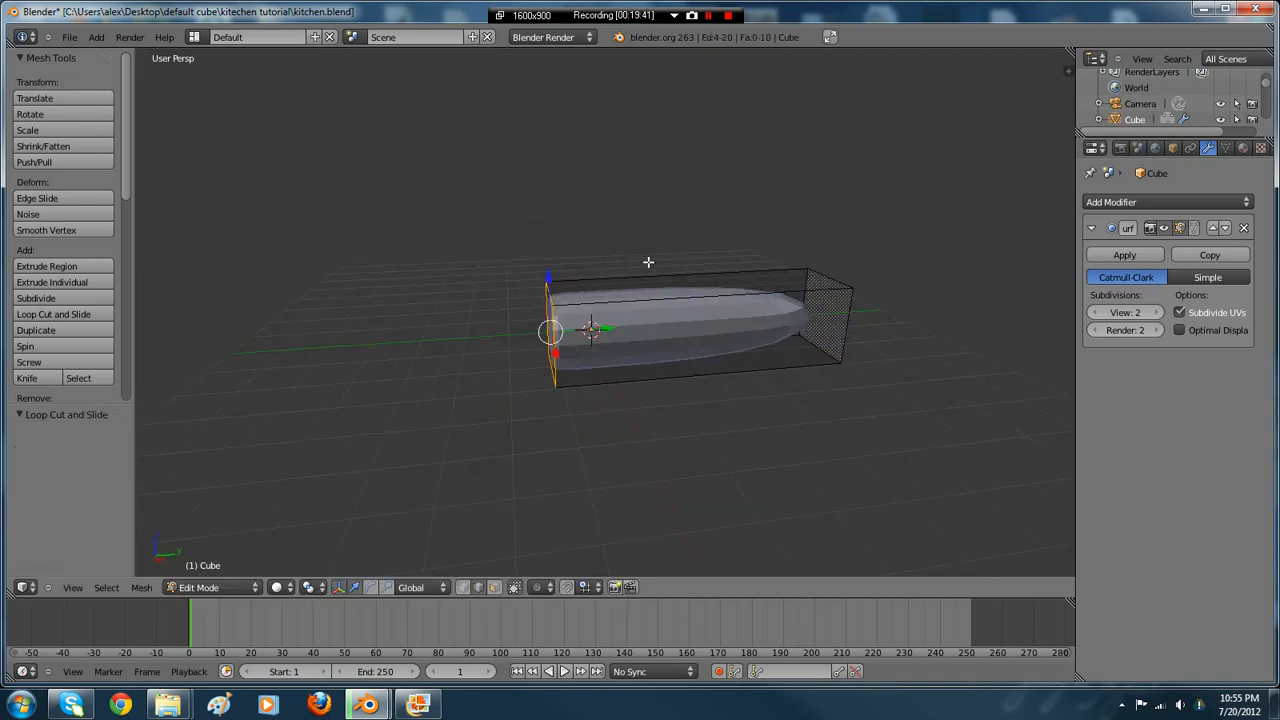
{"action": "key", "text": "ctrl+r"}
{"action": "left_click", "coordinate": [670, 262]}
{"action": "left_click", "coordinate": [834, 258]}
{"action": "key", "text": "Tab"}
{"action": "middle_click_drag", "start_coordinate": [748, 264], "coordinate": [834, 292]}
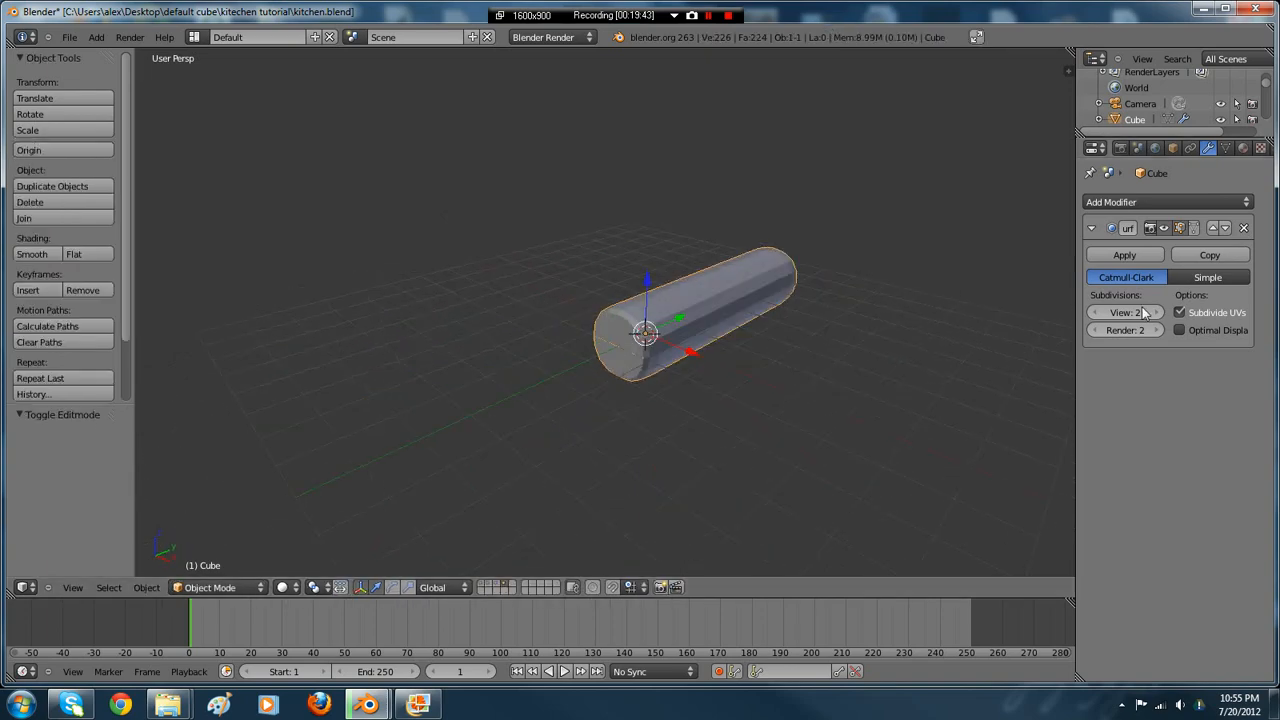
- Scale the bar uniformly by 0.275 in Object Mode, and by 0.335 along Z
{"action": "middle_click_drag", "start_coordinate": [620, 260], "coordinate": [690, 280]}
{"action": "scroll", "coordinate": [760, 262], "scroll_direction": "up", "scroll_amount": 3}
{"action": "key", "text": "s"}
{"action": "left_click", "coordinate": [601, 330]}
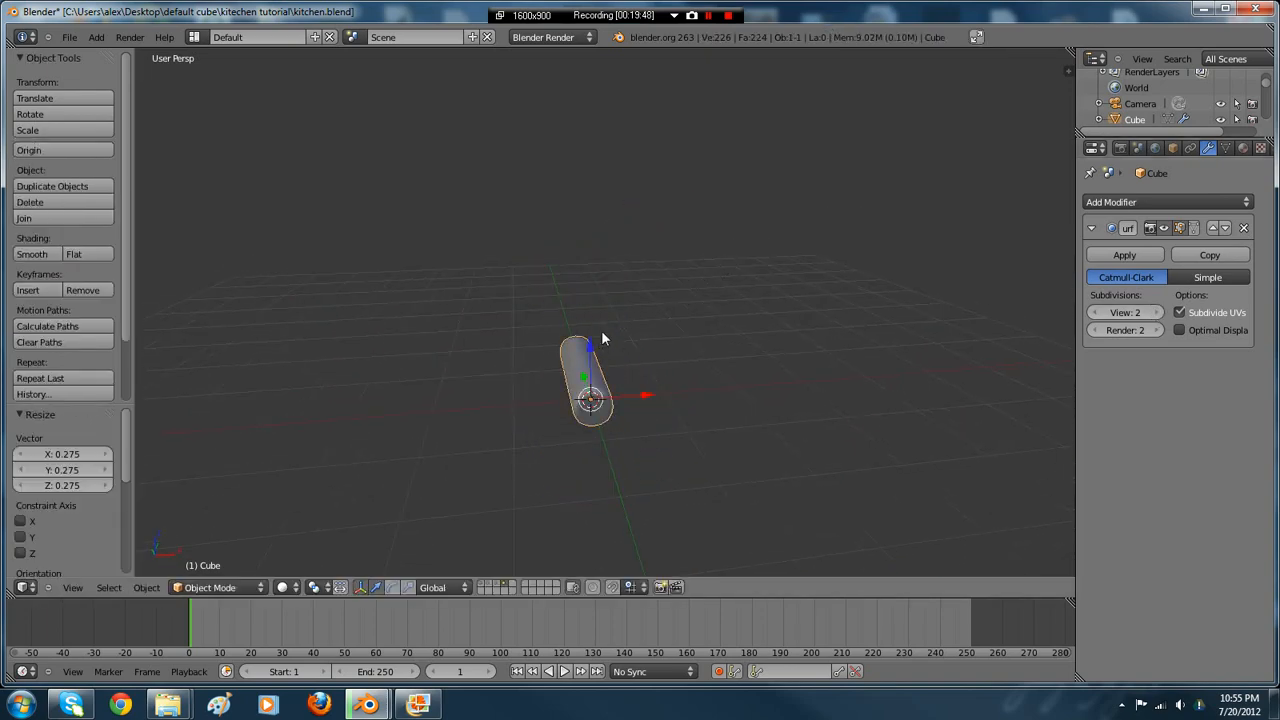
{"action": "middle_click_drag", "start_coordinate": [601, 330], "coordinate": [497, 292]}
{"action": "key", "text": "s"}
{"action": "key", "text": "z"}
{"action": "left_click", "coordinate": [613, 305]}
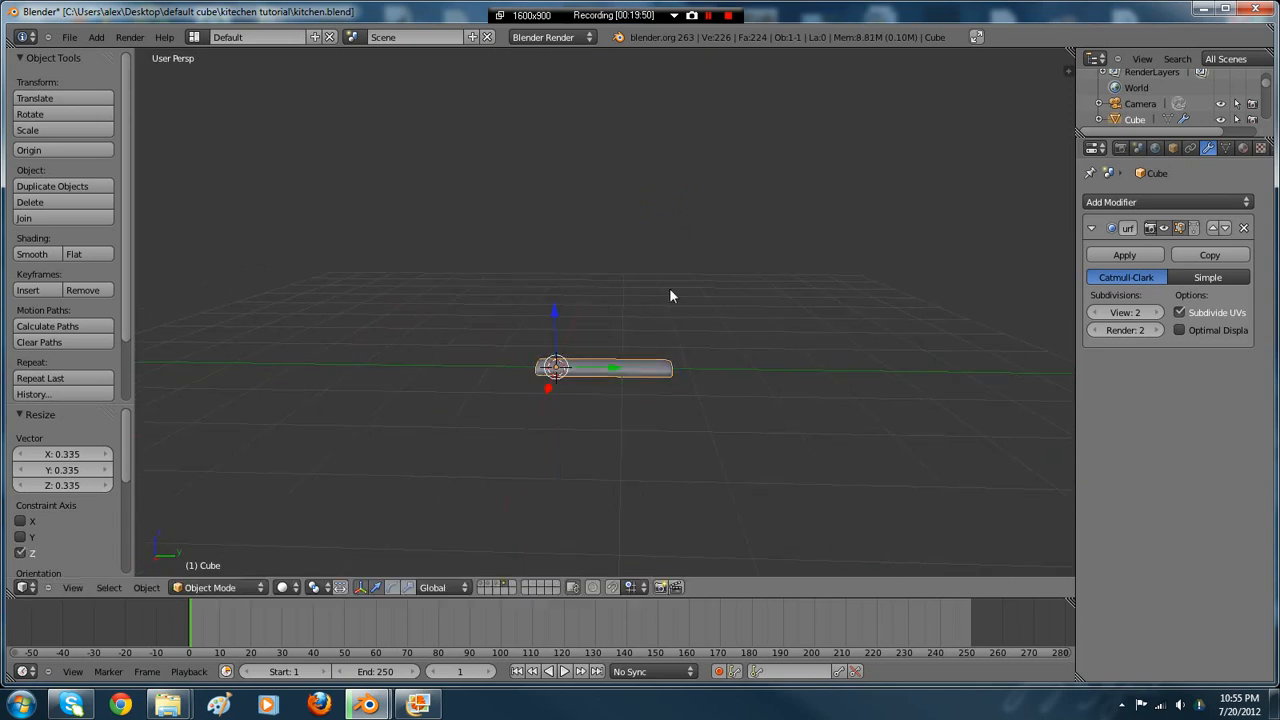
- Thin the bar by scaling it 0.300 along X and 0.774 along Z
{"action": "middle_click_drag", "start_coordinate": [671, 294], "coordinate": [589, 303]}
{"action": "key", "text": "s"}
{"action": "key", "text": "x"}
{"action": "left_click", "coordinate": [663, 318]}
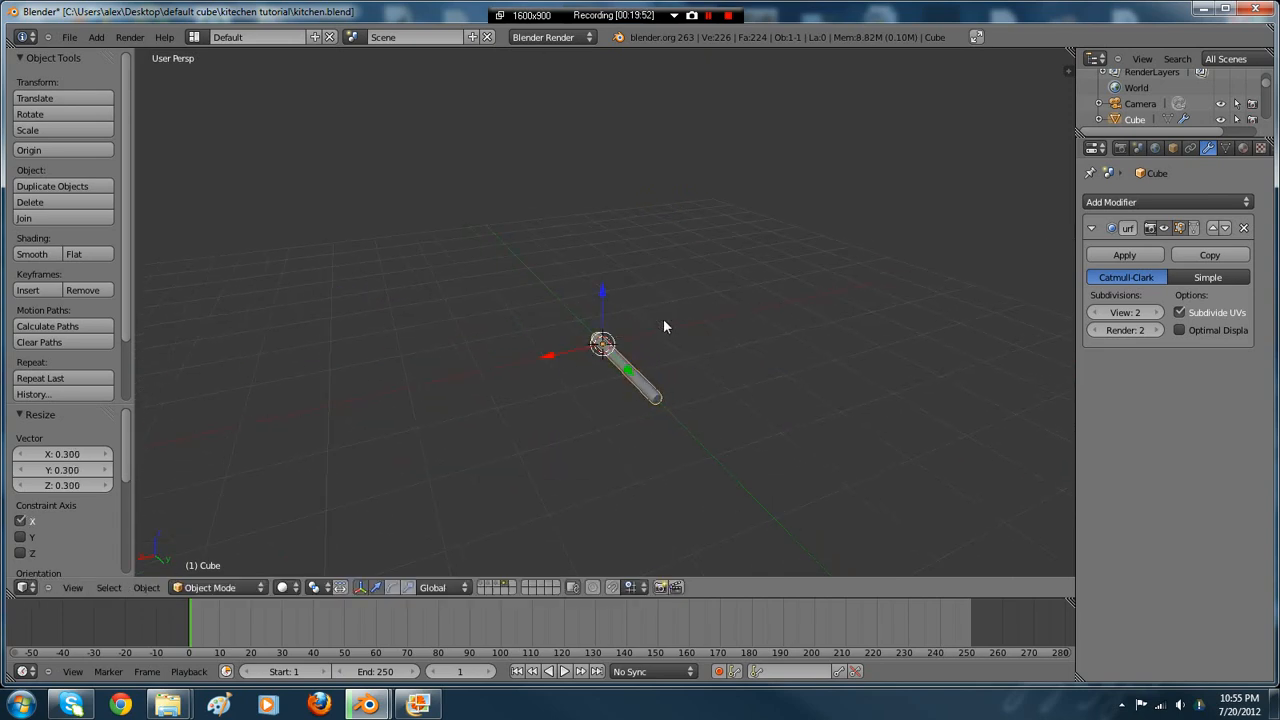
{"action": "middle_click_drag", "start_coordinate": [663, 318], "coordinate": [733, 262]}
{"action": "key", "text": "s"}
{"action": "key", "text": "z"}
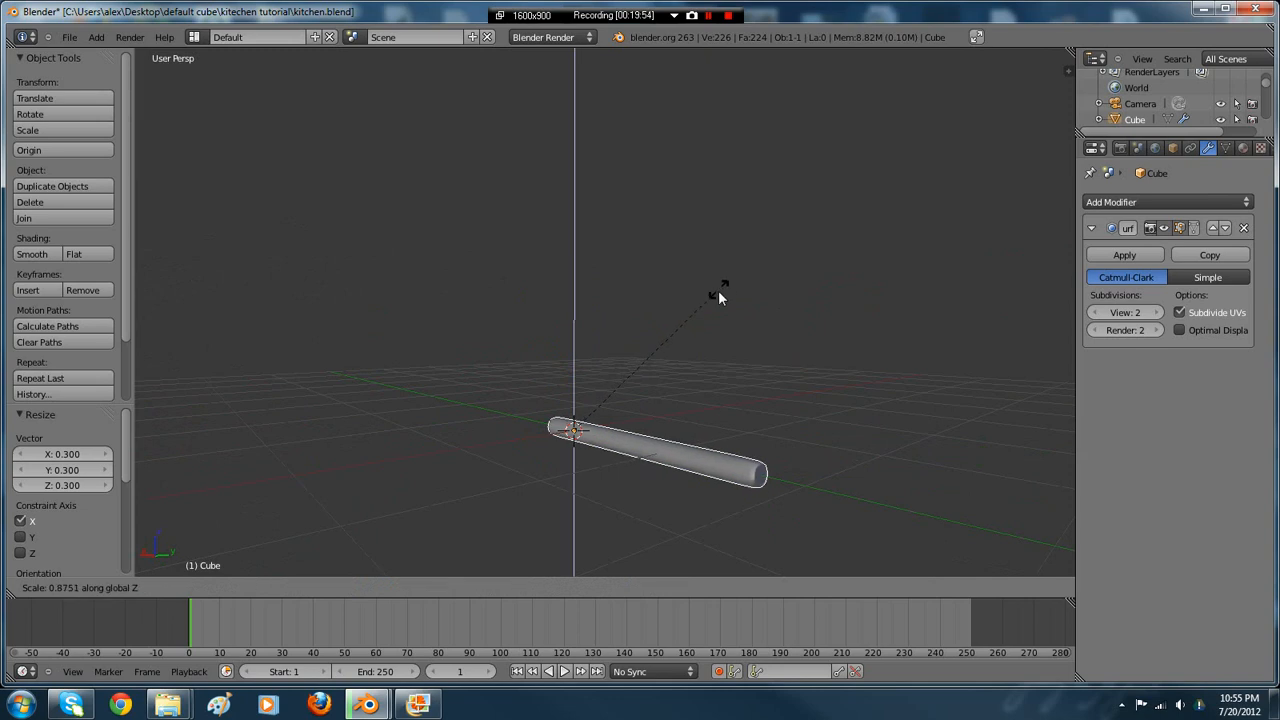
{"action": "left_click", "coordinate": [708, 316]}
- Duplicate the bar with an offset of -0.537 along X, and rotate the copy about 90° around Z
{"action": "middle_click_drag", "start_coordinate": [651, 283], "coordinate": [710, 280]}
{"action": "key", "text": "shift+d"}
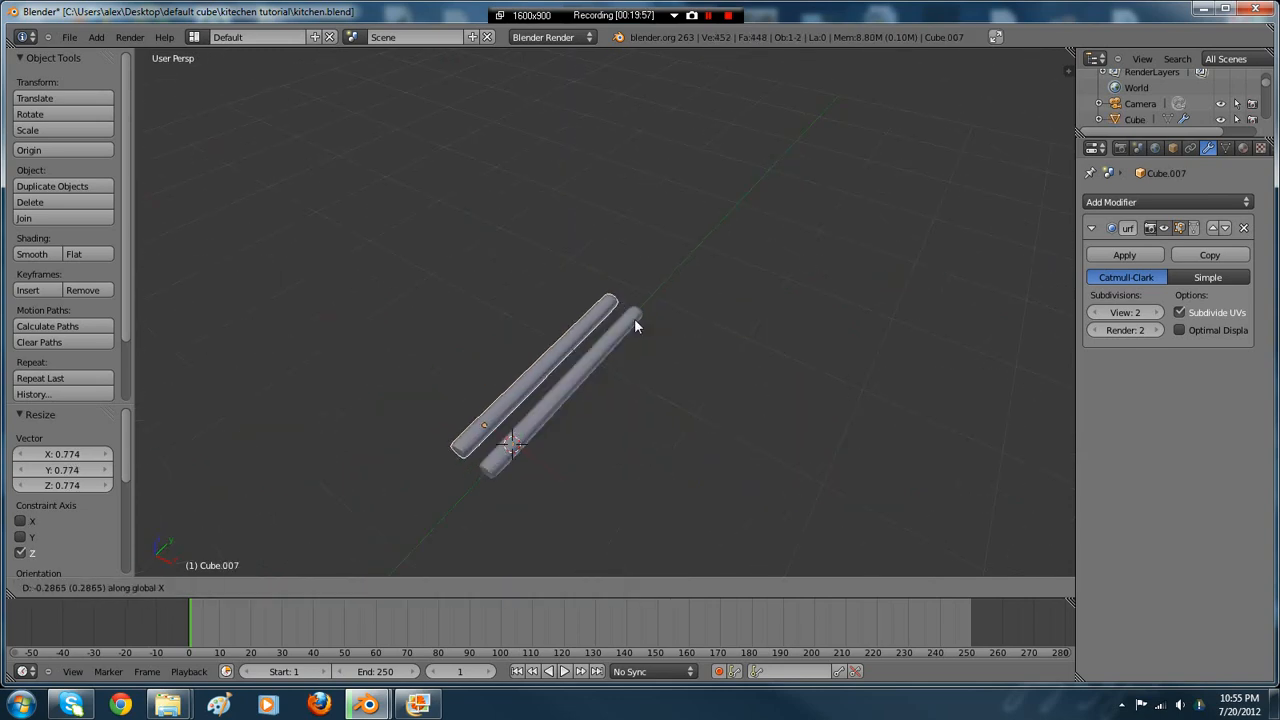
{"action": "left_click", "coordinate": [600, 375]}
{"action": "left_click", "coordinate": [391, 587]}
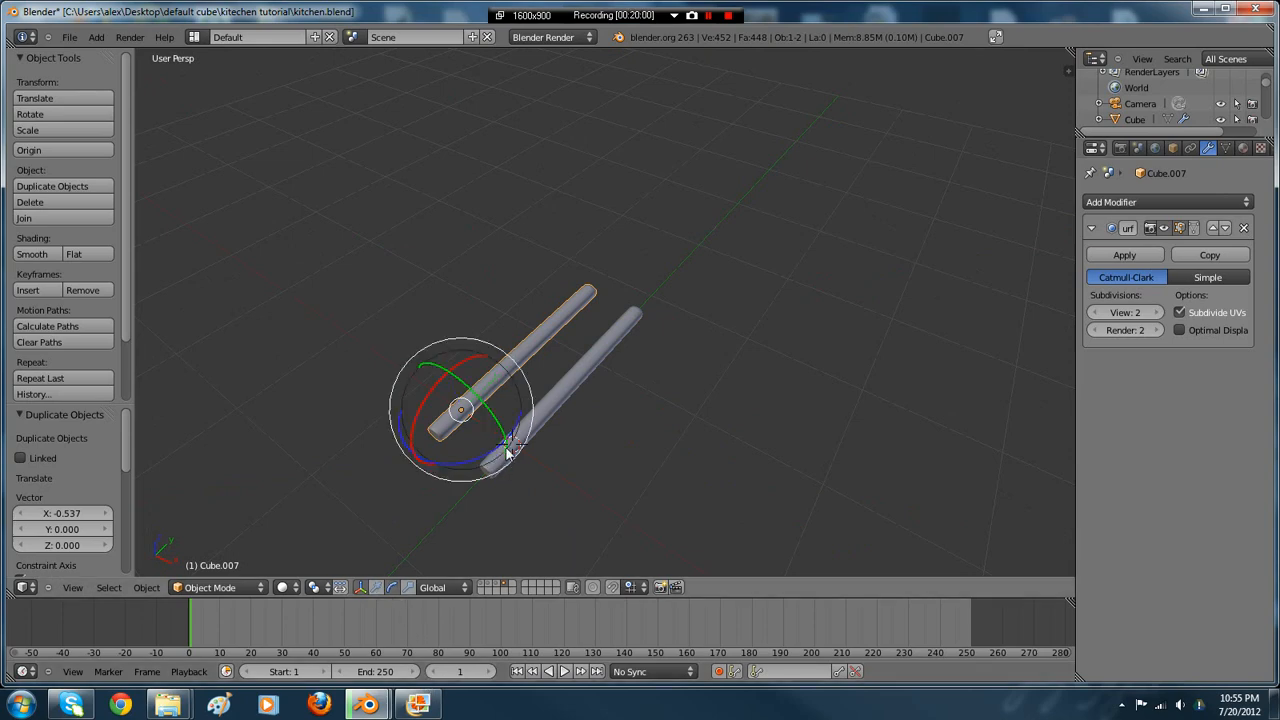
{"action": "left_click_drag", "start_coordinate": [472, 459], "coordinate": [556, 386]}
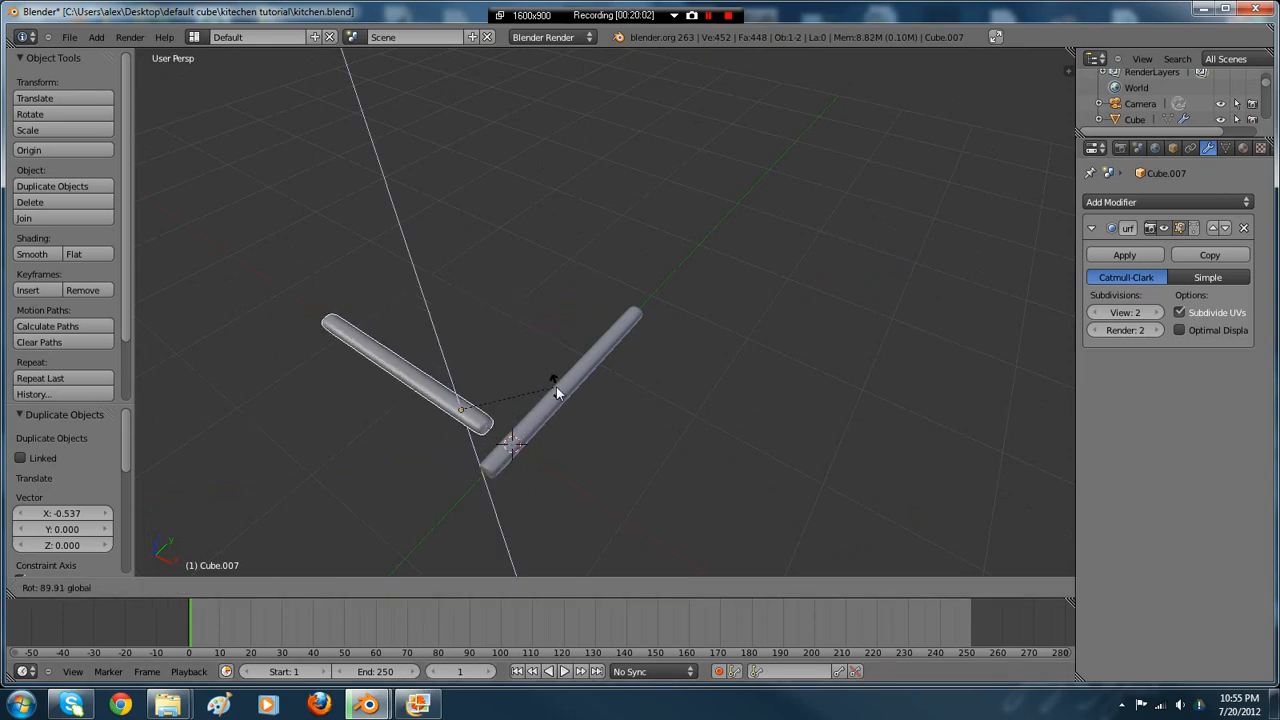
- Shorten the rotated copy into a post by moving its box-selected far end 1.411 along X
{"action": "middle_click_drag", "start_coordinate": [556, 386], "coordinate": [533, 401]}
{"action": "key", "text": "Tab"}
{"action": "key", "text": "z"}
{"action": "key", "text": "b"}
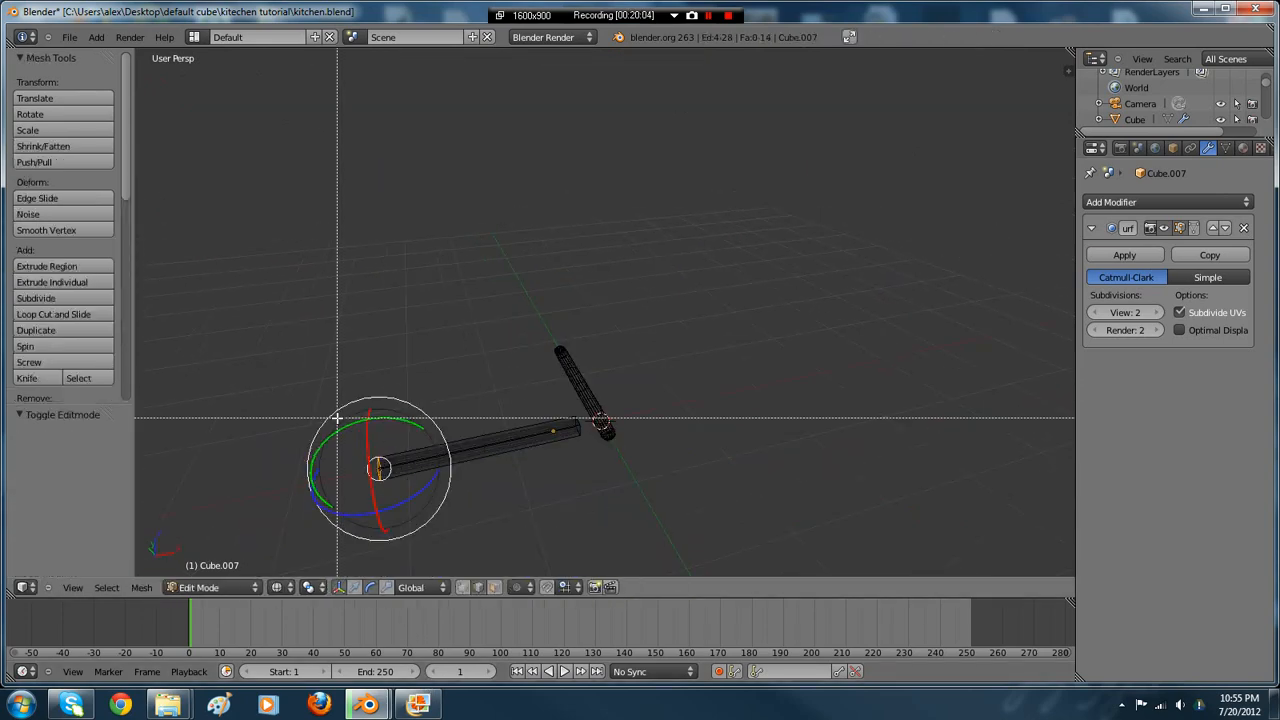
{"action": "left_click_drag", "start_coordinate": [337, 428], "coordinate": [437, 560]}
{"action": "key", "text": "z"}
{"action": "left_click_drag", "start_coordinate": [438, 457], "coordinate": [448, 461]}
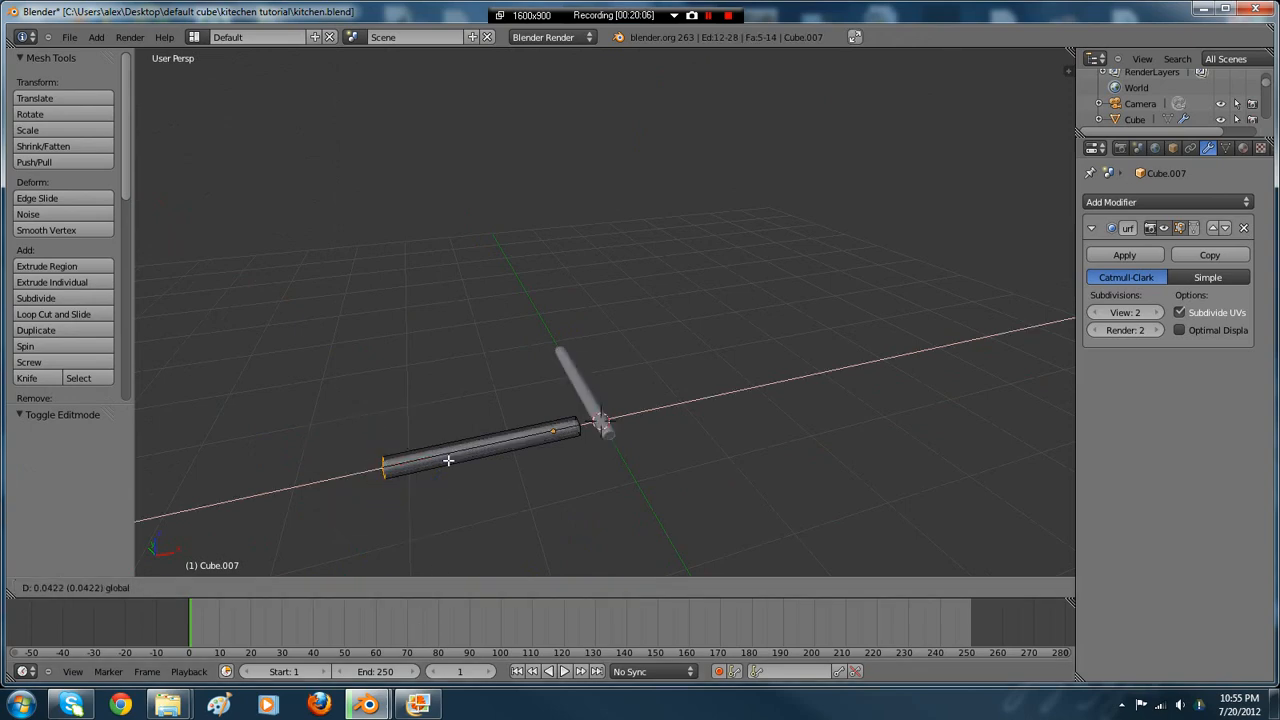
{"action": "left_click_drag", "start_coordinate": [560, 427], "coordinate": [562, 428]}
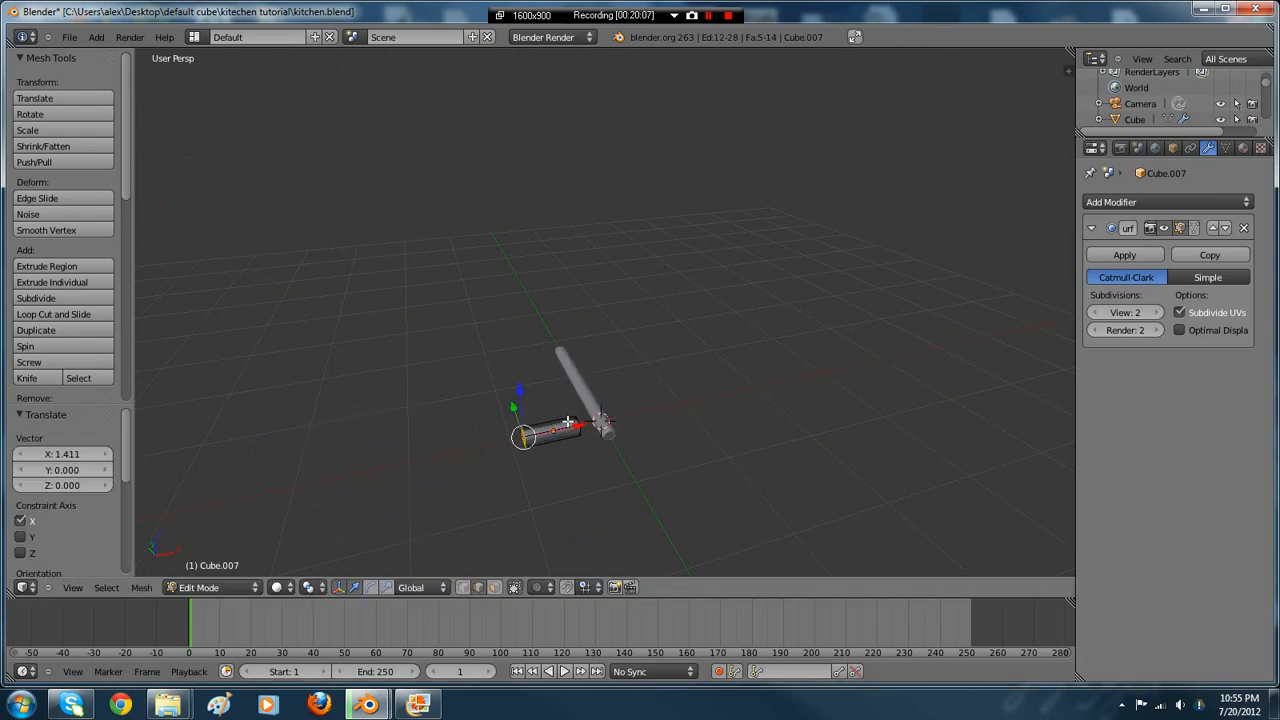
{"action": "key", "text": "Tab"}
- Move the short post against one end of the bar, and shift it -0.008417 along Z
{"action": "left_click_drag", "start_coordinate": [625, 411], "coordinate": [638, 408]}
{"action": "middle_click_drag", "start_coordinate": [685, 384], "coordinate": [620, 356]}
{"action": "left_click_drag", "start_coordinate": [618, 356], "coordinate": [617, 355]}
{"action": "middle_click_drag", "start_coordinate": [617, 355], "coordinate": [756, 404]}
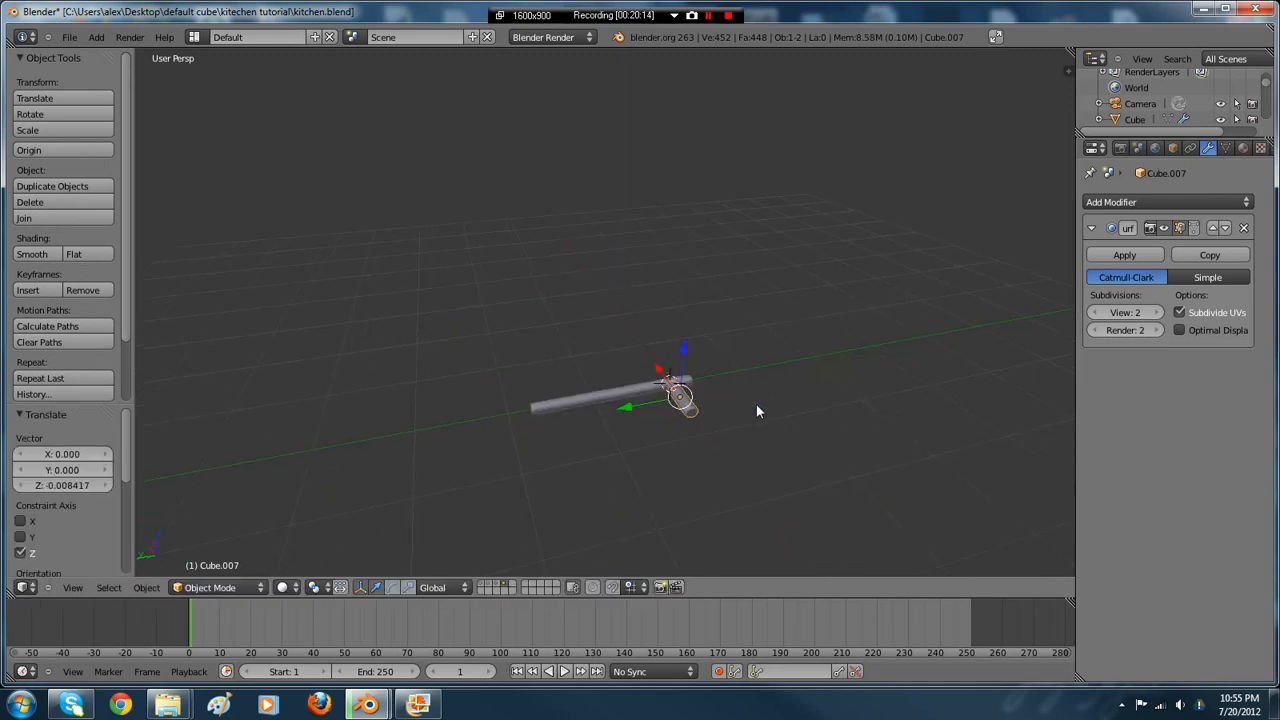
- Duplicate the short post 1.505 along Y to the other end of the bar
{"action": "key", "text": "shift+d"}
{"action": "key", "text": "y"}
{"action": "left_click", "coordinate": [644, 402]}
- Select both posts and the bar, and scale the whole handle by 0.350
{"action": "right_click", "coordinate": [682, 392], "text": "shift"}
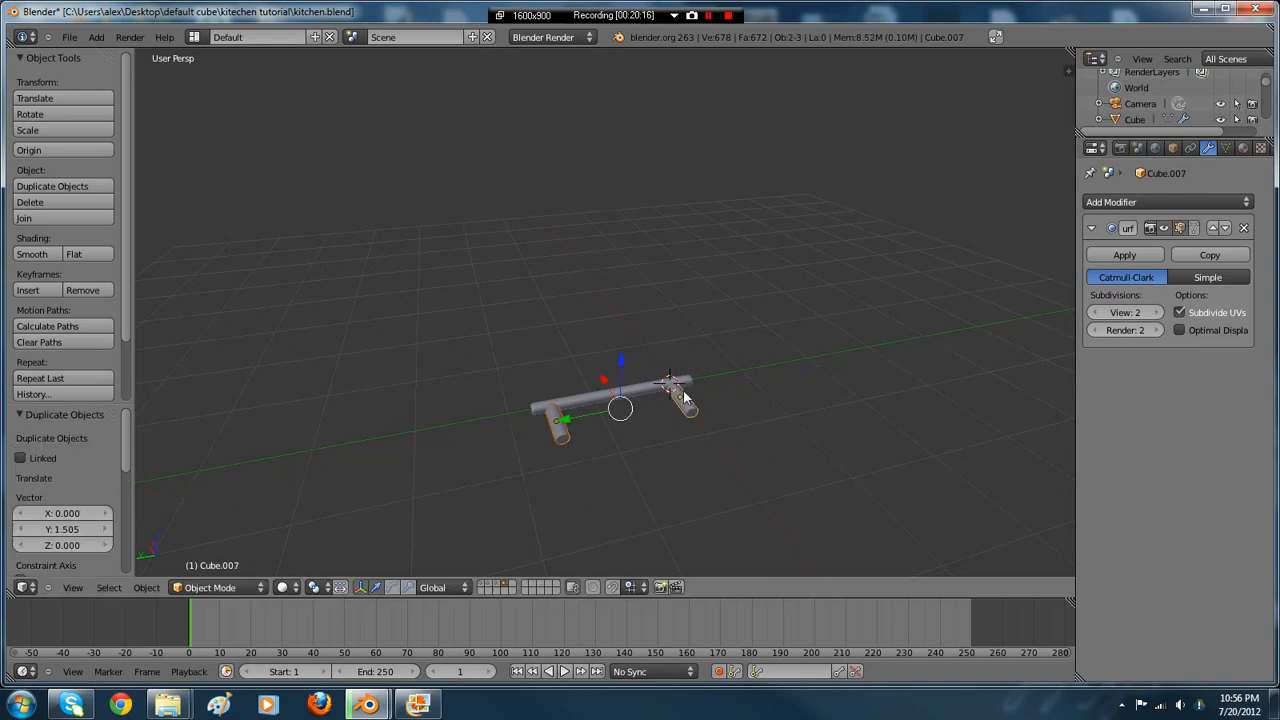
{"action": "middle_click_drag", "start_coordinate": [704, 405], "coordinate": [654, 411], "text": "shift"}
{"action": "right_click", "coordinate": [654, 405]}
{"action": "key", "text": "s"}
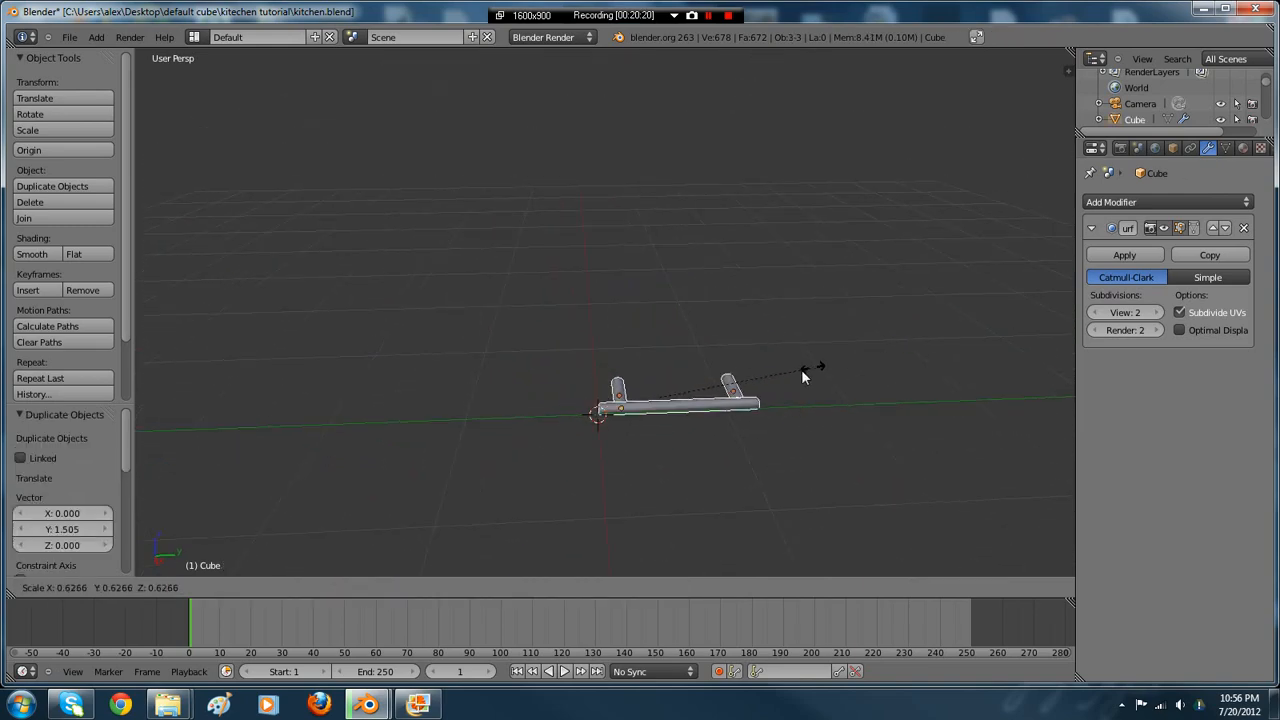
{"action": "left_click", "coordinate": [745, 386]}
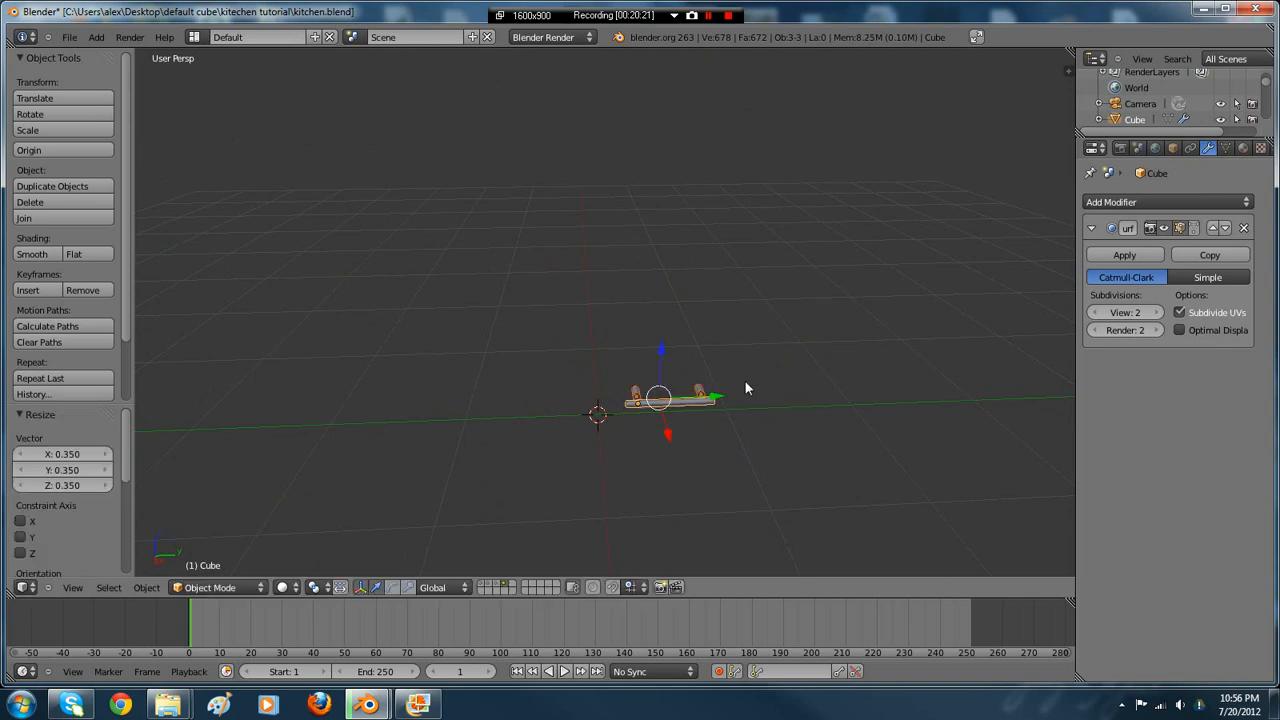
- Show the kitchen layer together with the handle's layer, and move the handle -2.933 along Y
{"action": "left_click", "coordinate": [489, 584], "text": "shift"}
{"action": "left_click", "coordinate": [482, 584], "text": "shift"}
{"action": "middle_click_drag", "start_coordinate": [582, 424], "coordinate": [652, 470], "text": "shift"}
{"action": "left_click_drag", "start_coordinate": [772, 441], "coordinate": [423, 422]}
{"action": "middle_click_drag", "start_coordinate": [423, 422], "coordinate": [717, 491]}
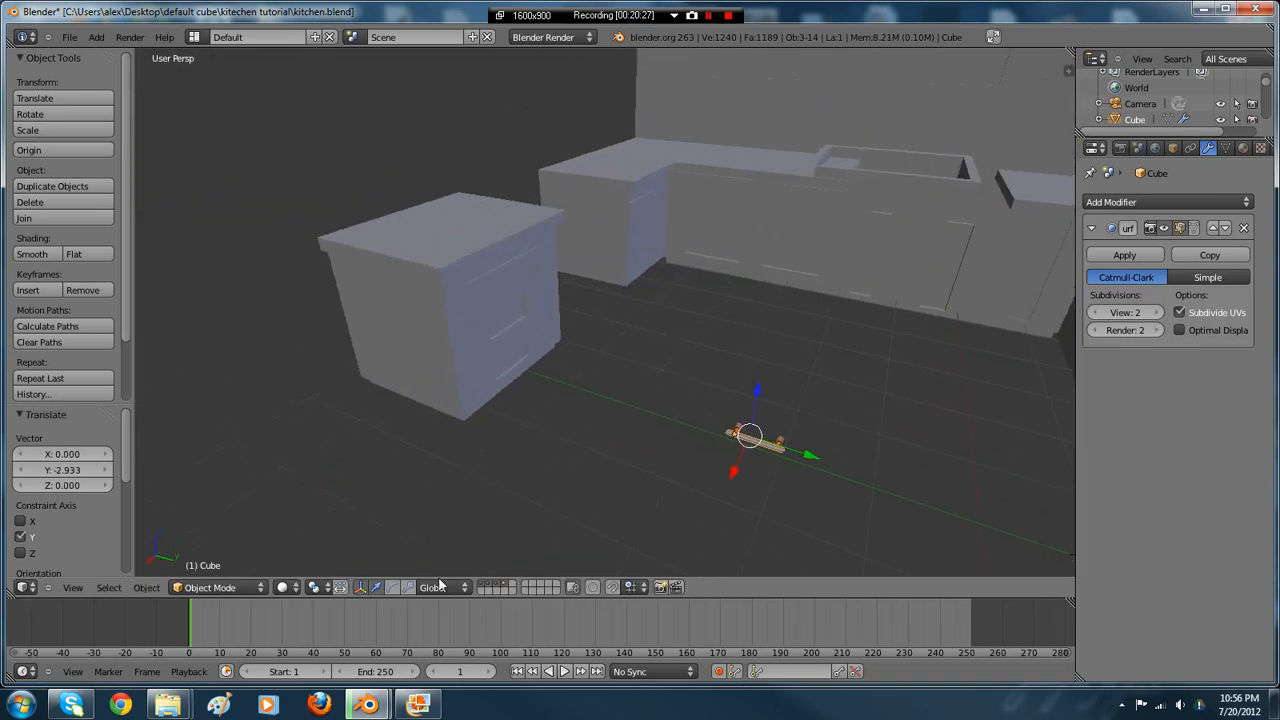
- Check how the drawer handles are placed in the reference kitchen photo, and return to Blender
{"action": "left_click", "coordinate": [418, 704]}
{"action": "scroll", "coordinate": [452, 367], "scroll_direction": "down", "scroll_amount": 1}
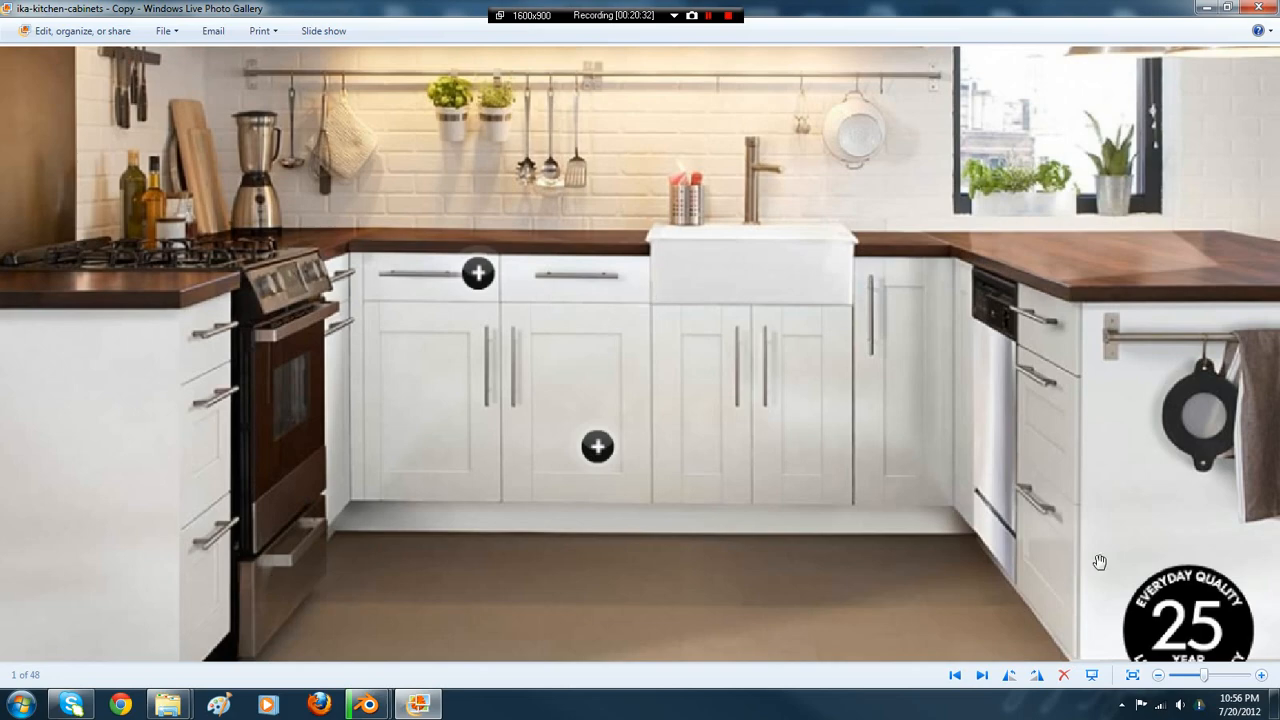
{"action": "left_click", "coordinate": [418, 704]}
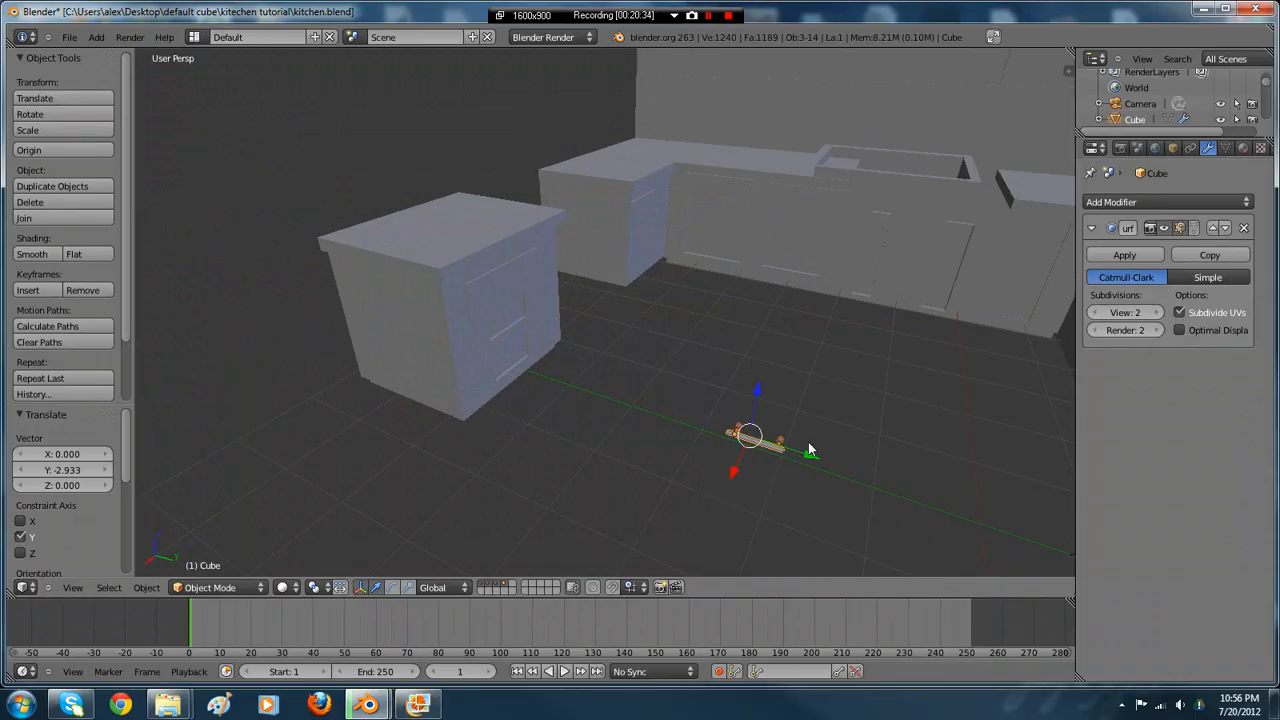
- Move the handle along Y toward the freestanding cabinet, and 0.423 along X
{"action": "left_click_drag", "start_coordinate": [815, 454], "coordinate": [596, 386]}
{"action": "left_click_drag", "start_coordinate": [516, 384], "coordinate": [523, 405]}
{"action": "middle_click_drag", "start_coordinate": [605, 412], "coordinate": [500, 406]}
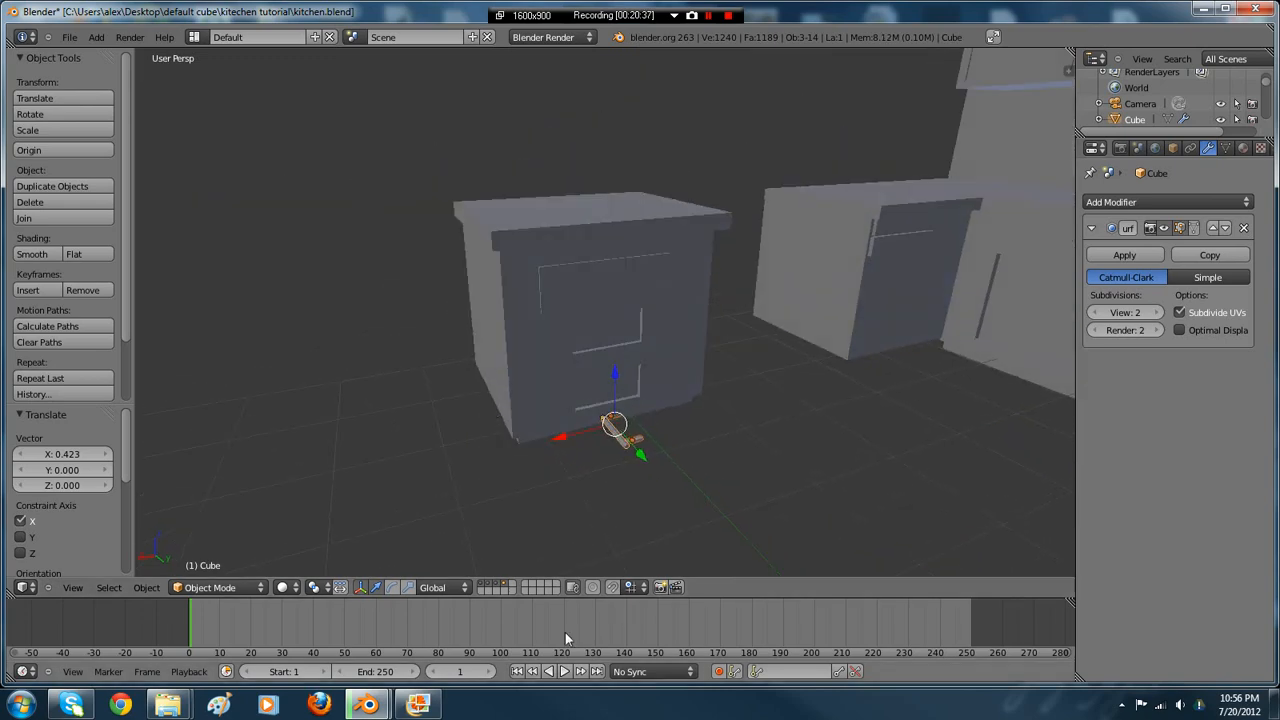
- Rotate the handle 90° about Z and move it 0.07355 along X in front of the freestanding cabinet
{"action": "left_click", "coordinate": [389, 587]}
{"action": "left_click_drag", "start_coordinate": [627, 470], "coordinate": [677, 429]}
{"action": "middle_click_drag", "start_coordinate": [677, 429], "coordinate": [852, 447]}
{"action": "key", "text": "g"}
{"action": "key", "text": "x"}
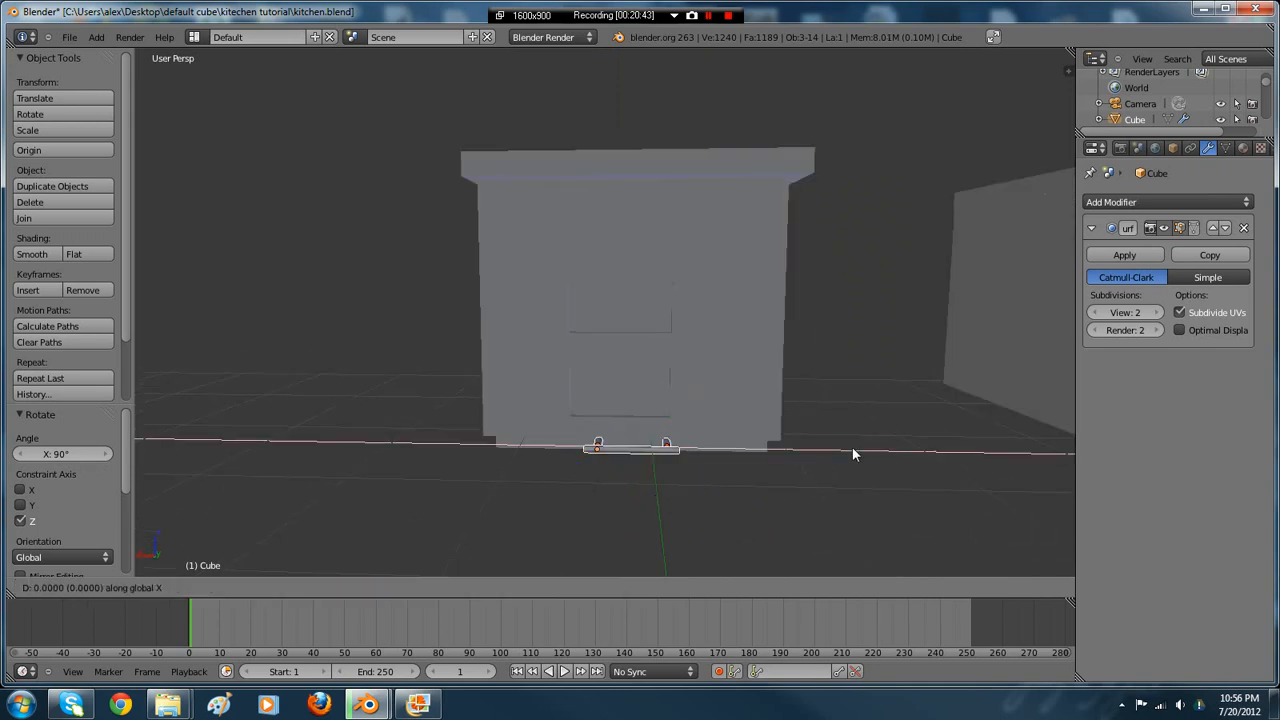
{"action": "left_click", "coordinate": [842, 439]}
- Raise the handle 0.665 along Z to the lowest drawer and move it -0.02307 along Y toward the drawer front
{"action": "key", "text": "g"}
{"action": "key", "text": "z"}
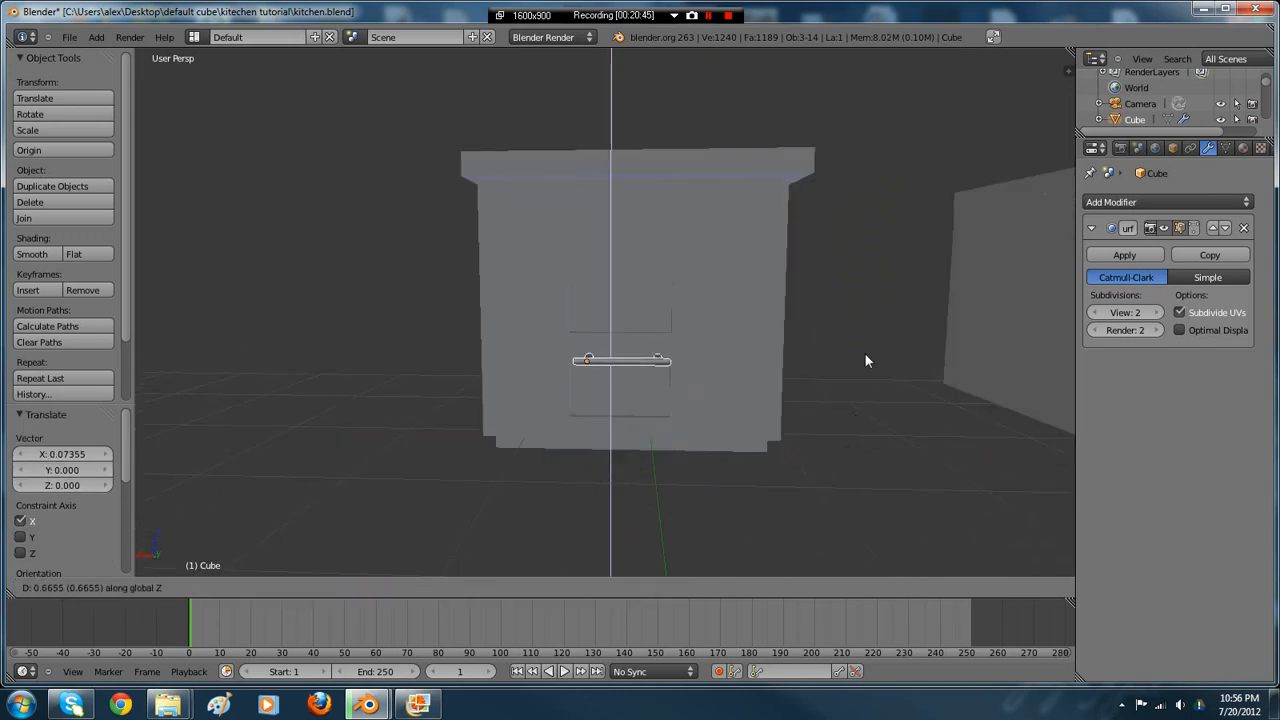
{"action": "left_click", "coordinate": [866, 361]}
{"action": "middle_click_drag", "start_coordinate": [866, 361], "coordinate": [726, 416]}
{"action": "key", "text": "z"}
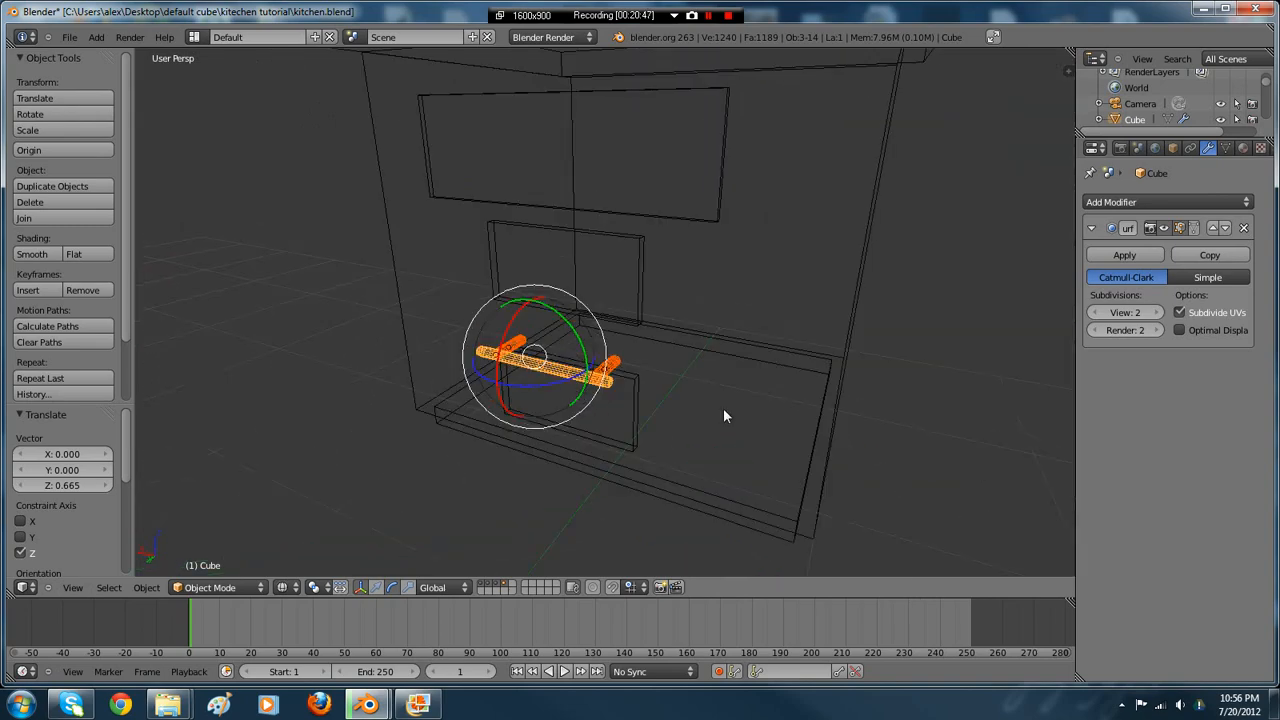
{"action": "key", "text": "z"}
{"action": "key", "text": "g"}
{"action": "key", "text": "y"}
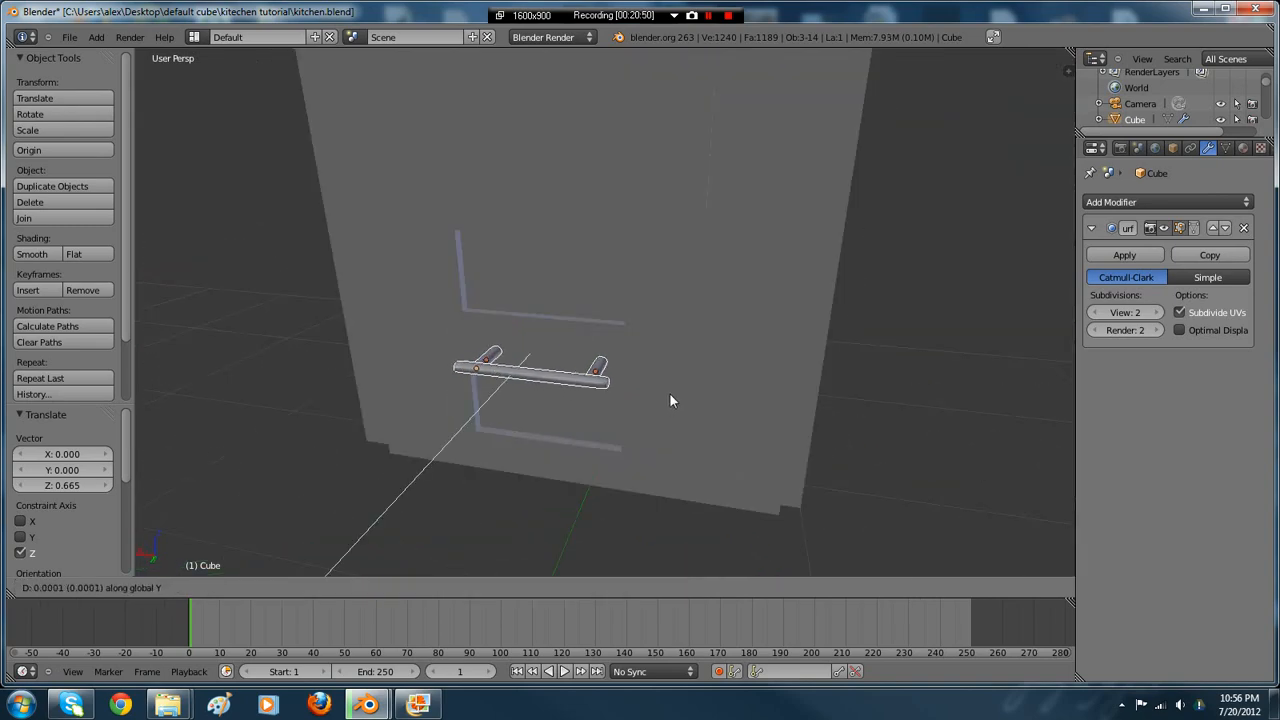
{"action": "left_click", "coordinate": [670, 389]}
- Inspect the handle's fit on the drawer, compare it with the reference kitchen photo, and return to Blender
{"action": "mouse_move", "coordinate": [670, 389]}
{"action": "middle_mouse_down"}
{"action": "mouse_move", "coordinate": [600, 407]}
{"action": "mouse_move", "coordinate": [669, 401]}
{"action": "middle_mouse_up"}
{"action": "key", "text": "z"}
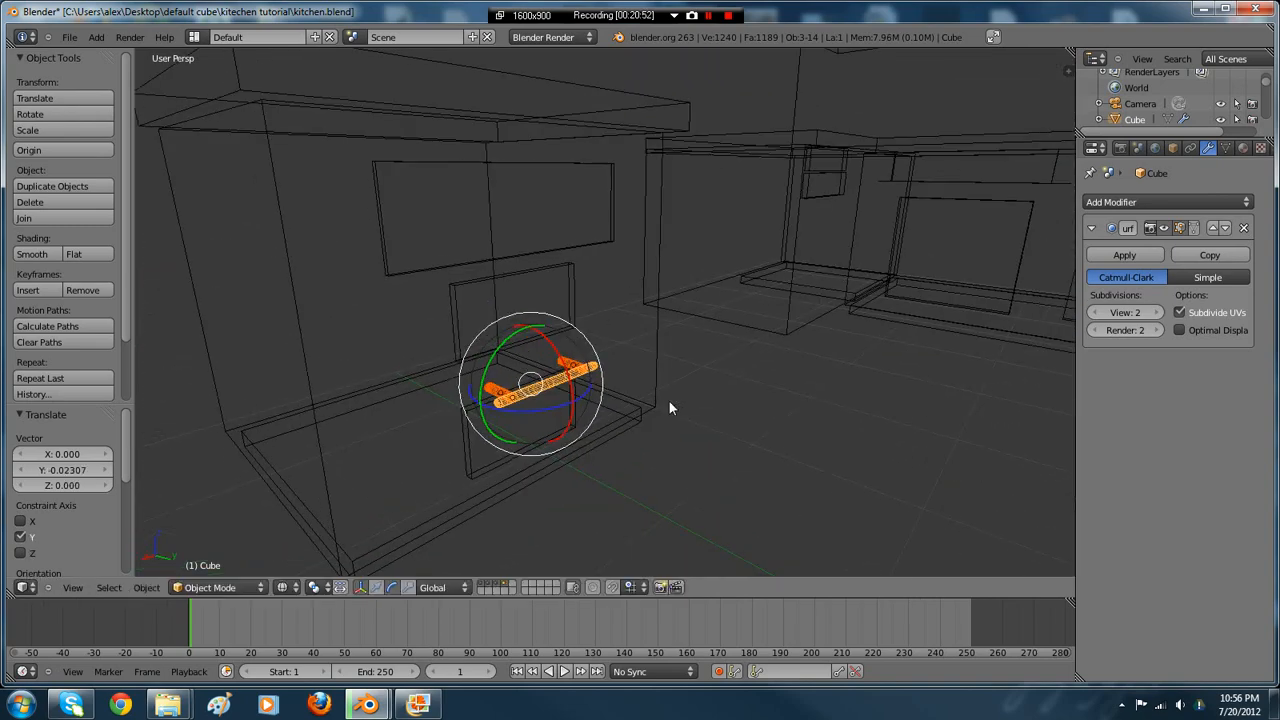
{"action": "scroll", "coordinate": [668, 404], "scroll_direction": "down", "scroll_amount": 3}
{"action": "key", "text": "z"}
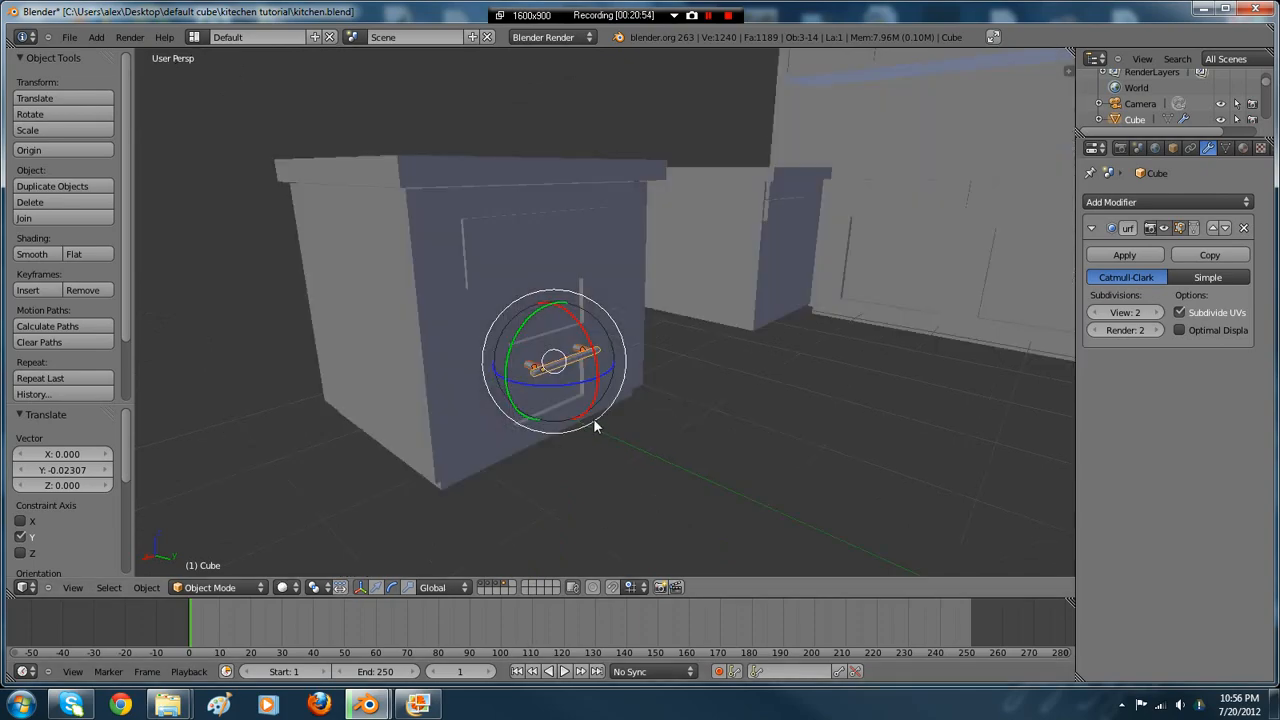
{"action": "key", "text": "z"}
{"action": "left_click", "coordinate": [418, 704]}
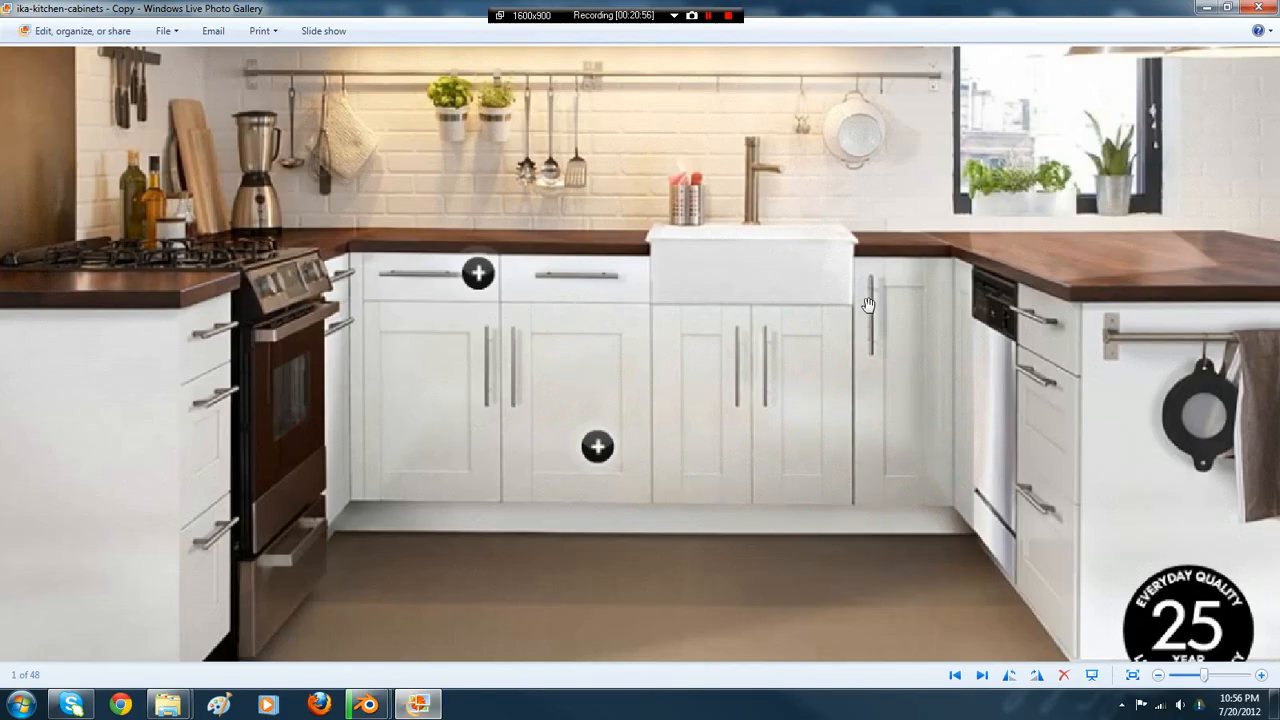
{"action": "scroll", "coordinate": [875, 290], "scroll_direction": "down", "scroll_amount": 3}
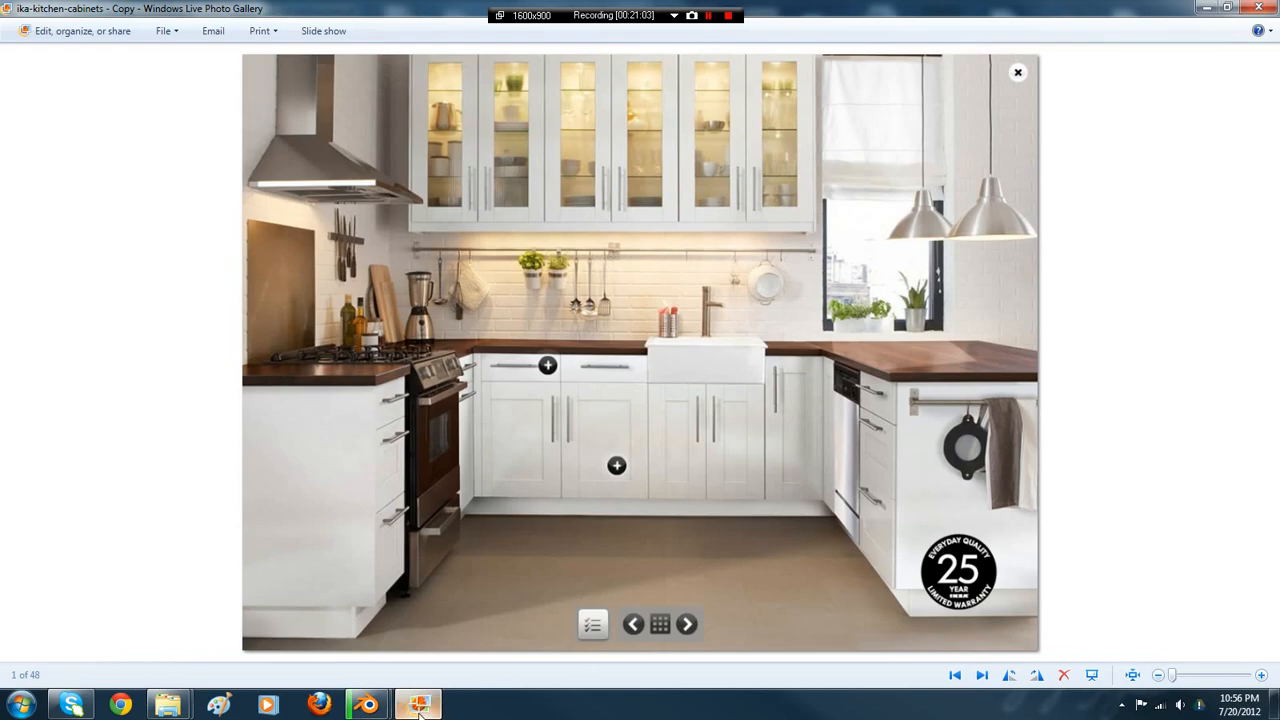
{"action": "left_click", "coordinate": [368, 704]}
- Duplicate the drawer handle -4.243 along X and move the copy along Y in front of the back row of cabinets
{"action": "middle_click_drag", "start_coordinate": [635, 466], "coordinate": [572, 405]}
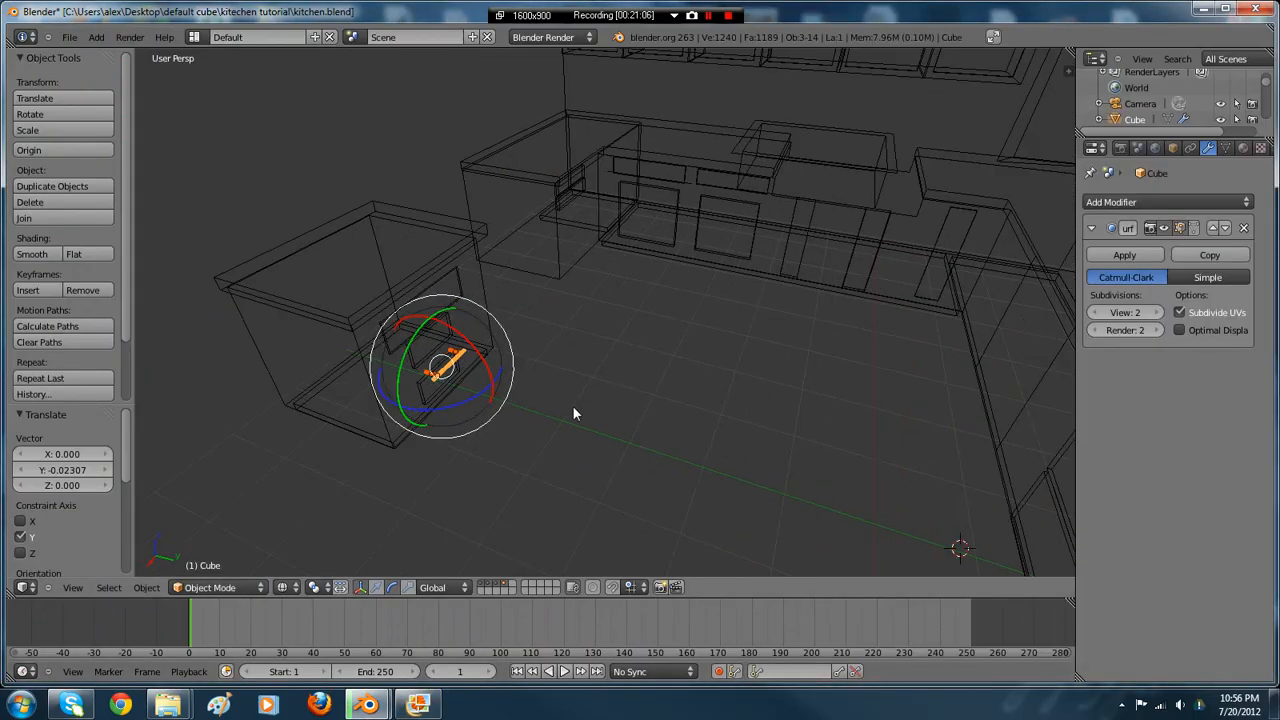
{"action": "key", "text": "shift+d"}
{"action": "key", "text": "x"}
{"action": "left_click", "coordinate": [785, 346]}
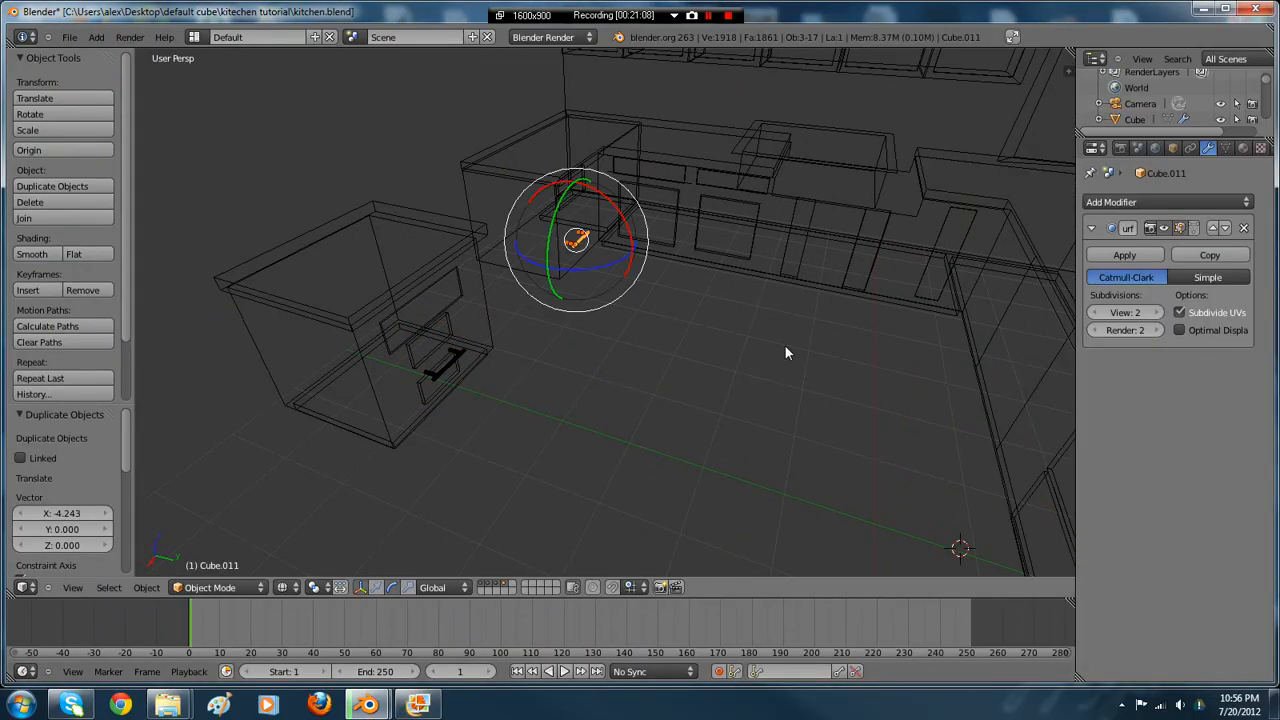
{"action": "key", "text": "g"}
{"action": "key", "text": "y"}
{"action": "left_click", "coordinate": [1000, 357]}
- Turn the copied handle upright, rotating it -87.618° about Z and a further -1.933° in the view
{"action": "key", "text": "z"}
{"action": "scroll", "coordinate": [931, 334], "scroll_direction": "up", "scroll_amount": 4}
{"action": "middle_click_drag", "start_coordinate": [866, 321], "coordinate": [430, 440]}
{"action": "left_click_drag", "start_coordinate": [403, 455], "coordinate": [416, 386]}
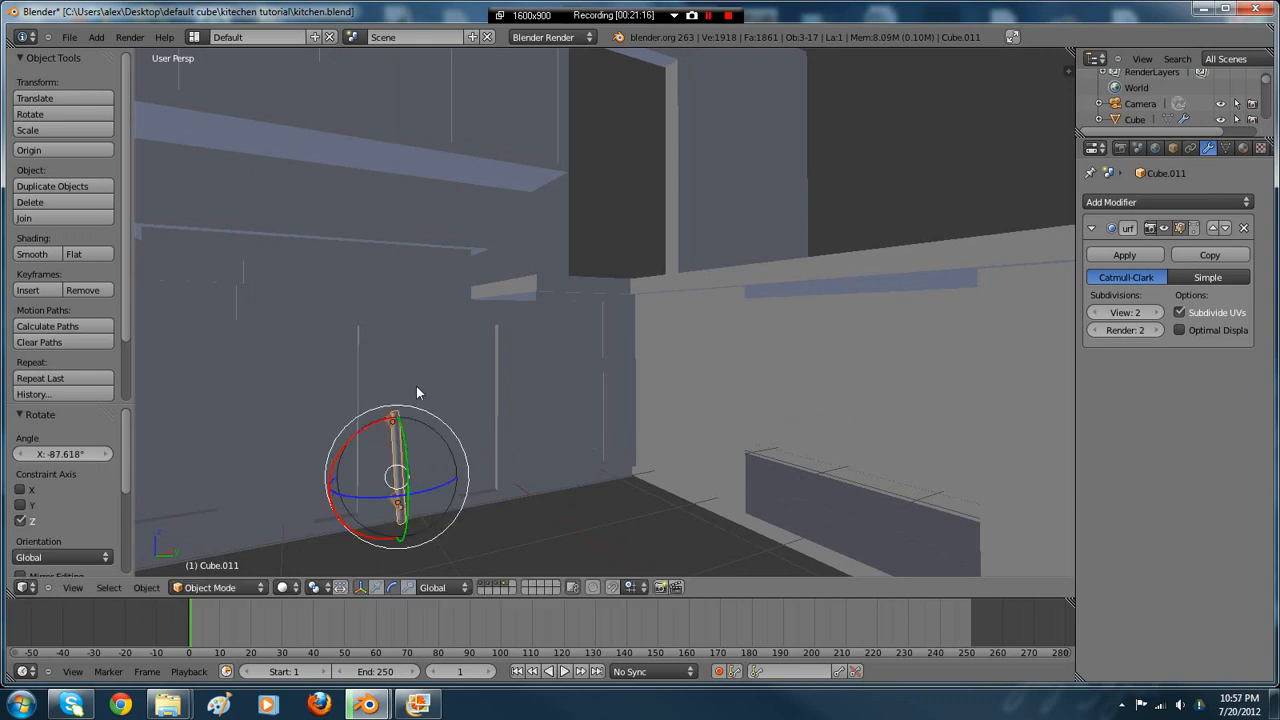
{"action": "middle_click_drag", "start_coordinate": [428, 428], "coordinate": [535, 464]}
{"action": "key", "text": "r"}
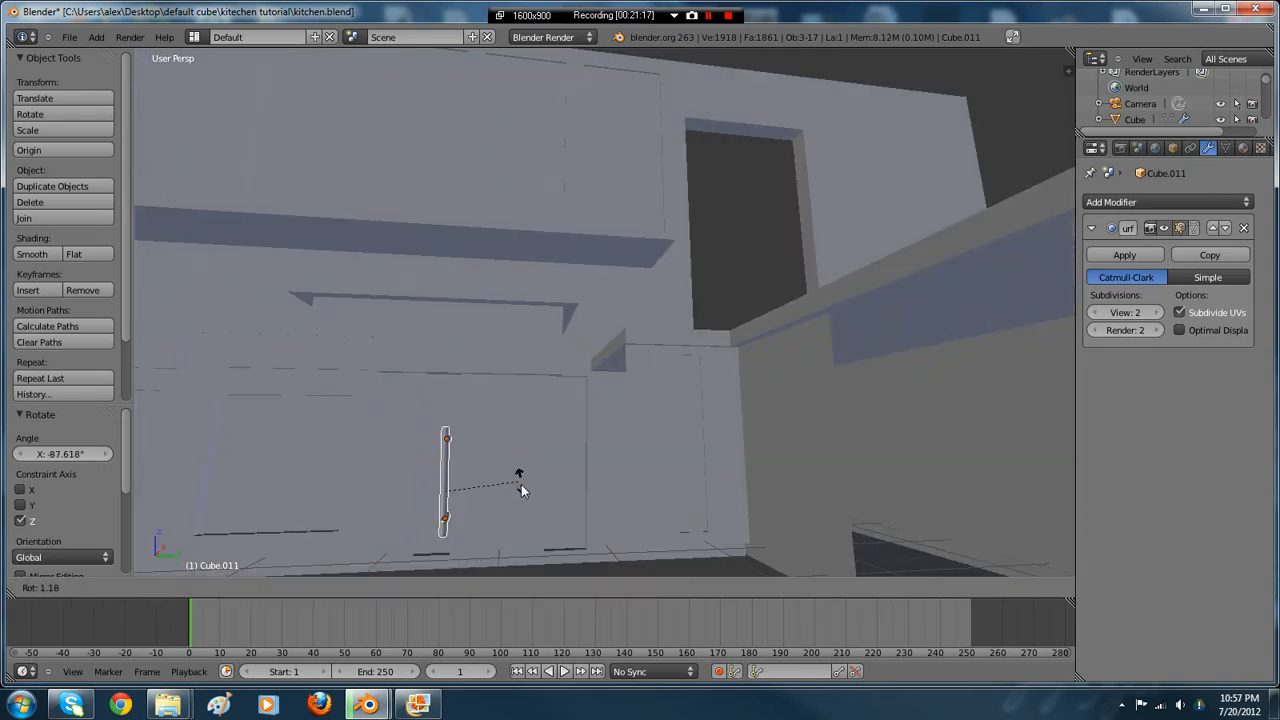
{"action": "left_click_drag", "start_coordinate": [520, 486], "coordinate": [517, 479]}
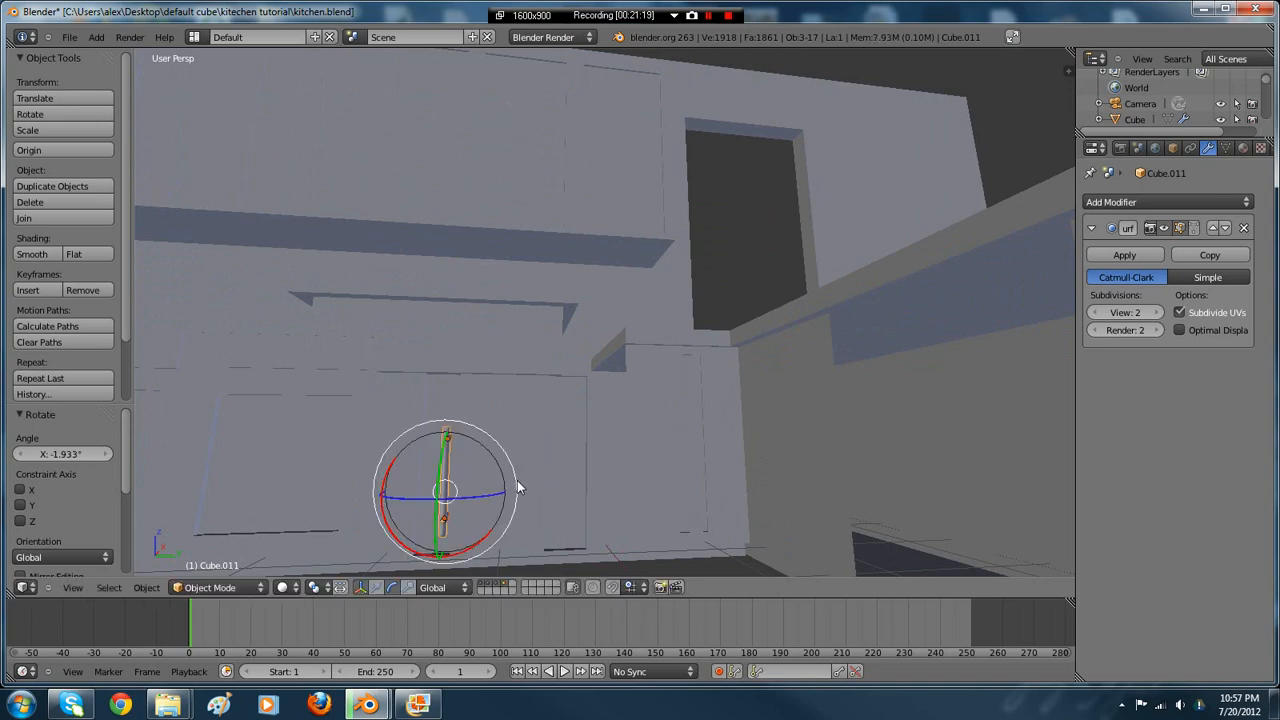
- Move the upright handle 1.698 along Y and -1.214 along X toward the narrow corner cabinet door
{"action": "middle_click_drag", "start_coordinate": [517, 482], "coordinate": [509, 524]}
{"action": "key", "text": "g"}
{"action": "key", "text": "y"}
{"action": "left_click", "coordinate": [633, 464]}
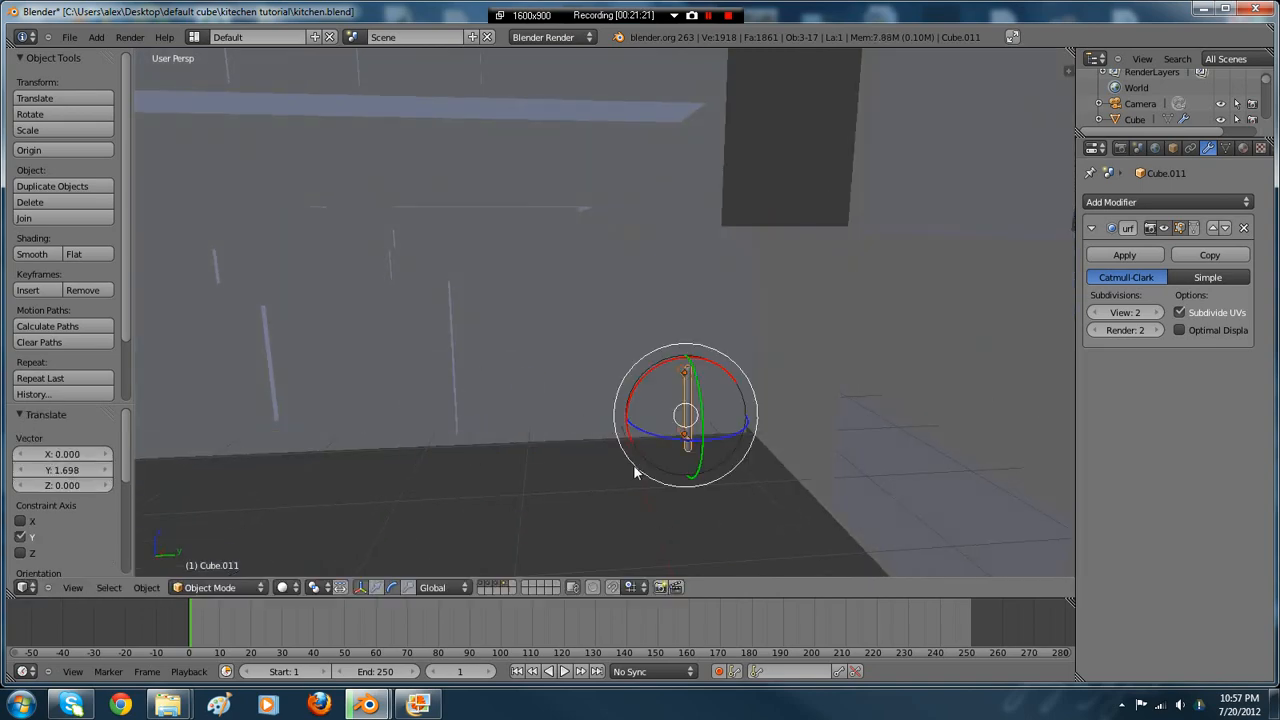
{"action": "key", "text": "z"}
{"action": "middle_click_drag", "start_coordinate": [633, 464], "coordinate": [697, 429]}
{"action": "key", "text": "g"}
{"action": "key", "text": "x"}
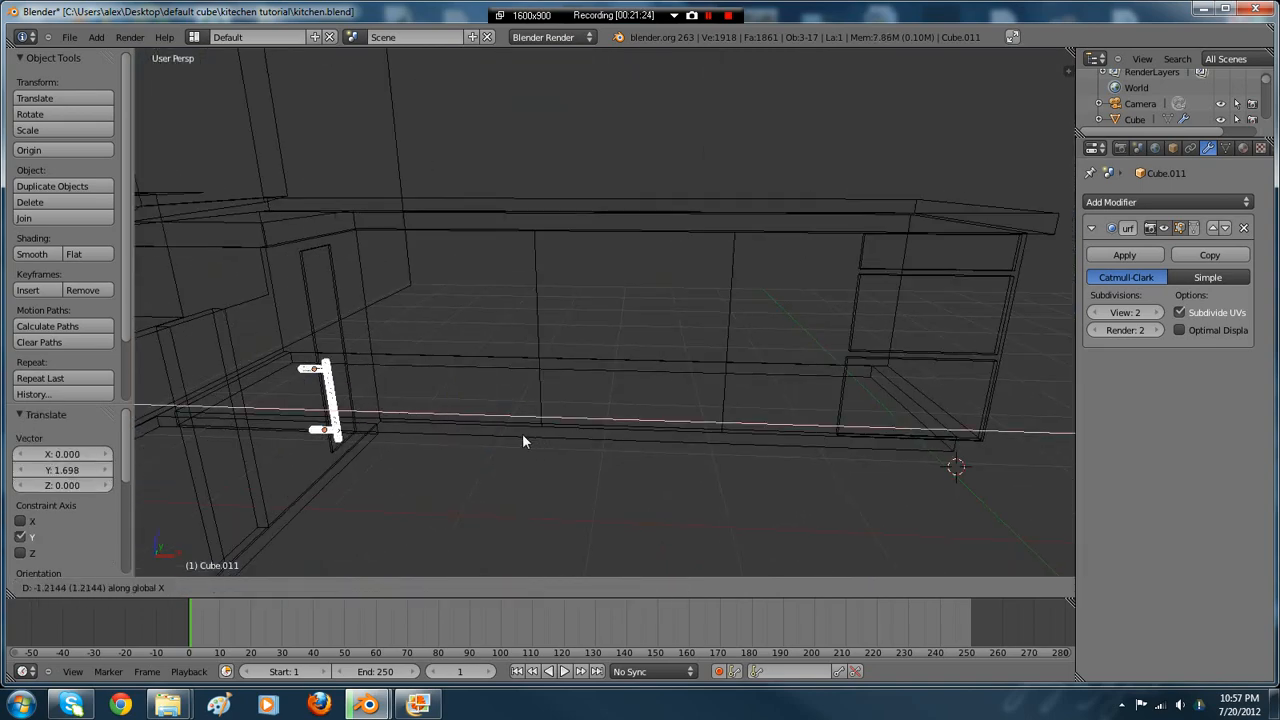
{"action": "left_click", "coordinate": [522, 433]}
- Shift the upright handle another -0.190 along X and 0.215 along Y beside the narrow corner door
{"action": "key", "text": "z"}
{"action": "middle_click_drag", "start_coordinate": [734, 486], "coordinate": [486, 366]}
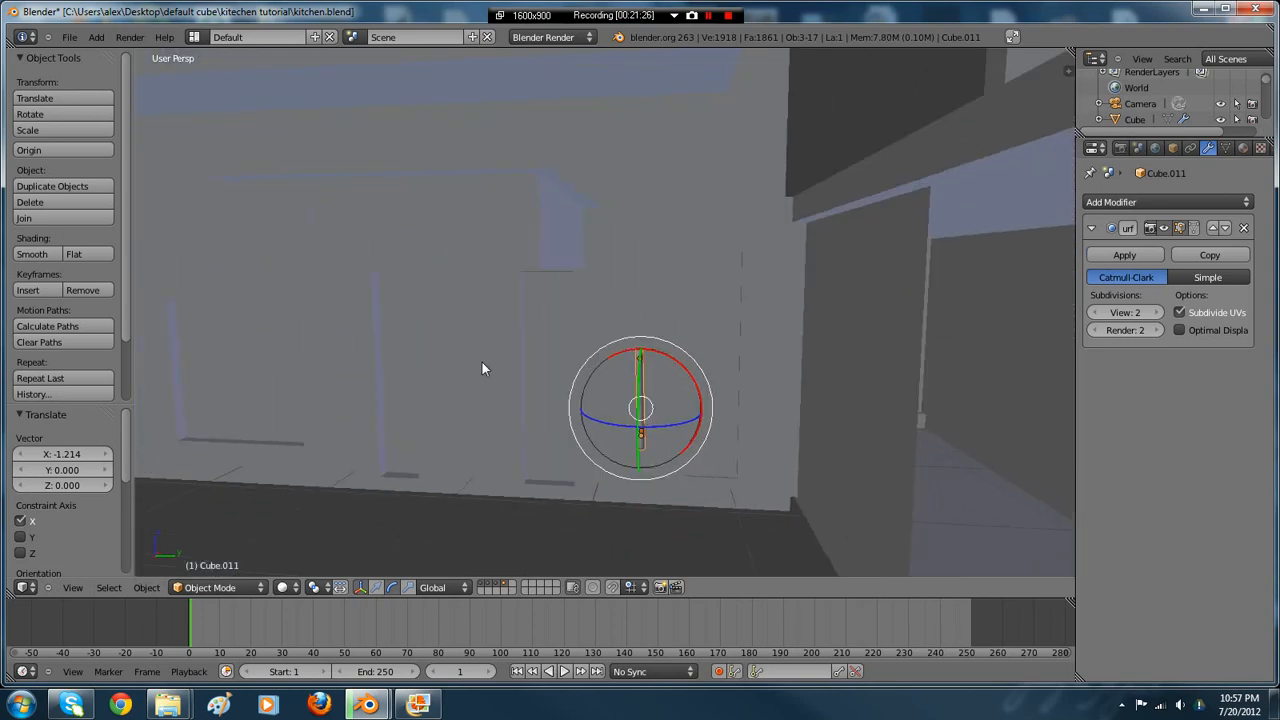
{"action": "key", "text": "z"}
{"action": "key", "text": "g"}
{"action": "key", "text": "x"}
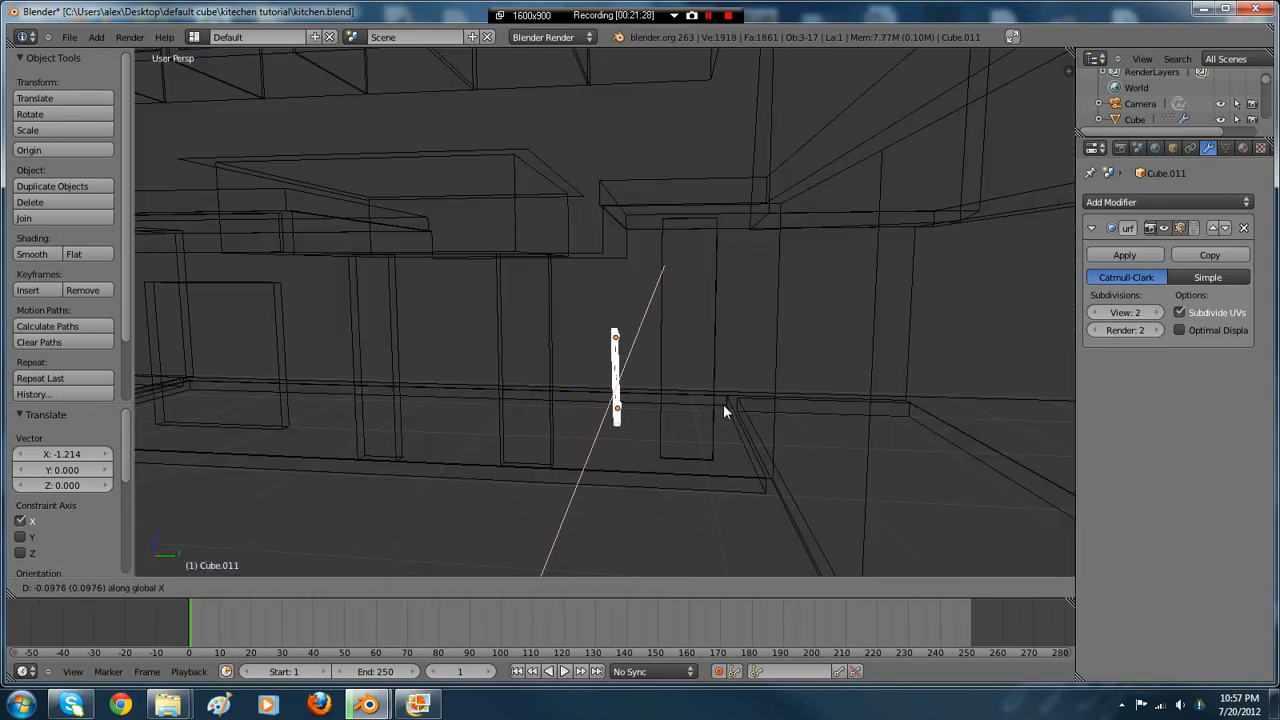
{"action": "left_click", "coordinate": [722, 420]}
{"action": "key", "text": "g"}
{"action": "key", "text": "y"}
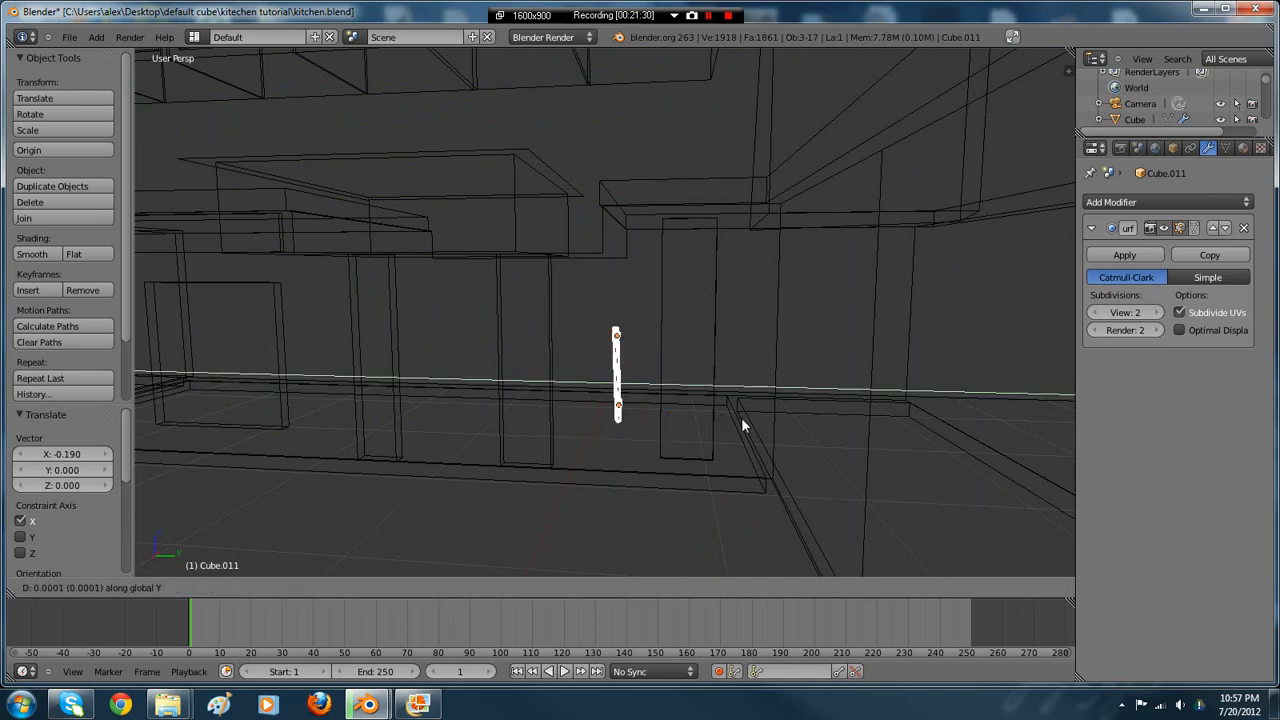
{"action": "left_click", "coordinate": [749, 416]}
- Straighten the upright handle with a small rotation in the view and raise it along Z
{"action": "key", "text": "z"}
{"action": "key", "text": "r"}
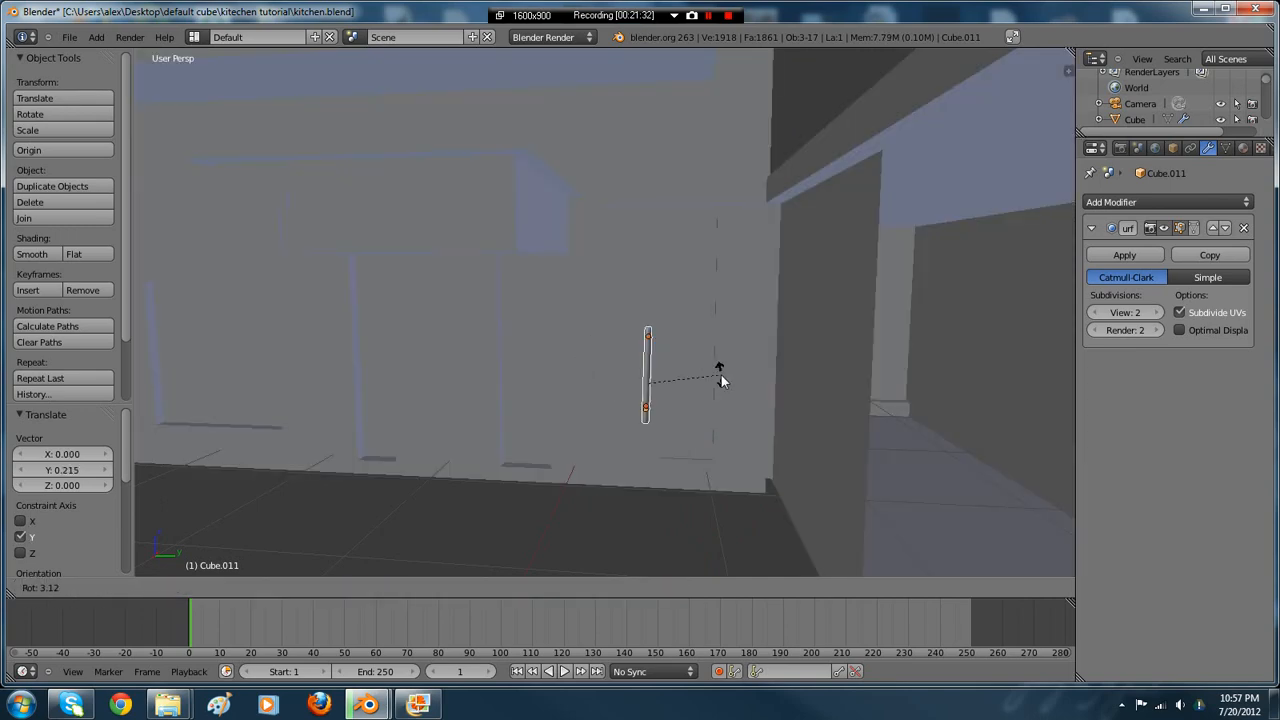
{"action": "left_click", "coordinate": [722, 362]}
{"action": "key", "text": "z"}
{"action": "key", "text": "g"}
{"action": "key", "text": "z"}
{"action": "left_click", "coordinate": [729, 333]}
- Adjust the corner door handle's distance from the door by moving it 0.02334 along X
{"action": "mouse_move", "coordinate": [729, 333]}
{"action": "middle_mouse_down"}
{"action": "mouse_move", "coordinate": [694, 390]}
{"action": "mouse_move", "coordinate": [611, 396]}
{"action": "mouse_move", "coordinate": [686, 391]}
{"action": "mouse_move", "coordinate": [534, 437]}
{"action": "mouse_move", "coordinate": [654, 486]}
{"action": "mouse_move", "coordinate": [569, 471]}
{"action": "mouse_move", "coordinate": [707, 386]}
{"action": "mouse_move", "coordinate": [700, 449]}
{"action": "mouse_move", "coordinate": [729, 463]}
{"action": "middle_mouse_up"}
{"action": "key", "text": "z"}
{"action": "key", "text": "g"}
{"action": "key", "text": "x"}
{"action": "left_click", "coordinate": [648, 478]}
- Duplicate the corner door handle upward about 2.96 along Z to the wall cabinets and move the copy -0.903 along Y
{"action": "key", "text": "z"}
{"action": "key", "text": "shift+d"}
{"action": "key", "text": "z"}
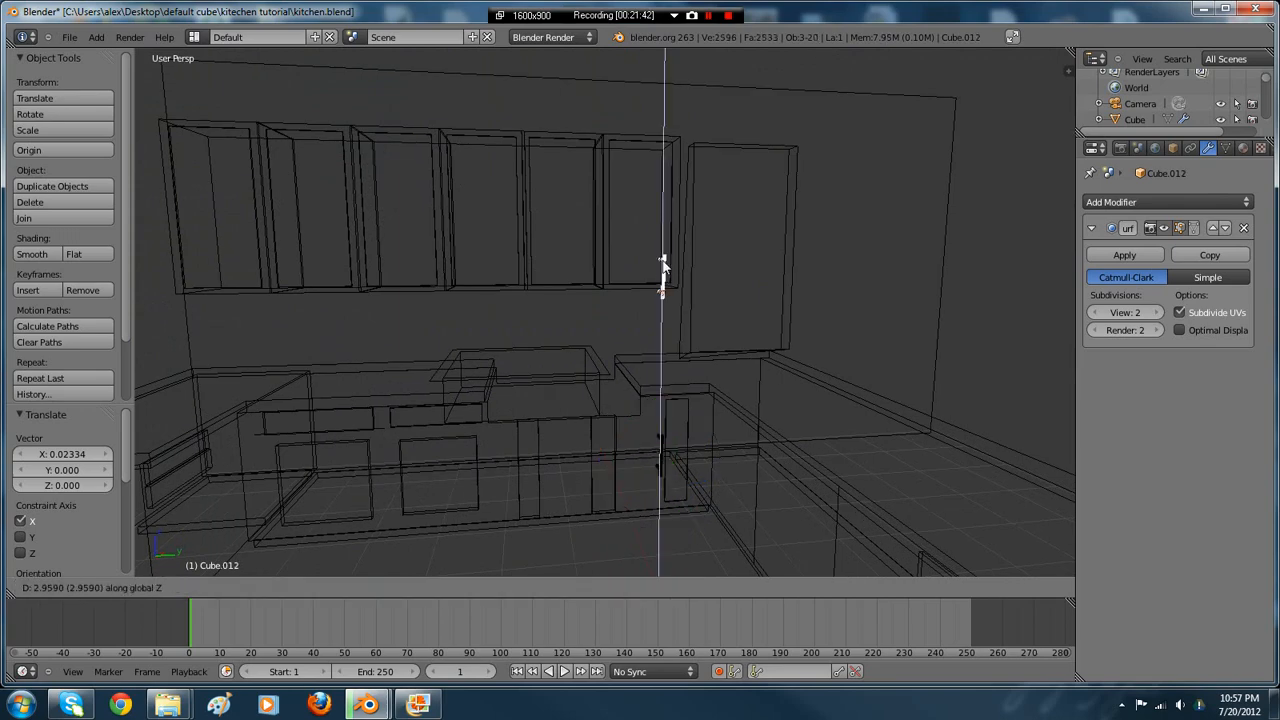
{"action": "left_click", "coordinate": [662, 268]}
{"action": "key", "text": "g"}
{"action": "key", "text": "y"}
{"action": "left_click", "coordinate": [608, 268]}
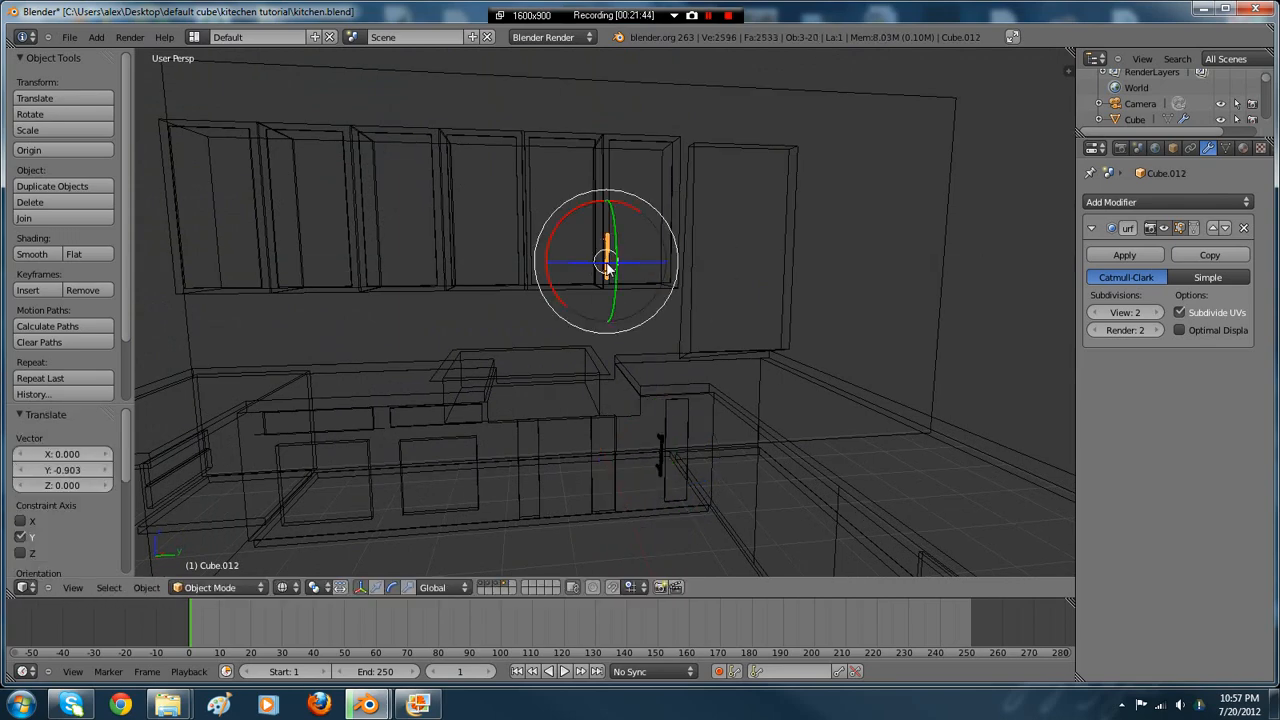
- Move the upper handle -0.735 along X toward the wall cabinet doors and check its placement in the reference kitchen photo
{"action": "scroll", "coordinate": [689, 249], "scroll_direction": "up", "scroll_amount": 5}
{"action": "mouse_move", "coordinate": [689, 249]}
{"action": "middle_mouse_down", "text": "shift"}
{"action": "mouse_move", "coordinate": [786, 450]}
{"action": "mouse_move", "coordinate": [751, 433]}
{"action": "mouse_move", "coordinate": [658, 455]}
{"action": "middle_mouse_up", "text": "shift"}
{"action": "key", "text": "z"}
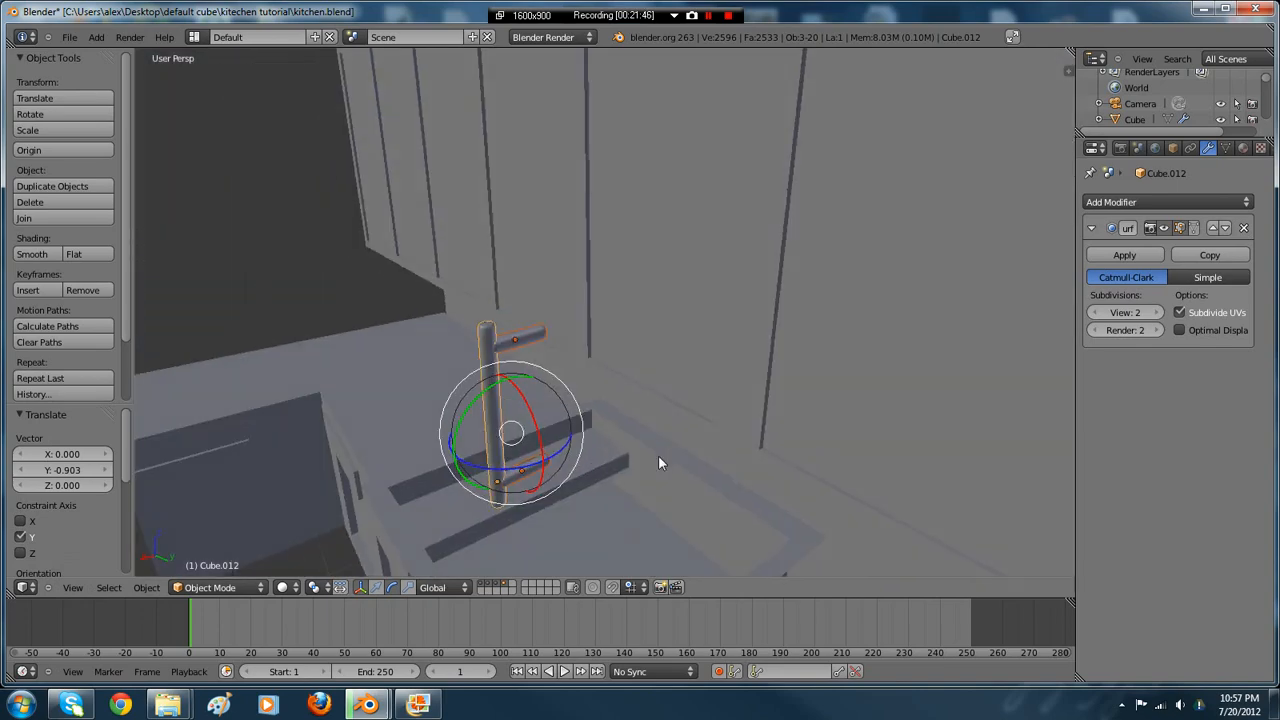
{"action": "key", "text": "g"}
{"action": "key", "text": "x"}
{"action": "left_click", "coordinate": [820, 437]}
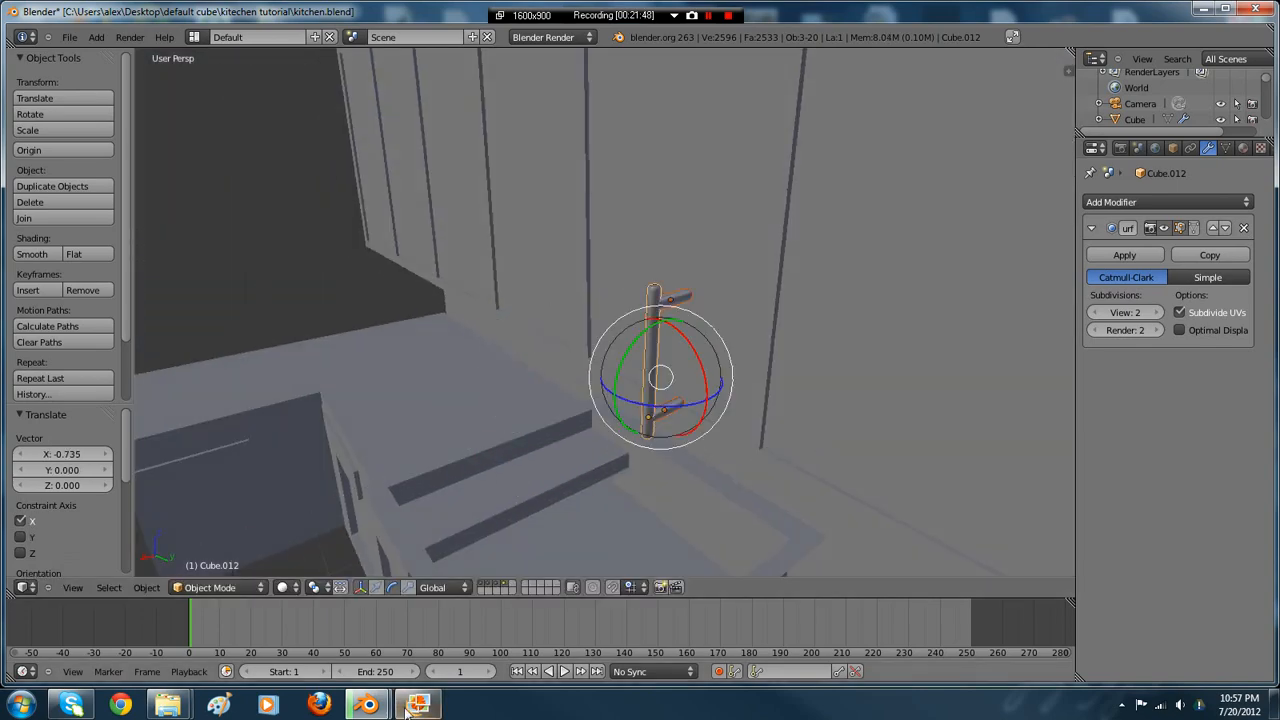
{"action": "left_click", "coordinate": [416, 705]}
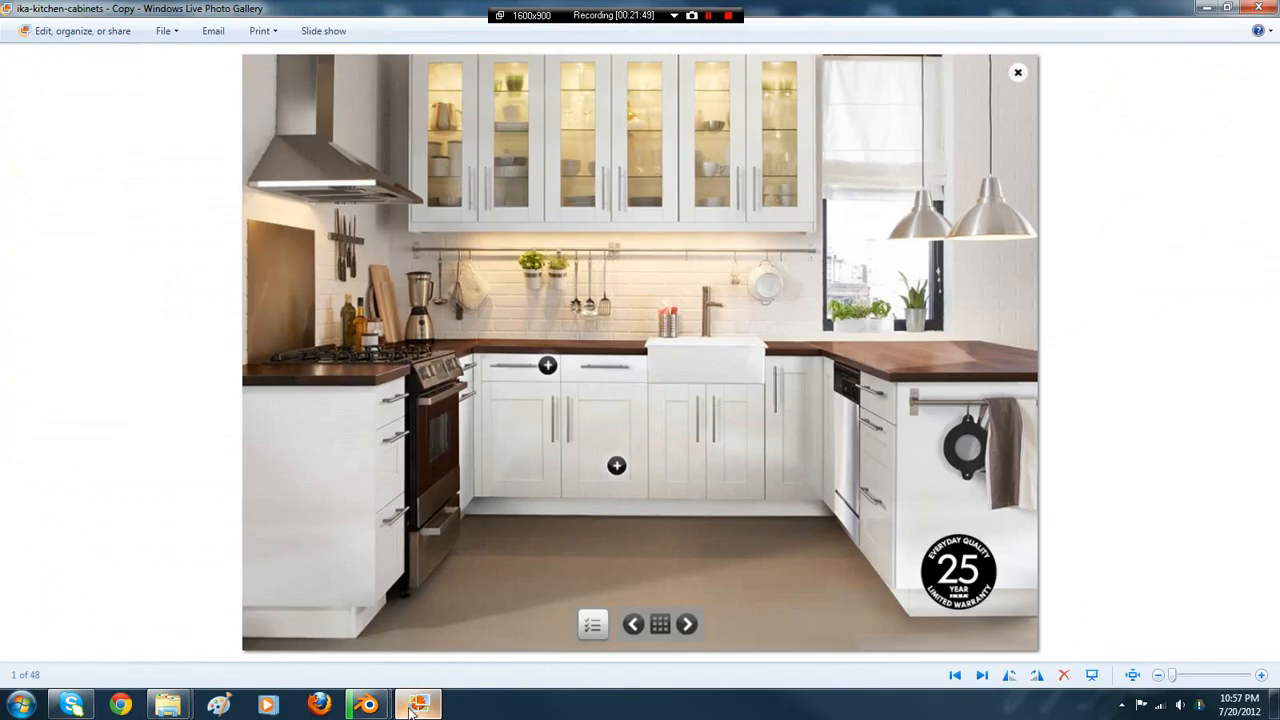
{"action": "left_click", "coordinate": [410, 711]}
- Move the upper handle a further -0.345 along X and 0.109 along Y near the edge between two wall cabinet doors
{"action": "mouse_move", "coordinate": [650, 305]}
{"action": "middle_mouse_down"}
{"action": "mouse_move", "coordinate": [665, 326]}
{"action": "mouse_move", "coordinate": [760, 354]}
{"action": "mouse_move", "coordinate": [600, 372]}
{"action": "mouse_move", "coordinate": [505, 424]}
{"action": "middle_mouse_up"}
{"action": "key", "text": "z"}
{"action": "scroll", "coordinate": [762, 354], "scroll_direction": "up", "scroll_amount": 2}
{"action": "key", "text": "z"}
{"action": "key", "text": "g"}
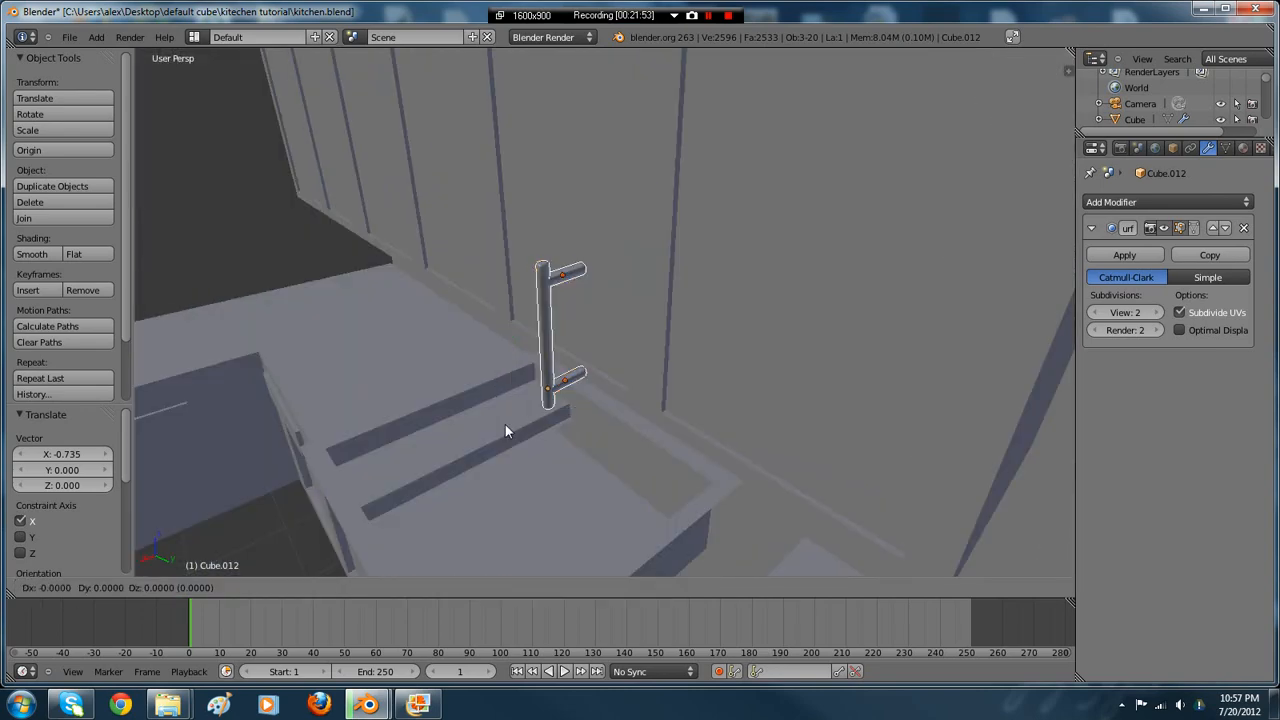
{"action": "key", "text": "x"}
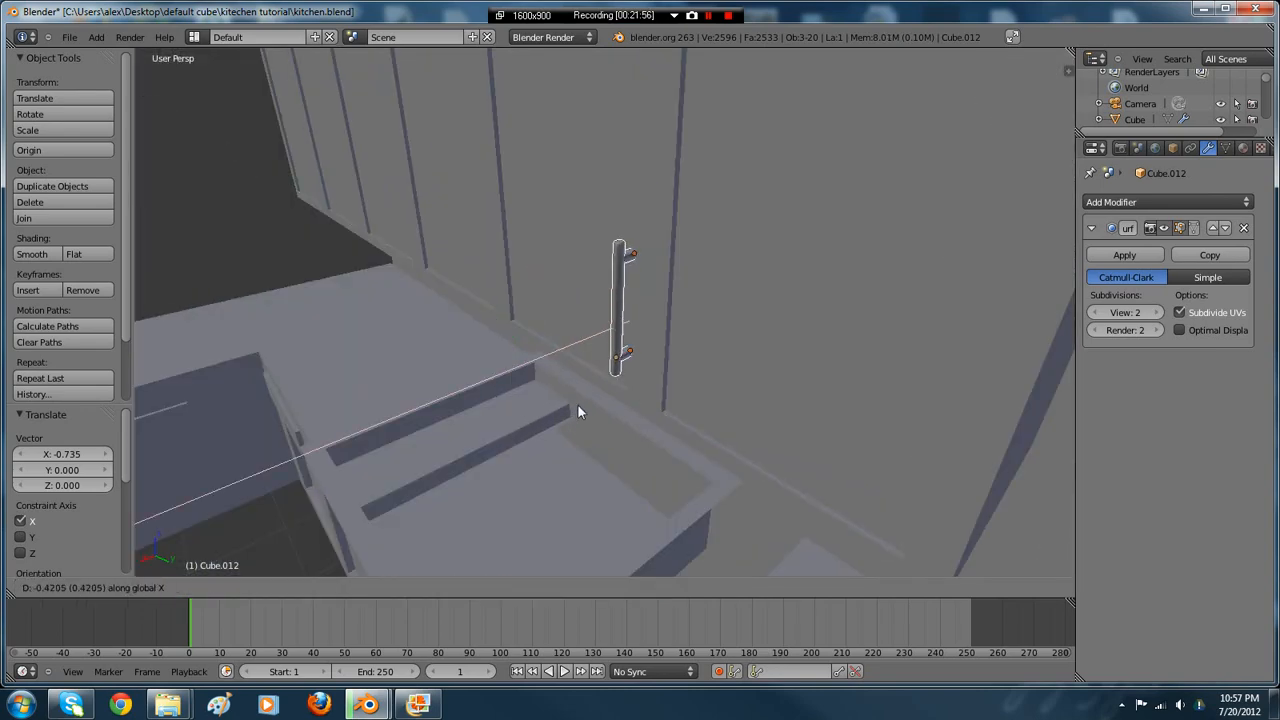
{"action": "left_click", "coordinate": [566, 410]}
{"action": "key", "text": "g"}
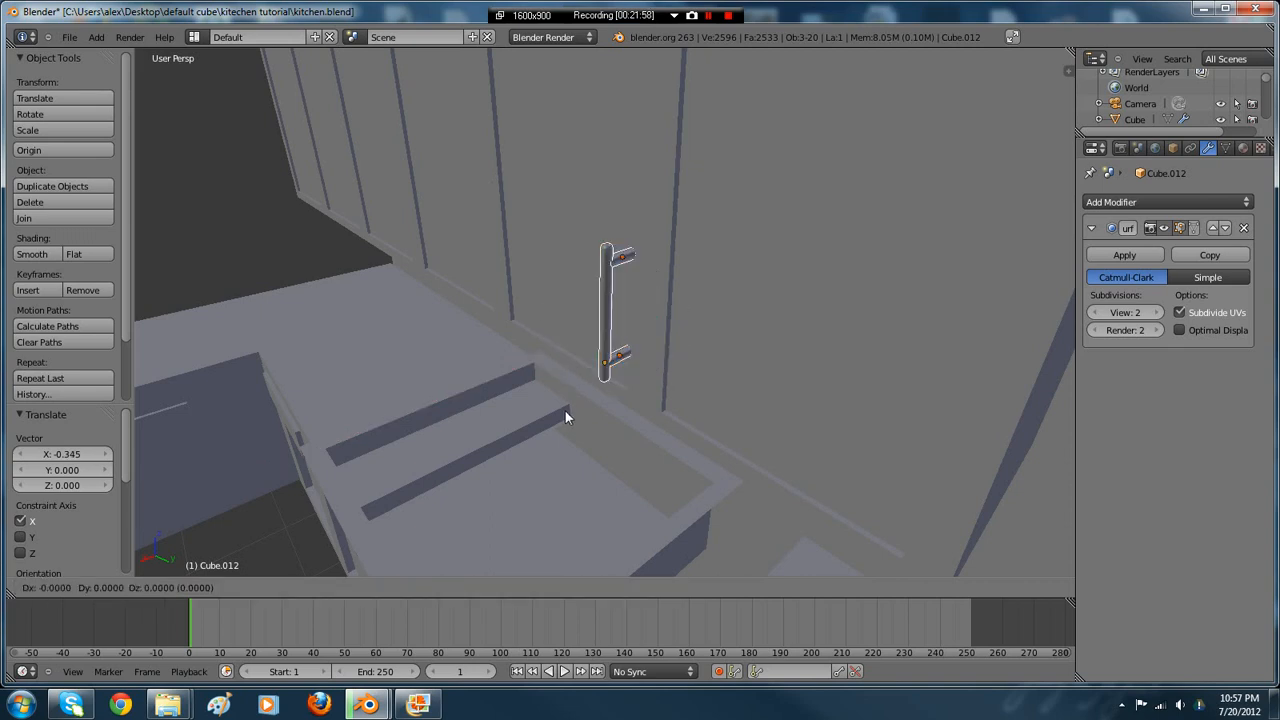
{"action": "key", "text": "y"}
{"action": "left_click", "coordinate": [590, 411]}
{"action": "middle_click_drag", "start_coordinate": [637, 418], "coordinate": [728, 362]}
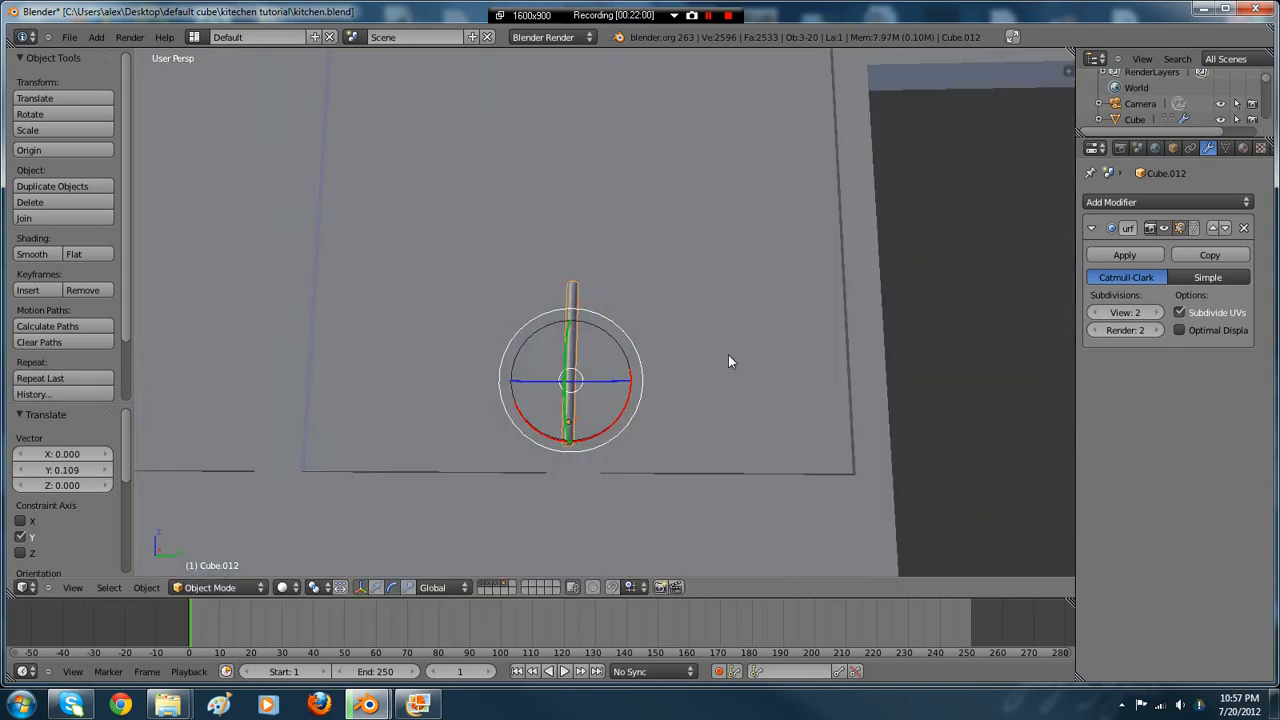
{"action": "key", "text": "shift+d"}
{"action": "key", "text": "x"}
{"action": "left_click", "coordinate": [683, 377]}
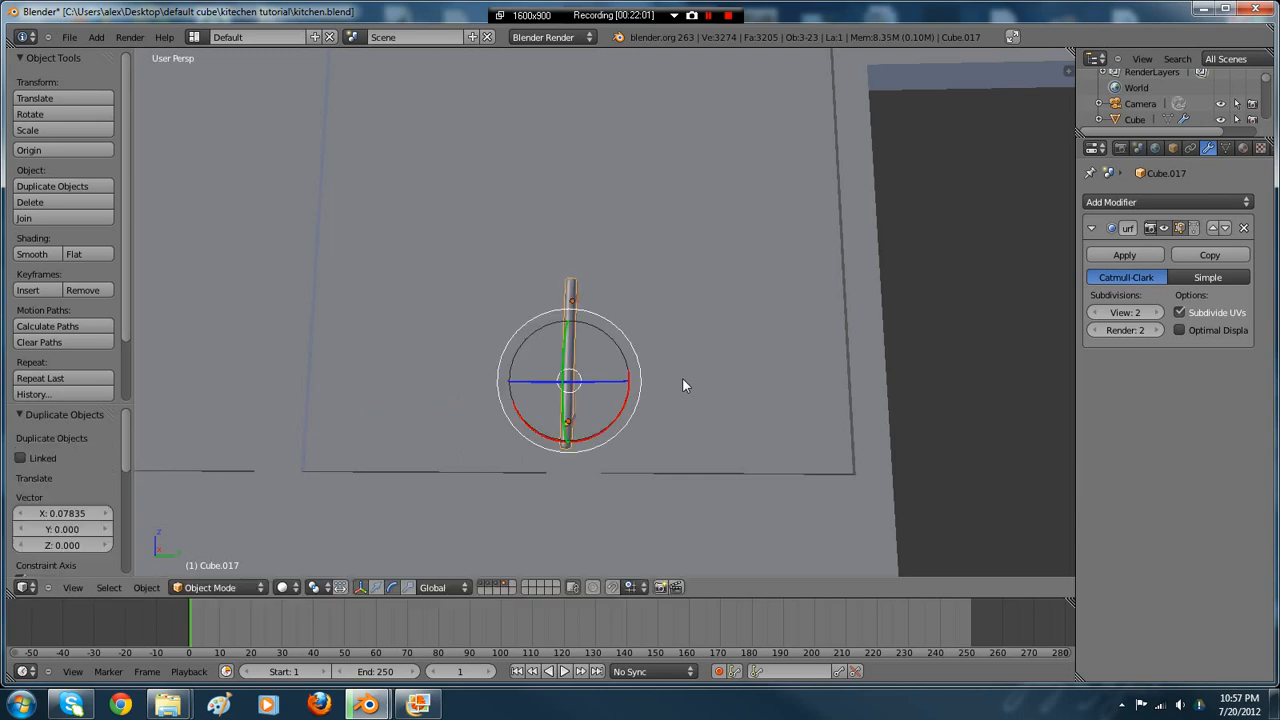
{"action": "key", "text": "ctrl+z"}
{"action": "key", "text": "shift+d"}
{"action": "left_click", "coordinate": [706, 383]}
{"action": "key", "text": "ctrl+z"}
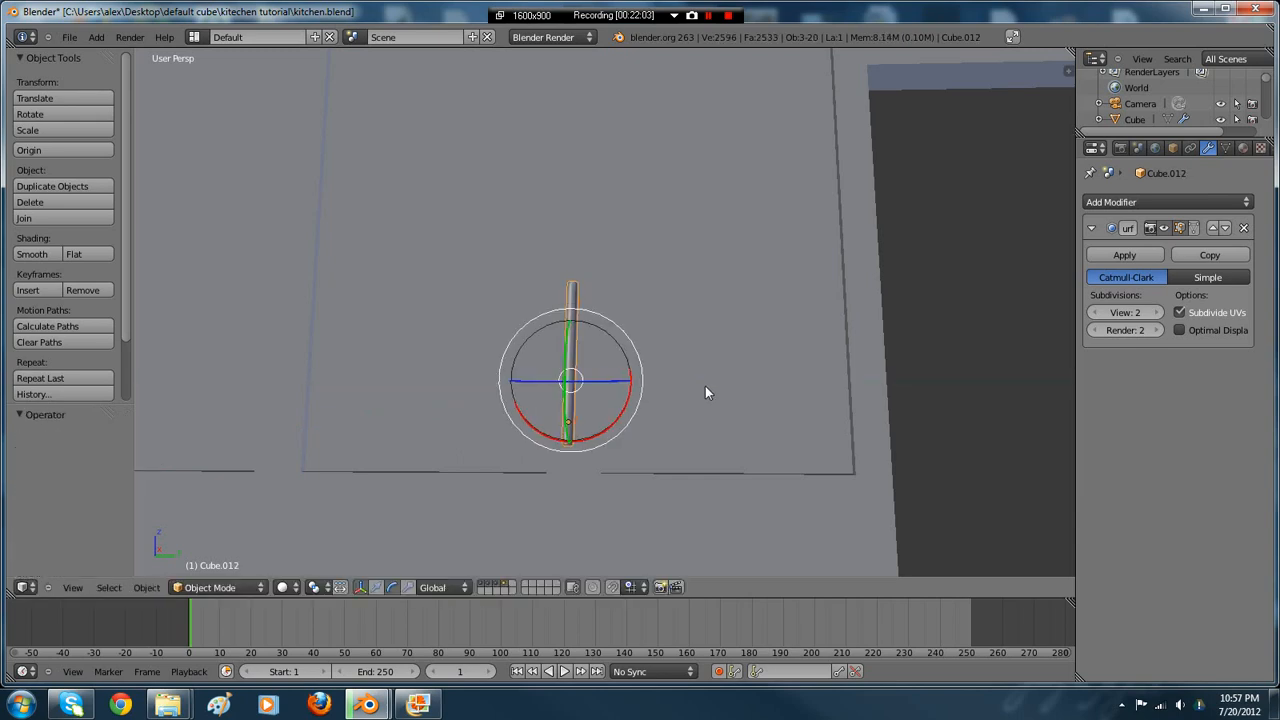
- Duplicate the upper handle 0.107 along Y for the neighbouring door and shift the copy -0.01146 along Y
{"action": "key", "text": "shift+d"}
{"action": "key", "text": "y"}
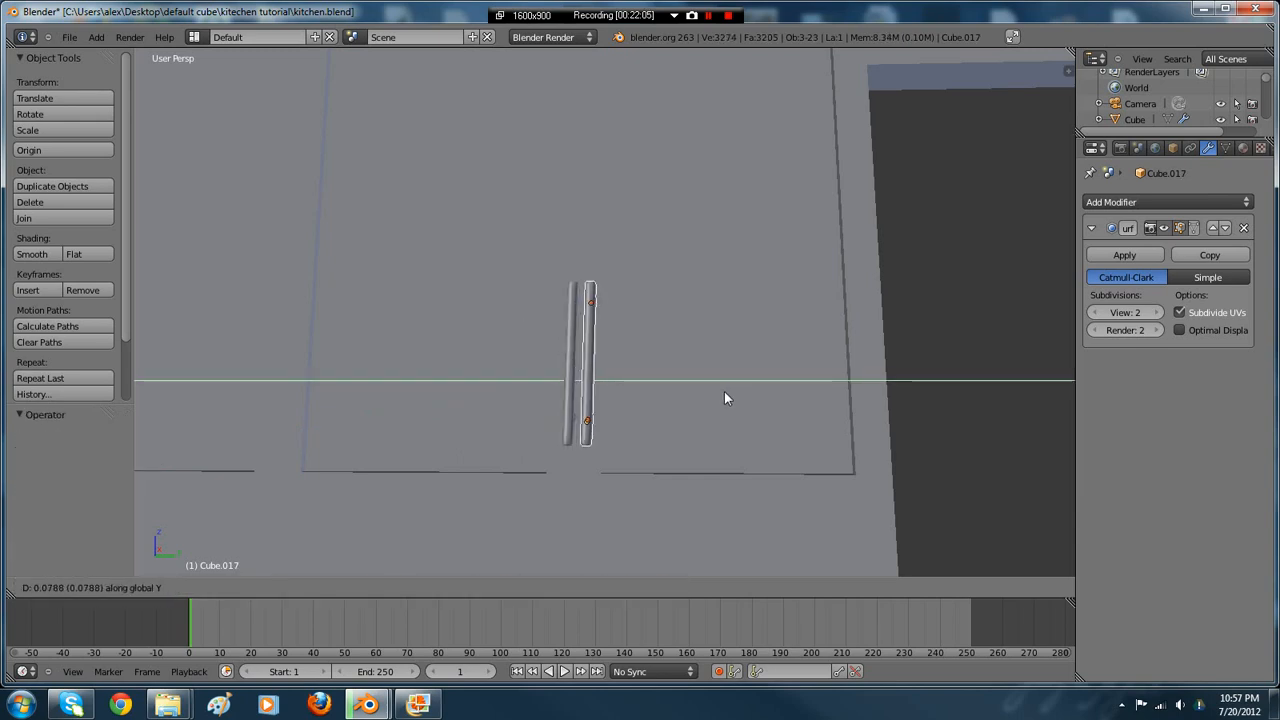
{"action": "left_click", "coordinate": [727, 389]}
{"action": "middle_click_drag", "start_coordinate": [727, 389], "coordinate": [666, 432]}
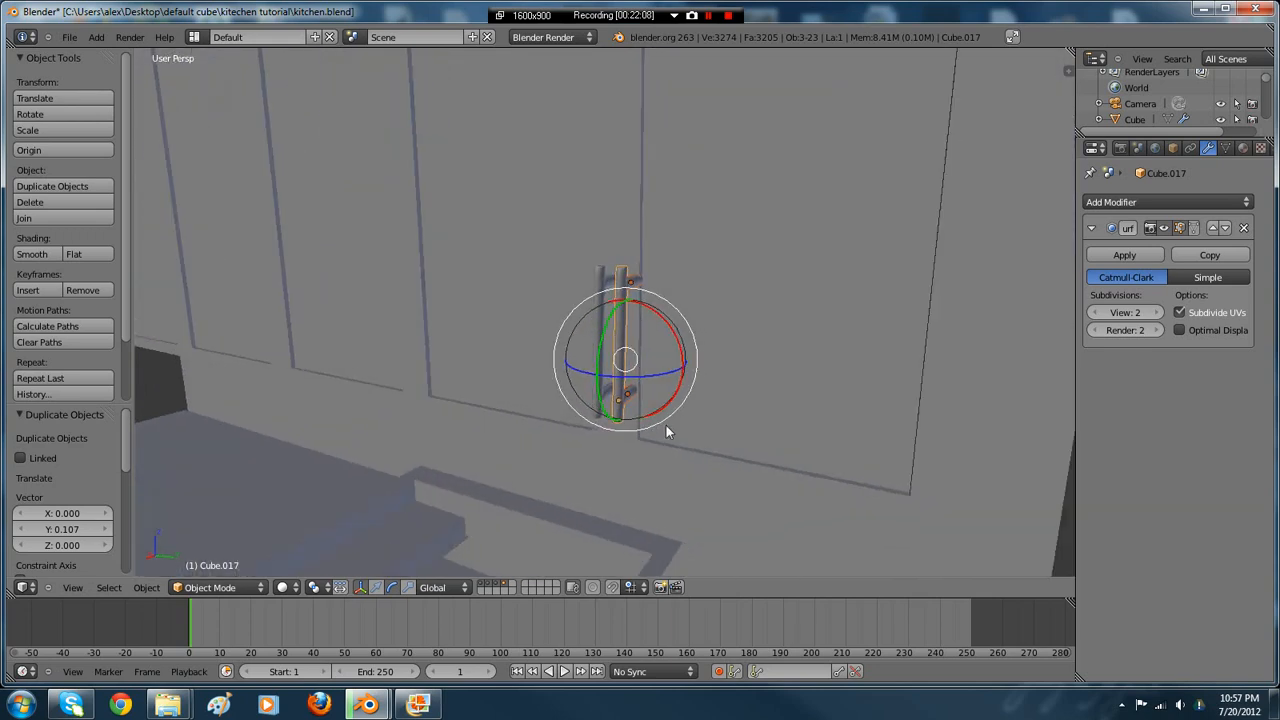
{"action": "key", "text": "g"}
{"action": "key", "text": "y"}
{"action": "left_click", "coordinate": [663, 426]}
- Try shifting only the bar of one wall cabinet door handle in the negative Y direction and undo the move
{"action": "key", "text": "KP_Decimal"}
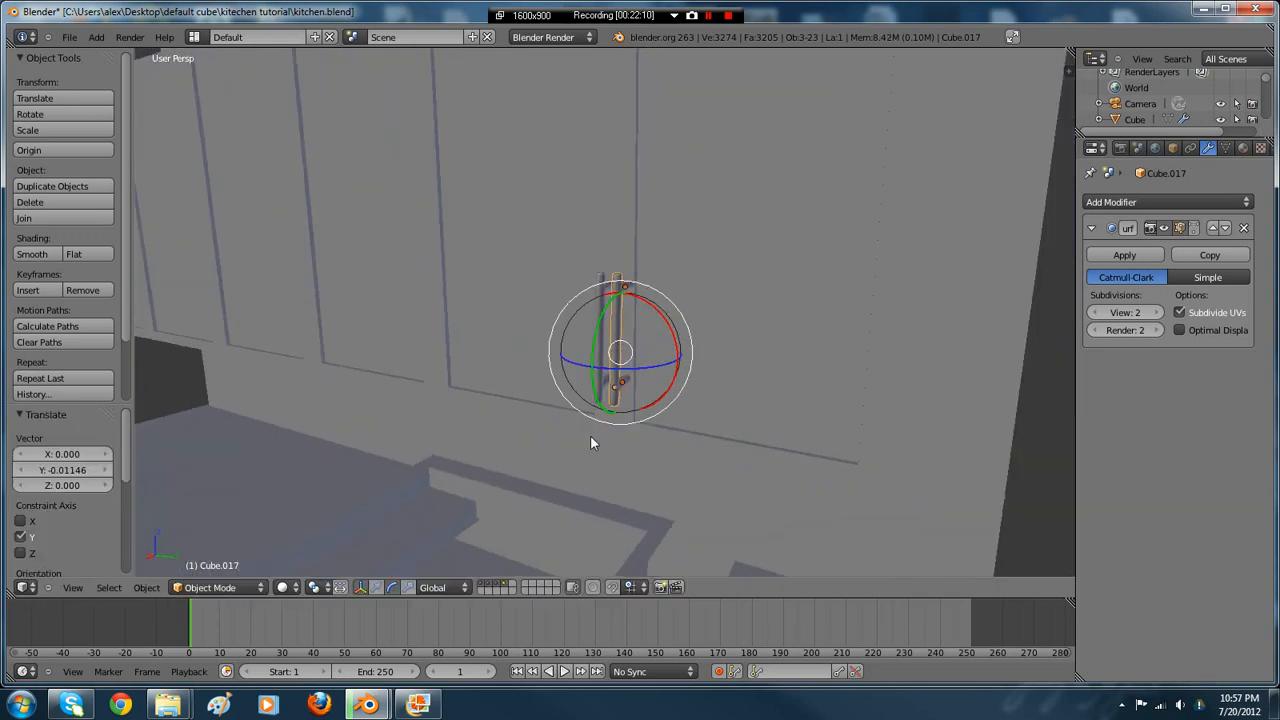
{"action": "right_click", "coordinate": [563, 355]}
{"action": "right_click", "coordinate": [563, 355]}
{"action": "right_click", "coordinate": [563, 355]}
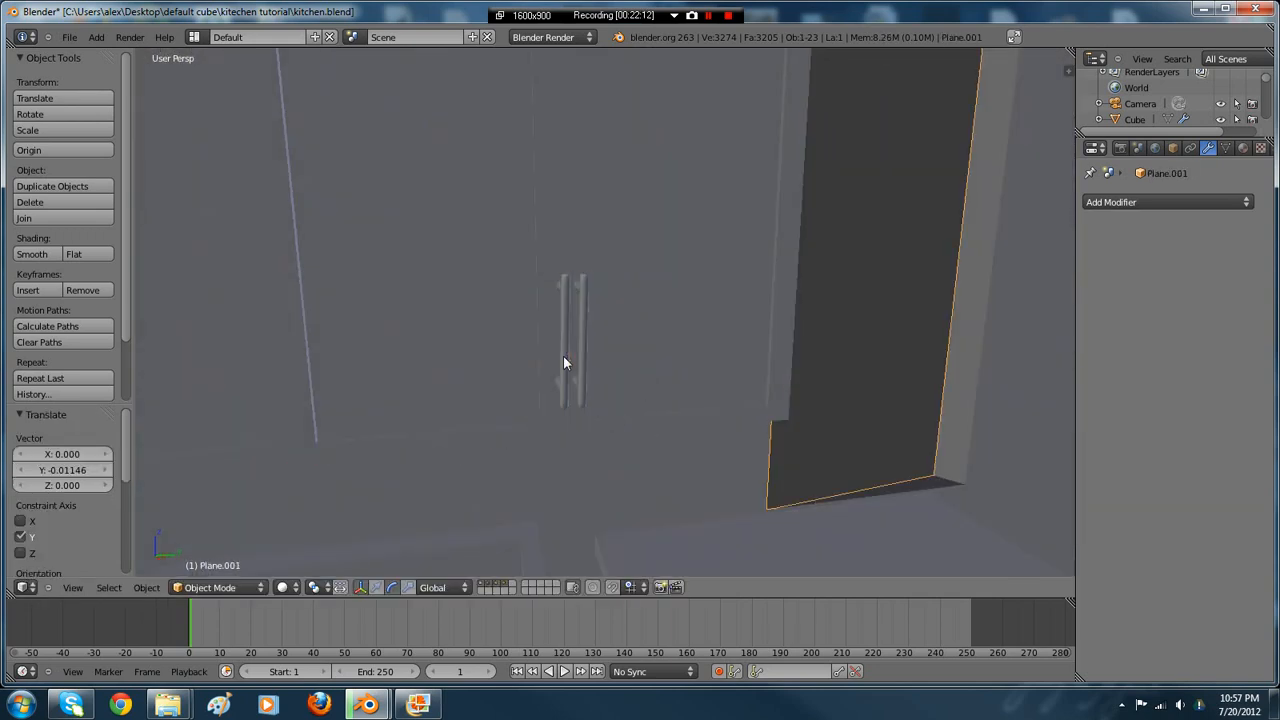
{"action": "right_click", "coordinate": [563, 355]}
{"action": "key", "text": "g"}
{"action": "key", "text": "y"}
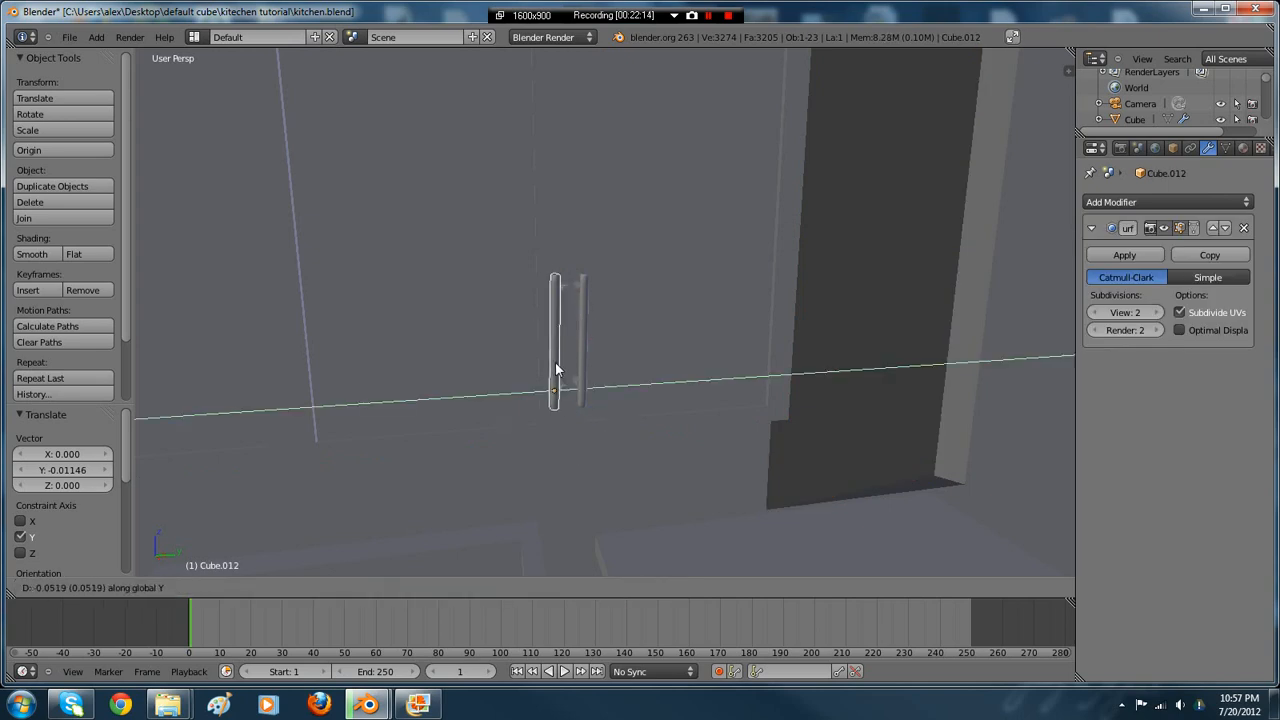
{"action": "left_click", "coordinate": [555, 361]}
{"action": "middle_click_drag", "start_coordinate": [578, 368], "coordinate": [538, 398]}
{"action": "key", "text": "ctrl+z"}
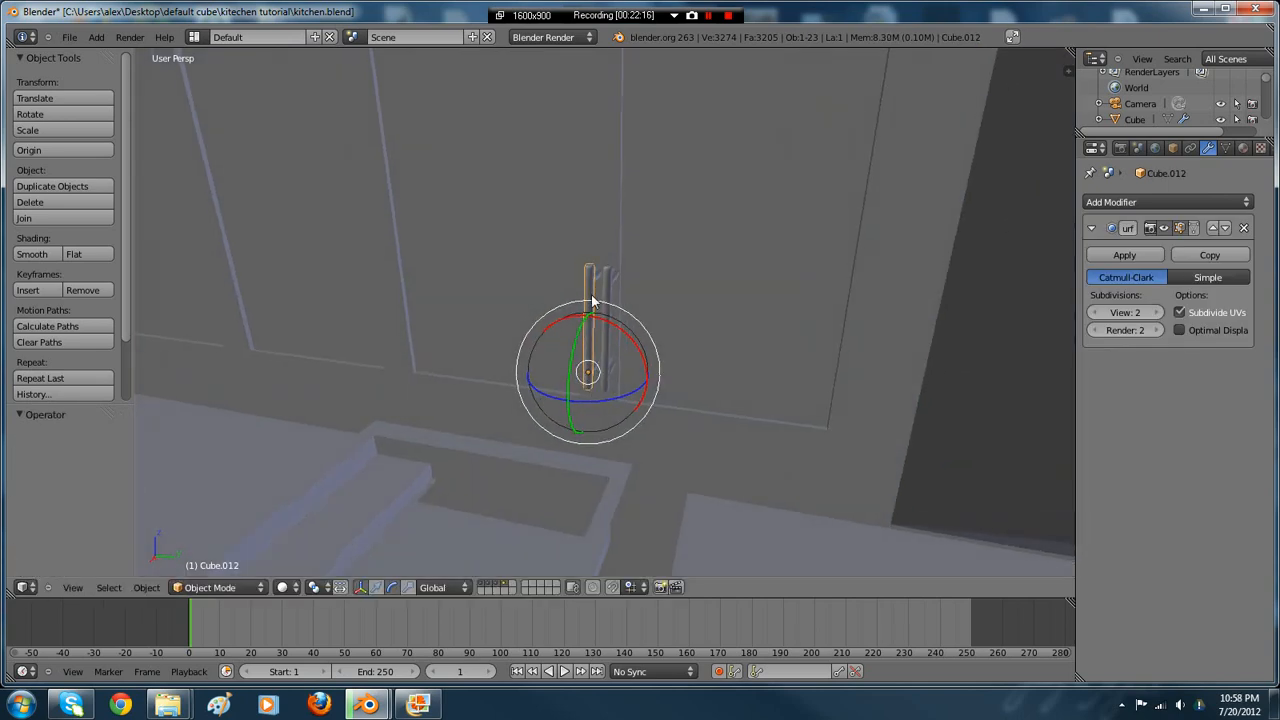
- Select the bar and both posts of the first wall cabinet door handle and move them -0.04112 along Y
{"action": "right_click", "coordinate": [592, 276], "text": "shift"}
{"action": "key", "text": "z"}
{"action": "right_click", "coordinate": [591, 369], "text": "shift"}
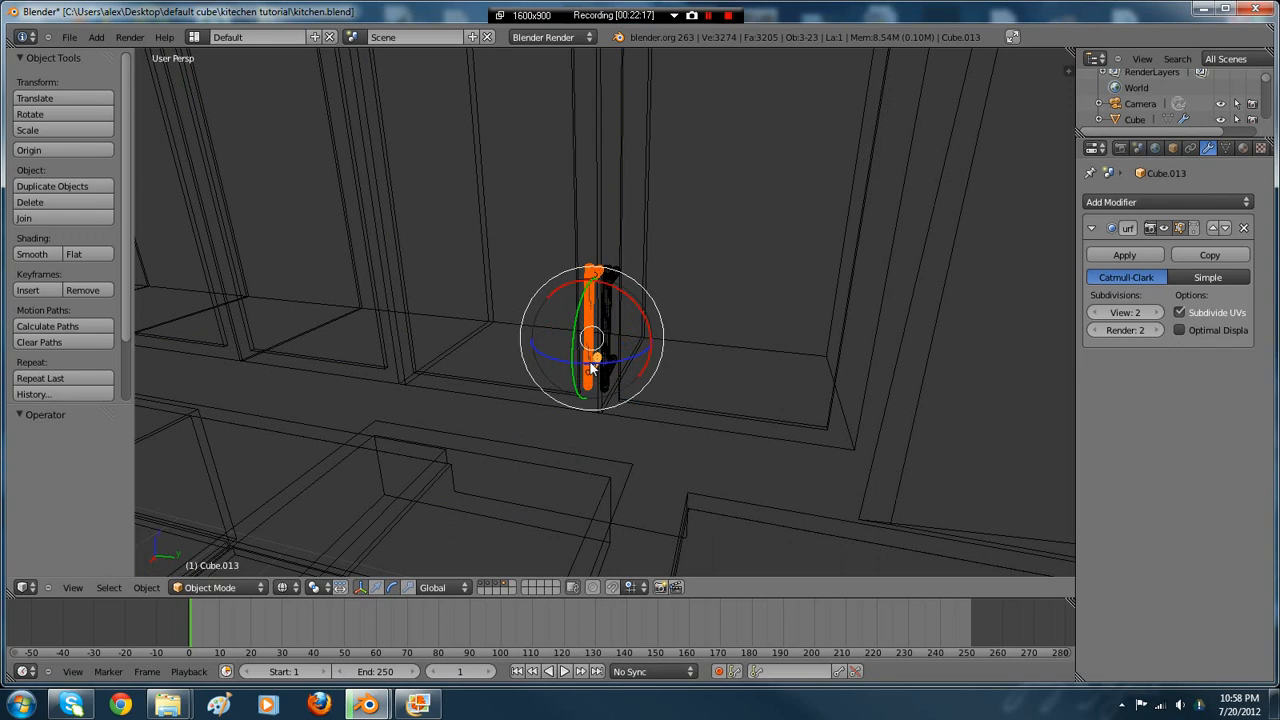
{"action": "key", "text": "z"}
{"action": "key", "text": "g"}
{"action": "key", "text": "y"}
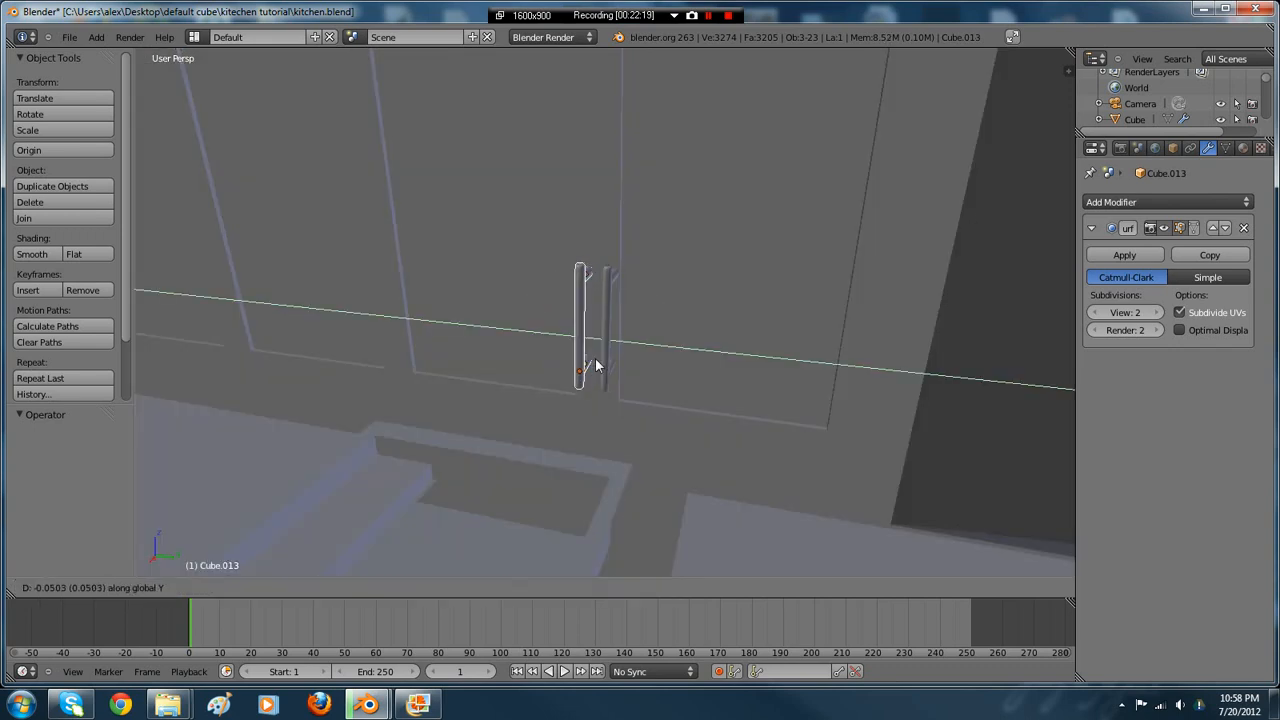
{"action": "left_click", "coordinate": [597, 359]}
{"action": "middle_click_drag", "start_coordinate": [597, 359], "coordinate": [630, 334]}
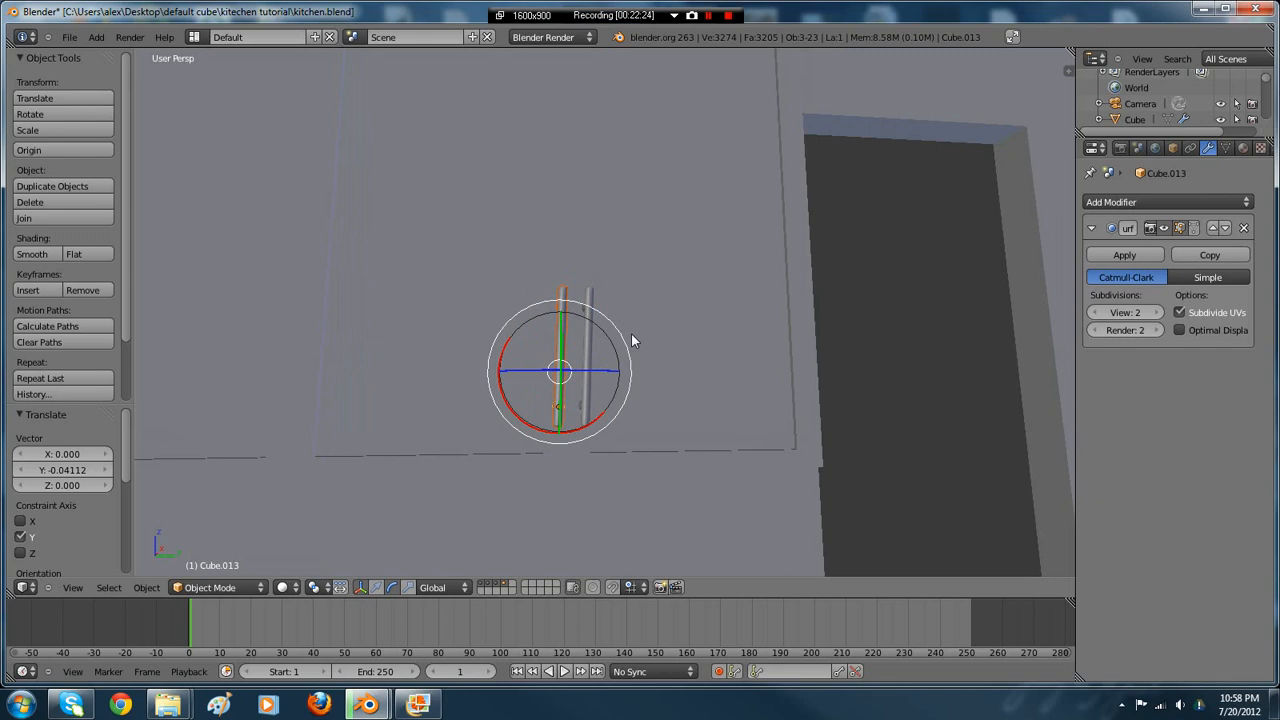
- Join the bar and posts of each of the two wall cabinet door handles into one object per handle
{"action": "key", "text": "ctrl+j"}
{"action": "key", "text": "z"}
{"action": "middle_click_drag", "start_coordinate": [611, 310], "coordinate": [613, 505]}
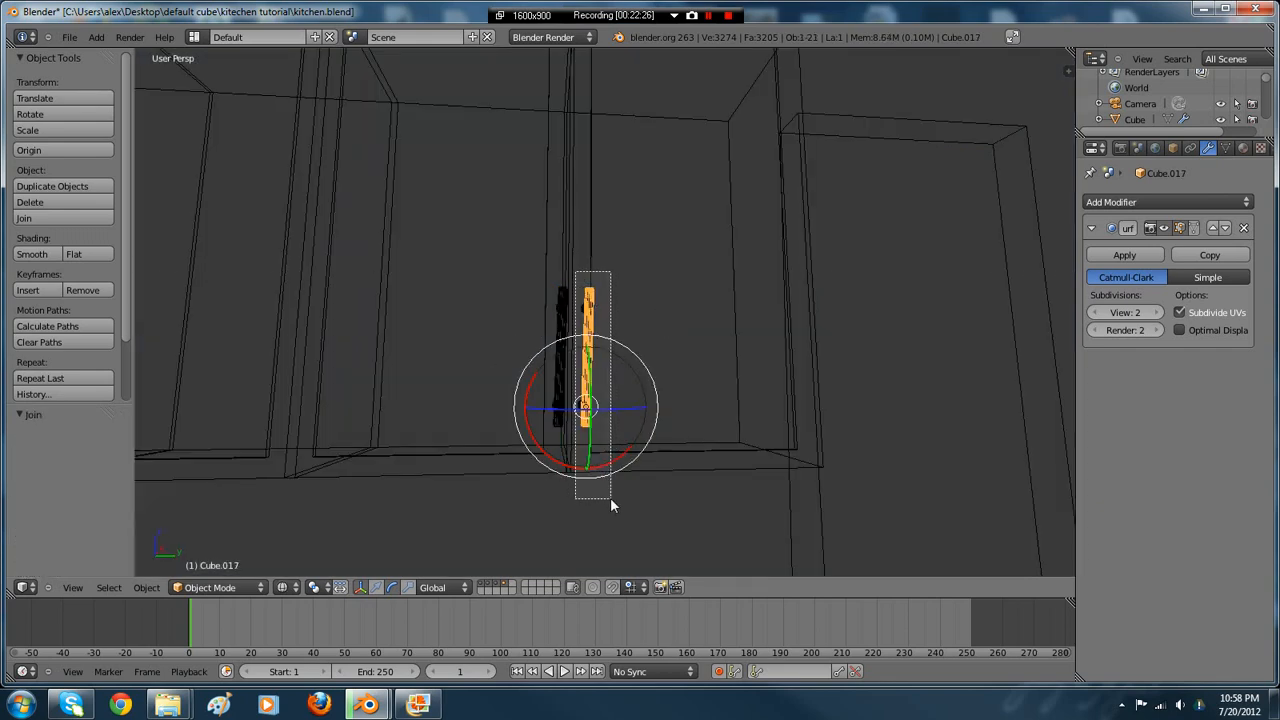
{"action": "left_click_drag", "start_coordinate": [610, 497], "coordinate": [612, 498]}
{"action": "key", "text": "b"}
{"action": "middle_click_drag", "start_coordinate": [694, 338], "coordinate": [823, 571]}
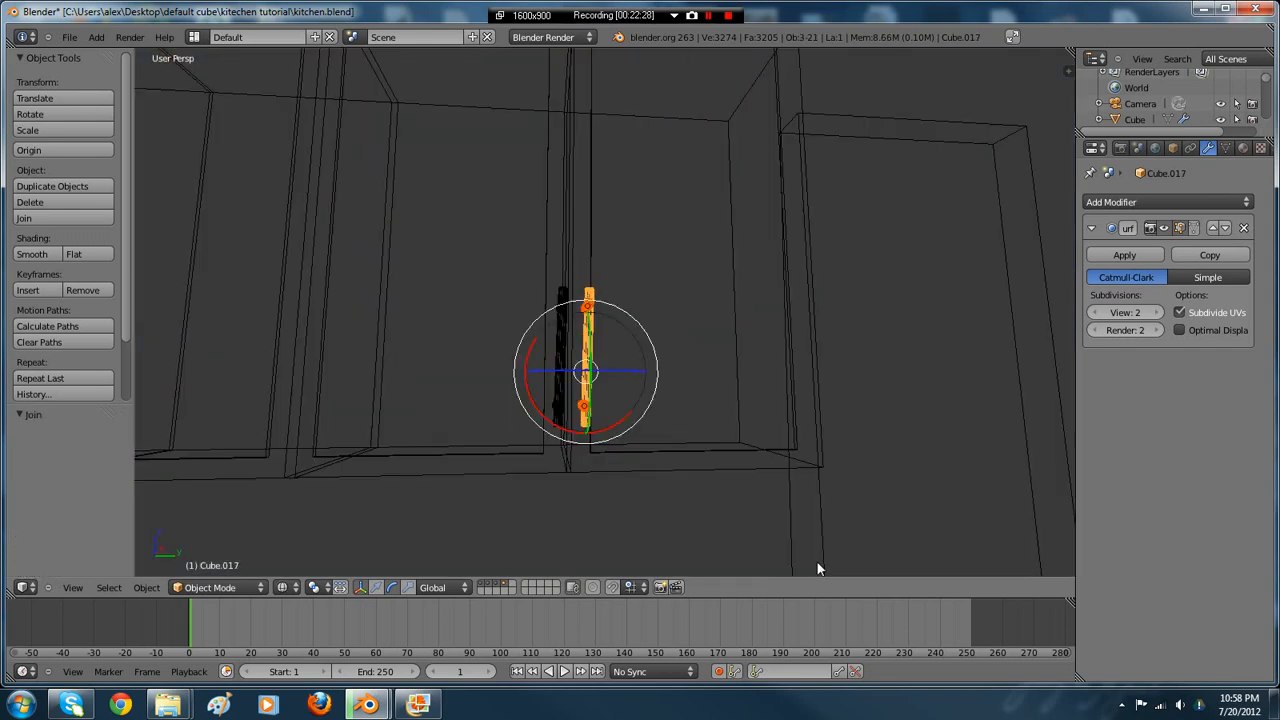
{"action": "key", "text": "ctrl+j"}
- Examine the lower cabinets in solid view and compare the handle positions with the reference kitchen photo
{"action": "mouse_move", "coordinate": [940, 423]}
{"action": "middle_mouse_down"}
{"action": "mouse_move", "coordinate": [811, 317]}
{"action": "mouse_move", "coordinate": [760, 353]}
{"action": "mouse_move", "coordinate": [663, 360]}
{"action": "mouse_move", "coordinate": [789, 314]}
{"action": "mouse_move", "coordinate": [757, 286]}
{"action": "mouse_move", "coordinate": [864, 386]}
{"action": "mouse_move", "coordinate": [894, 506]}
{"action": "mouse_move", "coordinate": [697, 514]}
{"action": "mouse_move", "coordinate": [746, 366]}
{"action": "mouse_move", "coordinate": [799, 368]}
{"action": "middle_mouse_up"}
{"action": "key", "text": "z"}
{"action": "key", "text": "z"}
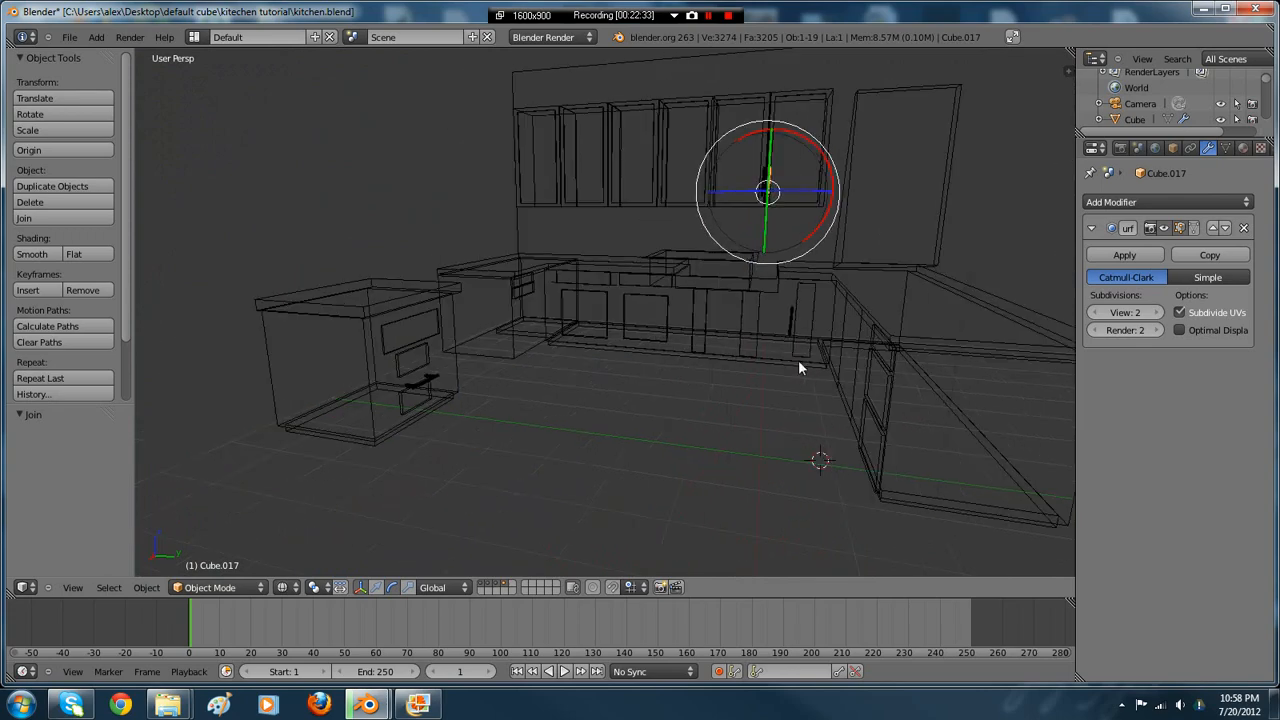
{"action": "key", "text": "z"}
{"action": "scroll", "coordinate": [516, 412], "scroll_direction": "up", "scroll_amount": 3}
{"action": "mouse_move", "coordinate": [516, 412]}
{"action": "middle_mouse_down"}
{"action": "mouse_move", "coordinate": [492, 401]}
{"action": "mouse_move", "coordinate": [717, 375]}
{"action": "mouse_move", "coordinate": [629, 394]}
{"action": "middle_mouse_up"}
{"action": "scroll", "coordinate": [717, 375], "scroll_direction": "up", "scroll_amount": 3}
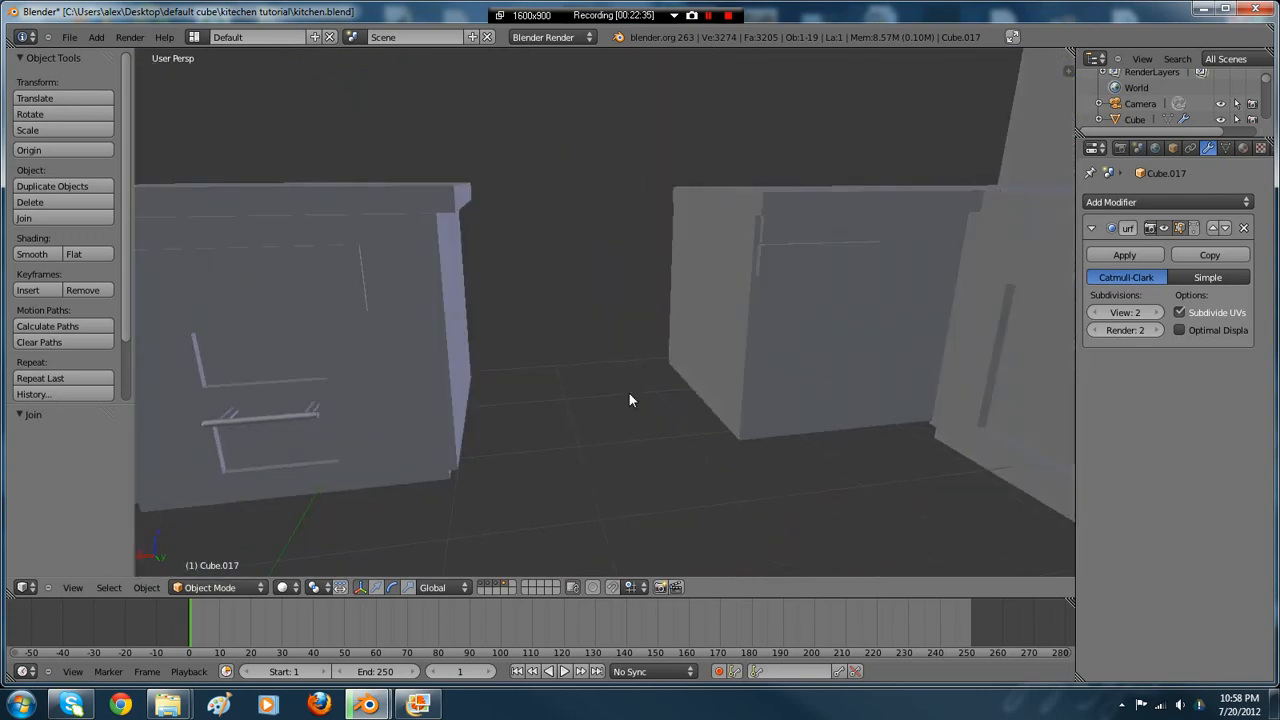
{"action": "middle_click_drag", "start_coordinate": [823, 194], "coordinate": [954, 211]}
{"action": "left_click", "coordinate": [418, 704]}
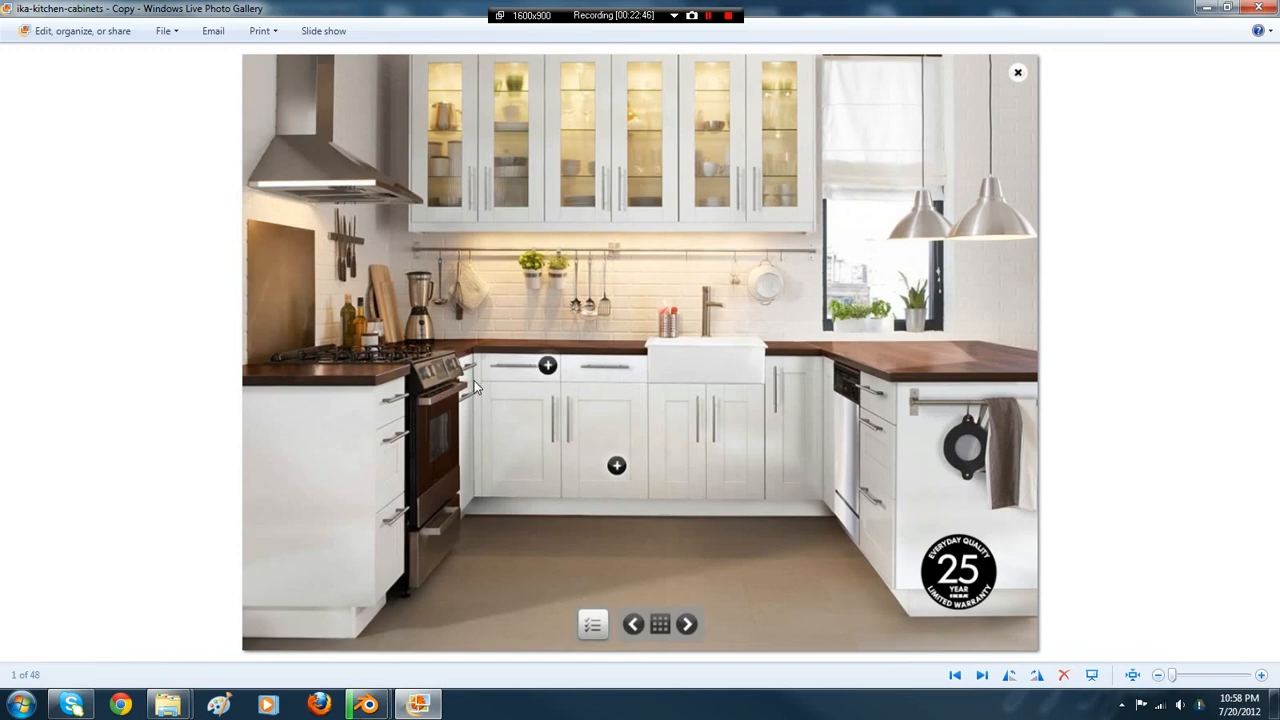
{"action": "left_click", "coordinate": [368, 704]}
- Select the bar and both posts of the lower corner door handle in wireframe and join them into one object
{"action": "middle_click_drag", "start_coordinate": [513, 463], "coordinate": [530, 374]}
{"action": "right_click", "coordinate": [804, 277]}
{"action": "right_click", "coordinate": [799, 284], "text": "shift"}
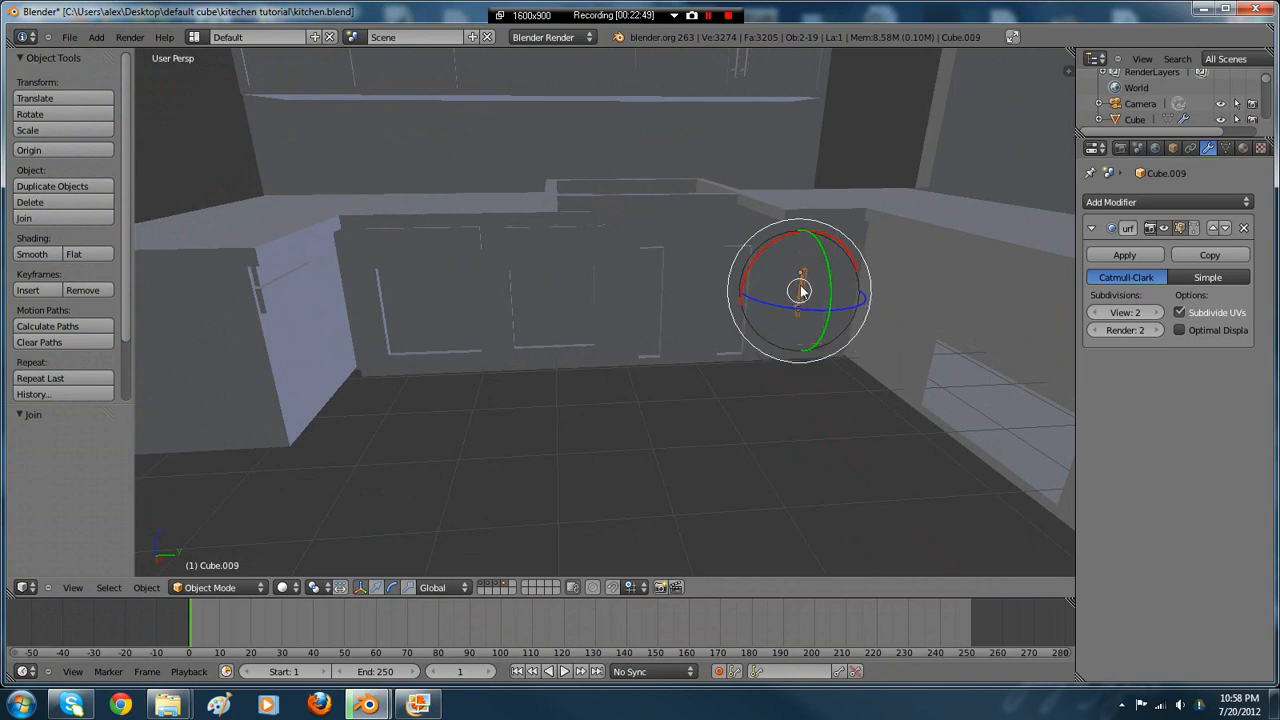
{"action": "right_click", "coordinate": [791, 311], "text": "shift"}
{"action": "right_click", "coordinate": [795, 312], "text": "shift"}
{"action": "key", "text": "z"}
{"action": "right_click", "coordinate": [796, 312]}
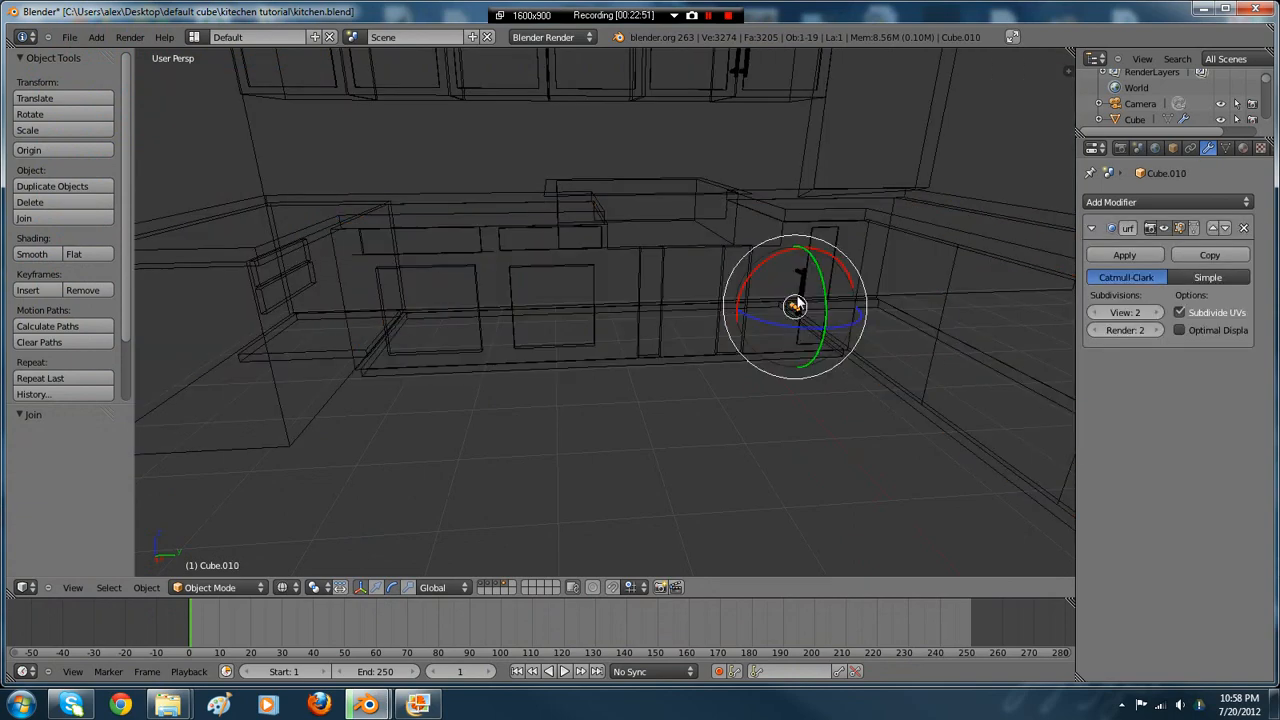
{"action": "right_click", "coordinate": [800, 275], "text": "shift"}
{"action": "right_click", "coordinate": [806, 278], "text": "shift"}
{"action": "right_click", "coordinate": [803, 283]}
{"action": "right_click", "coordinate": [801, 272], "text": "shift"}
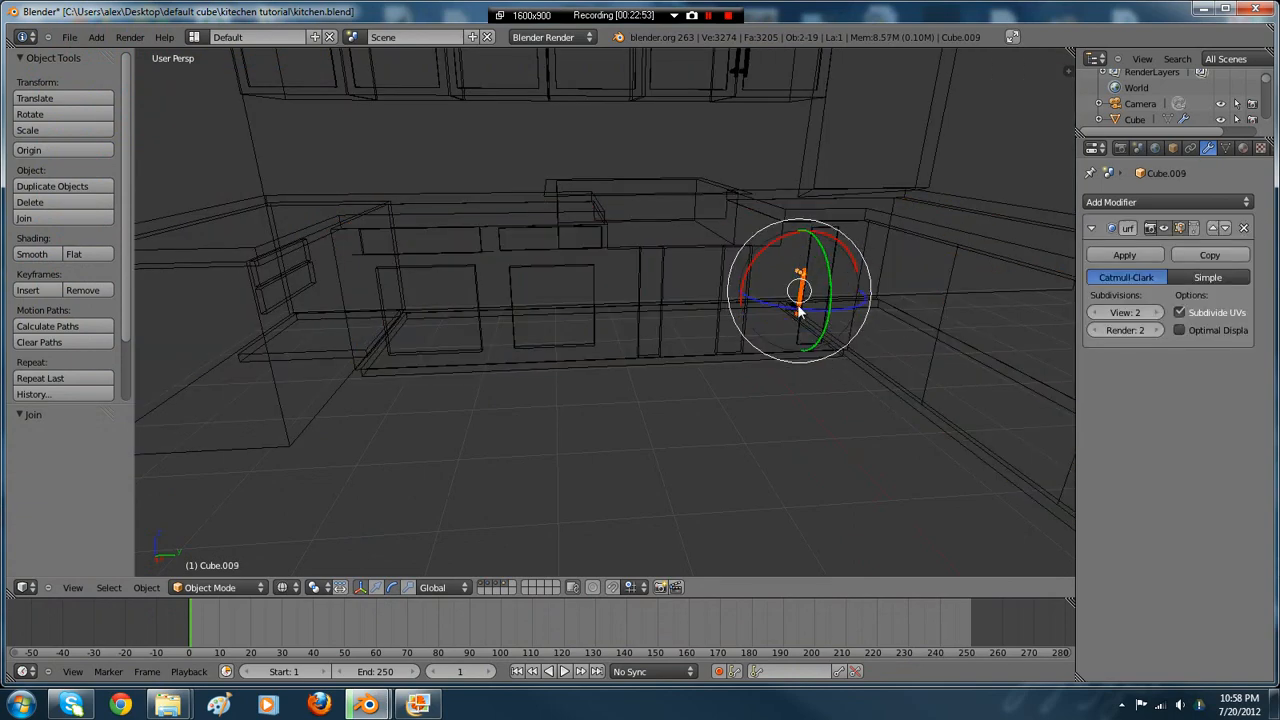
{"action": "right_click", "coordinate": [797, 306], "text": "shift"}
{"action": "right_click", "coordinate": [795, 309], "text": "shift"}
{"action": "right_click", "coordinate": [800, 290]}
{"action": "right_click", "coordinate": [795, 308], "text": "shift"}
{"action": "key", "text": "ctrl+j"}
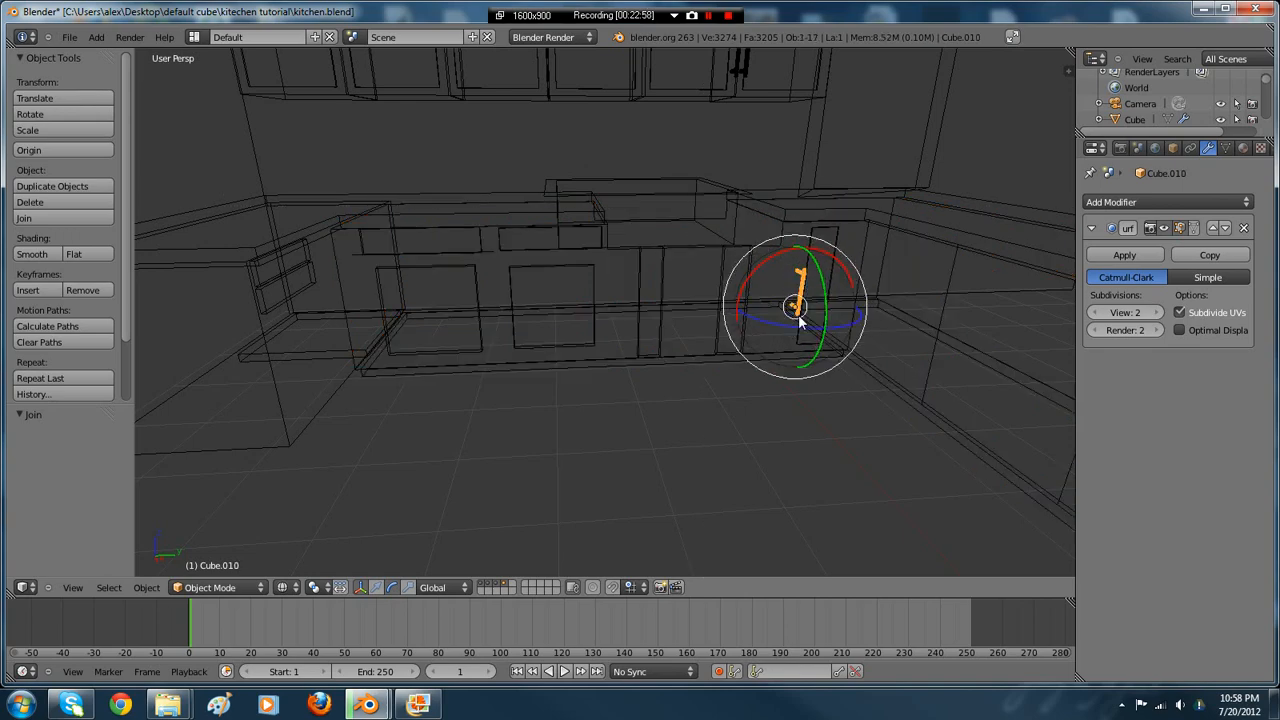
- Duplicate the corner door handle -1.447 along Y onto the cabinet door below the sink
{"action": "key", "text": "shift+d"}
{"action": "key", "text": "x"}
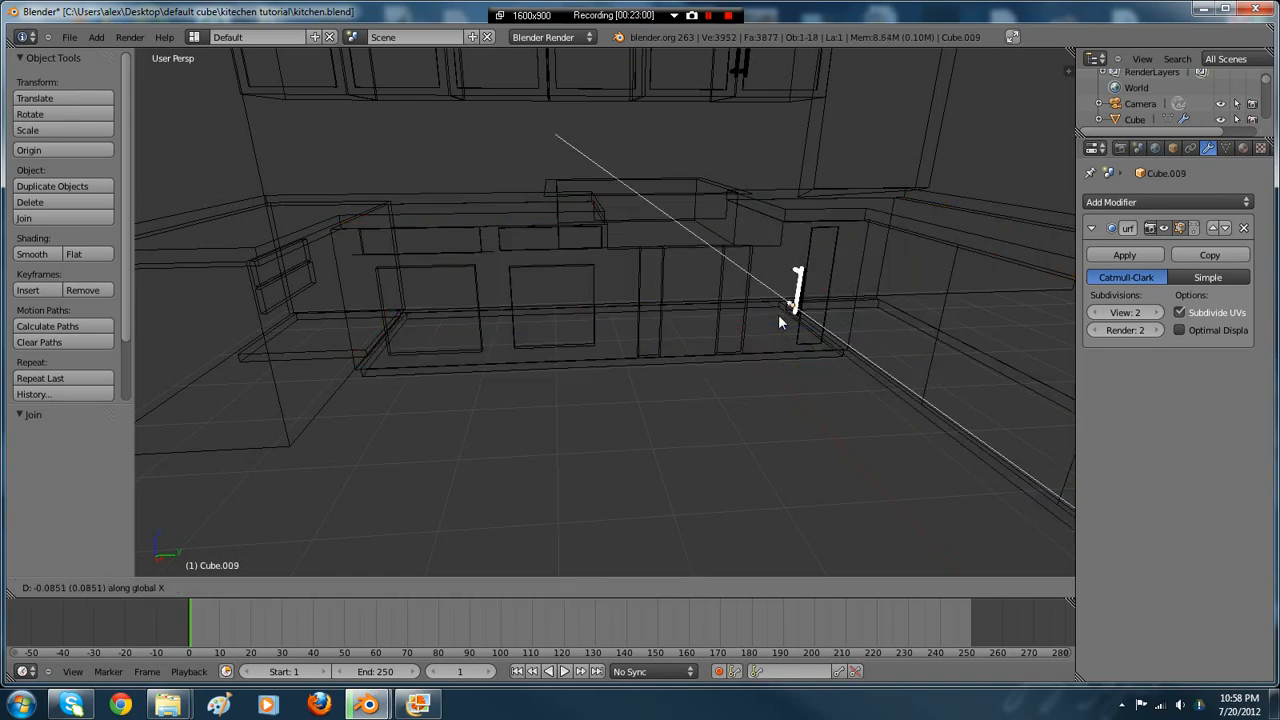
{"action": "key", "text": "y"}
{"action": "left_click", "coordinate": [666, 338]}
{"action": "key", "text": "z"}
{"action": "mouse_move", "coordinate": [858, 376]}
{"action": "middle_mouse_down"}
{"action": "mouse_move", "coordinate": [663, 374]}
{"action": "mouse_move", "coordinate": [695, 376]}
{"action": "middle_mouse_up"}
{"action": "scroll", "coordinate": [806, 358], "scroll_direction": "up", "scroll_amount": 4}
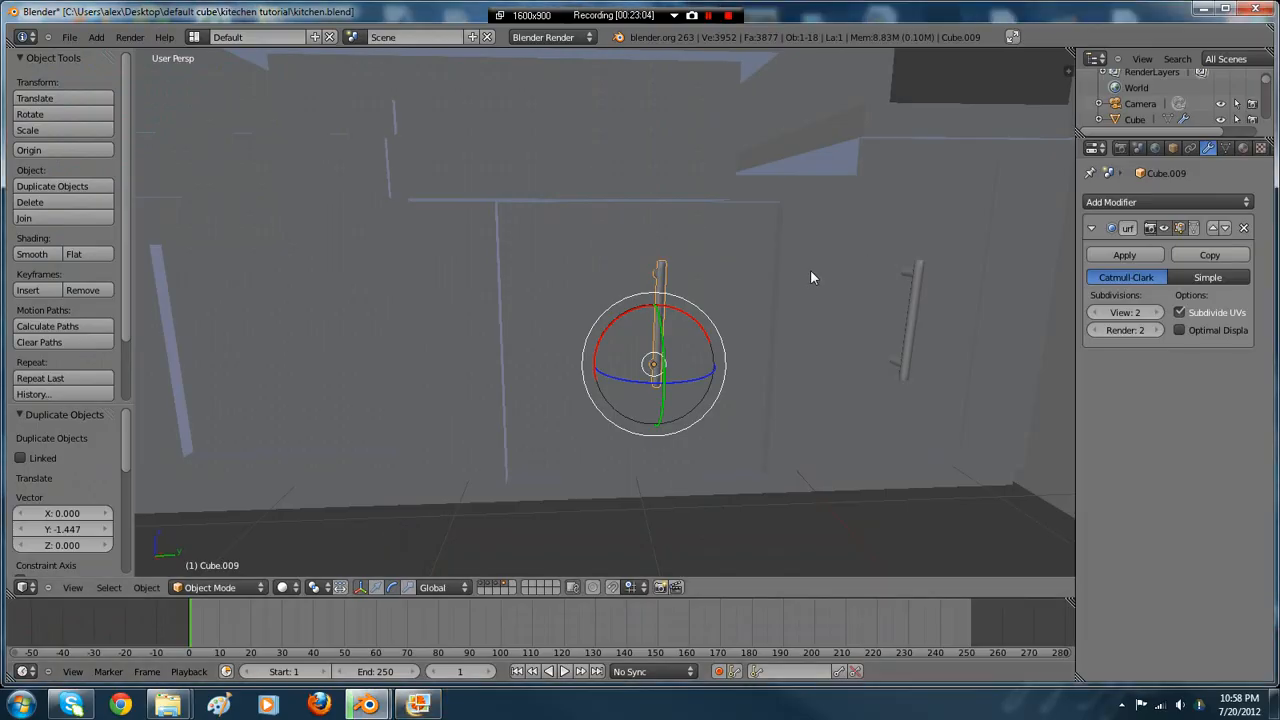
- Move the copied sink cabinet handle 0.223 along Y
{"action": "key", "text": "z"}
{"action": "middle_click_drag", "start_coordinate": [810, 278], "coordinate": [767, 309]}
{"action": "key", "text": "z"}
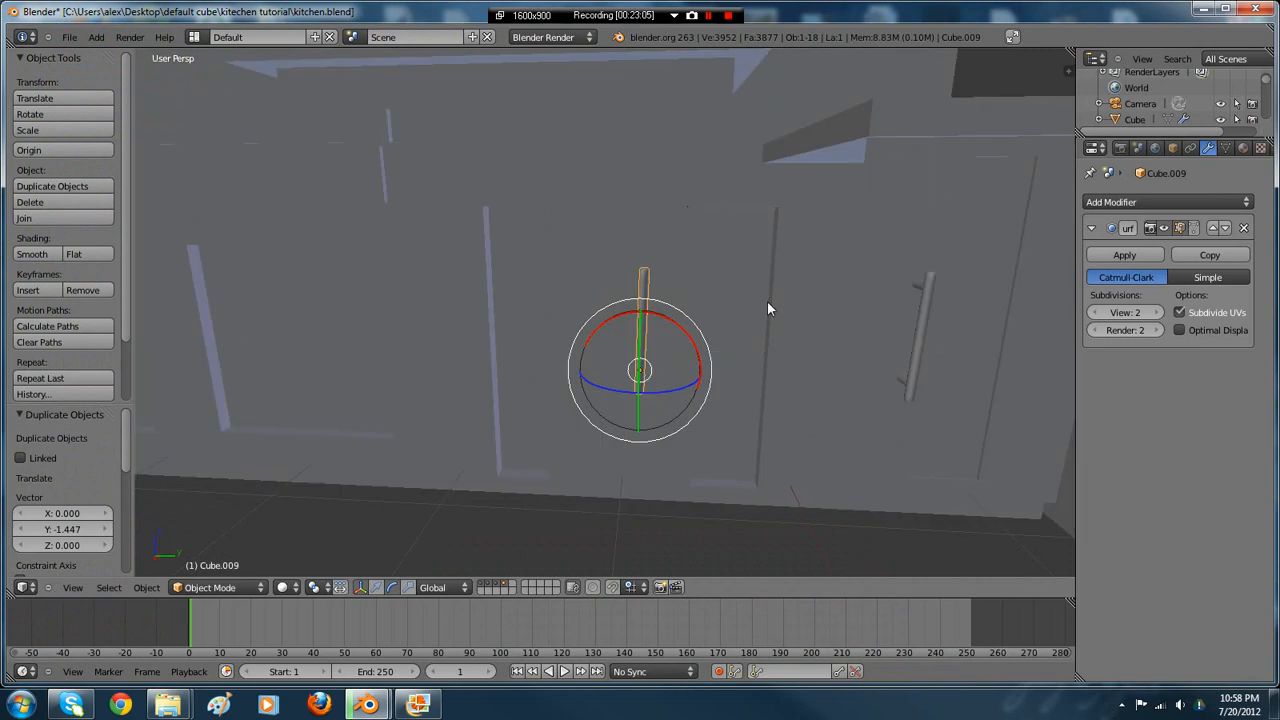
{"action": "key", "text": "g"}
{"action": "key", "text": "y"}
{"action": "left_click", "coordinate": [805, 292]}
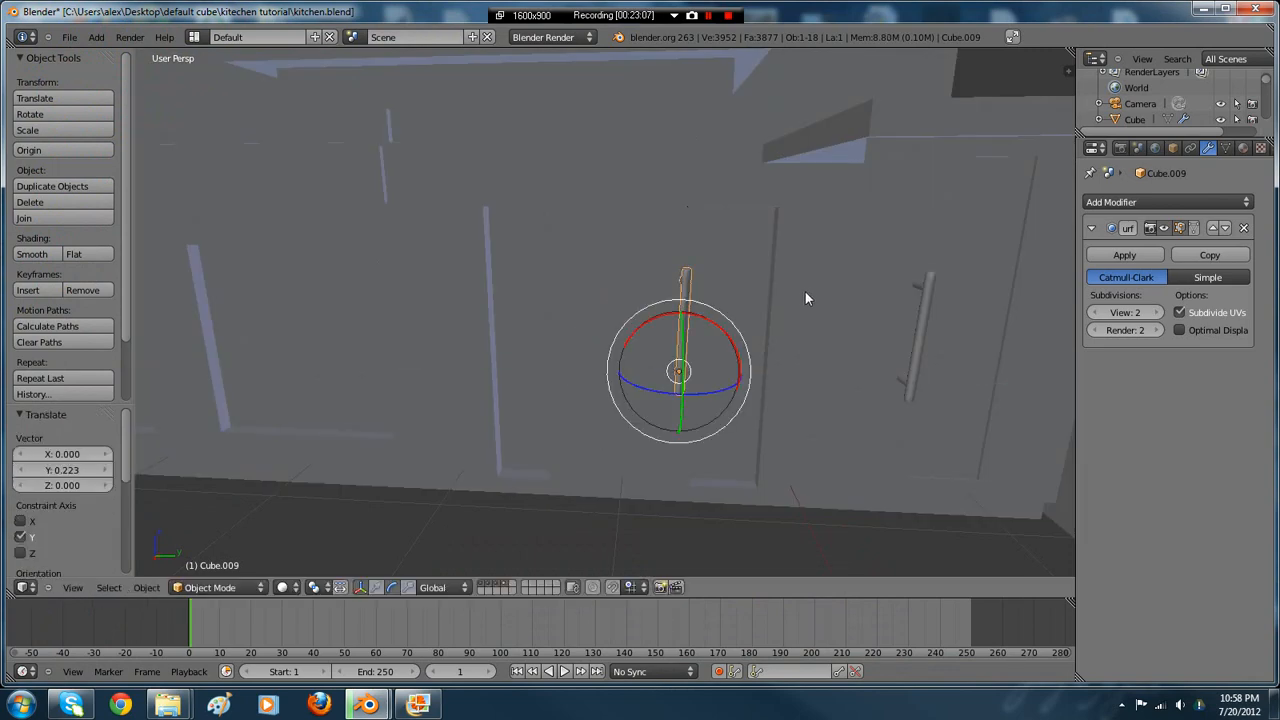
- Duplicate the sink cabinet handle -0.606 along Y for the neighbouring sink cabinet door
{"action": "key", "text": "z"}
{"action": "key", "text": "shift+d"}
{"action": "key", "text": "y"}
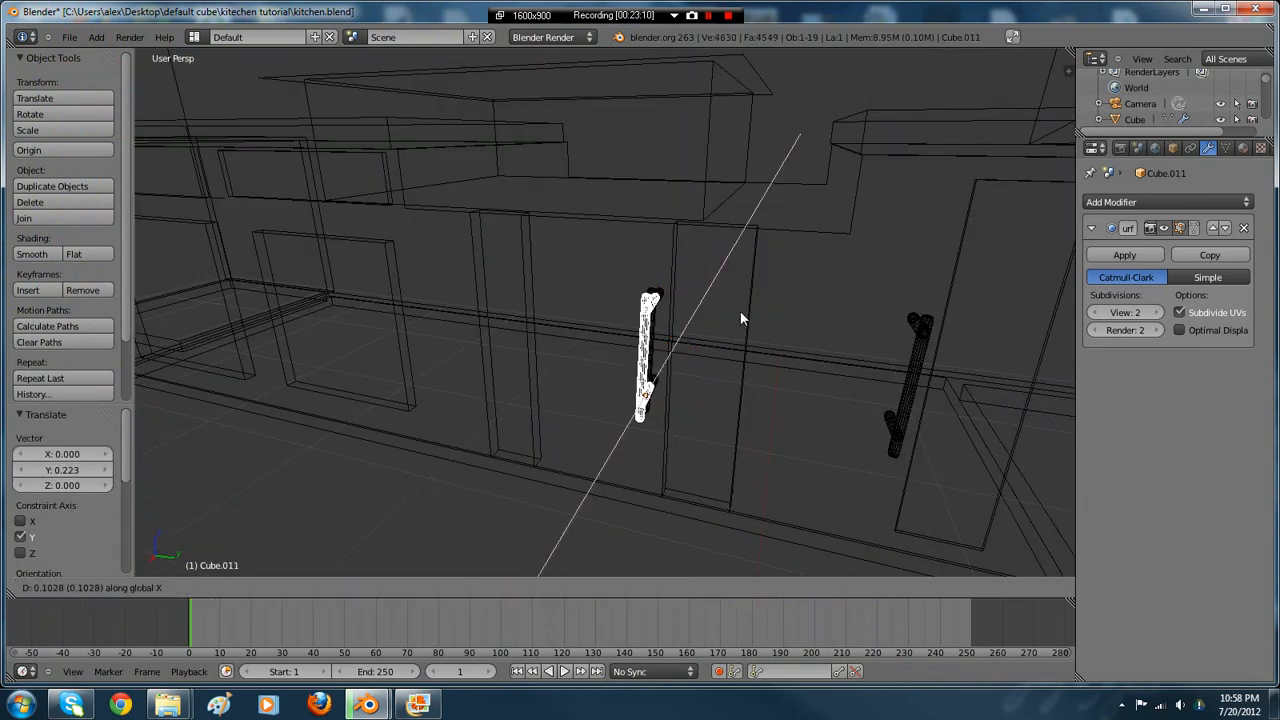
{"action": "left_click", "coordinate": [664, 309]}
{"action": "key", "text": "z"}
{"action": "mouse_move", "coordinate": [664, 309]}
{"action": "middle_mouse_down"}
{"action": "mouse_move", "coordinate": [600, 371]}
{"action": "mouse_move", "coordinate": [694, 351]}
{"action": "mouse_move", "coordinate": [737, 365]}
{"action": "mouse_move", "coordinate": [551, 337]}
{"action": "mouse_move", "coordinate": [723, 357]}
{"action": "middle_mouse_up"}
{"action": "key", "text": "z"}
{"action": "middle_click_drag", "start_coordinate": [570, 365], "coordinate": [610, 369]}
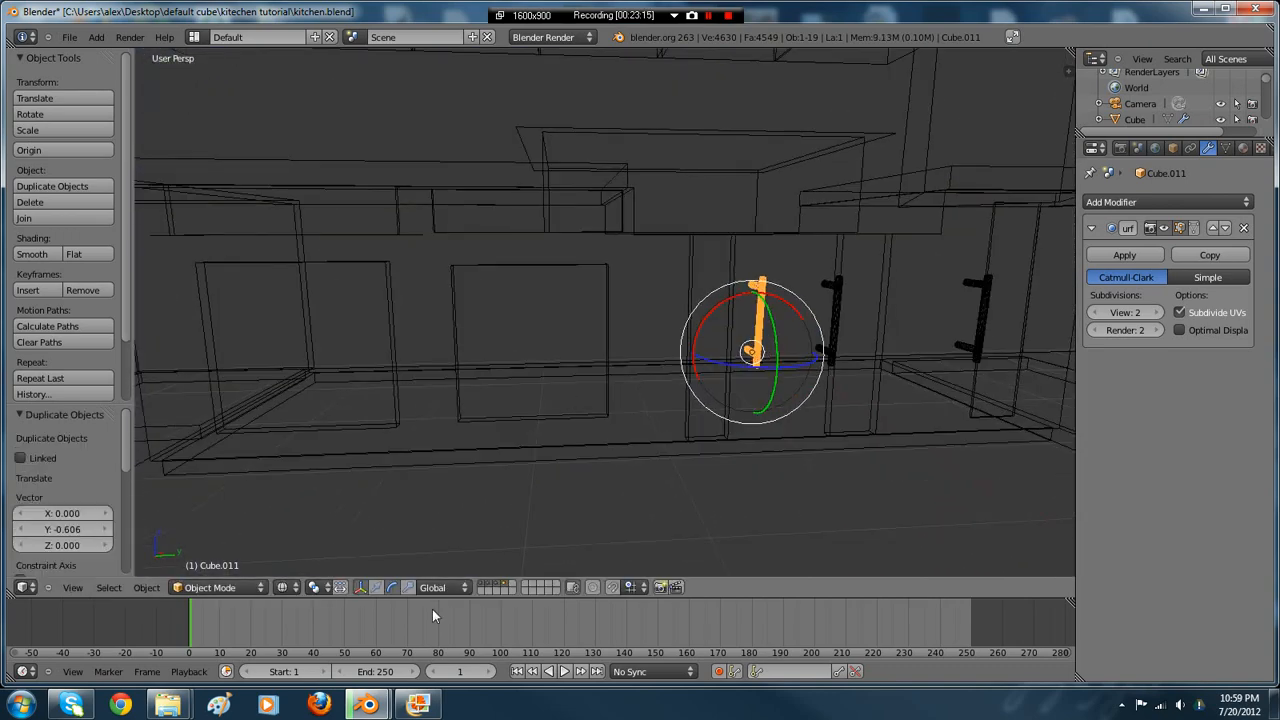
- Check the reference kitchen photo and duplicate the handle -2.386 along Y to the pair of doors beside the sink cabinet
{"action": "left_click", "coordinate": [432, 706]}
{"action": "left_click", "coordinate": [436, 710]}
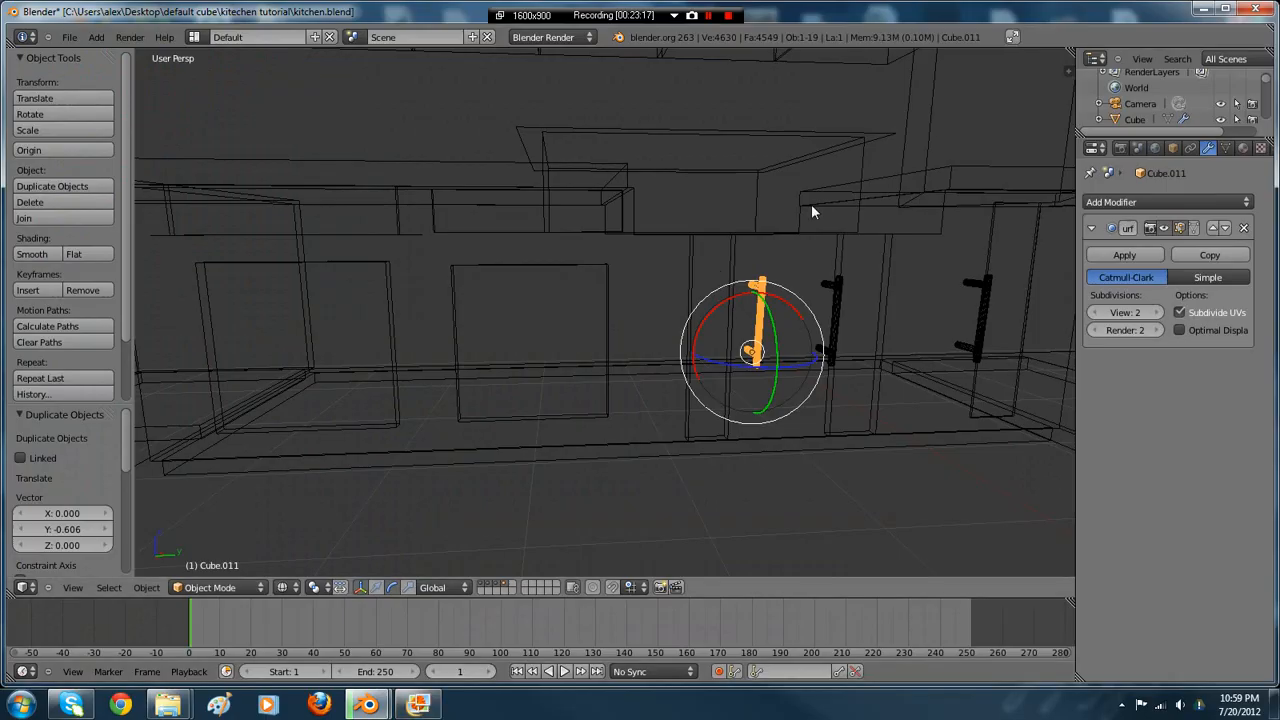
{"action": "key", "text": "shift+d"}
{"action": "key", "text": "y"}
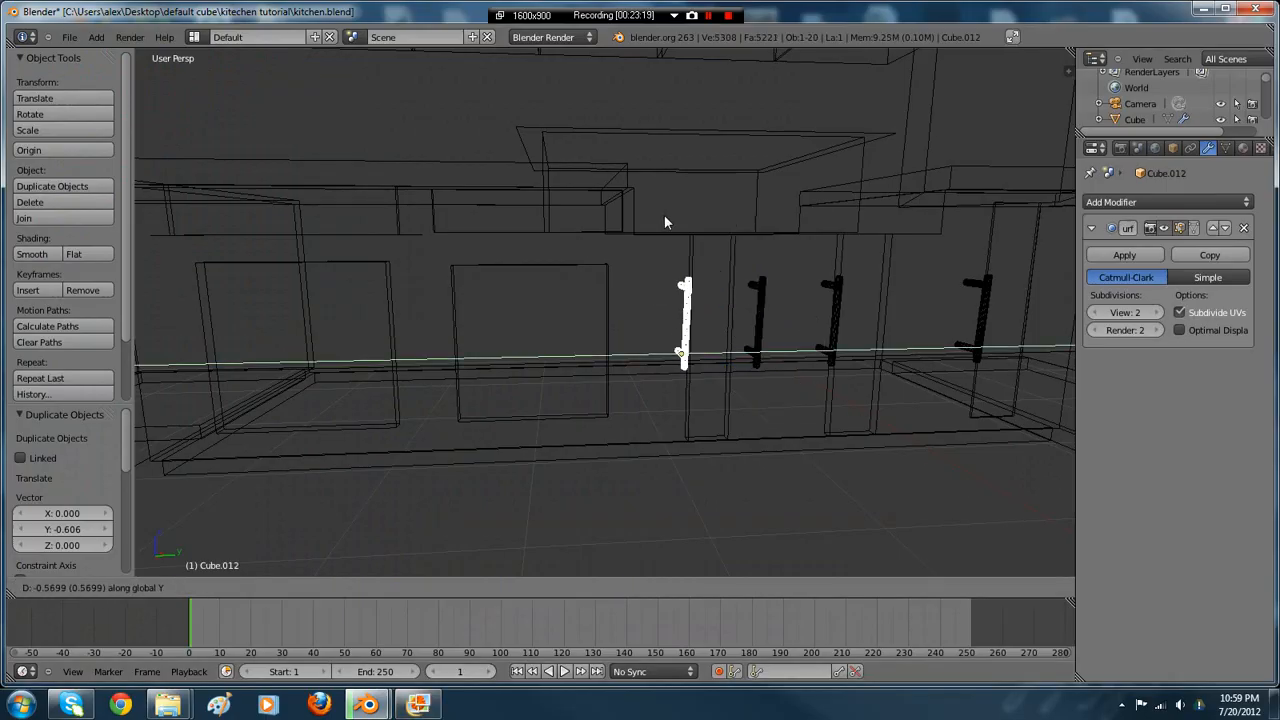
{"action": "left_click", "coordinate": [503, 241]}
{"action": "middle_click_drag", "start_coordinate": [503, 241], "coordinate": [602, 246], "text": "shift"}
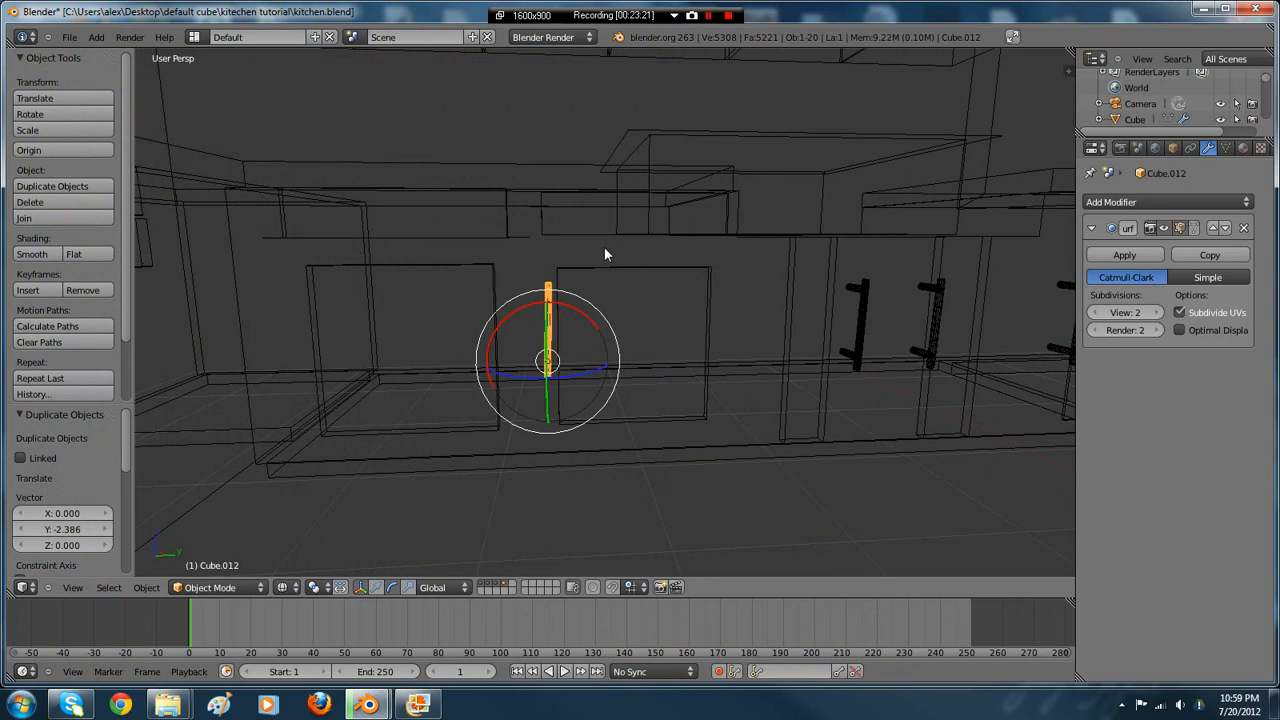
- Duplicate the handle another -0.310 along Y for the adjacent door of the pair and check the reference photo
{"action": "key", "text": "shift+d"}
{"action": "key", "text": "x"}
{"action": "key", "text": "y"}
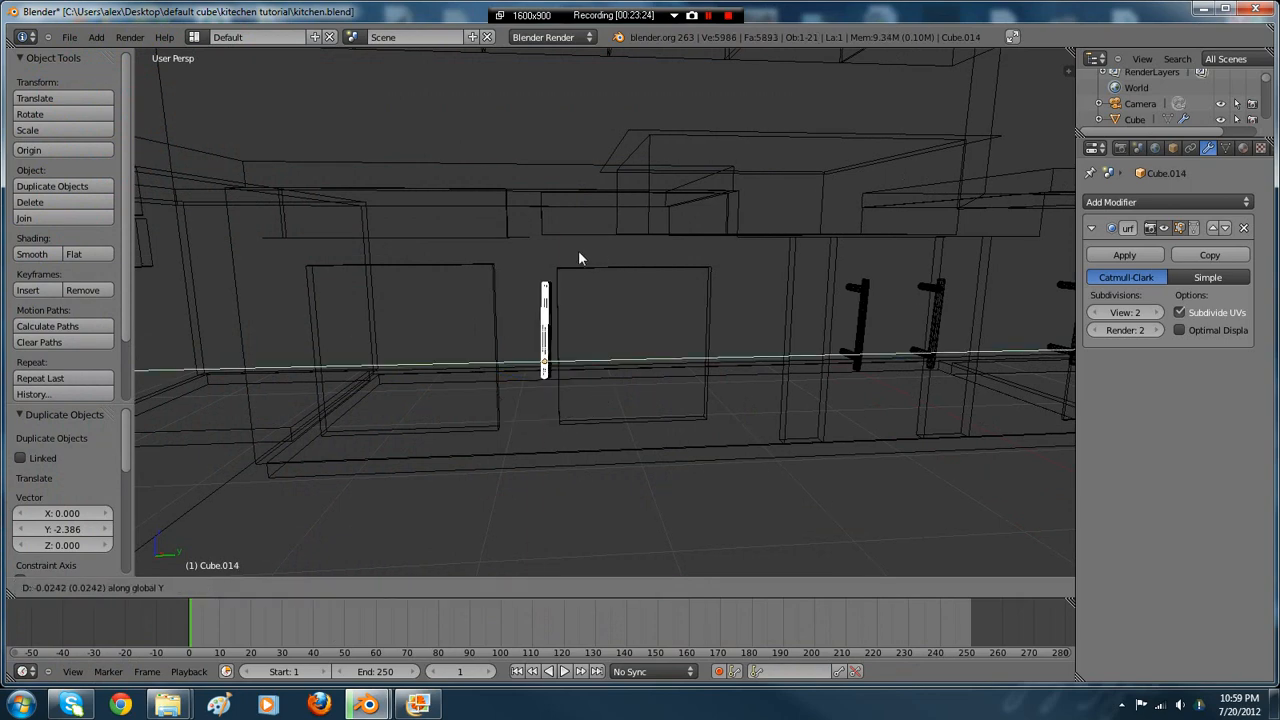
{"action": "left_click", "coordinate": [565, 258]}
{"action": "key", "text": "z"}
{"action": "mouse_move", "coordinate": [602, 237]}
{"action": "middle_mouse_down"}
{"action": "mouse_move", "coordinate": [620, 255]}
{"action": "mouse_move", "coordinate": [569, 255]}
{"action": "mouse_move", "coordinate": [650, 197]}
{"action": "mouse_move", "coordinate": [726, 251]}
{"action": "mouse_move", "coordinate": [677, 266]}
{"action": "mouse_move", "coordinate": [663, 240]}
{"action": "mouse_move", "coordinate": [743, 277]}
{"action": "mouse_move", "coordinate": [642, 262]}
{"action": "middle_mouse_up"}
{"action": "right_click", "coordinate": [569, 255]}
{"action": "scroll", "coordinate": [591, 319], "scroll_direction": "down", "scroll_amount": 4}
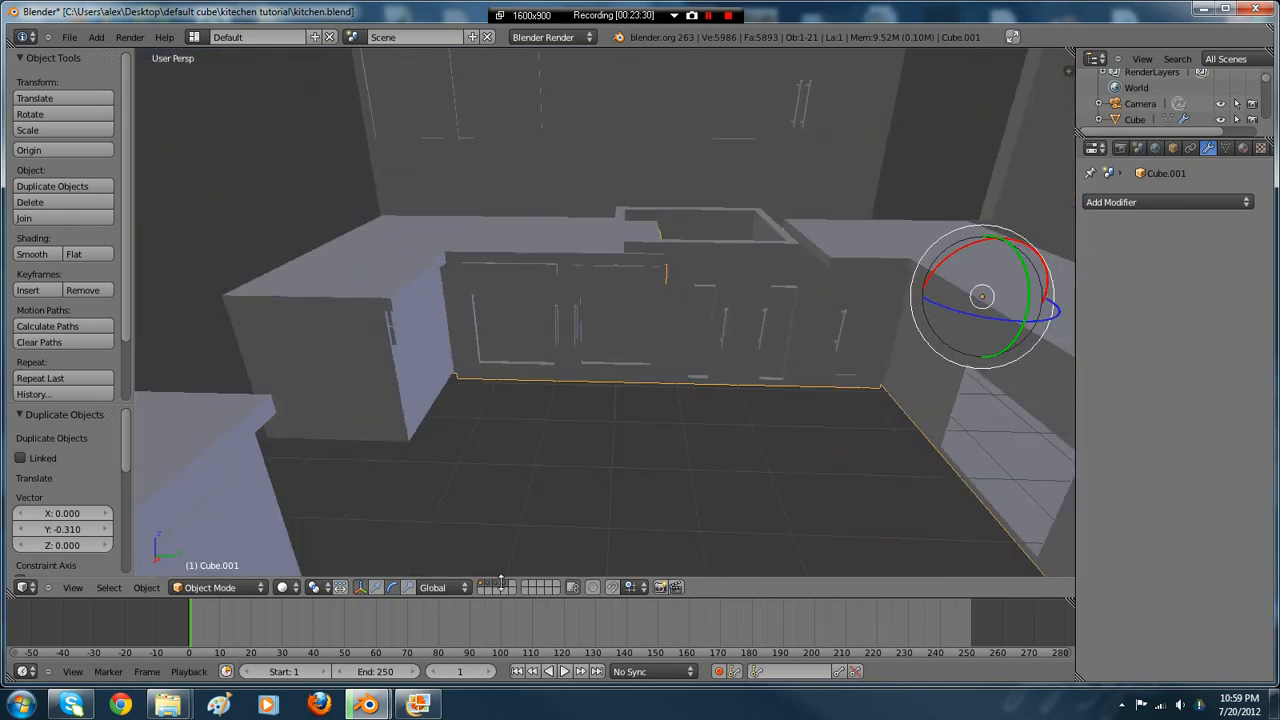
{"action": "left_click", "coordinate": [418, 704]}
{"action": "left_click", "coordinate": [421, 709]}
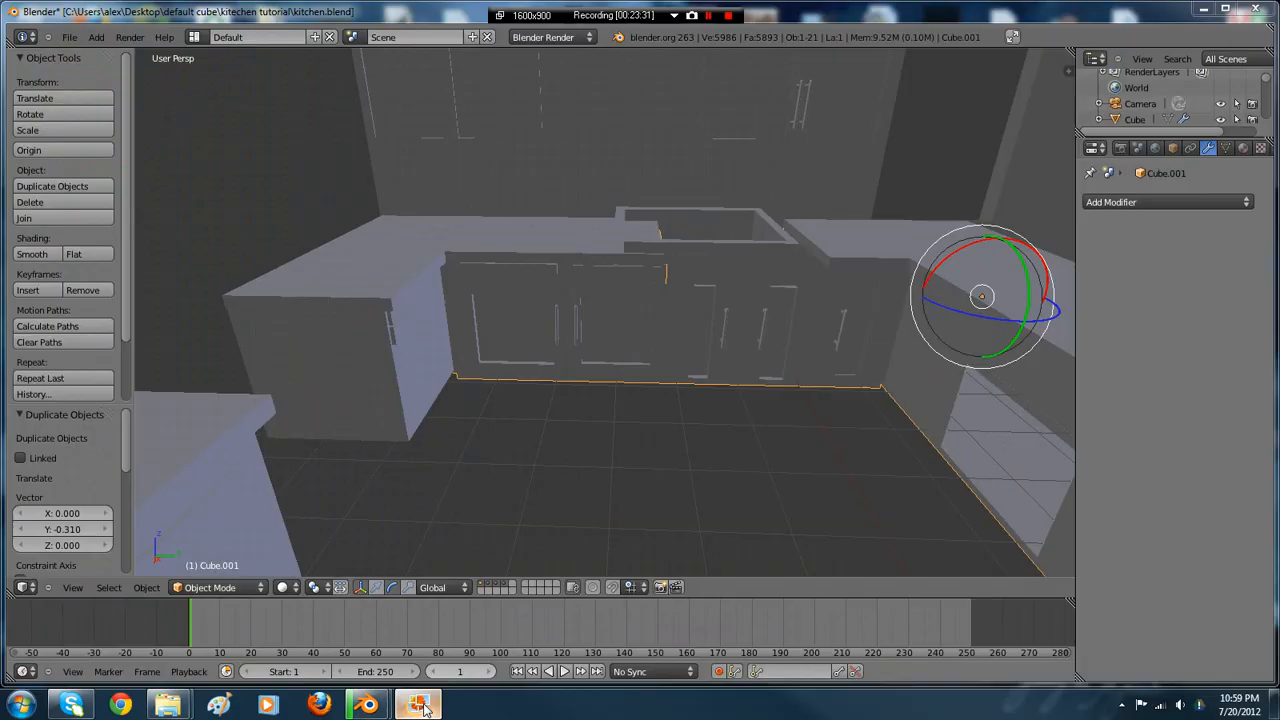
- Select the bar and both posts of the drawer handle on the front island cabinet and join them into one object
{"action": "scroll", "coordinate": [493, 416], "scroll_direction": "down", "scroll_amount": 3}
{"action": "mouse_move", "coordinate": [486, 432]}
{"action": "middle_mouse_down"}
{"action": "mouse_move", "coordinate": [474, 373]}
{"action": "mouse_move", "coordinate": [498, 441]}
{"action": "middle_mouse_up"}
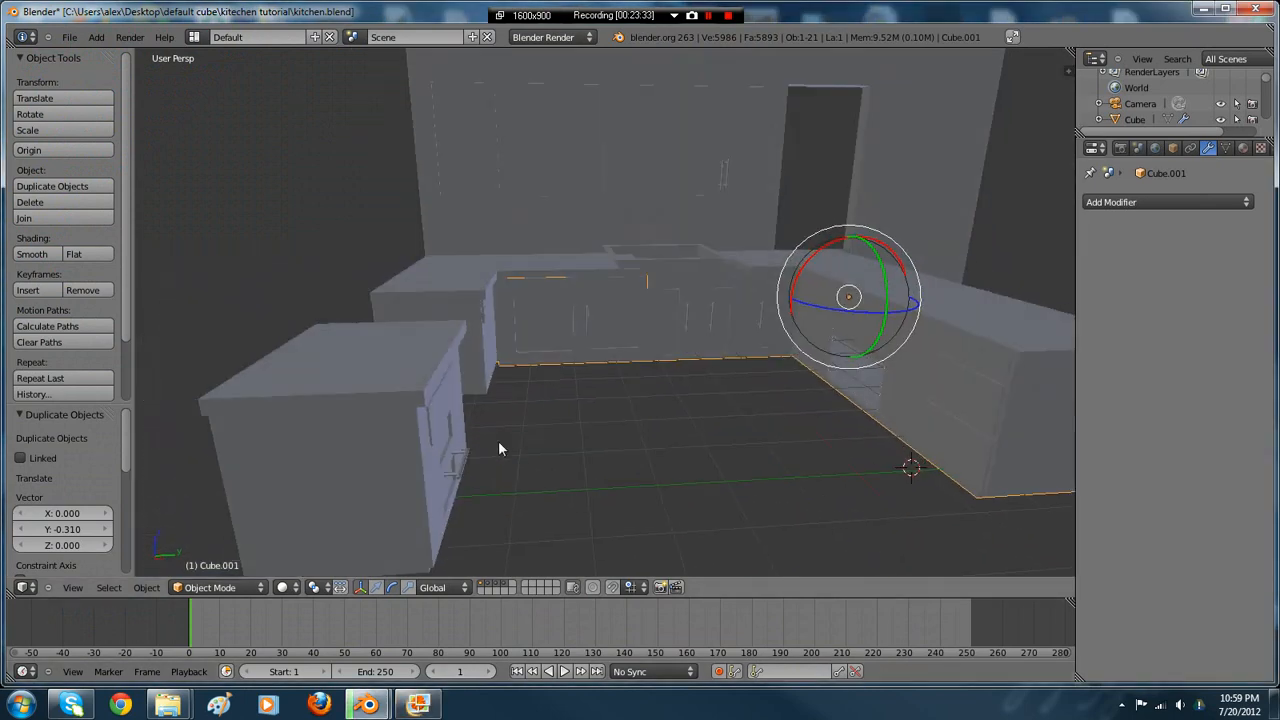
{"action": "right_click", "coordinate": [460, 463]}
{"action": "right_click", "coordinate": [449, 476]}
{"action": "right_click", "coordinate": [454, 459]}
{"action": "right_click", "coordinate": [455, 465]}
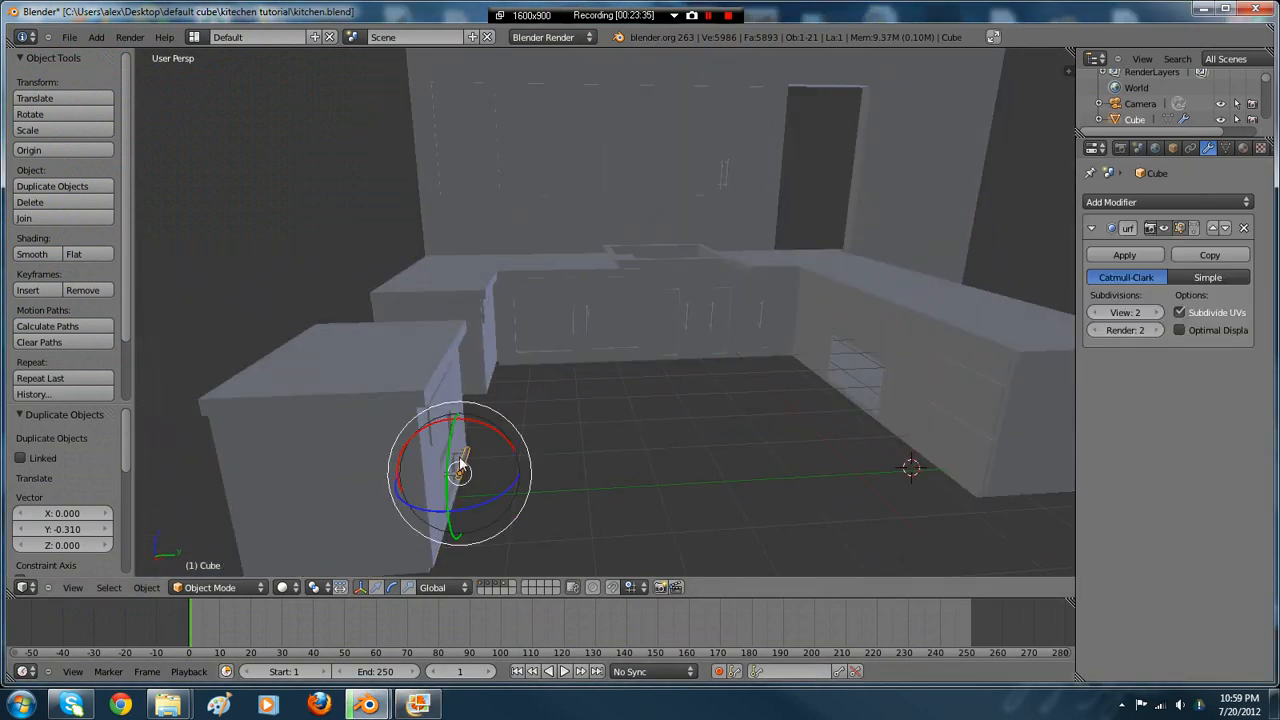
{"action": "right_click", "coordinate": [457, 461]}
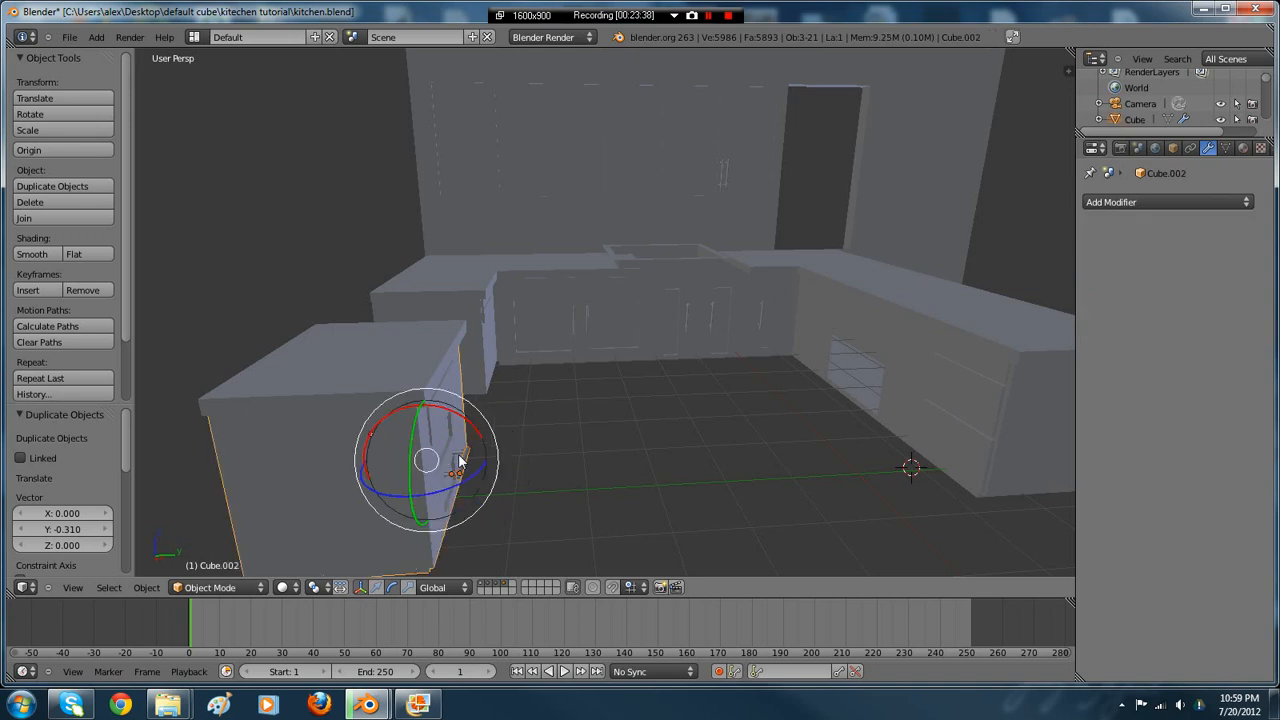
{"action": "right_click", "coordinate": [459, 464]}
{"action": "key", "text": "z"}
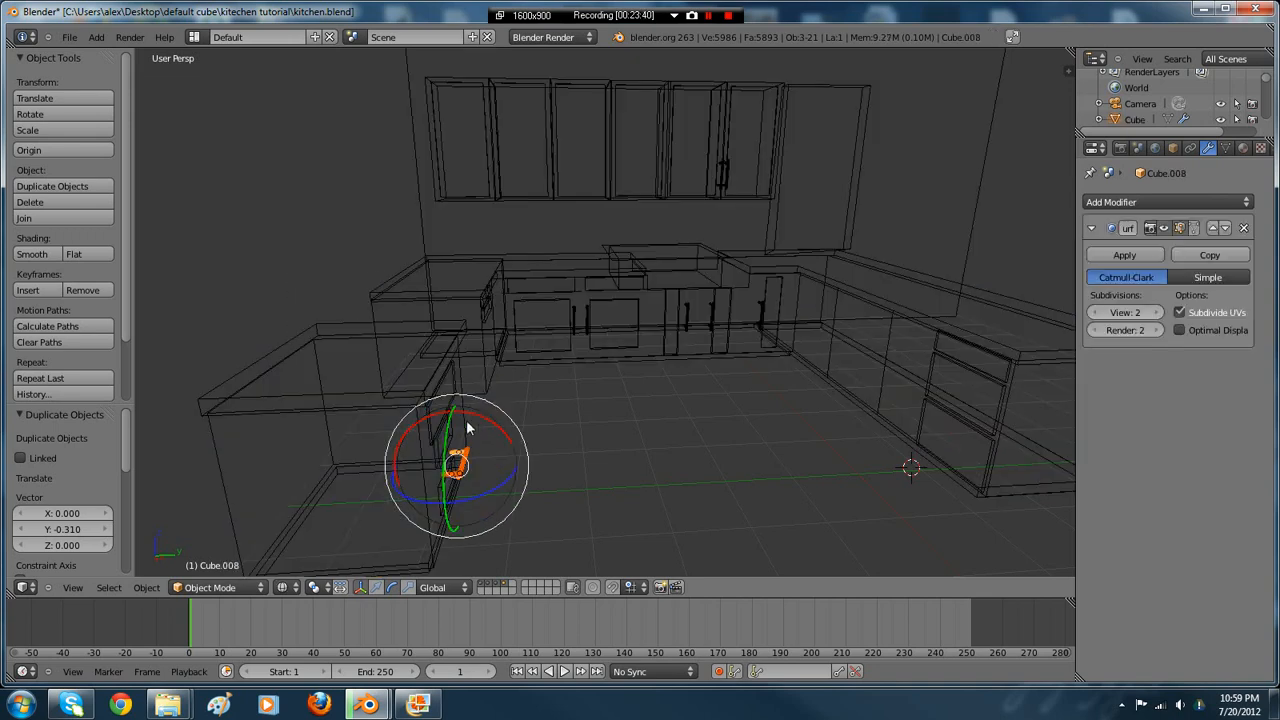
{"action": "key", "text": "z"}
{"action": "key", "text": "ctrl+j"}
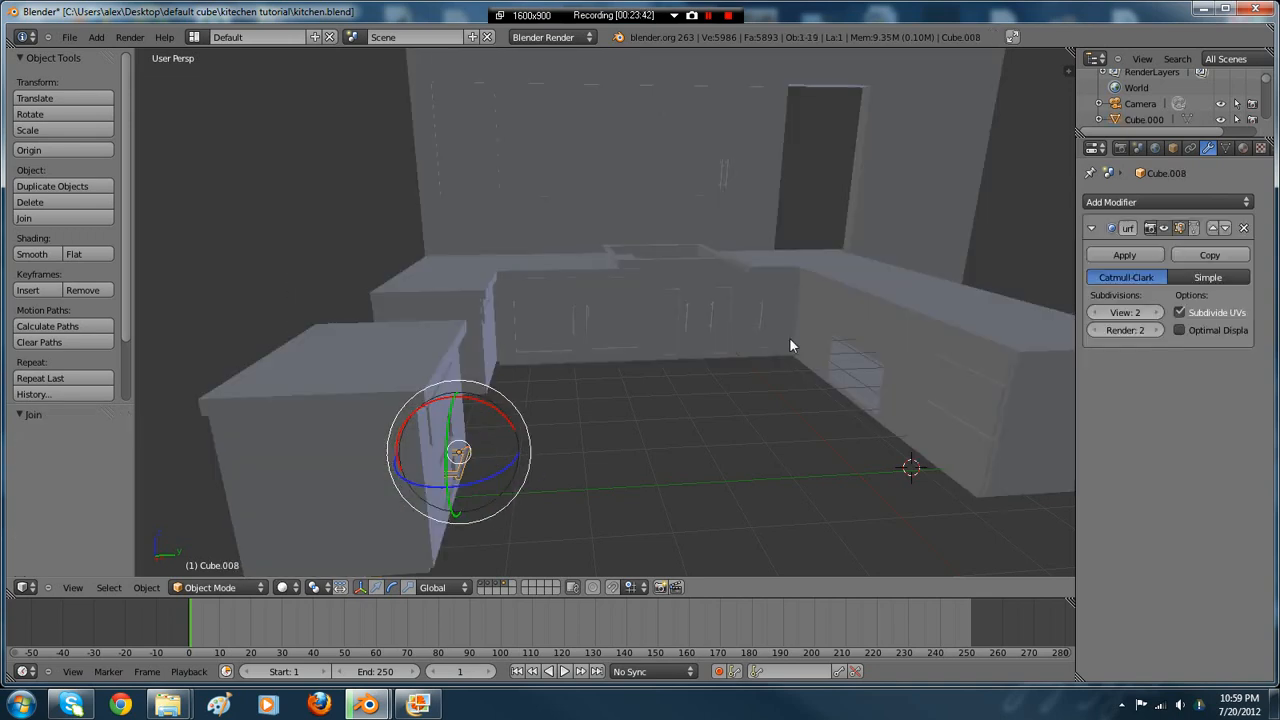
- View the kitchen through the scene camera to examine the overall handle layout
{"action": "middle_click_drag", "start_coordinate": [790, 340], "coordinate": [893, 393]}
{"action": "key", "text": "KP_0"}
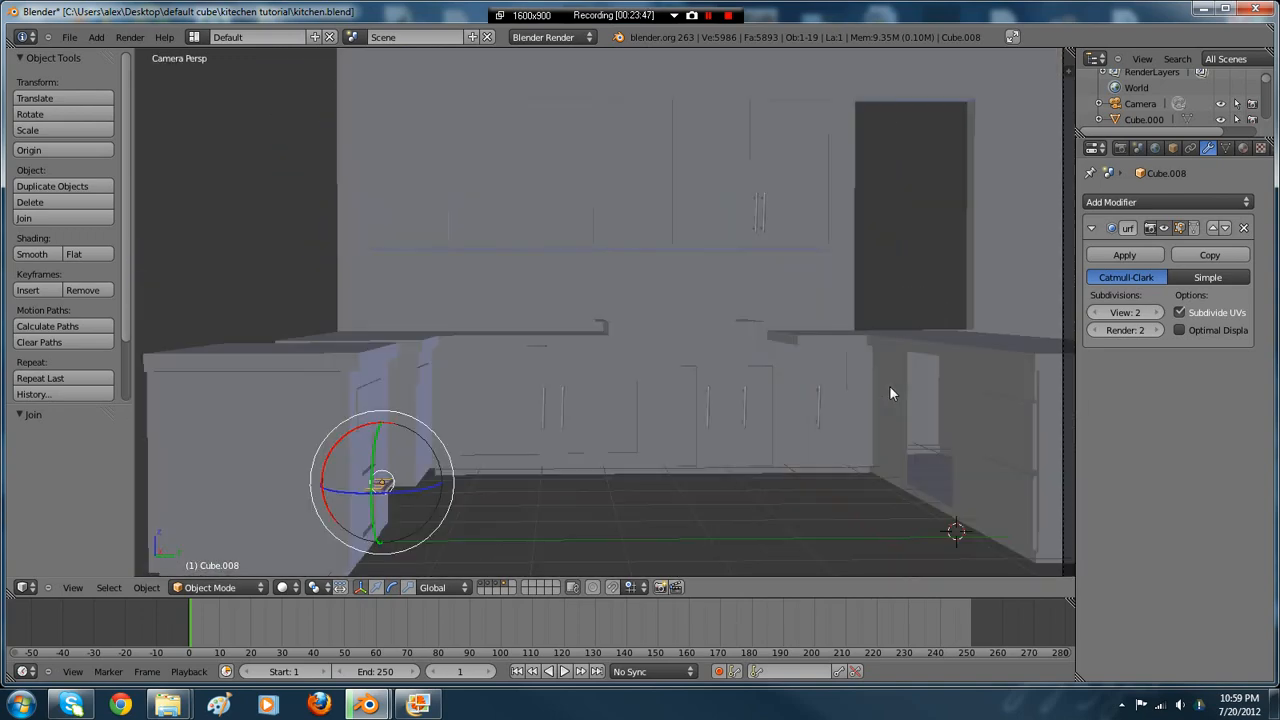
{"action": "scroll", "coordinate": [671, 390], "scroll_direction": "down", "scroll_amount": 4}
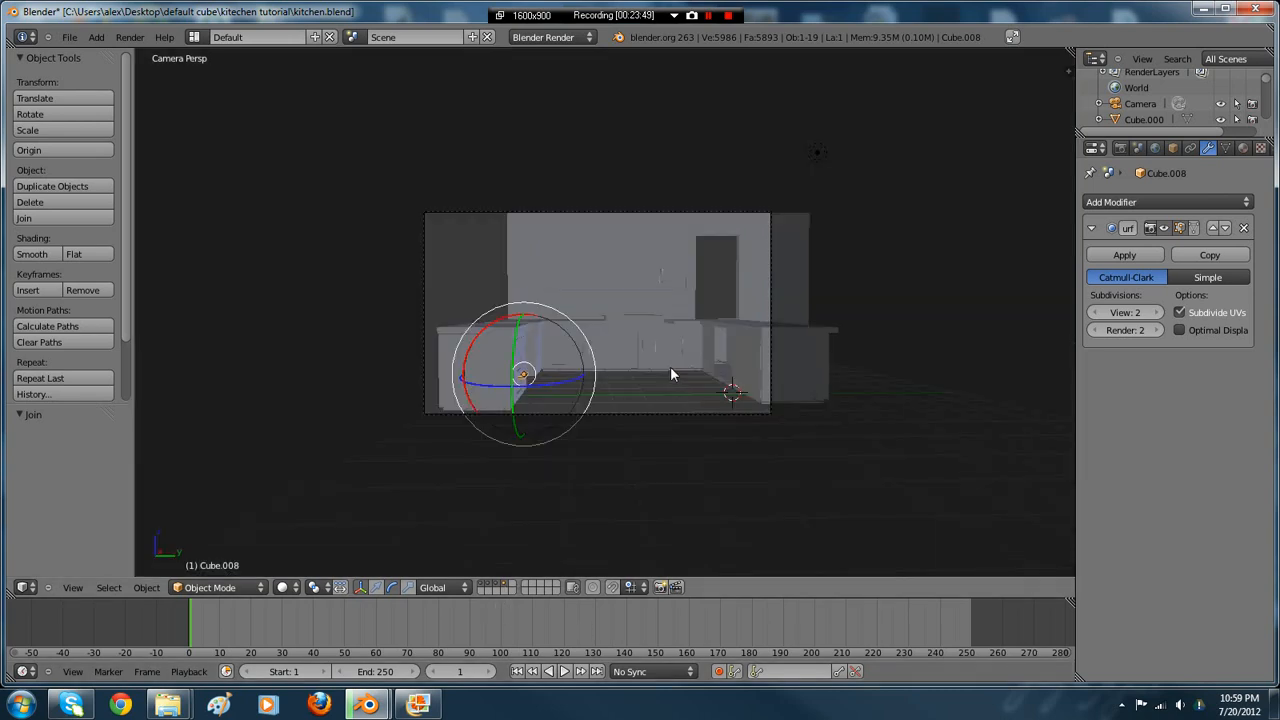
- Reveal all hidden objects of the kitchen in the camera view and select the scene camera
{"action": "key", "text": "alt+h"}
{"action": "key", "text": "z"}
{"action": "key", "text": "z"}
{"action": "scroll", "coordinate": [766, 320], "scroll_direction": "up", "scroll_amount": 6}
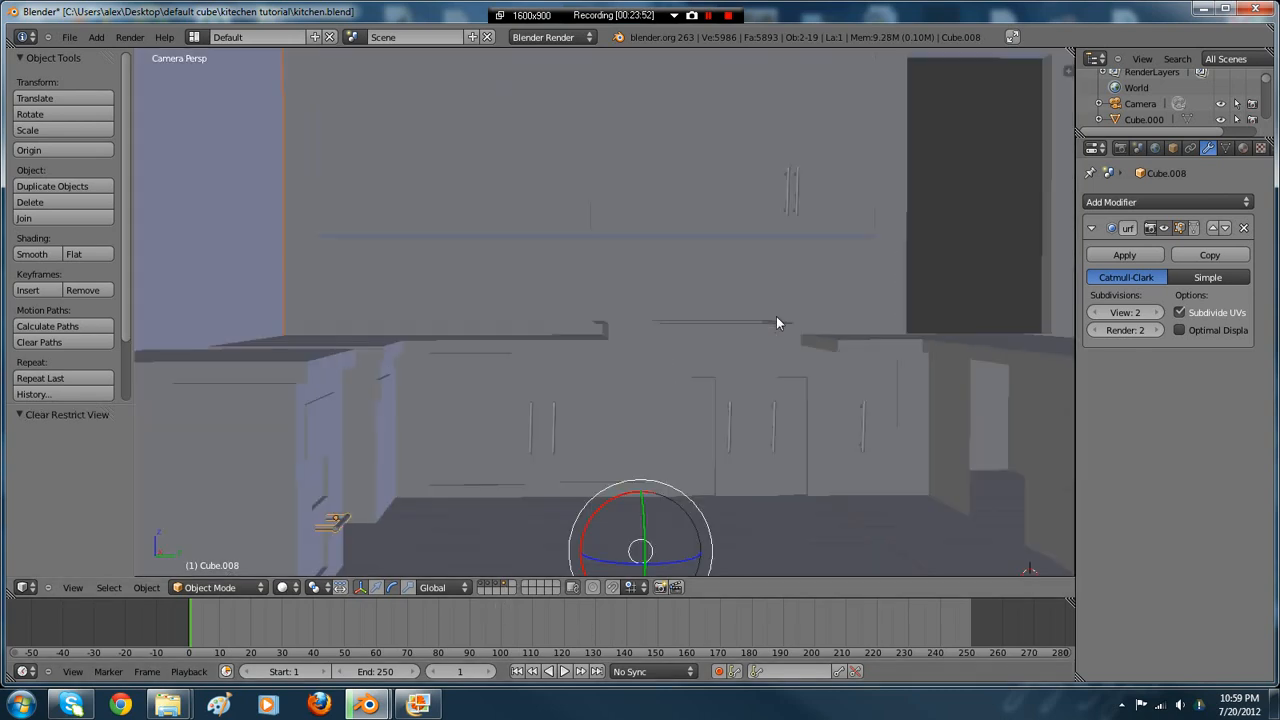
{"action": "scroll", "coordinate": [792, 321], "scroll_direction": "down", "scroll_amount": 4}
{"action": "scroll", "coordinate": [960, 248], "scroll_direction": "up", "scroll_amount": 2}
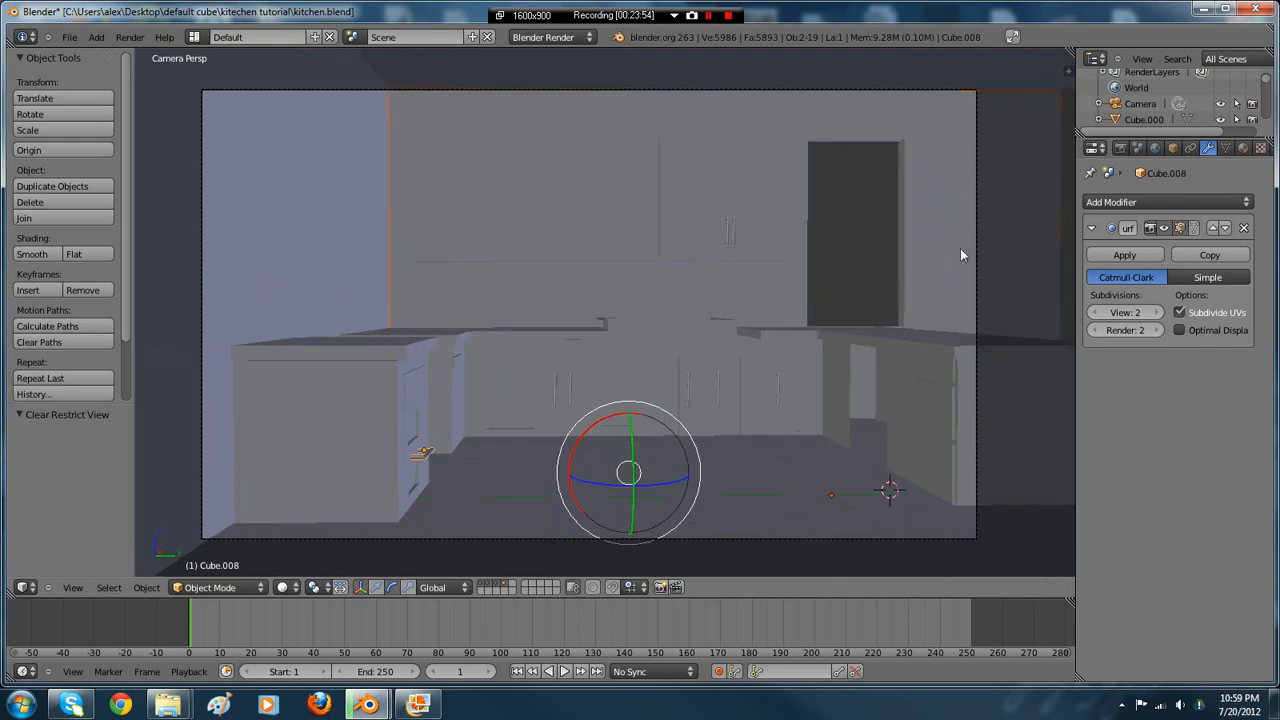
{"action": "right_click", "coordinate": [980, 238]}
{"action": "scroll", "coordinate": [955, 256], "scroll_direction": "up", "scroll_amount": 2}
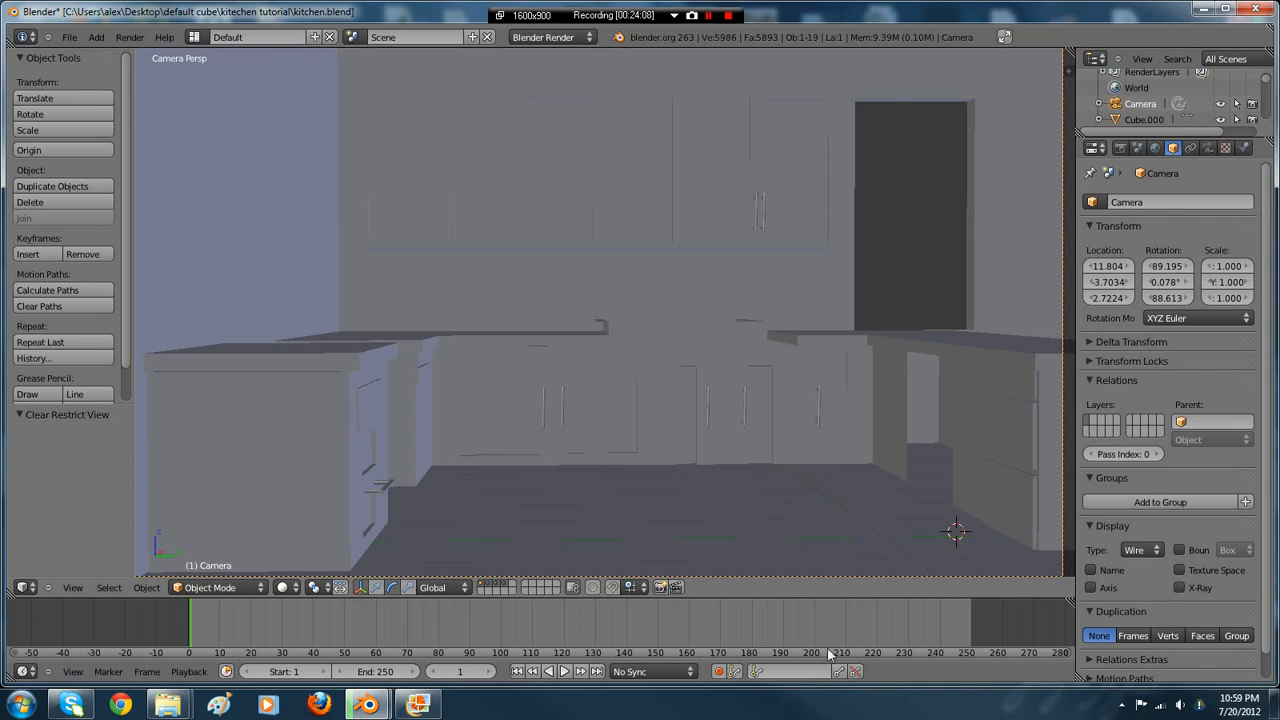
- Switch to the reference kitchen photo to compare it with the camera view, and return to the kitchen model in Blender
{"action": "left_click", "coordinate": [418, 705]}
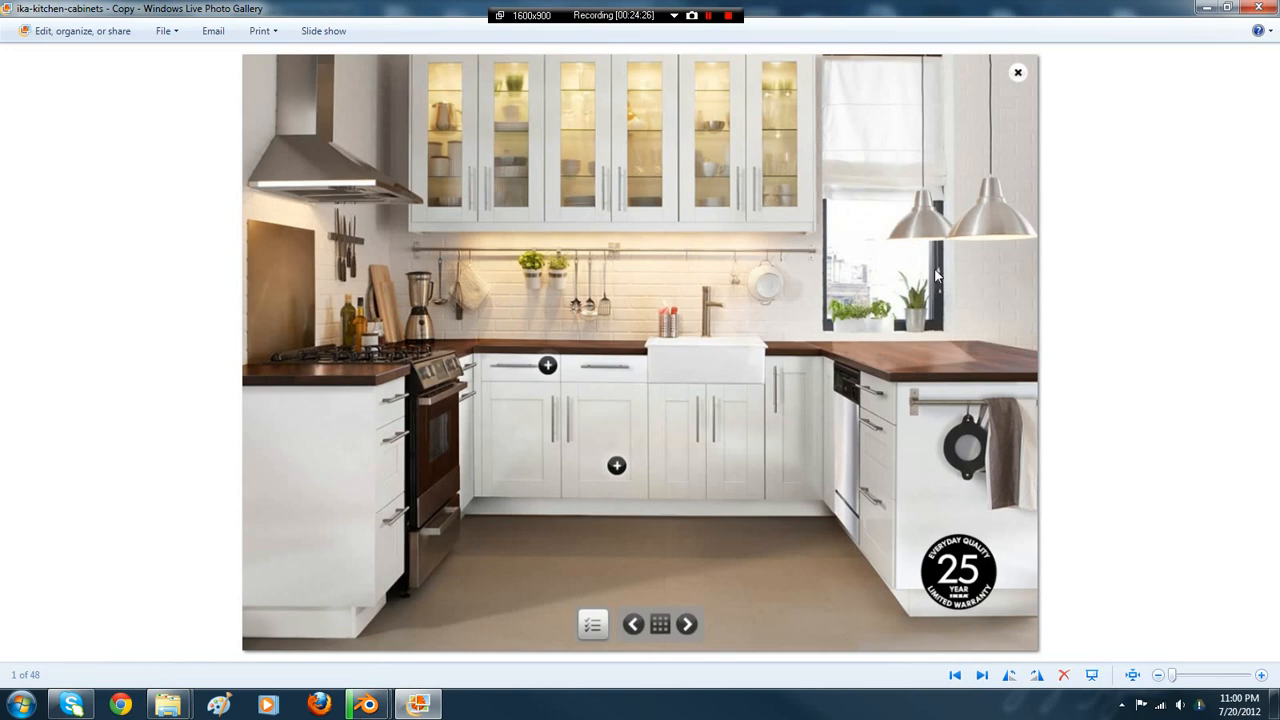
{"action": "mouse_move", "coordinate": [368, 703]}
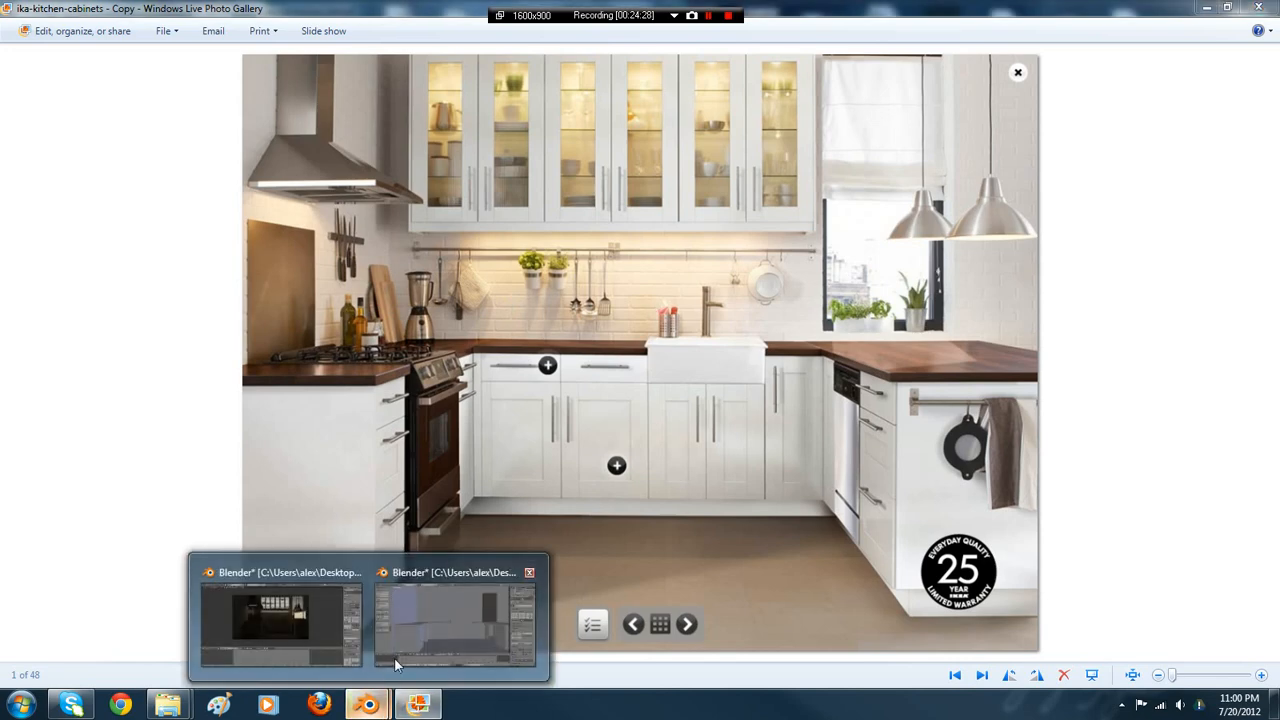
{"action": "left_click", "coordinate": [396, 660]}
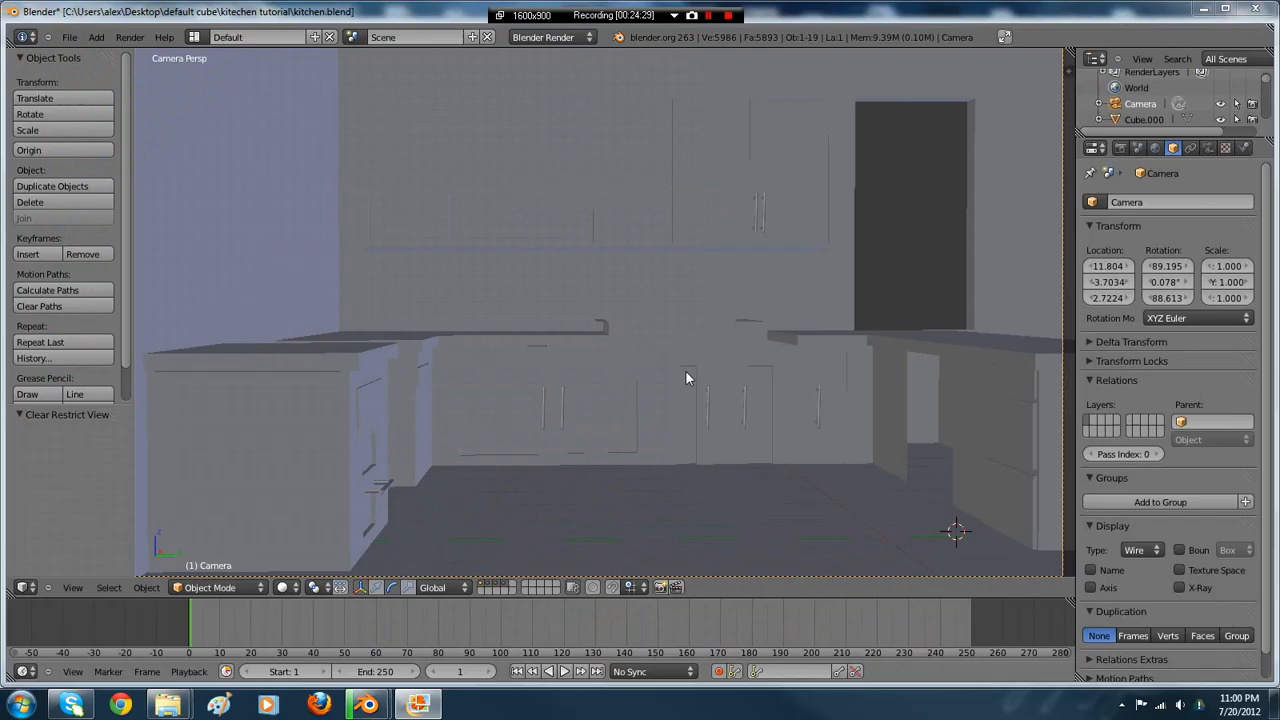